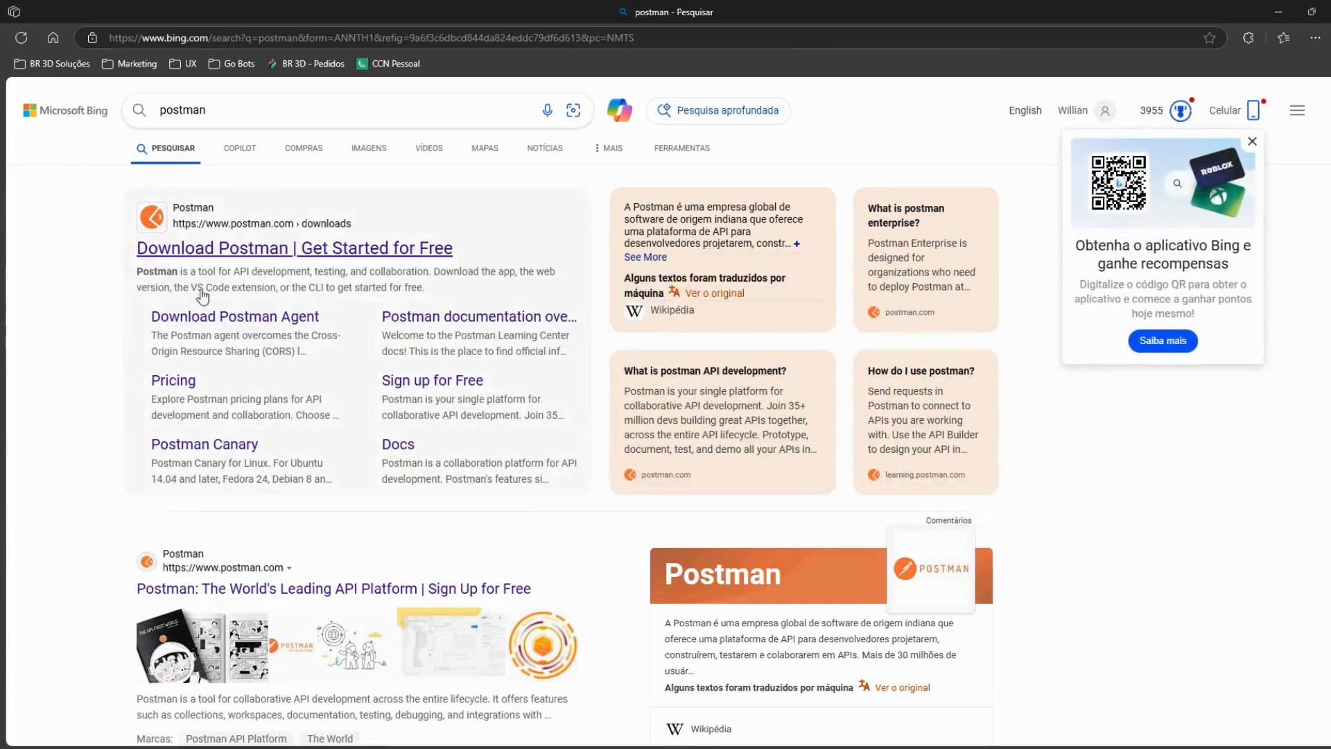
Step: Open the Postman site, search all of Postman for "bling", and open the public Bling API collection
{"action": "left_click", "coordinate": [191, 589]}
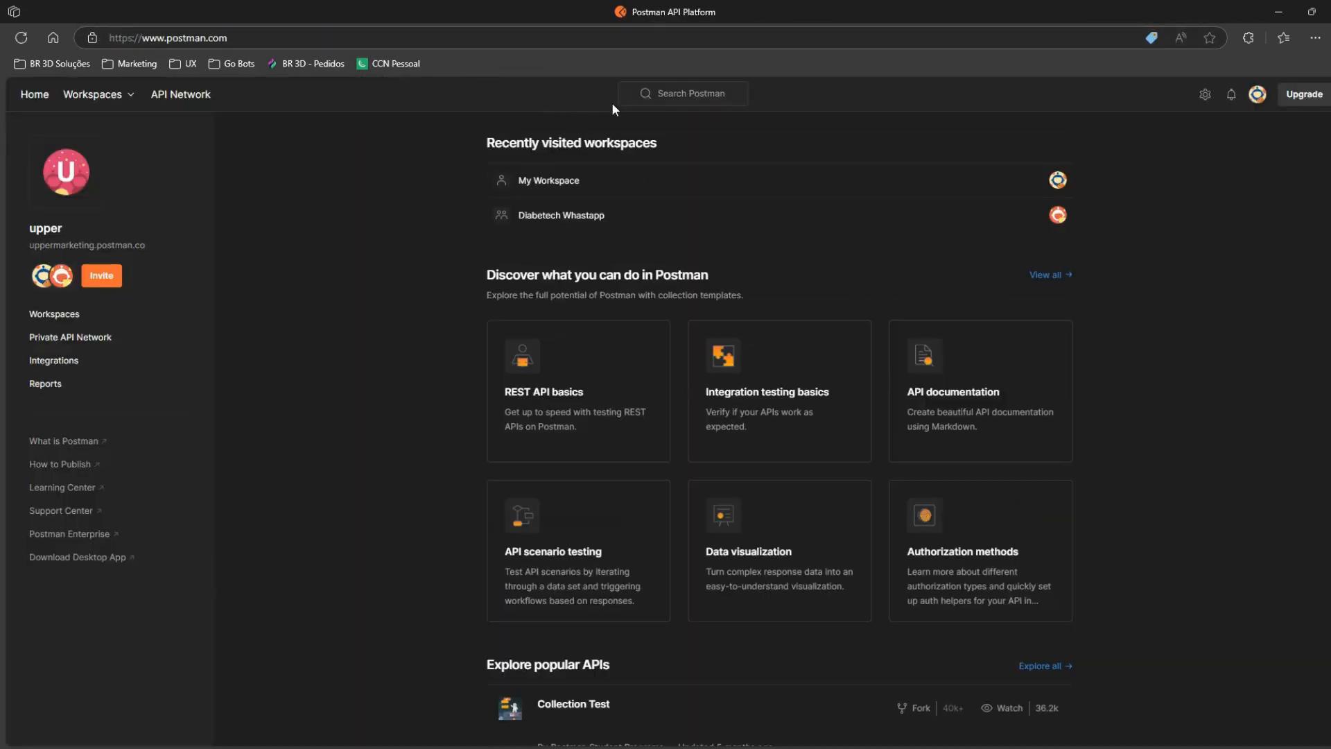
{"action": "left_click", "coordinate": [671, 101]}
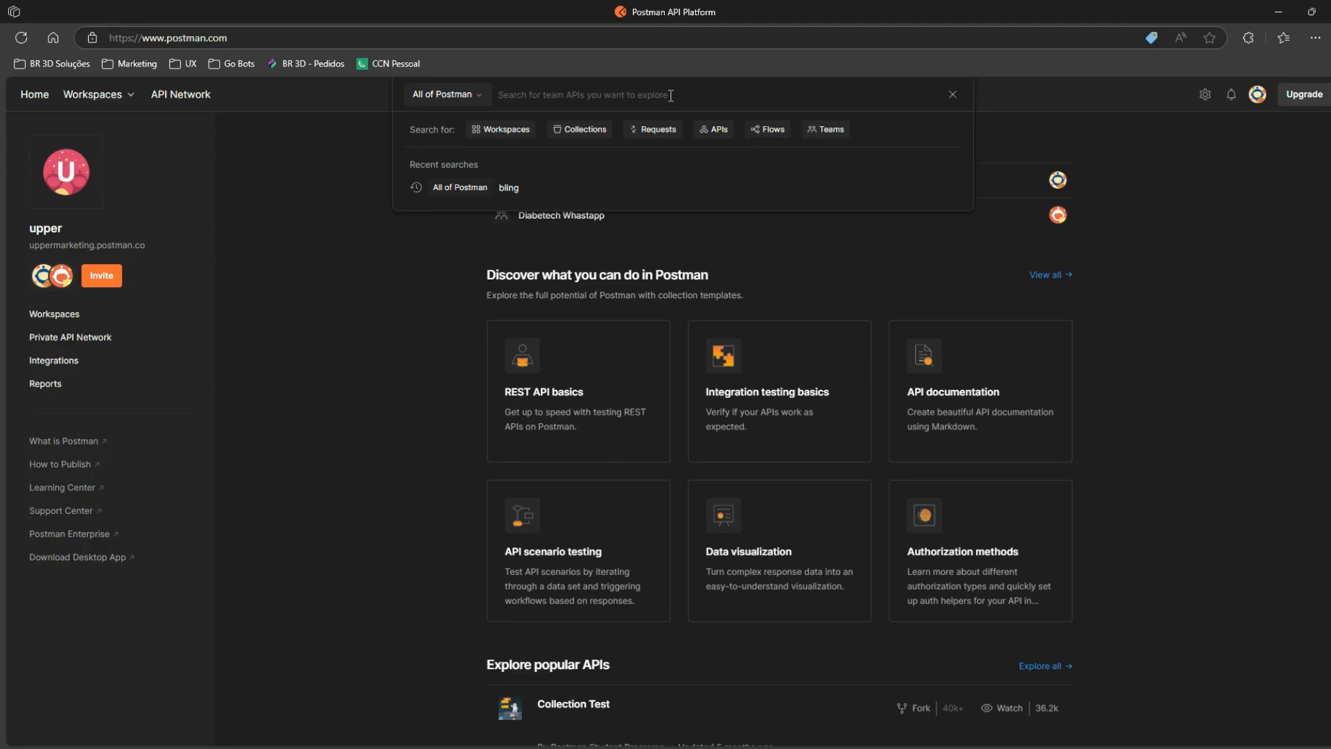
{"action": "type", "text": "bling"}
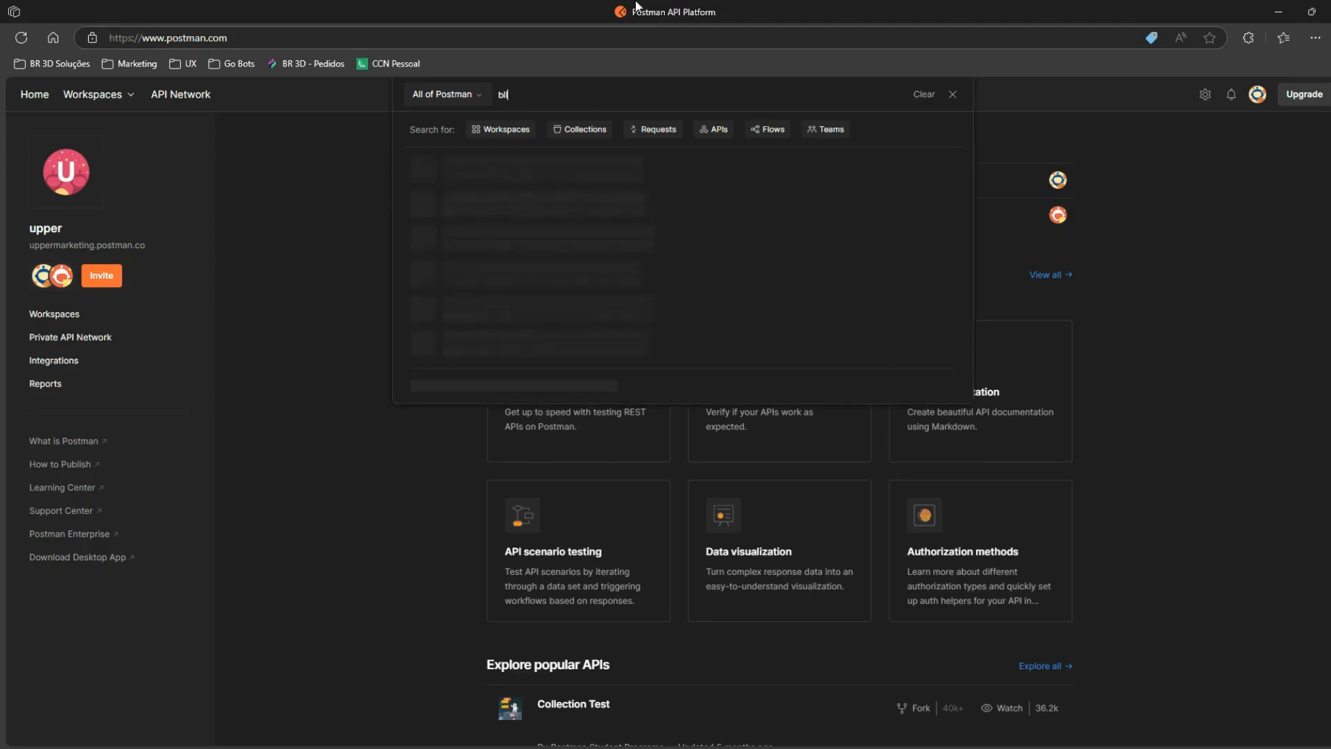
{"action": "key", "text": "Return"}
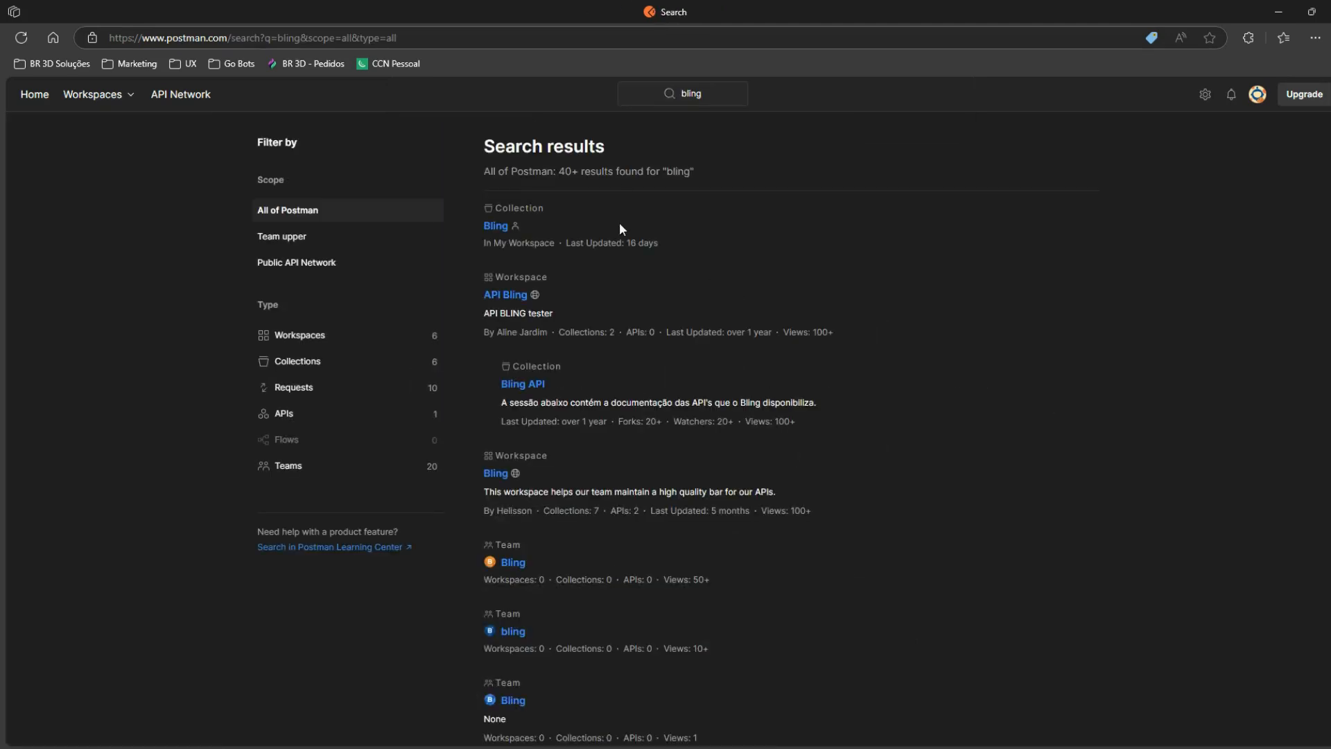
{"action": "left_click", "coordinate": [528, 386]}
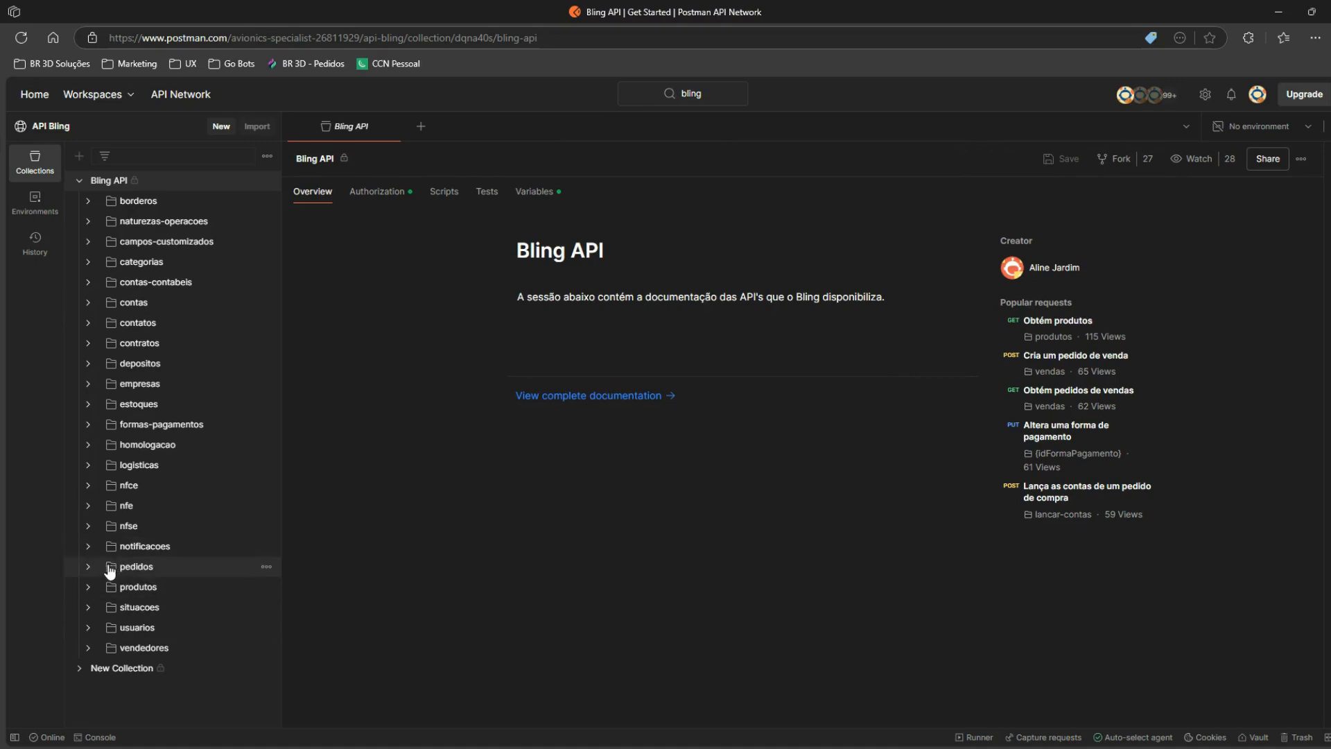
Step: Expand the pedidos, vendas and {idPedidoVenda} folders and open the GET request "Obtém um pedido de venda"
{"action": "left_click", "coordinate": [89, 569]}
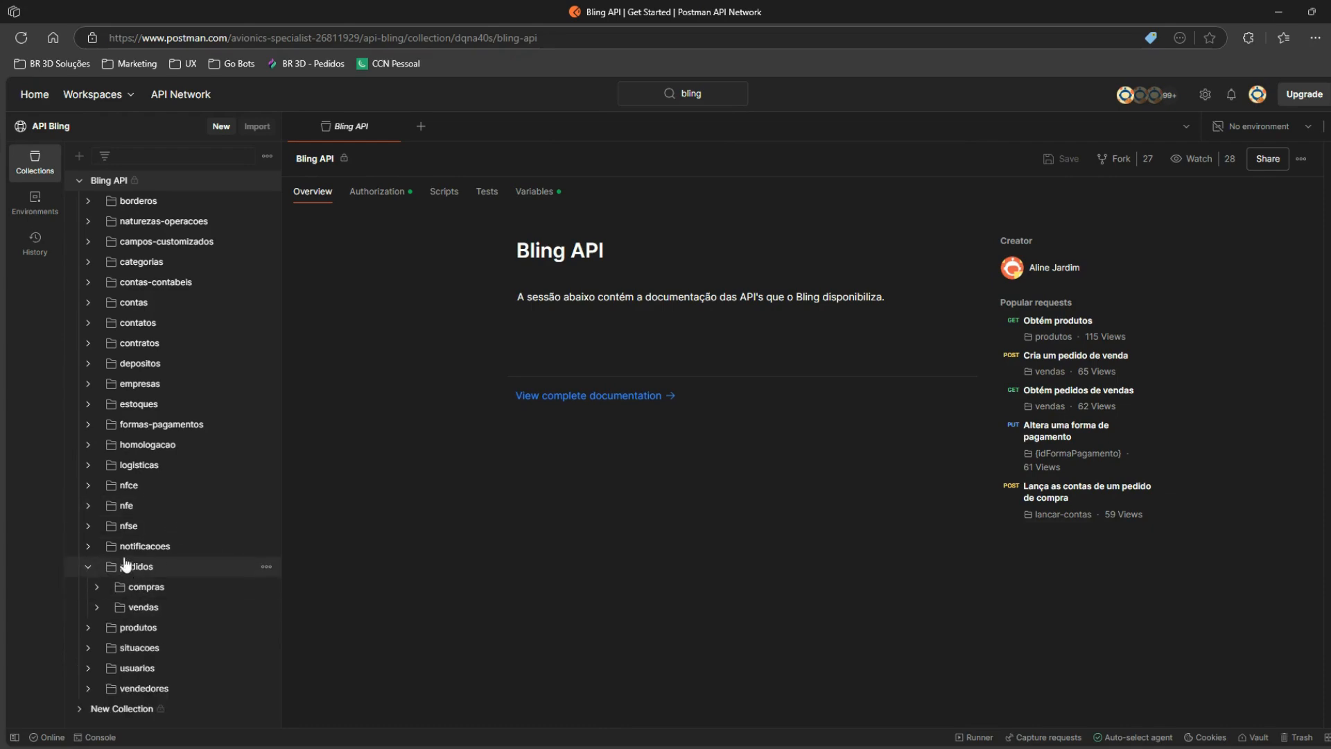
{"action": "left_click", "coordinate": [96, 607]}
{"action": "scroll", "coordinate": [219, 505], "scroll_direction": "down", "scroll_amount": 1}
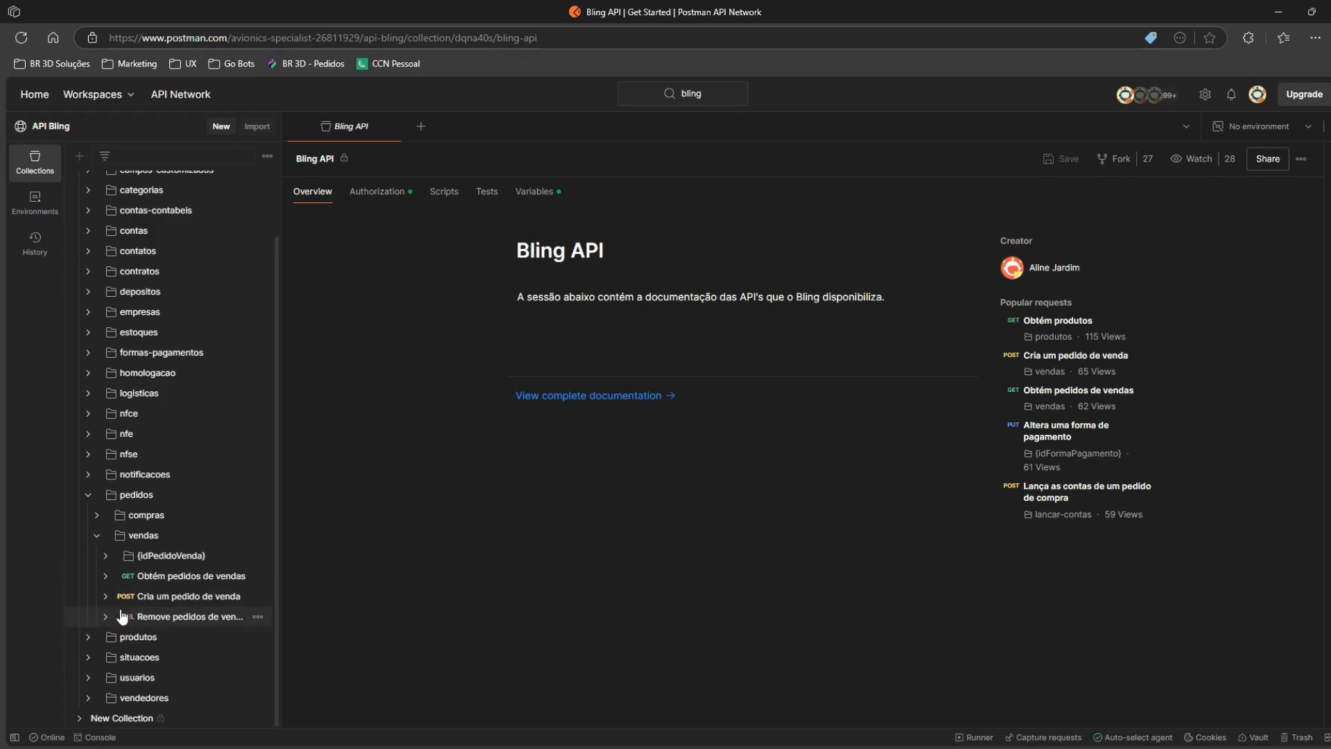
{"action": "left_click", "coordinate": [105, 556]}
{"action": "scroll", "coordinate": [173, 555], "scroll_direction": "down", "scroll_amount": 1}
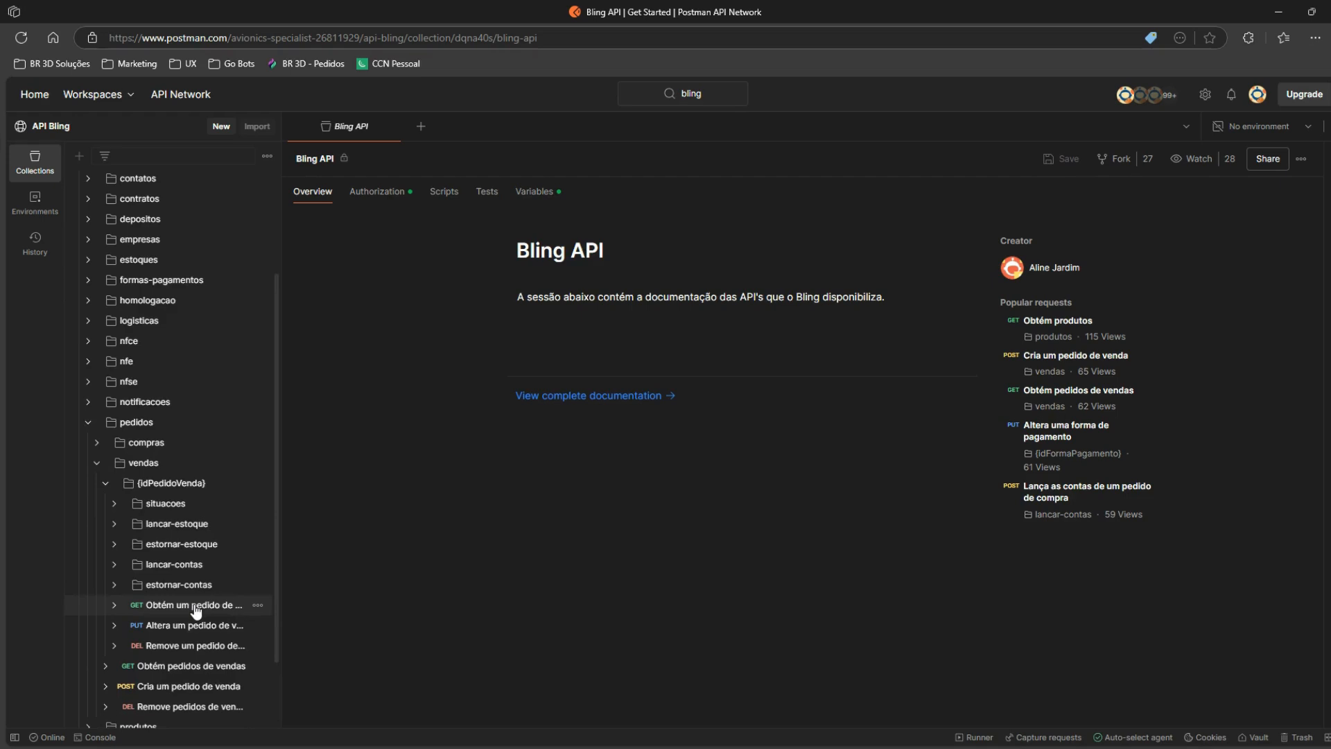
{"action": "scroll", "coordinate": [196, 610], "scroll_direction": "down", "scroll_amount": 1}
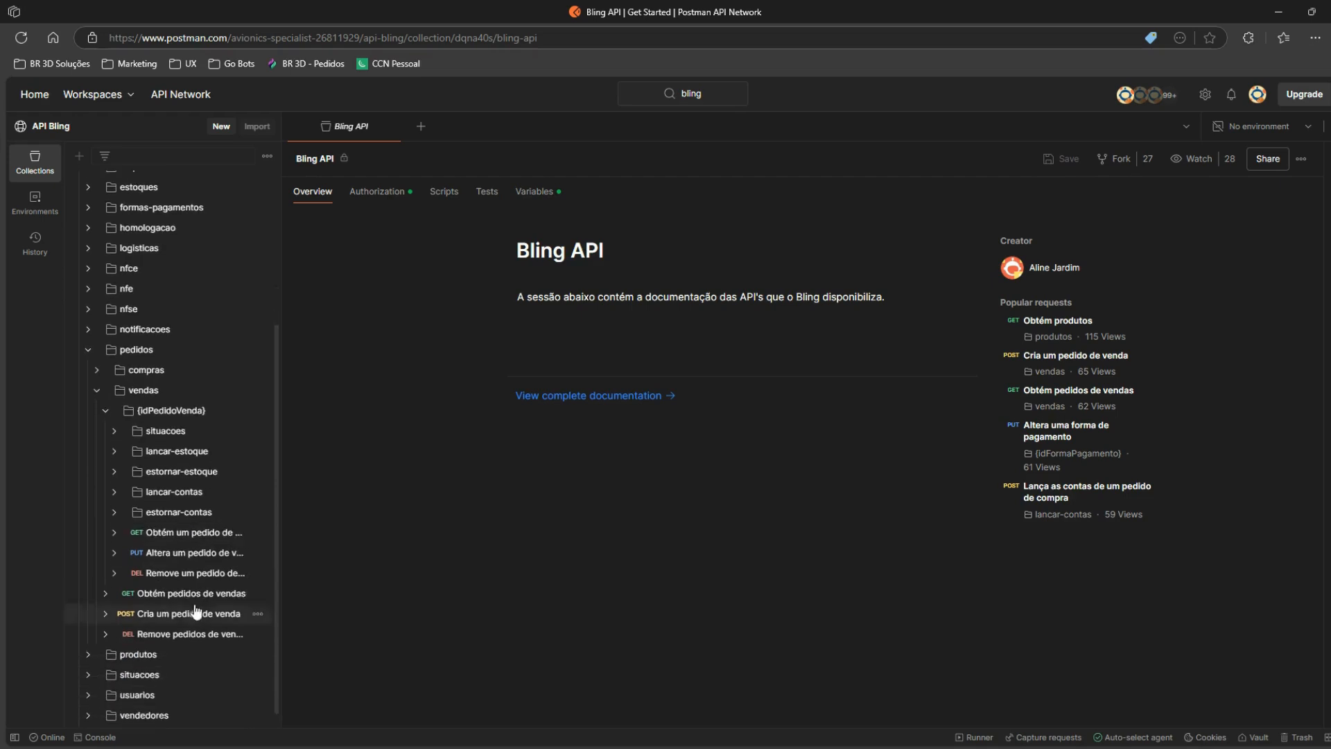
{"action": "left_click", "coordinate": [205, 535]}
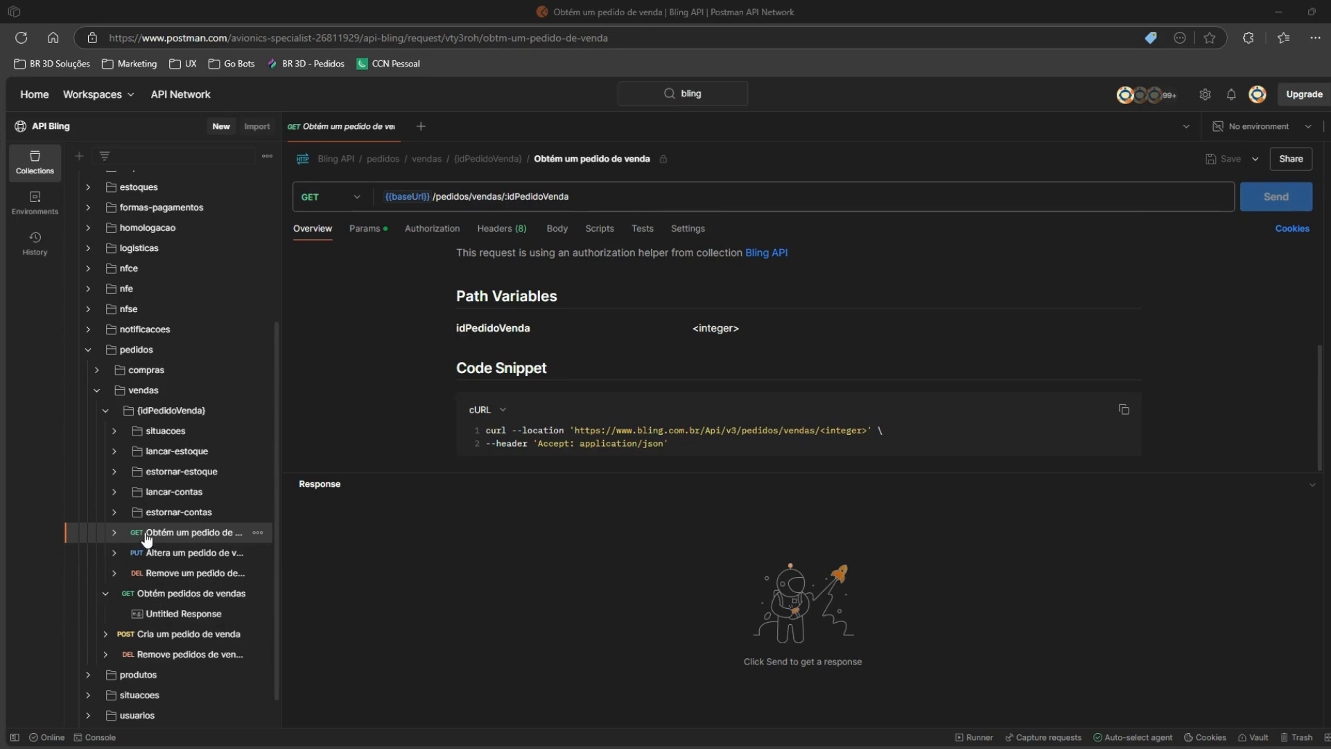
Step: Open the GET request "Obtém pedidos de vendas" and copy its cURL code snippet
{"action": "left_click", "coordinate": [178, 598]}
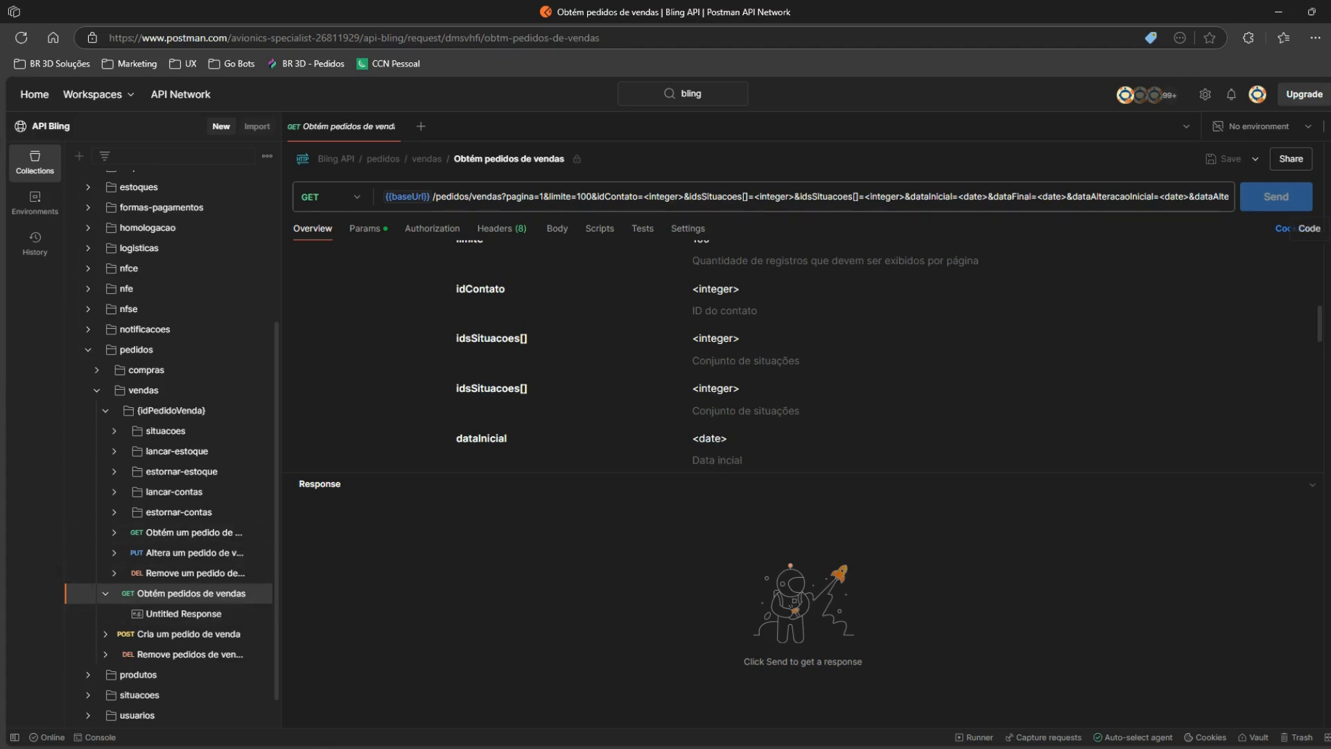
{"action": "left_click", "coordinate": [1330, 229]}
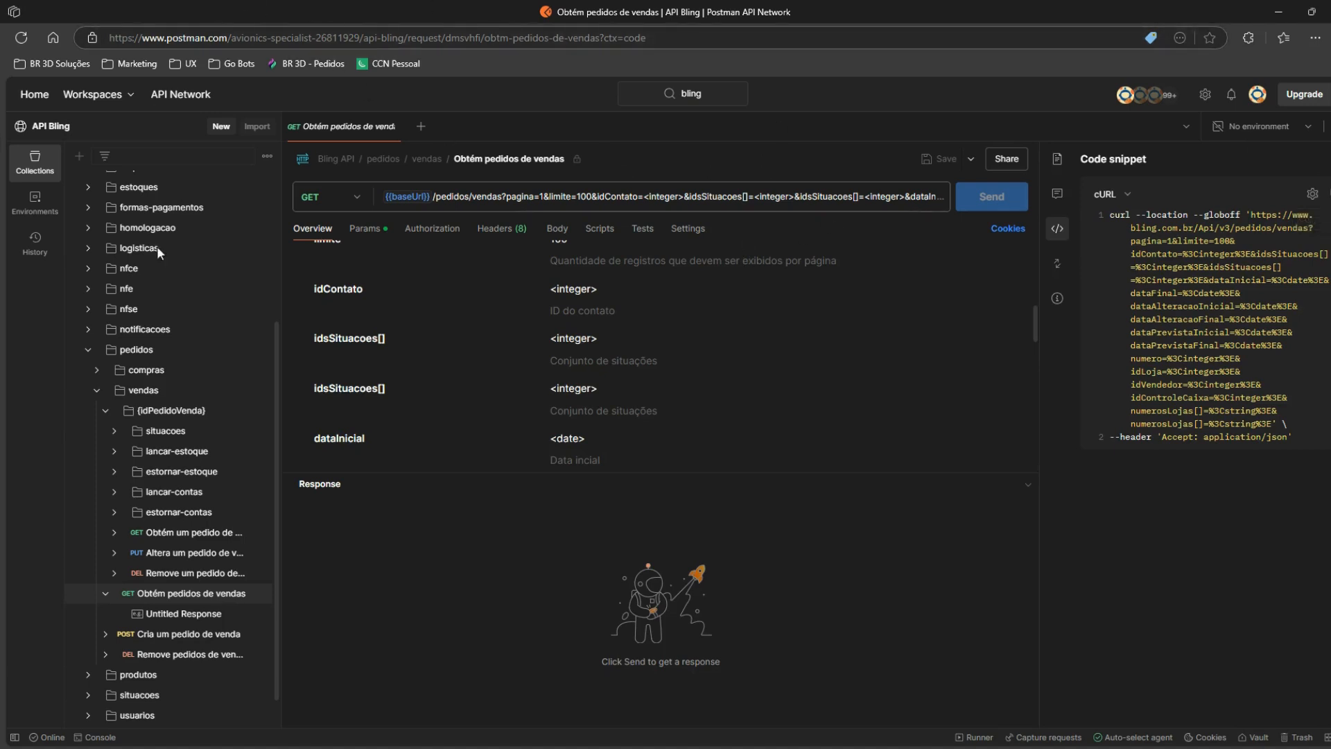
Step: Reload the page, switch to My Workspace, and expand its Bling collection
{"action": "mouse_move", "coordinate": [2, 277]}
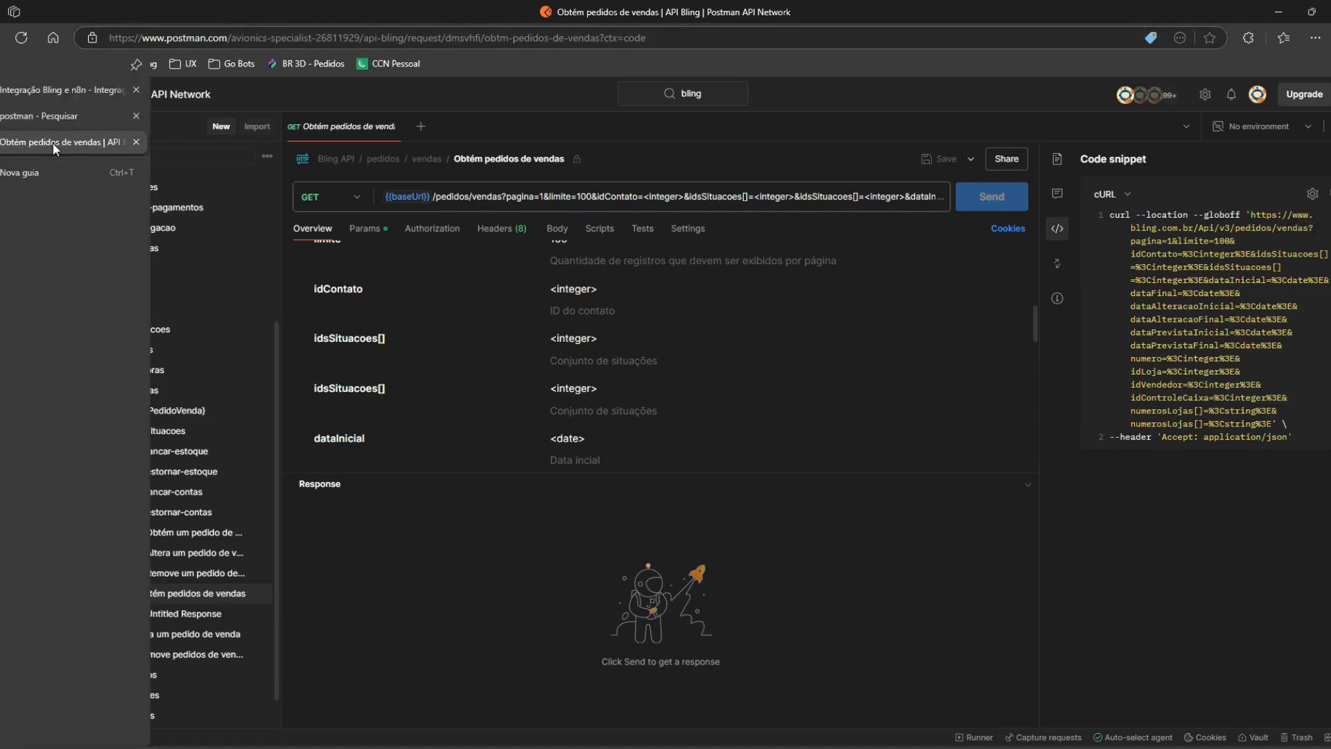
{"action": "key", "text": "F5"}
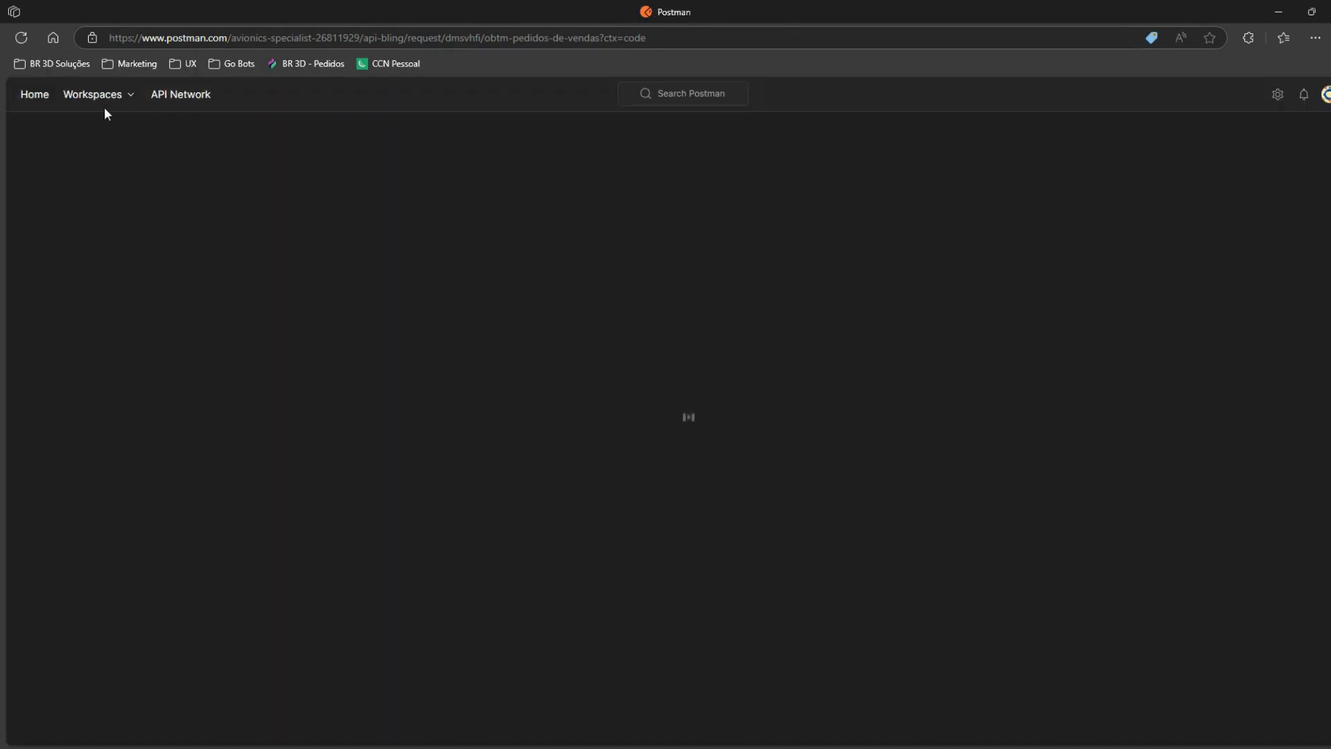
{"action": "left_click", "coordinate": [110, 97]}
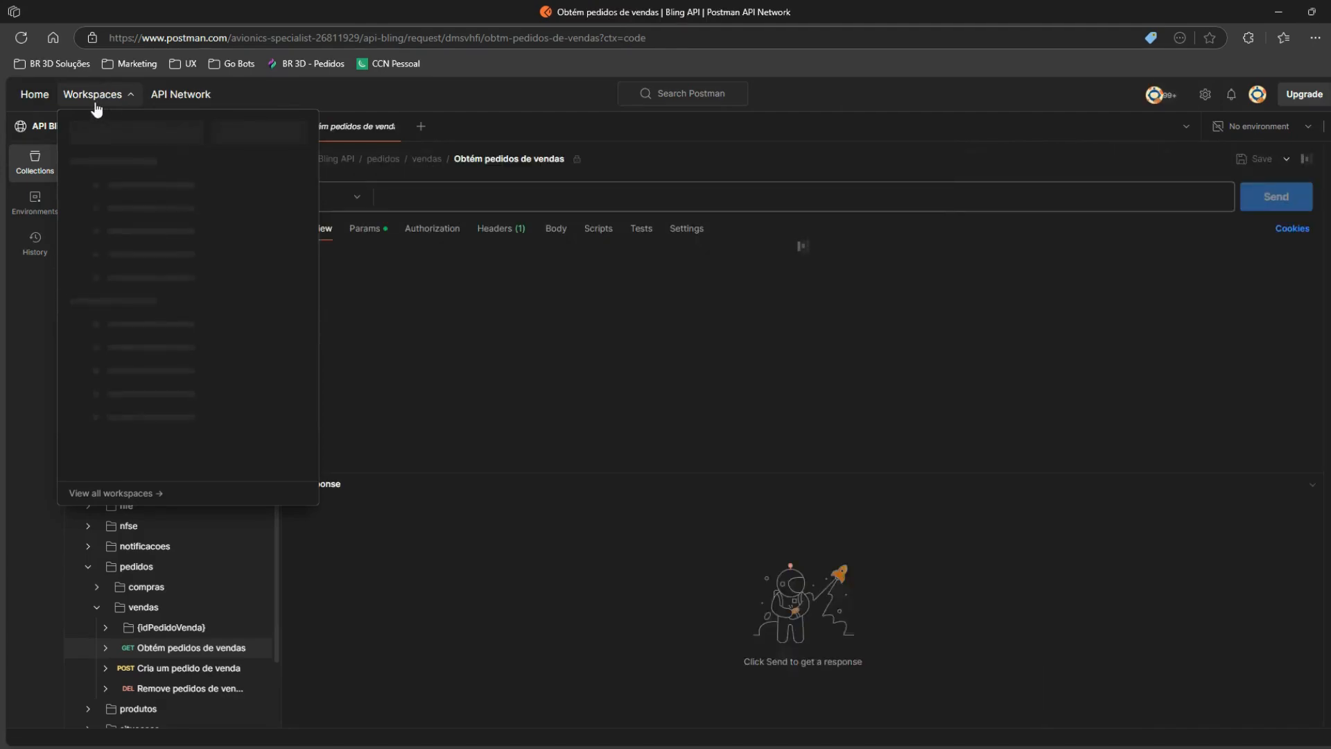
{"action": "left_click", "coordinate": [117, 206]}
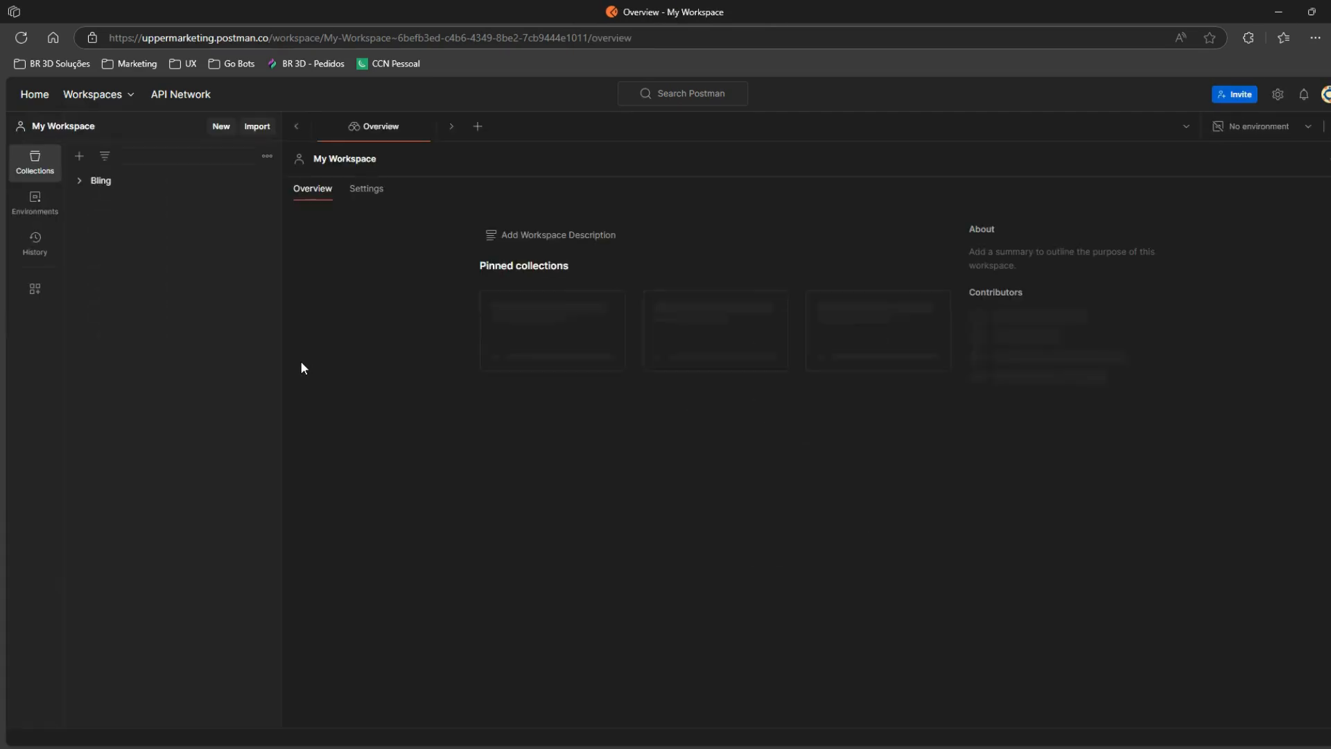
{"action": "left_click", "coordinate": [79, 181]}
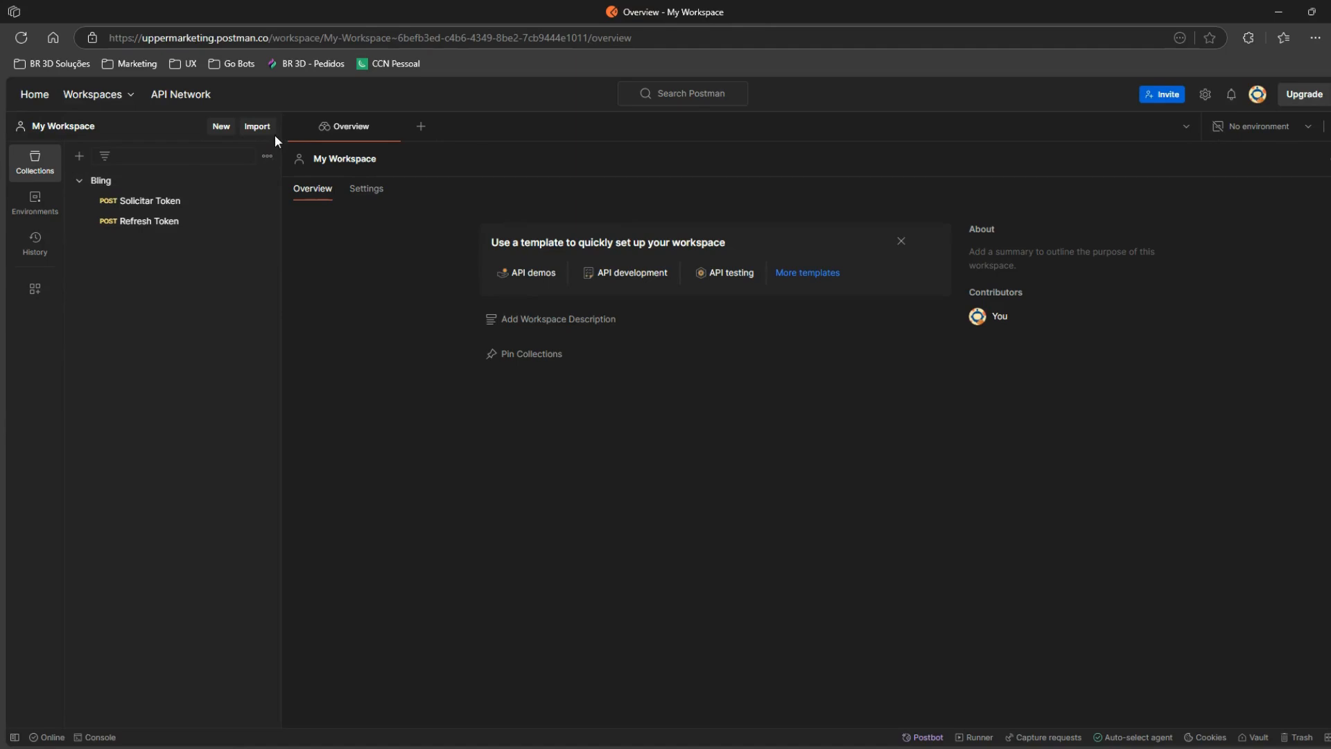
Step: Import the copied cURL as a new request without saving it to a collection
{"action": "left_click", "coordinate": [258, 127]}
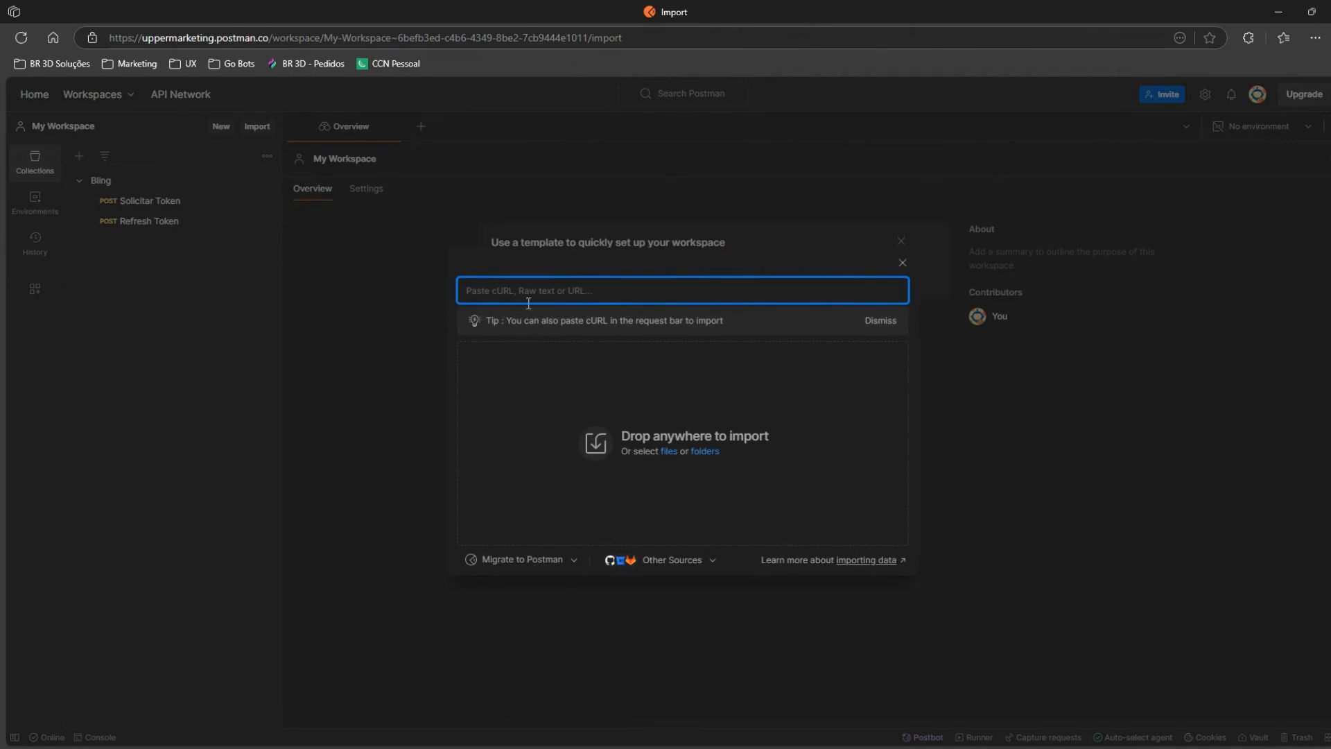
{"action": "key", "text": "ctrl+v"}
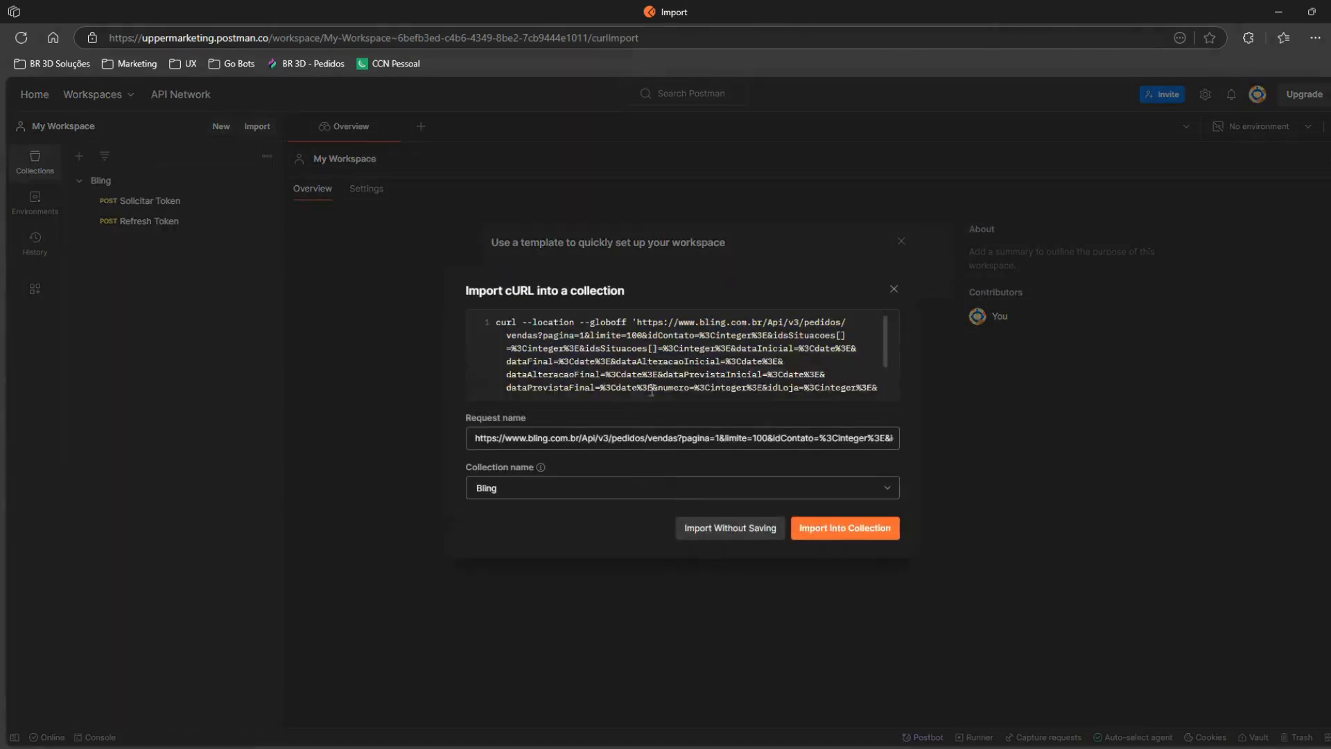
{"action": "left_click", "coordinate": [714, 528]}
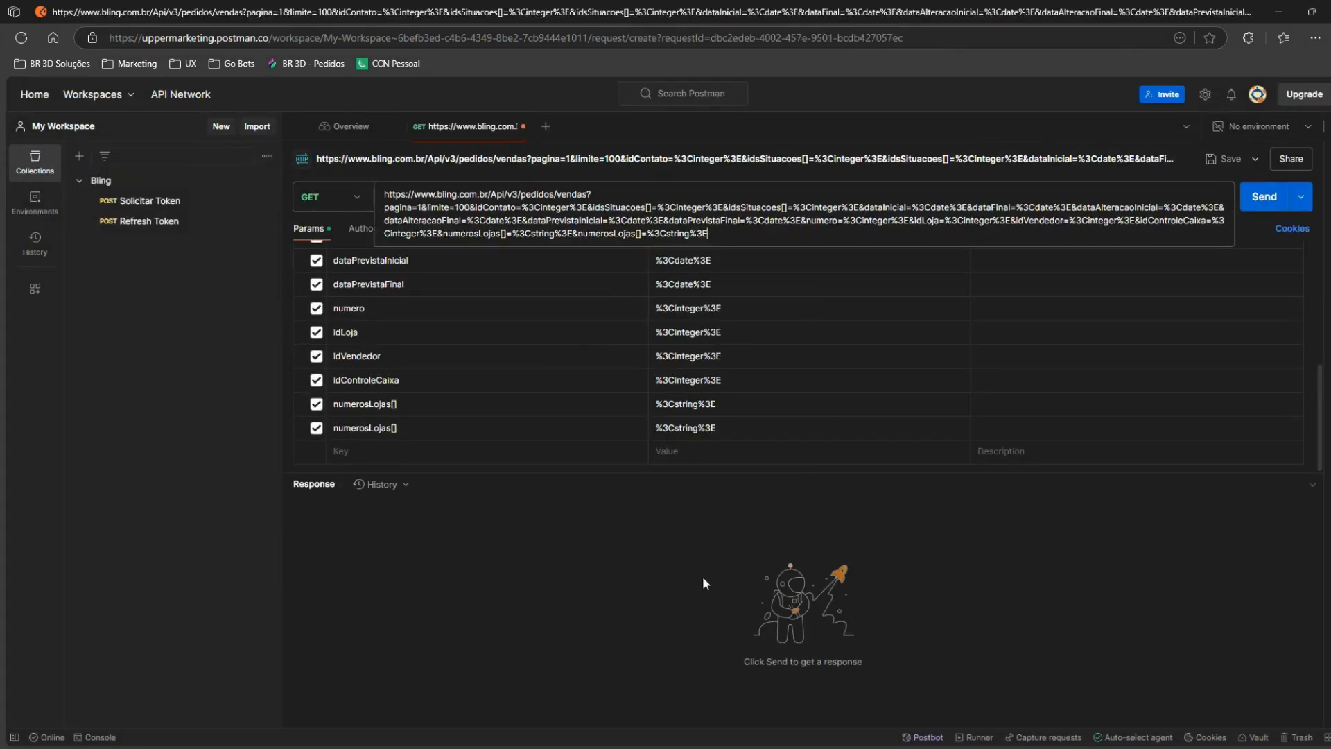
{"action": "left_click", "coordinate": [668, 580]}
Step: Disable the query parameters idContato, both idsSituacoes[] entries, dataInicial and dataFinal, keeping pagina and limite enabled
{"action": "scroll", "coordinate": [471, 410], "scroll_direction": "up", "scroll_amount": 6}
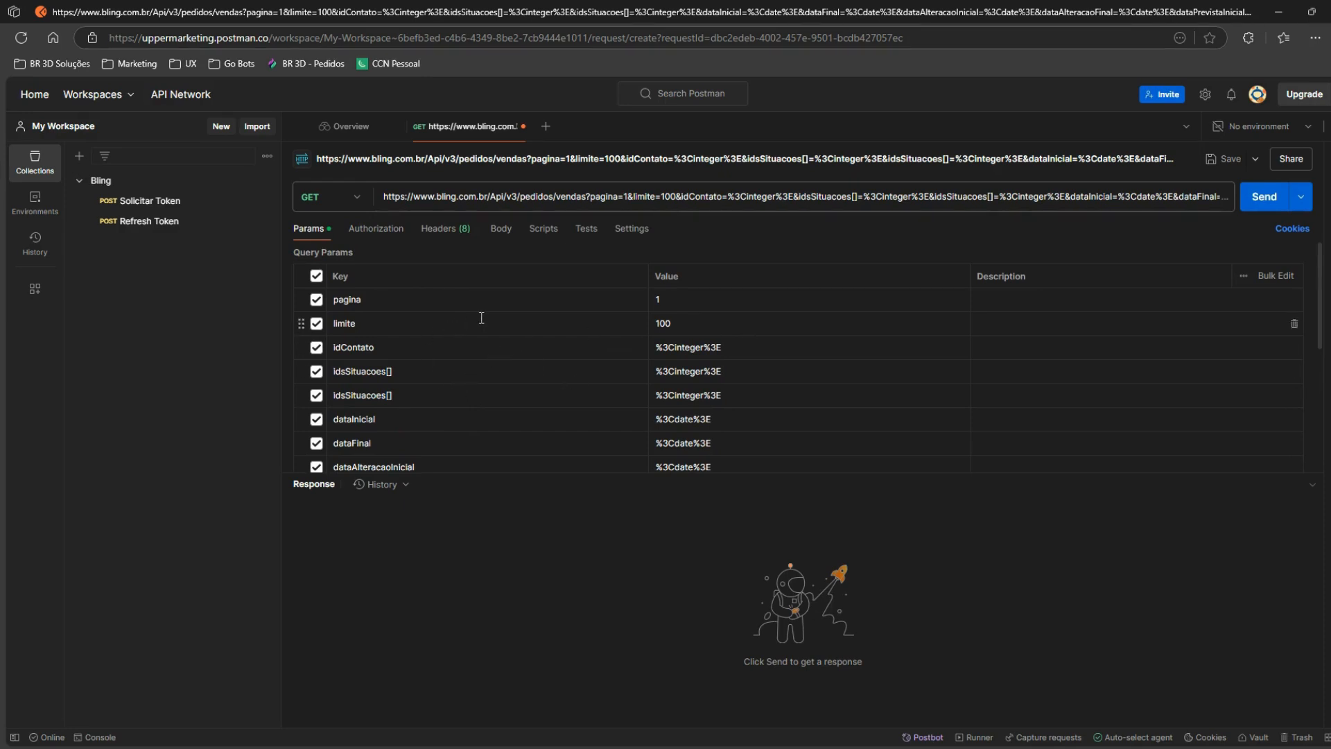
{"action": "scroll", "coordinate": [573, 297], "scroll_direction": "down", "scroll_amount": 4}
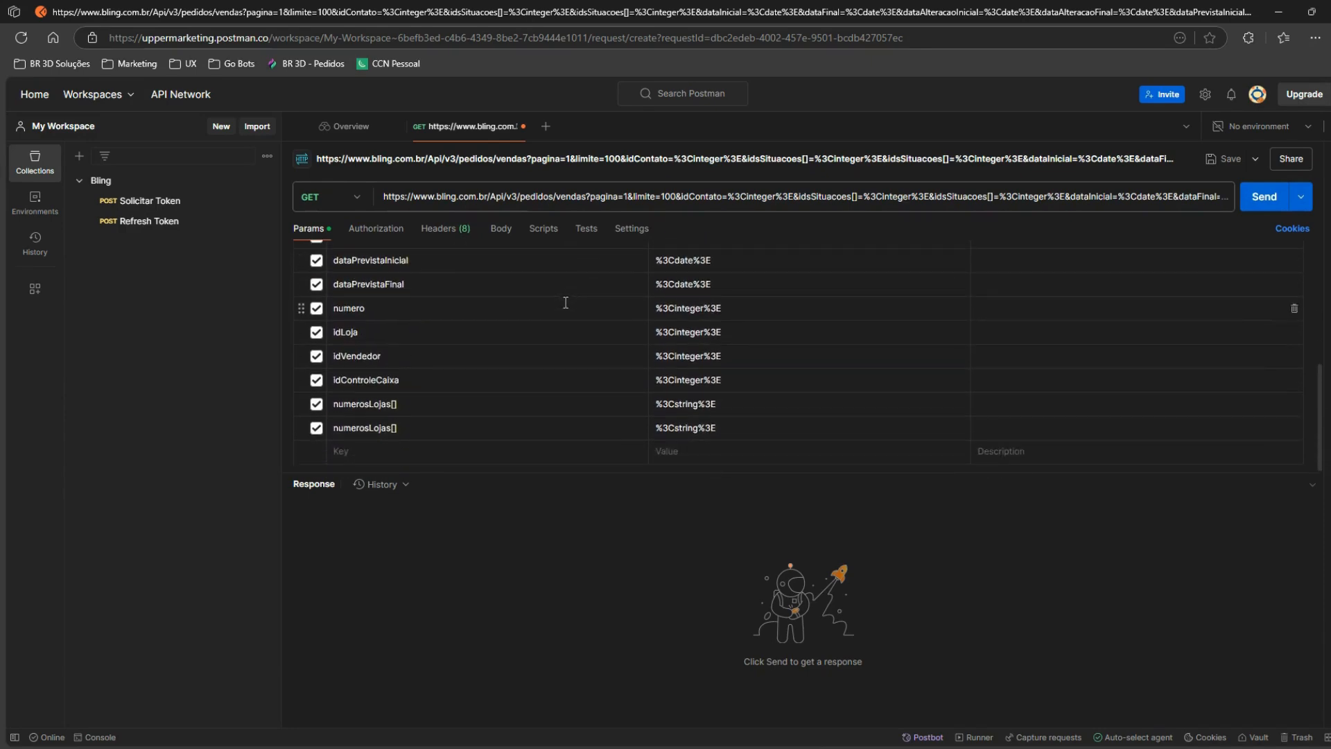
{"action": "scroll", "coordinate": [452, 406], "scroll_direction": "up", "scroll_amount": 5}
{"action": "scroll", "coordinate": [417, 329], "scroll_direction": "down", "scroll_amount": 3}
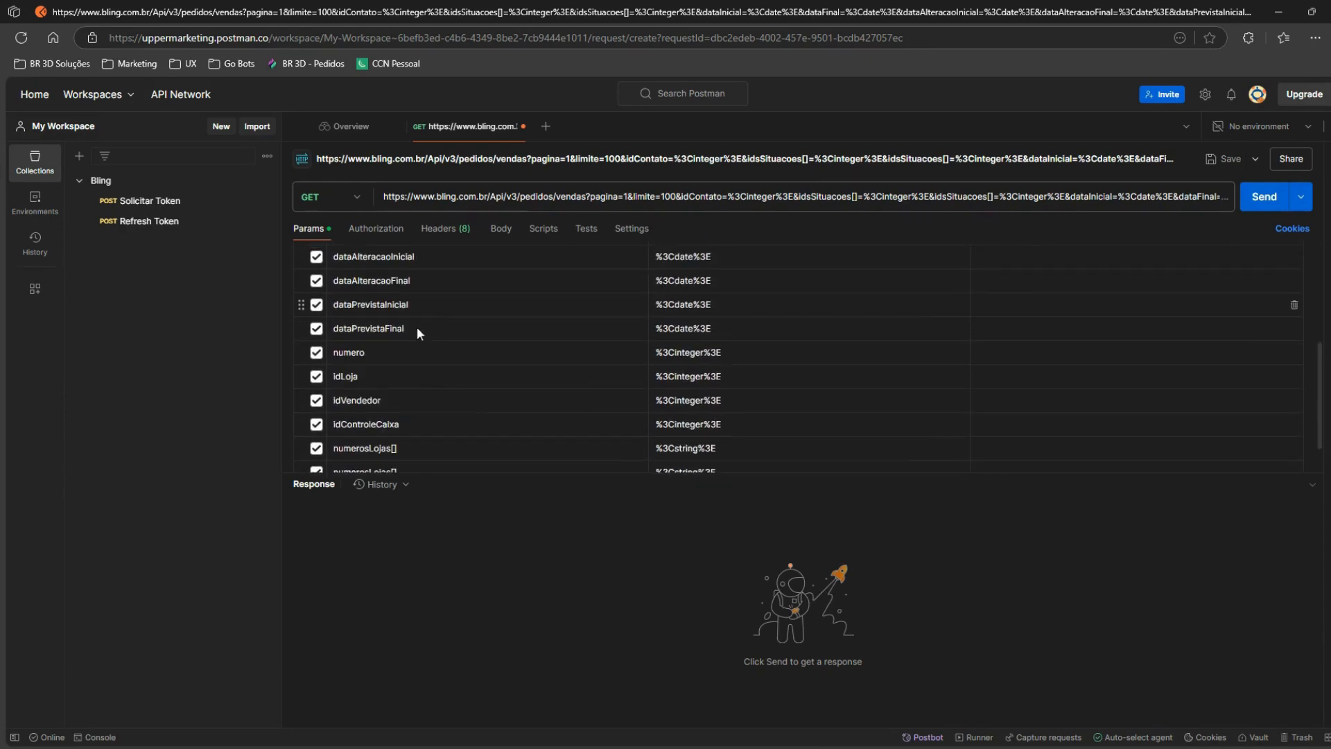
{"action": "scroll", "coordinate": [416, 329], "scroll_direction": "down", "scroll_amount": 1}
{"action": "scroll", "coordinate": [388, 308], "scroll_direction": "up", "scroll_amount": 5}
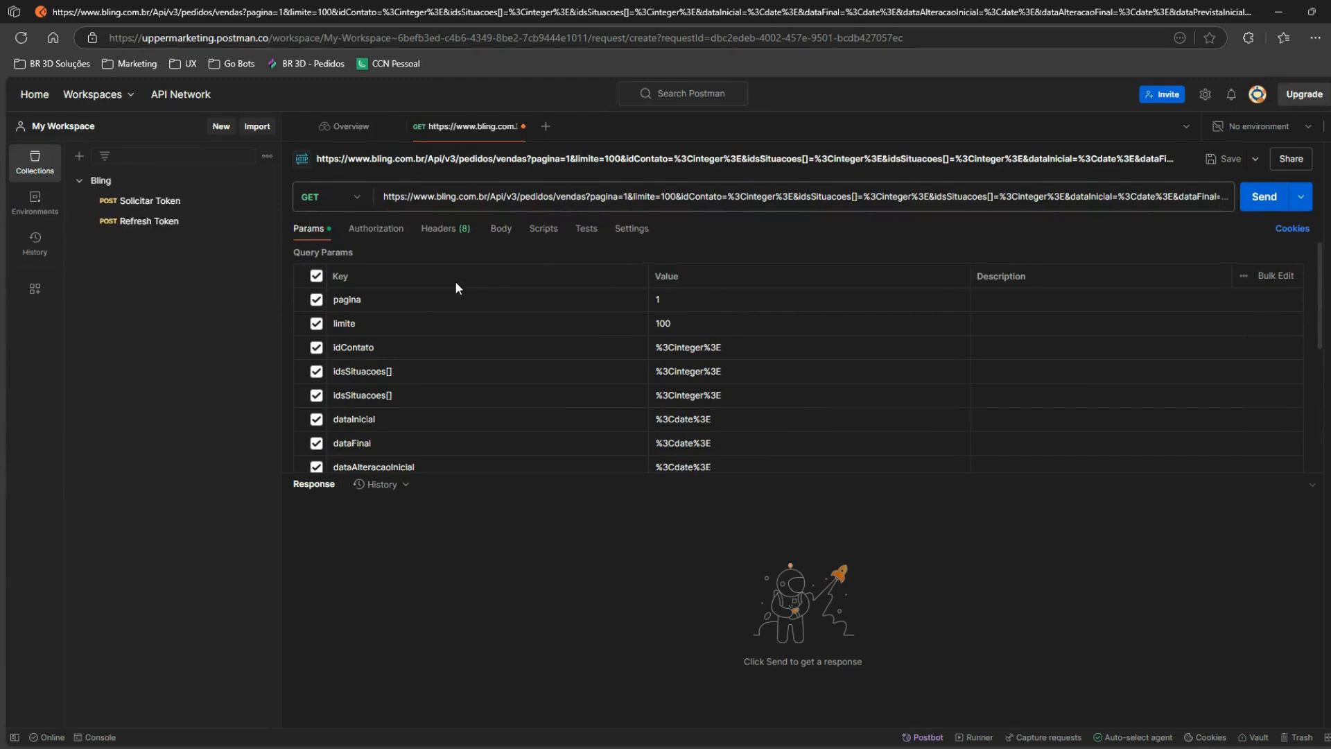
{"action": "left_click", "coordinate": [316, 348]}
{"action": "left_click", "coordinate": [316, 371]}
{"action": "left_click", "coordinate": [316, 396]}
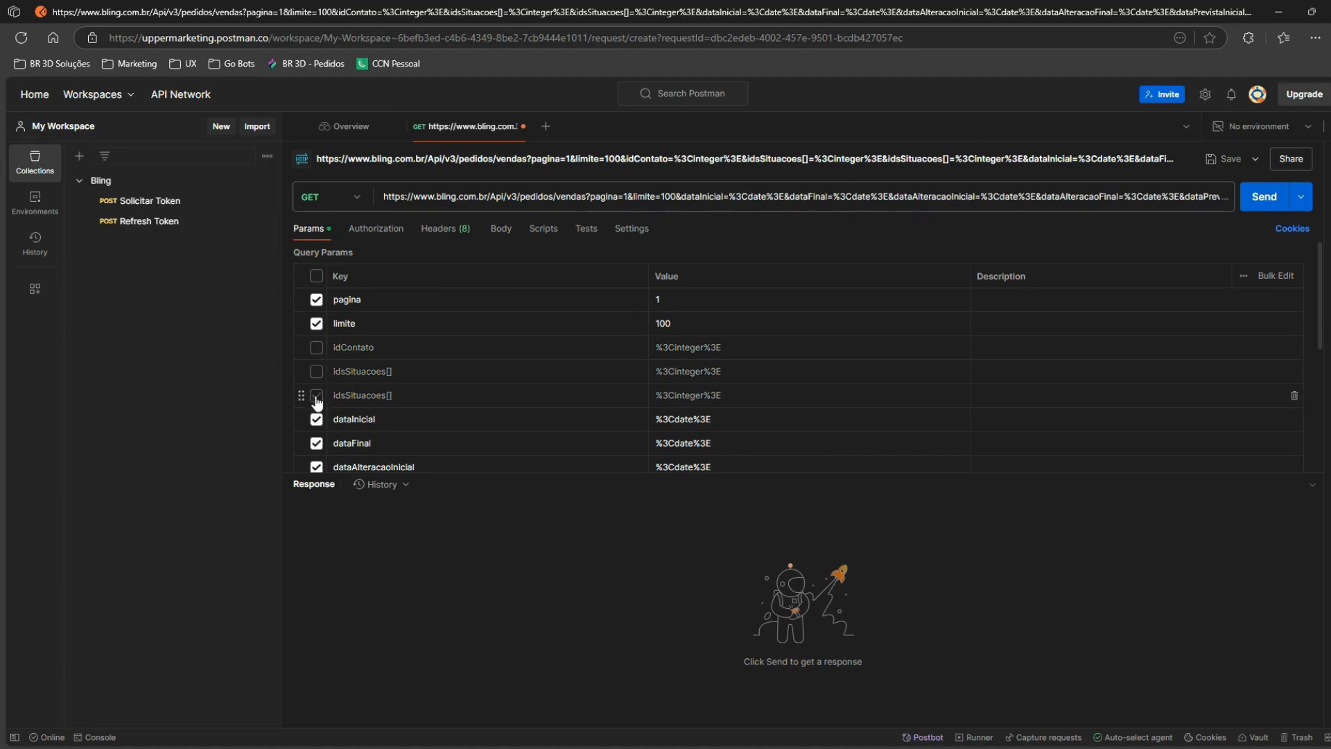
{"action": "left_click", "coordinate": [317, 419]}
{"action": "left_click", "coordinate": [316, 443]}
Step: Disable the query parameters dataAlteracaoInicial, dataAlteracaoFinal, dataPrevistaInicial and dataPrevistaFinal
{"action": "scroll", "coordinate": [316, 430], "scroll_direction": "down", "scroll_amount": 3}
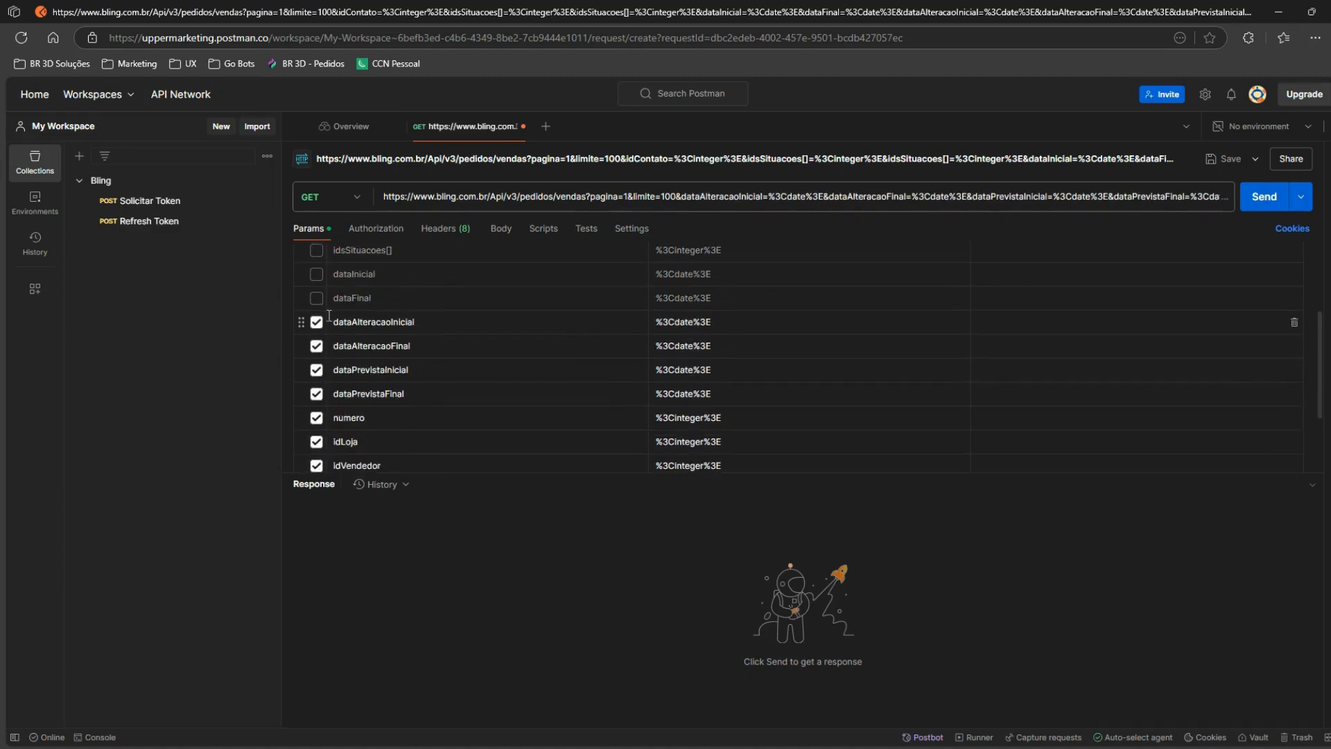
{"action": "left_click", "coordinate": [316, 321]}
{"action": "left_click", "coordinate": [317, 346]}
{"action": "left_click", "coordinate": [316, 369]}
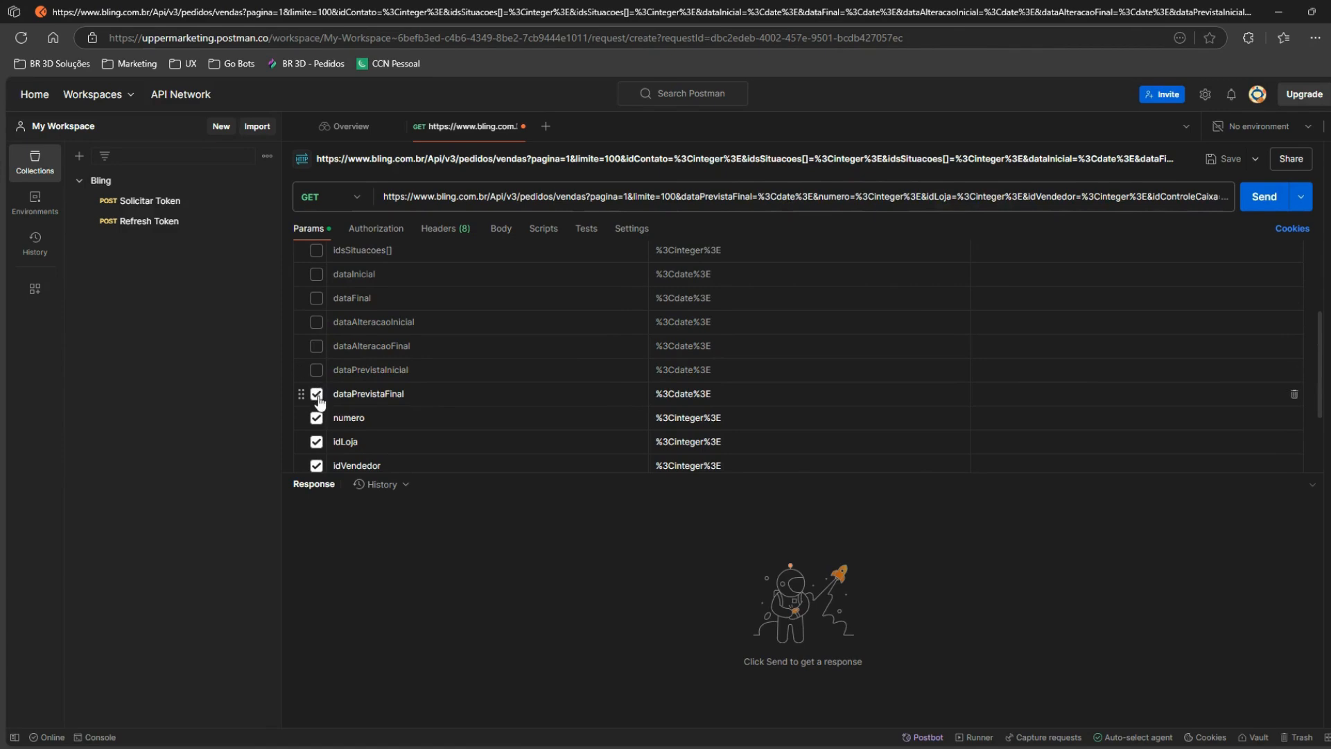
{"action": "left_click", "coordinate": [317, 393]}
Step: Disable the query parameters numero, idLoja, idVendedor, idControleCaixa and both numerosLojas[] entries
{"action": "left_click", "coordinate": [316, 418]}
{"action": "left_click", "coordinate": [316, 441]}
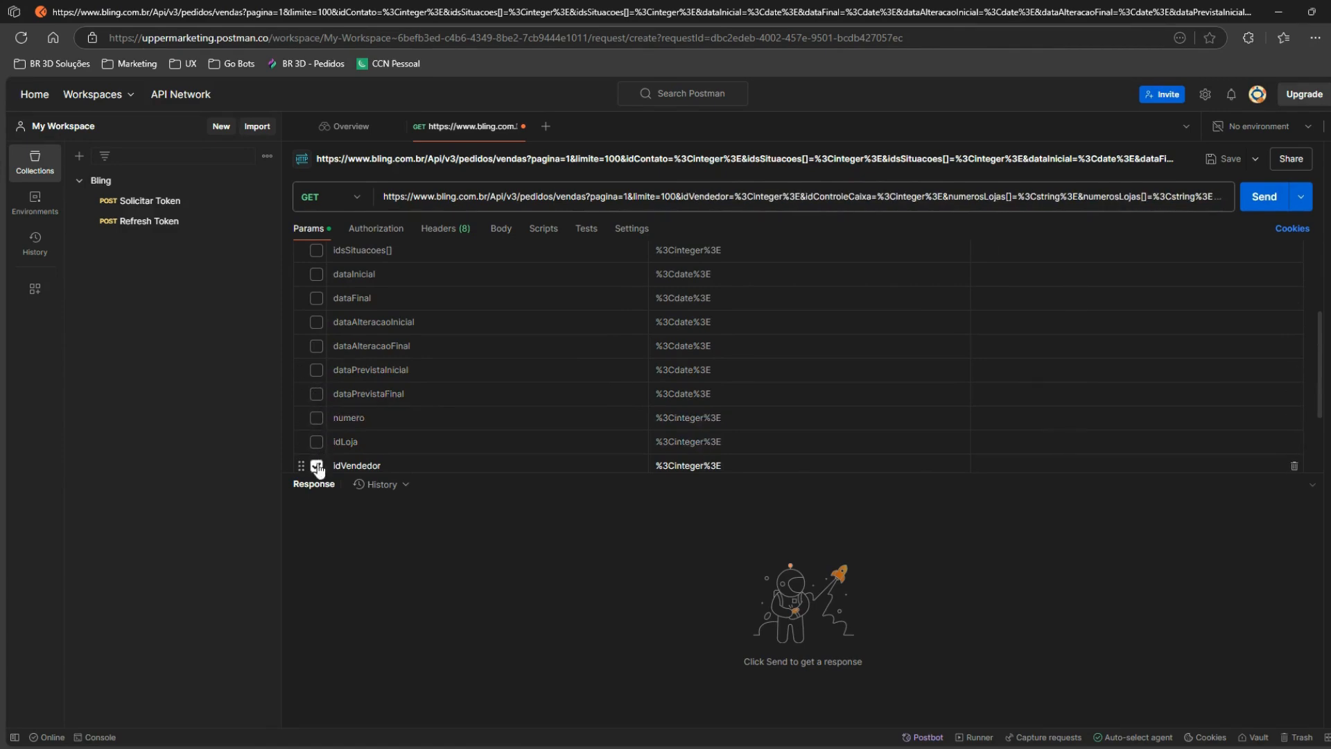
{"action": "left_click", "coordinate": [317, 465]}
{"action": "scroll", "coordinate": [316, 444], "scroll_direction": "down", "scroll_amount": 3}
{"action": "left_click", "coordinate": [316, 380]}
{"action": "left_click", "coordinate": [316, 404]}
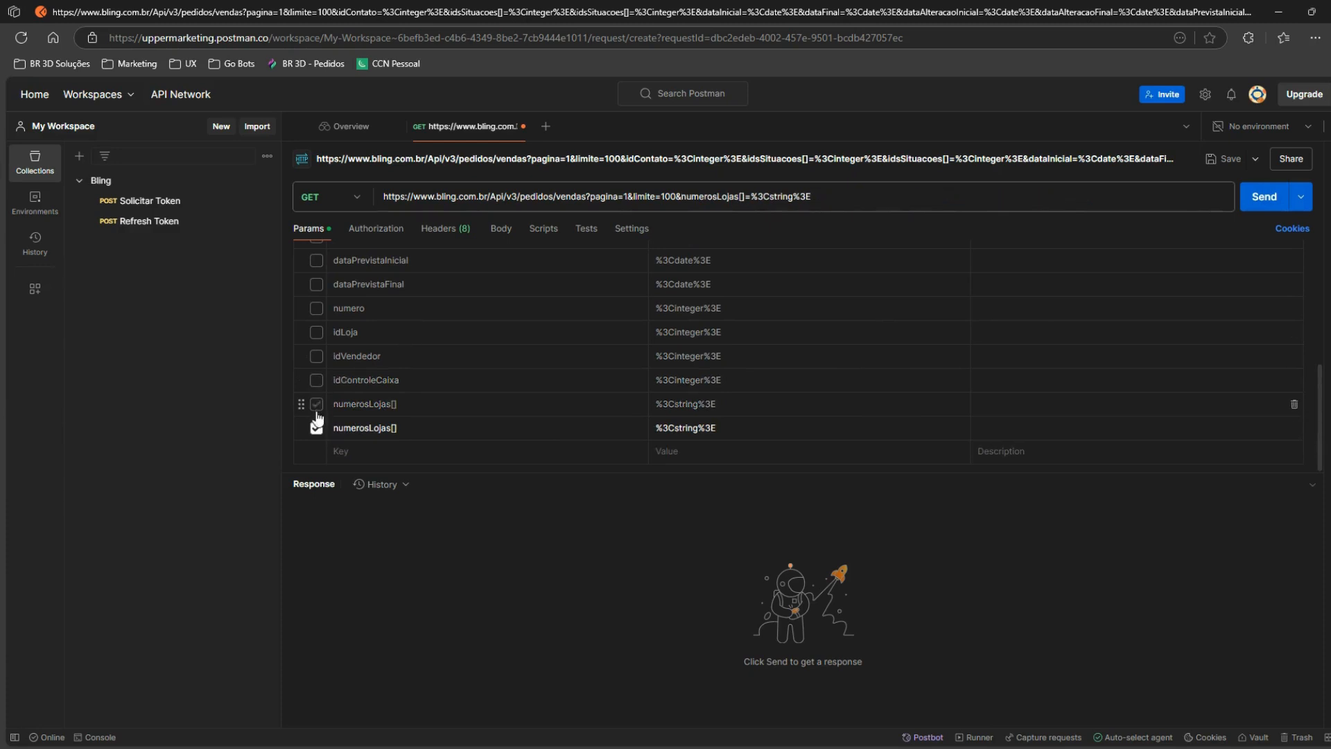
{"action": "left_click", "coordinate": [316, 428]}
{"action": "scroll", "coordinate": [333, 434], "scroll_direction": "up", "scroll_amount": 5}
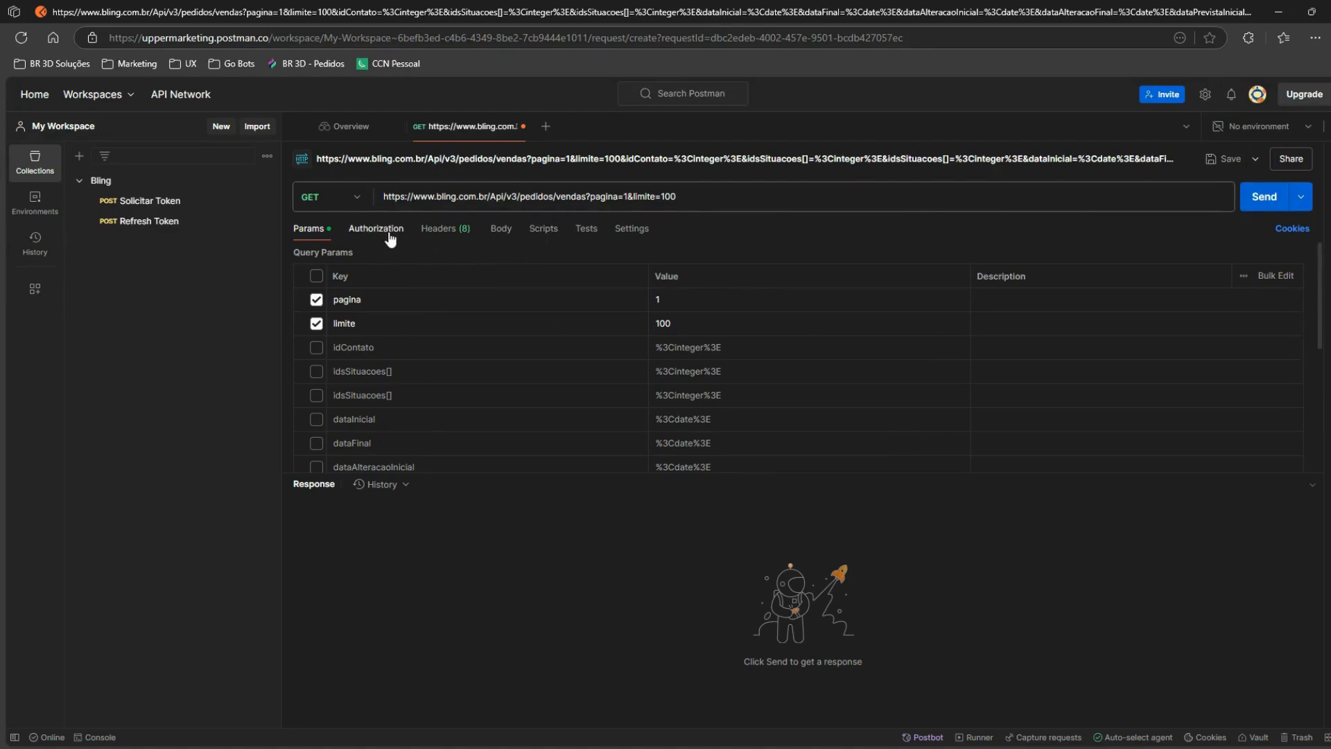
Step: Add an Authorization header to the request and begin its value with "Bearer"
{"action": "left_click", "coordinate": [443, 229]}
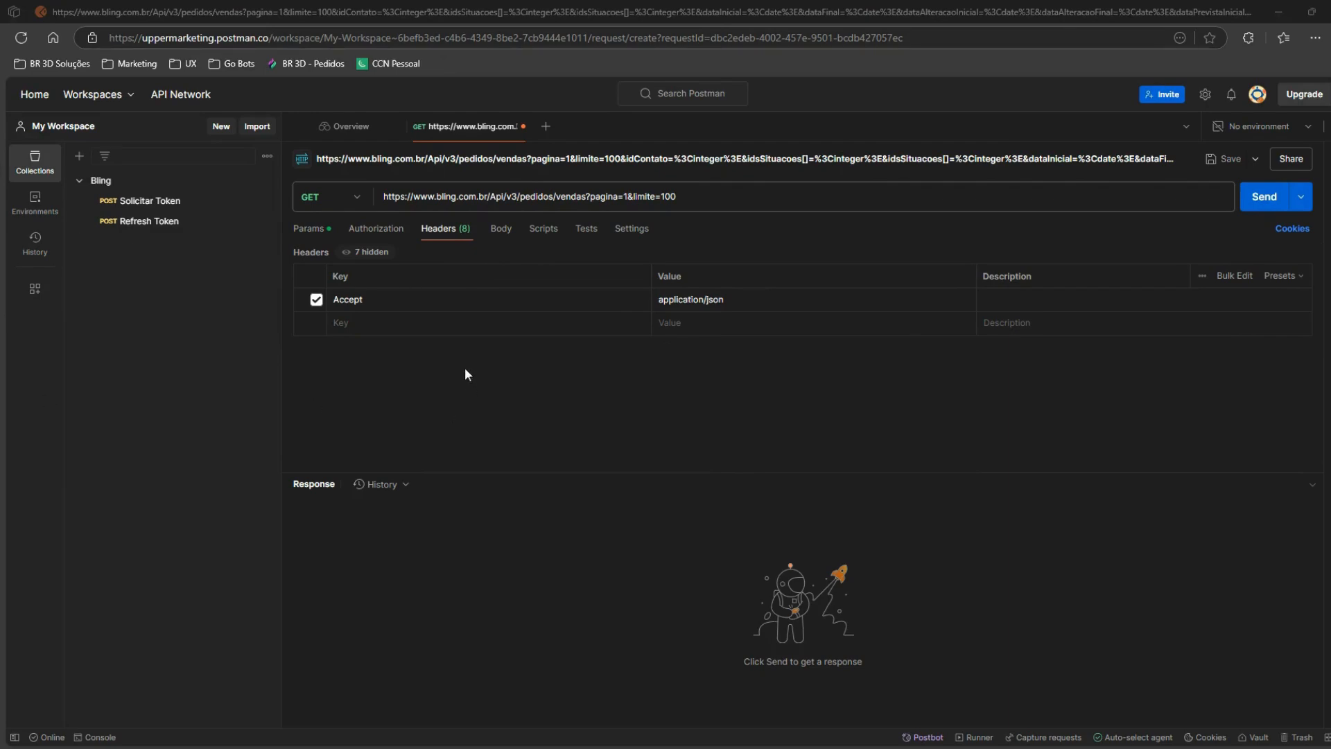
{"action": "left_click", "coordinate": [375, 323]}
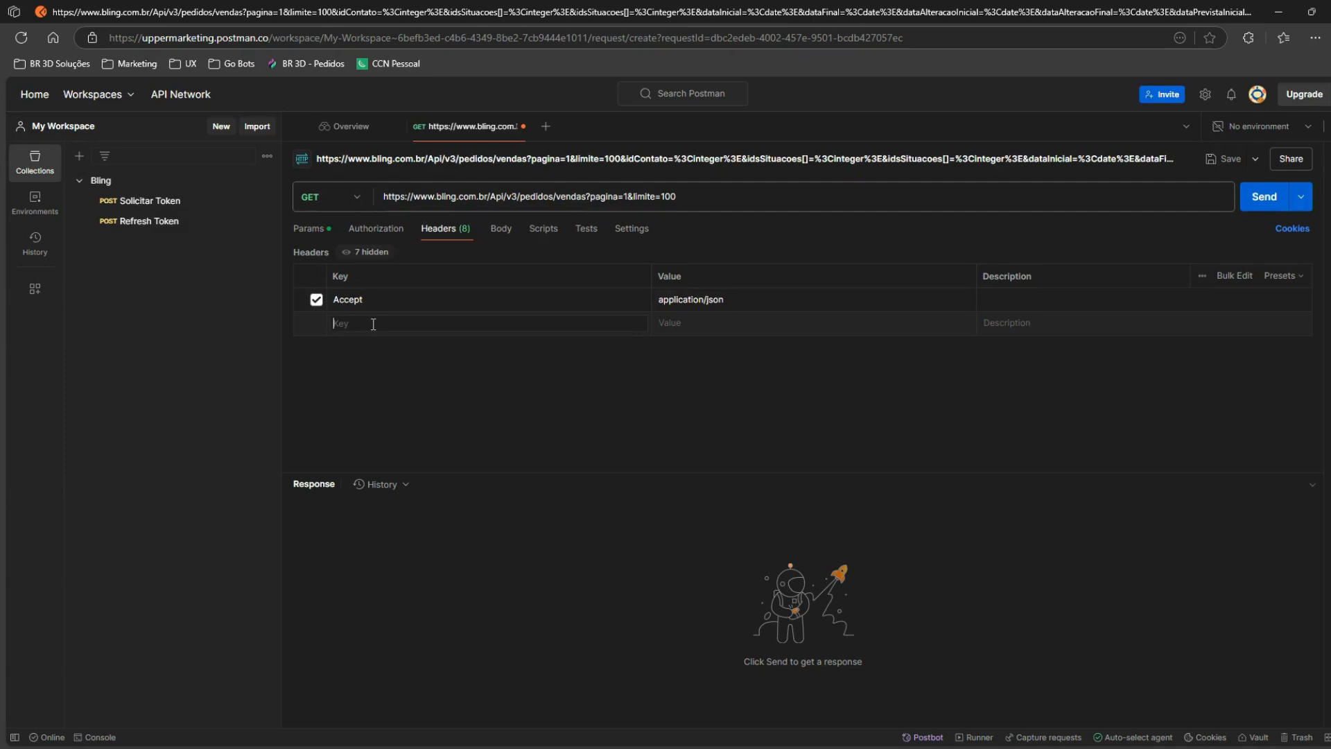
{"action": "type", "text": "Au"}
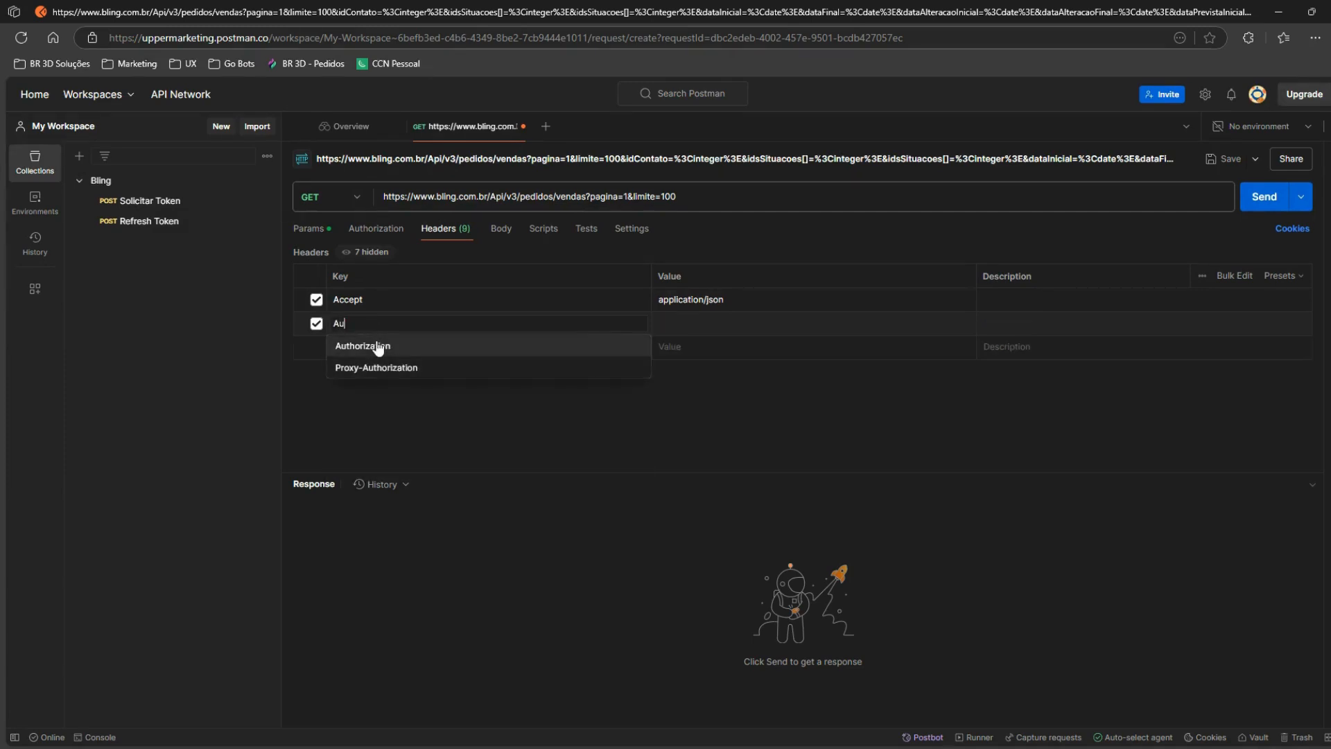
{"action": "left_click", "coordinate": [377, 347]}
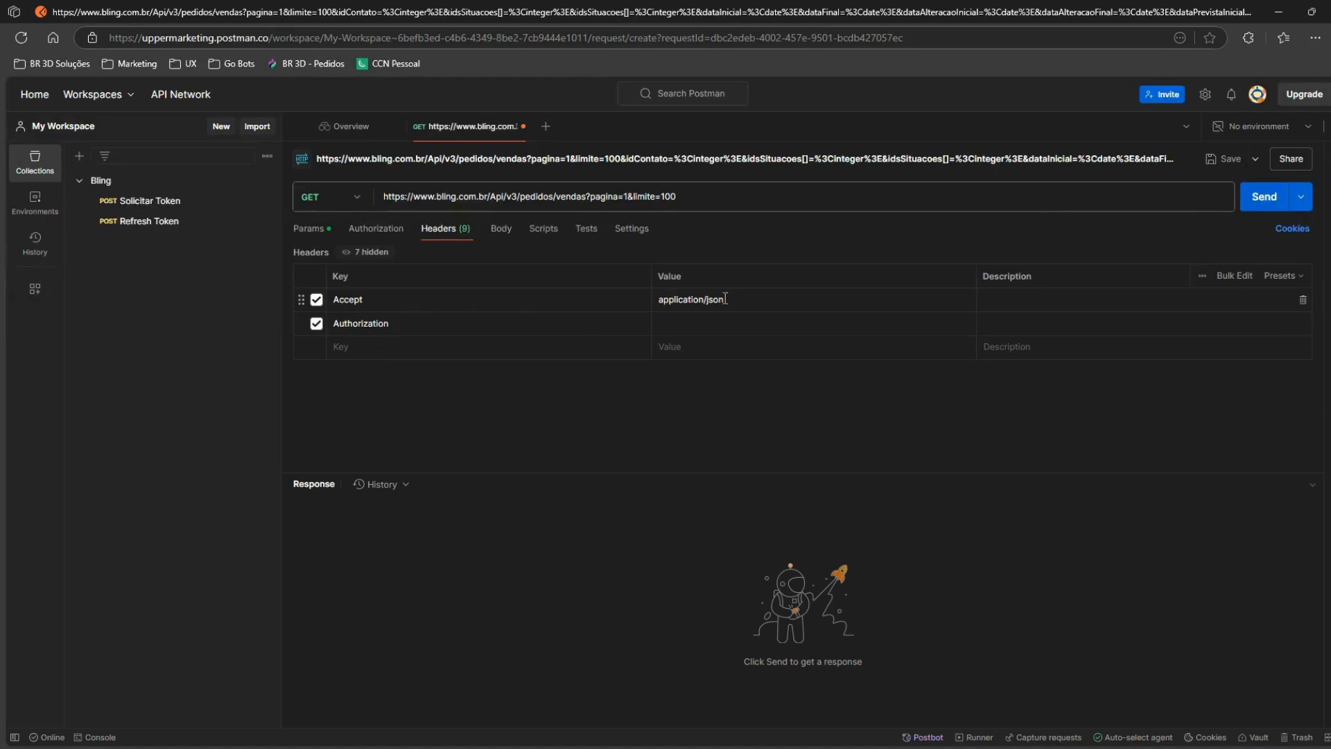
{"action": "left_click", "coordinate": [691, 321]}
{"action": "type", "text": "Bearer"}
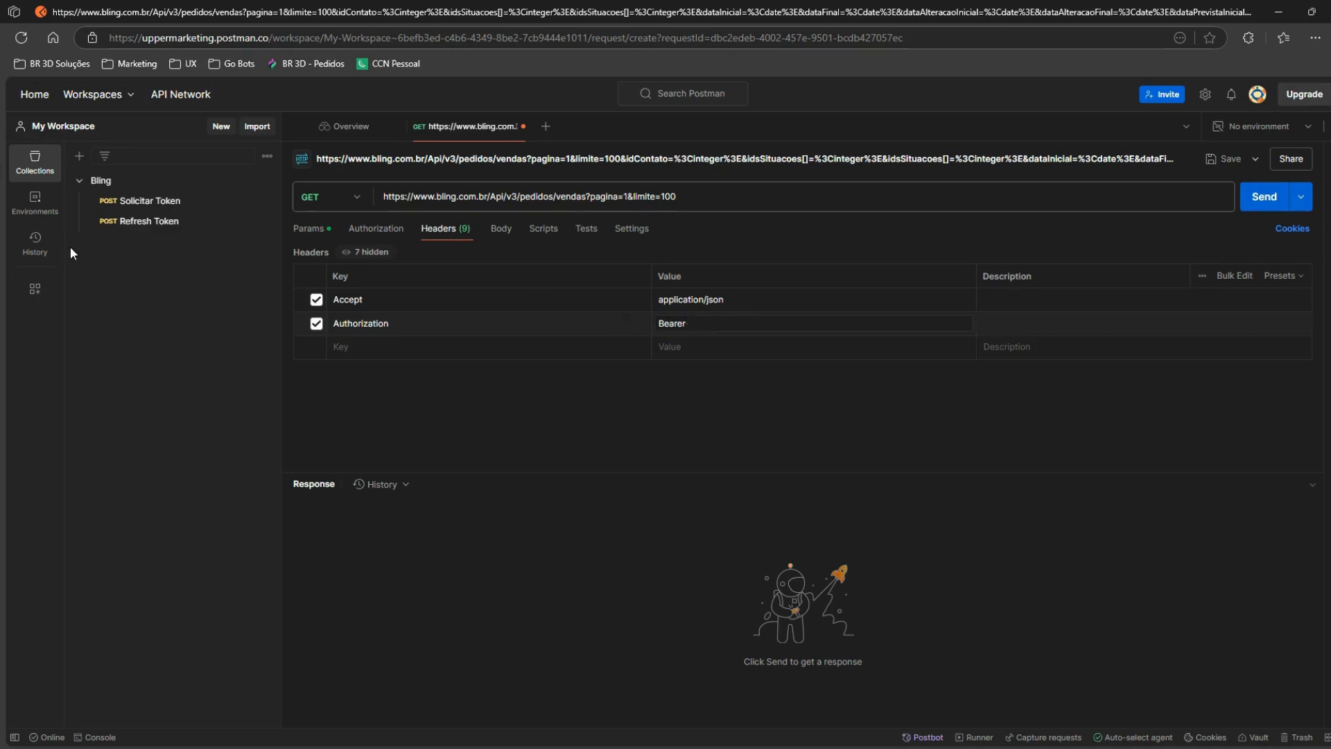
Step: Open the BR3D project's Supabase table editor in a new browser tab and display the integracoes table
{"action": "mouse_move", "coordinate": [2, 243]}
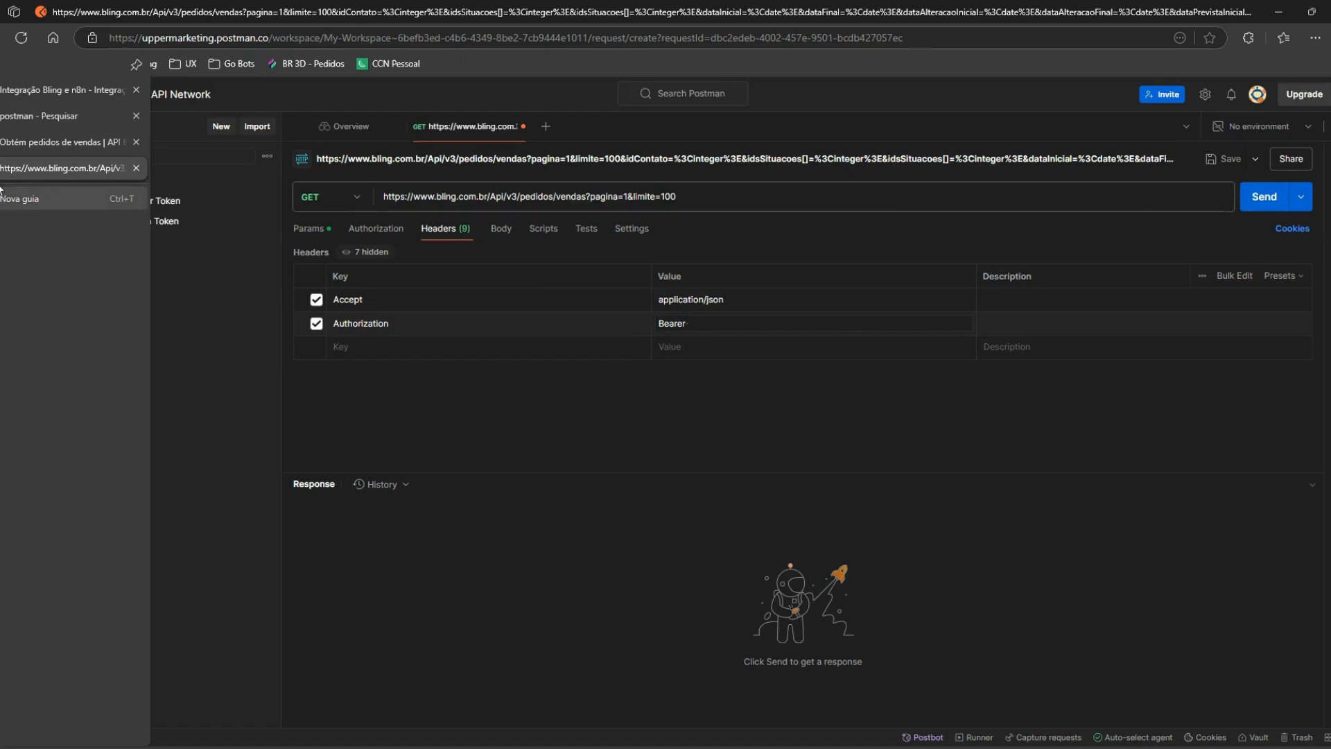
{"action": "left_click", "coordinate": [45, 198]}
{"action": "type", "text": "supa"}
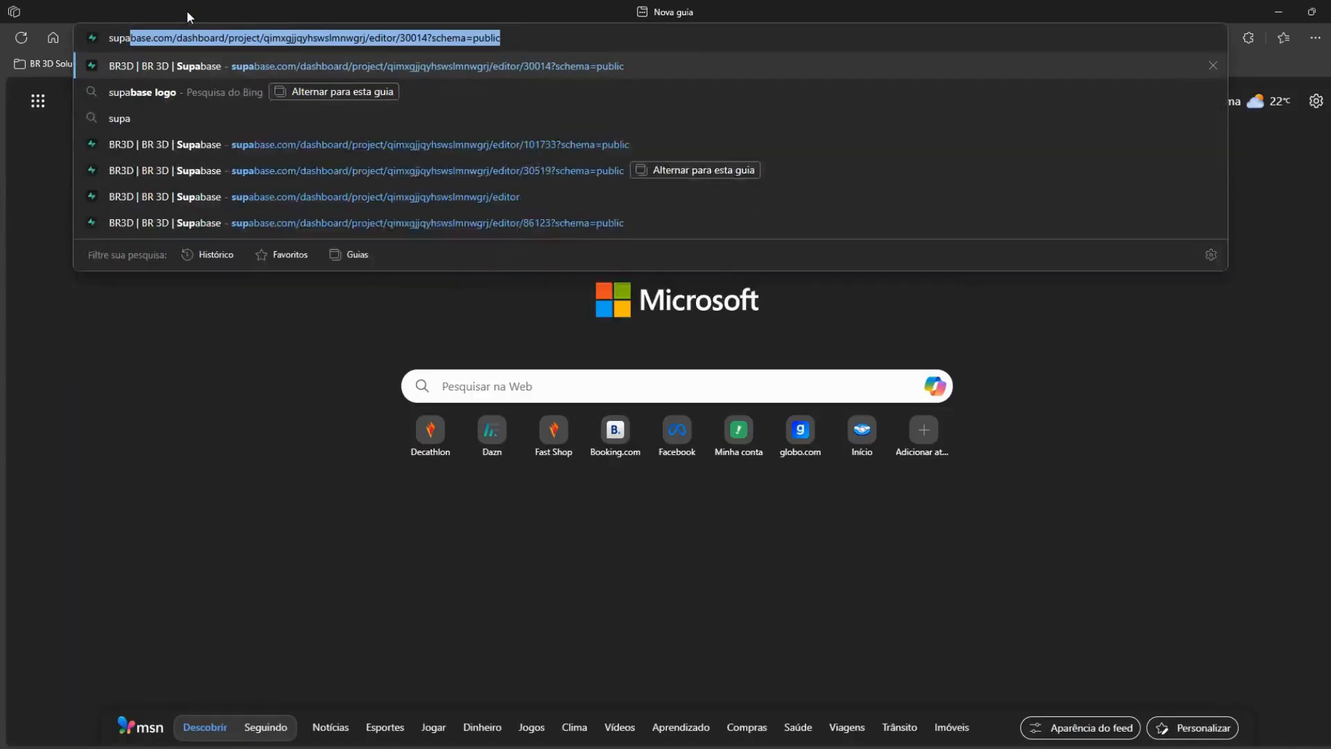
{"action": "key", "text": "Return"}
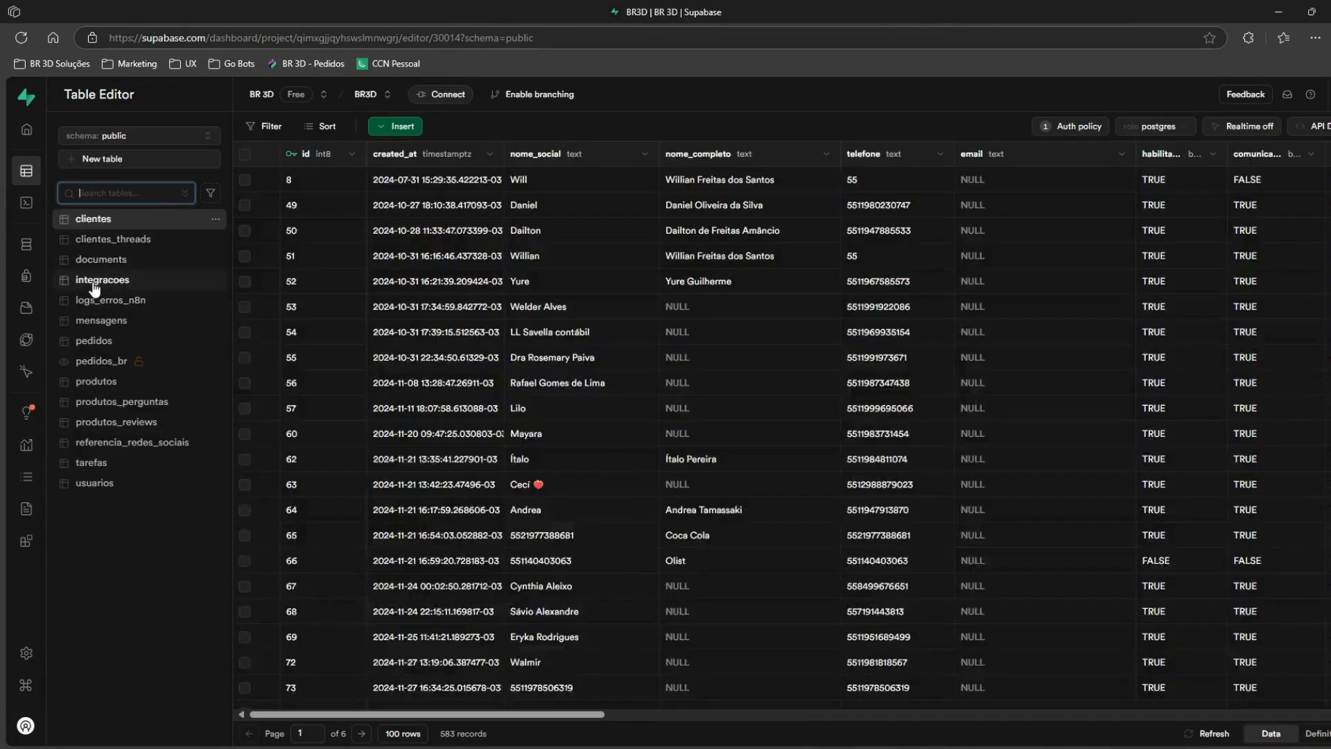
{"action": "left_click", "coordinate": [92, 280]}
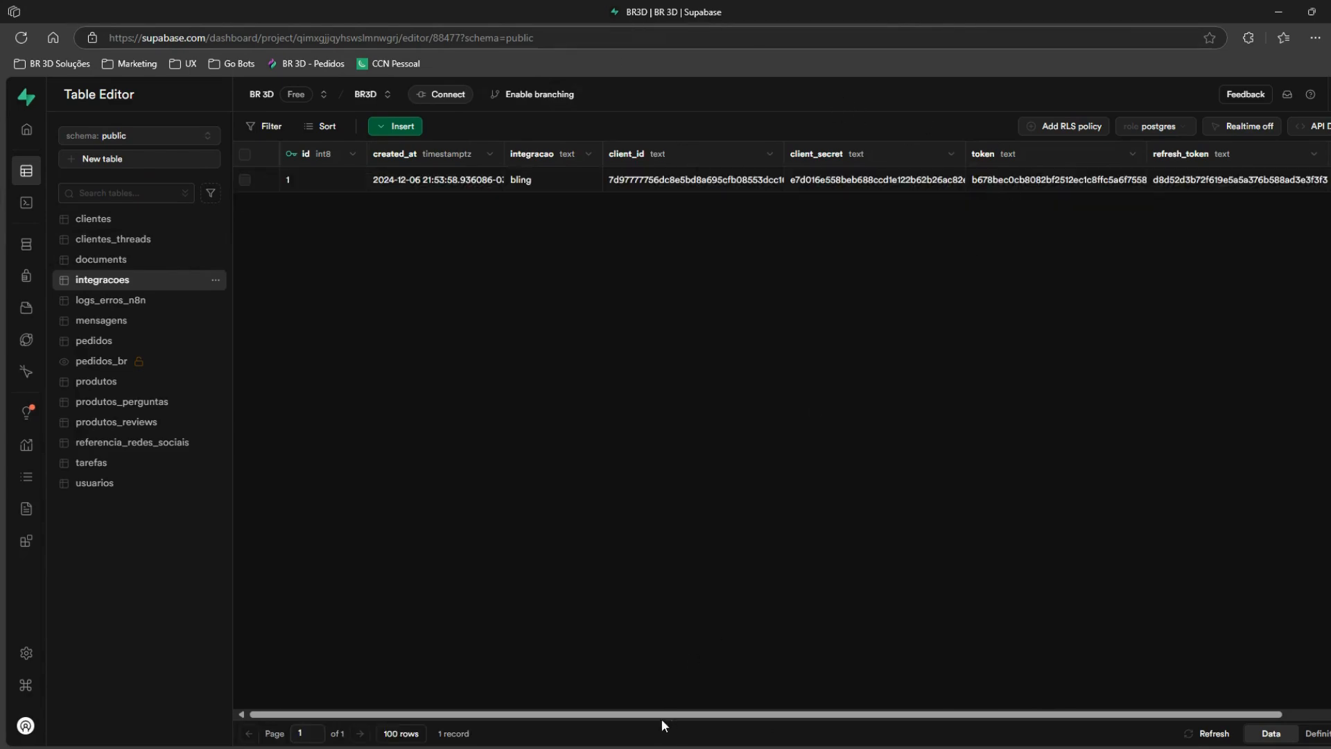
Step: Copy the token value from the bling row of the integracoes table
{"action": "left_click_drag", "start_coordinate": [661, 718], "coordinate": [730, 718]}
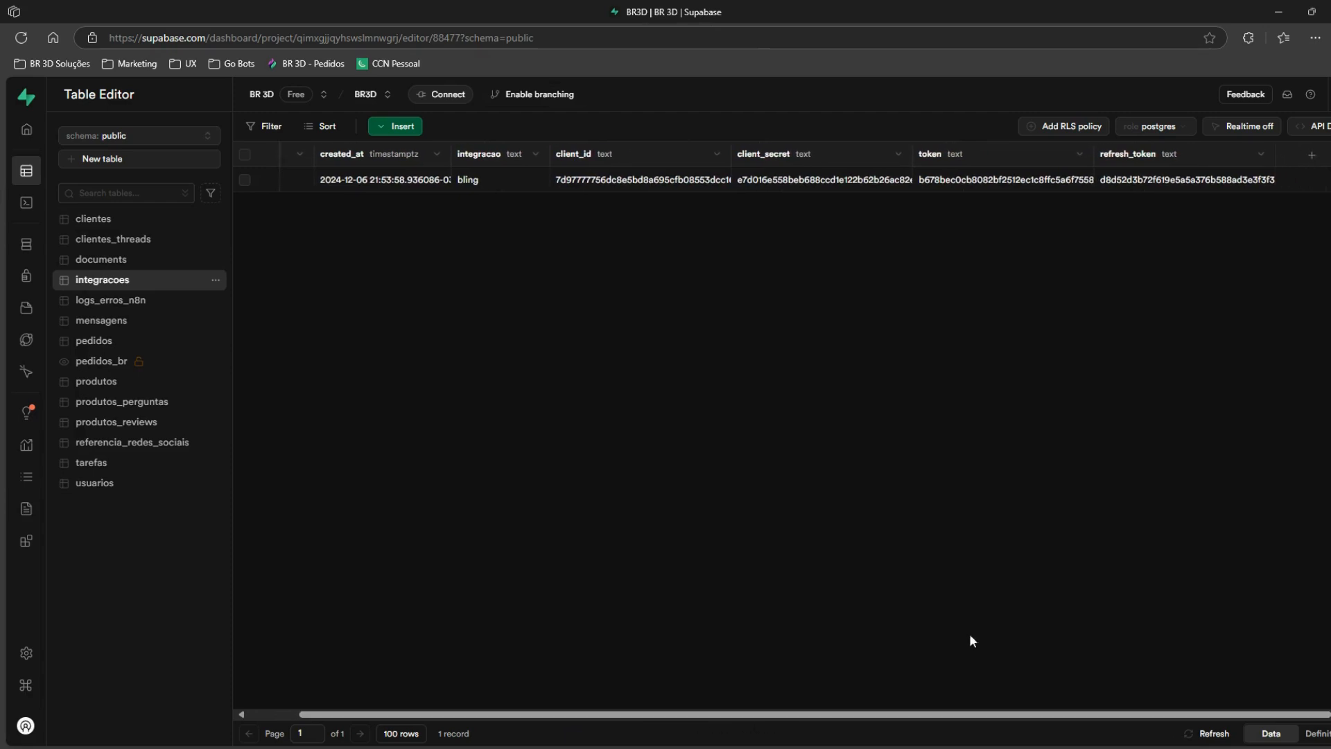
{"action": "left_click", "coordinate": [924, 184]}
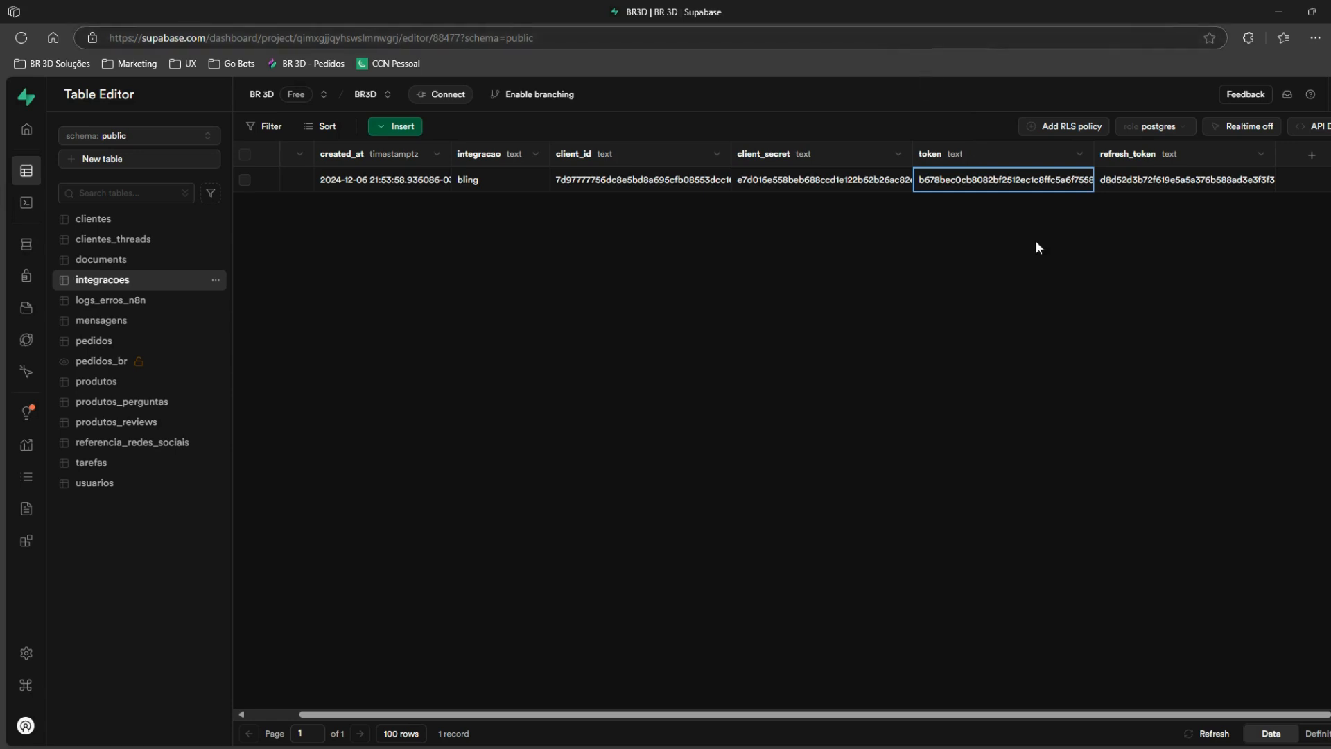
{"action": "right_click", "coordinate": [985, 181]}
{"action": "left_click", "coordinate": [1008, 193]}
Step: Back in Postman, paste the copied access token after "Bearer" in the Authorization header and send the sales-orders request
{"action": "mouse_move", "coordinate": [3, 174]}
{"action": "left_click", "coordinate": [63, 167]}
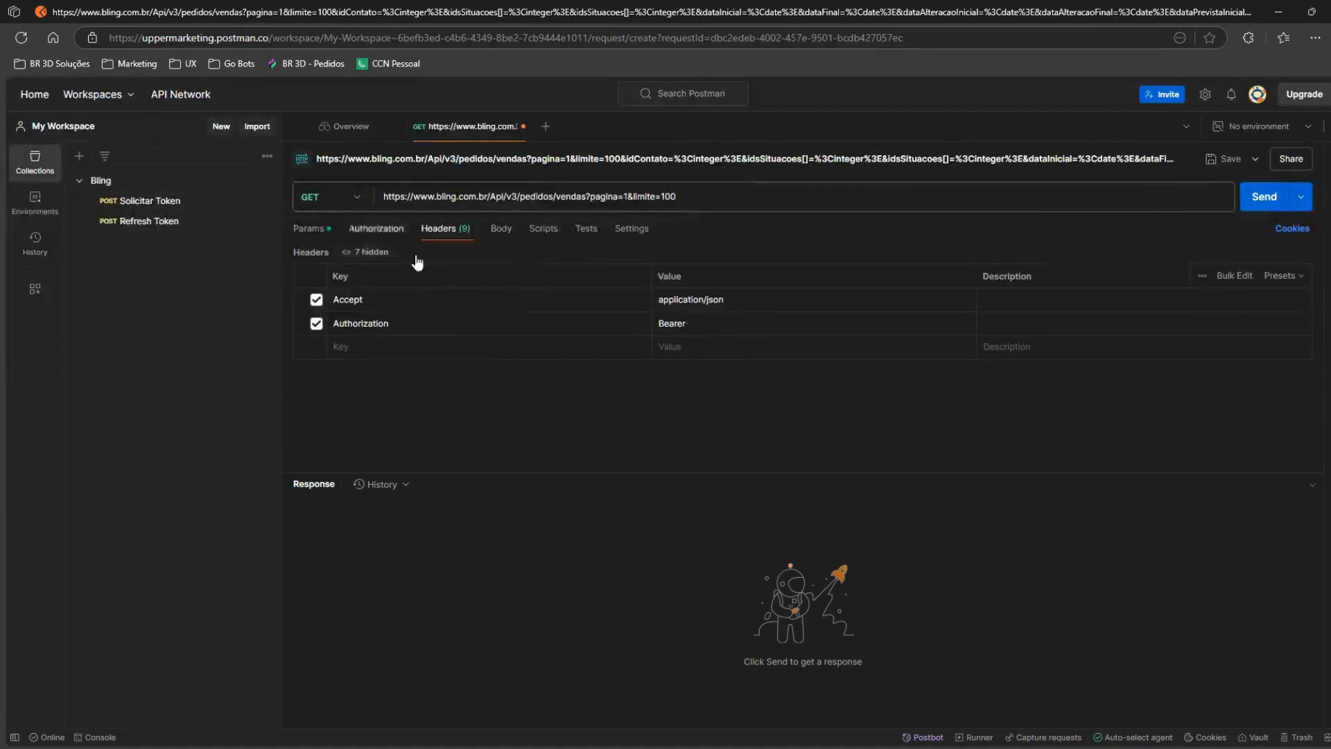
{"action": "left_click", "coordinate": [713, 325]}
{"action": "key", "text": "ctrl+v"}
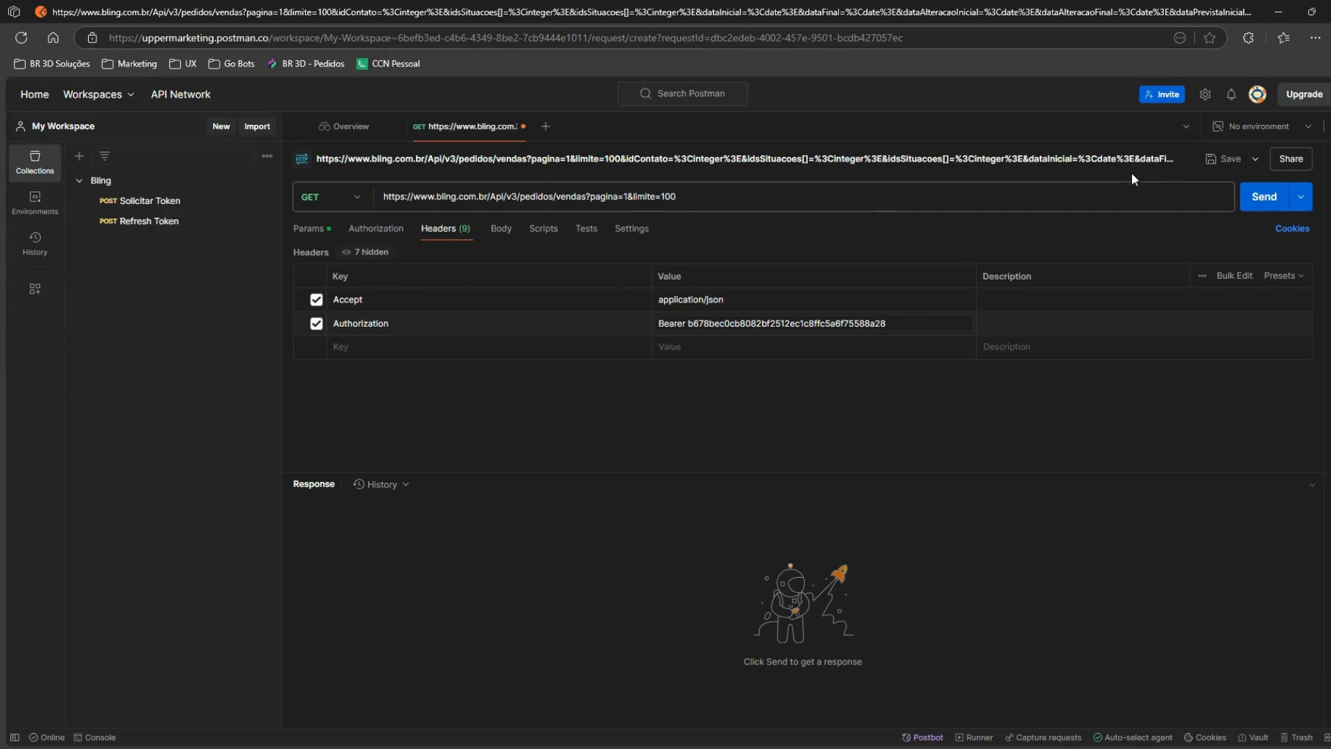
{"action": "left_click", "coordinate": [1264, 201]}
{"action": "left_click", "coordinate": [1263, 200]}
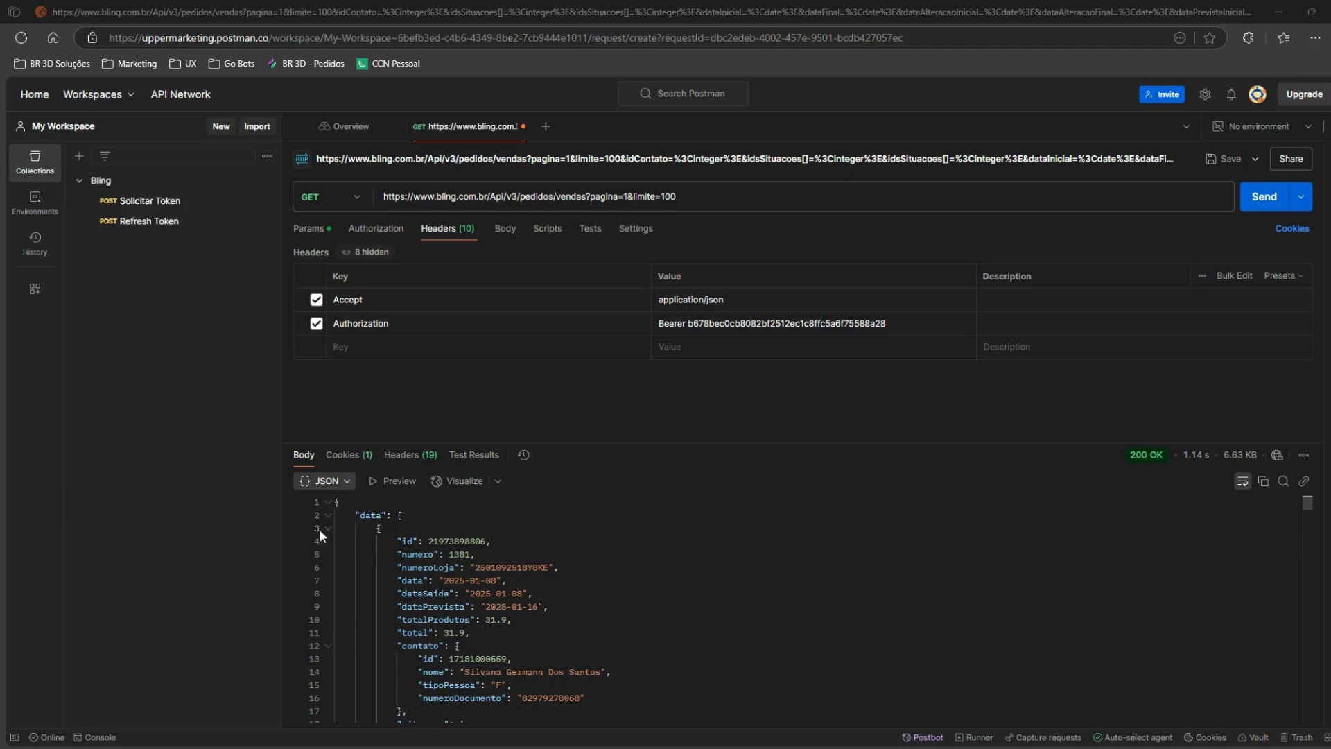
Step: Examine the returned orders in the JSON response, including id, numero, data, totalProdutos, contato, situacao and loja fields
{"action": "left_click", "coordinate": [376, 514]}
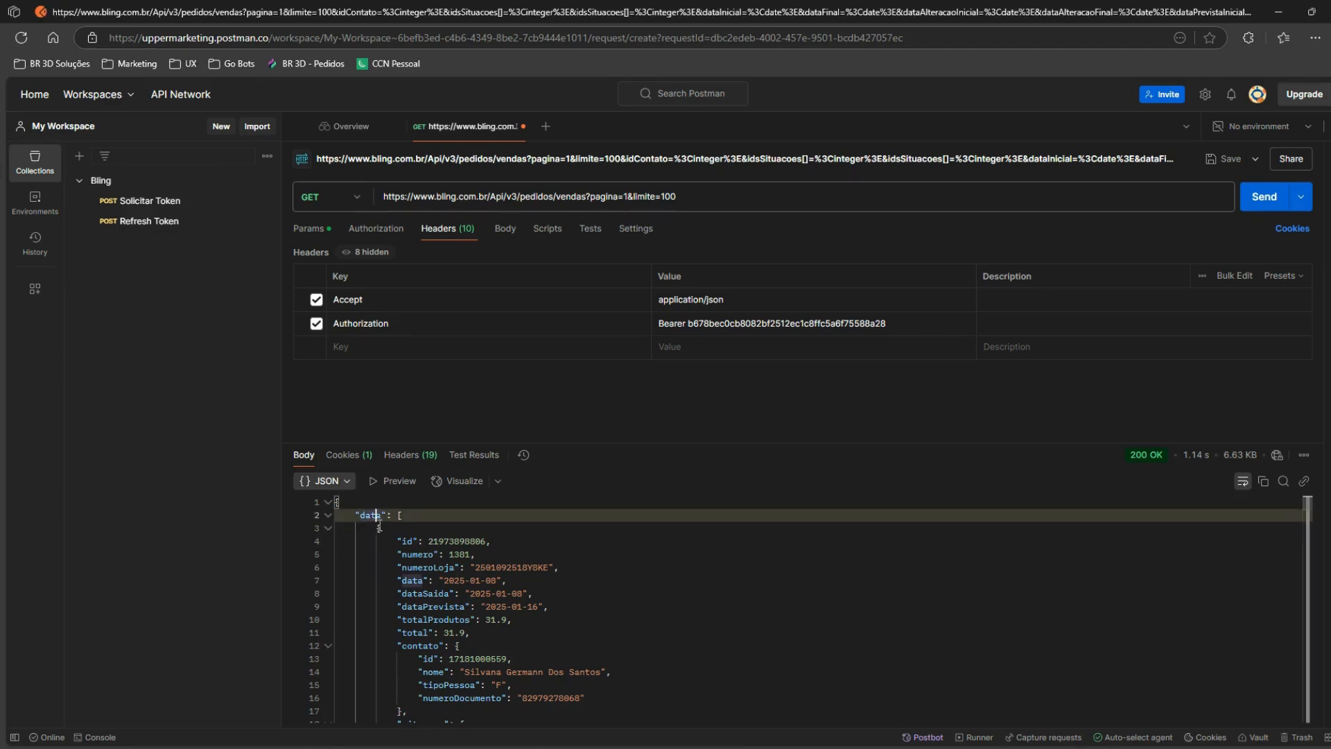
{"action": "double_click", "coordinate": [439, 541]}
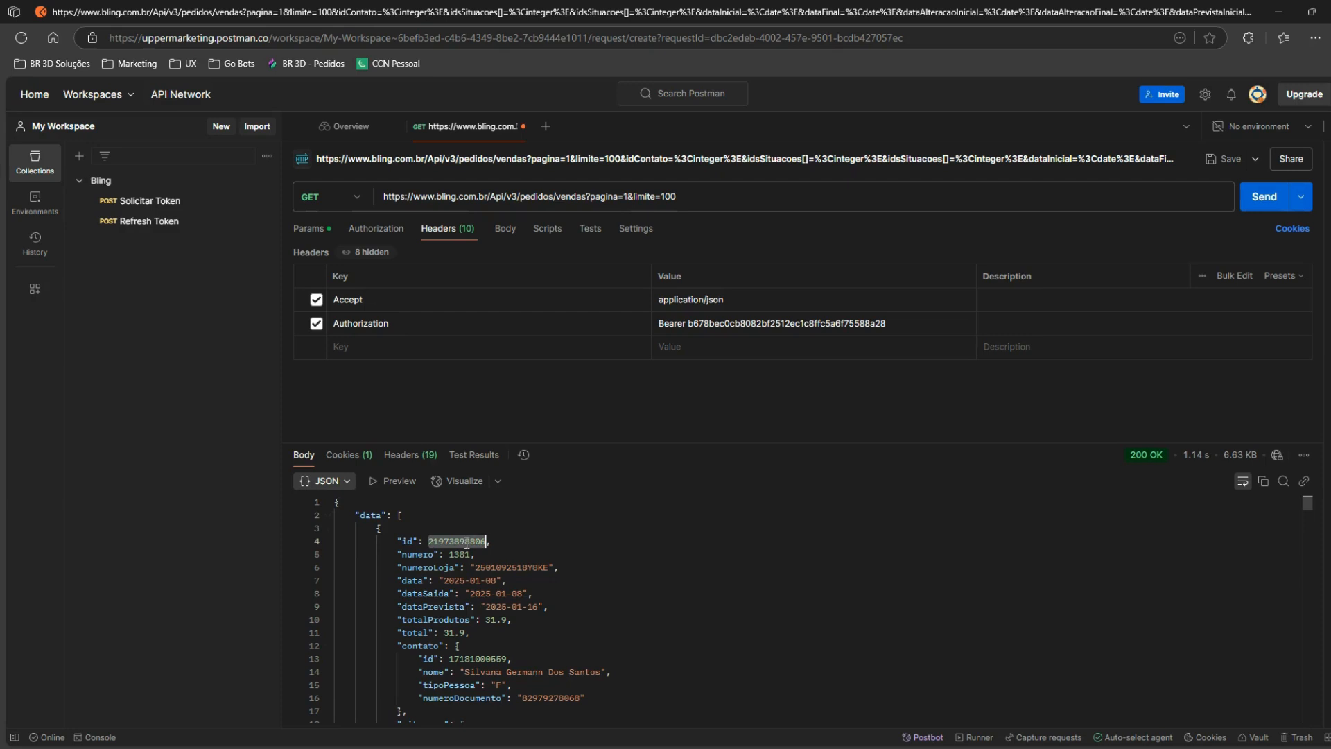
{"action": "double_click", "coordinate": [457, 555]}
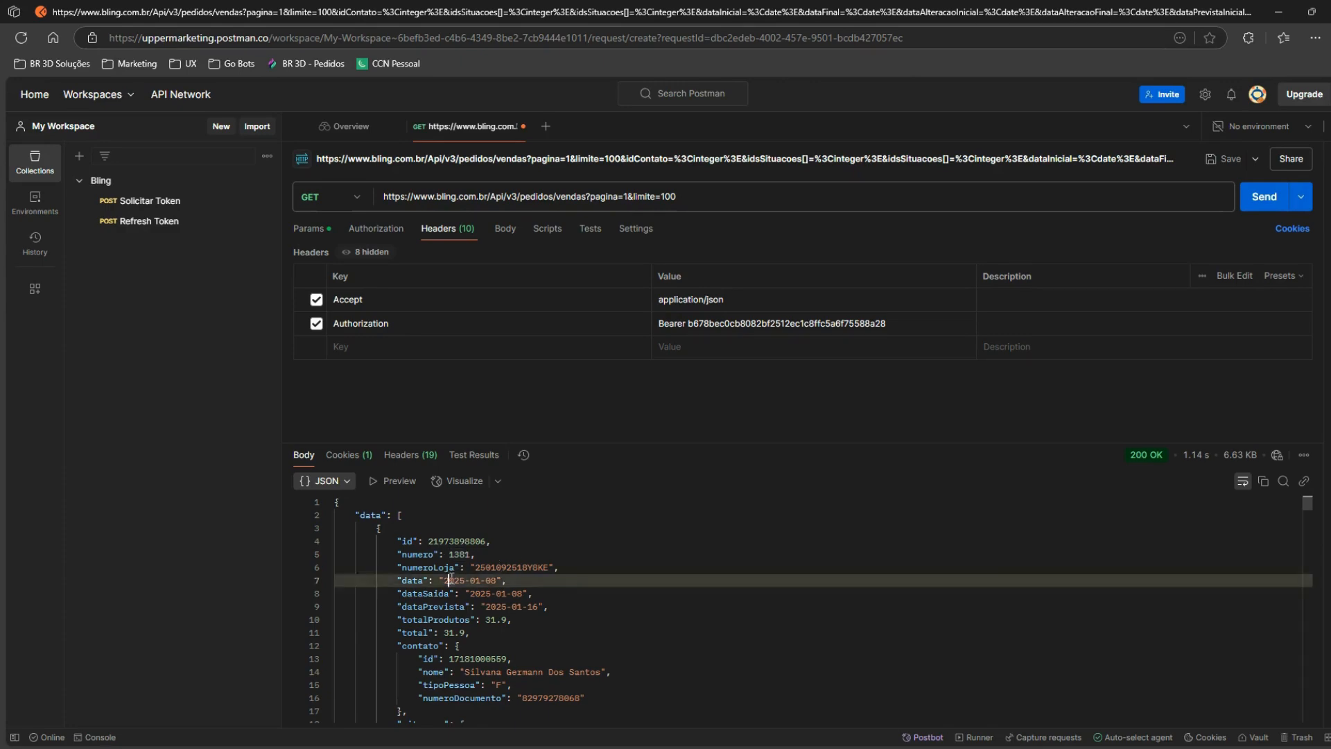
{"action": "double_click", "coordinate": [510, 580]}
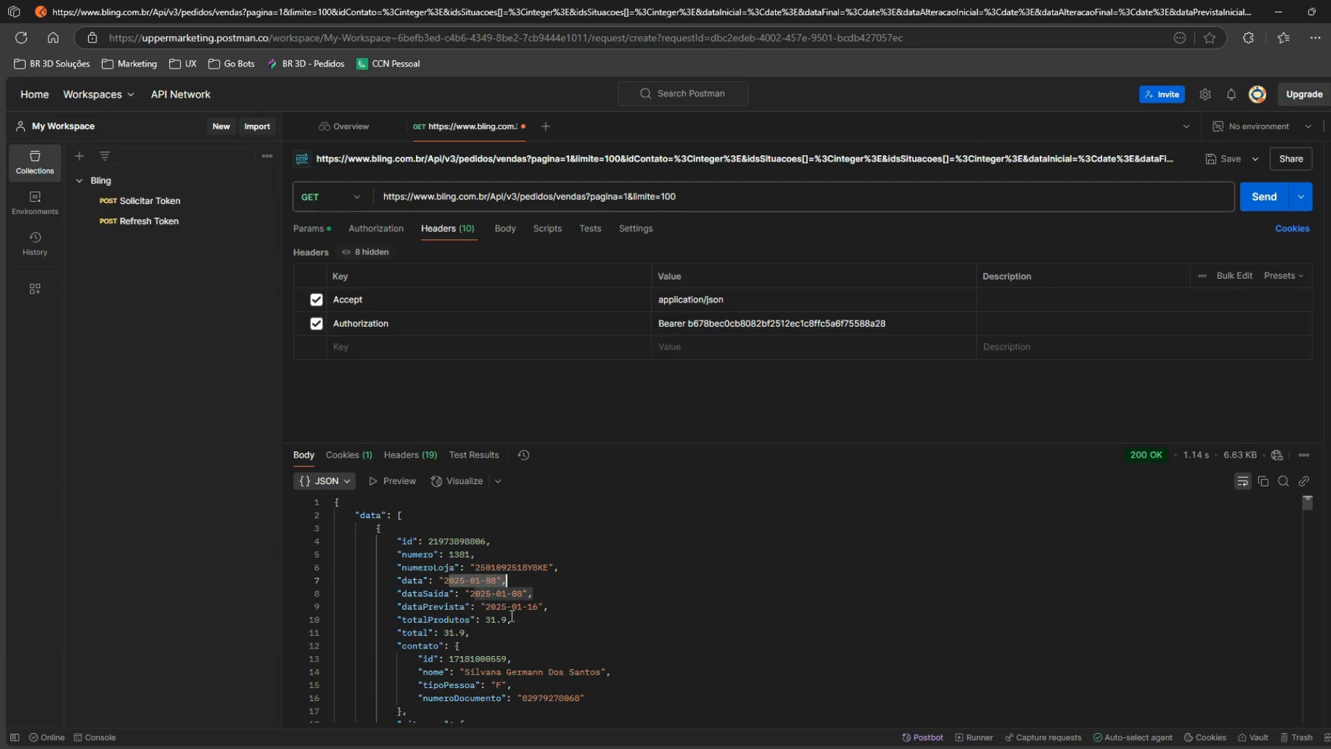
{"action": "left_click_drag", "start_coordinate": [435, 619], "coordinate": [491, 619]}
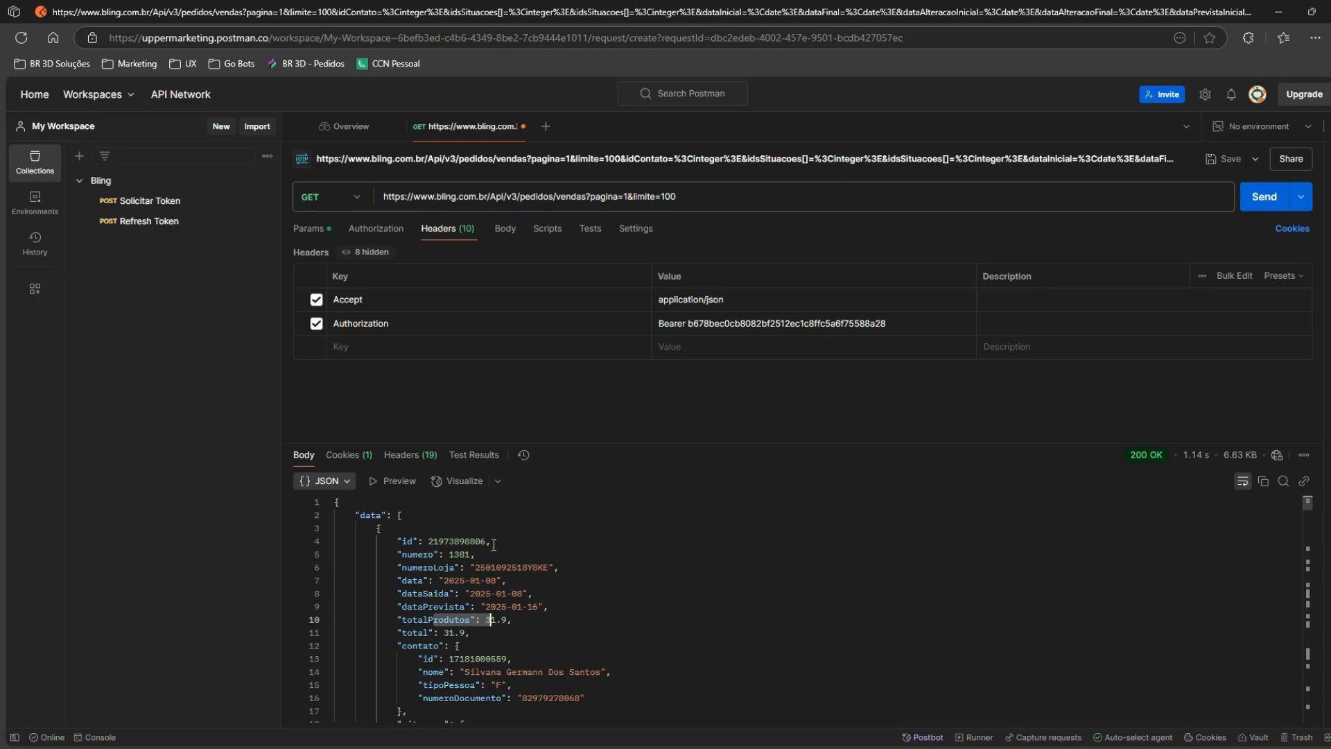
{"action": "scroll", "coordinate": [520, 558], "scroll_direction": "down", "scroll_amount": 3}
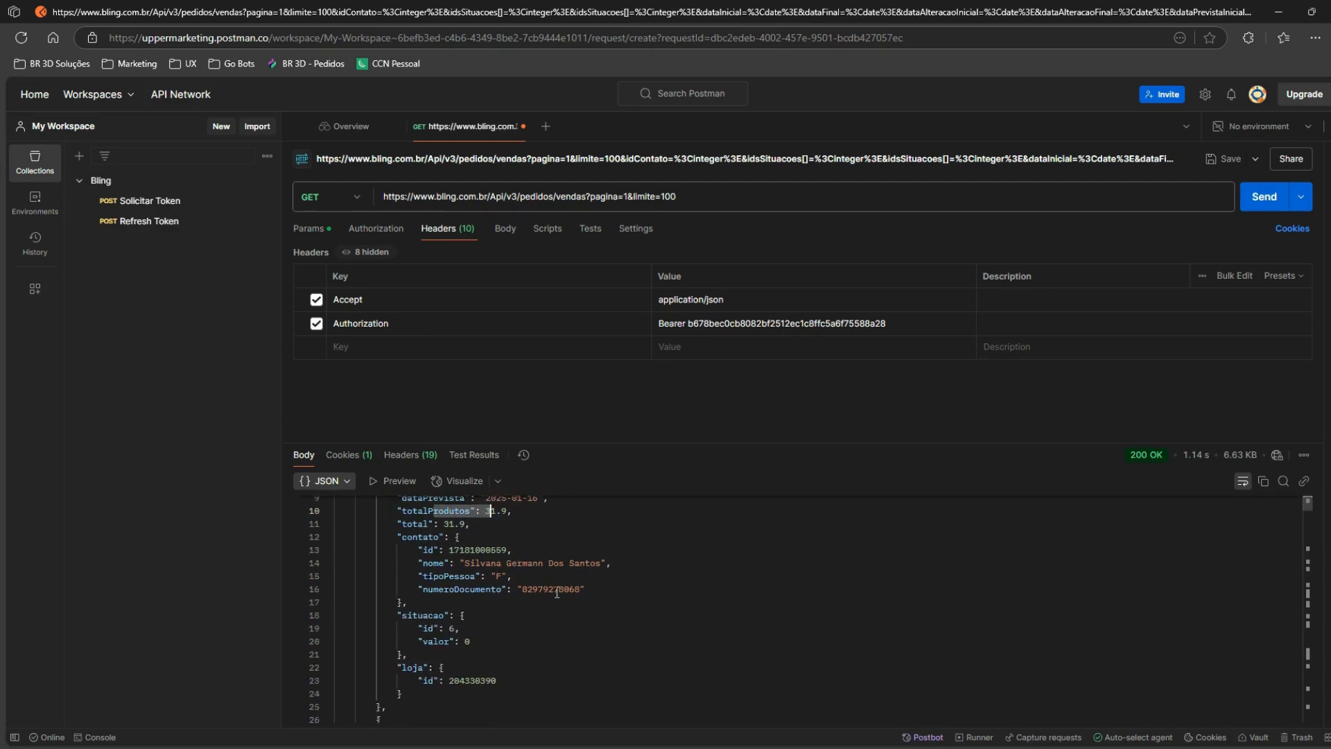
{"action": "scroll", "coordinate": [557, 593], "scroll_direction": "down", "scroll_amount": 20}
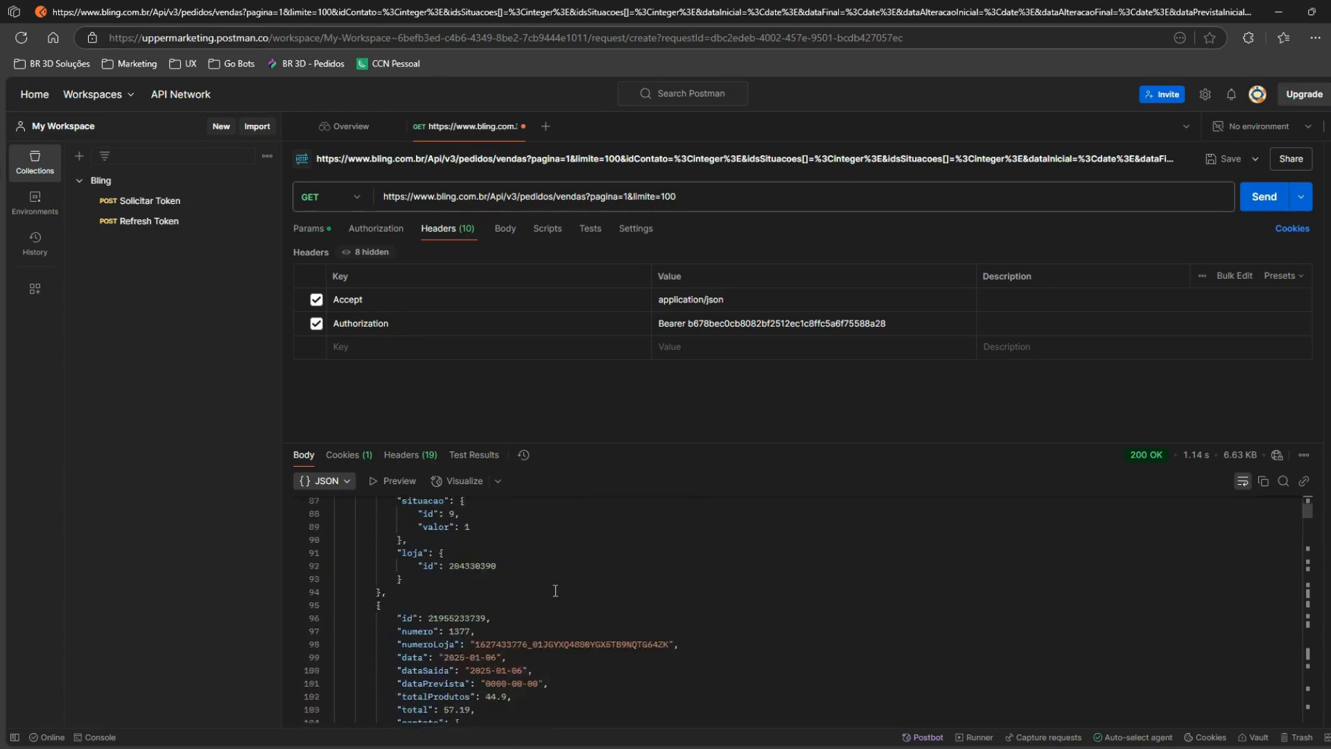
{"action": "scroll", "coordinate": [555, 590], "scroll_direction": "down", "scroll_amount": 20}
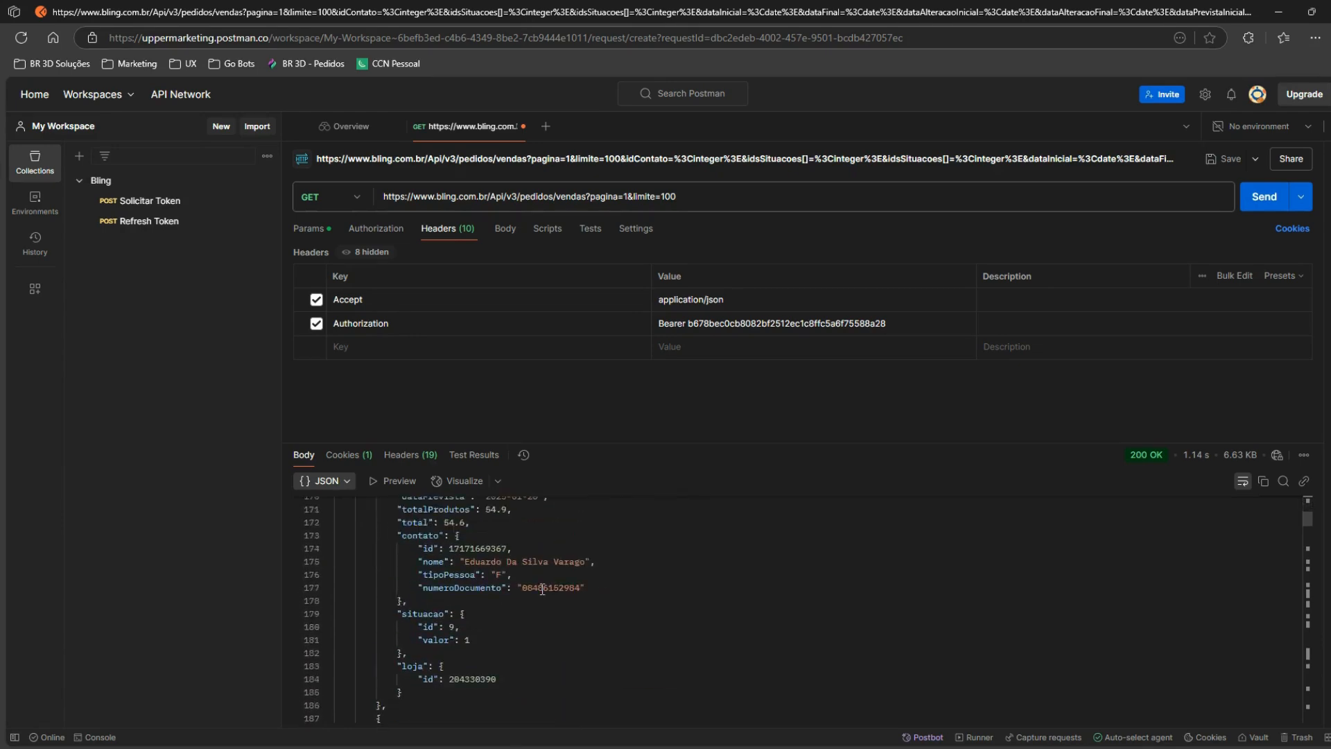
{"action": "scroll", "coordinate": [542, 588], "scroll_direction": "up", "scroll_amount": 20}
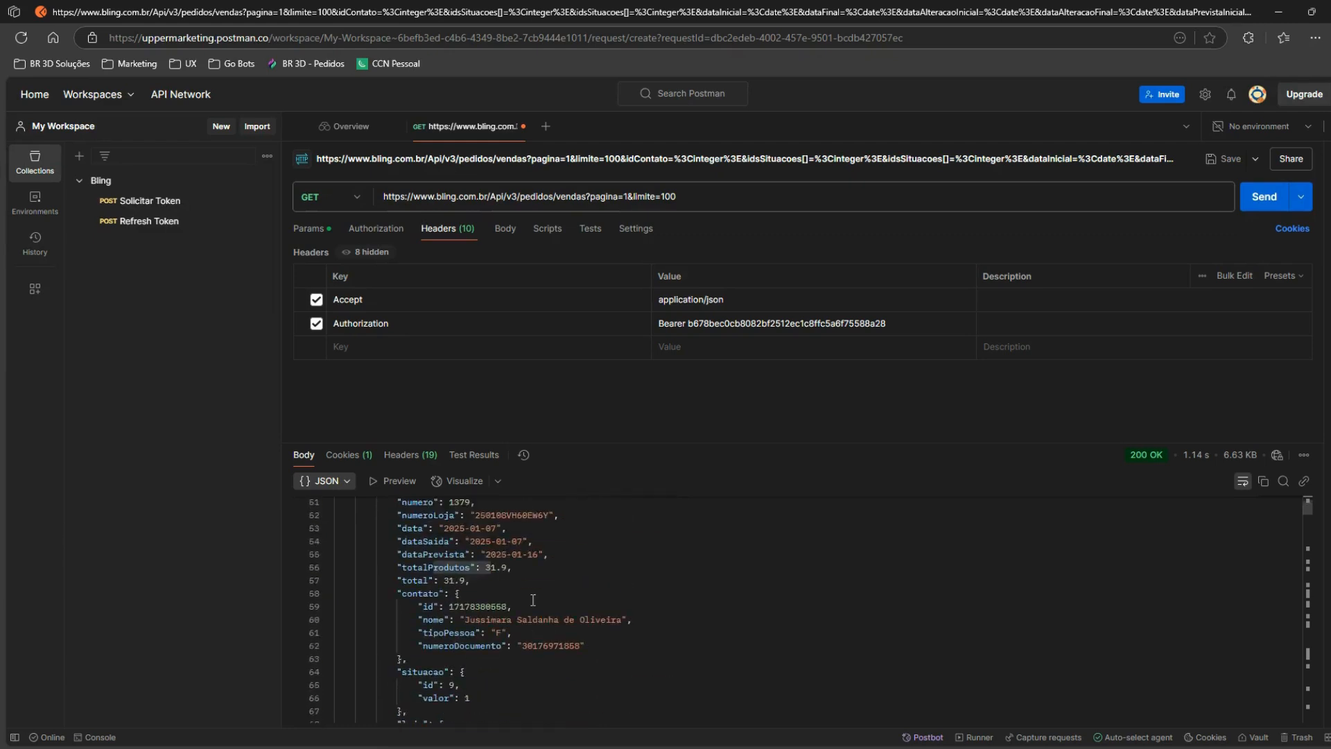
{"action": "scroll", "coordinate": [533, 599], "scroll_direction": "up", "scroll_amount": 17}
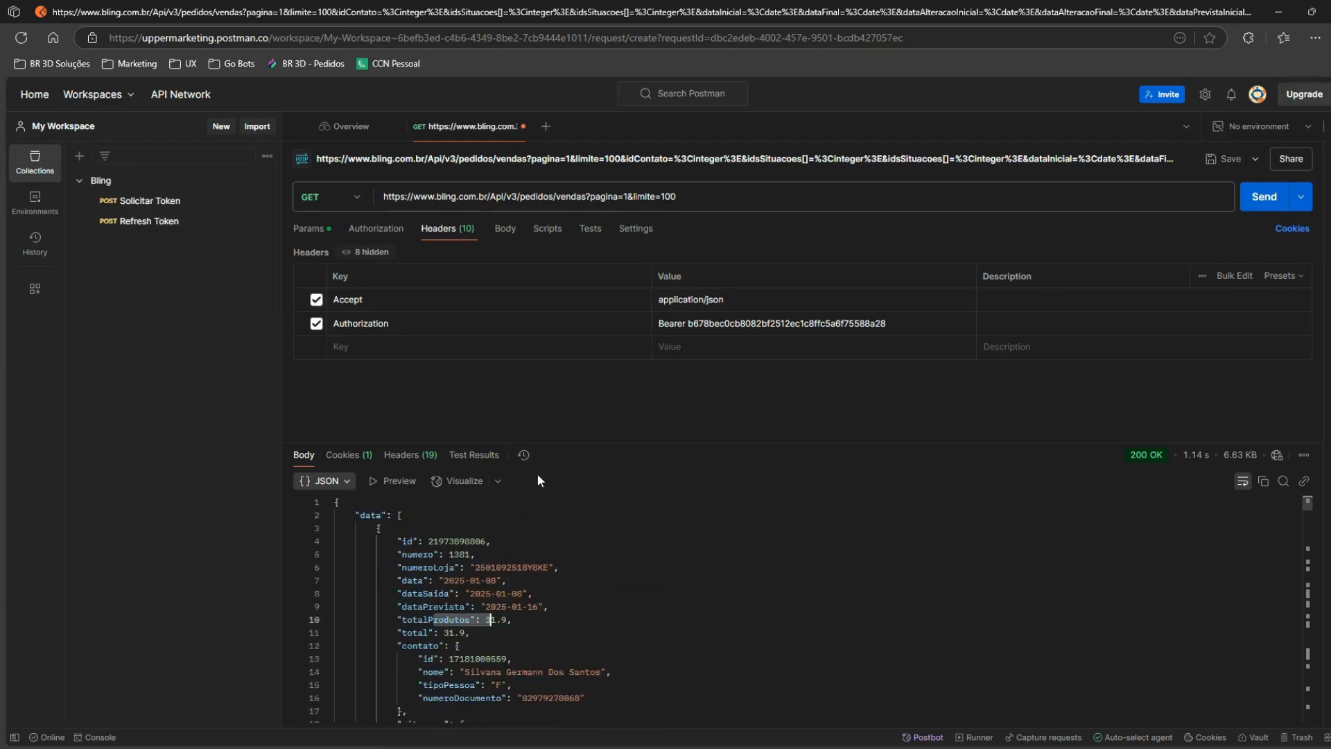
{"action": "left_click_drag", "start_coordinate": [608, 444], "coordinate": [602, 460]}
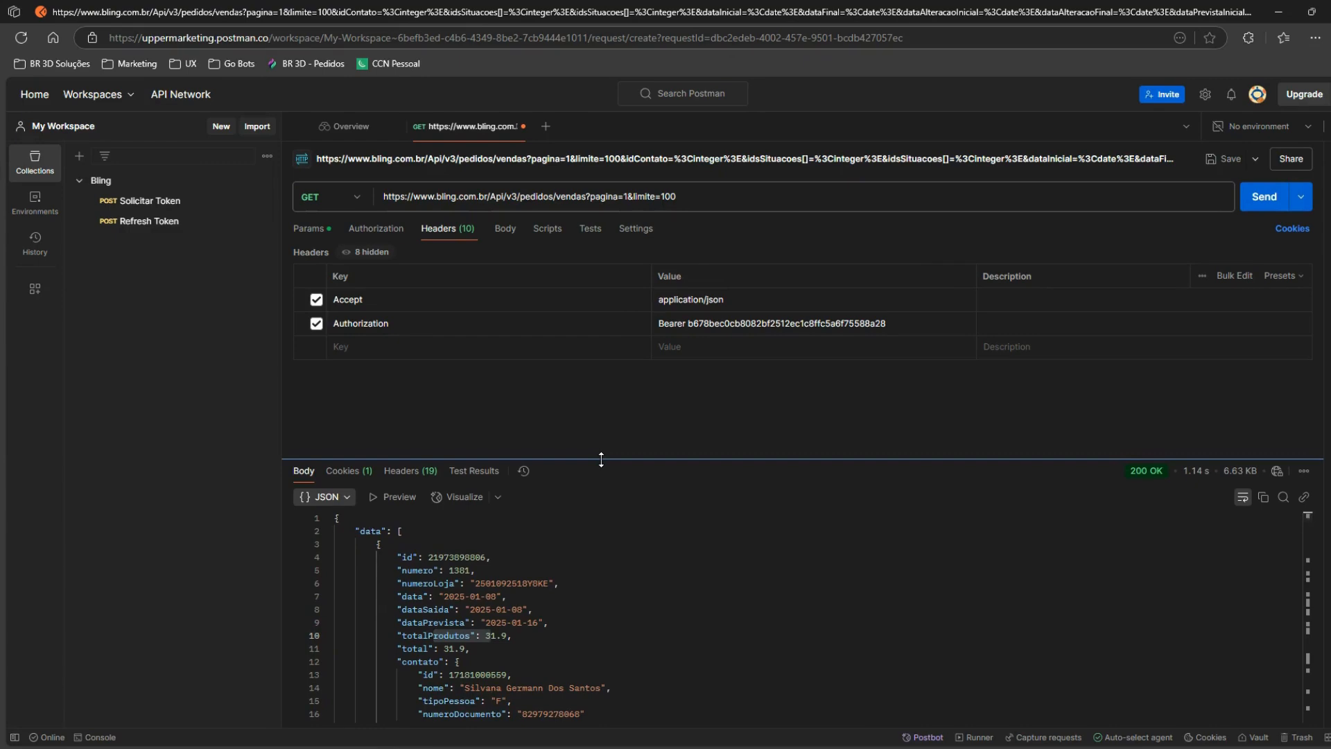
{"action": "left_click_drag", "start_coordinate": [601, 460], "coordinate": [613, 525]}
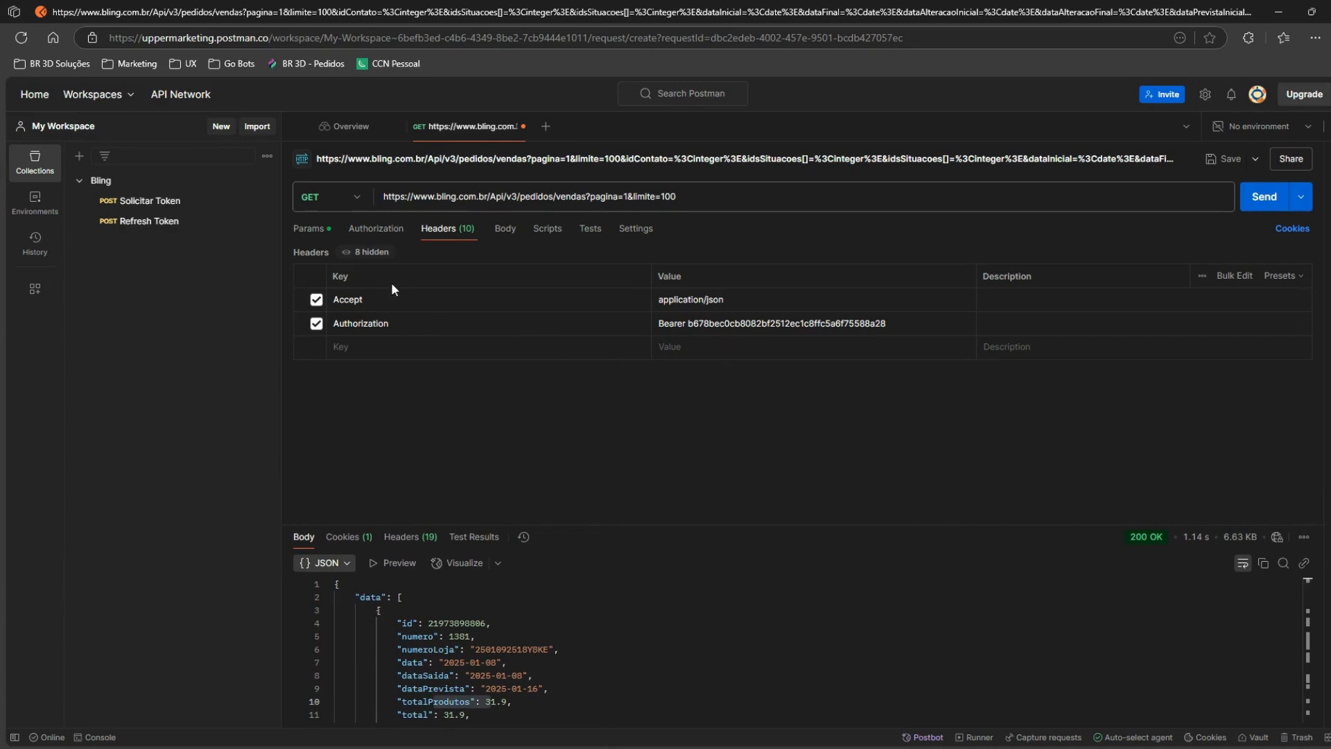
Step: In the API Bling workspace, open the "Obtém um pedido de venda" request and copy its cURL code snippet
{"action": "mouse_move", "coordinate": [11, 173]}
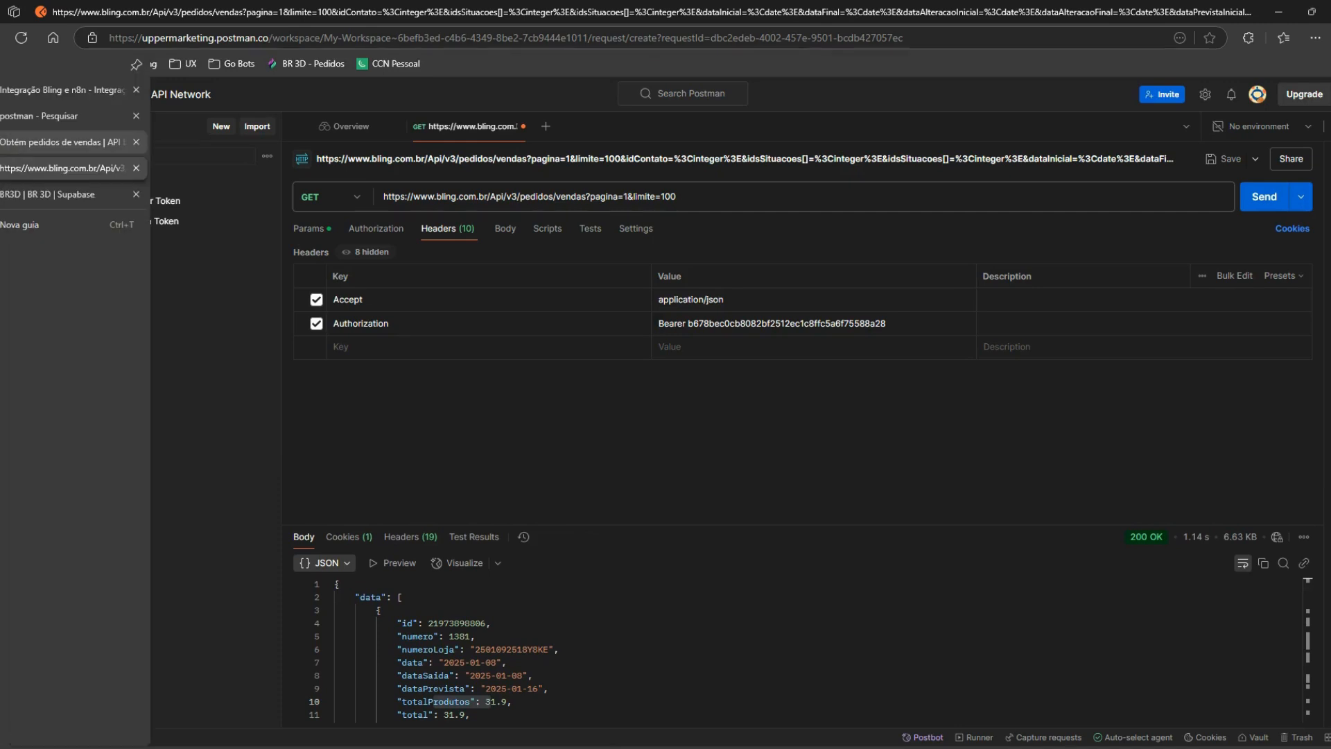
{"action": "left_click", "coordinate": [61, 141]}
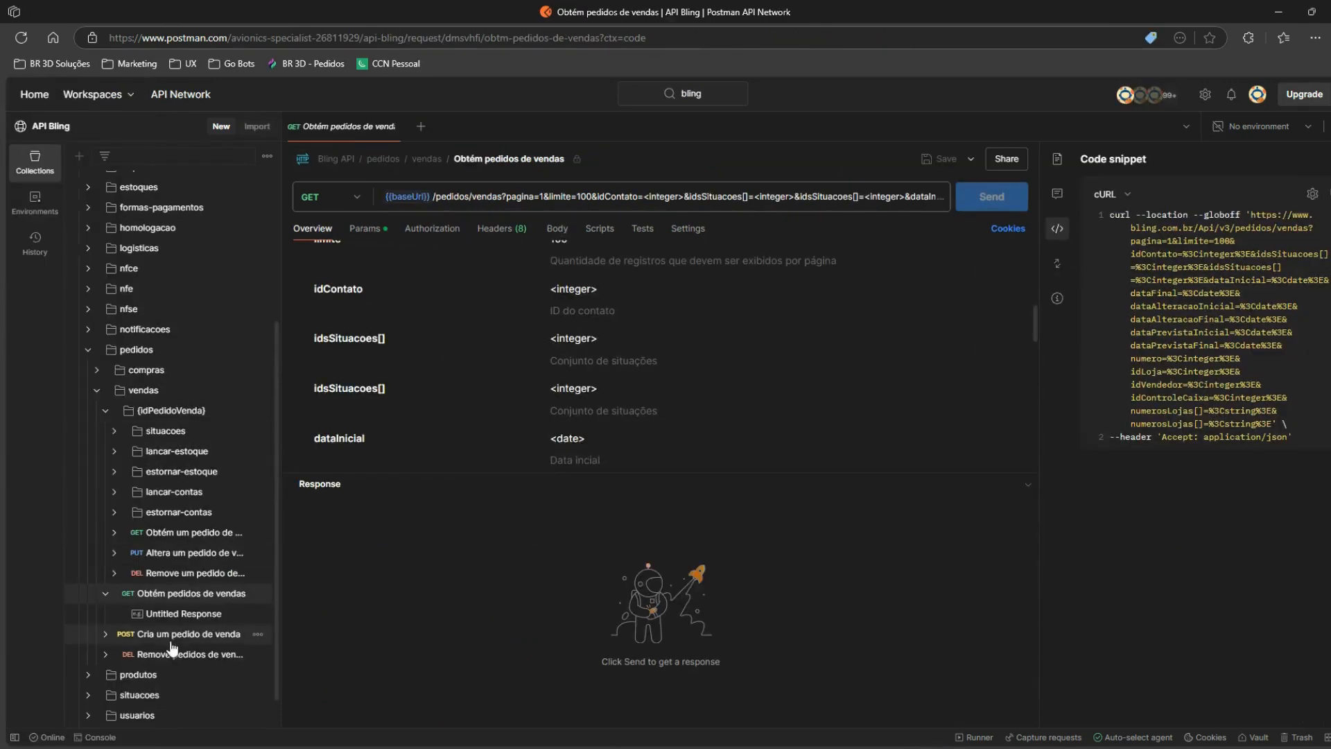
{"action": "left_click", "coordinate": [184, 536]}
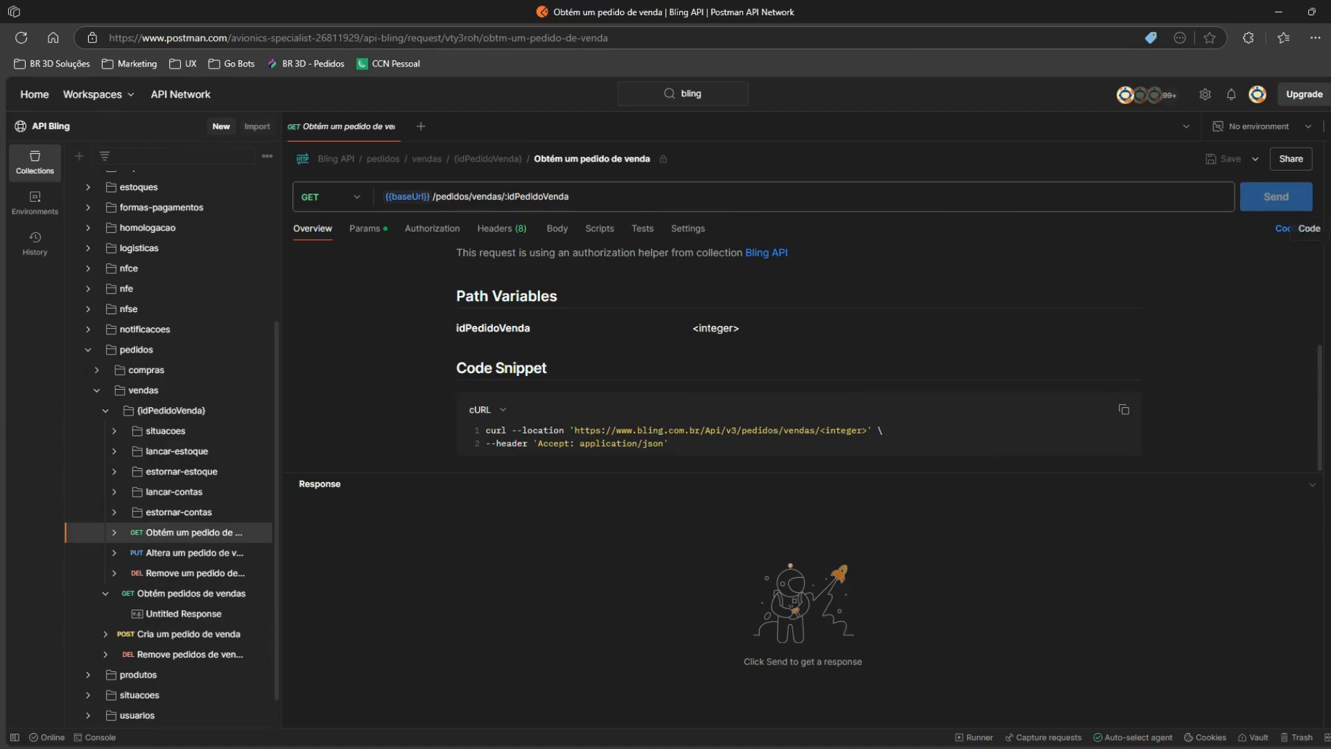
{"action": "left_click", "coordinate": [1329, 229]}
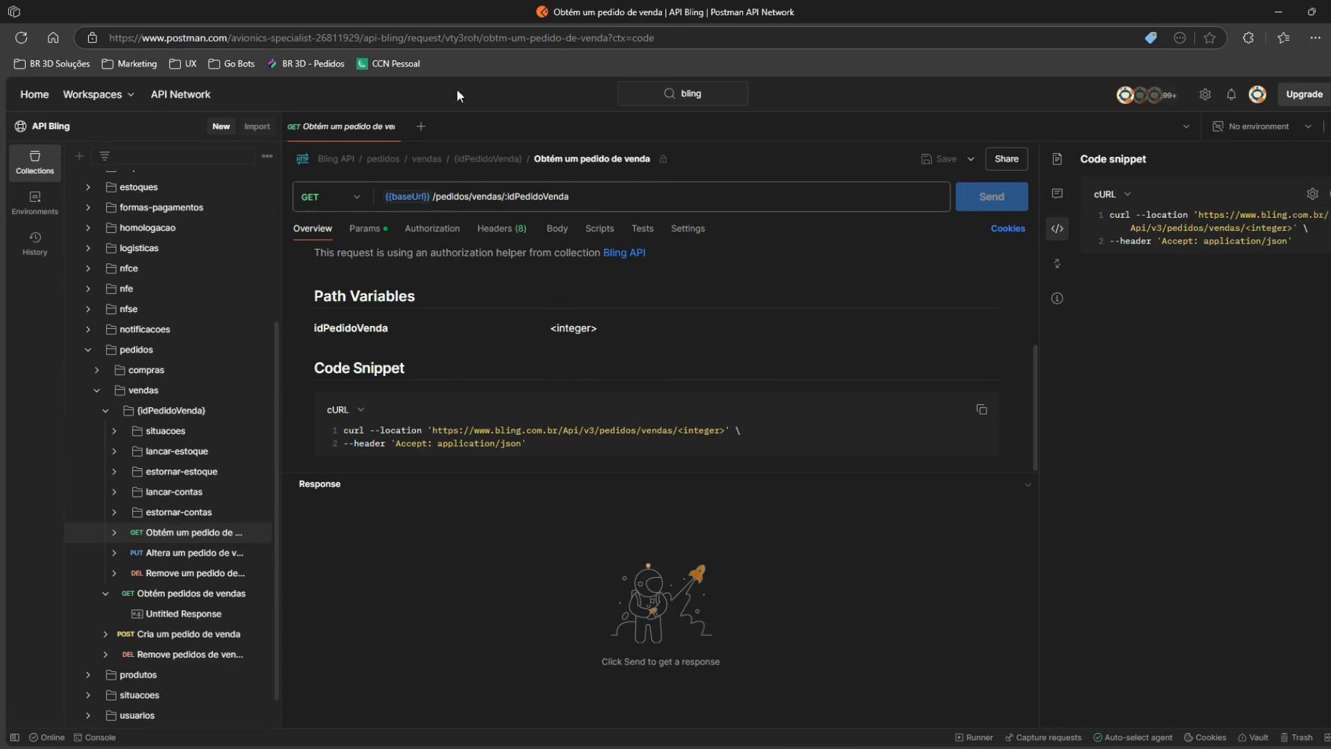
Step: Return to the personal workspace and save the sales-orders request in the Bling collection as "Consultar Pedidos"
{"action": "mouse_move", "coordinate": [1, 167]}
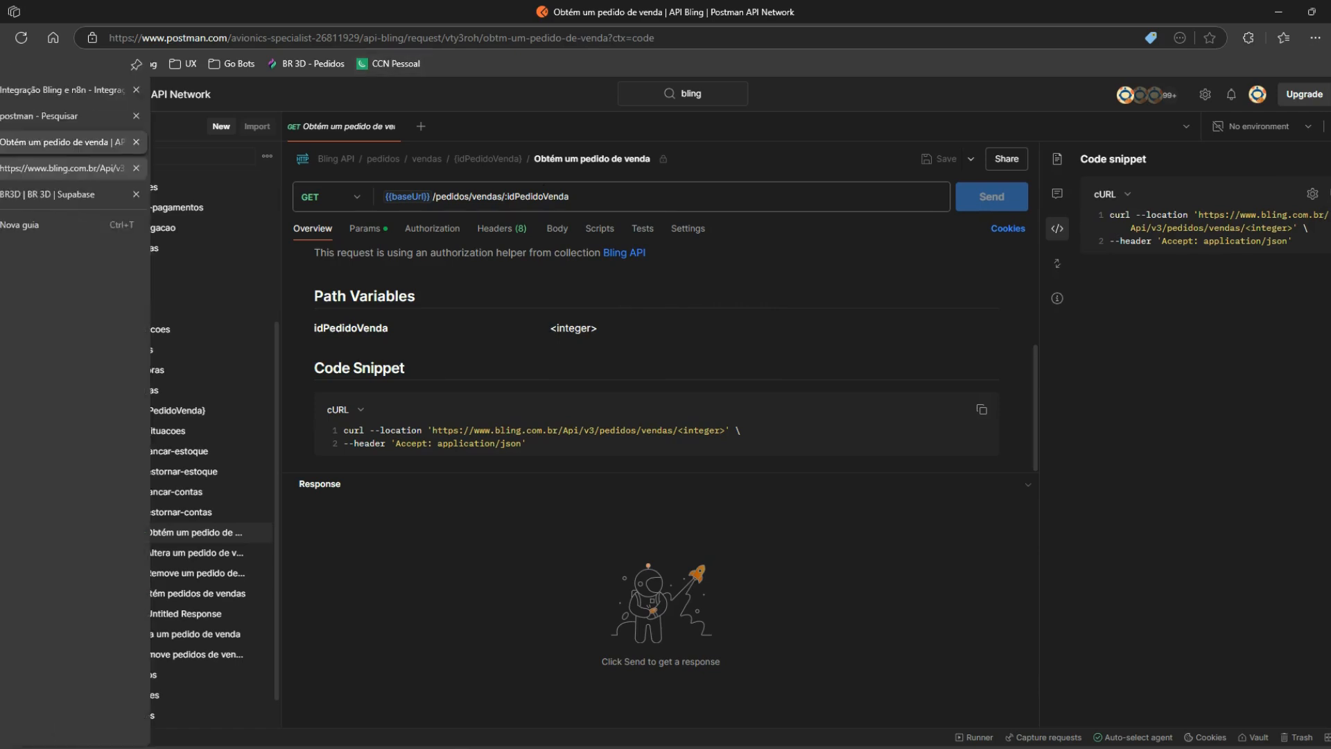
{"action": "left_click", "coordinate": [62, 167]}
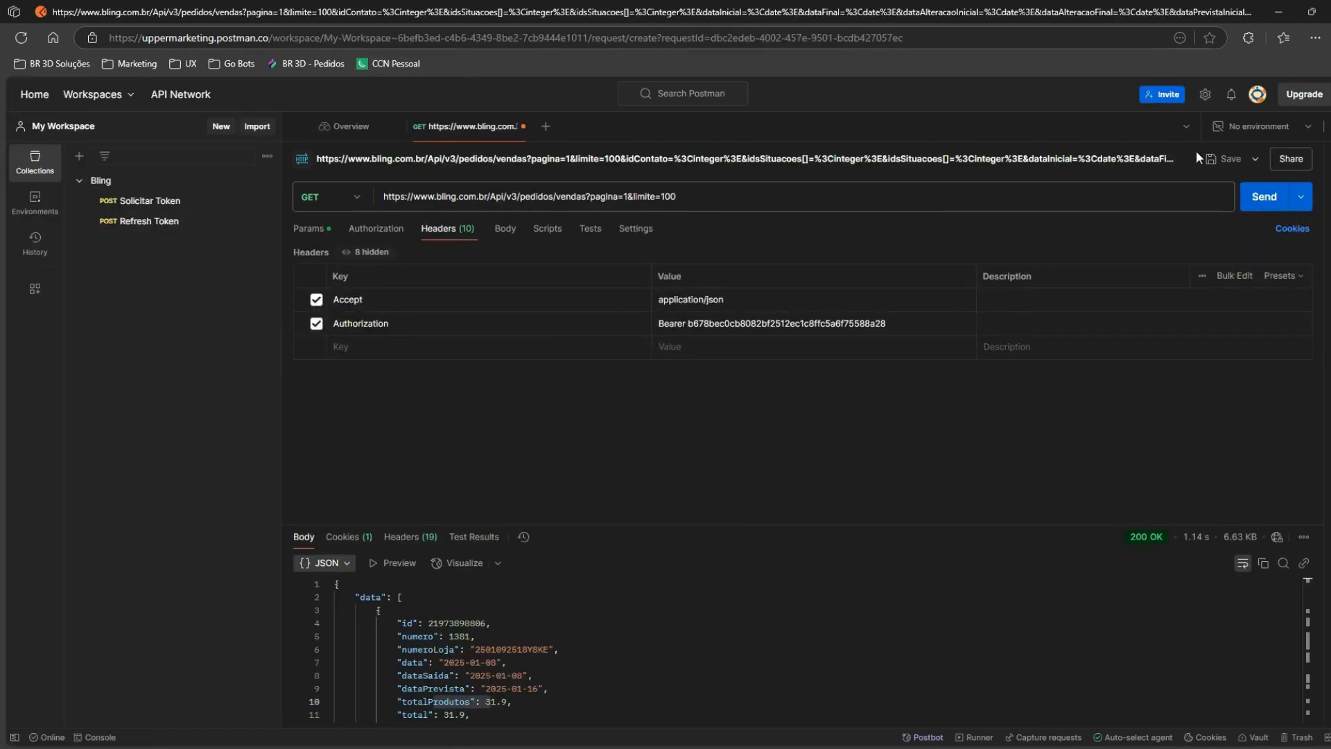
{"action": "left_click", "coordinate": [1232, 160]}
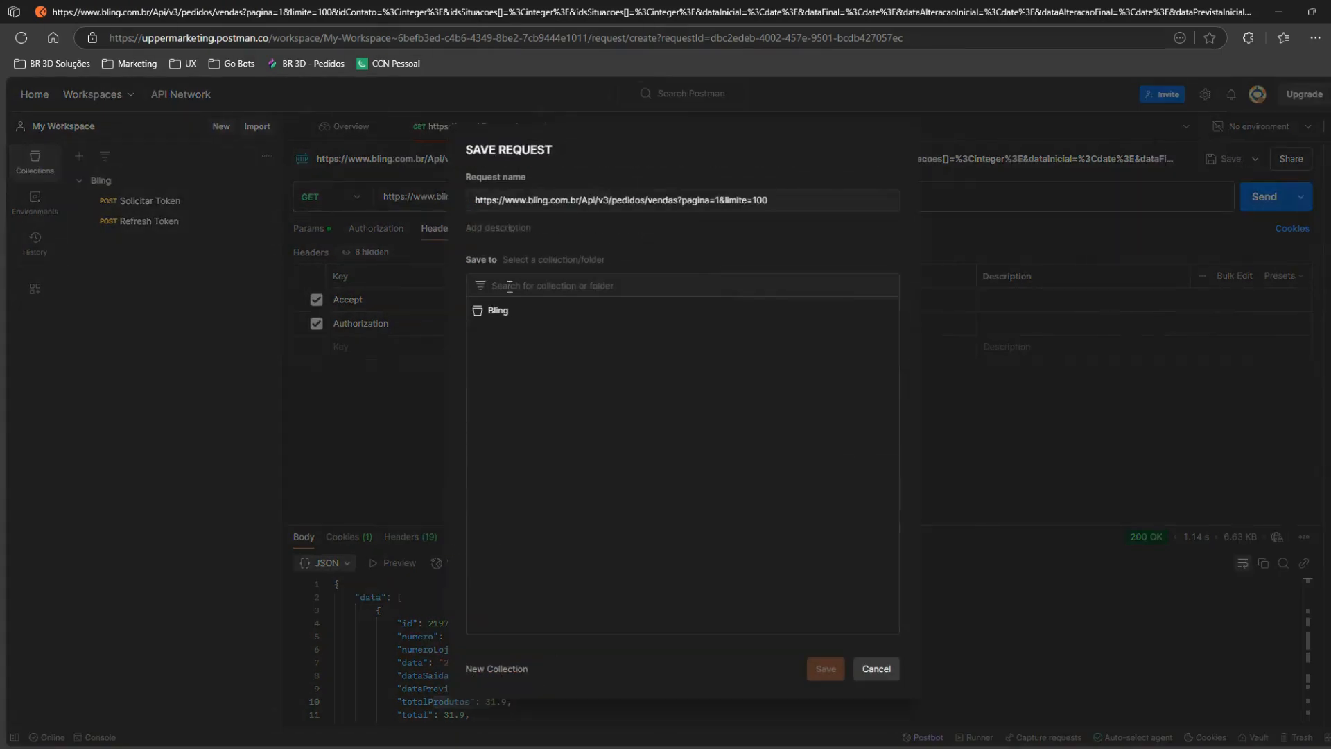
{"action": "left_click", "coordinate": [493, 312]}
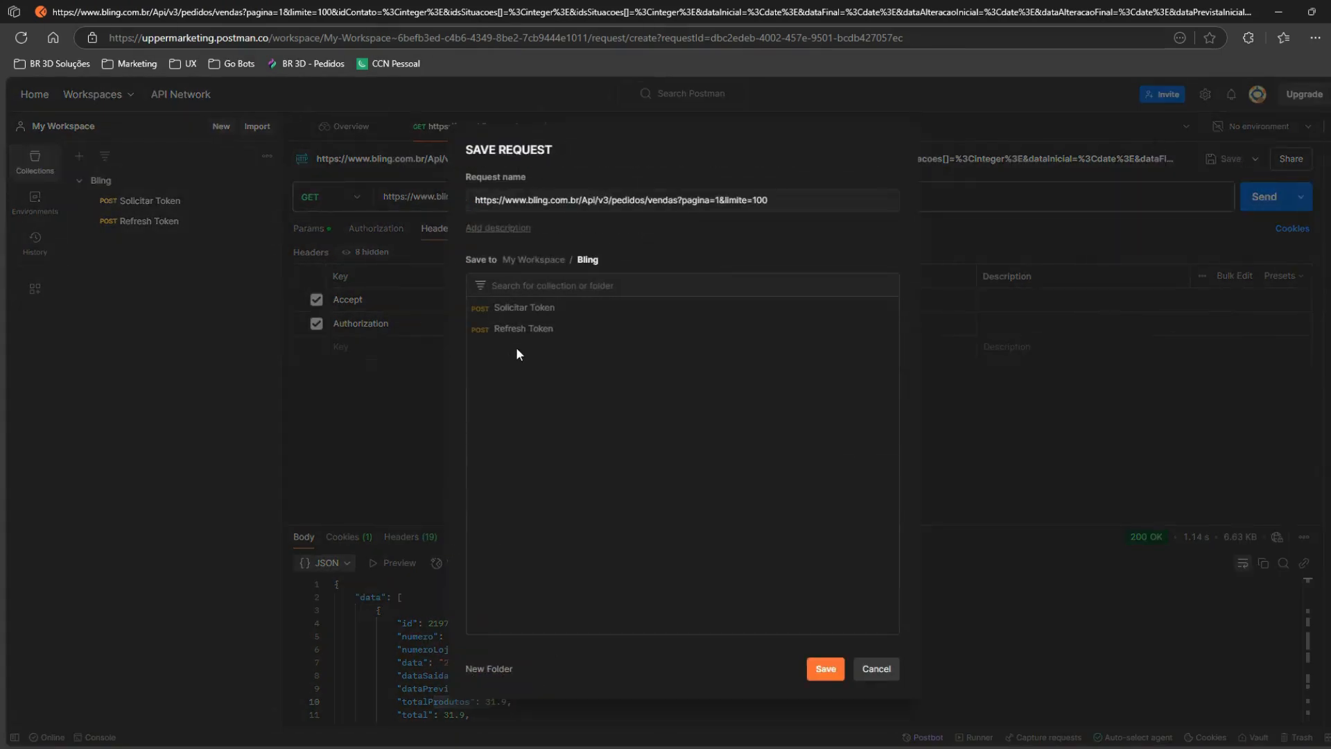
{"action": "triple_click", "coordinate": [524, 198]}
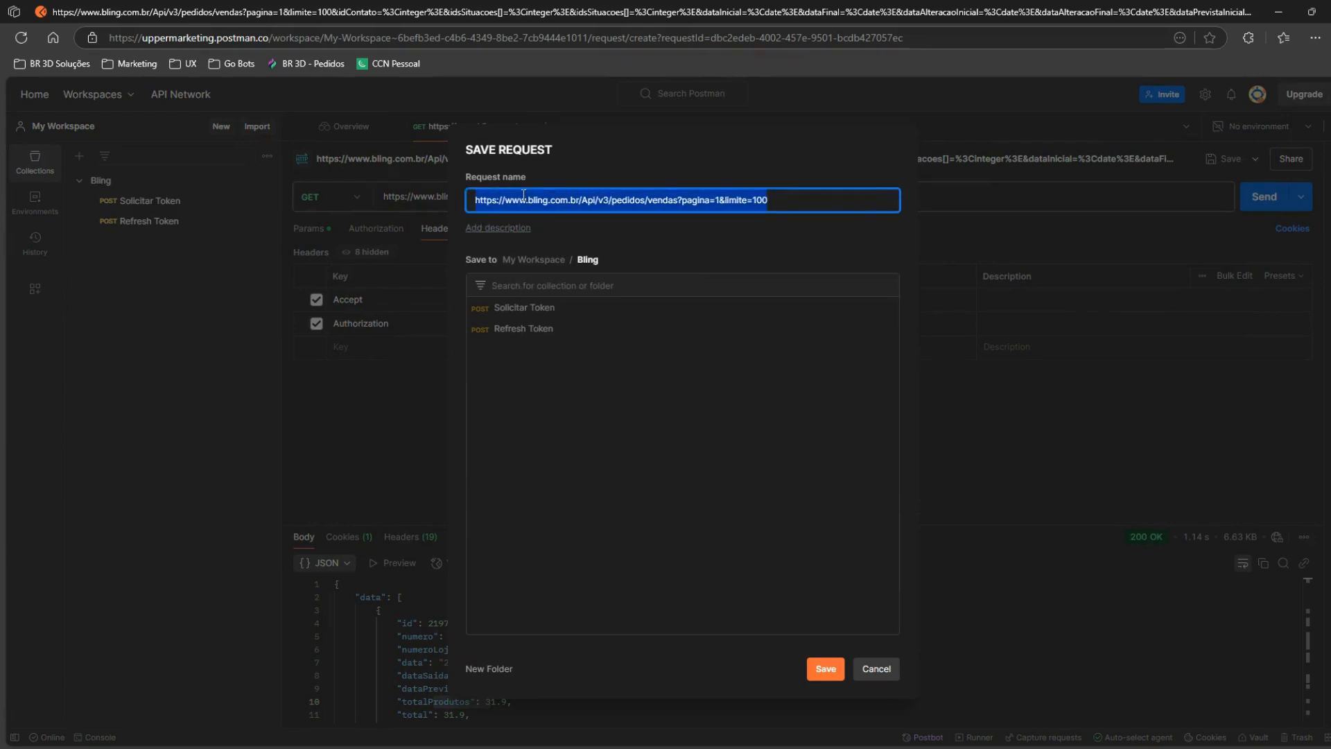
{"action": "type", "text": "Contu"}
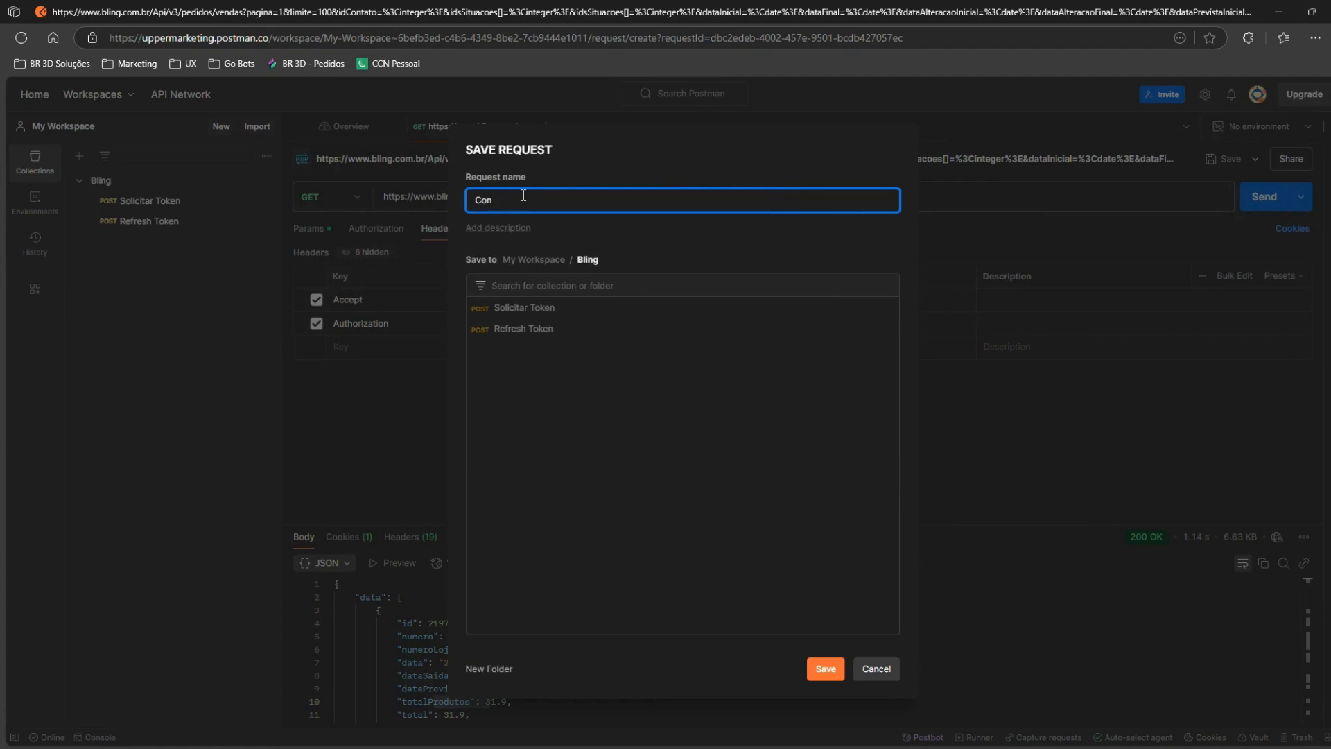
{"action": "type", "text": "sulta"}
{"action": "type", "text": "r Pedido"}
{"action": "key", "text": "BackSpace"}
{"action": "type", "text": "dos"}
{"action": "left_click", "coordinate": [826, 670]}
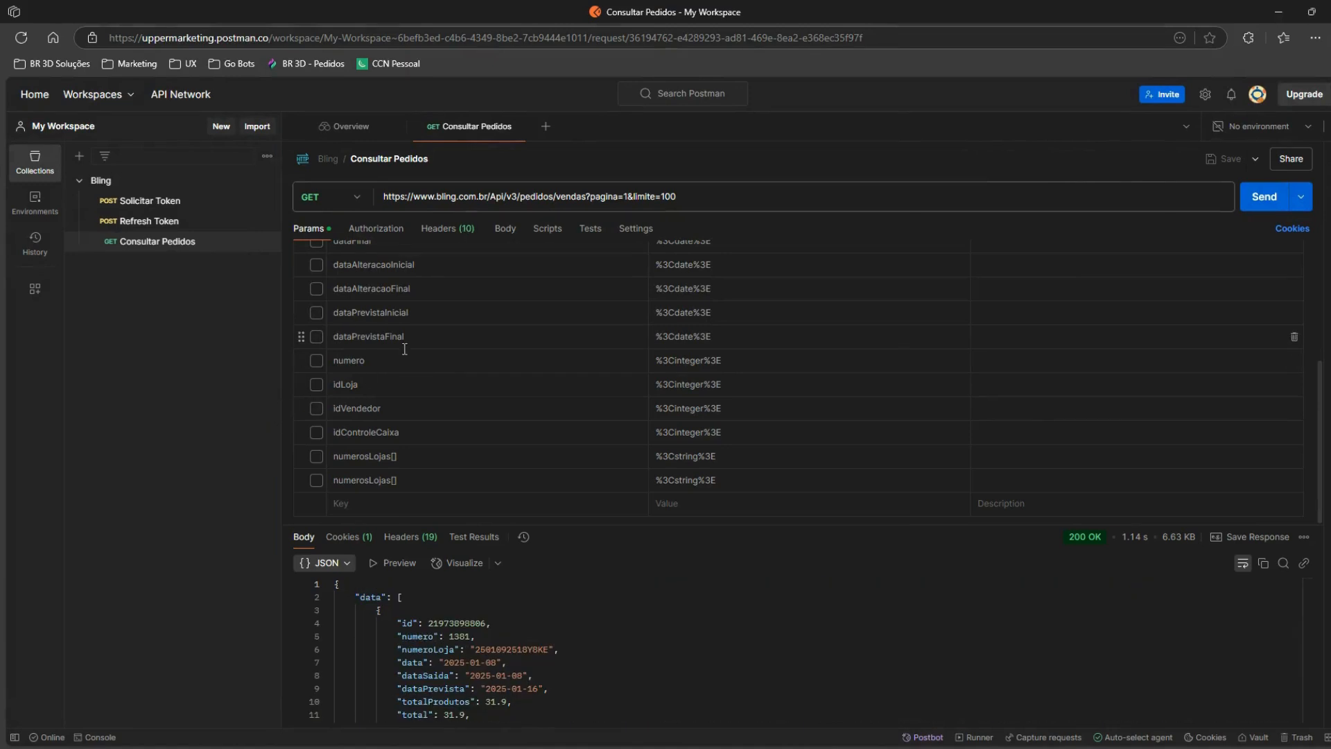
Step: Import the copied cURL for the single sales-order endpoint, pedidos/vendas/<integer>, as a new request without saving it to a collection
{"action": "scroll", "coordinate": [443, 378], "scroll_direction": "up", "scroll_amount": 3}
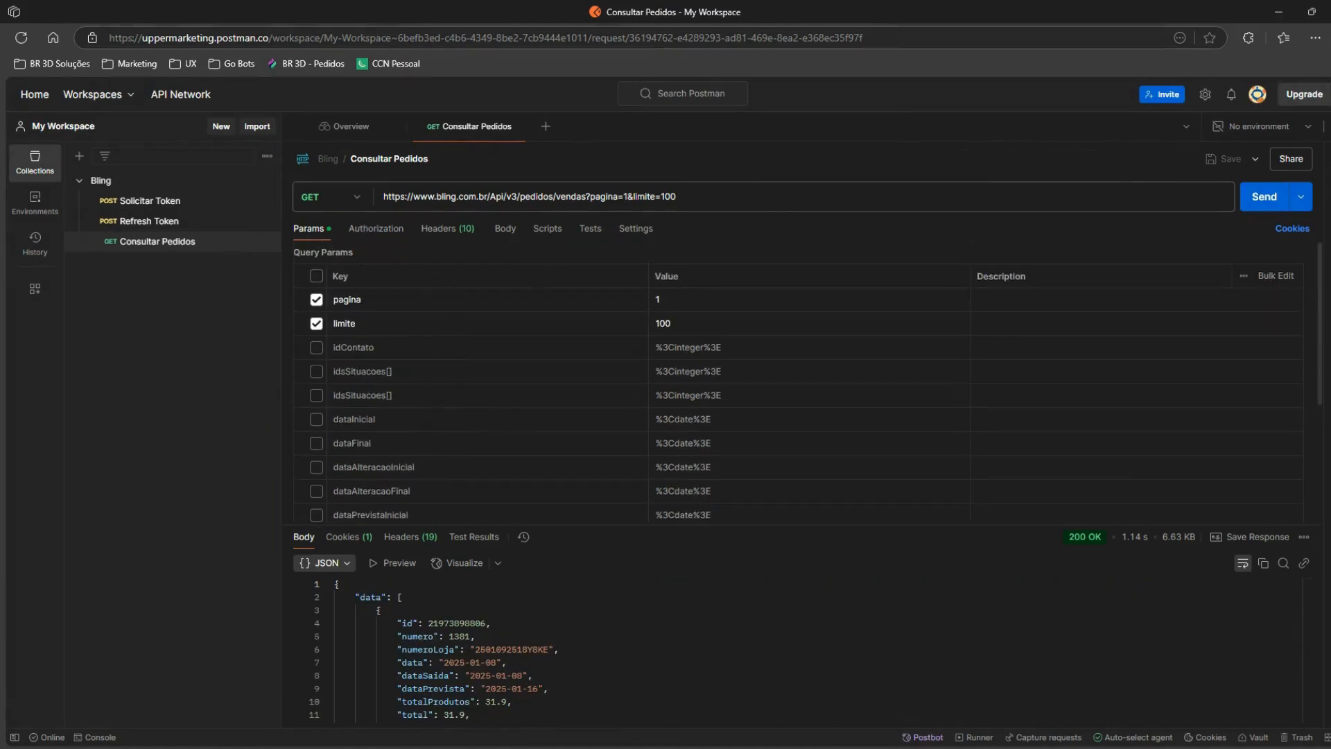
{"action": "left_click", "coordinate": [257, 126]}
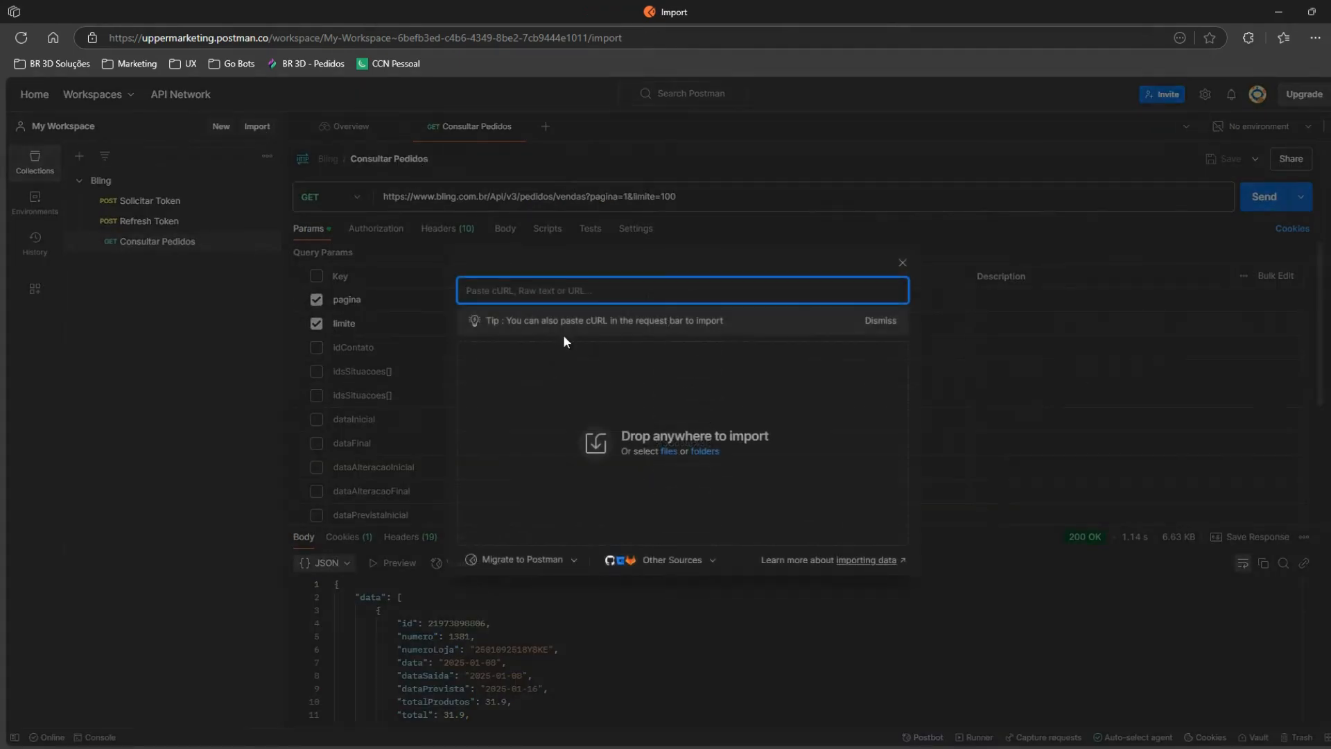
{"action": "type", "text": "curl --location 'https://www.bling.com.br/Api/v3/pedidos/vendas/<integer>' \\ --header 'Accept: application/json'"}
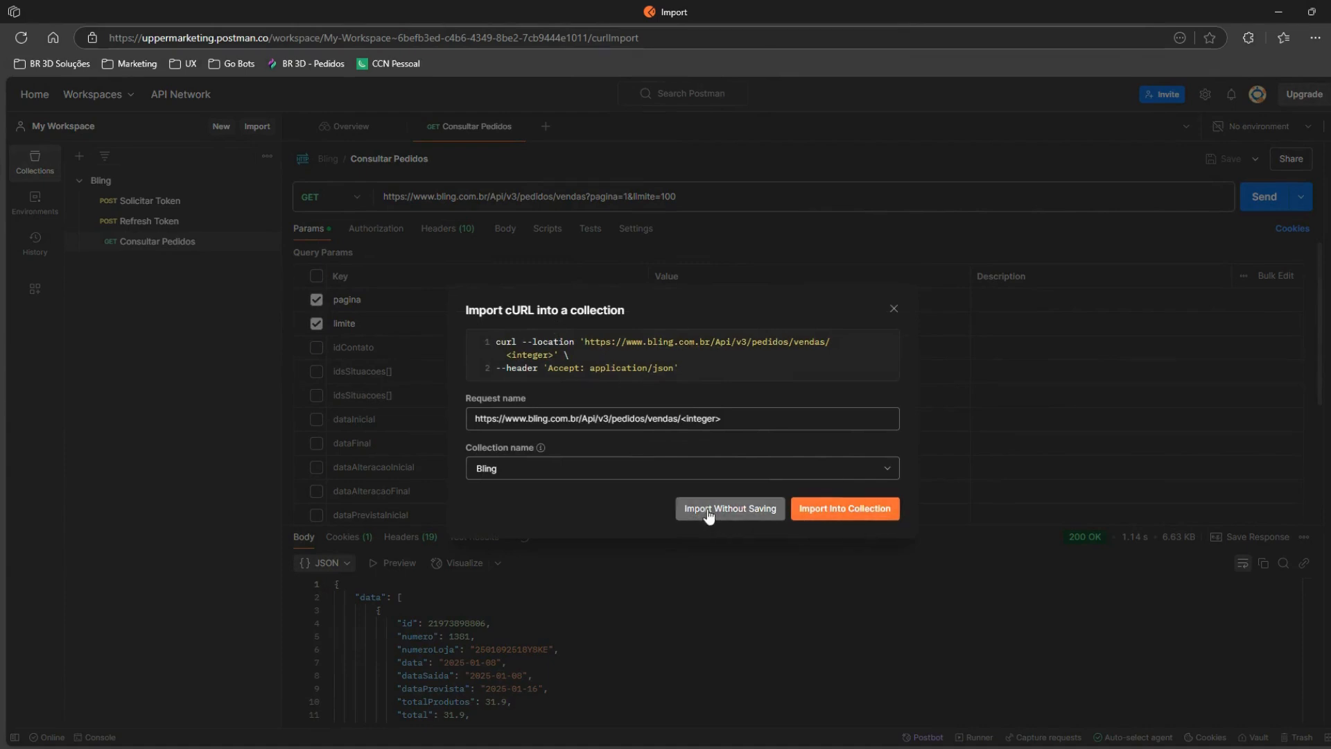
{"action": "left_click", "coordinate": [707, 511]}
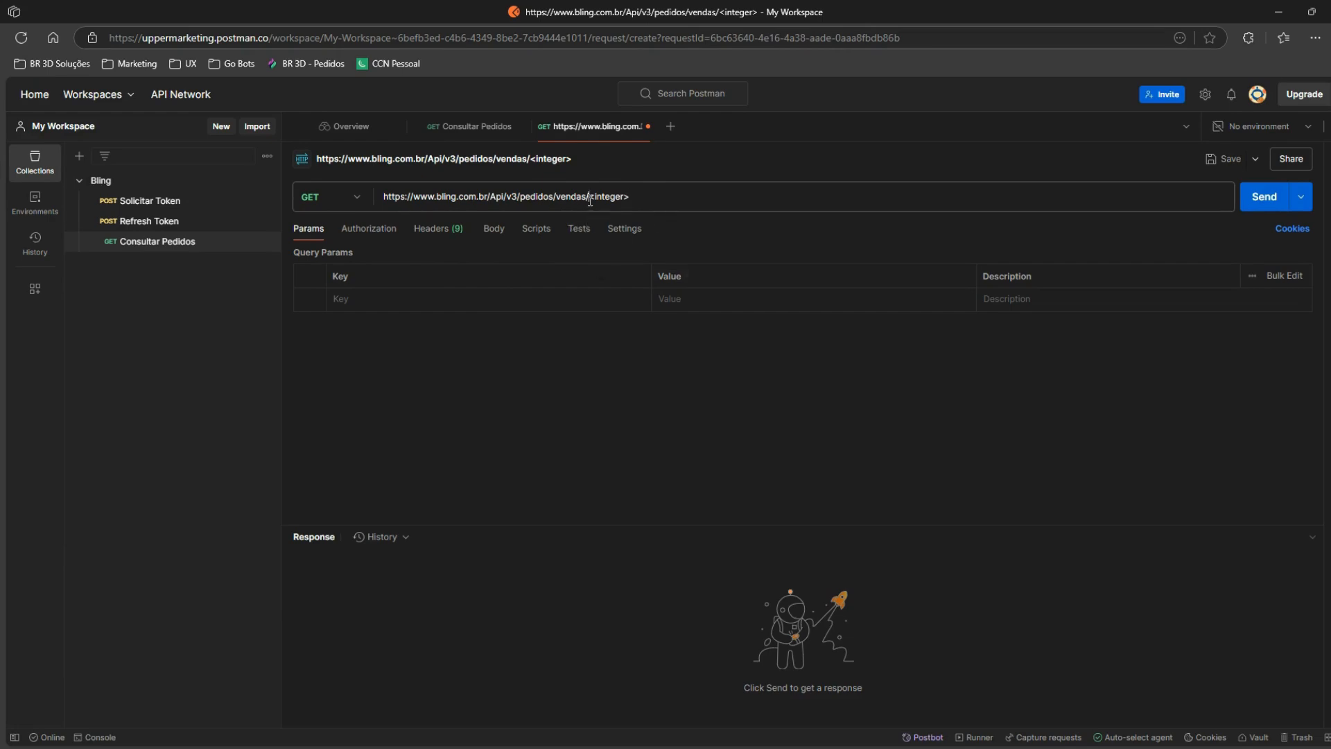
Step: Save the imported request in the Bling collection under the name "Consultar Pedido ID"
{"action": "left_click_drag", "start_coordinate": [590, 199], "coordinate": [639, 196]}
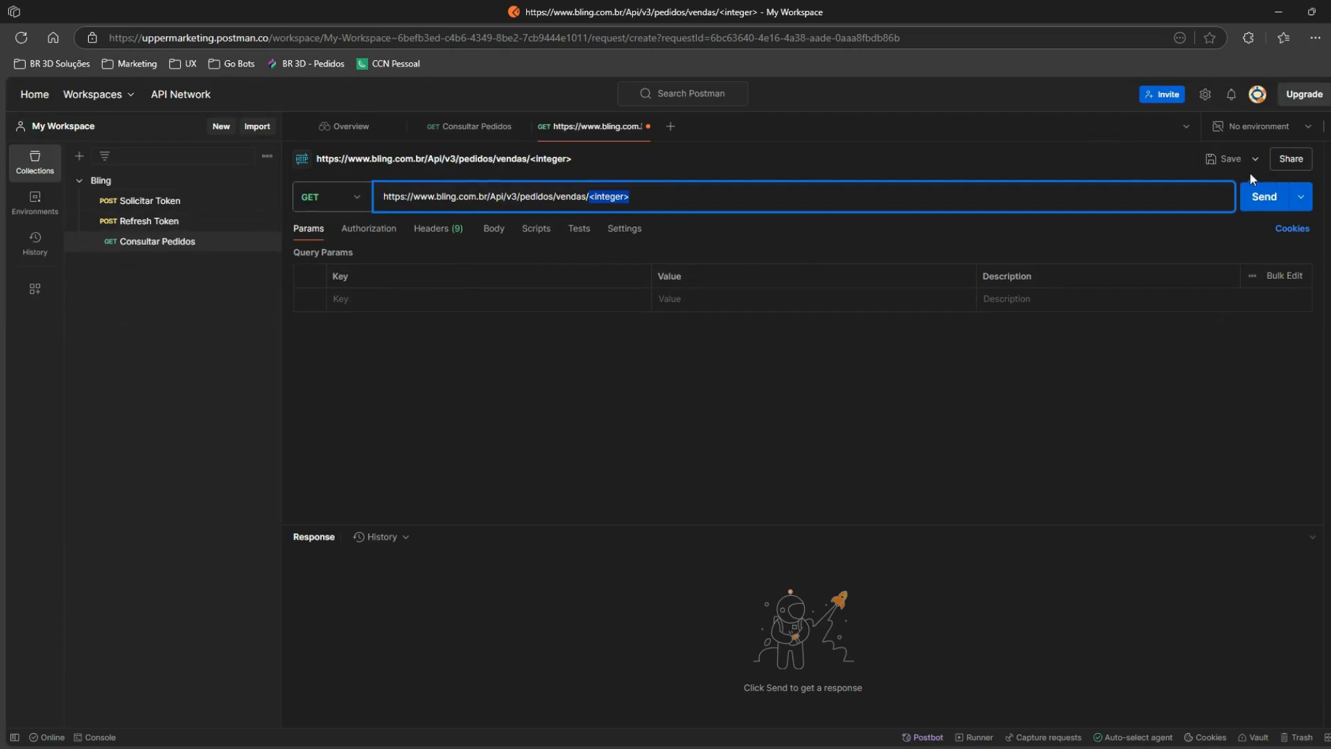
{"action": "left_click", "coordinate": [1226, 165]}
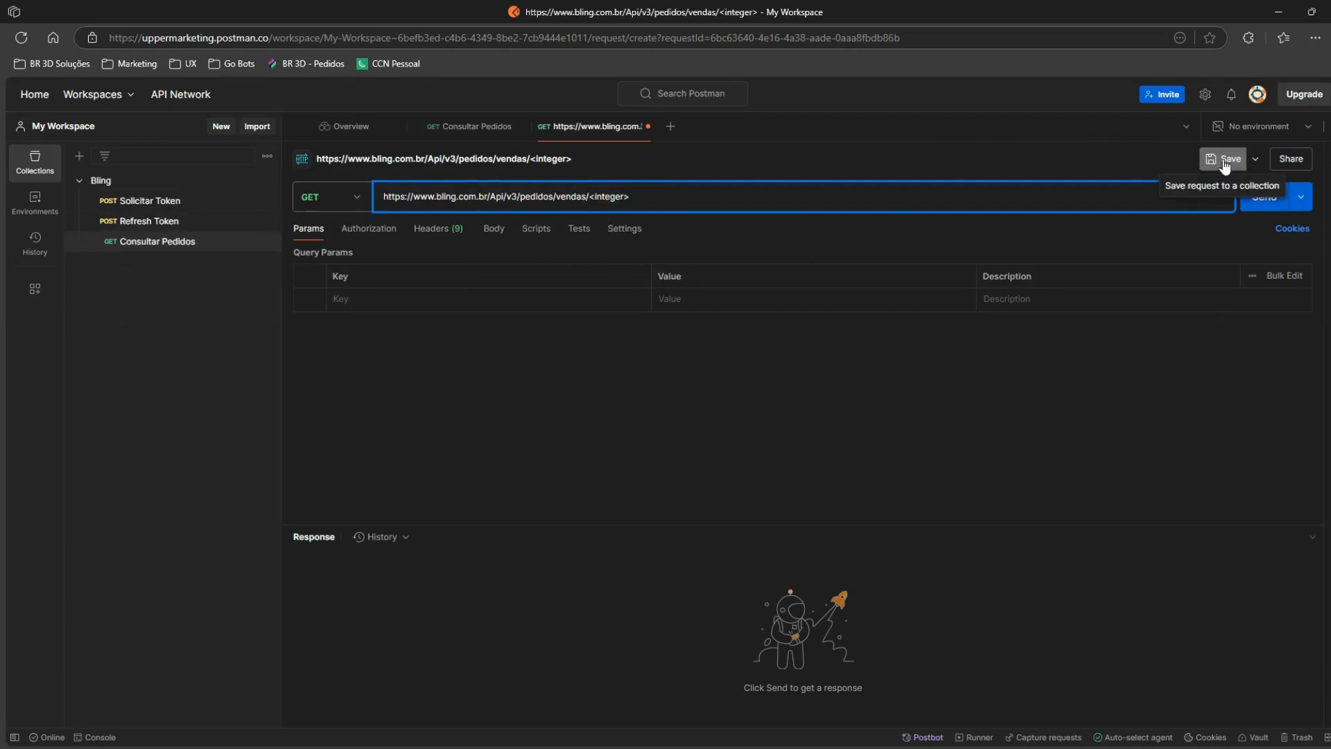
{"action": "left_click", "coordinate": [1226, 164]}
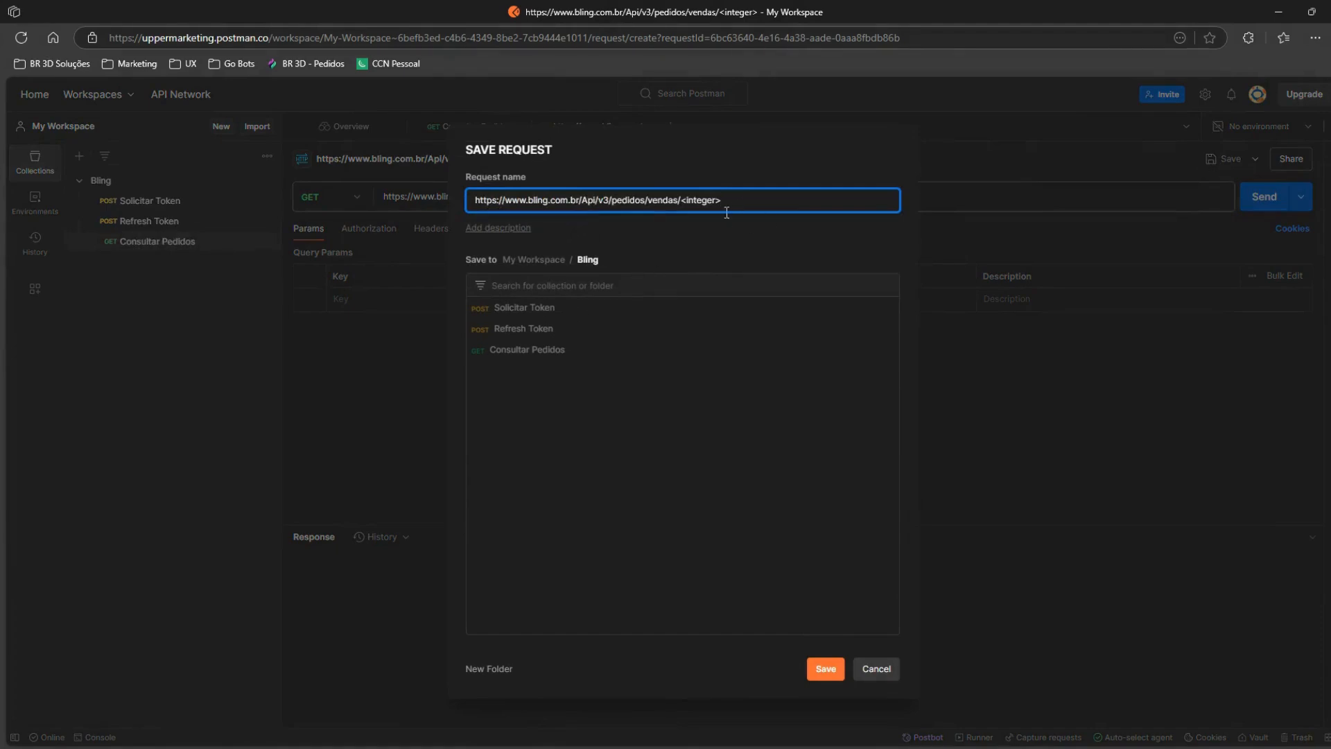
{"action": "key", "text": "ctrl+a"}
{"action": "type", "text": "C"}
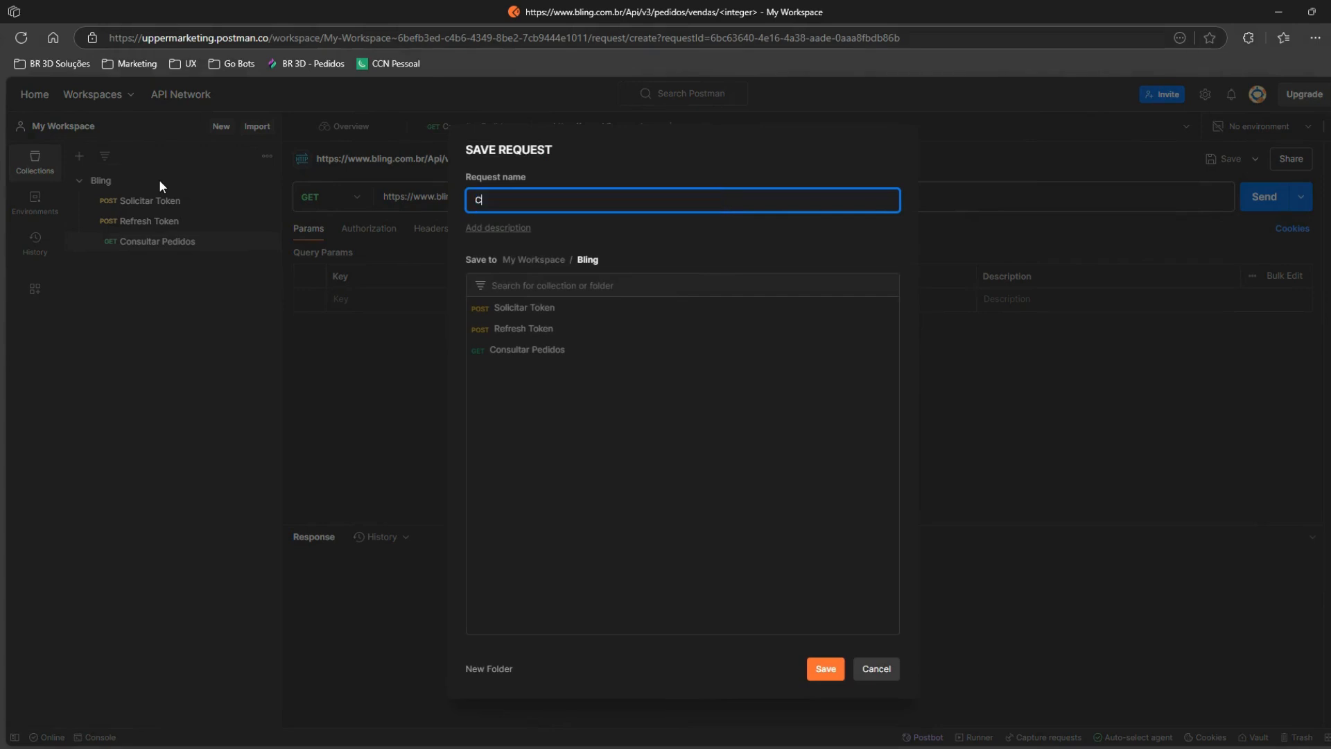
{"action": "type", "text": "onsultar Pedido ID"}
{"action": "left_click", "coordinate": [825, 669]}
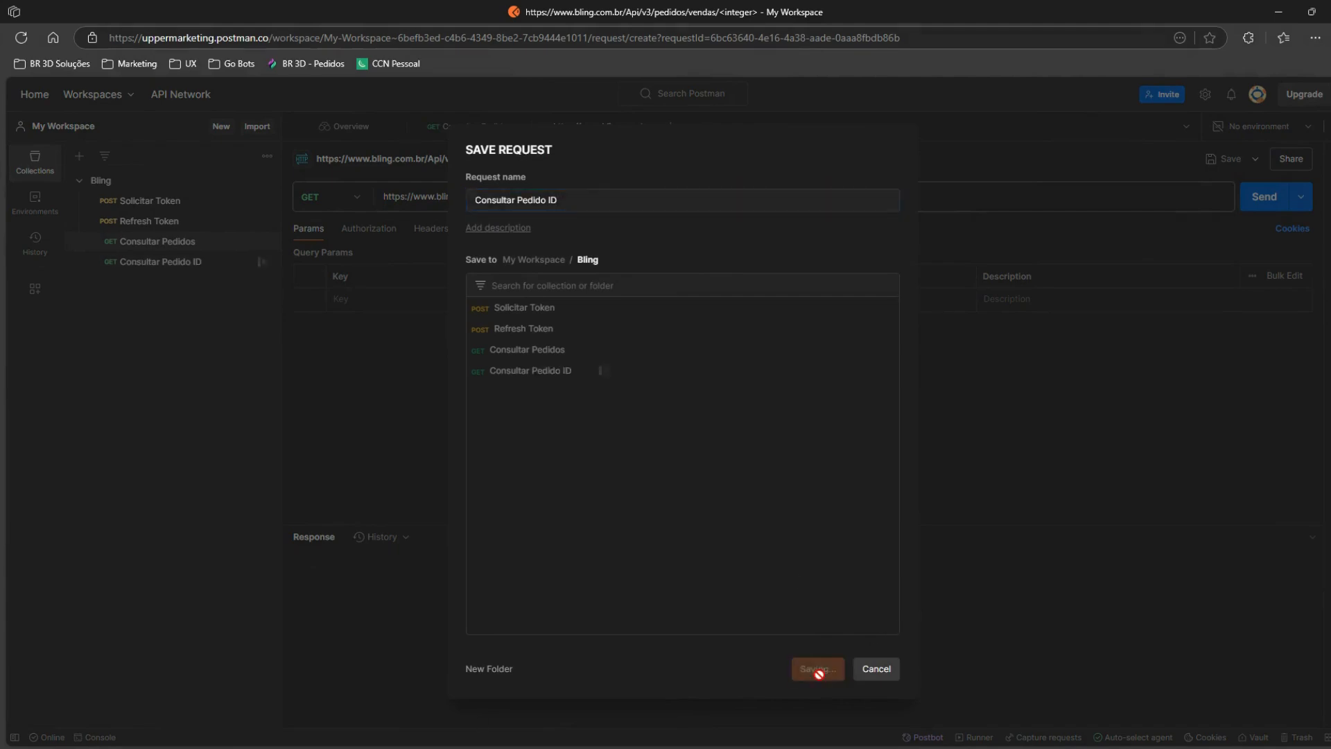
Step: Copy the second order's id from the Consultar Pedidos response and replace <integer> with it in the Consultar Pedido ID URL
{"action": "left_click", "coordinate": [182, 242]}
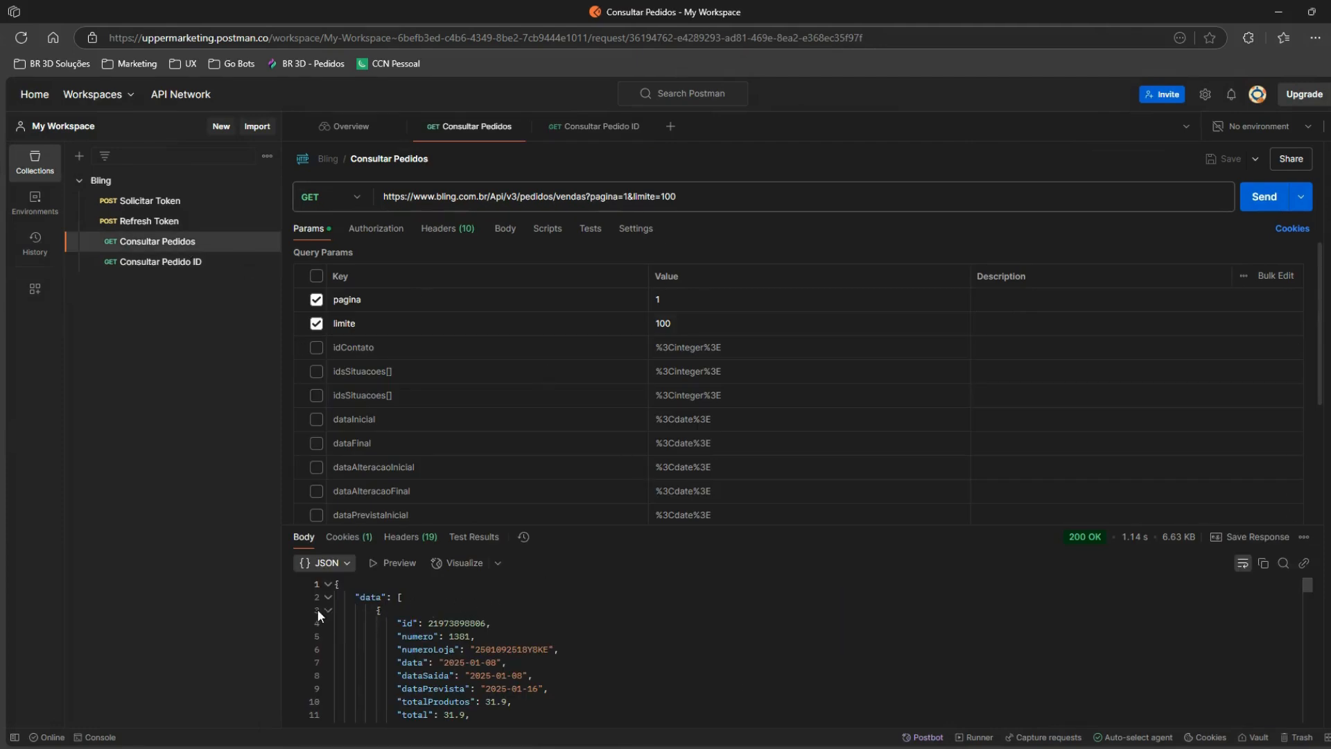
{"action": "scroll", "coordinate": [416, 645], "scroll_direction": "down", "scroll_amount": 5}
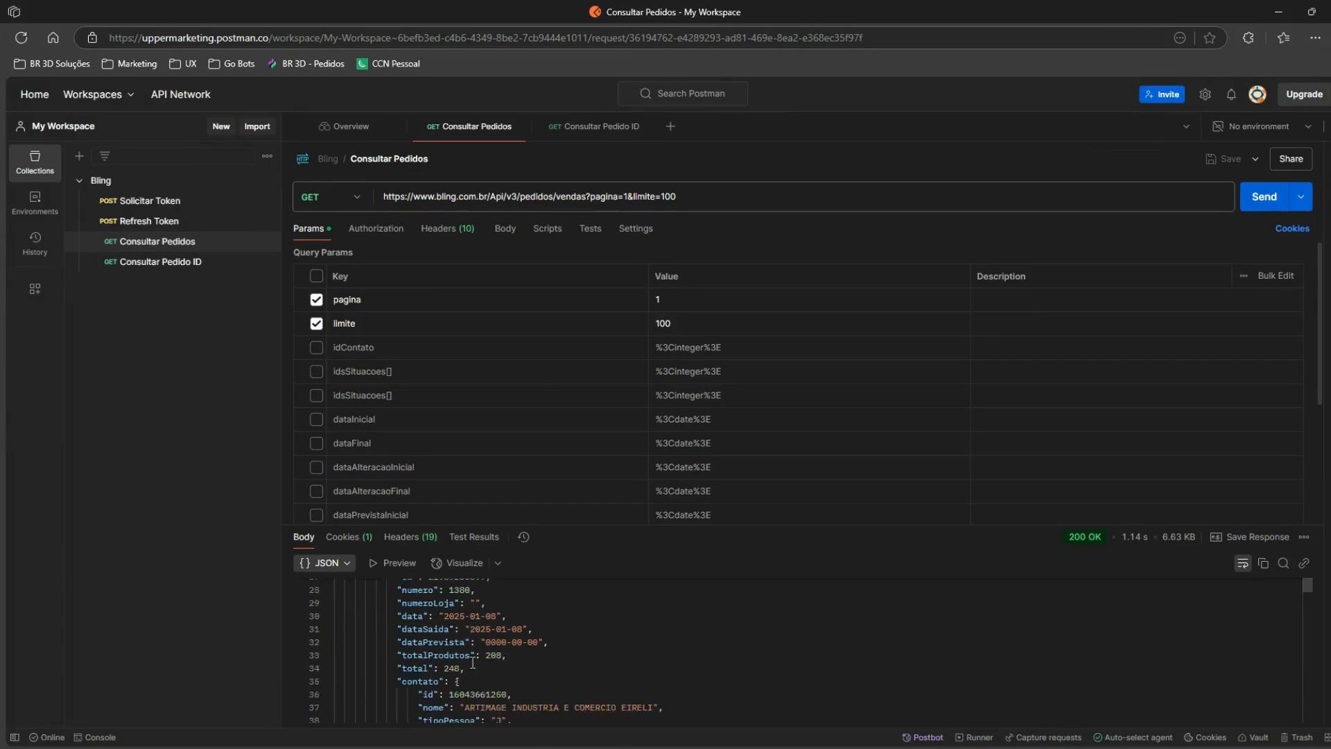
{"action": "scroll", "coordinate": [472, 663], "scroll_direction": "up", "scroll_amount": 2}
{"action": "double_click", "coordinate": [457, 649]}
{"action": "key", "text": "ctrl+c"}
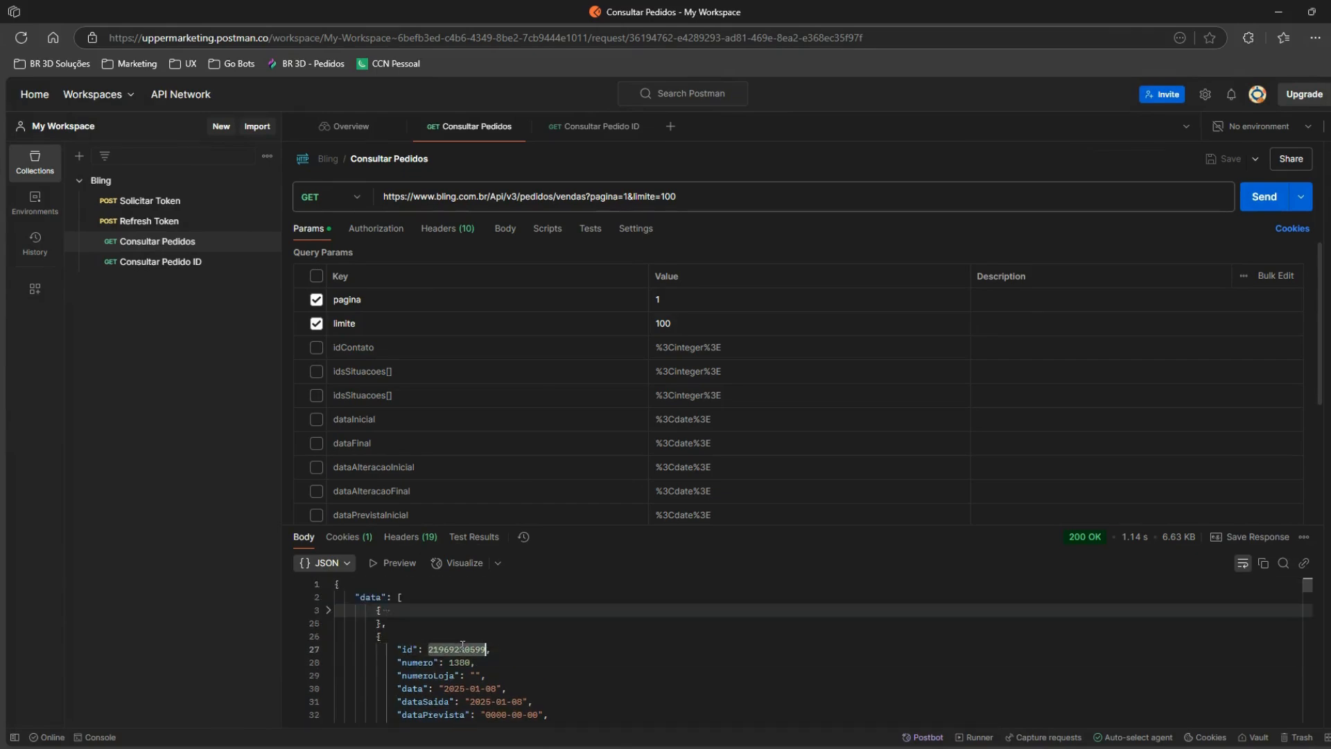
{"action": "left_click", "coordinate": [172, 263]}
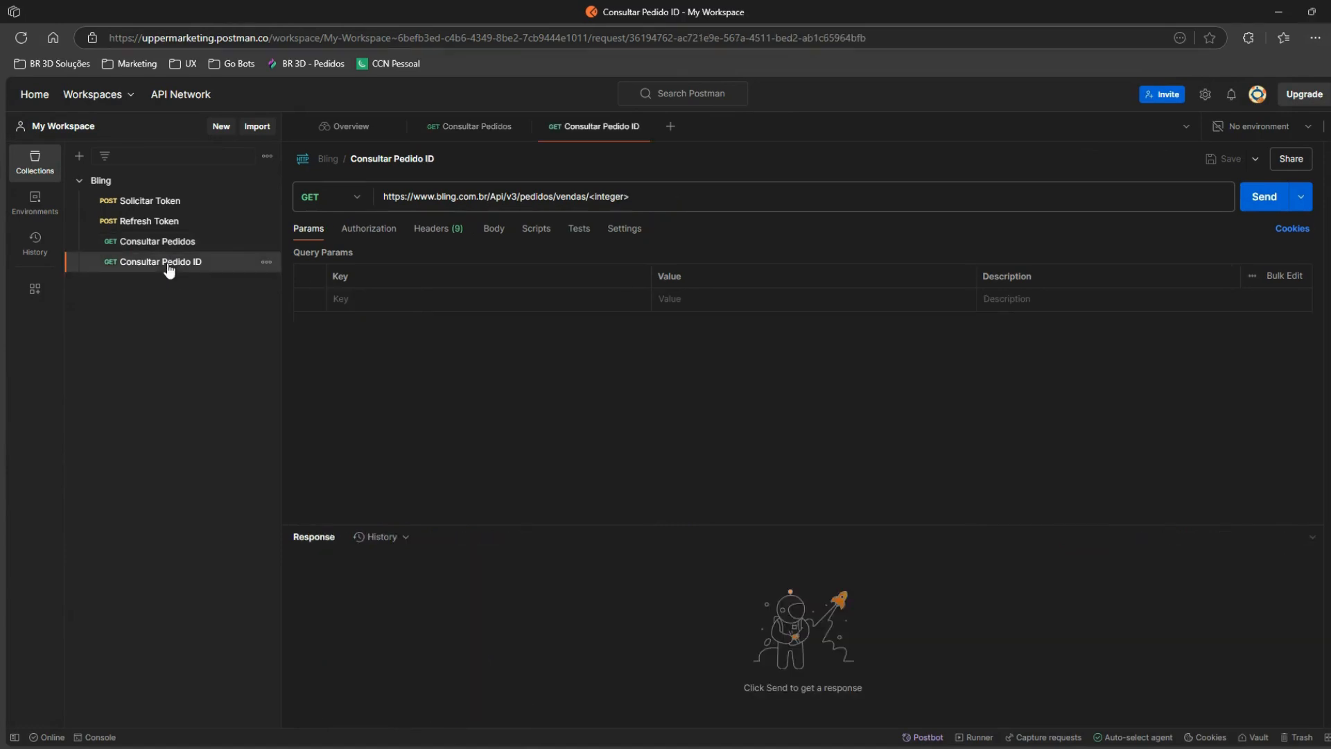
{"action": "left_click_drag", "start_coordinate": [590, 199], "coordinate": [665, 199]}
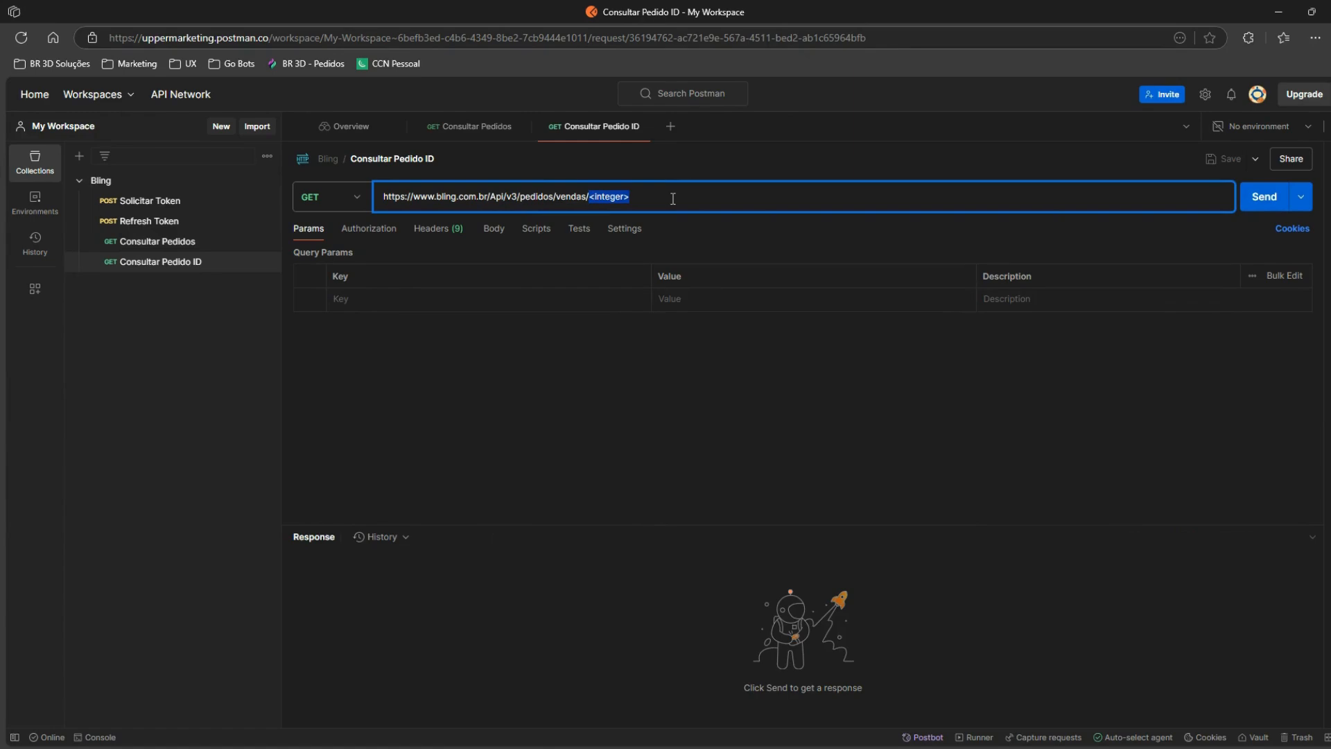
{"action": "key", "text": "ctrl+v"}
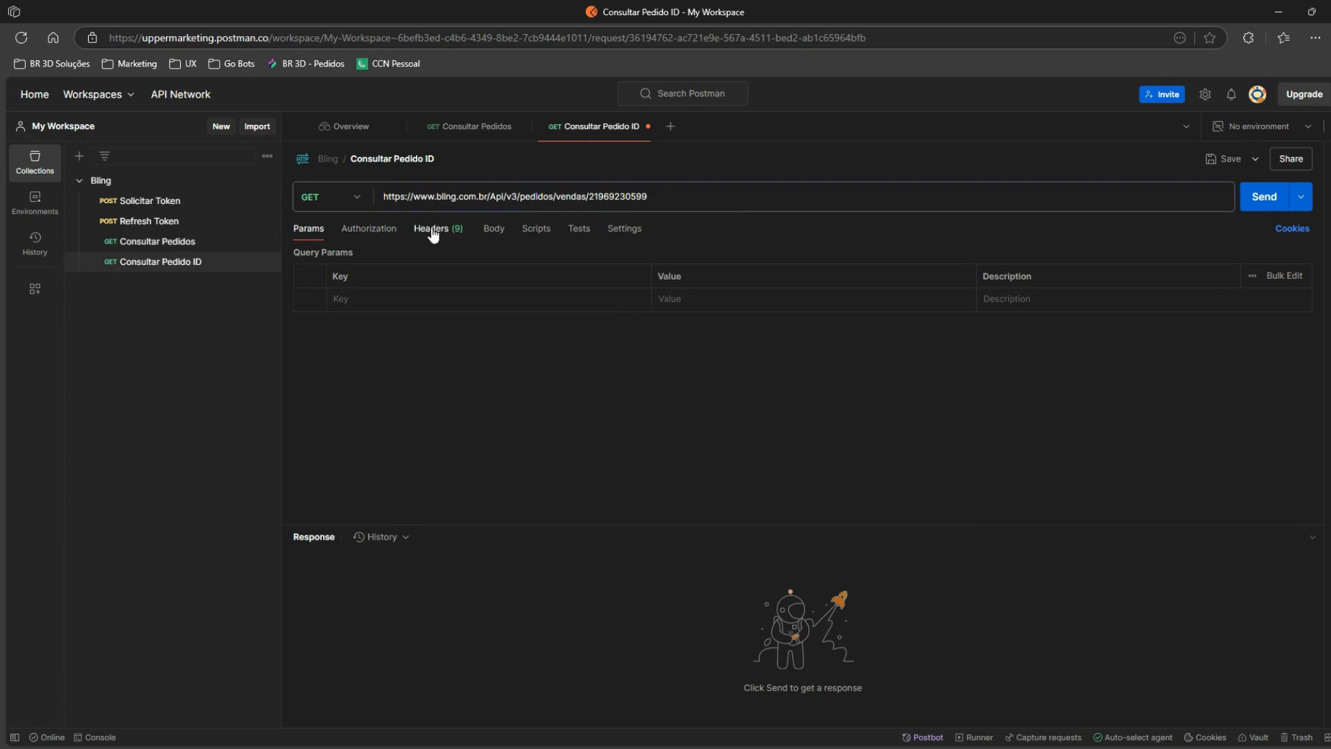
Step: Add an Authorization header with the value prefix "Bearer" to the Consultar Pedido ID request
{"action": "left_click", "coordinate": [433, 236]}
{"action": "left_click", "coordinate": [358, 323]}
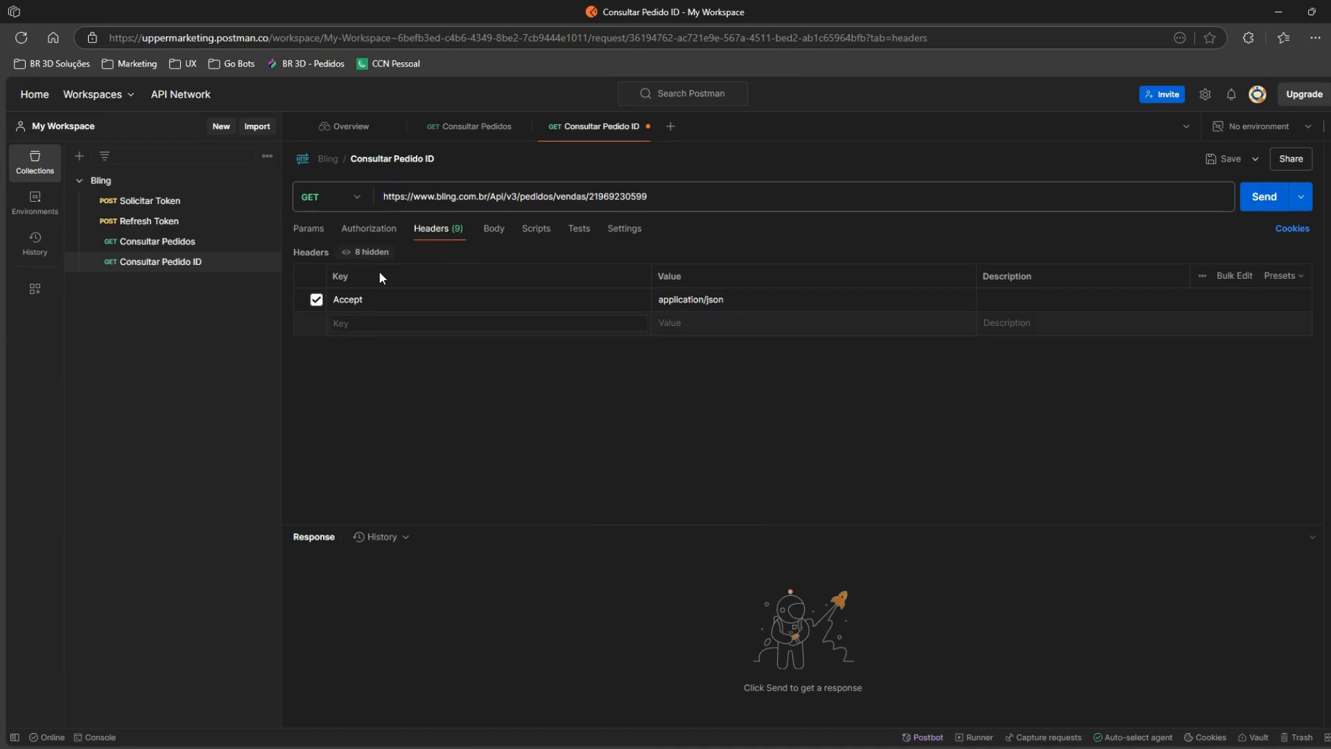
{"action": "type", "text": "Aut"}
{"action": "key", "text": "Return"}
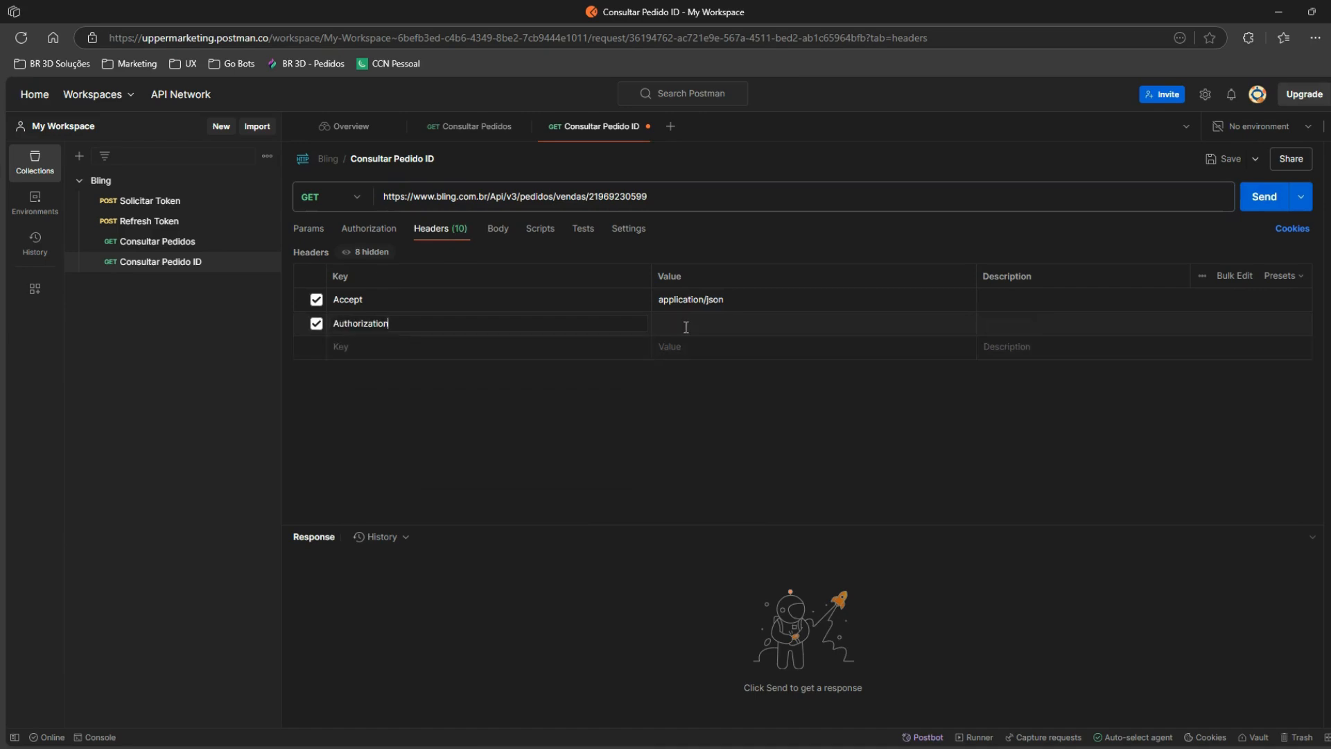
{"action": "left_click", "coordinate": [686, 327]}
{"action": "type", "text": "Bearer"}
Step: Switch to Supabase and copy the access token from the bling row of the integracoes table
{"action": "left_click", "coordinate": [2, 190]}
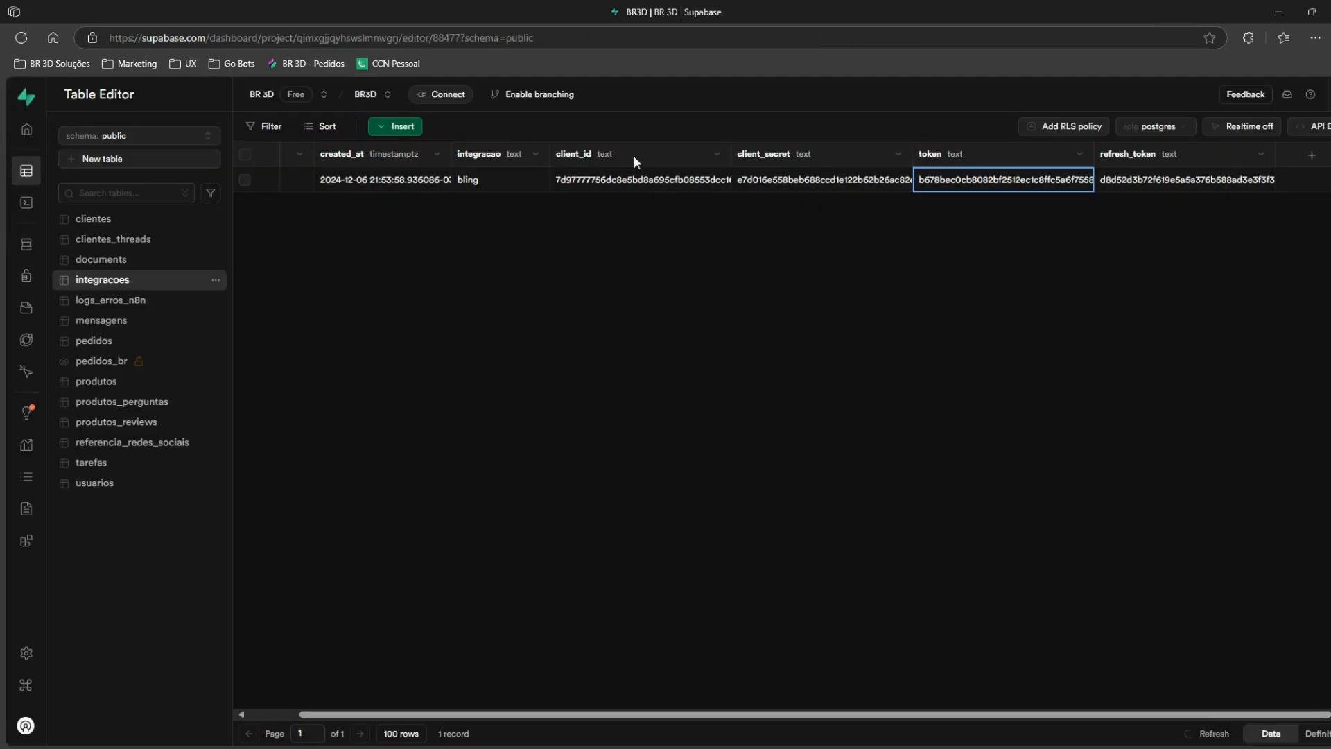
{"action": "right_click", "coordinate": [994, 182]}
{"action": "left_click", "coordinate": [1029, 194]}
Step: Return to Postman, paste the access token after "Bearer" in the Authorization header, and send the Consultar Pedido ID request
{"action": "mouse_move", "coordinate": [3, 194]}
{"action": "left_click", "coordinate": [56, 167]}
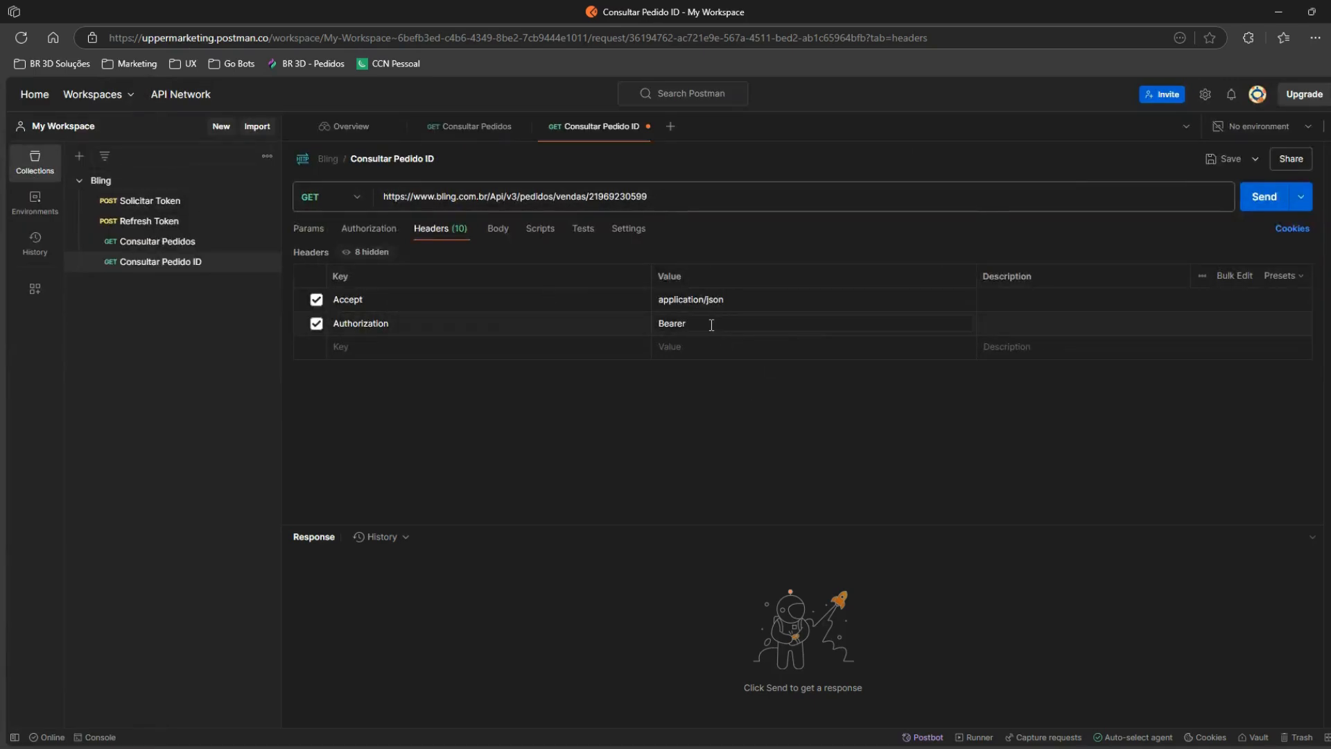
{"action": "key", "text": "ctrl+v"}
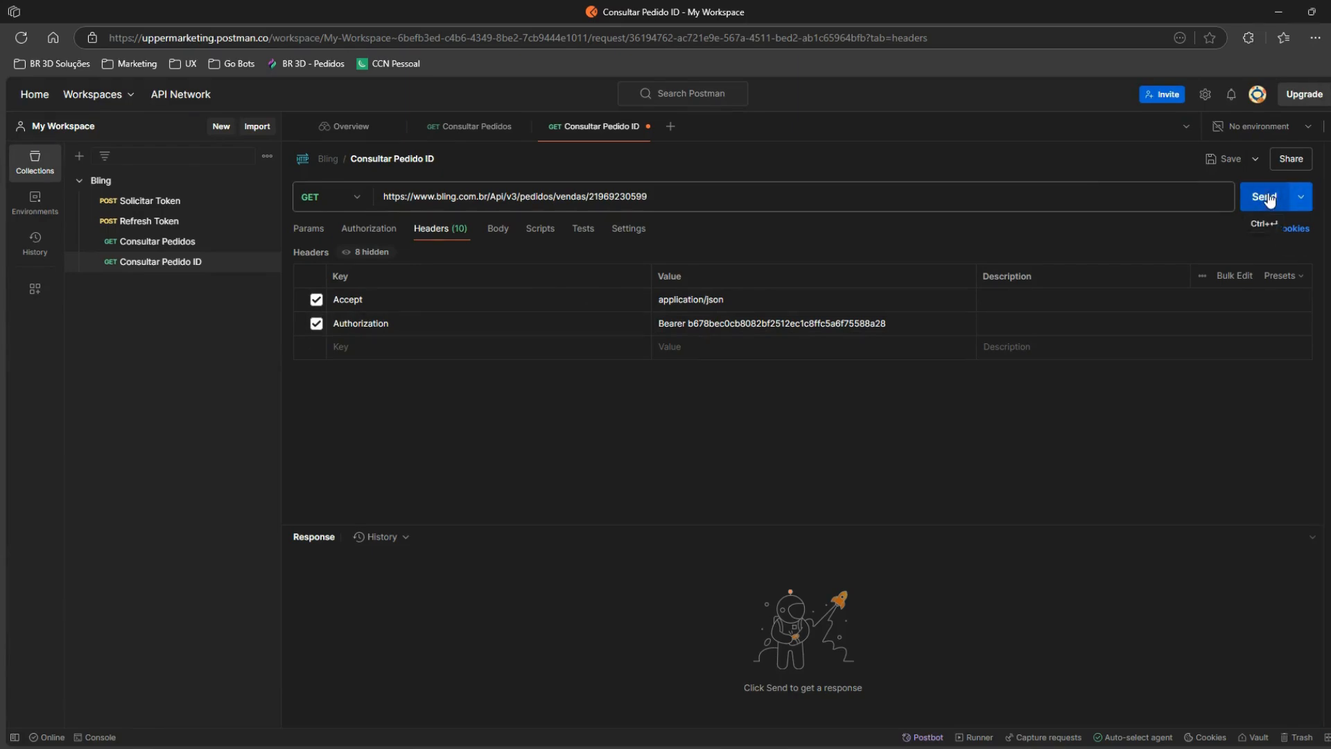
{"action": "left_click", "coordinate": [1269, 199]}
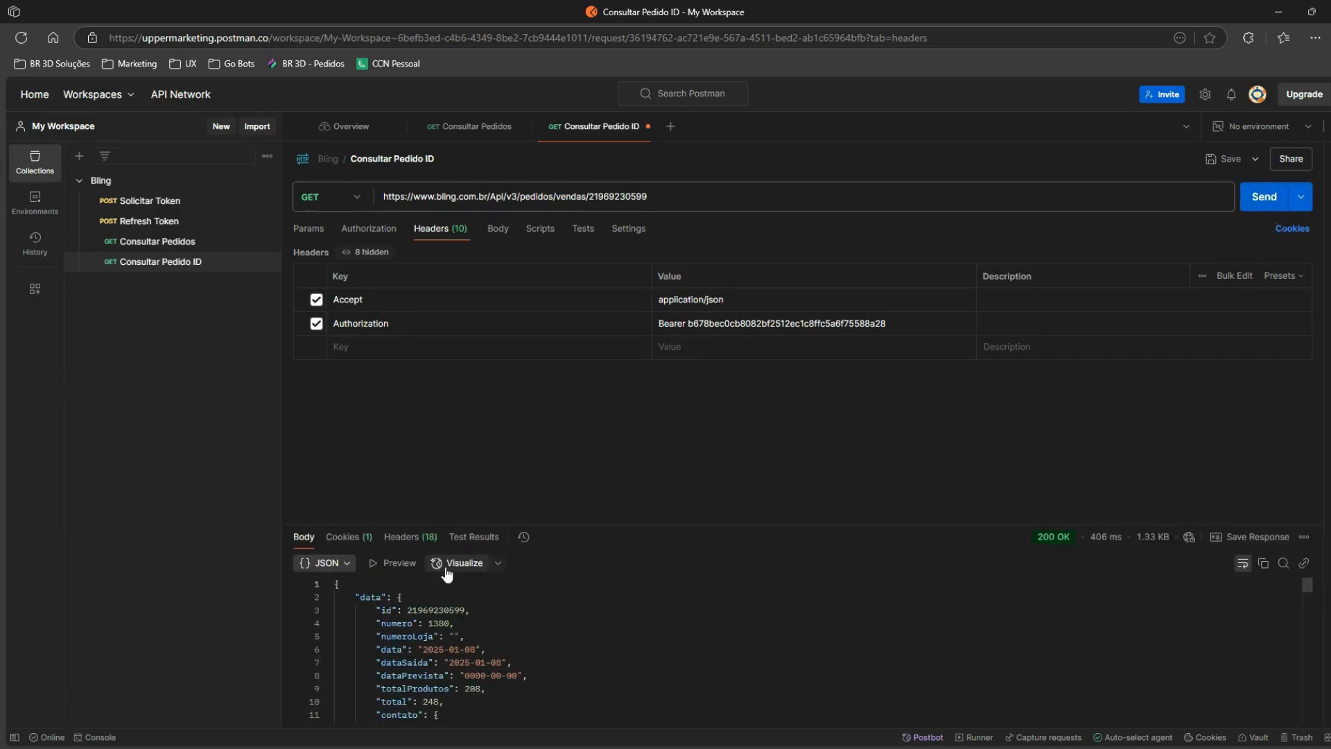
Step: Examine the order's general fields in the JSON response, including contato, situacao, loja, observacoes, desconto, categoria, notaFiscal and tributacao
{"action": "scroll", "coordinate": [467, 645], "scroll_direction": "down", "scroll_amount": 1}
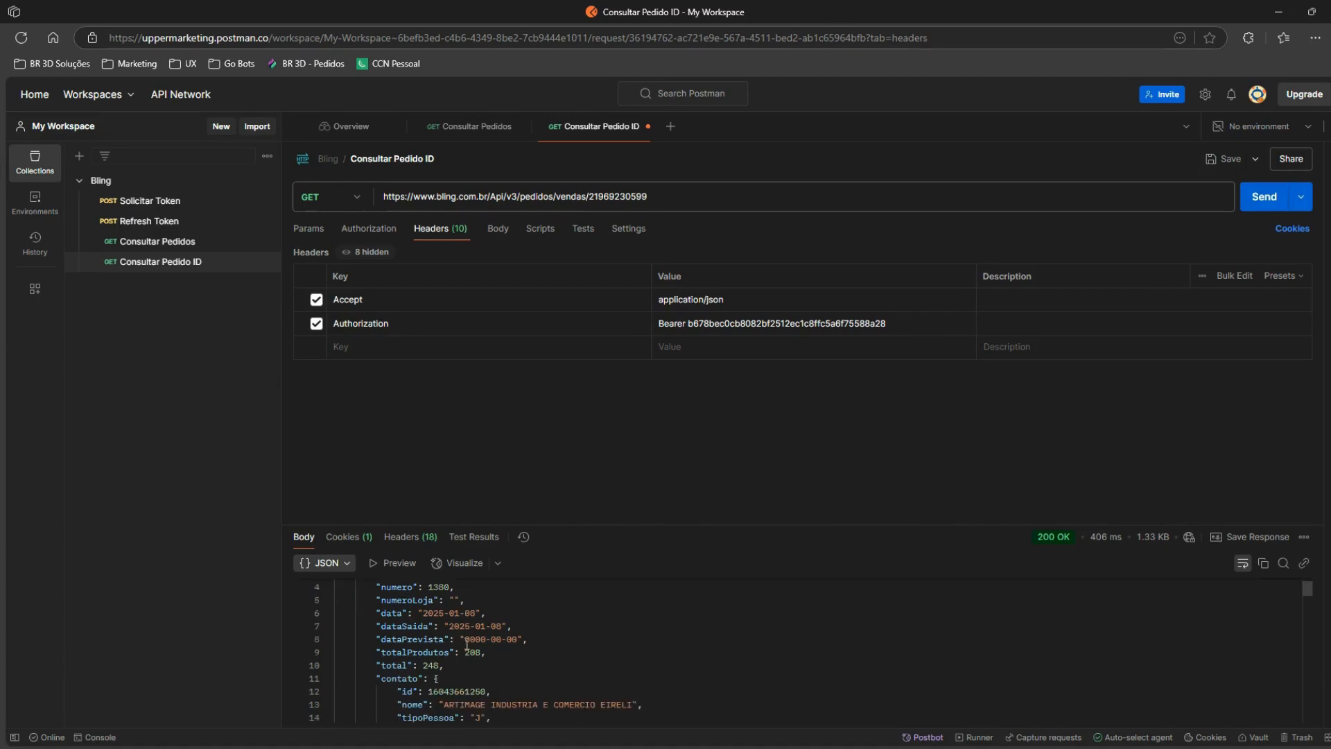
{"action": "scroll", "coordinate": [469, 643], "scroll_direction": "down", "scroll_amount": 1}
{"action": "scroll", "coordinate": [468, 642], "scroll_direction": "down", "scroll_amount": 3}
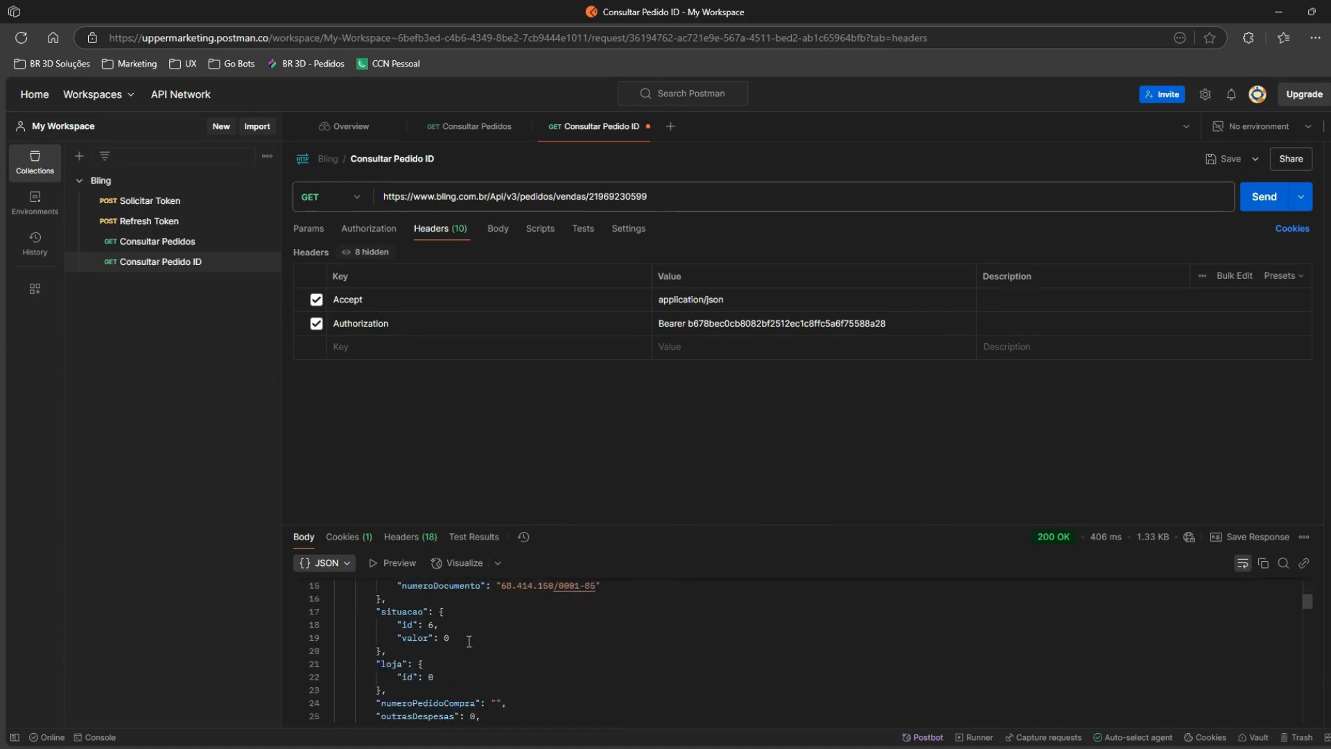
{"action": "left_click_drag", "start_coordinate": [427, 624], "coordinate": [439, 625]}
{"action": "scroll", "coordinate": [436, 659], "scroll_direction": "down", "scroll_amount": 1}
{"action": "scroll", "coordinate": [436, 669], "scroll_direction": "down", "scroll_amount": 1}
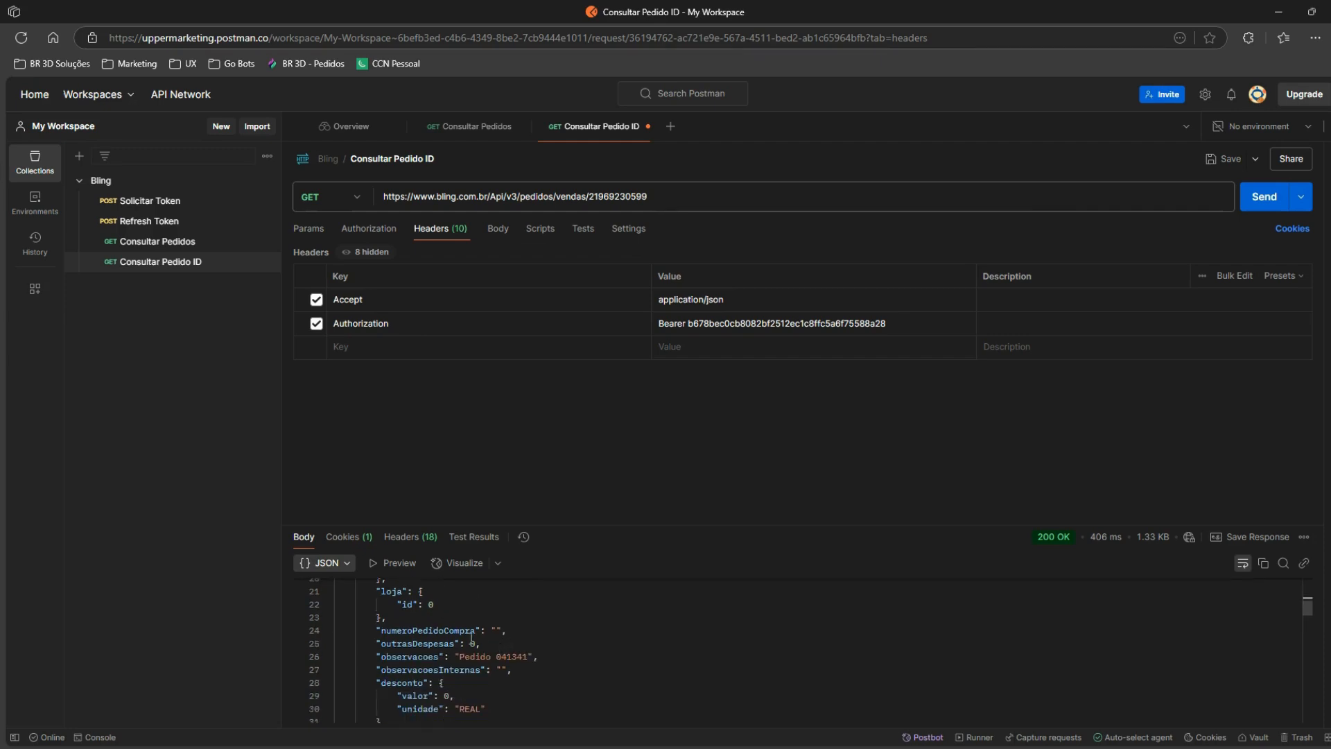
{"action": "scroll", "coordinate": [467, 634], "scroll_direction": "down", "scroll_amount": 1}
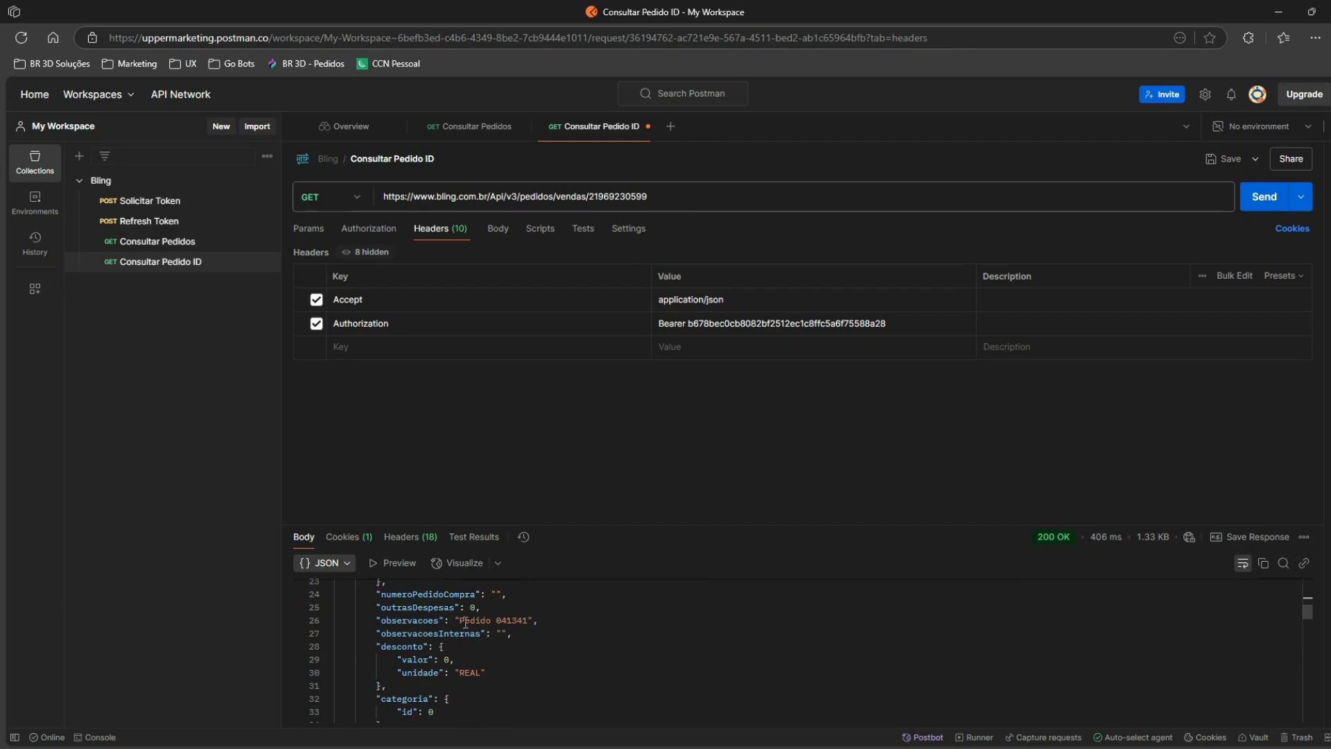
{"action": "scroll", "coordinate": [563, 603], "scroll_direction": "down", "scroll_amount": 1}
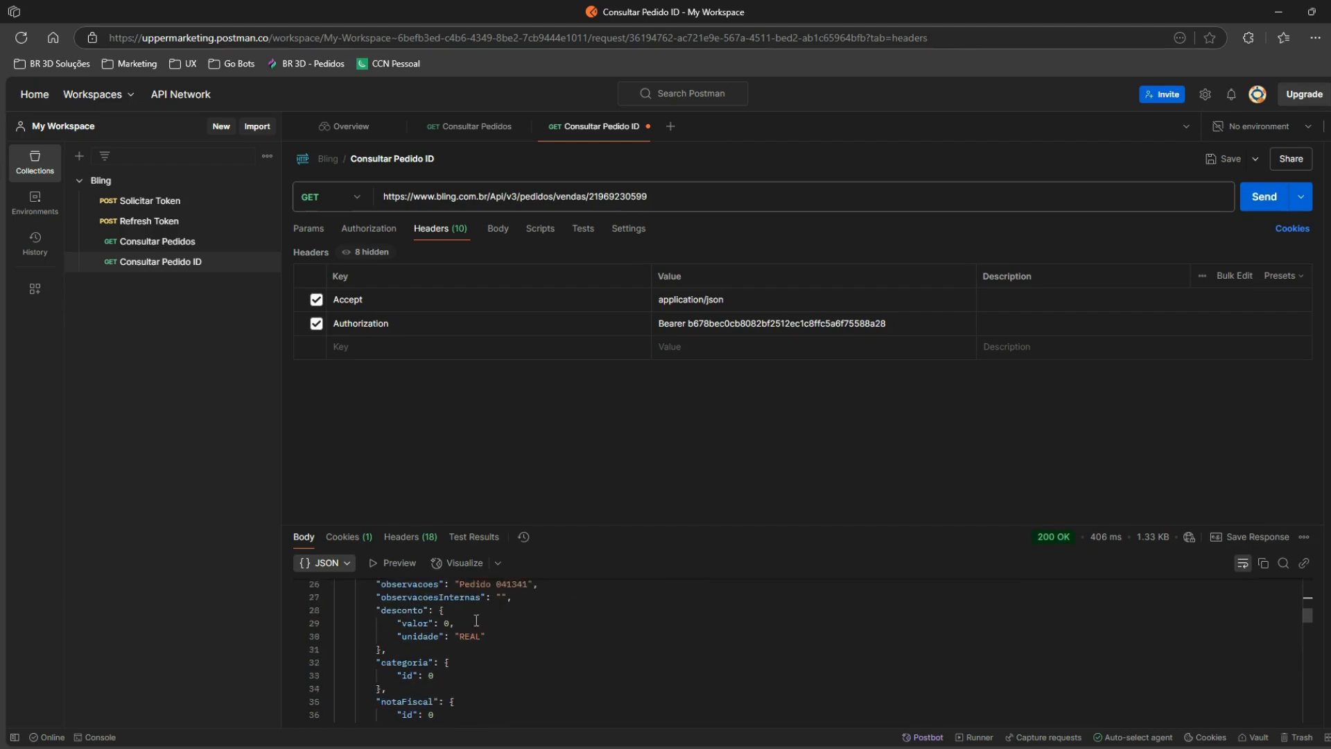
{"action": "scroll", "coordinate": [457, 636], "scroll_direction": "down", "scroll_amount": 2}
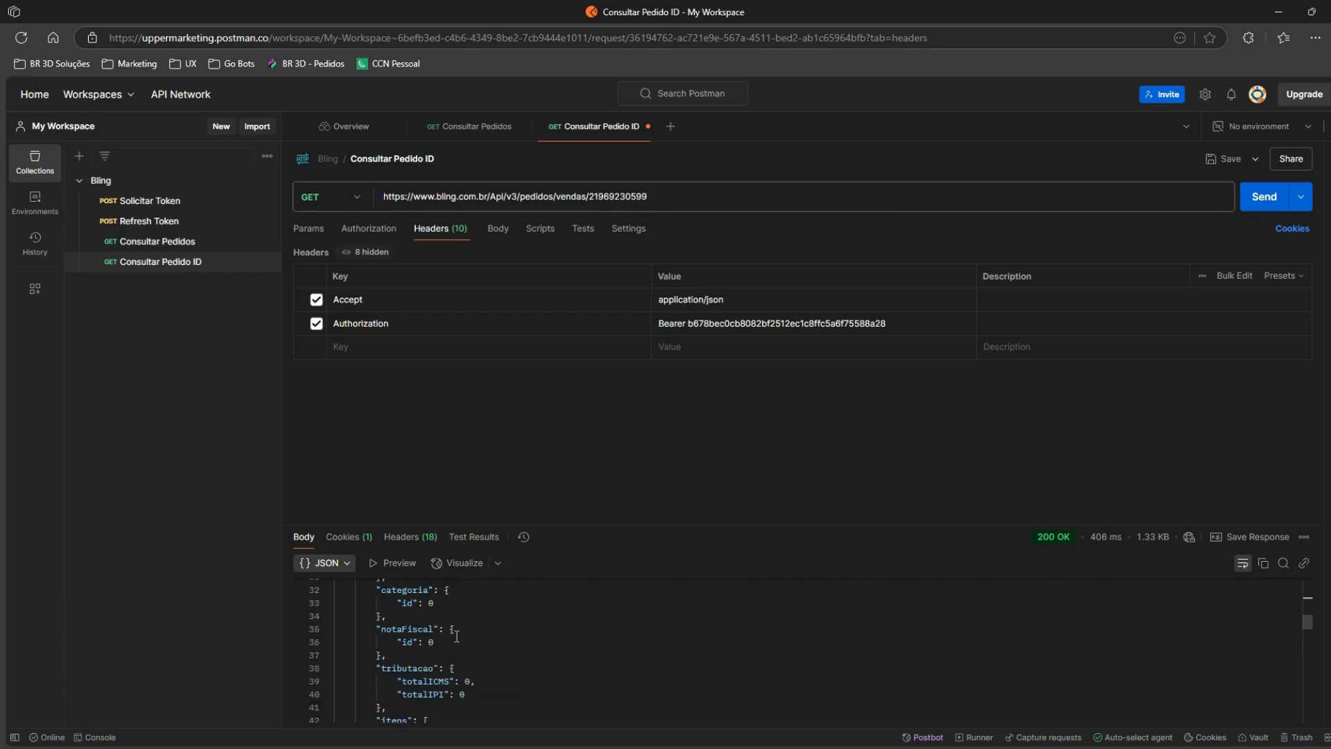
{"action": "scroll", "coordinate": [458, 635], "scroll_direction": "down", "scroll_amount": 2}
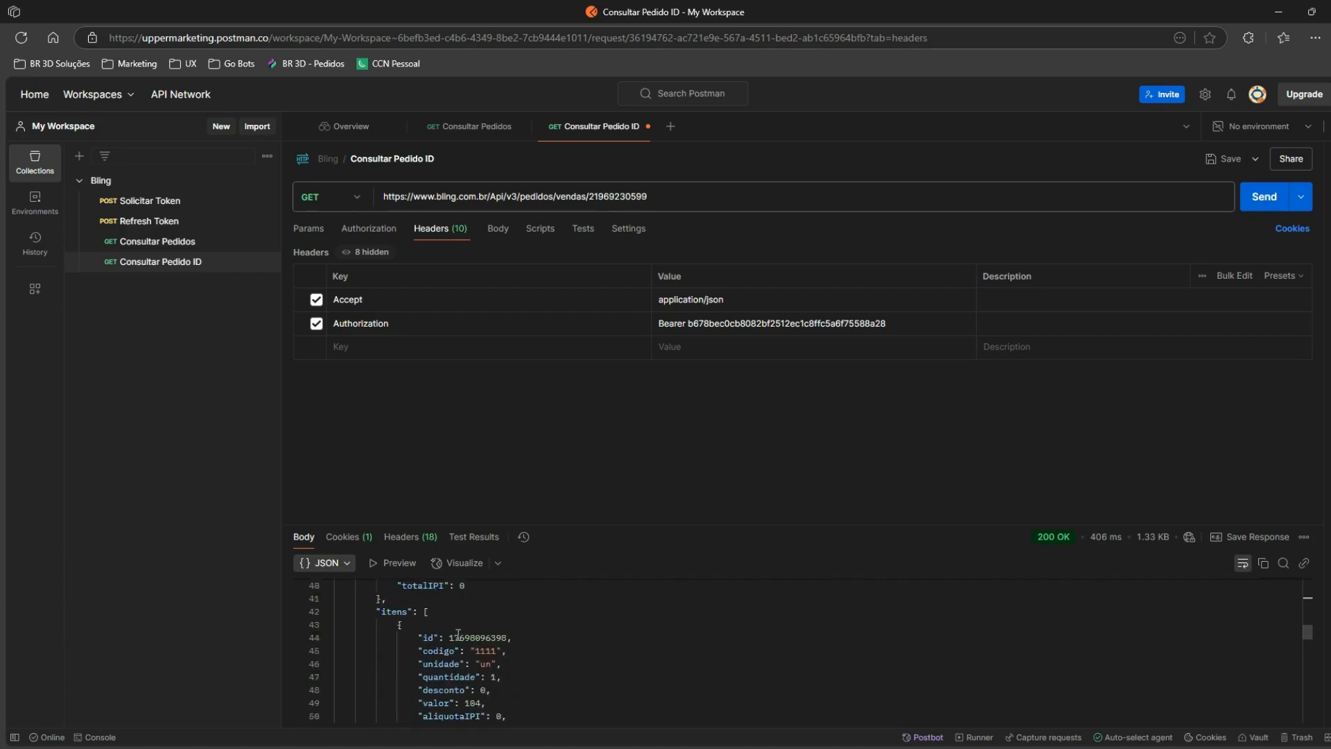
Step: Examine the itens array in the response, including each item's codigo, quantidade, valor, descricao, produto id and comissao
{"action": "double_click", "coordinate": [387, 647]}
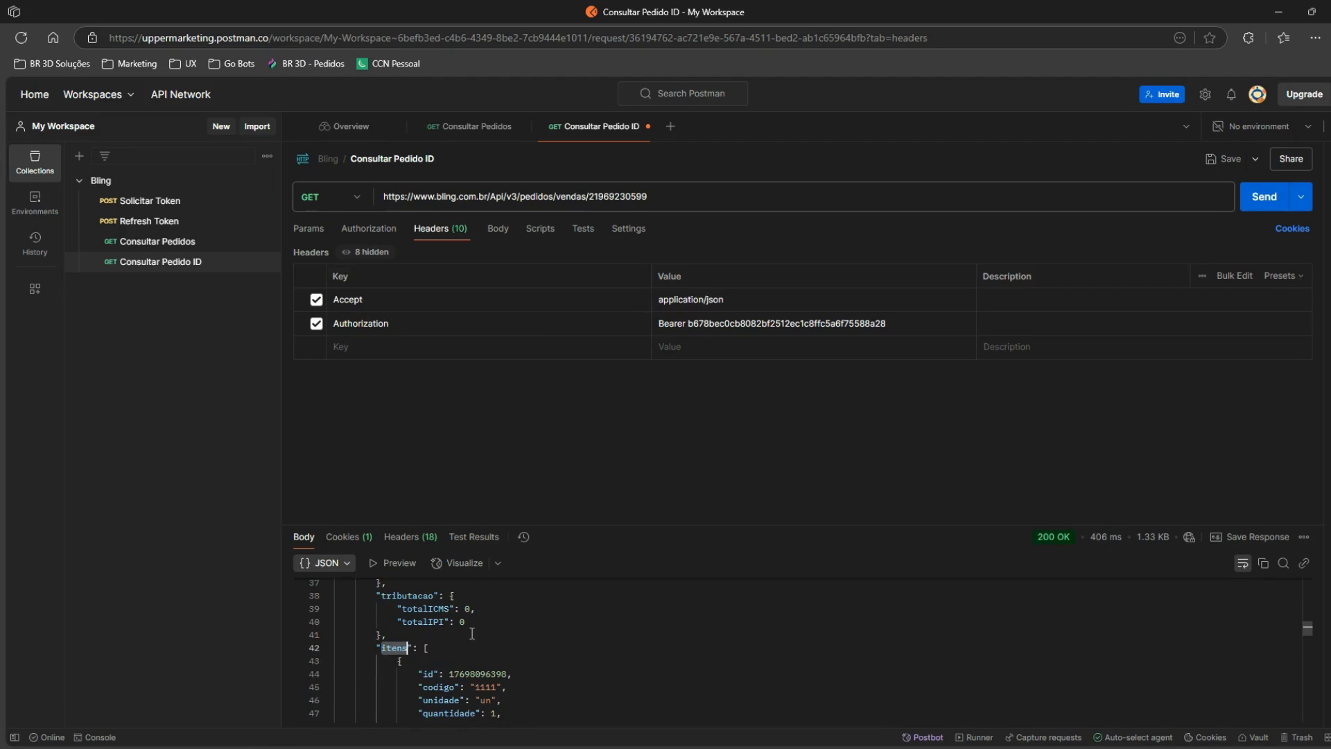
{"action": "scroll", "coordinate": [528, 663], "scroll_direction": "down", "scroll_amount": 3}
{"action": "scroll", "coordinate": [528, 663], "scroll_direction": "up", "scroll_amount": 2}
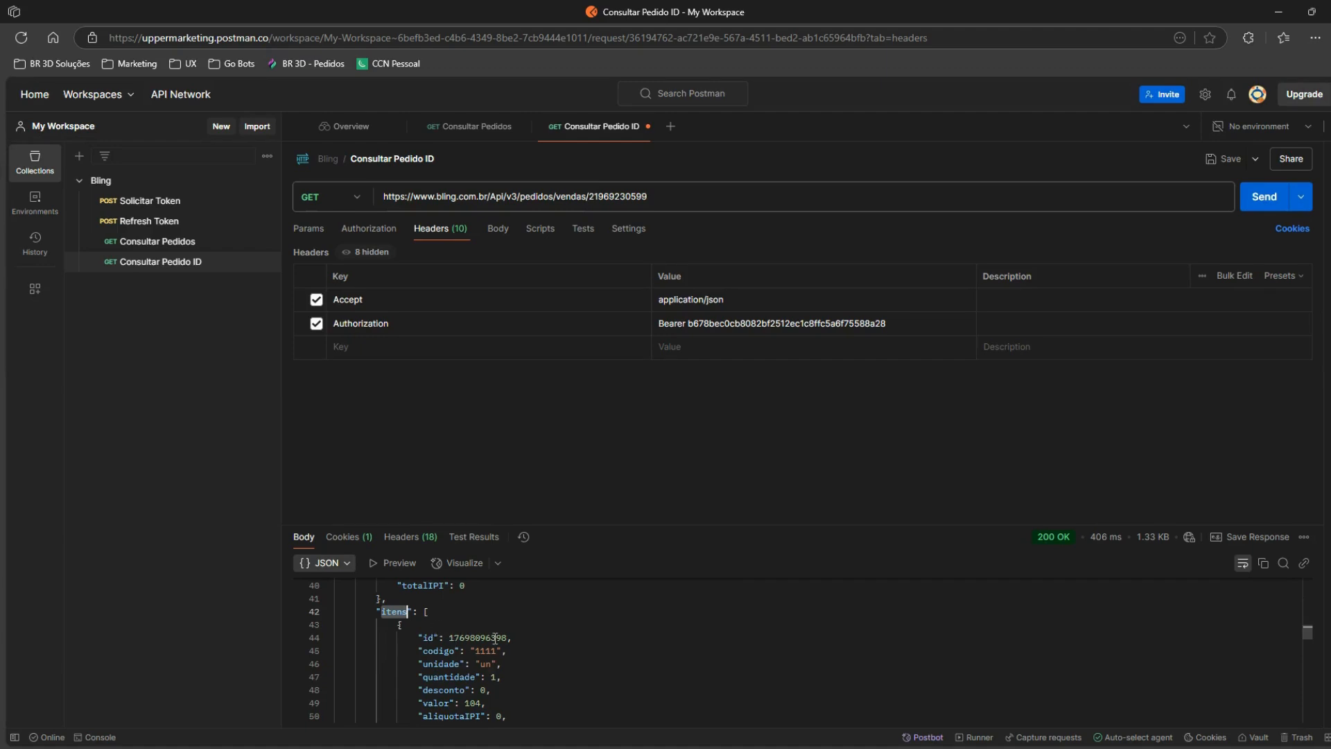
{"action": "scroll", "coordinate": [494, 635], "scroll_direction": "down", "scroll_amount": 1}
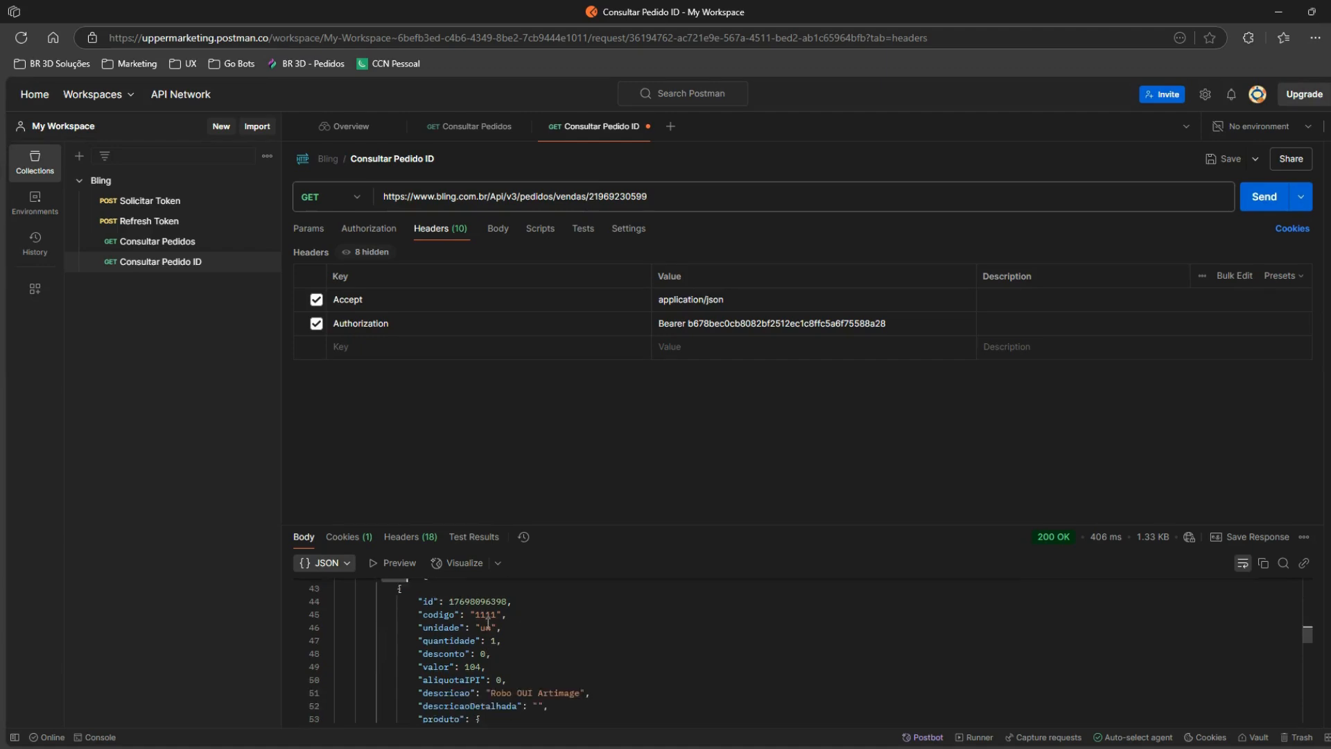
{"action": "scroll", "coordinate": [453, 598], "scroll_direction": "down", "scroll_amount": 1}
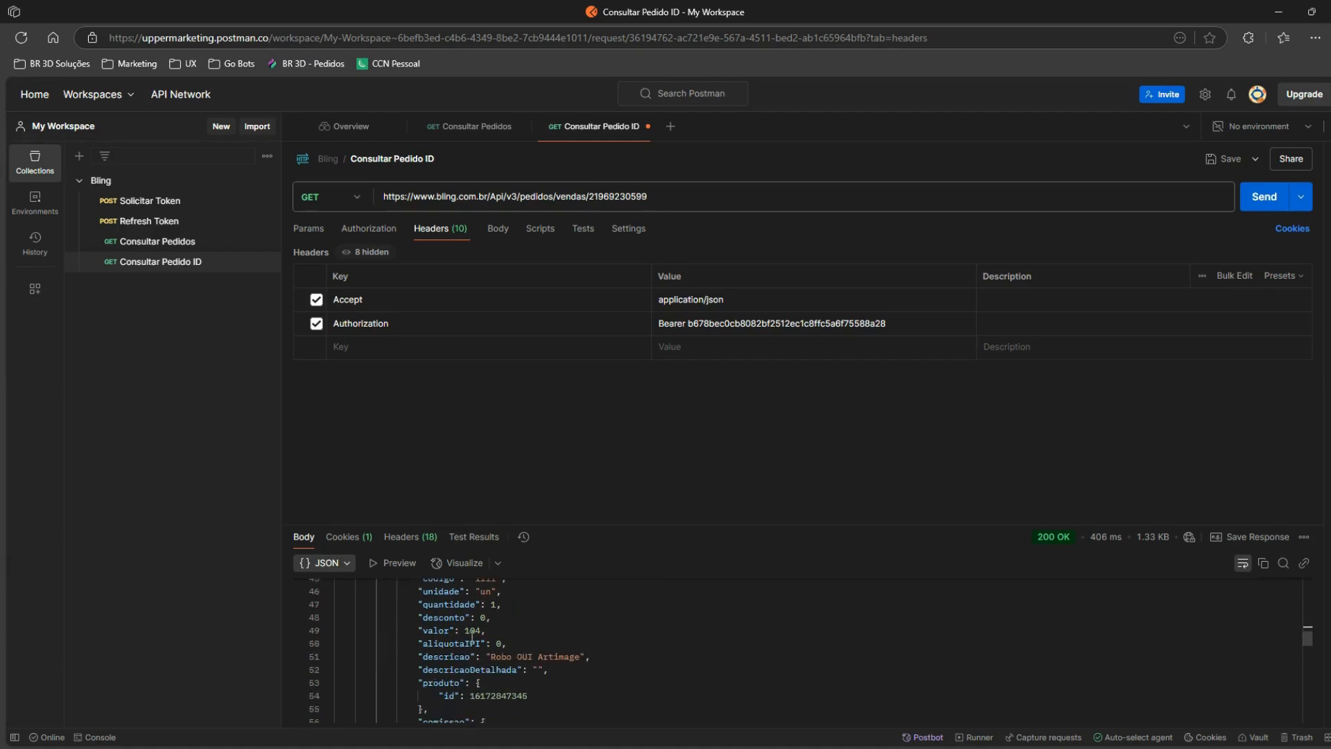
{"action": "scroll", "coordinate": [562, 666], "scroll_direction": "down", "scroll_amount": 1}
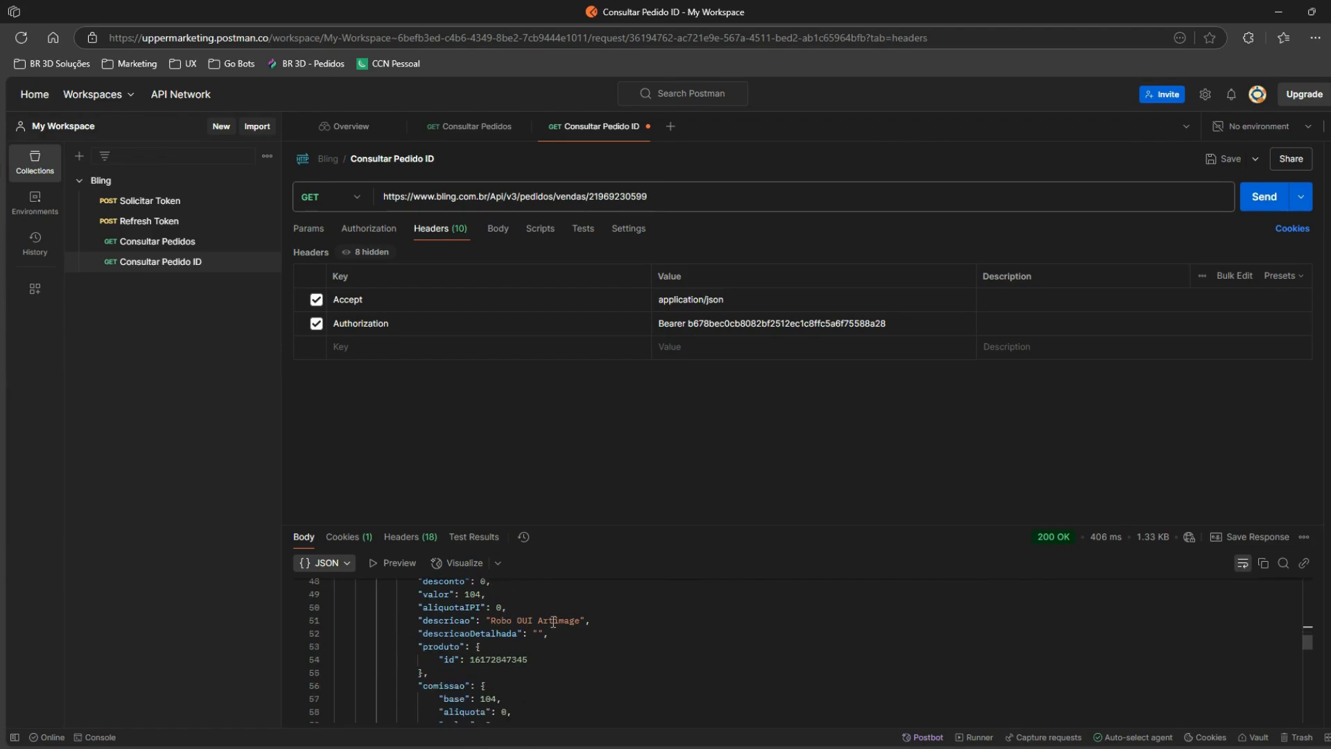
{"action": "double_click", "coordinate": [509, 661]}
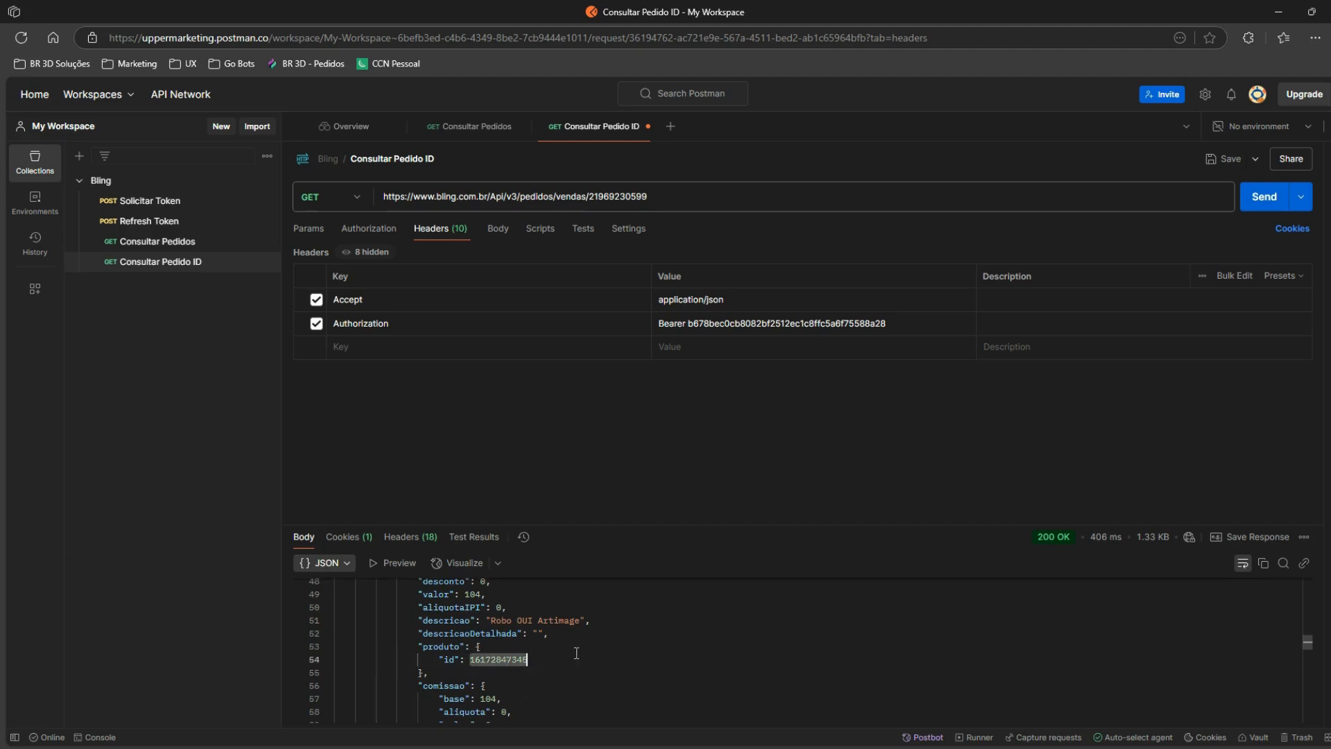
{"action": "scroll", "coordinate": [576, 653], "scroll_direction": "down", "scroll_amount": 1}
{"action": "scroll", "coordinate": [507, 665], "scroll_direction": "down", "scroll_amount": 1}
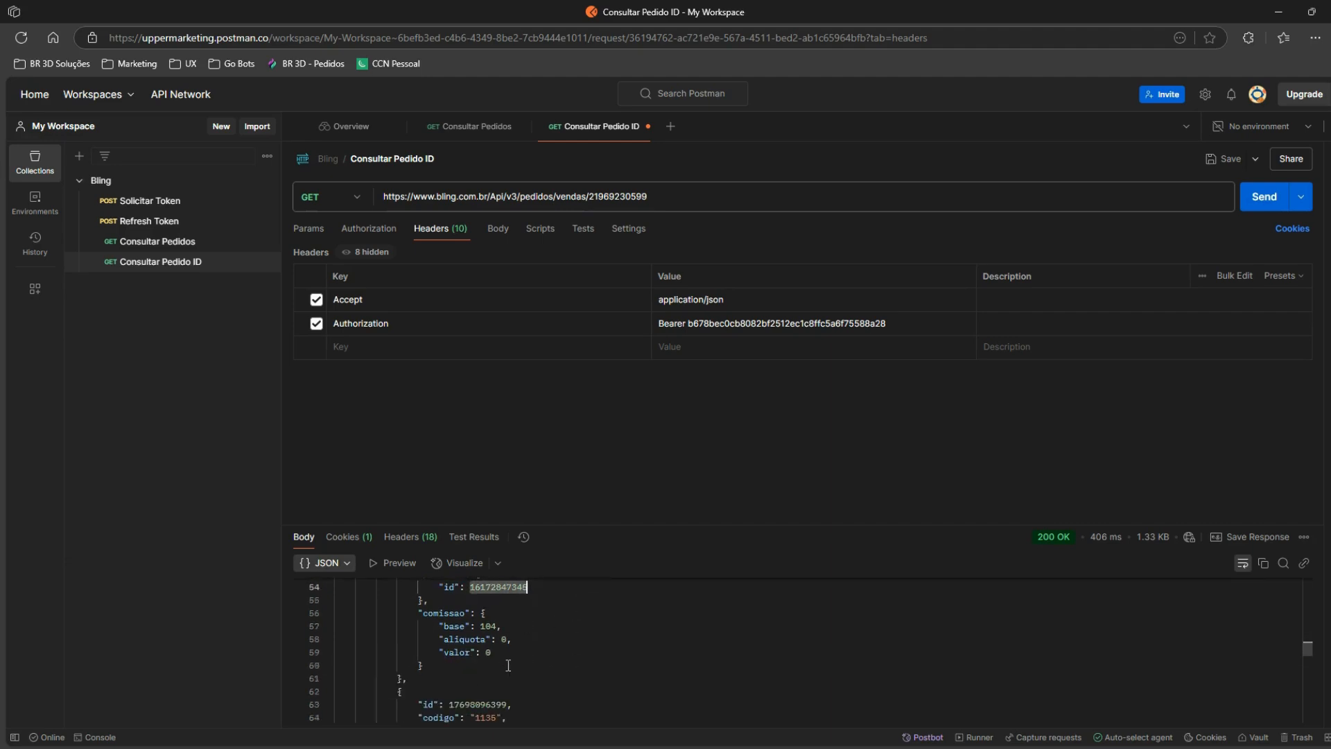
Step: Examine the second entry of the itens array in the response, including its codigo, quantidade, valor, descricao, produto id and comissao
{"action": "scroll", "coordinate": [494, 664], "scroll_direction": "up", "scroll_amount": 1}
{"action": "scroll", "coordinate": [507, 649], "scroll_direction": "down", "scroll_amount": 1}
{"action": "scroll", "coordinate": [496, 643], "scroll_direction": "down", "scroll_amount": 2}
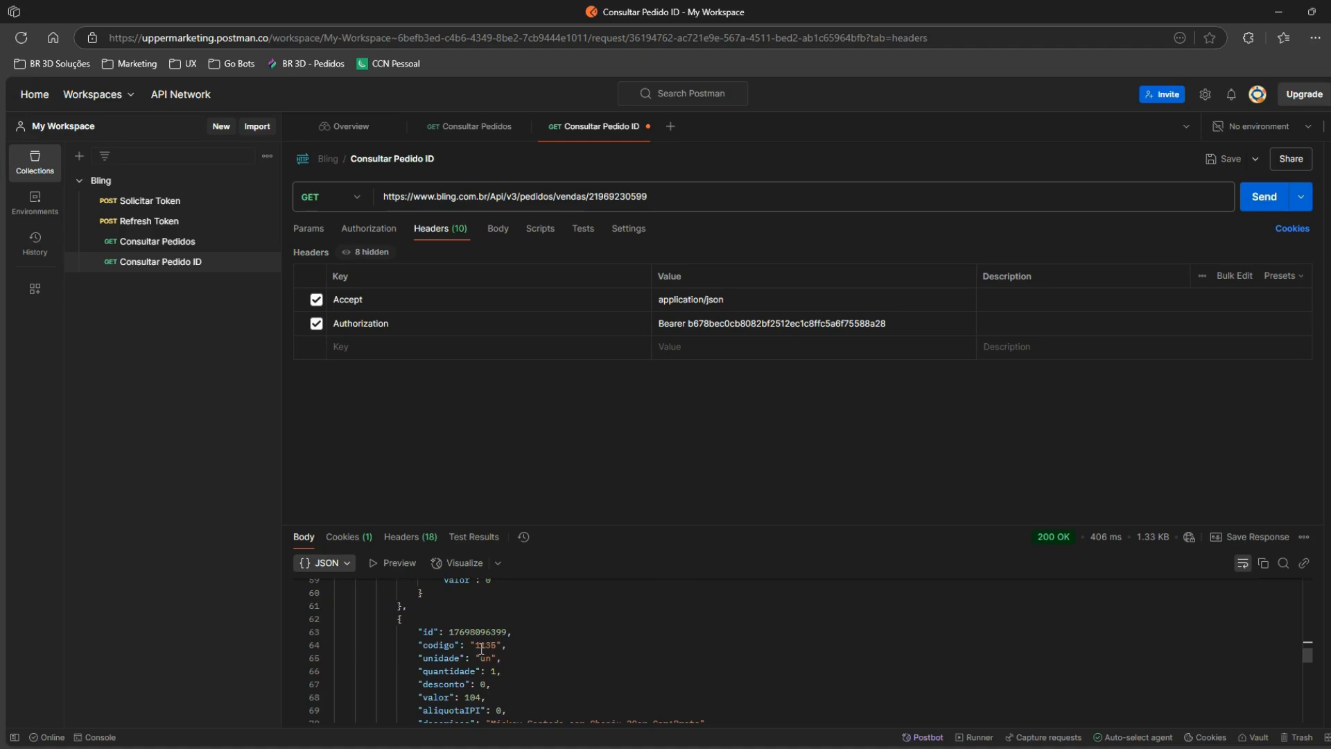
{"action": "scroll", "coordinate": [517, 640], "scroll_direction": "down", "scroll_amount": 2}
{"action": "scroll", "coordinate": [570, 648], "scroll_direction": "down", "scroll_amount": 1}
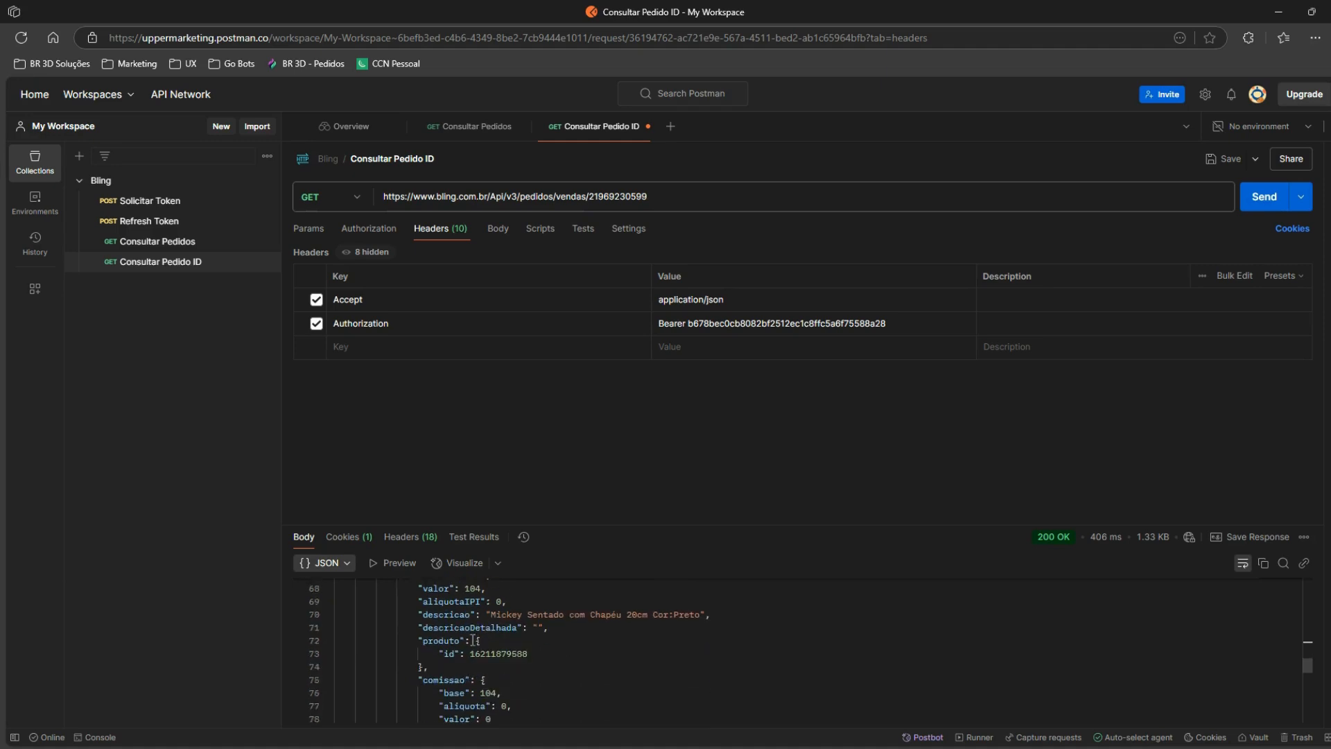
{"action": "double_click", "coordinate": [502, 653]}
{"action": "scroll", "coordinate": [707, 633], "scroll_direction": "down", "scroll_amount": 1}
{"action": "scroll", "coordinate": [712, 633], "scroll_direction": "down", "scroll_amount": 2}
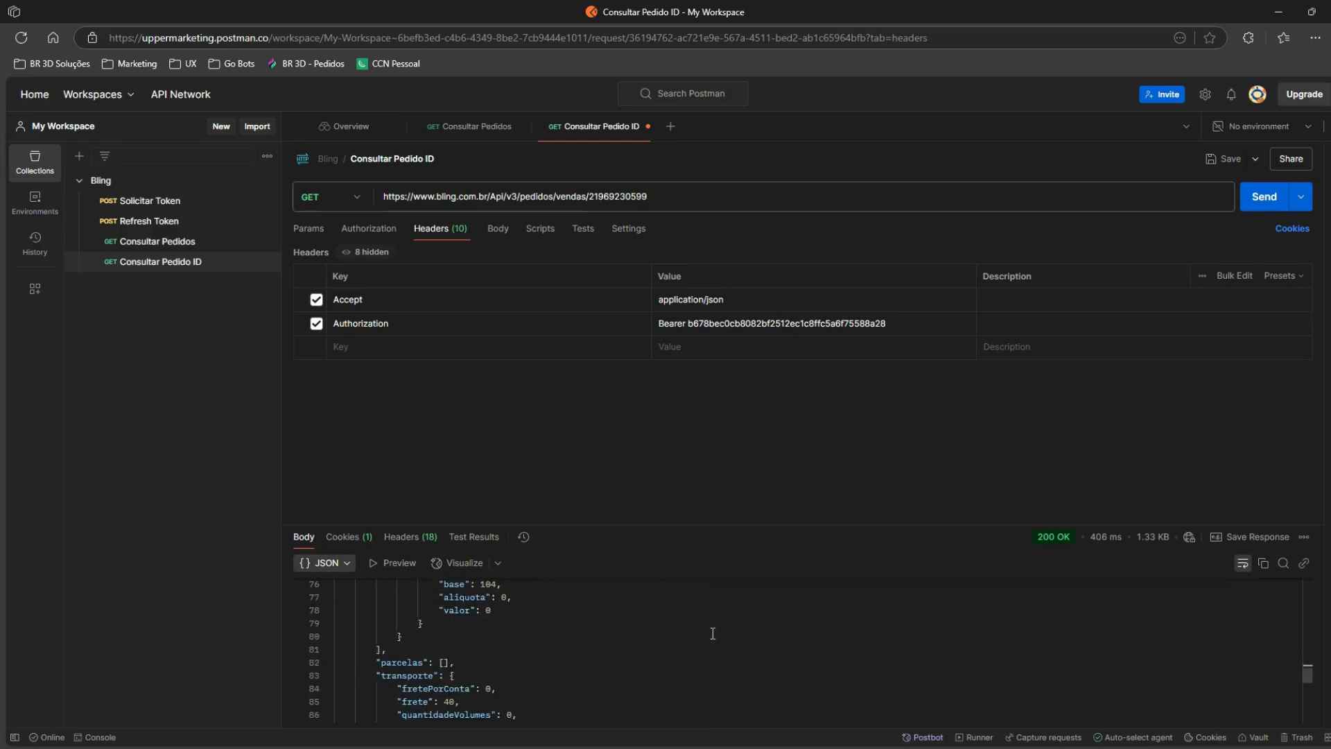
Step: Examine the remaining response sections: parcelas, transporte with its contato and etiqueta, volumes, vendedor, intermediador and taxas
{"action": "scroll", "coordinate": [467, 667], "scroll_direction": "down", "scroll_amount": 1}
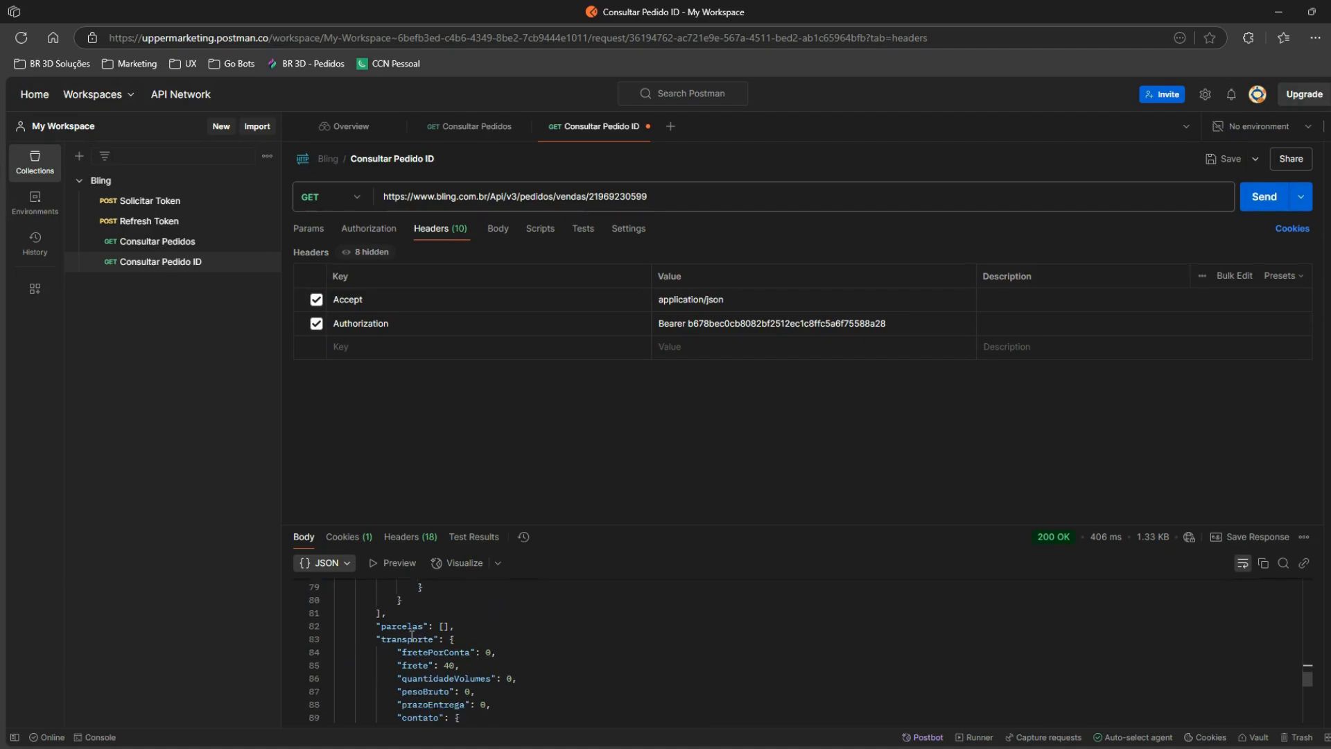
{"action": "scroll", "coordinate": [458, 643], "scroll_direction": "down", "scroll_amount": 2}
{"action": "scroll", "coordinate": [454, 645], "scroll_direction": "down", "scroll_amount": 2}
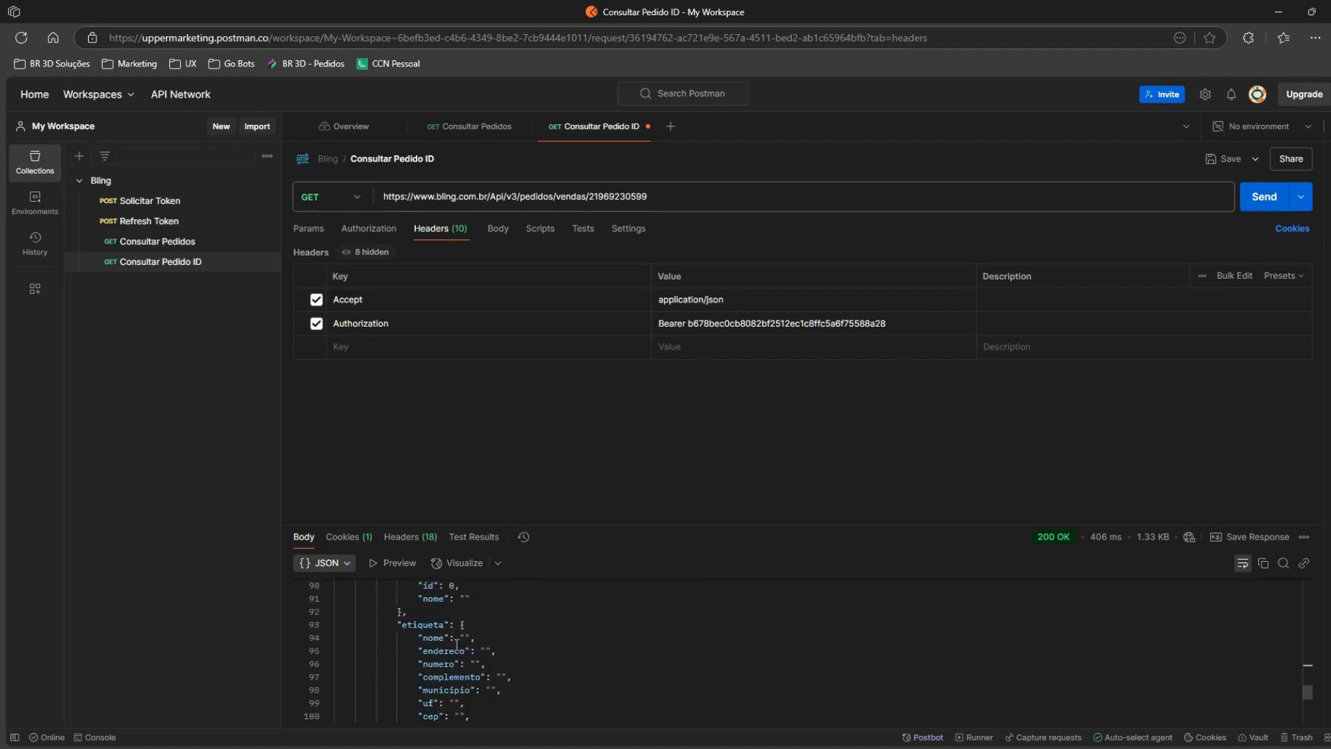
{"action": "scroll", "coordinate": [470, 645], "scroll_direction": "down", "scroll_amount": 1}
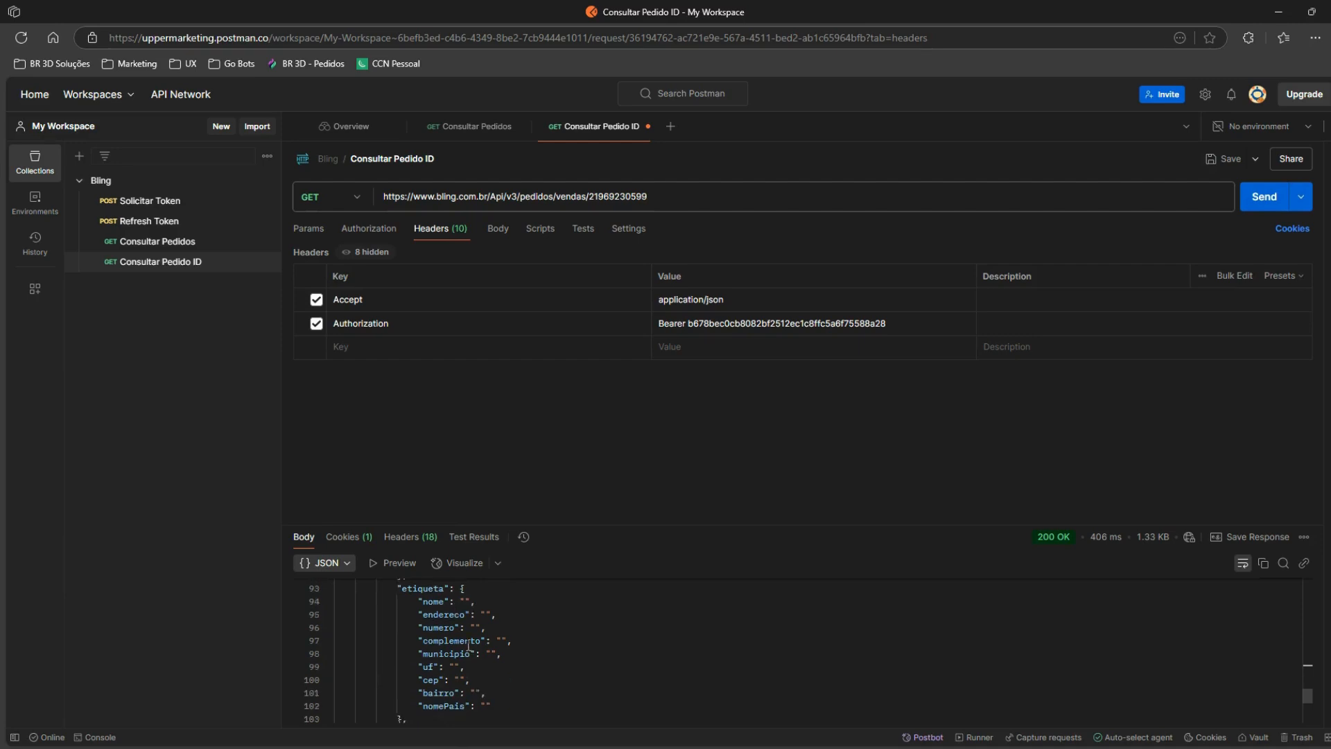
{"action": "scroll", "coordinate": [492, 642], "scroll_direction": "down", "scroll_amount": 5}
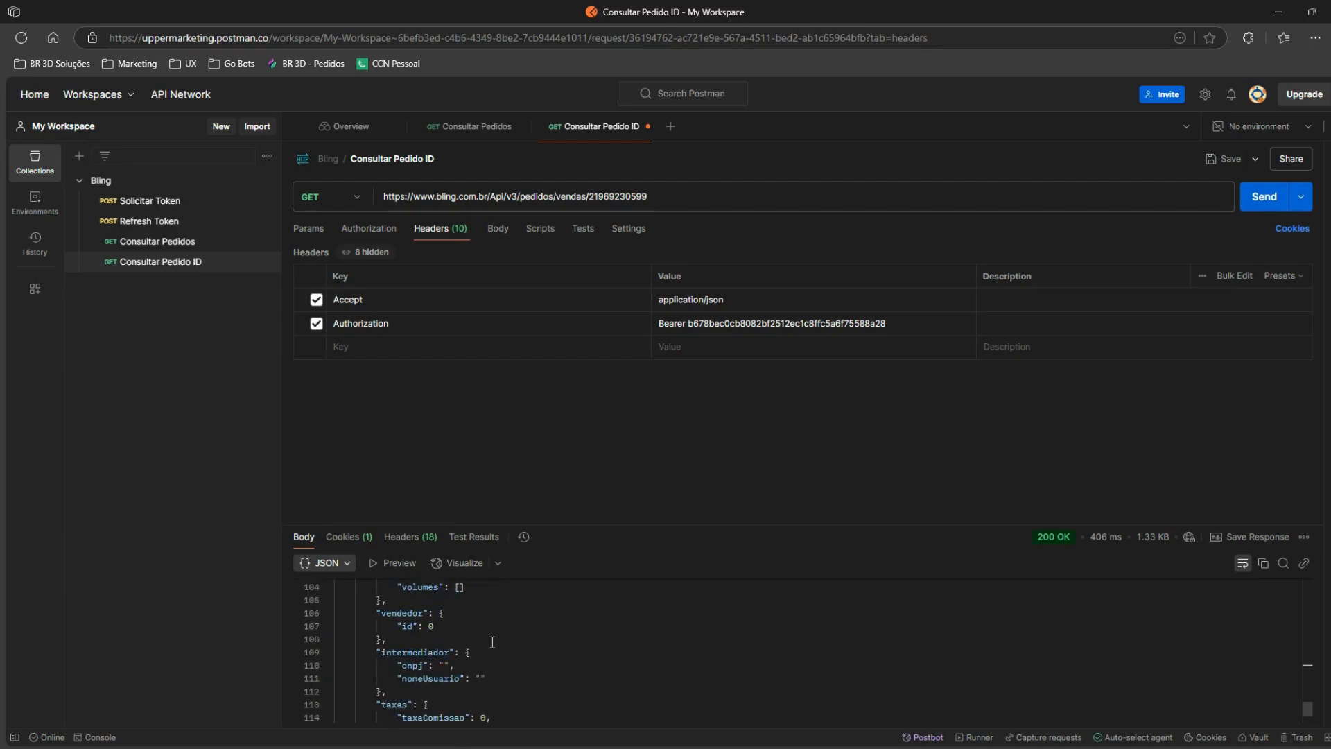
{"action": "scroll", "coordinate": [492, 642], "scroll_direction": "down", "scroll_amount": 1}
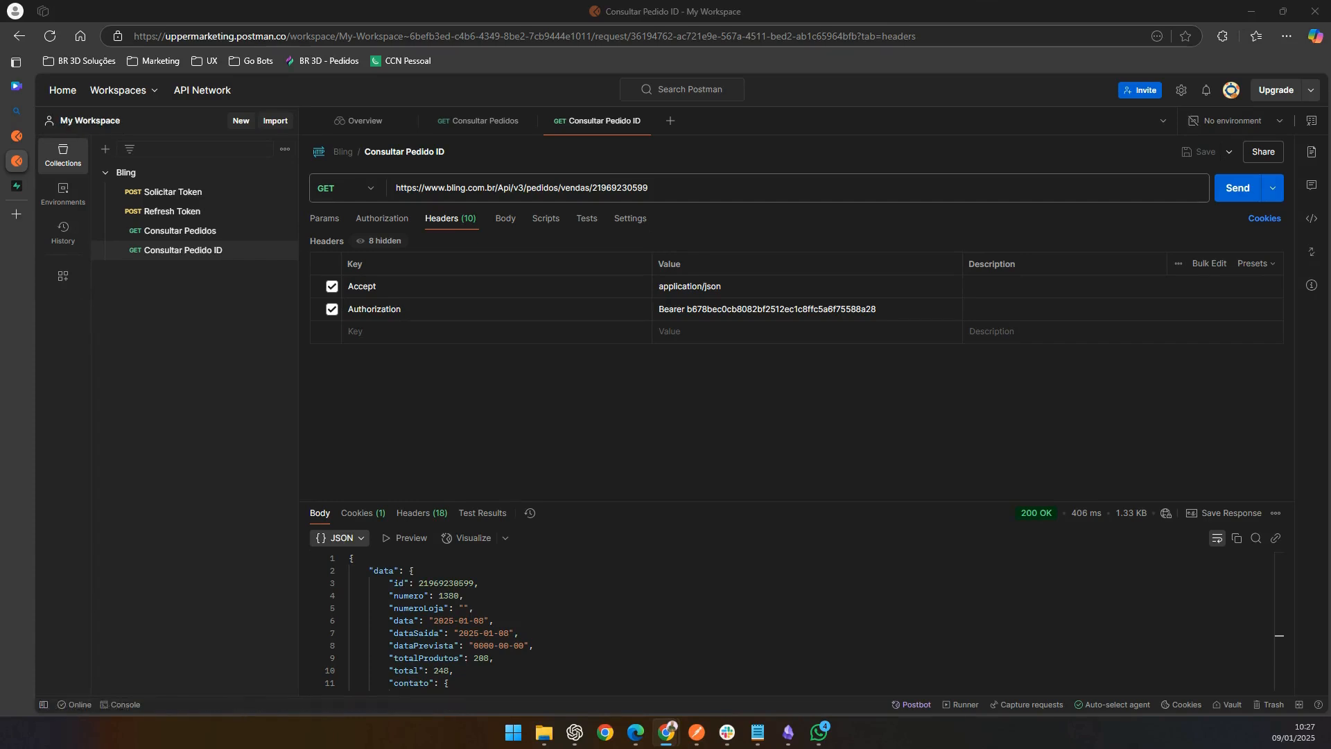
Step: Load the n8n workflow overview filtered by the Bling tag in a new browser tab and open the Pedidos workflow
{"action": "left_click", "coordinate": [19, 212]}
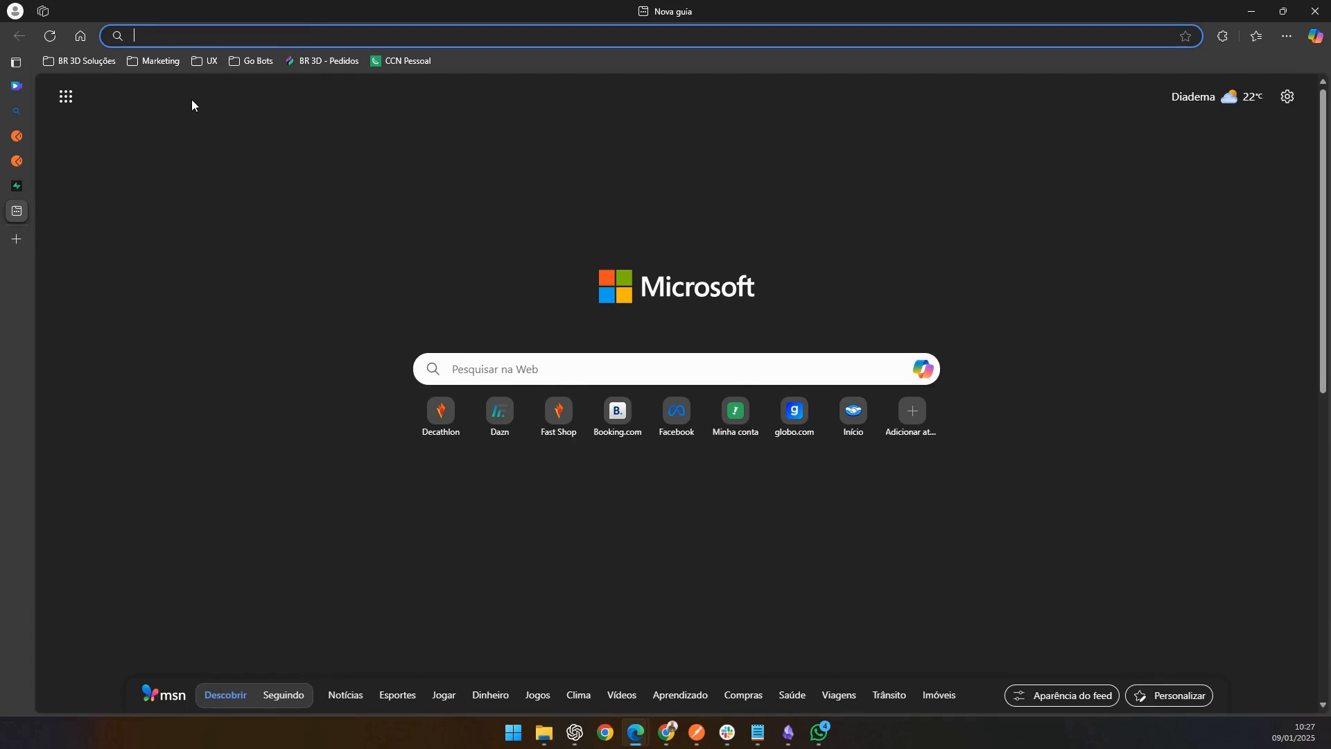
{"action": "type", "text": "https://flows.impressao3dpertodemim.com.br/home/workflows?tags=dtBrFeXAH7Jip6M0"}
{"action": "key", "text": "Return"}
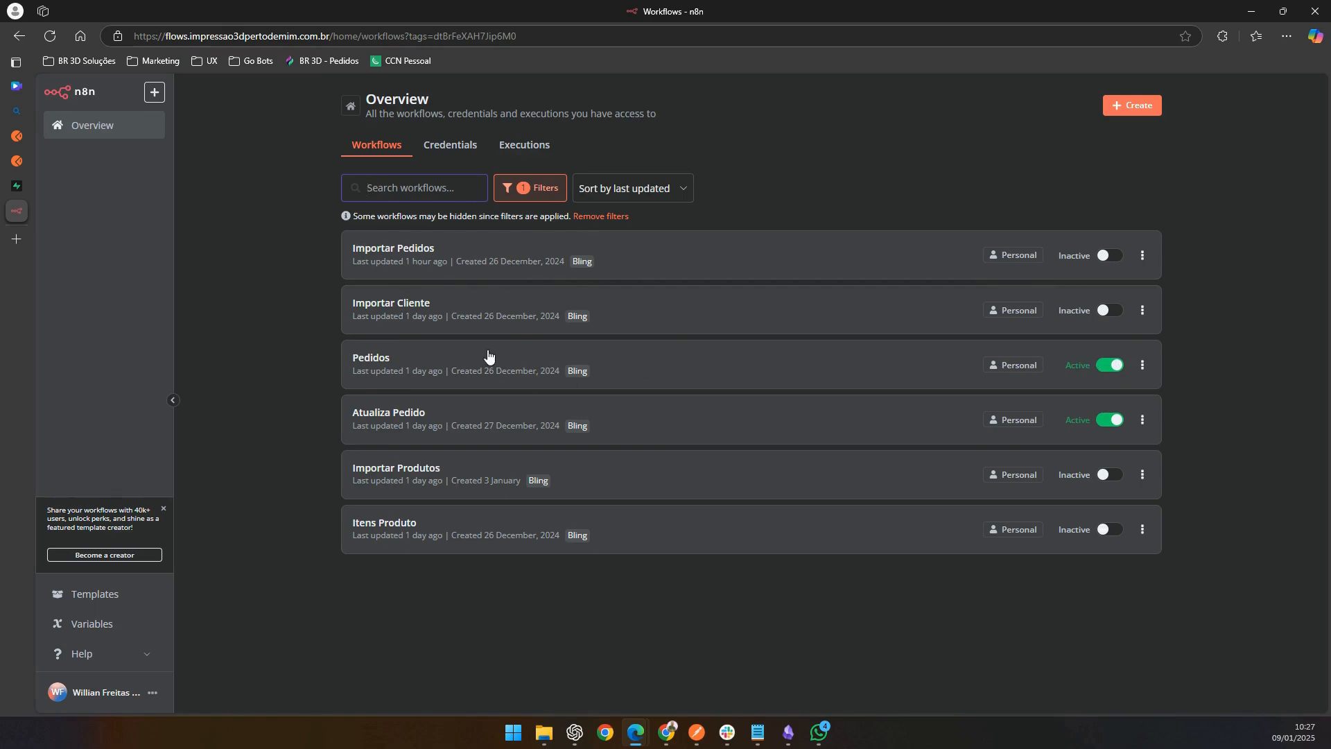
{"action": "left_click", "coordinate": [455, 361]}
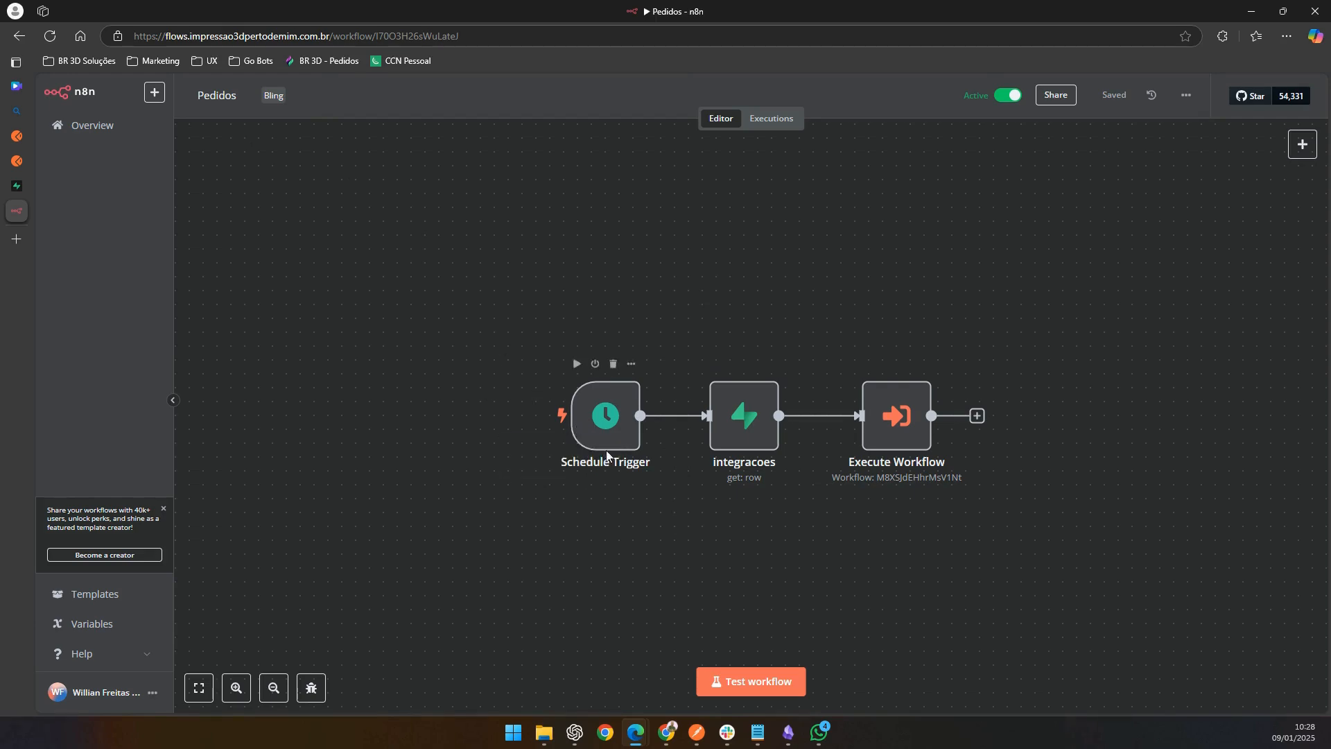
Step: Review the Schedule Trigger node's trigger rules and available interval units, then return to the canvas without changing them
{"action": "double_click", "coordinate": [587, 422]}
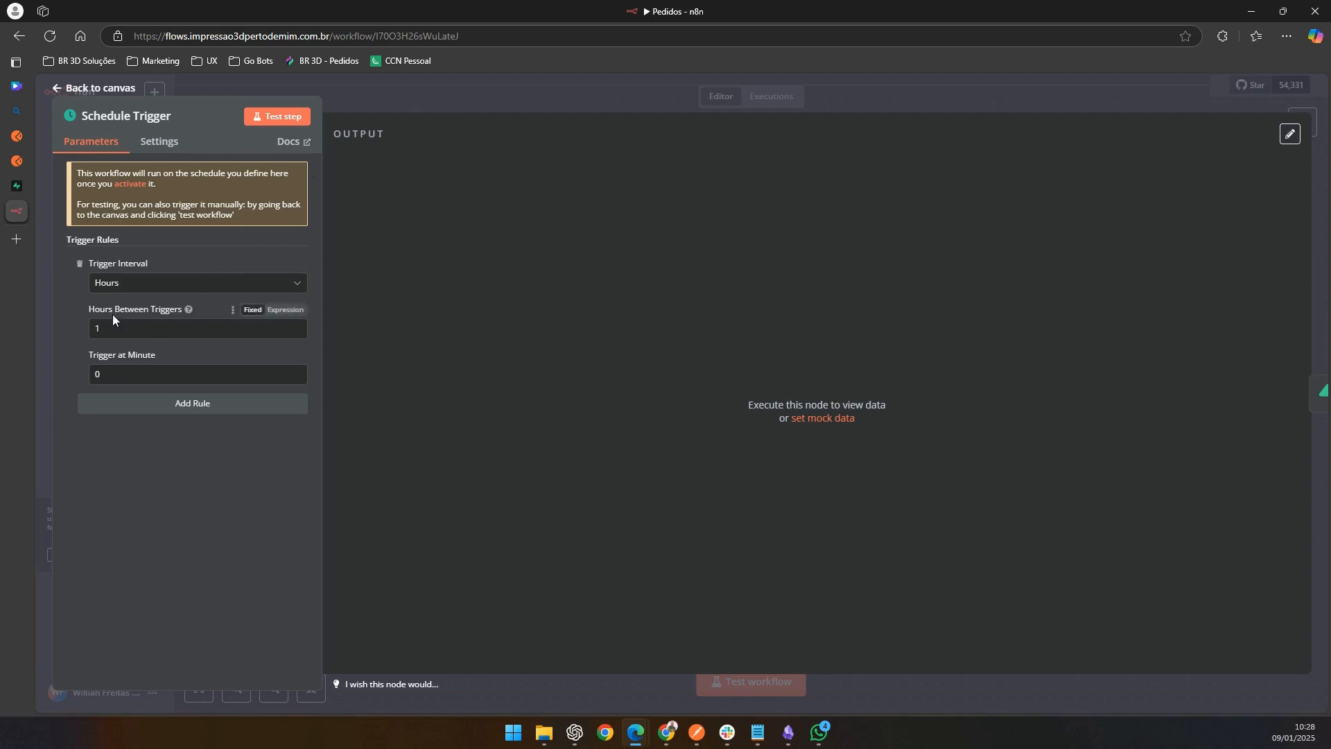
{"action": "left_click", "coordinate": [132, 284]}
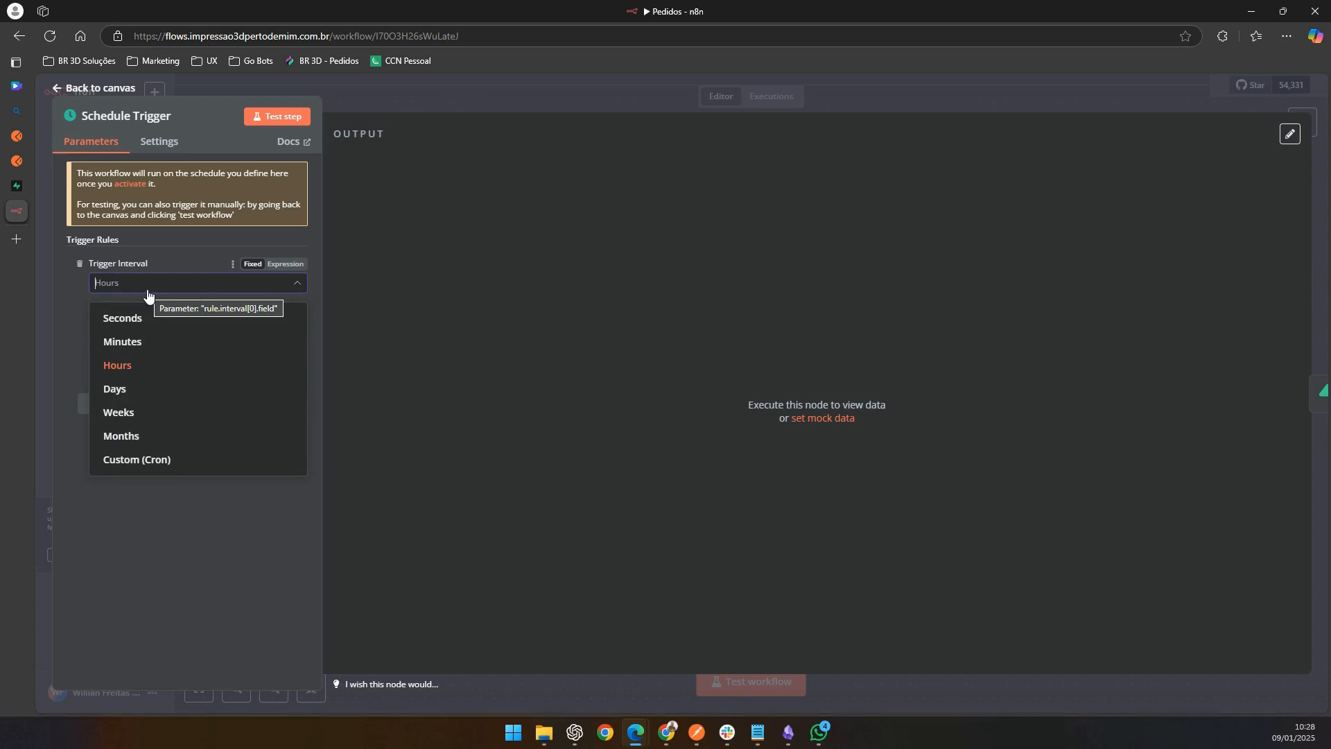
{"action": "left_click", "coordinate": [364, 107]}
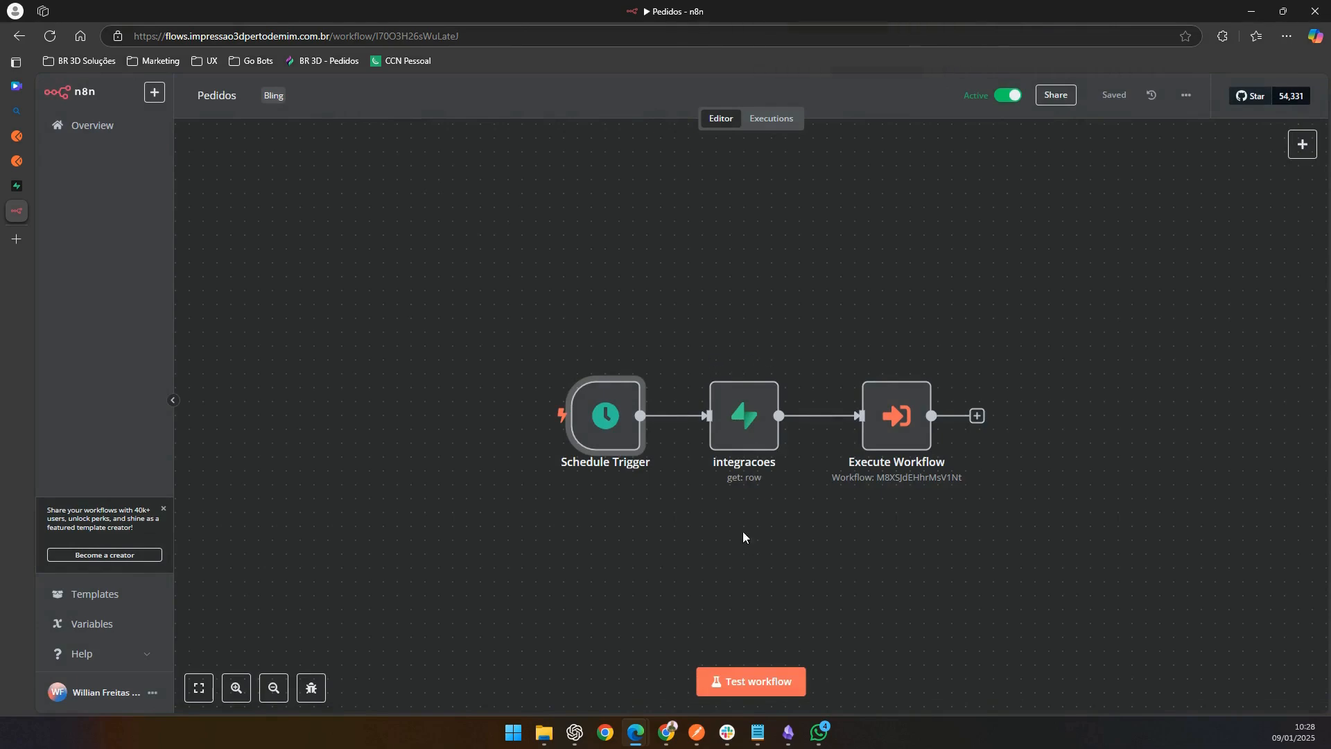
Step: Review the integracoes node's Supabase row lookup and compare it with the integracoes table in Supabase, then return to the n8n canvas
{"action": "left_click_drag", "start_coordinate": [602, 521], "coordinate": [487, 491]}
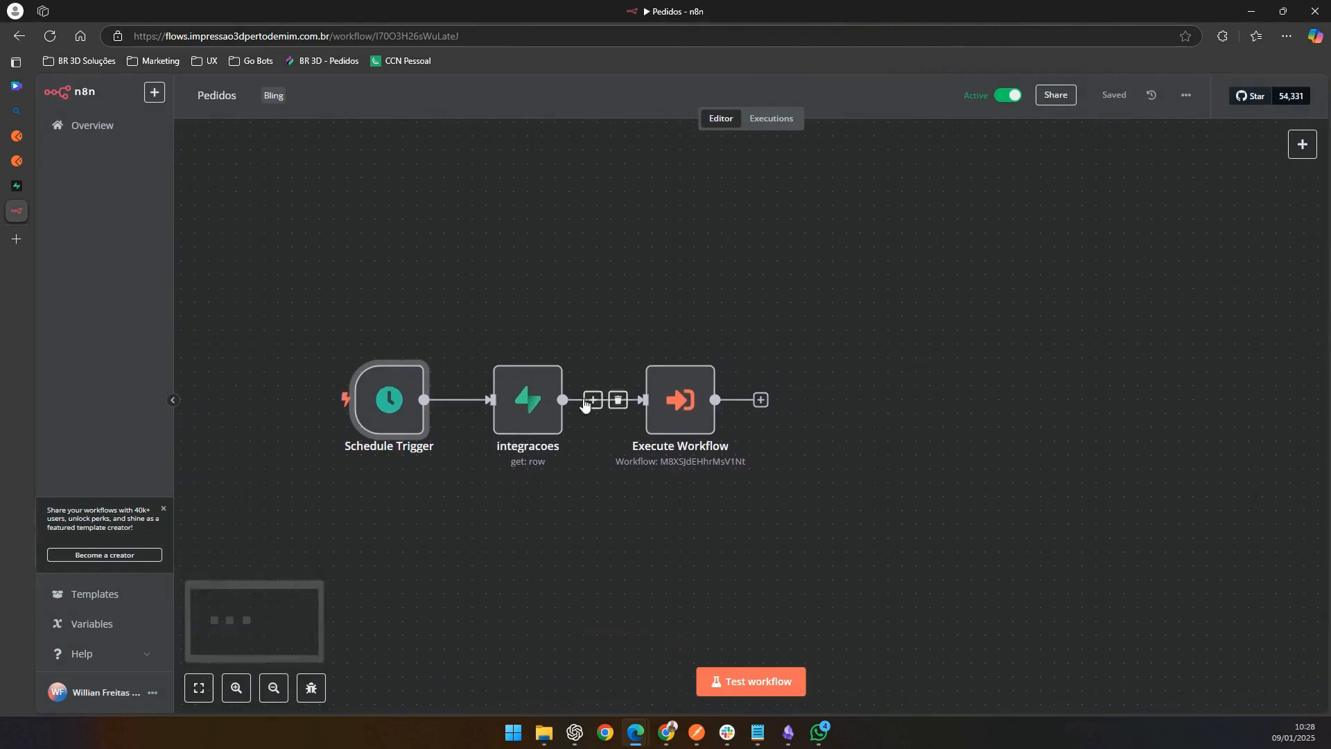
{"action": "left_click", "coordinate": [529, 392]}
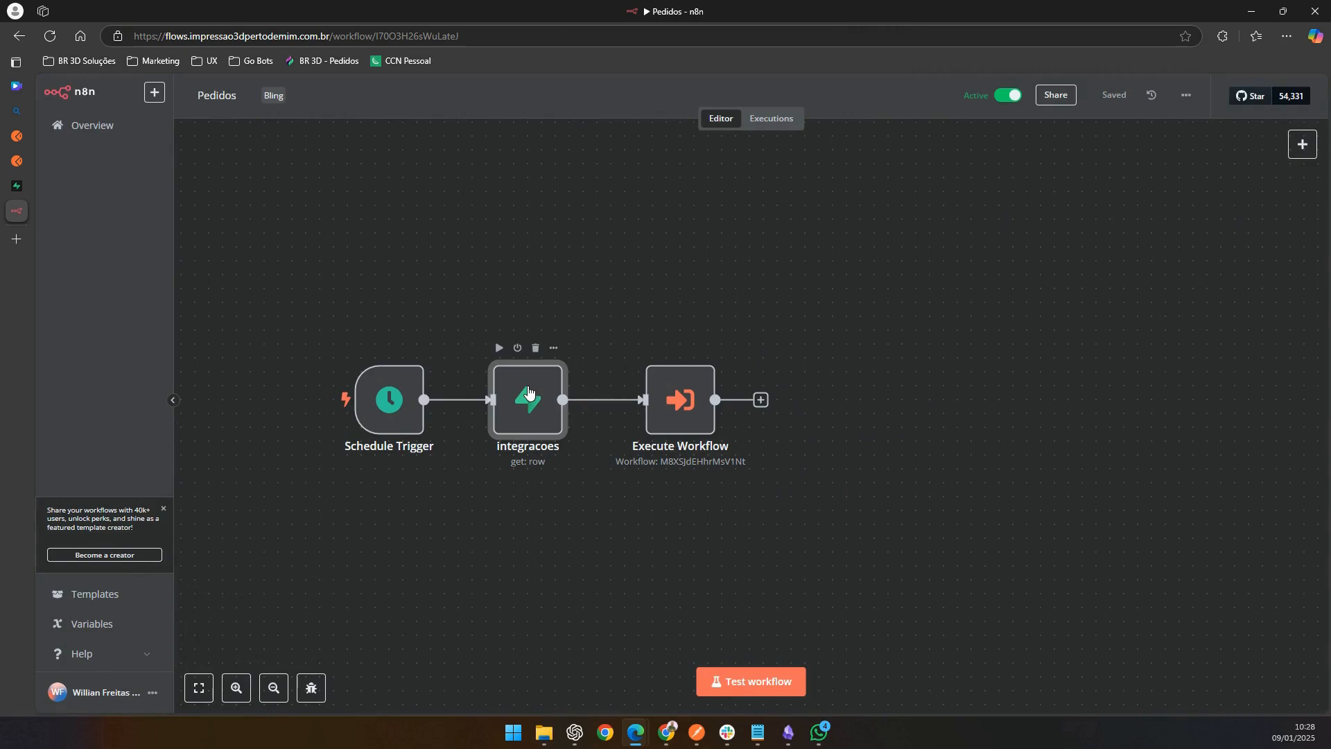
{"action": "double_click", "coordinate": [528, 393]}
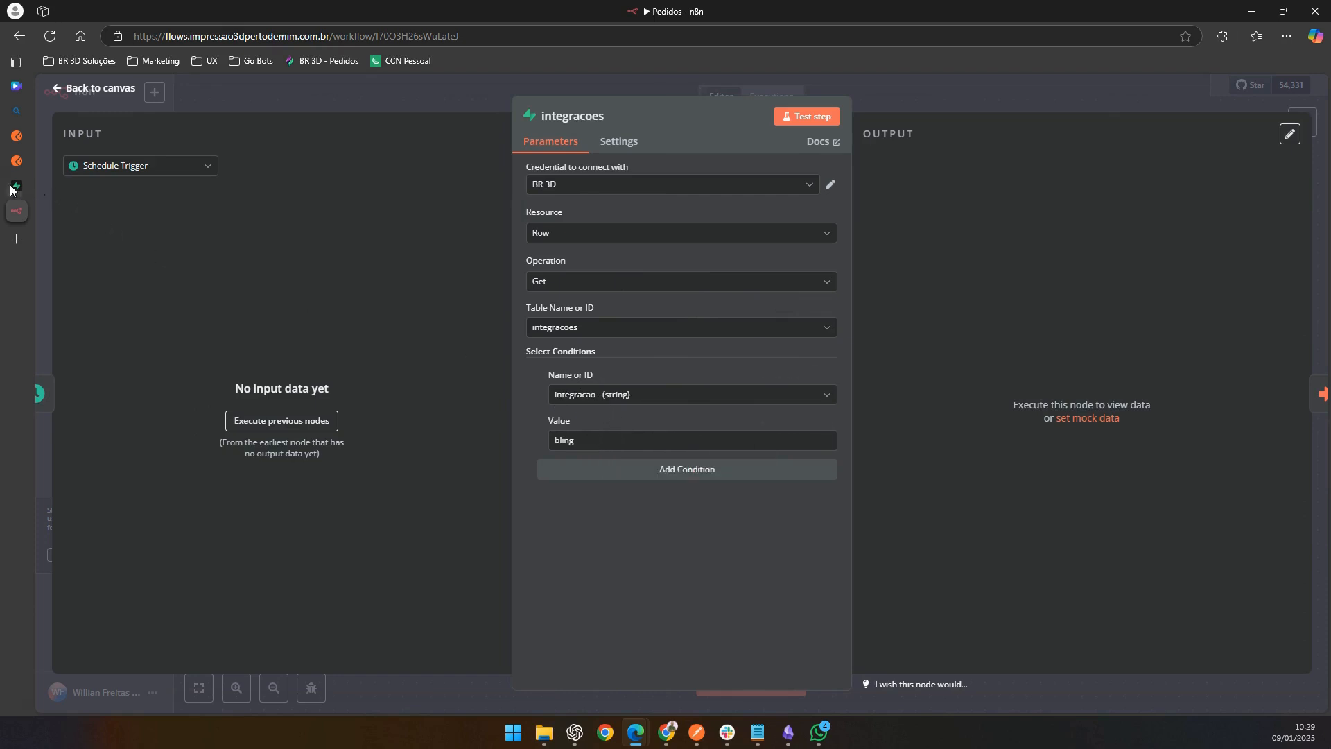
{"action": "left_click", "coordinate": [87, 246]}
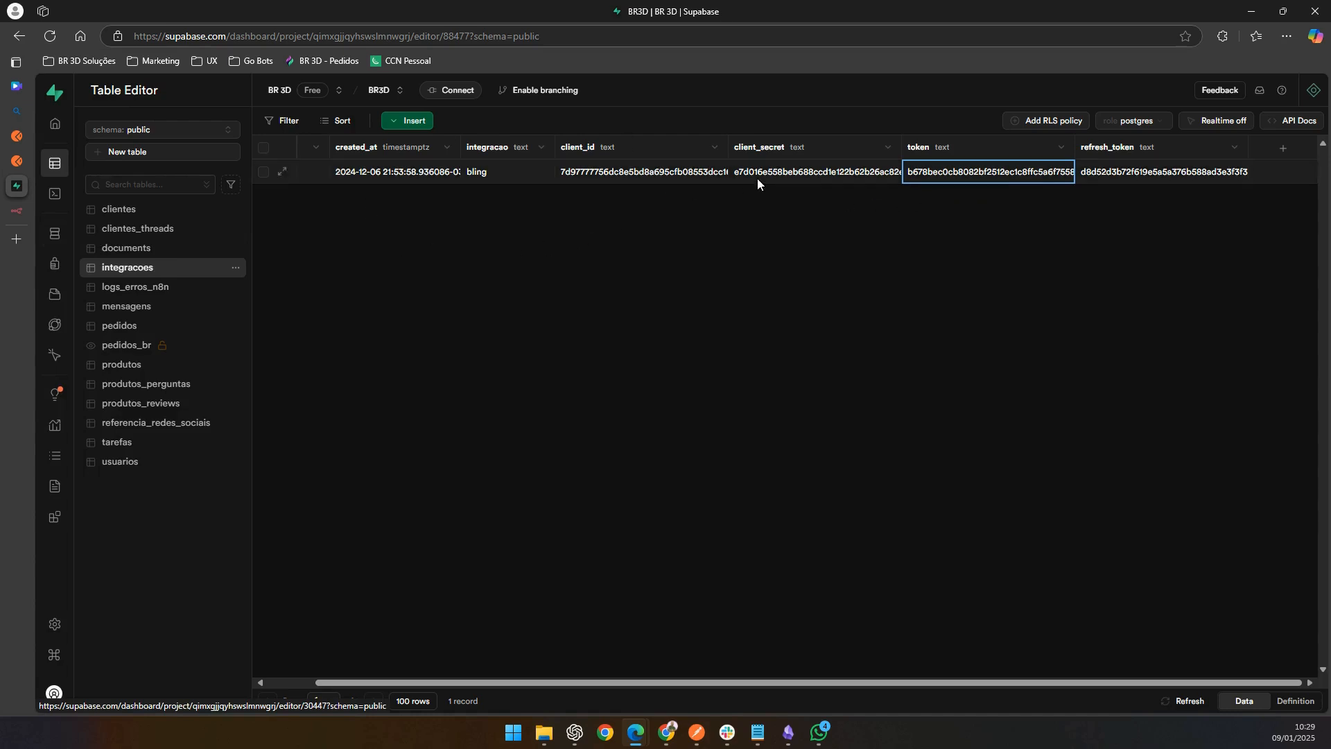
{"action": "left_click", "coordinate": [16, 211]}
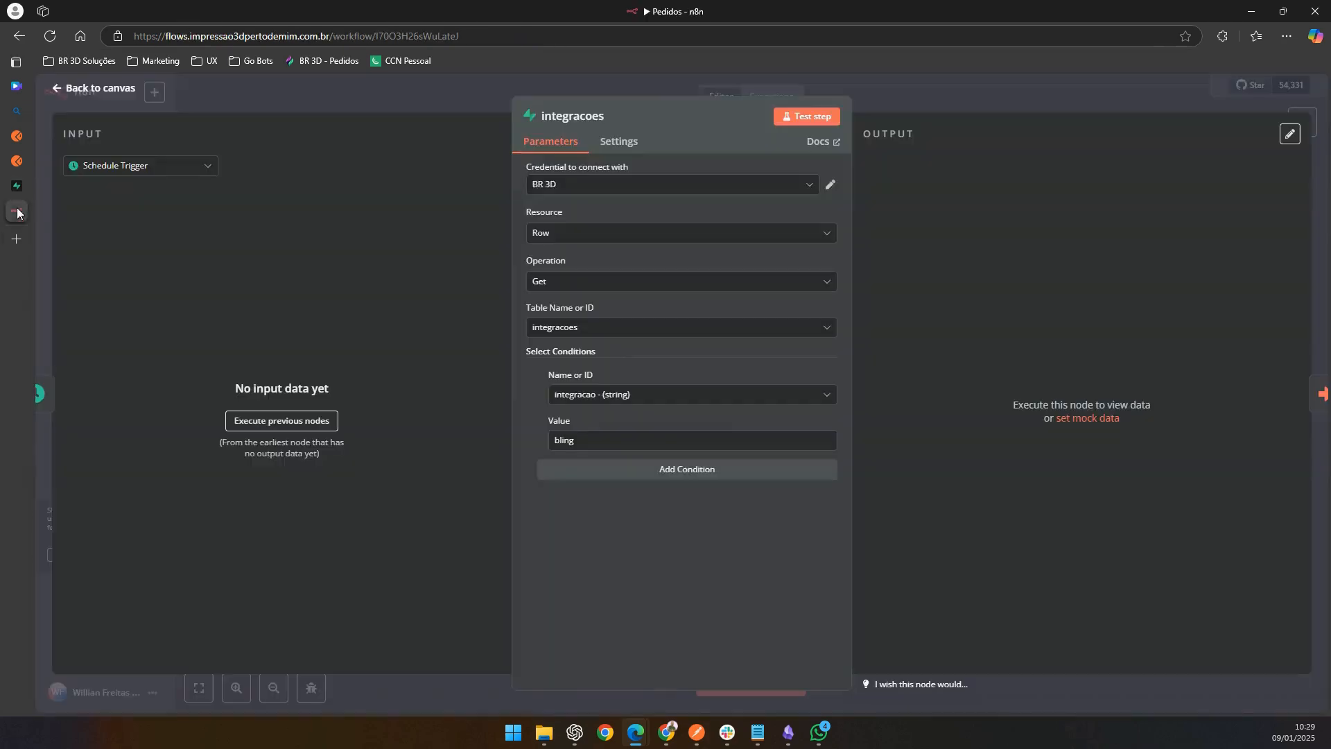
{"action": "left_click", "coordinate": [900, 104]}
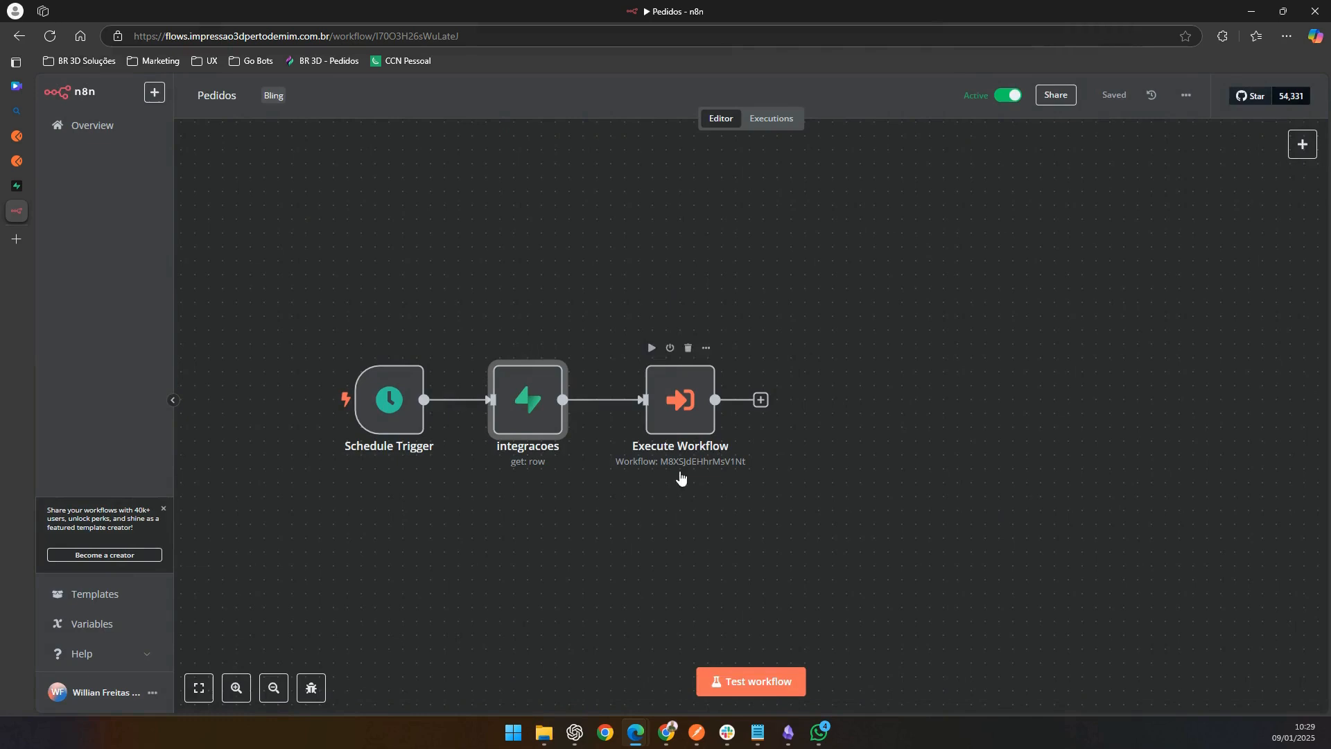
Step: Switch to the other browser window, review the Pedidos Bling workflow with its empresas and Loop Over Items nodes, and return to the Pedidos workflow
{"action": "left_click_drag", "start_coordinate": [650, 507], "coordinate": [761, 511]}
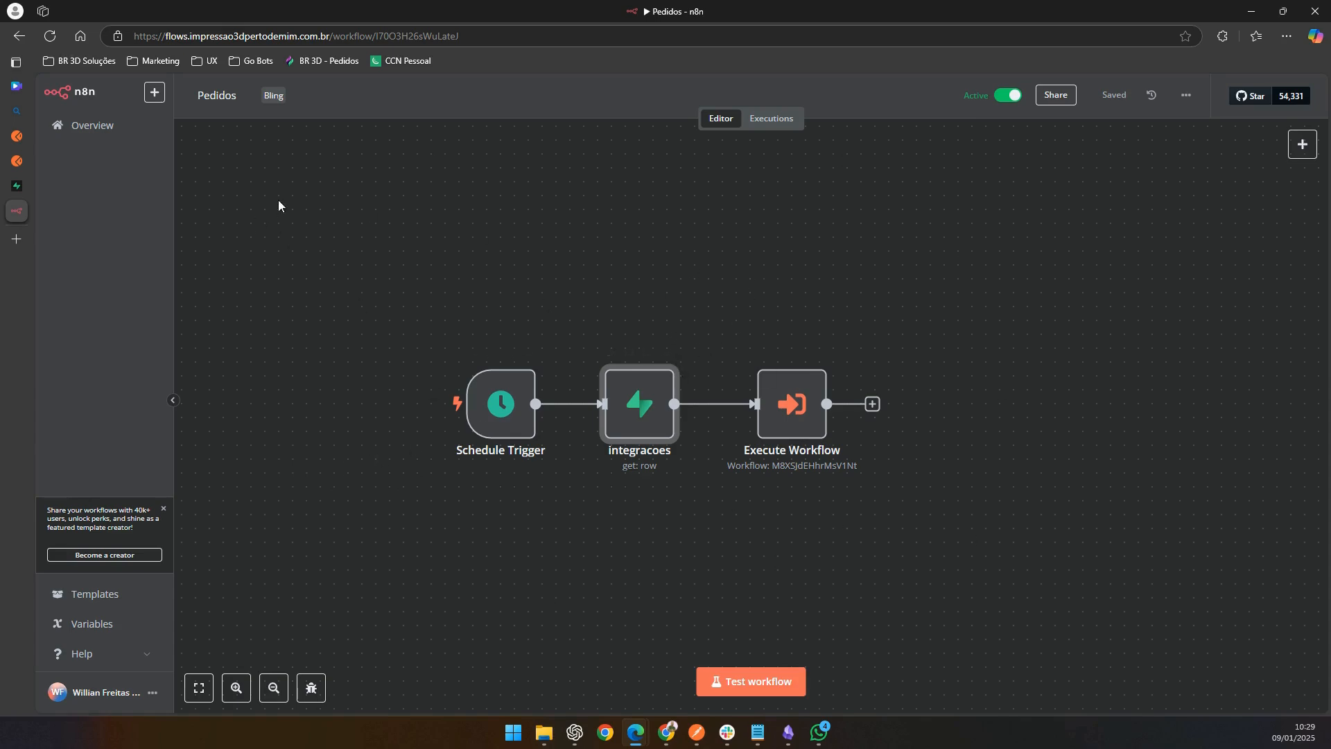
{"action": "key", "text": "alt+Tab"}
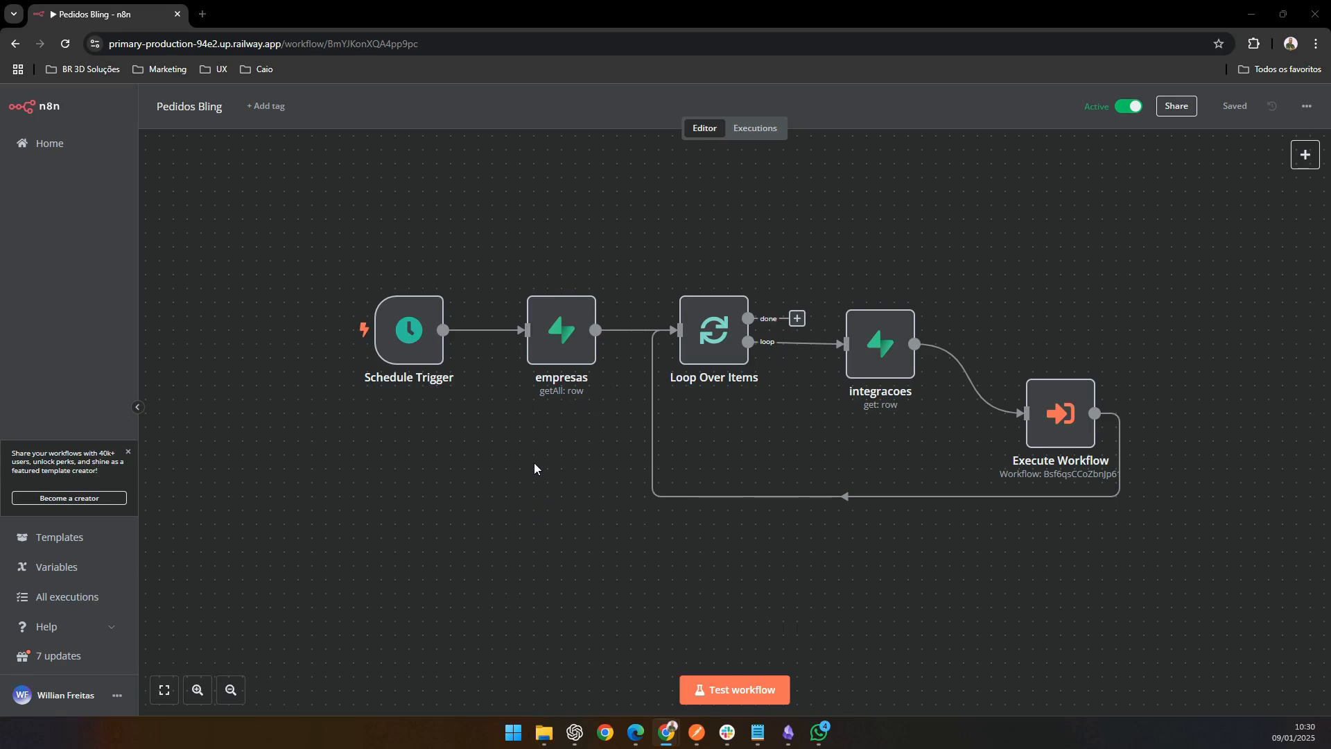
{"action": "mouse_move", "coordinate": [561, 371]}
{"action": "mouse_move", "coordinate": [545, 337]}
{"action": "mouse_move", "coordinate": [748, 309]}
{"action": "double_click", "coordinate": [707, 338]}
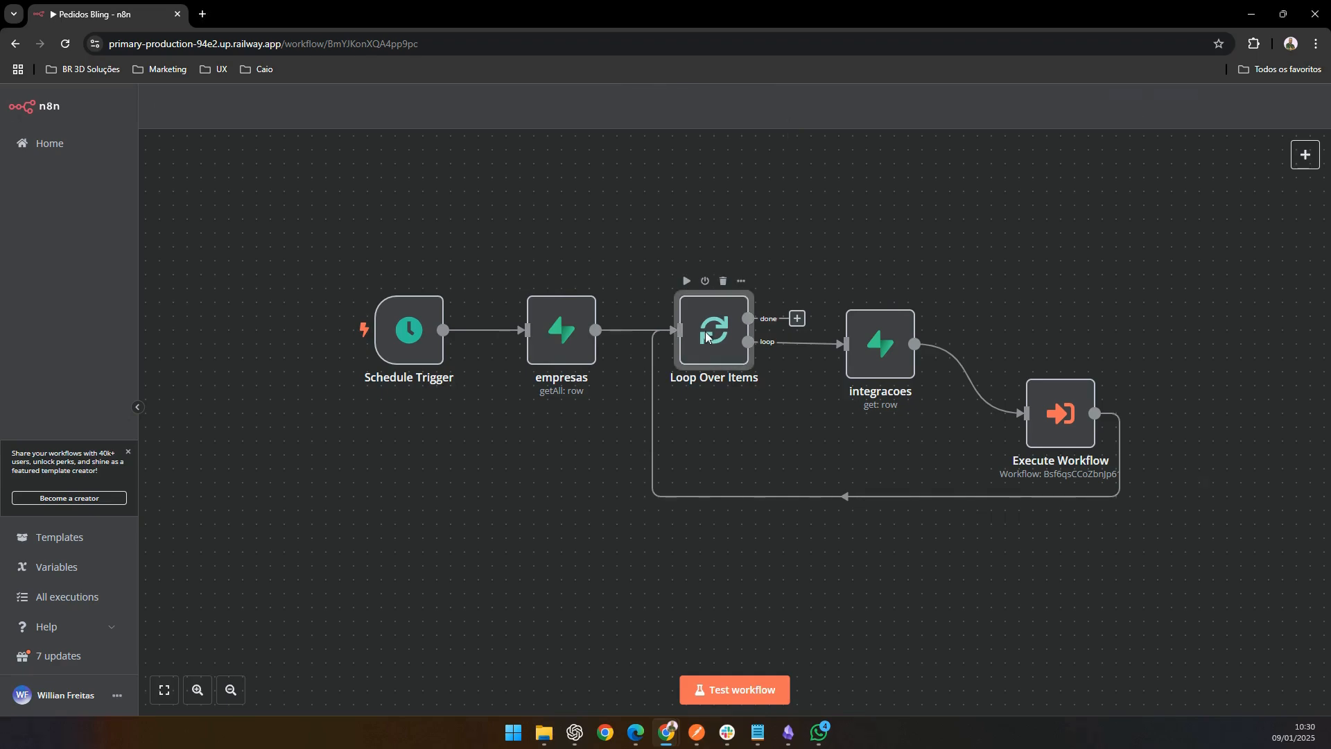
{"action": "left_click", "coordinate": [727, 93]}
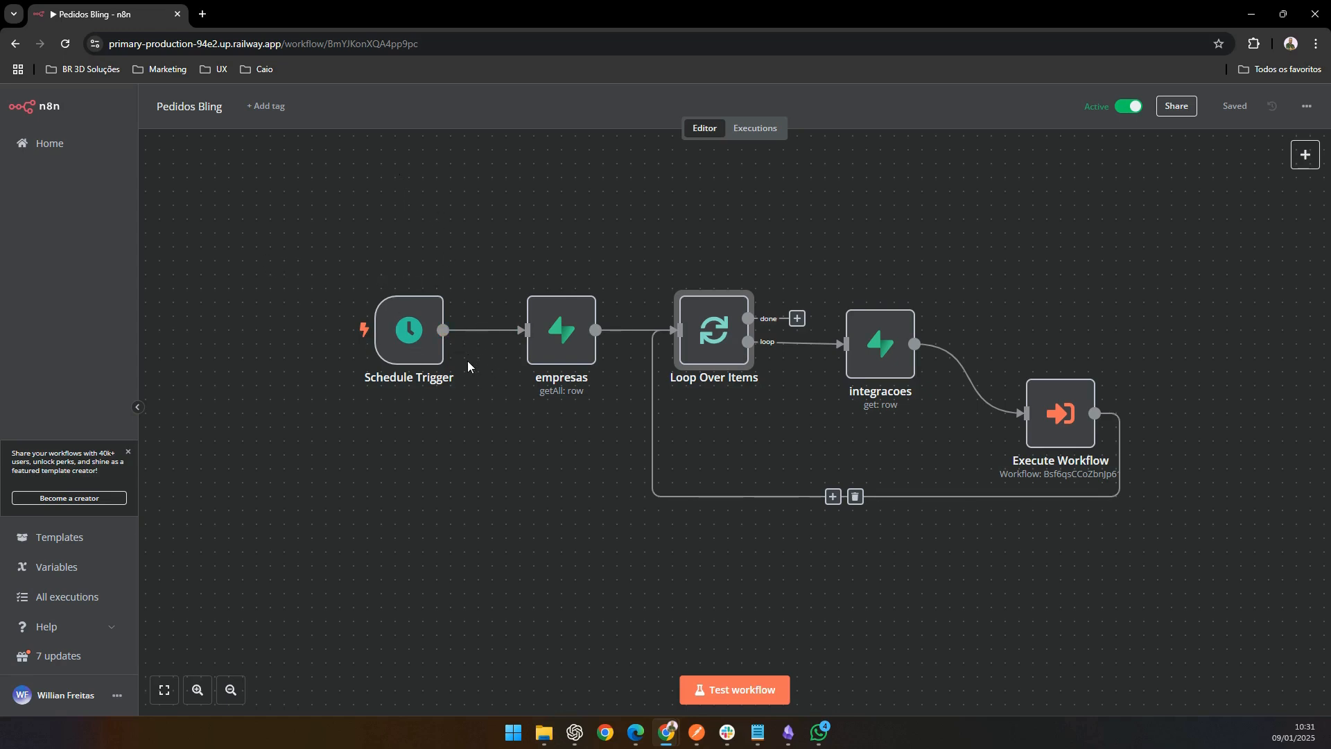
{"action": "mouse_move", "coordinate": [407, 352]}
{"action": "left_click", "coordinate": [1252, 14]}
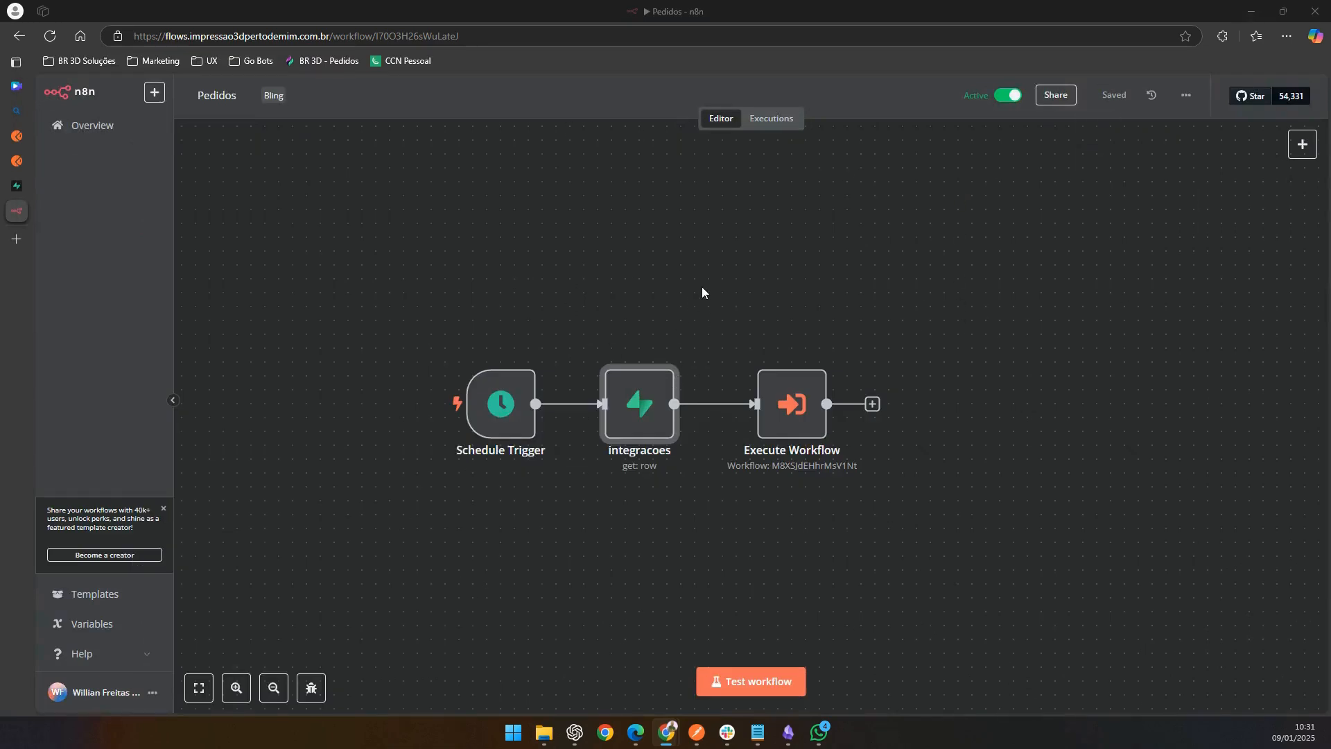
Step: Review the Execute Workflow node's place in the Pedidos flow and open the Importar Pedidos workflow from the overview
{"action": "left_click_drag", "start_coordinate": [702, 291], "coordinate": [773, 286]}
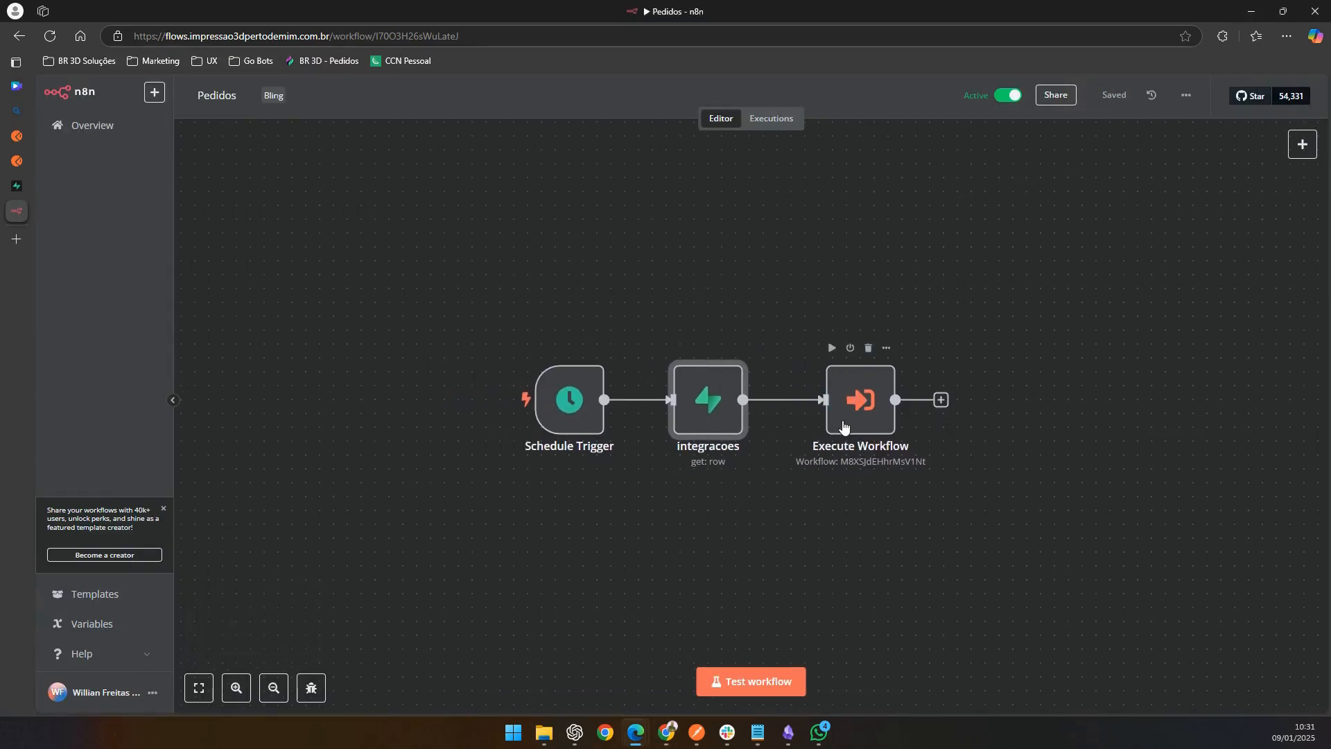
{"action": "mouse_move", "coordinate": [823, 402]}
{"action": "left_click", "coordinate": [106, 130]}
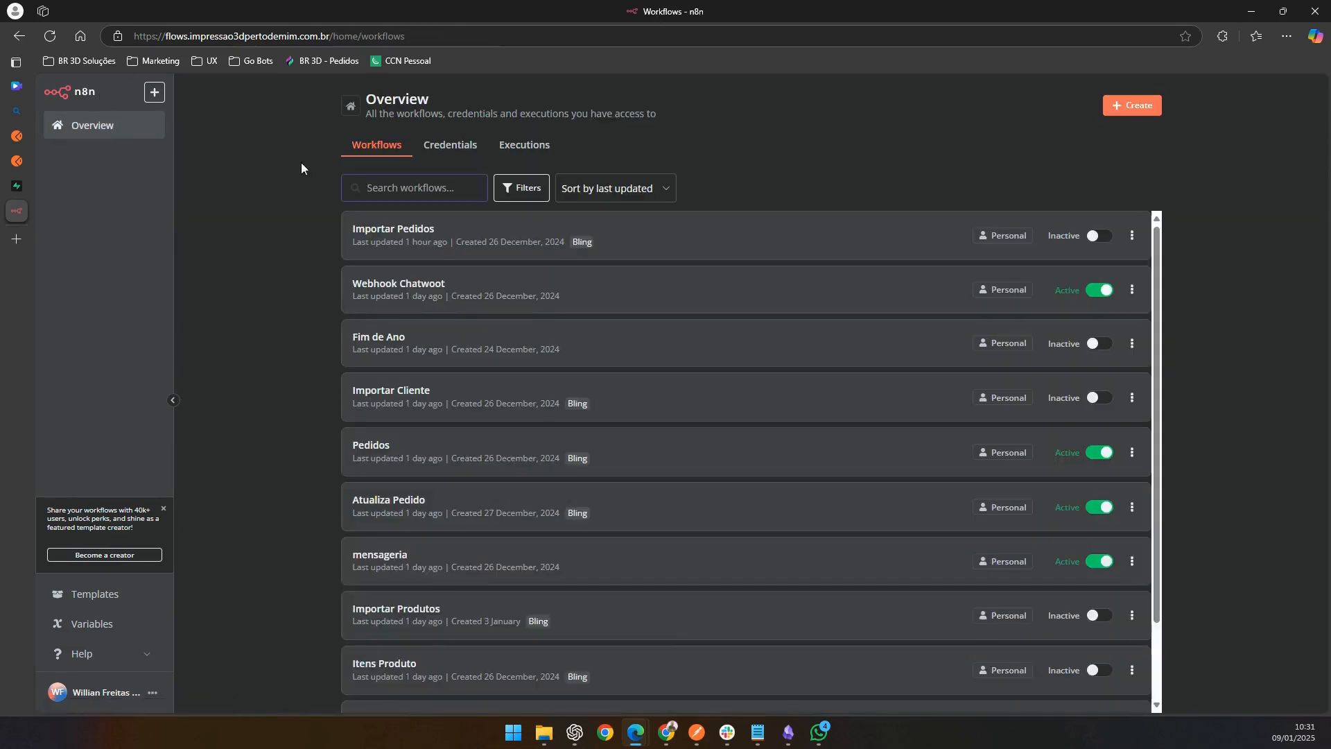
{"action": "left_click", "coordinate": [433, 235]}
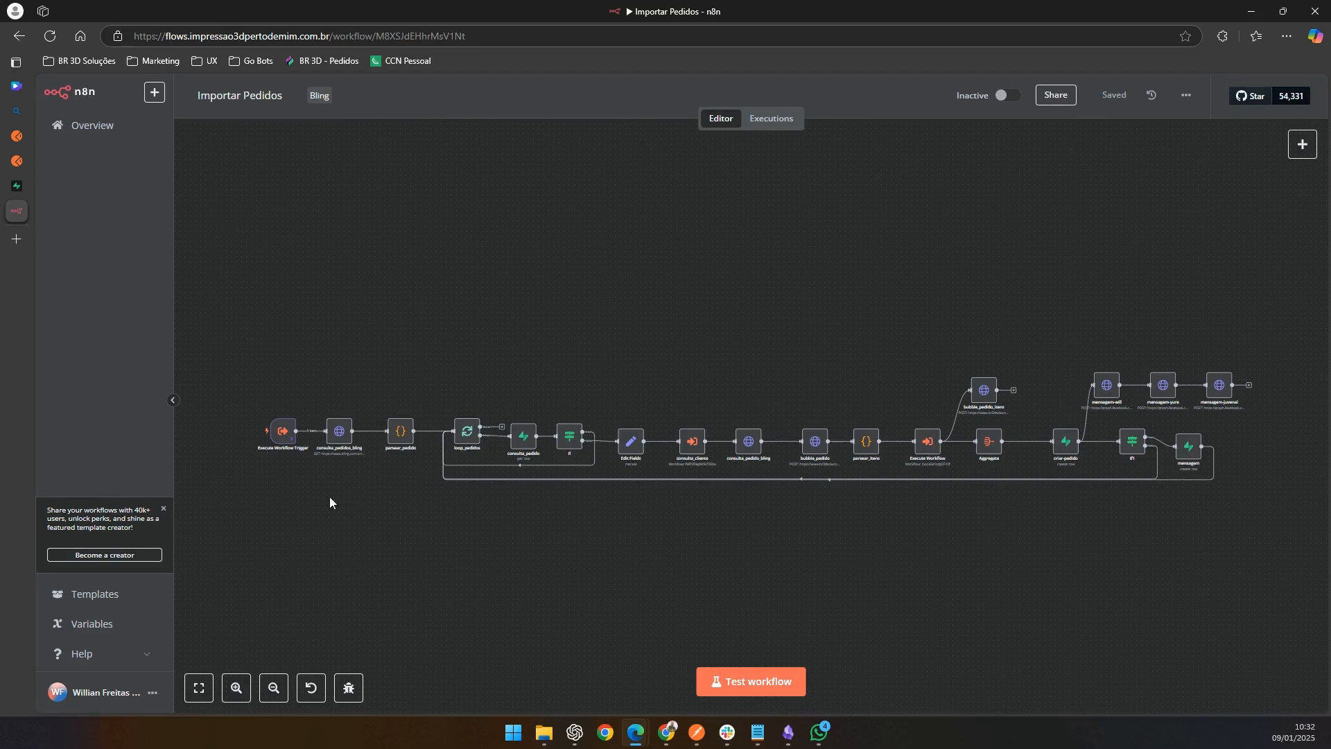
Step: Examine the Execute Workflow Trigger's pinned output, including the client_id, client_secret, token and refresh_token fields, and return to the canvas
{"action": "scroll", "coordinate": [259, 416], "scroll_direction": "up", "scroll_amount": 5}
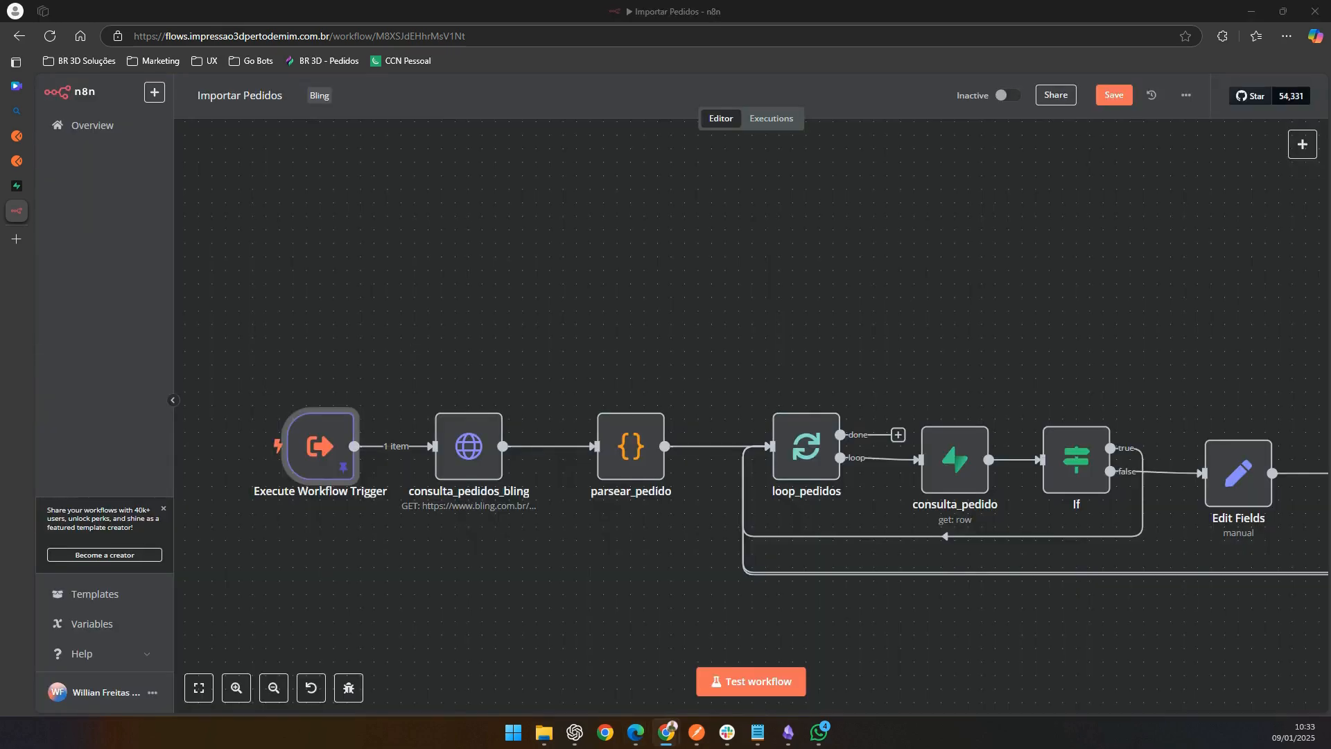
{"action": "double_click", "coordinate": [297, 463]}
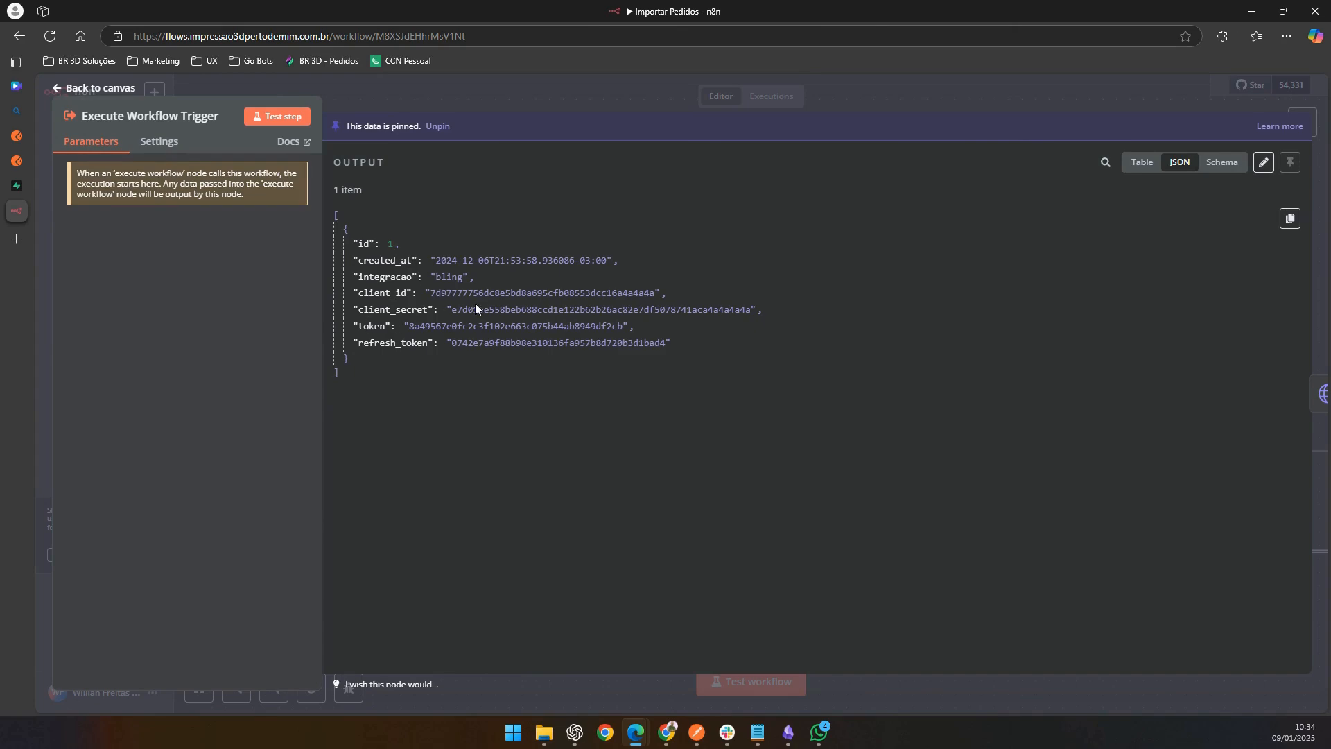
{"action": "left_click_drag", "start_coordinate": [617, 292], "coordinate": [746, 311]}
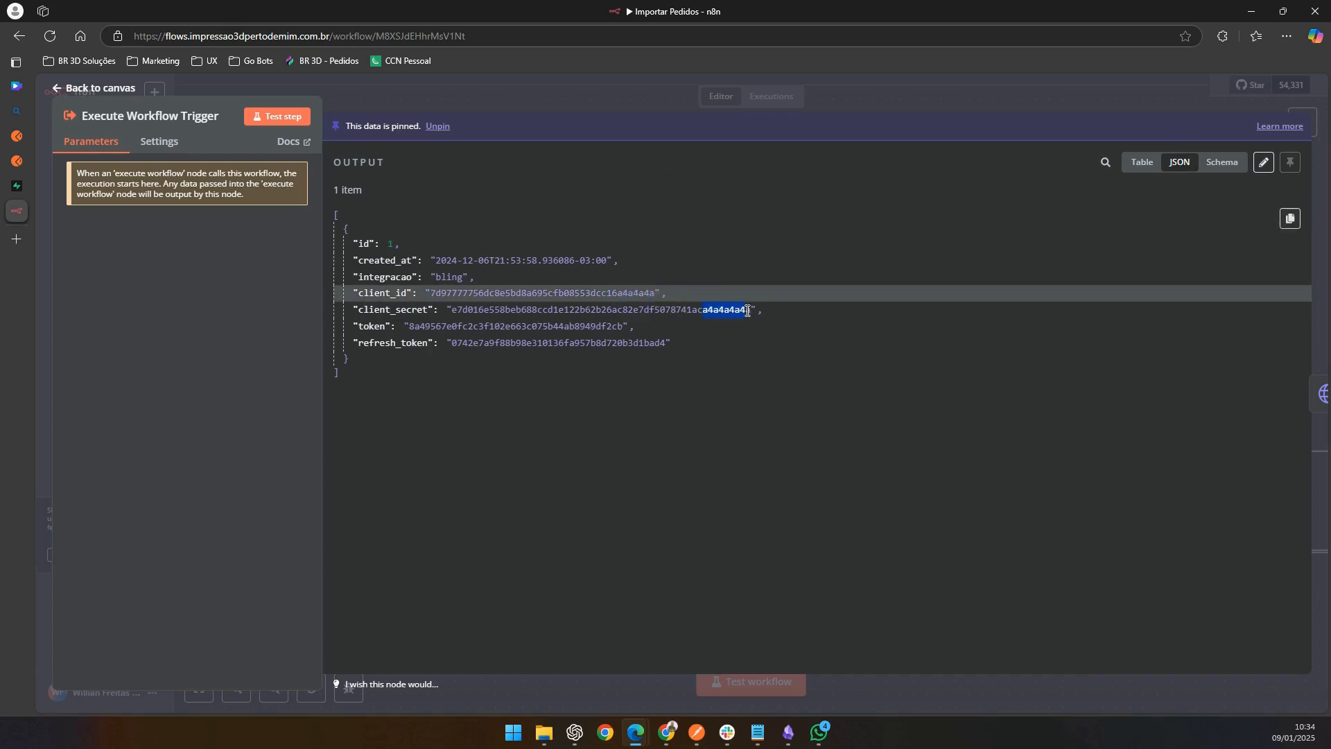
{"action": "double_click", "coordinate": [416, 327]}
{"action": "double_click", "coordinate": [500, 343]}
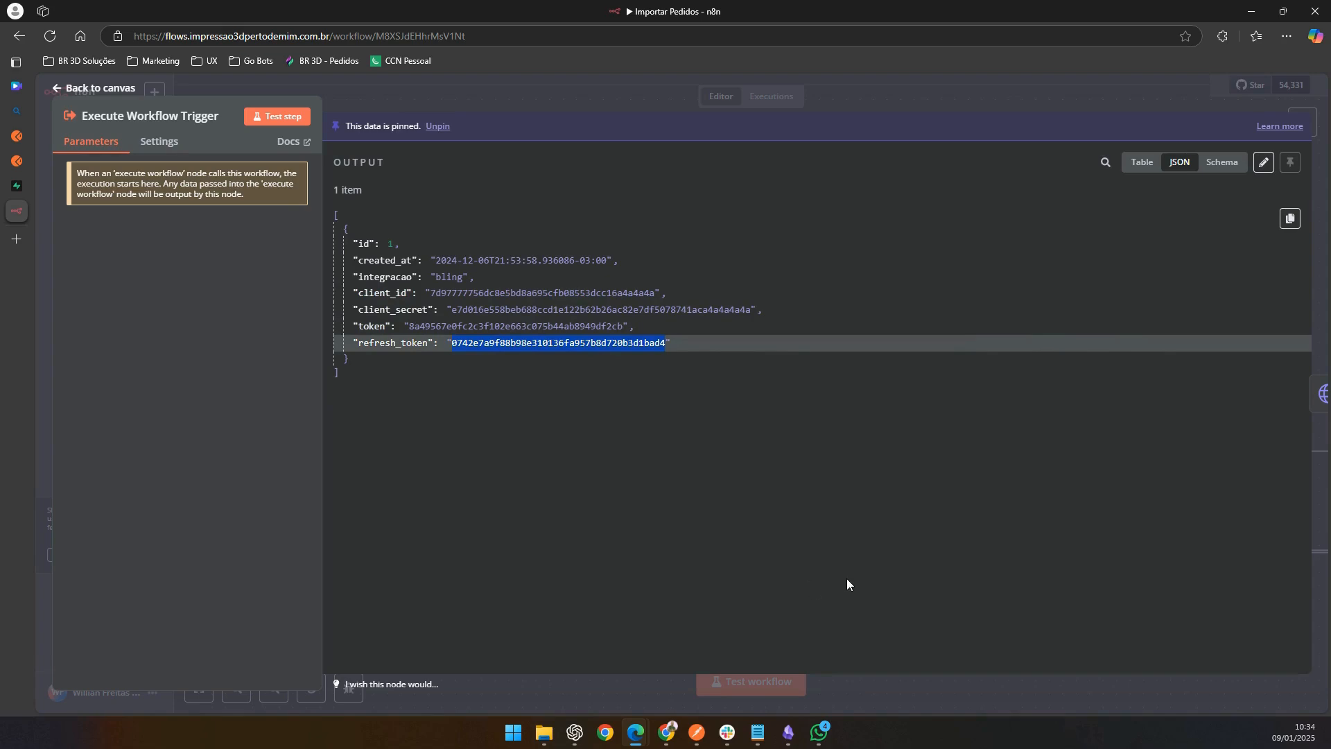
{"action": "left_click", "coordinate": [445, 104]}
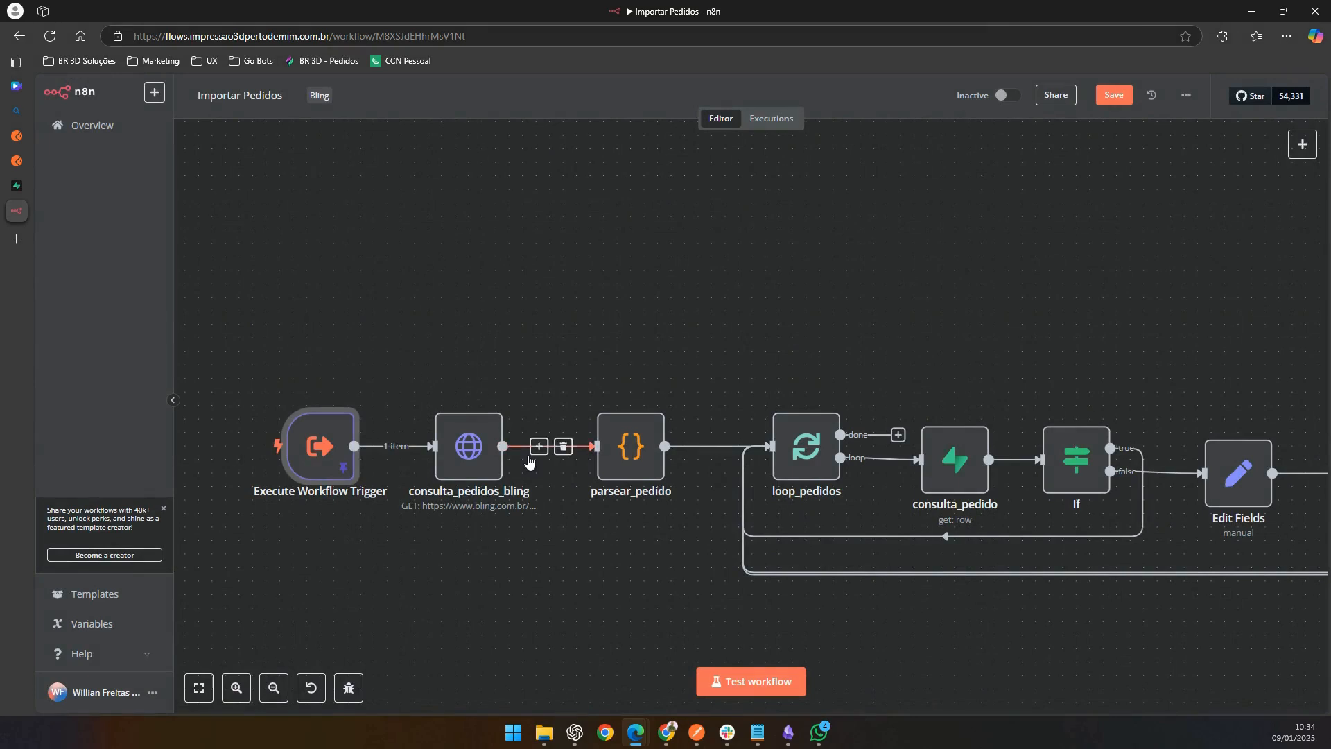
Step: Examine the consulta_pedidos_bling node's URL, query parameters and headers, comparing them with the Consultar Pedidos request in Postman
{"action": "double_click", "coordinate": [472, 454]}
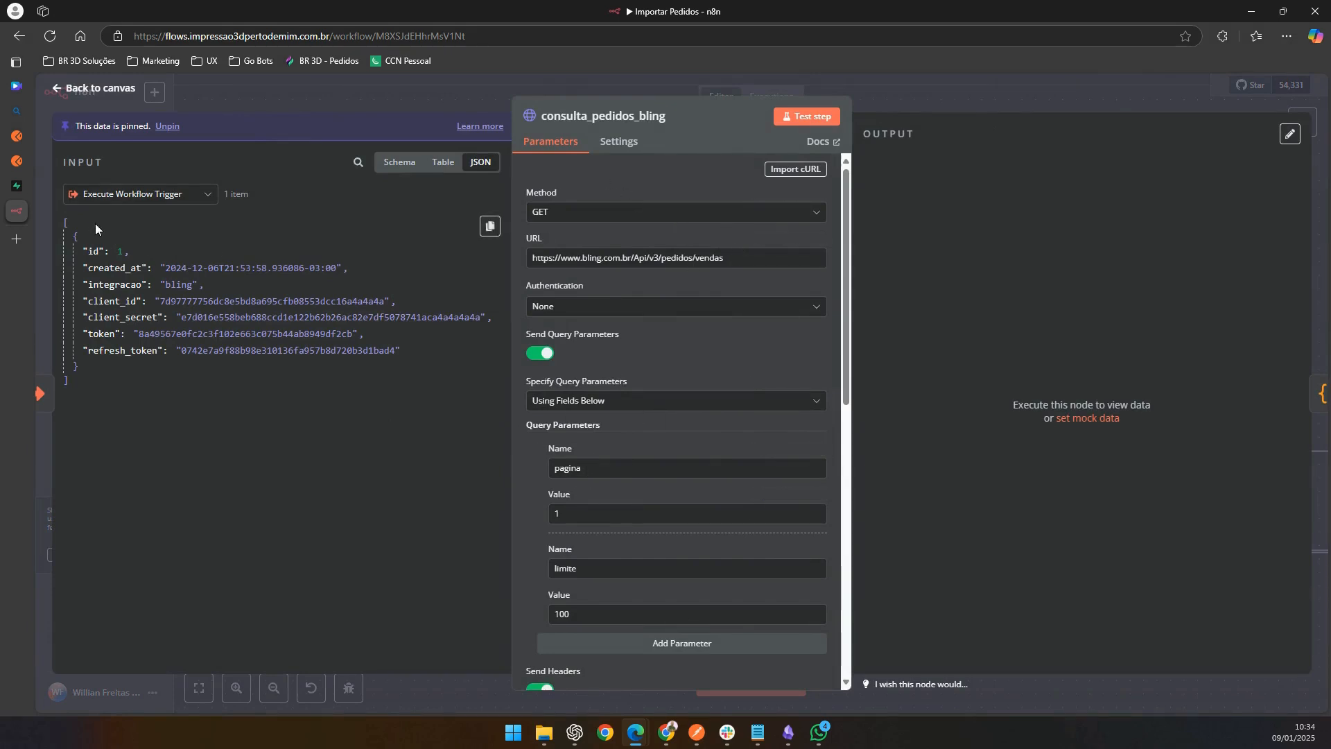
{"action": "left_click", "coordinate": [19, 161]}
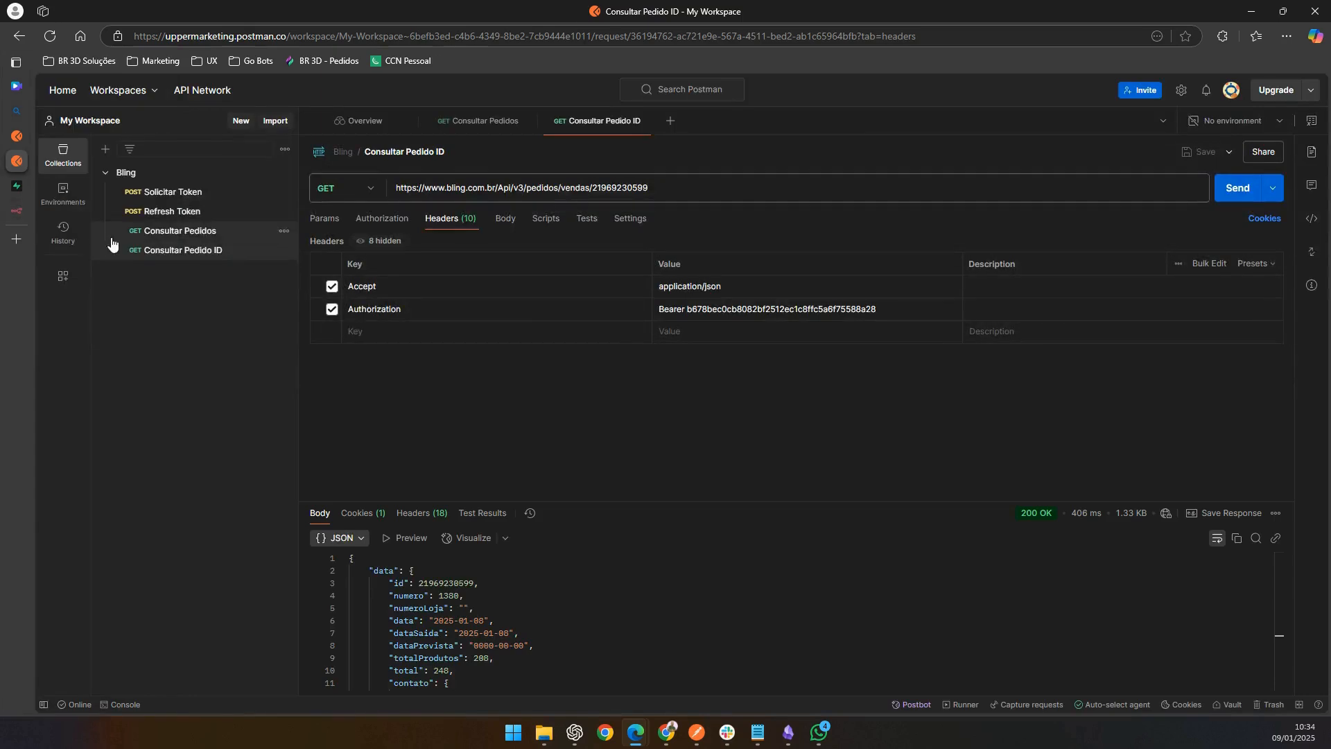
{"action": "left_click", "coordinate": [208, 232]}
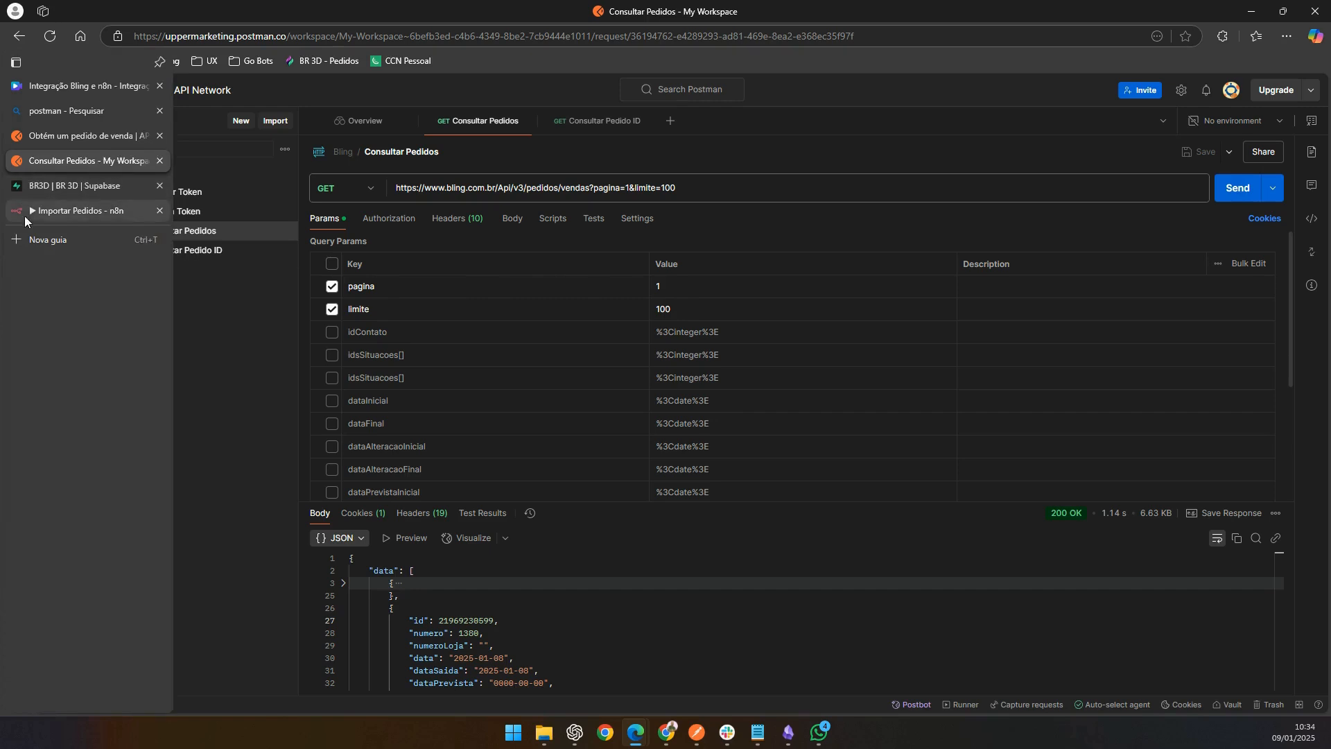
{"action": "left_click", "coordinate": [35, 211]}
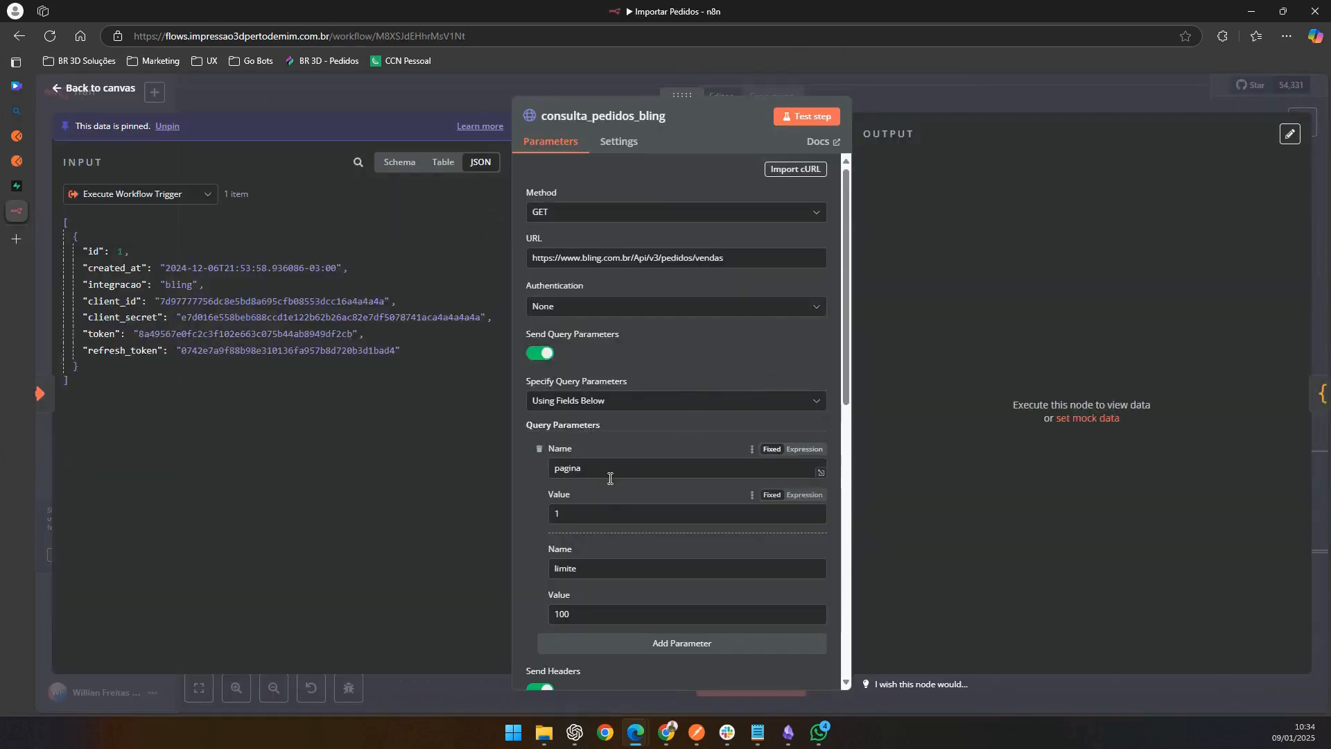
{"action": "scroll", "coordinate": [697, 455], "scroll_direction": "down", "scroll_amount": 1}
{"action": "scroll", "coordinate": [701, 446], "scroll_direction": "down", "scroll_amount": 3}
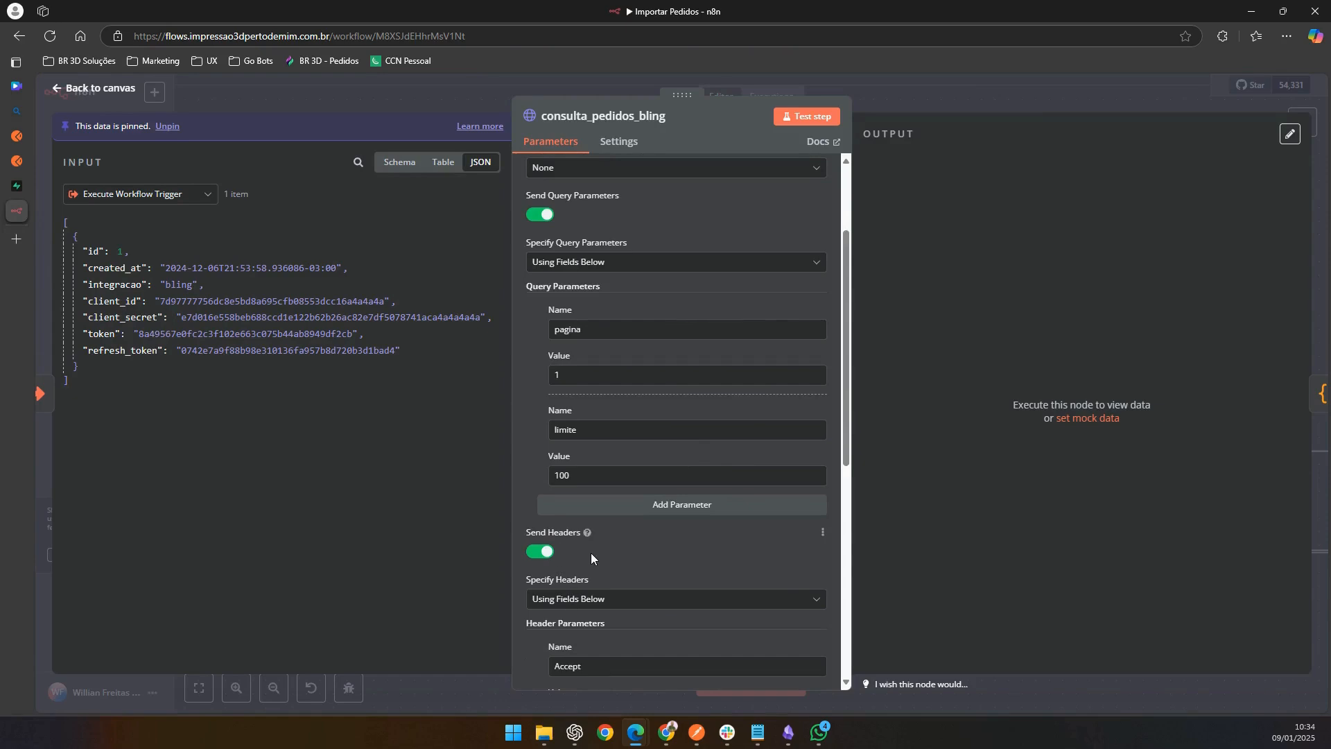
{"action": "scroll", "coordinate": [572, 531], "scroll_direction": "down", "scroll_amount": 4}
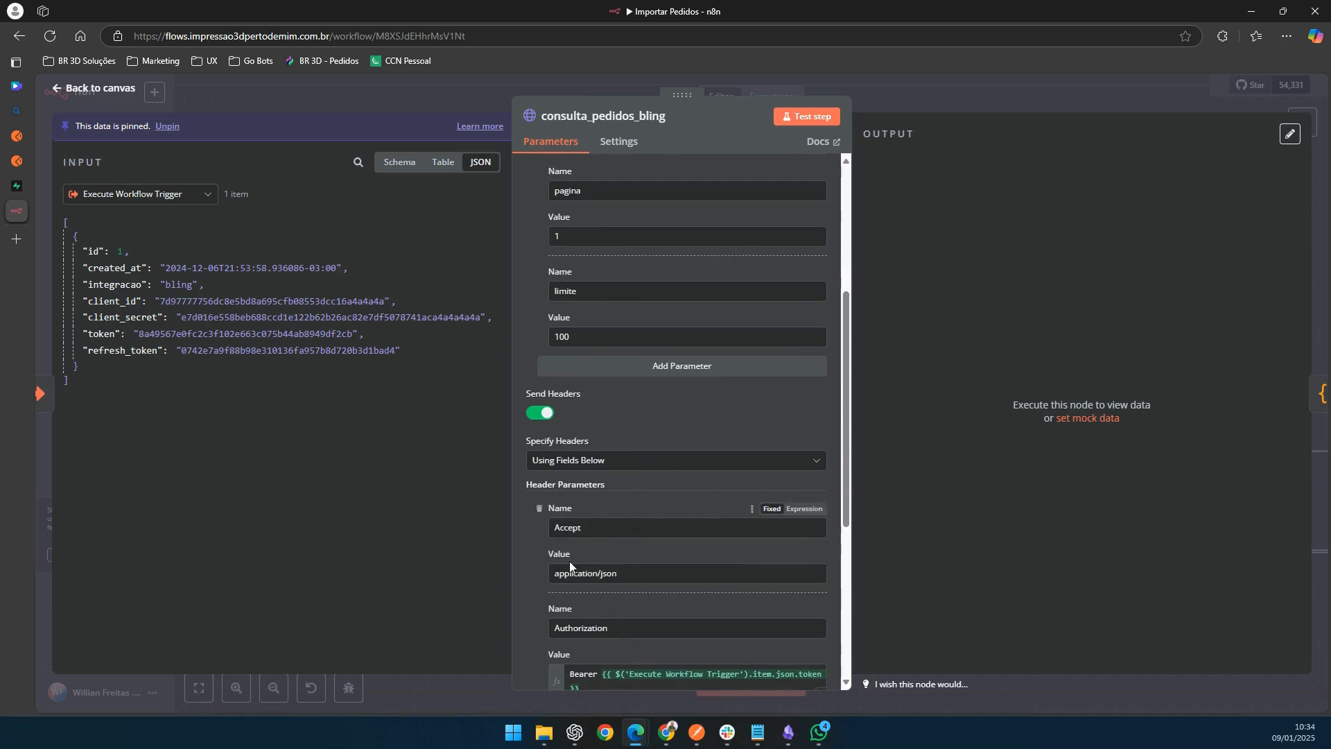
{"action": "scroll", "coordinate": [614, 586], "scroll_direction": "down", "scroll_amount": 4}
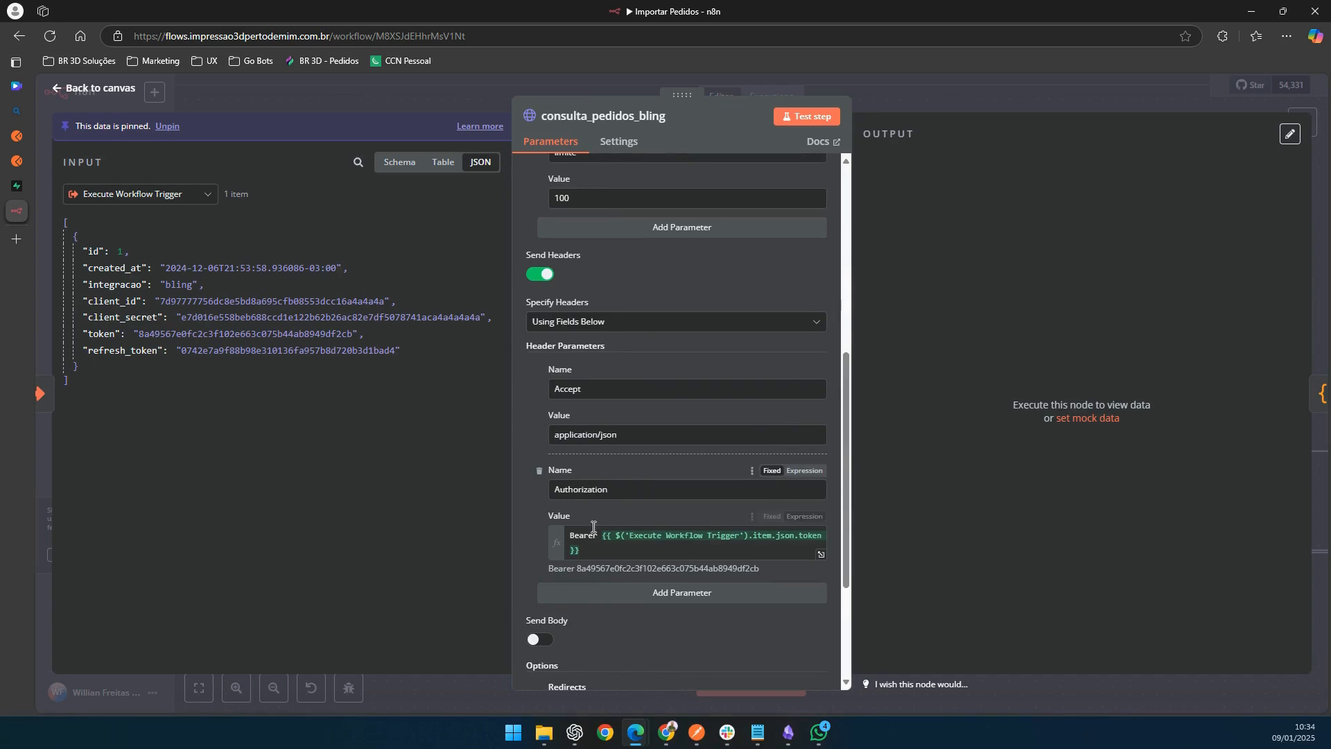
Step: Replace the token expression after Bearer in the Authorization header with a reference to the Execute Workflow Trigger node
{"action": "left_click", "coordinate": [822, 554]}
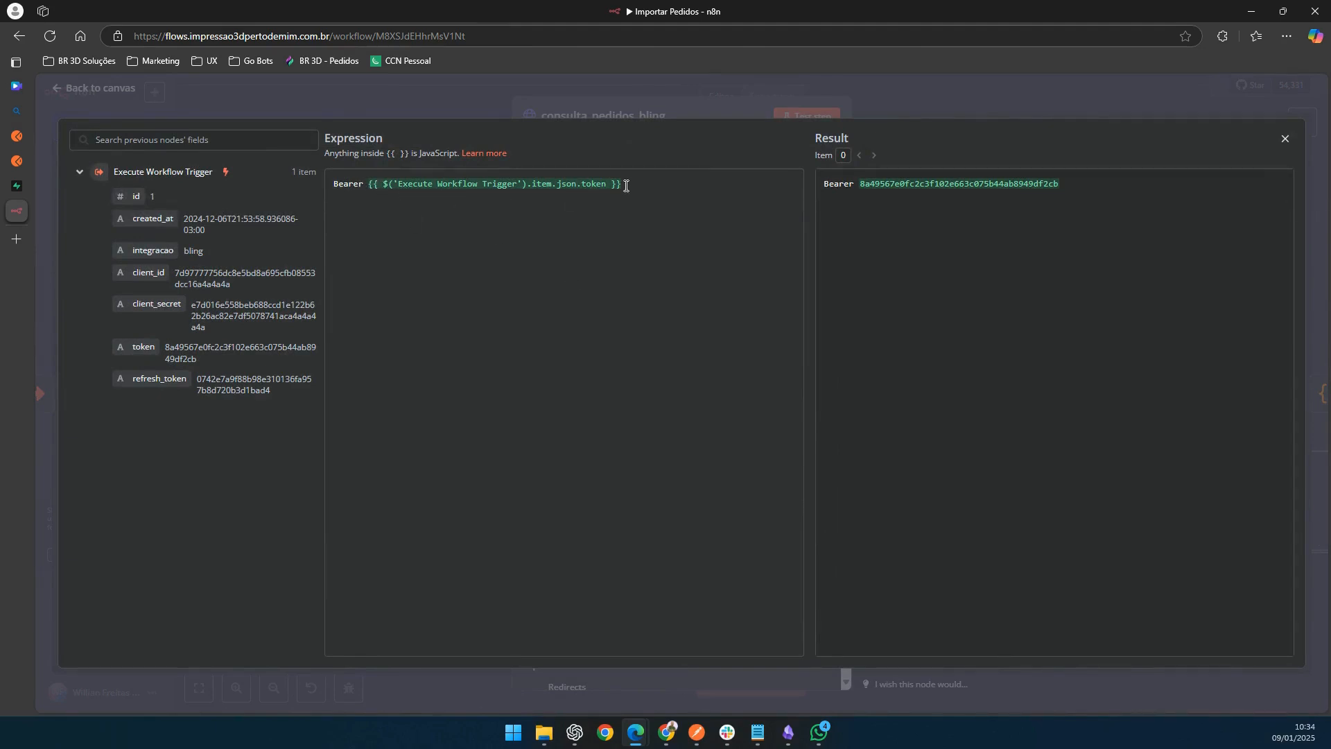
{"action": "left_click_drag", "start_coordinate": [627, 186], "coordinate": [367, 187]}
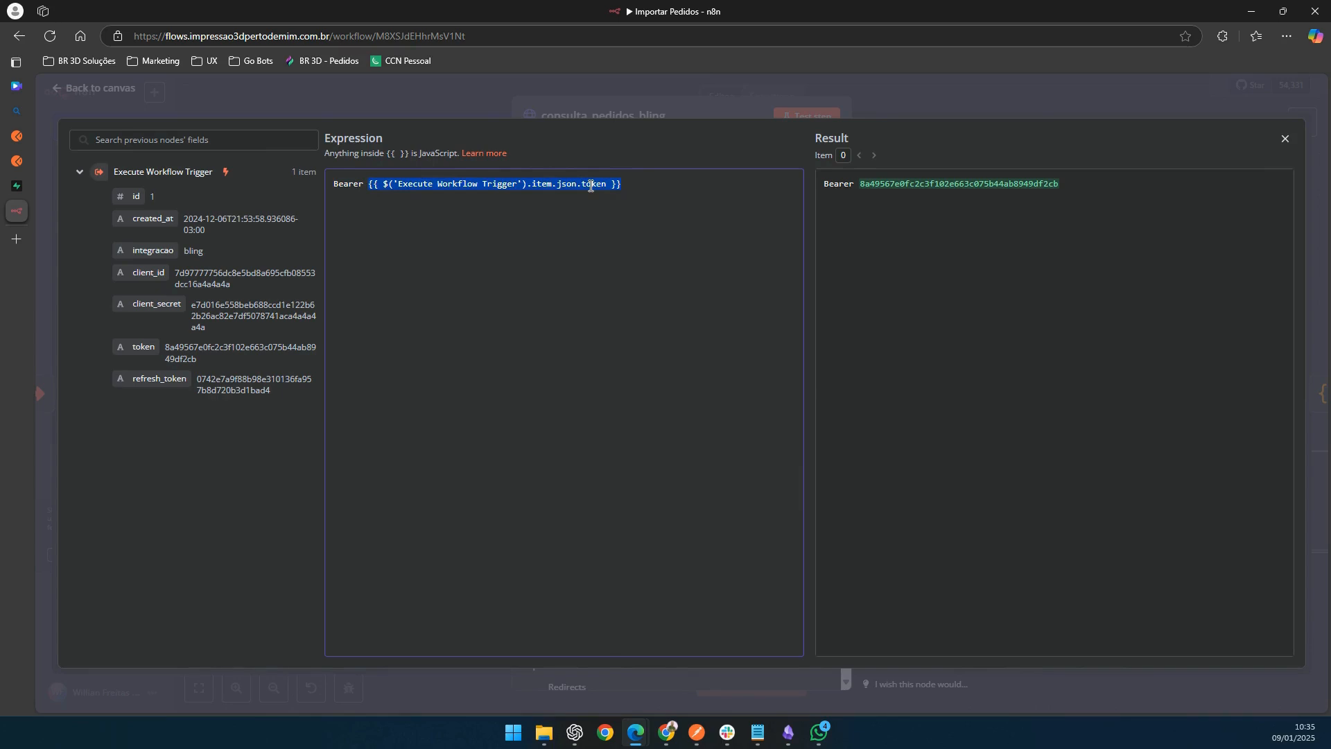
{"action": "key", "text": "BackSpace"}
{"action": "type", "text": "{{"}
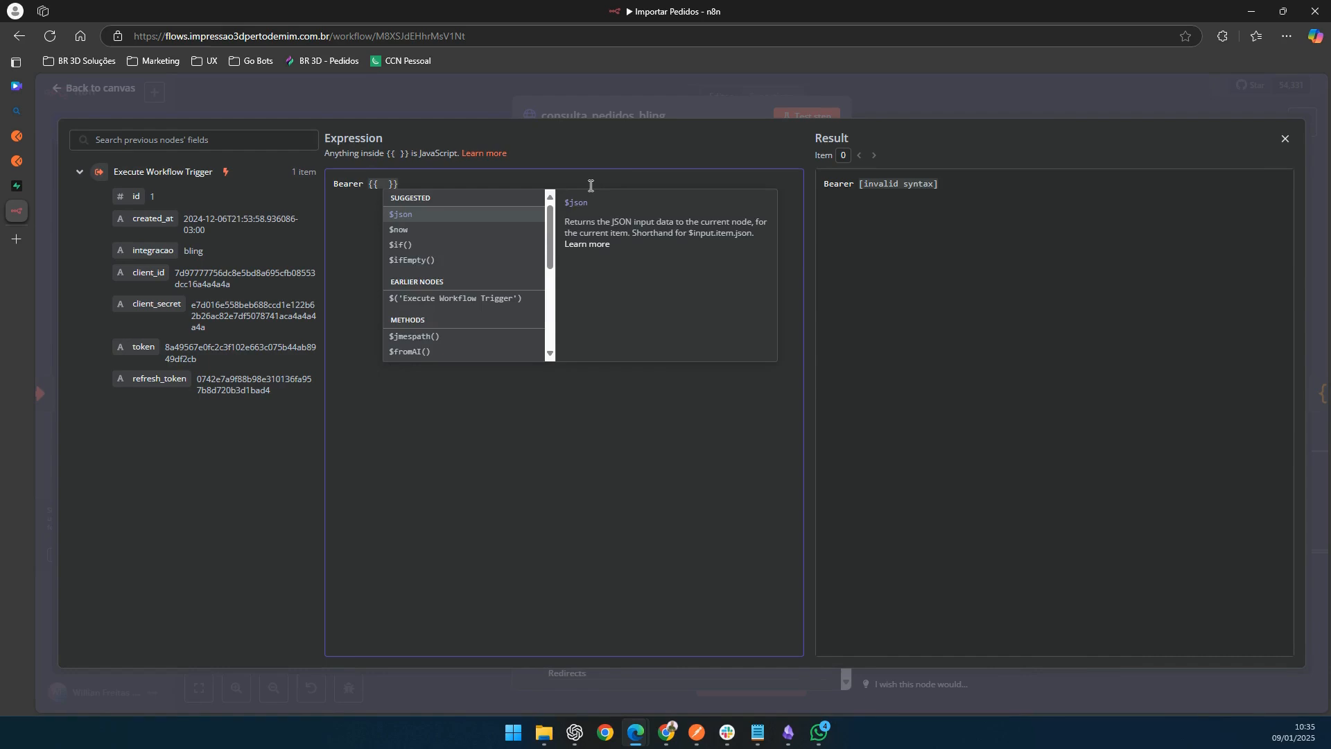
{"action": "key", "text": "Down"}
{"action": "key", "text": "Down"}
{"action": "key", "text": "Down"}
{"action": "key", "text": "Down"}
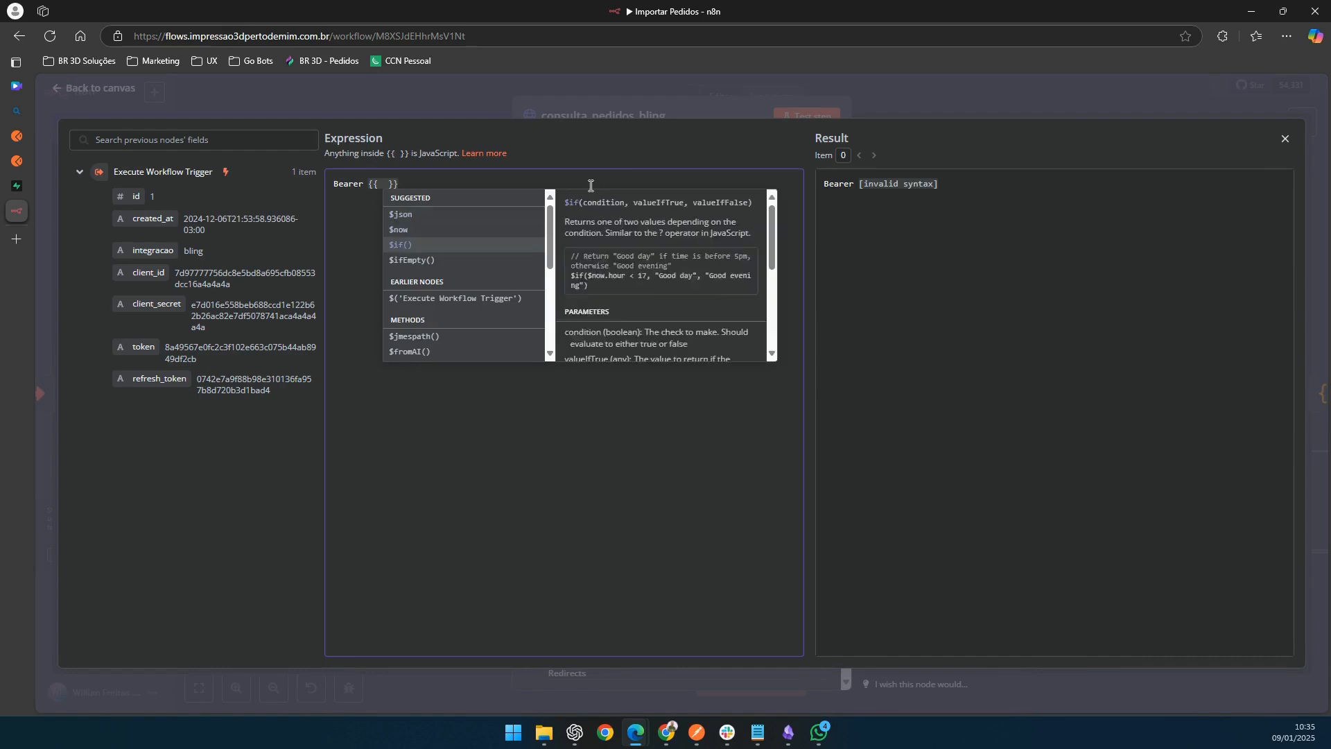
{"action": "key", "text": "Return"}
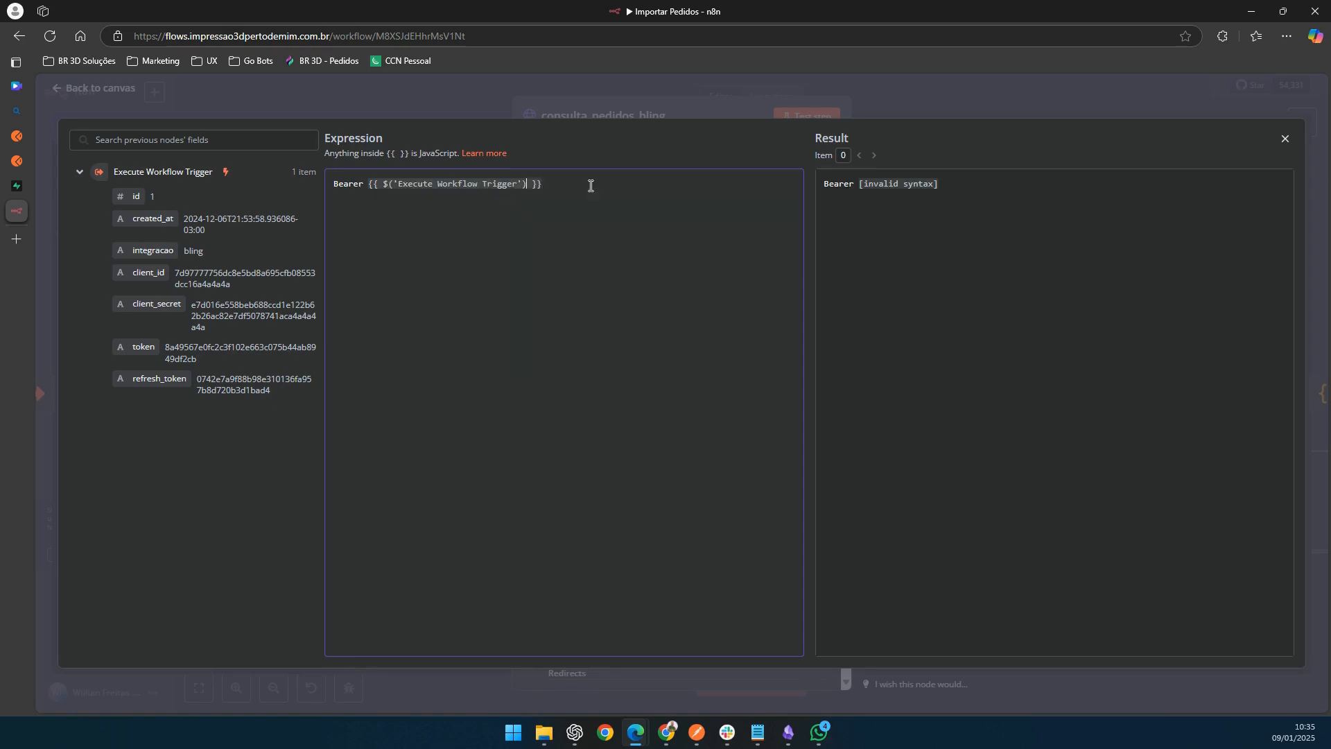
Step: Extend the Execute Workflow Trigger reference with .item.json.token and close the expression editor
{"action": "type", "text": "."}
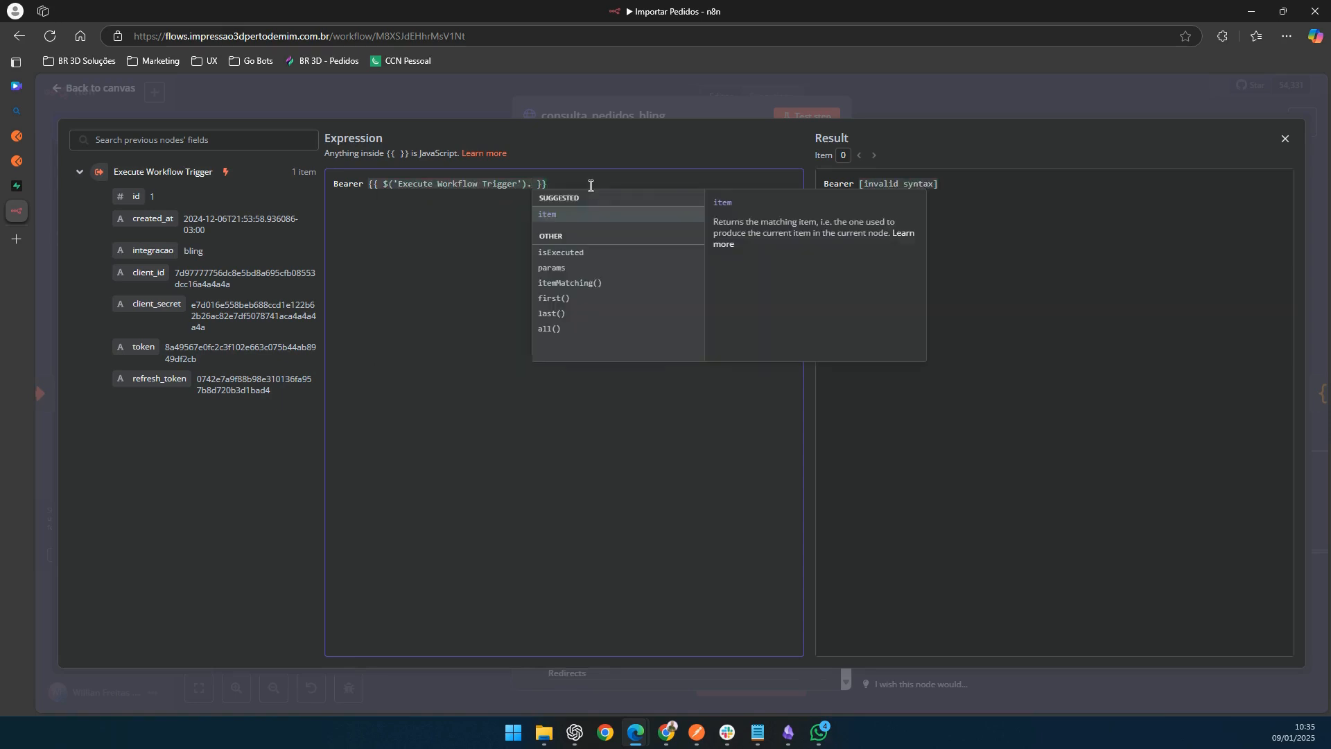
{"action": "key", "text": "Return"}
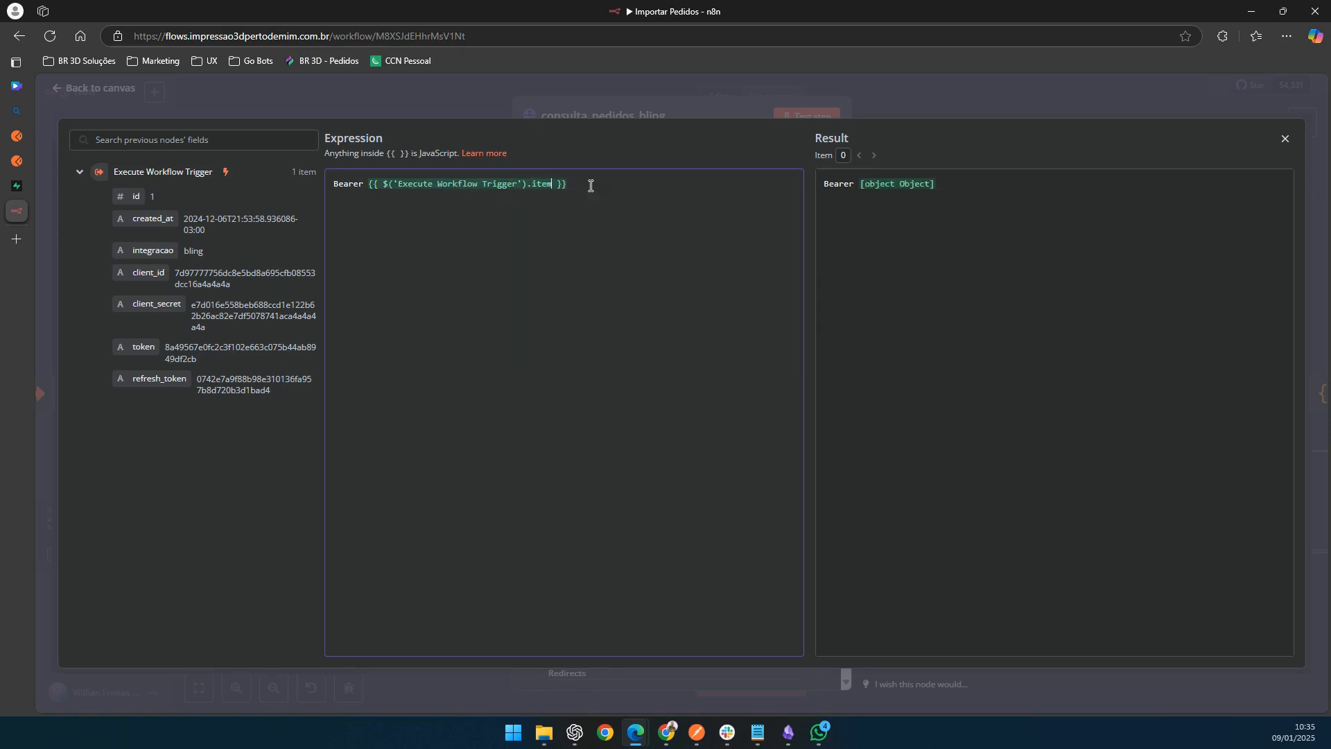
{"action": "type", "text": "."}
{"action": "key", "text": "Return"}
{"action": "type", "text": "."}
{"action": "key", "text": "Down"}
{"action": "key", "text": "Down"}
{"action": "key", "text": "Down"}
{"action": "key", "text": "Down"}
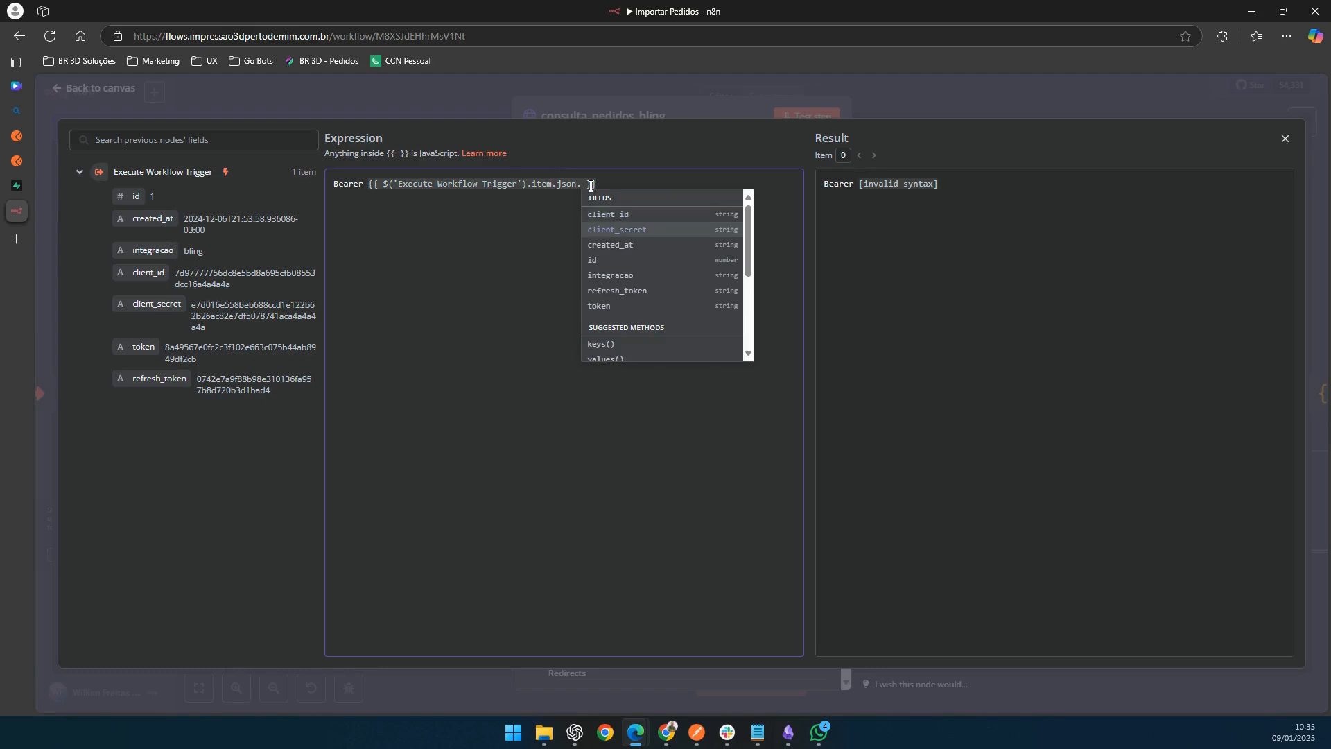
{"action": "key", "text": "Down"}
{"action": "key", "text": "Down"}
{"action": "key", "text": "Return"}
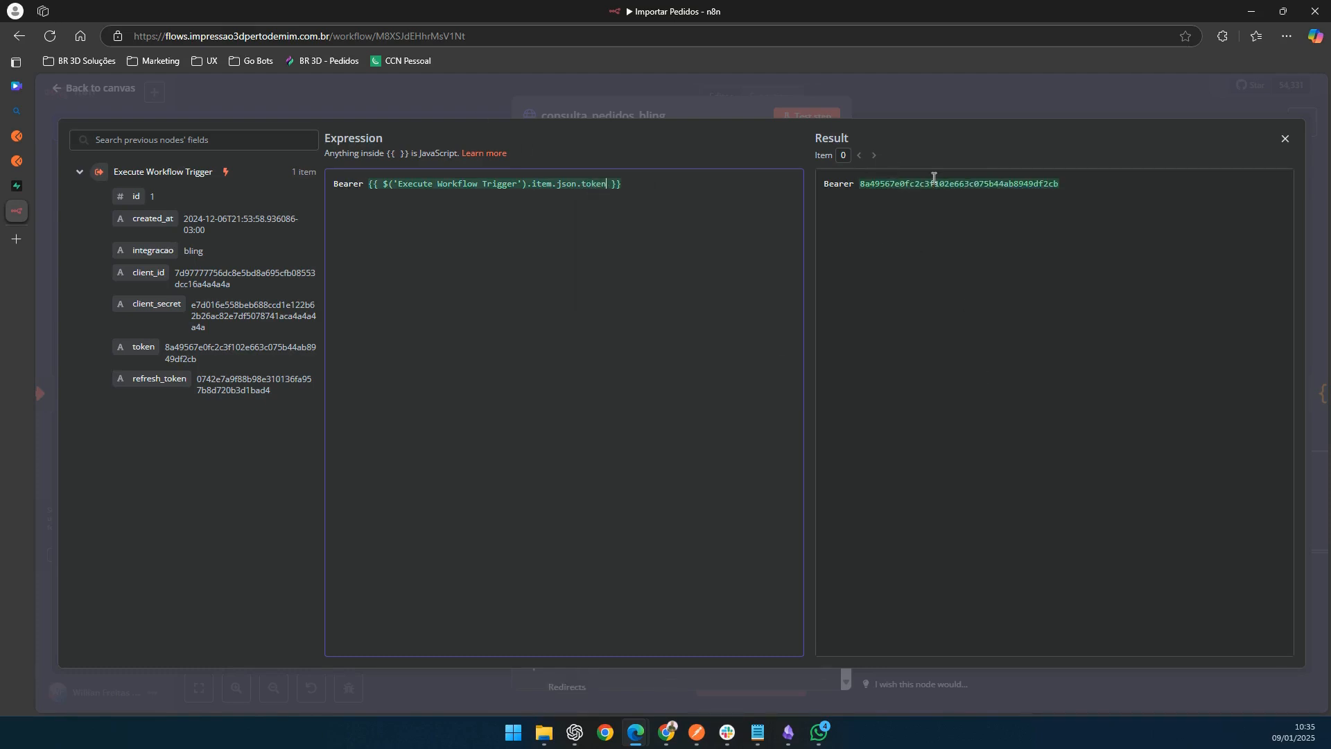
{"action": "left_click", "coordinate": [956, 103]}
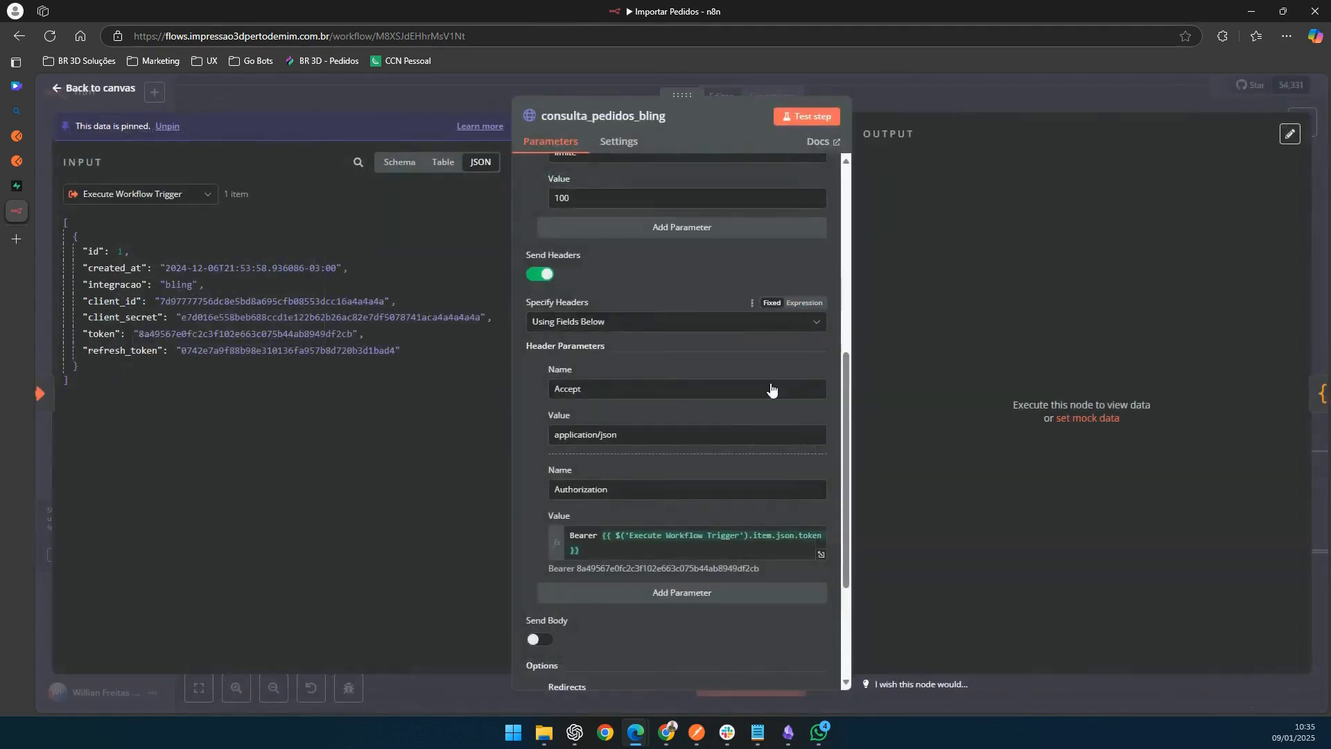
Step: Test the consulta_pedidos_bling node to fetch the Bling sales orders, then return to the canvas
{"action": "scroll", "coordinate": [726, 472], "scroll_direction": "down", "scroll_amount": 3}
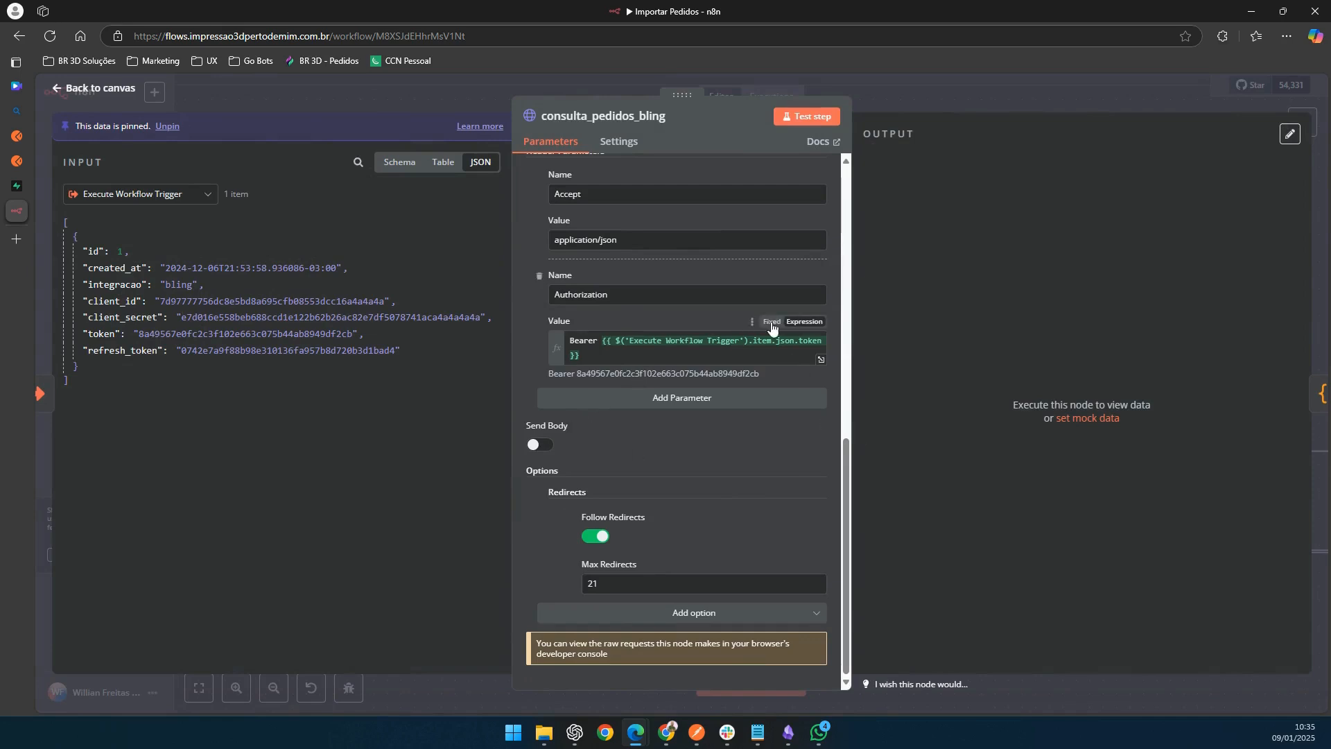
{"action": "left_click", "coordinate": [798, 120]}
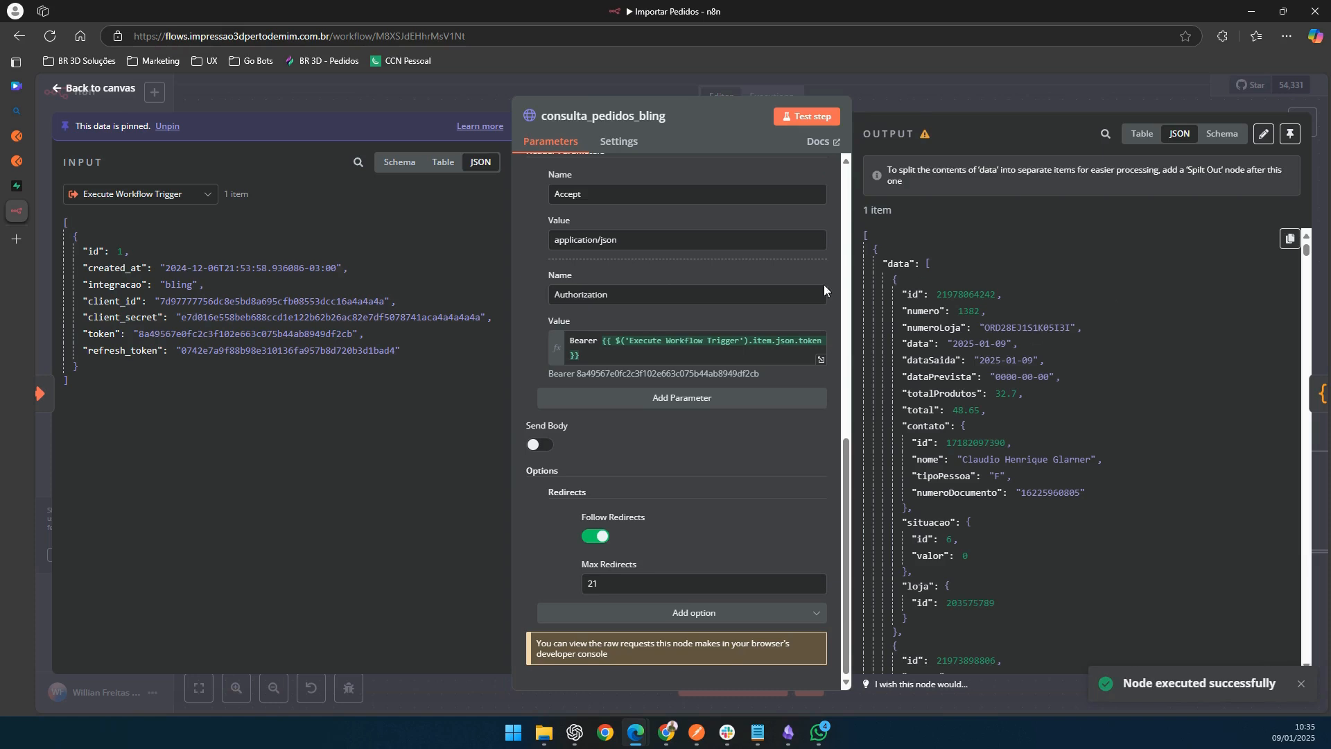
{"action": "scroll", "coordinate": [731, 489], "scroll_direction": "up", "scroll_amount": 4}
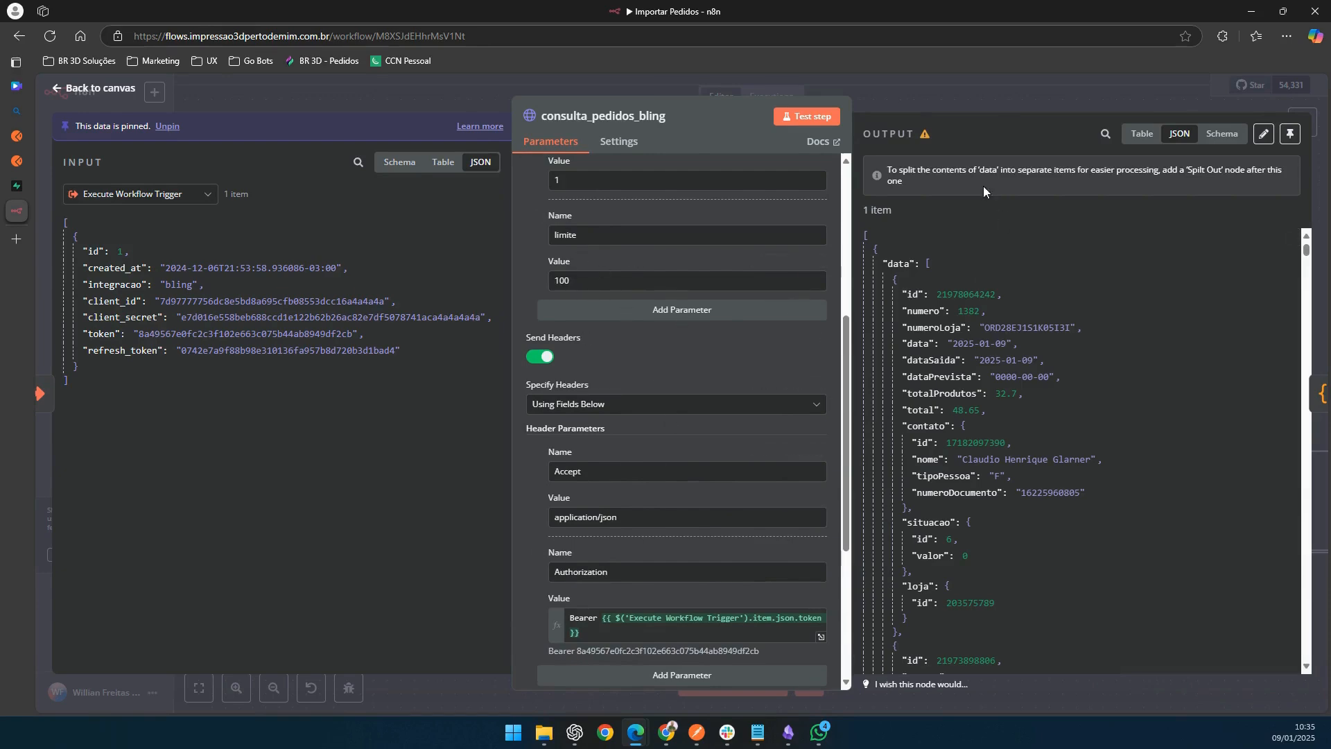
{"action": "left_click", "coordinate": [938, 101]}
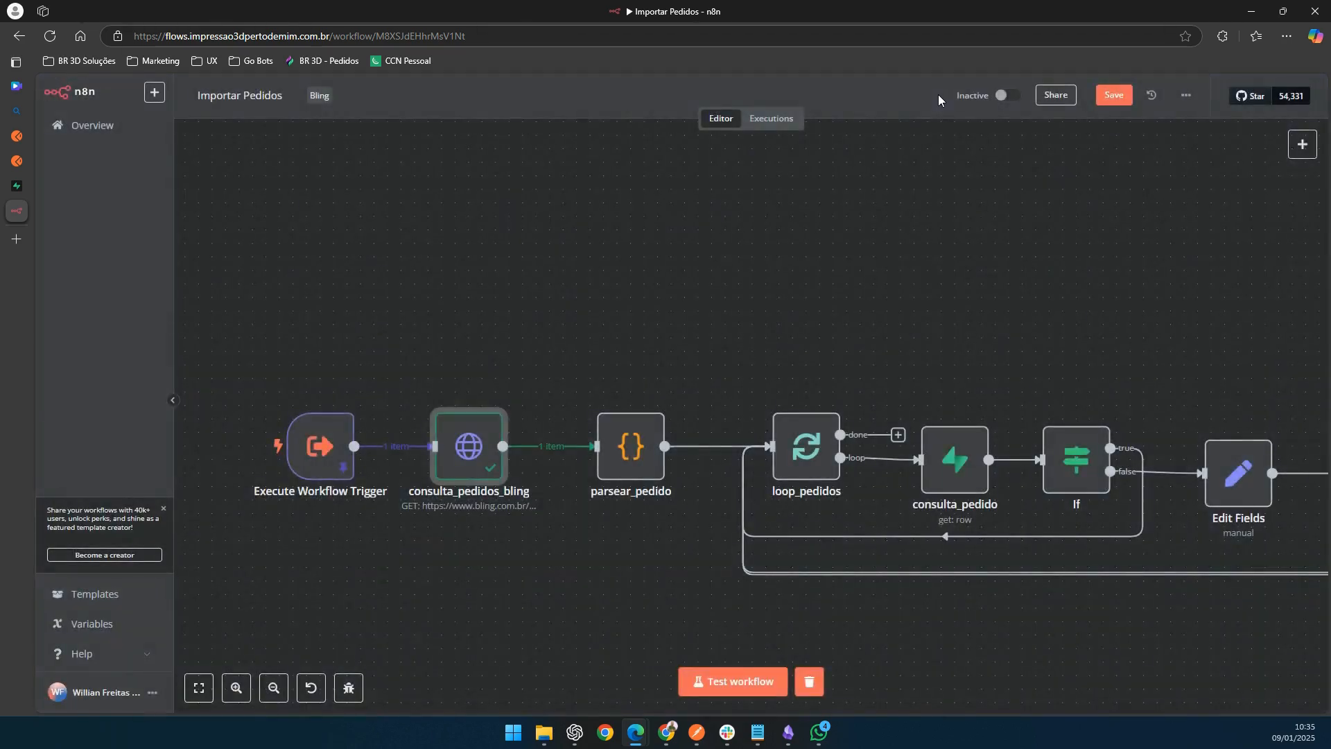
Step: Switch to Postman and copy the cURL code snippet of the Consultar Pedidos request
{"action": "double_click", "coordinate": [457, 432]}
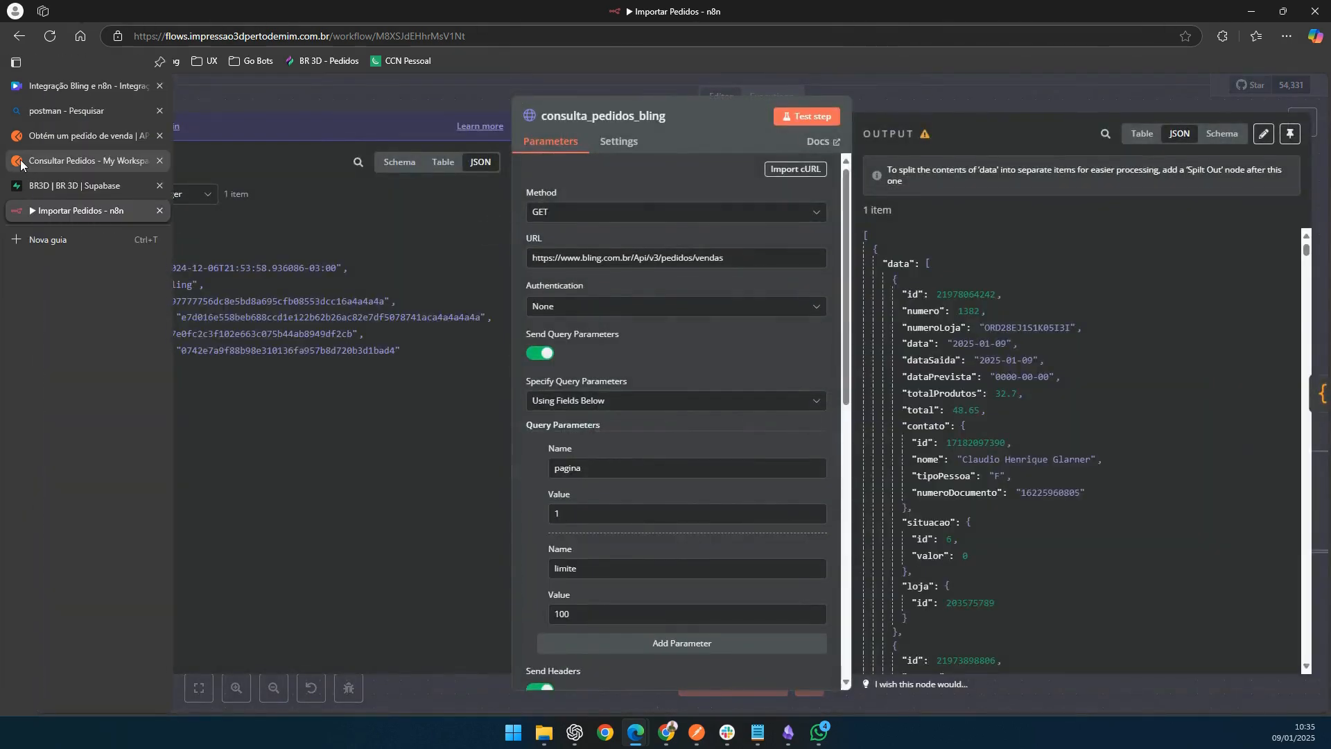
{"action": "left_click", "coordinate": [21, 164]}
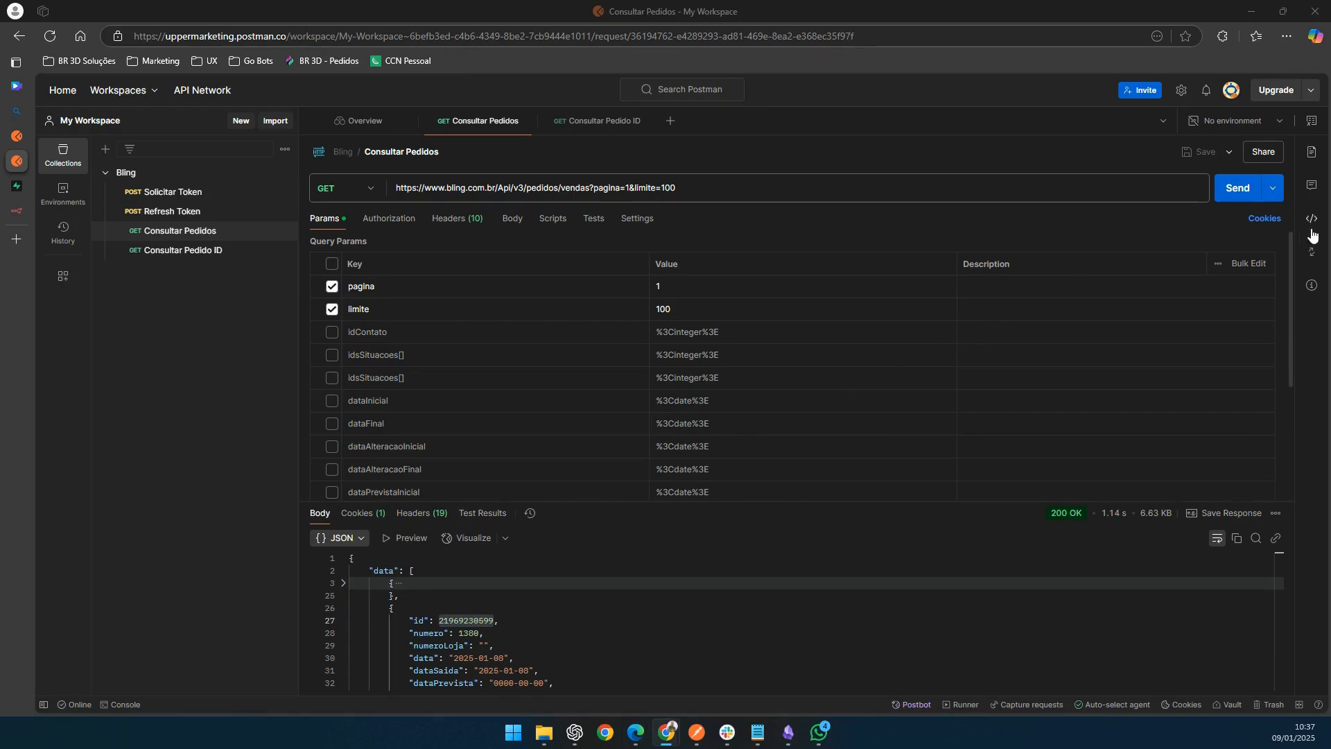
{"action": "left_click", "coordinate": [1312, 219]}
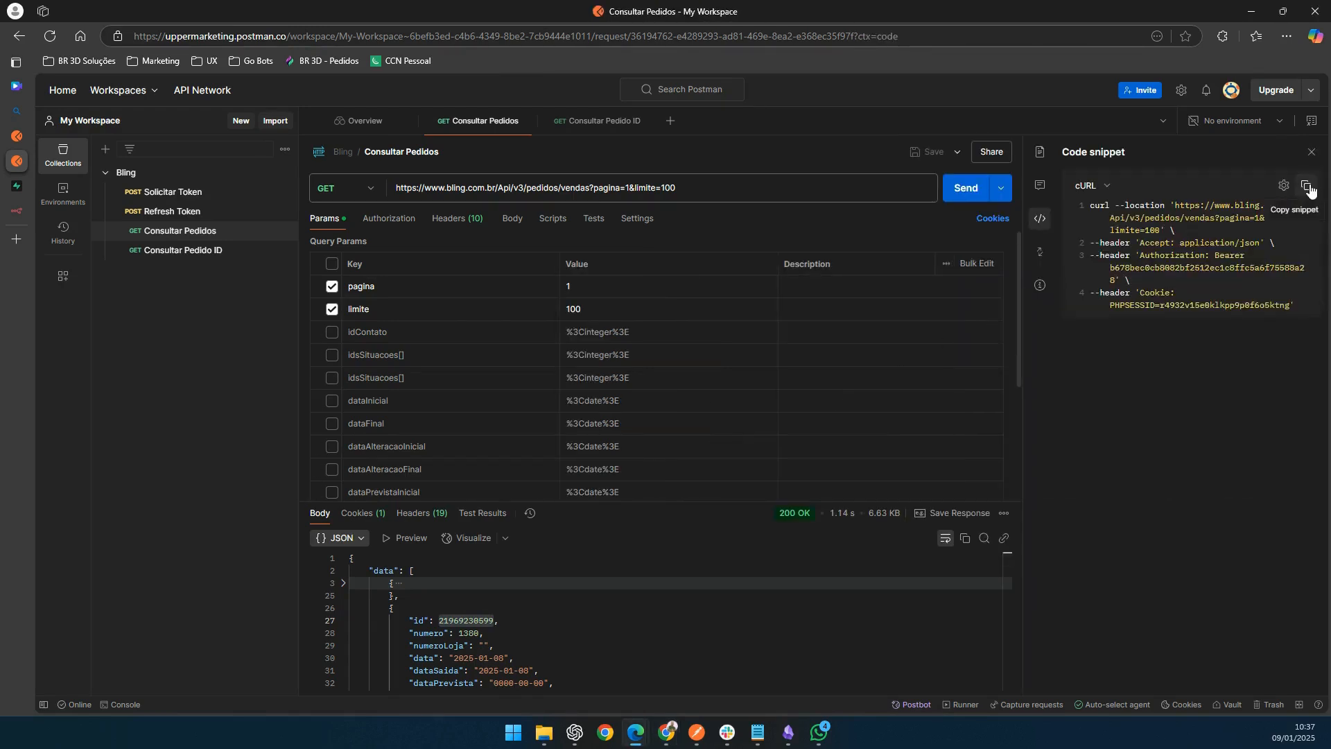
{"action": "left_click", "coordinate": [1308, 187]}
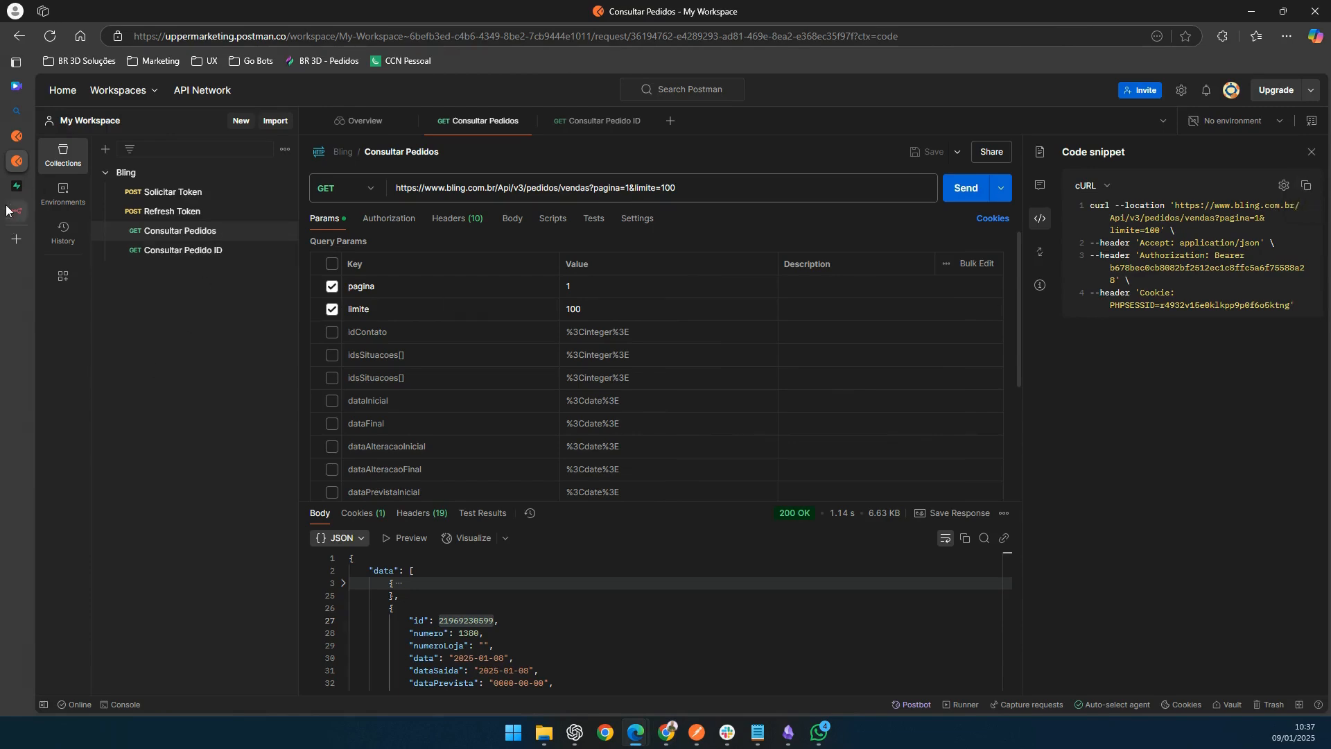
Step: Switch back to n8n and import the copied cURL command, including its Authorization bearer token and cookie, into the consulta_pedidos_bling node
{"action": "left_click", "coordinate": [30, 211]}
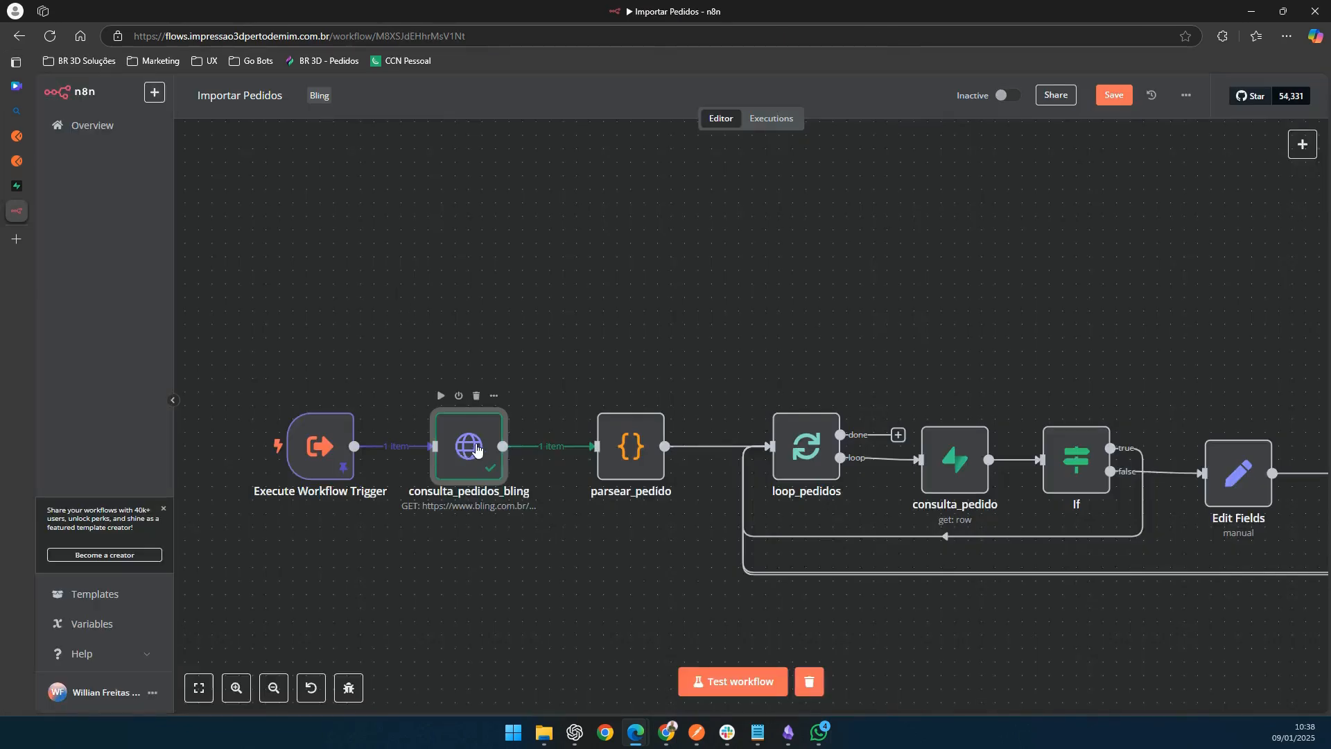
{"action": "double_click", "coordinate": [471, 440]}
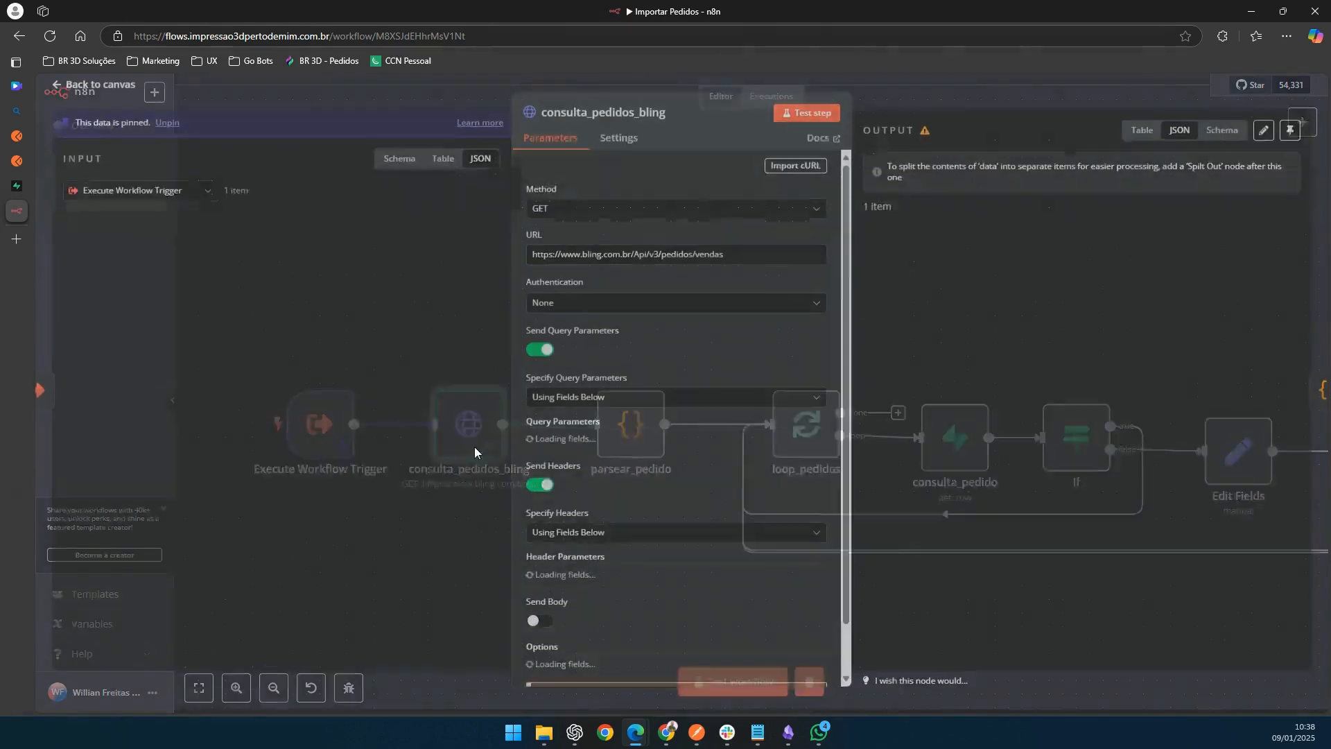
{"action": "left_click", "coordinate": [797, 169]}
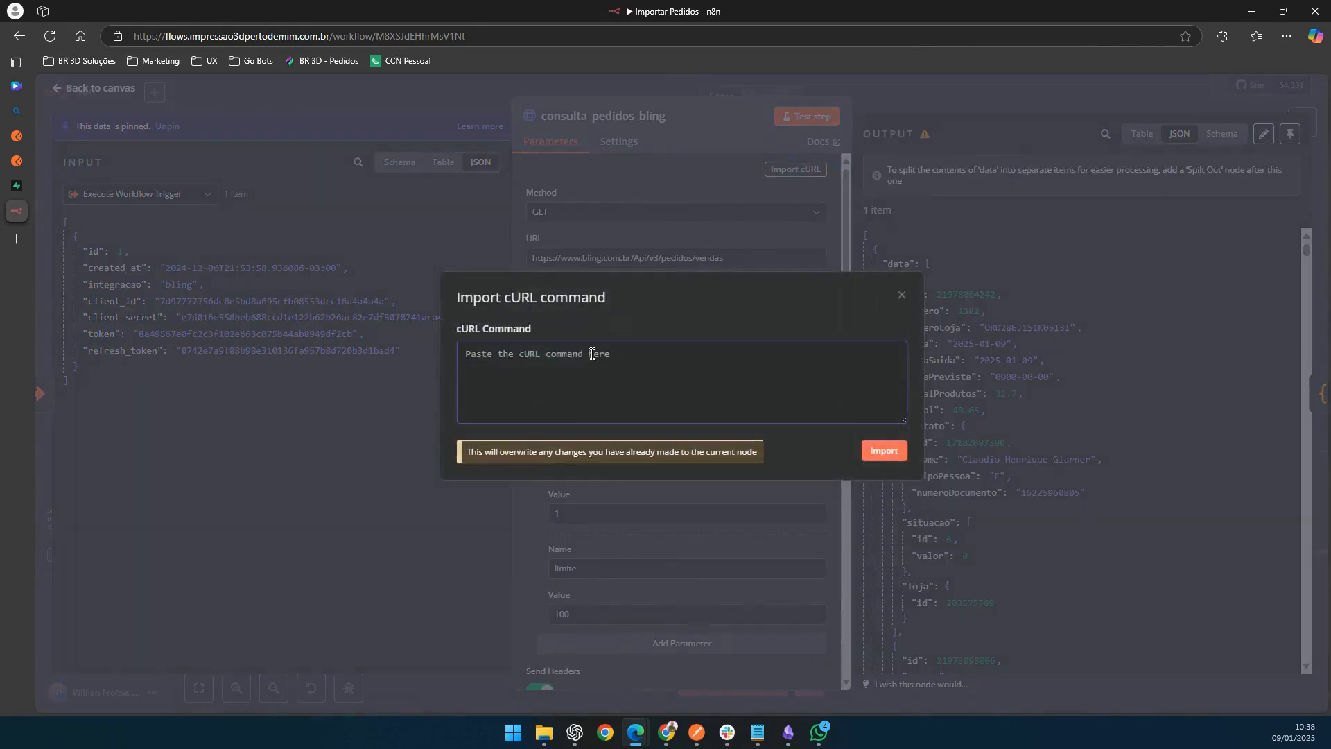
{"action": "key", "text": "ctrl+v"}
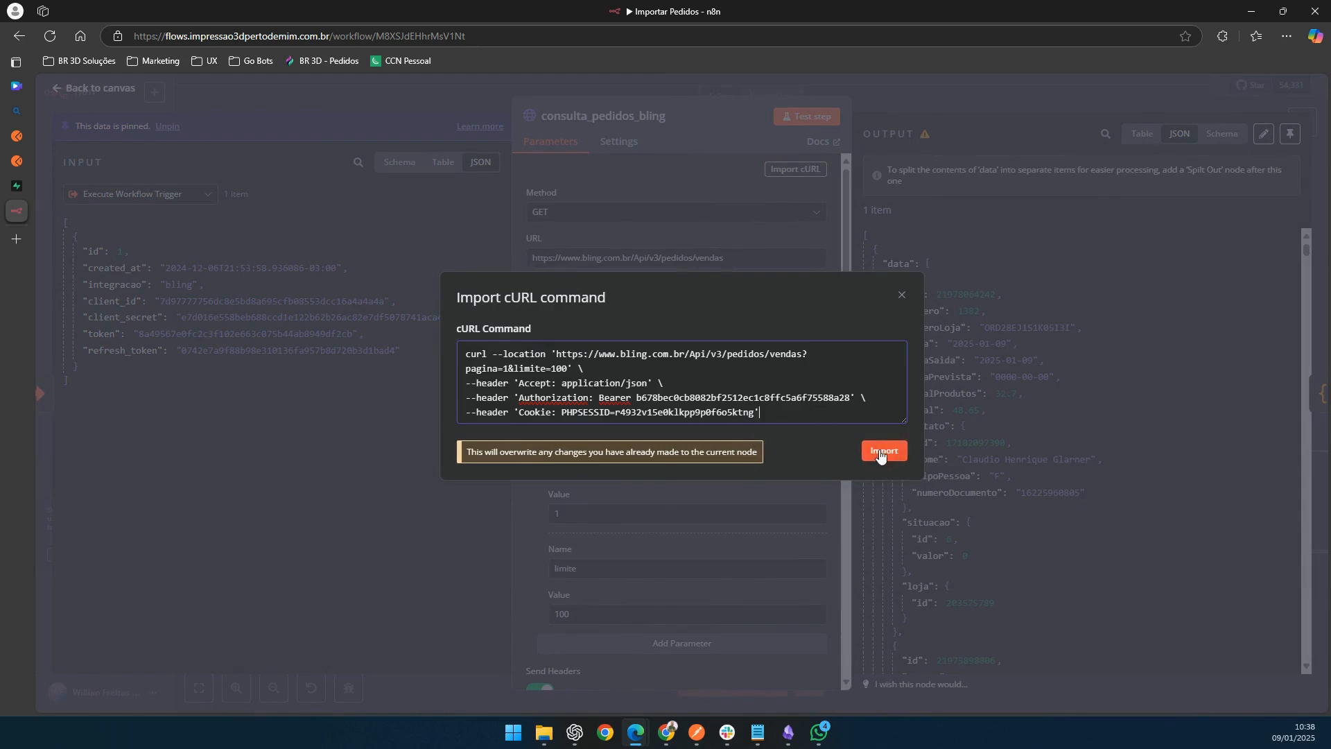
{"action": "left_click", "coordinate": [882, 451]}
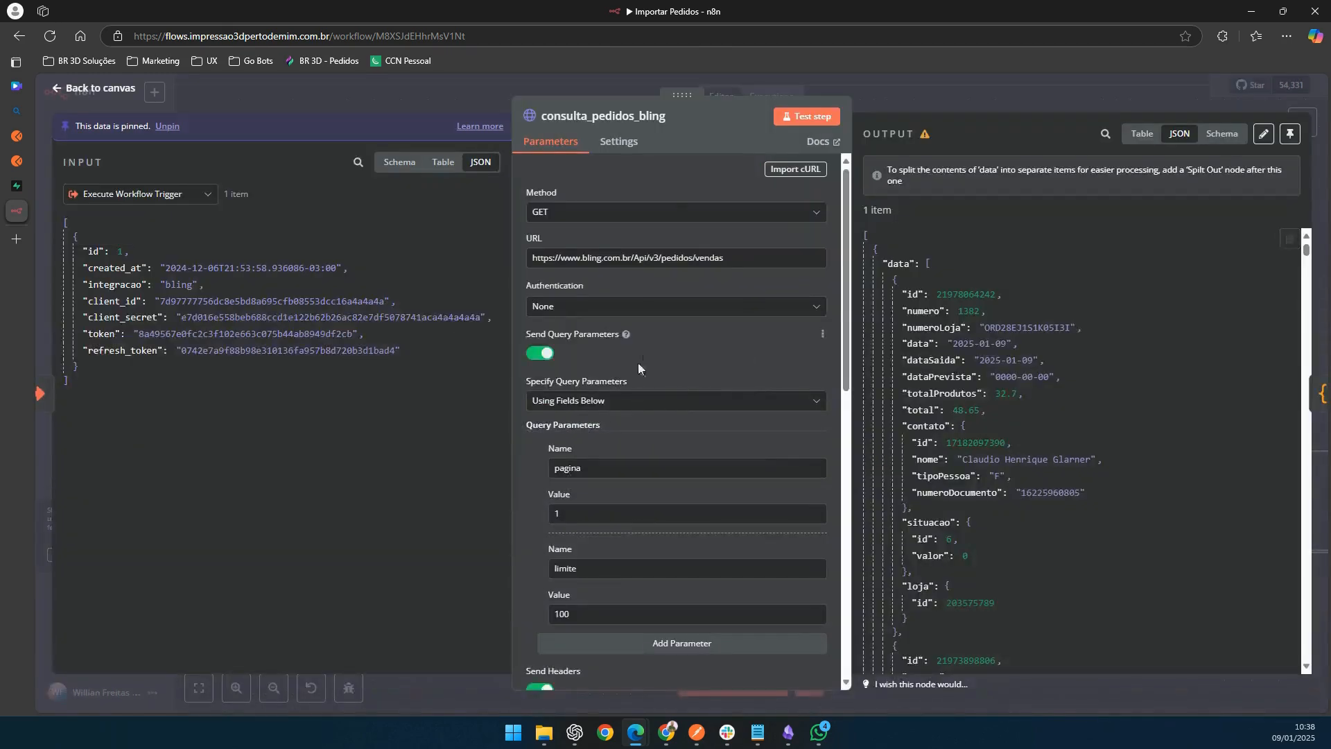
Step: Turn the Authorization header value into an expression and delete the hardcoded token, keeping only the Bearer prefix
{"action": "scroll", "coordinate": [671, 559], "scroll_direction": "down", "scroll_amount": 4}
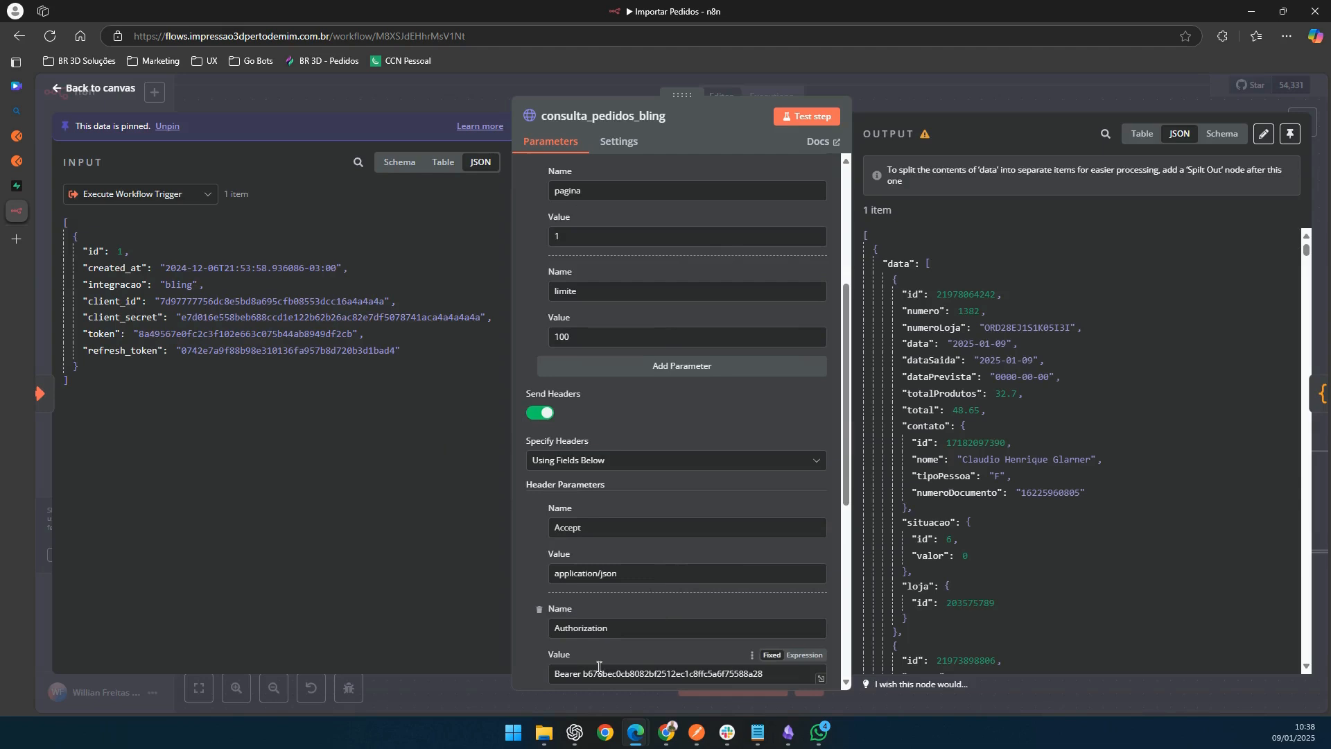
{"action": "scroll", "coordinate": [622, 575], "scroll_direction": "down", "scroll_amount": 2}
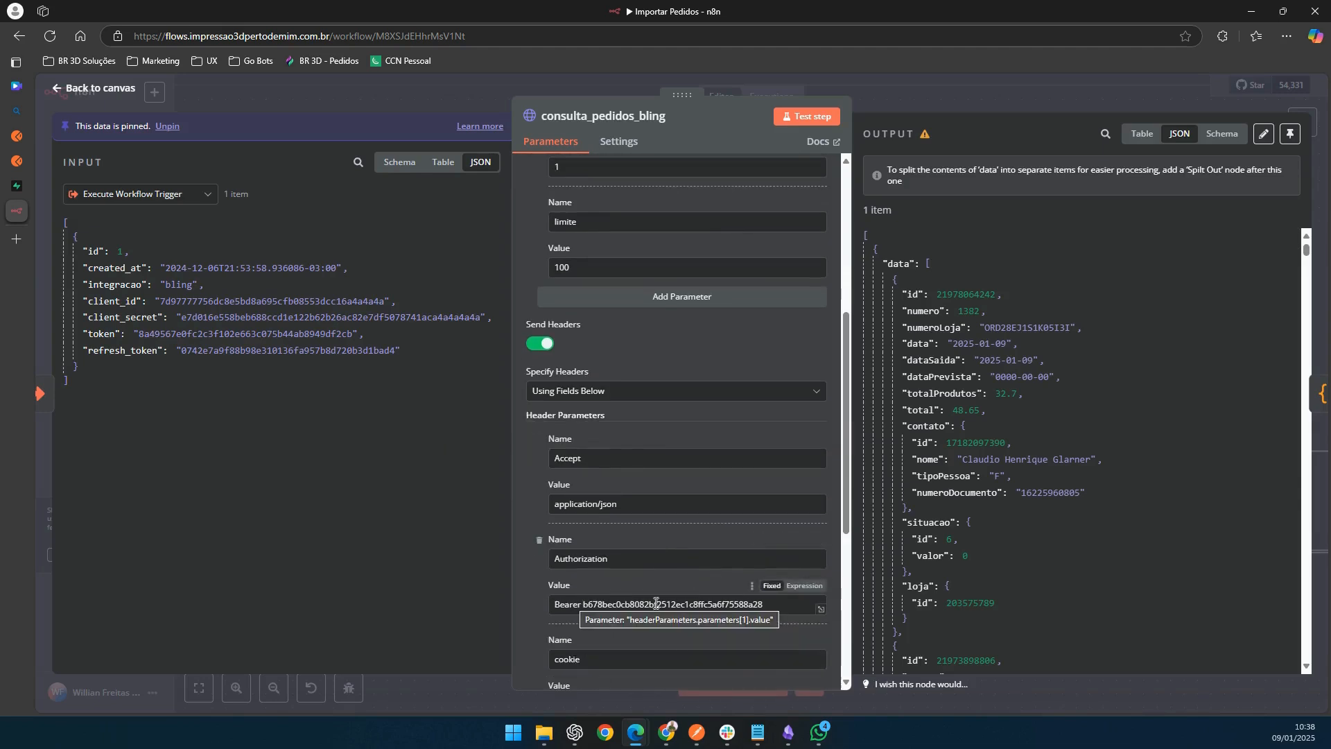
{"action": "left_click", "coordinate": [800, 592]}
{"action": "left_click_drag", "start_coordinate": [602, 608], "coordinate": [797, 609]}
{"action": "key", "text": "BackSpace"}
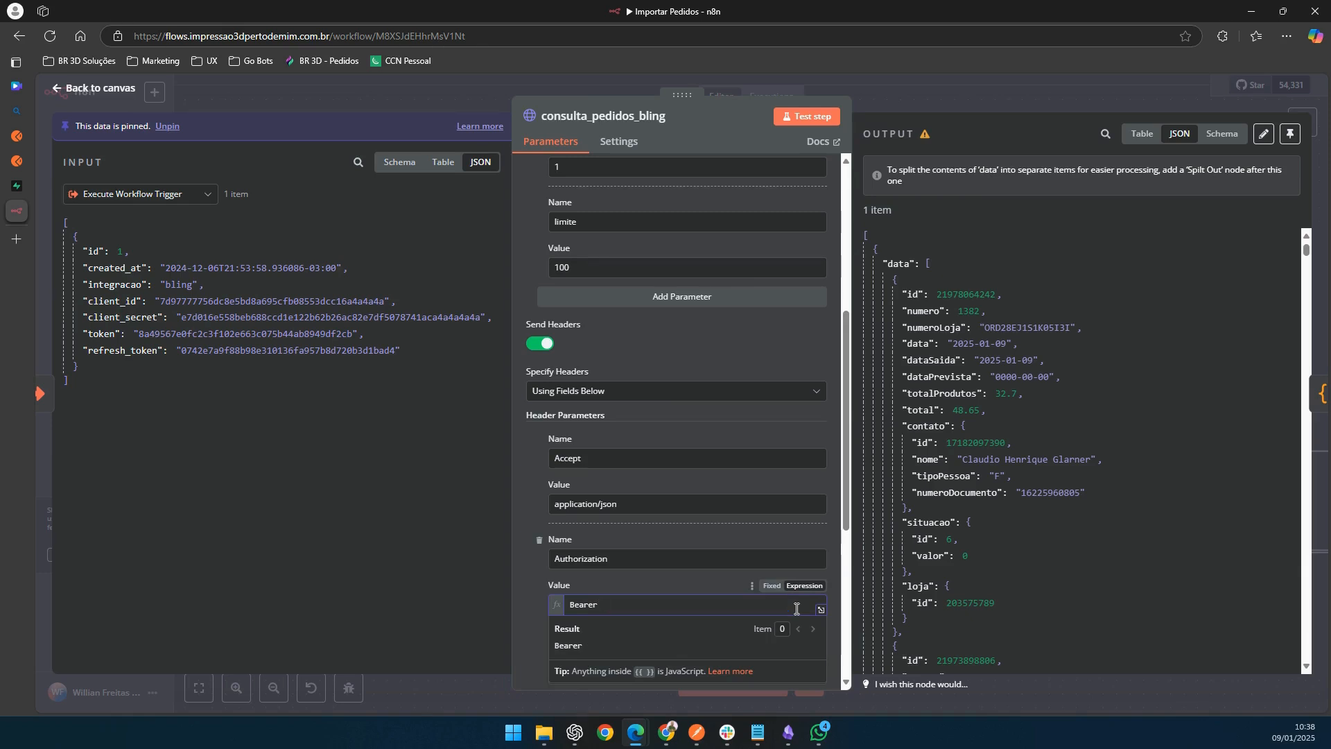
Step: Complete the Authorization header's Bearer value with the expression {{ $('Execute Workflow Trigger').item.json.token }}
{"action": "type", "text": "{{"}
{"action": "key", "text": "Down"}
{"action": "key", "text": "Down"}
{"action": "key", "text": "Down"}
{"action": "key", "text": "Down"}
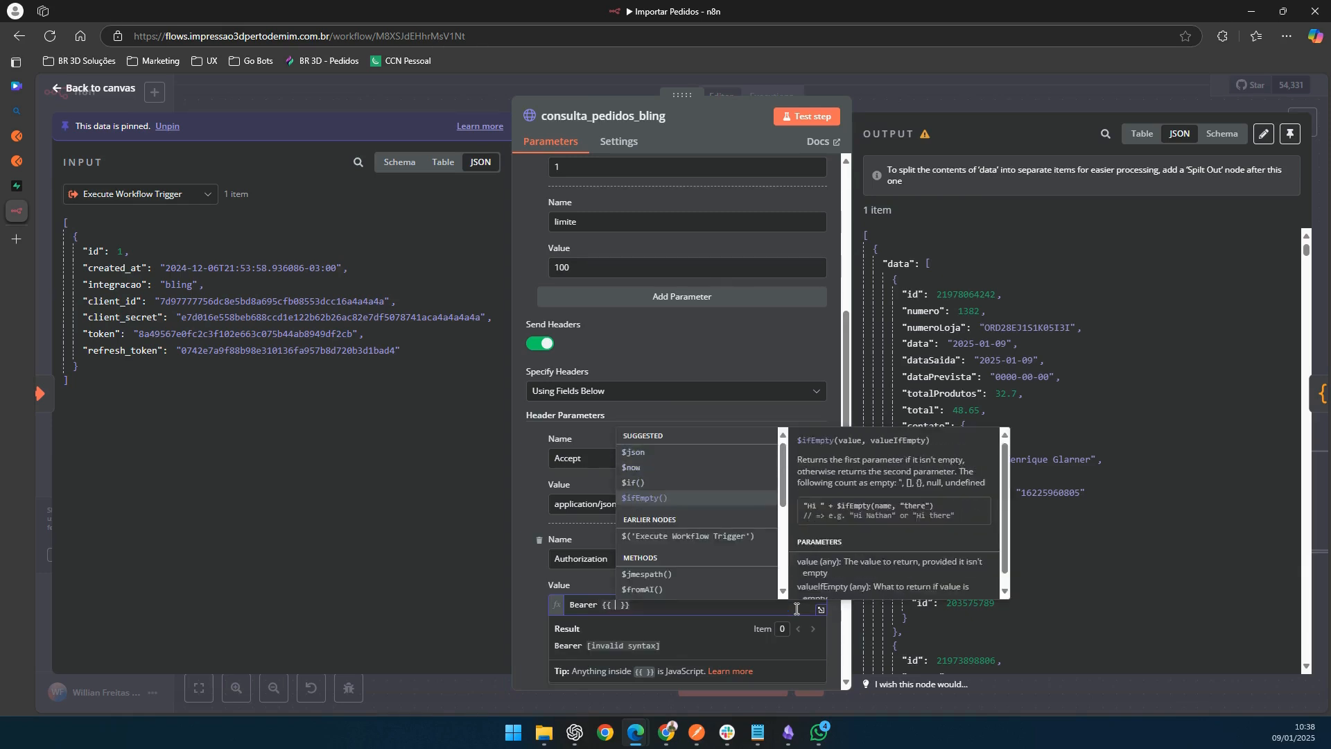
{"action": "key", "text": "Return"}
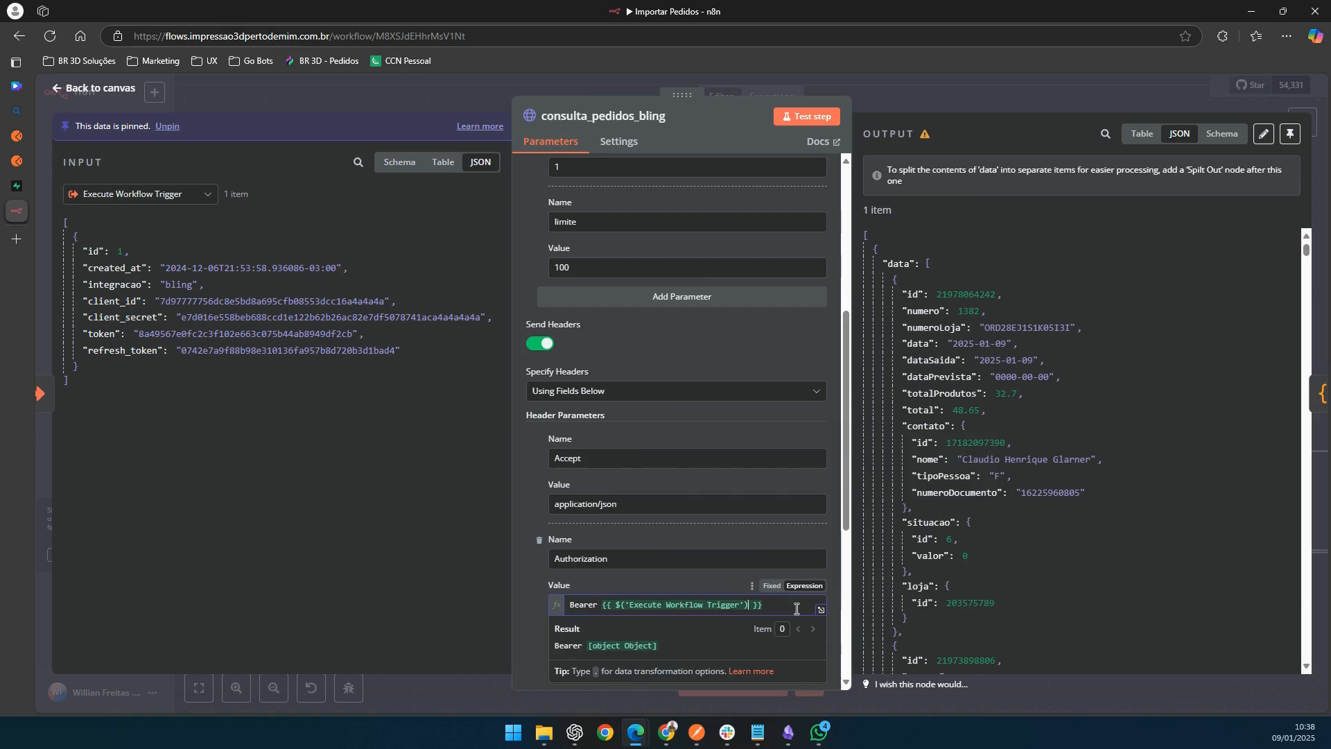
{"action": "type", "text": ".item."}
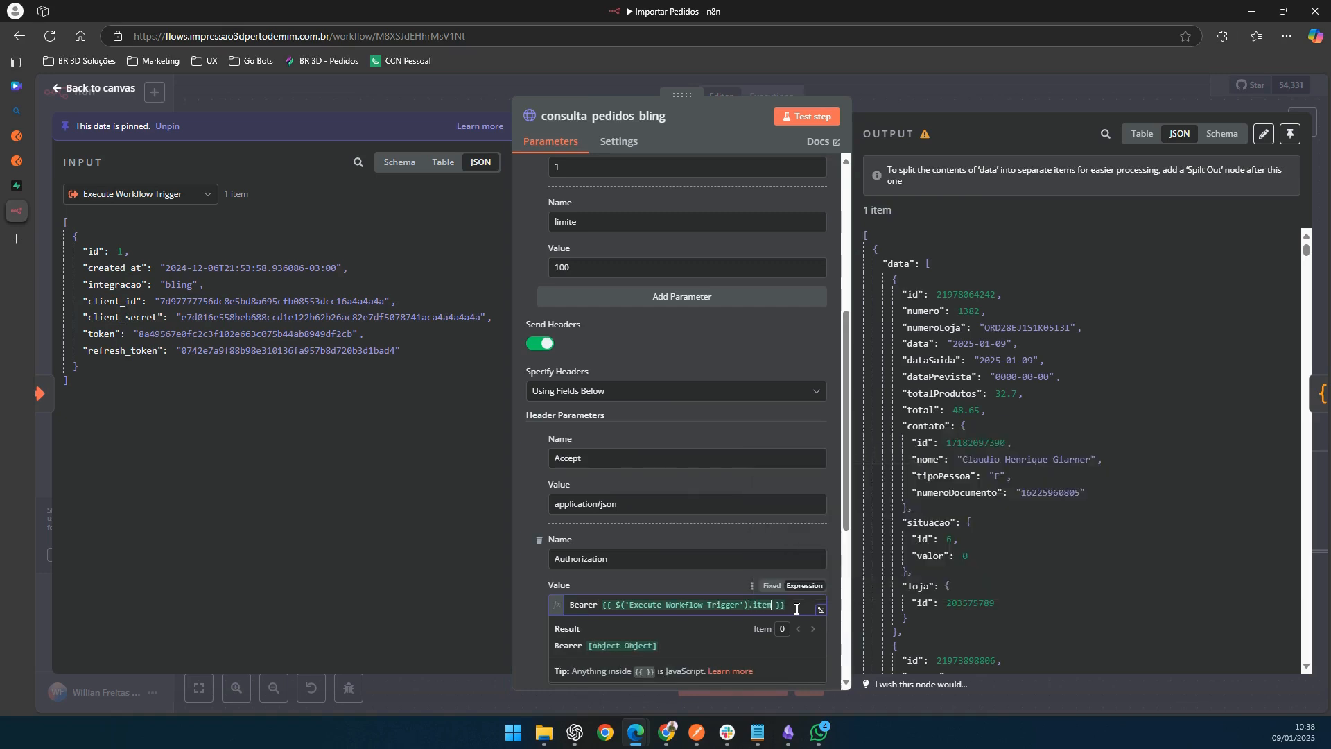
{"action": "type", "text": "json."}
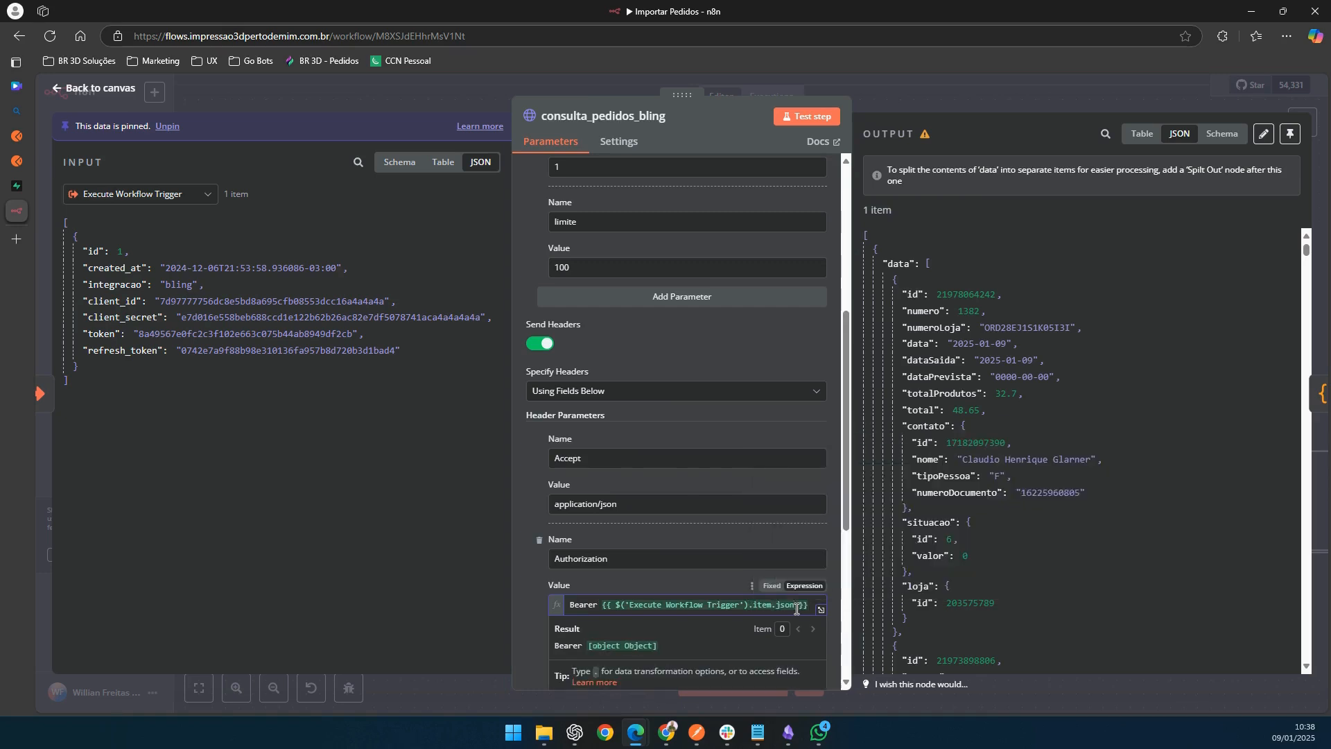
{"action": "type", "text": "token"}
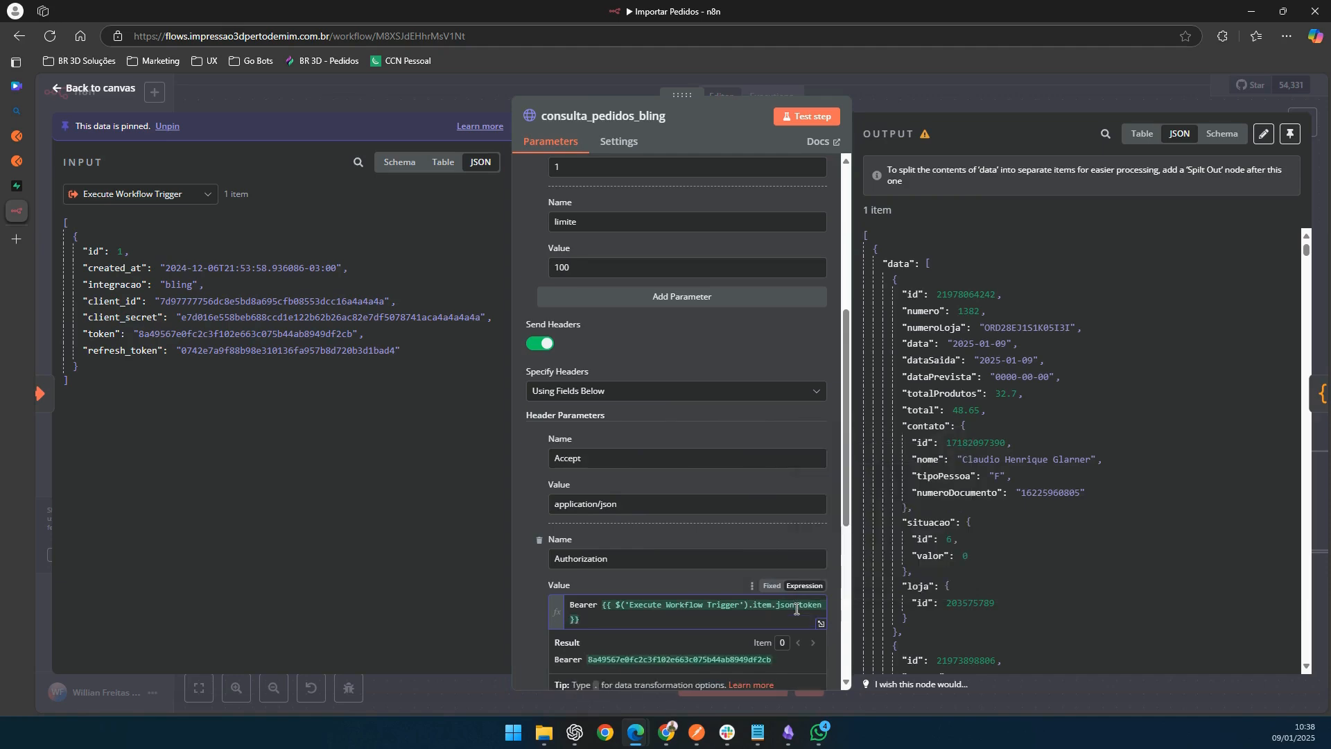
{"action": "left_click", "coordinate": [530, 490]}
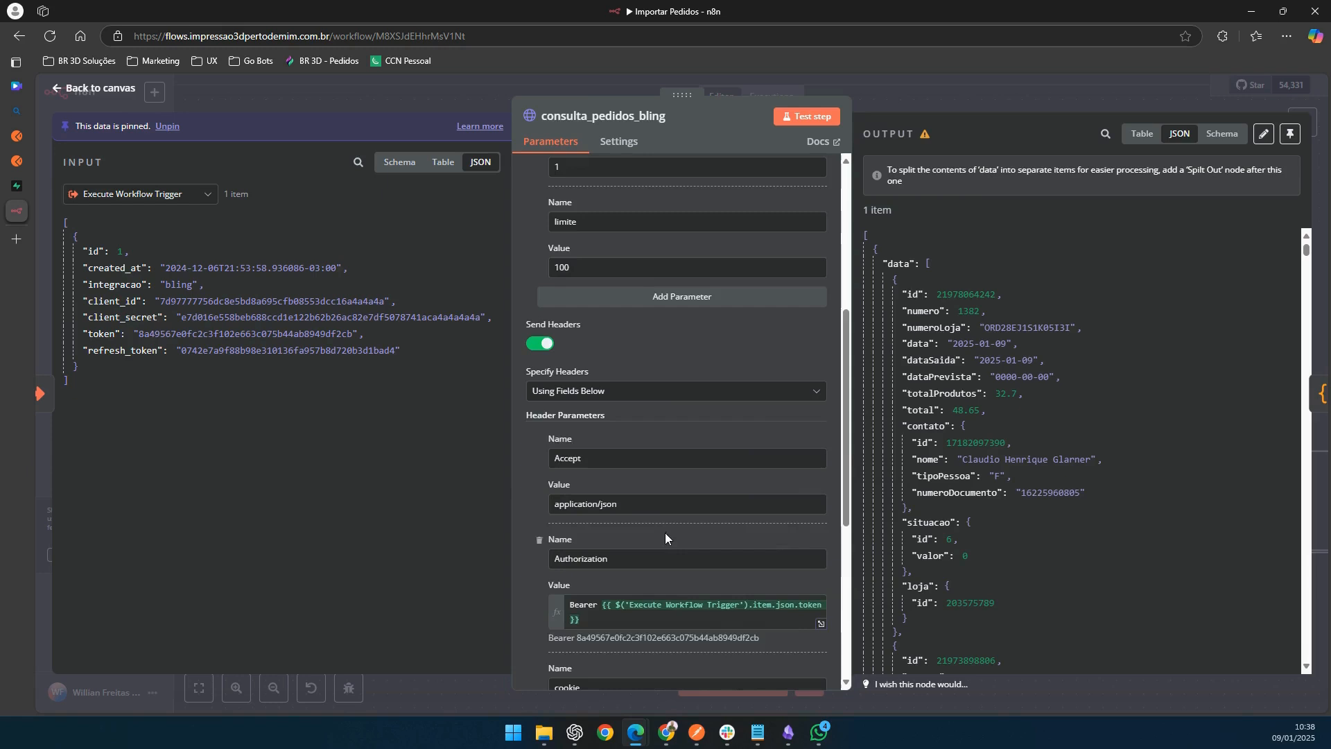
Step: Delete the cookie header parameter, test the consulta_pedidos_bling node and return to the canvas
{"action": "scroll", "coordinate": [638, 506], "scroll_direction": "down", "scroll_amount": 3}
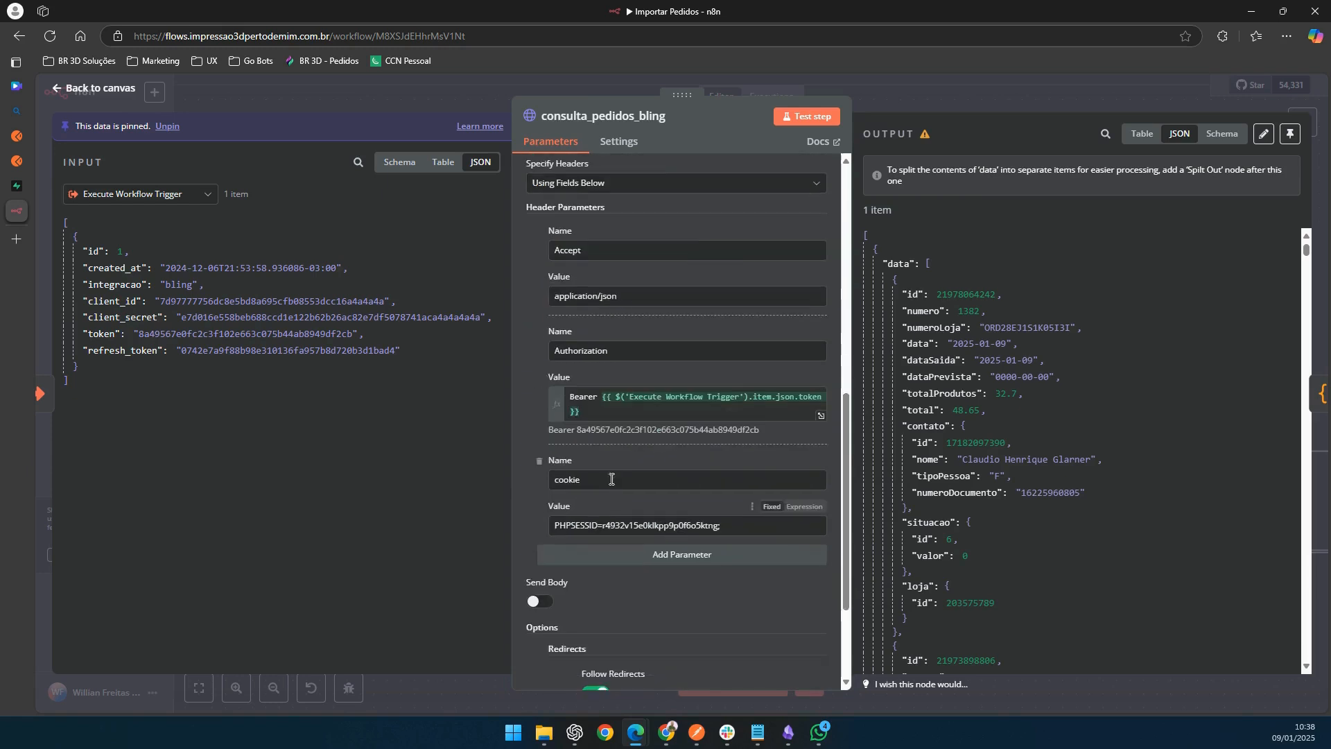
{"action": "left_click", "coordinate": [539, 462]}
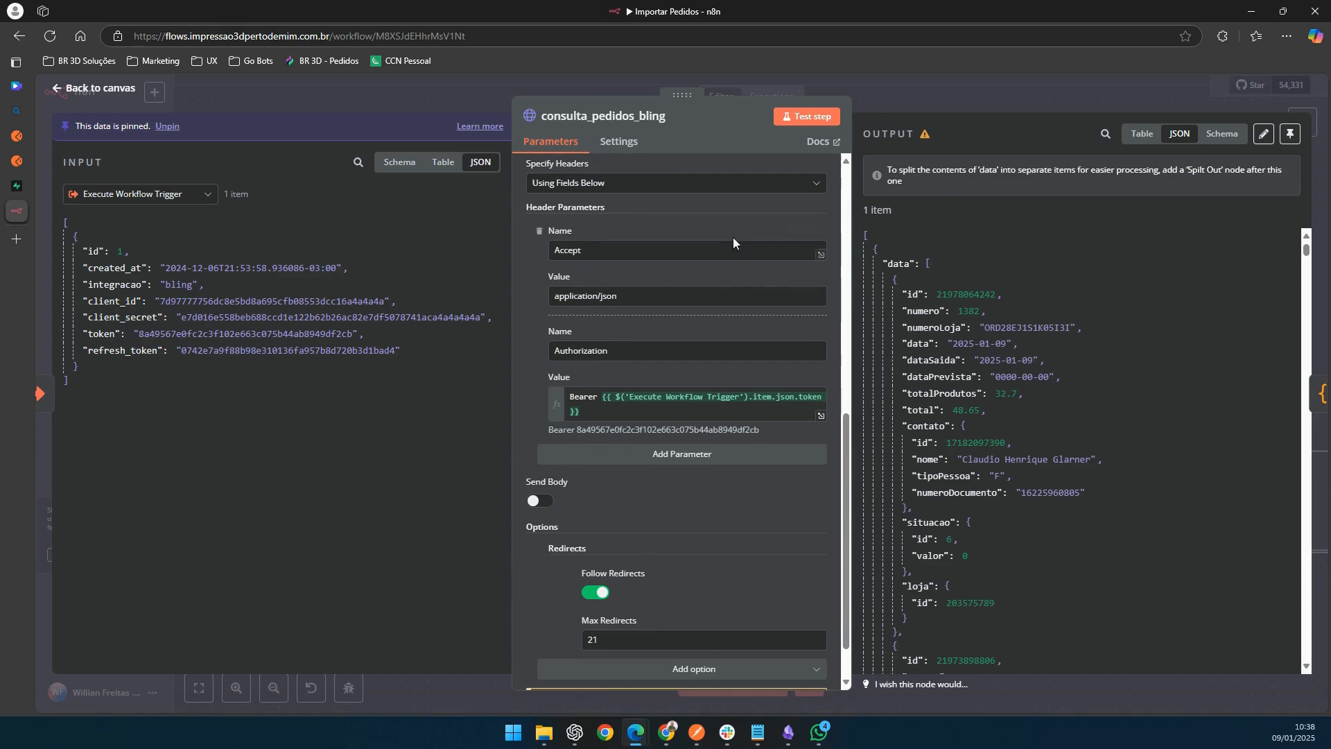
{"action": "left_click", "coordinate": [807, 119]}
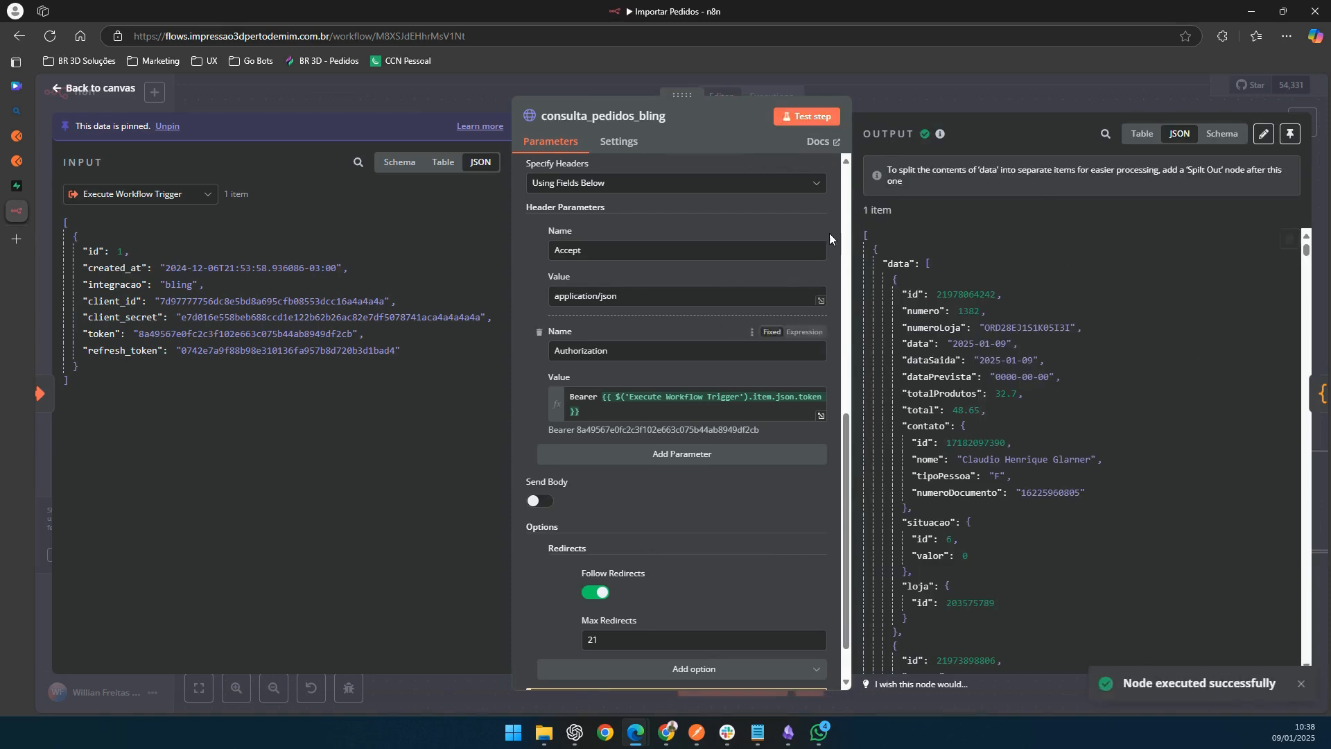
{"action": "left_click", "coordinate": [885, 101]}
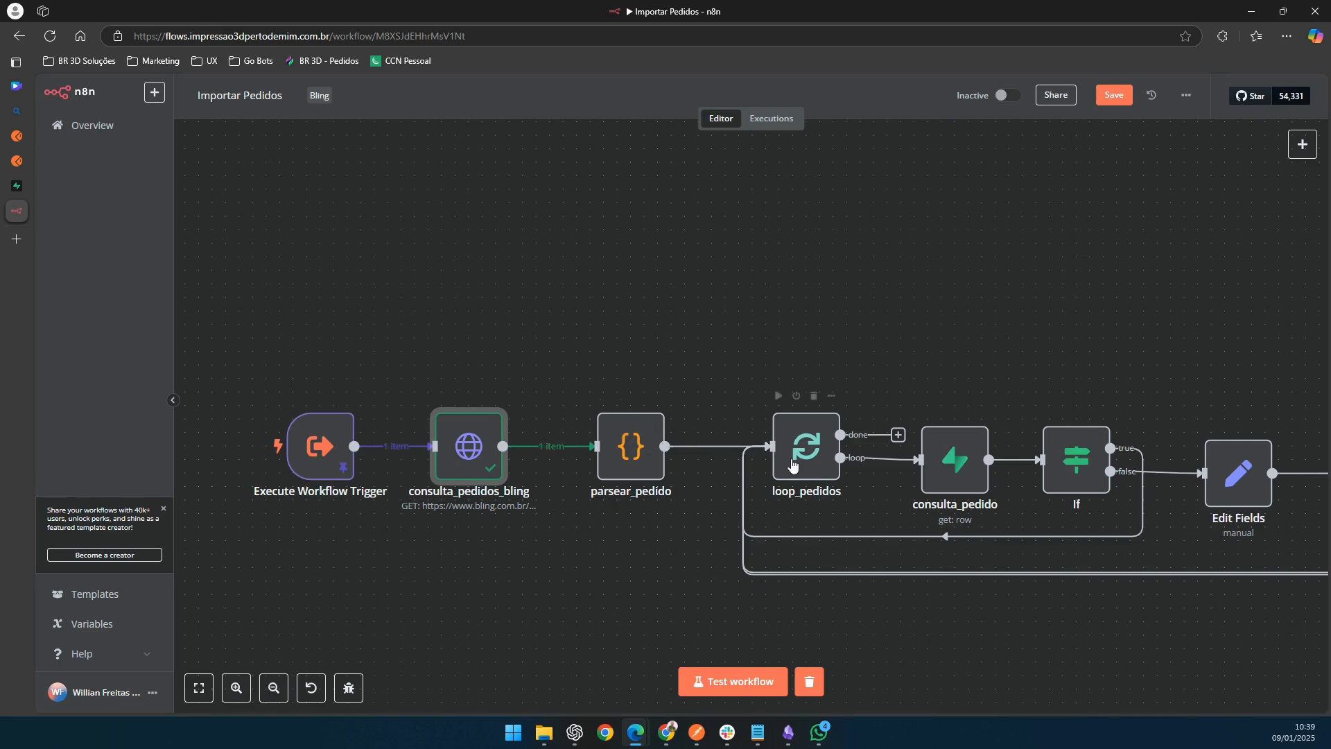
Step: Review the sales orders returned in the consulta_pedidos_bling output, then return to the canvas
{"action": "double_click", "coordinate": [450, 445]}
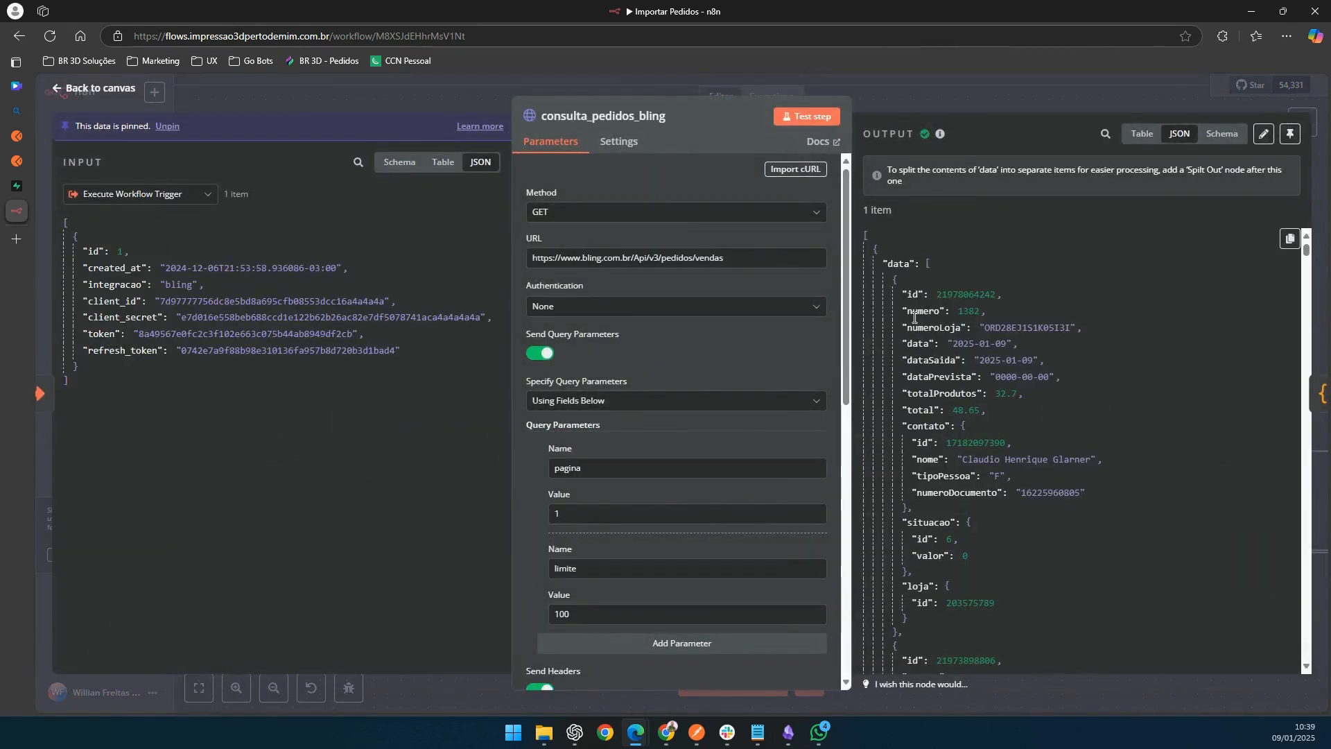
{"action": "scroll", "coordinate": [993, 431], "scroll_direction": "down", "scroll_amount": 9}
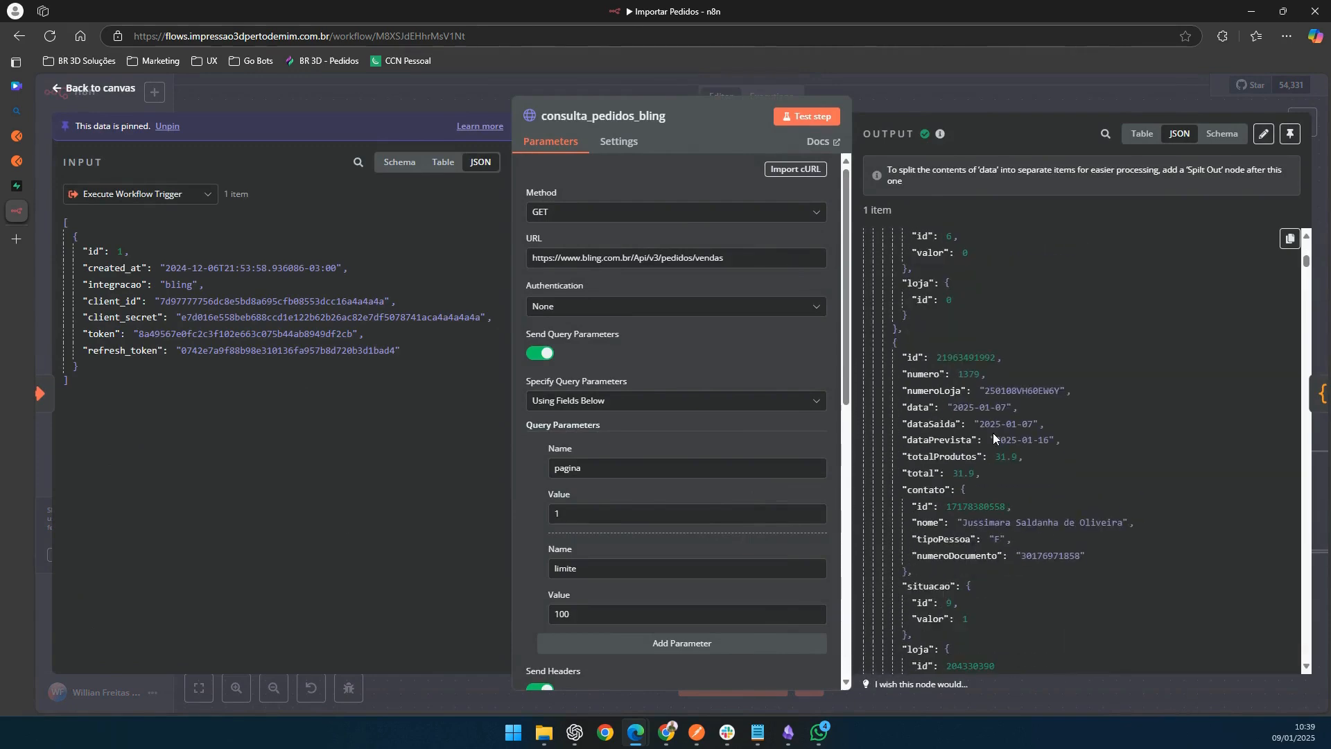
{"action": "scroll", "coordinate": [991, 434], "scroll_direction": "up", "scroll_amount": 9}
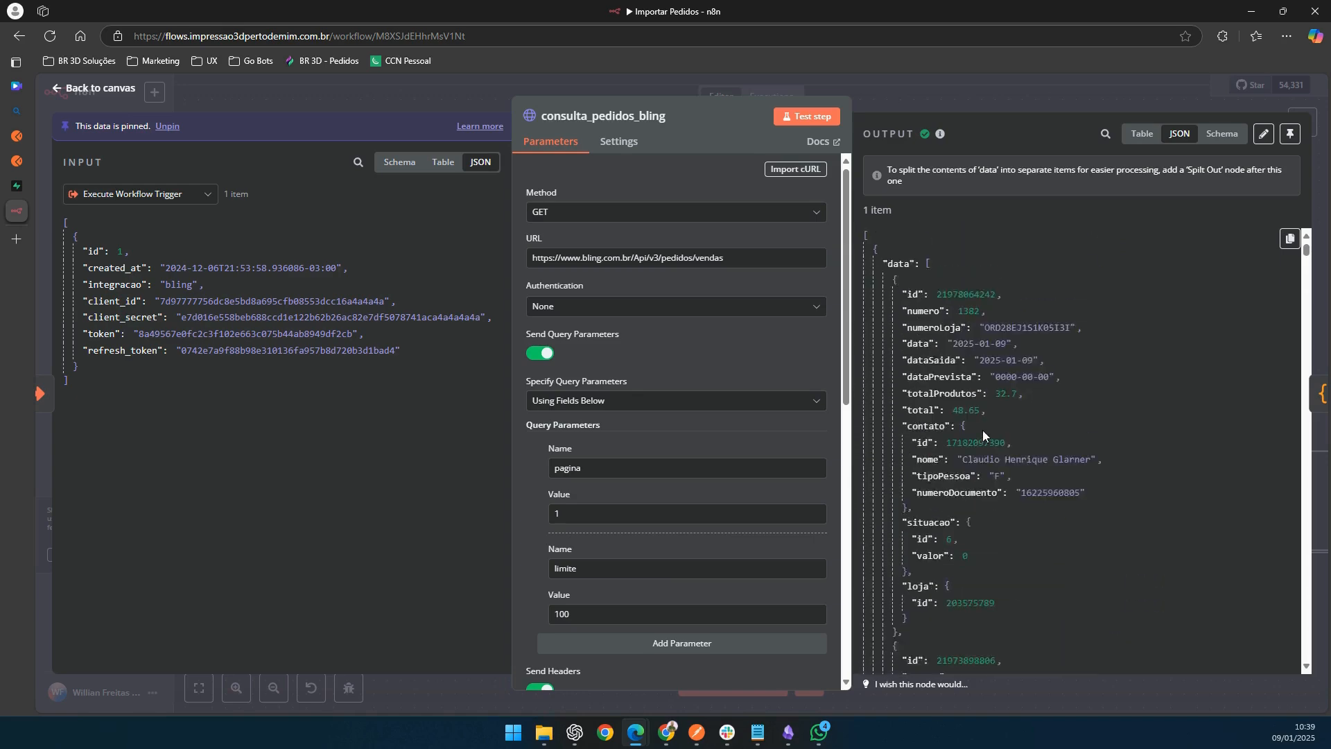
{"action": "left_click", "coordinate": [885, 89]}
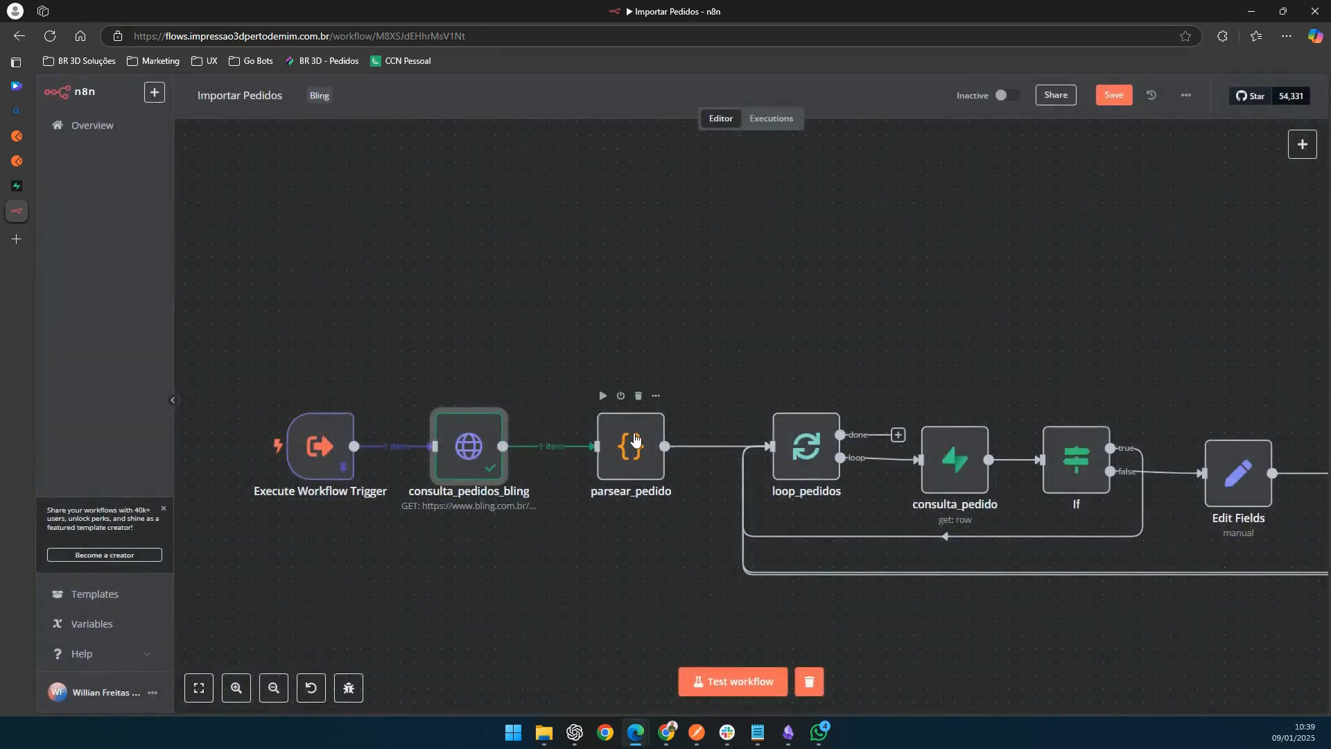
Step: Look at the parsear_pedido node's code, then survey the downstream nodes of the workflow on the canvas
{"action": "double_click", "coordinate": [636, 439]}
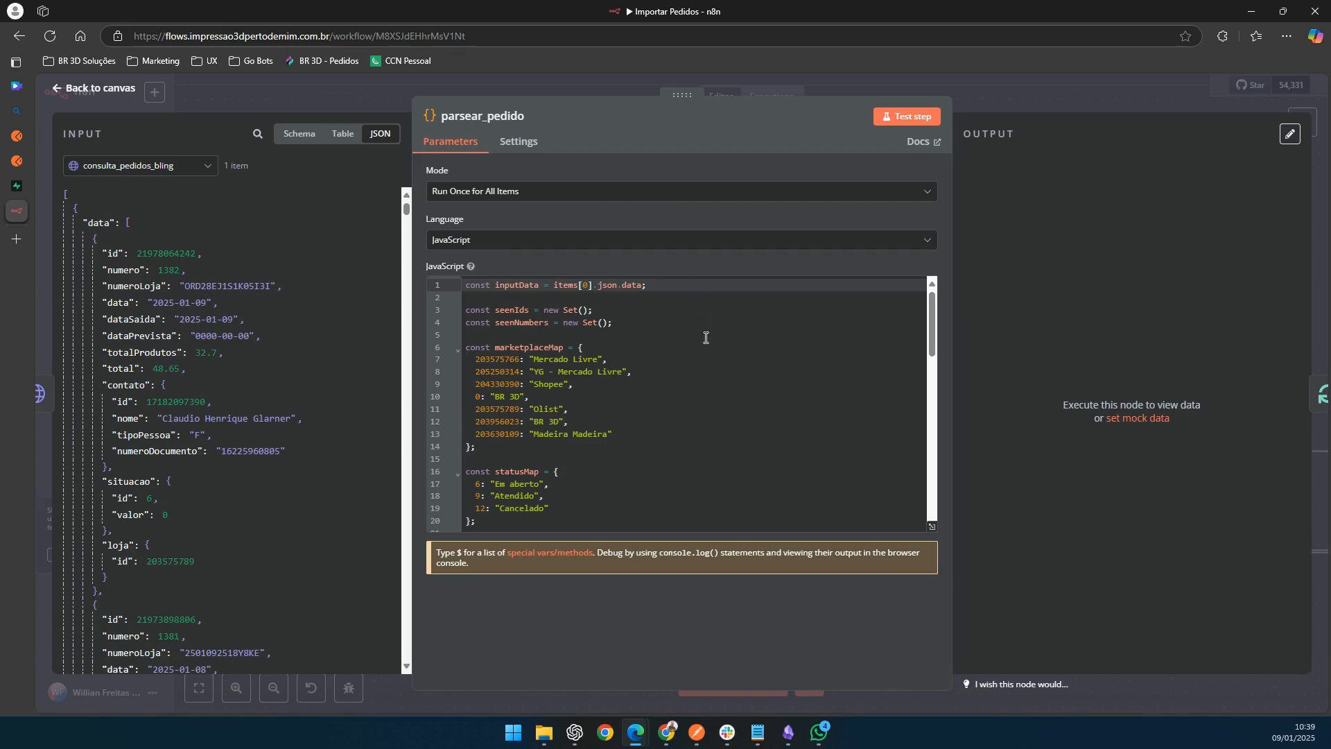
{"action": "left_click", "coordinate": [575, 88]}
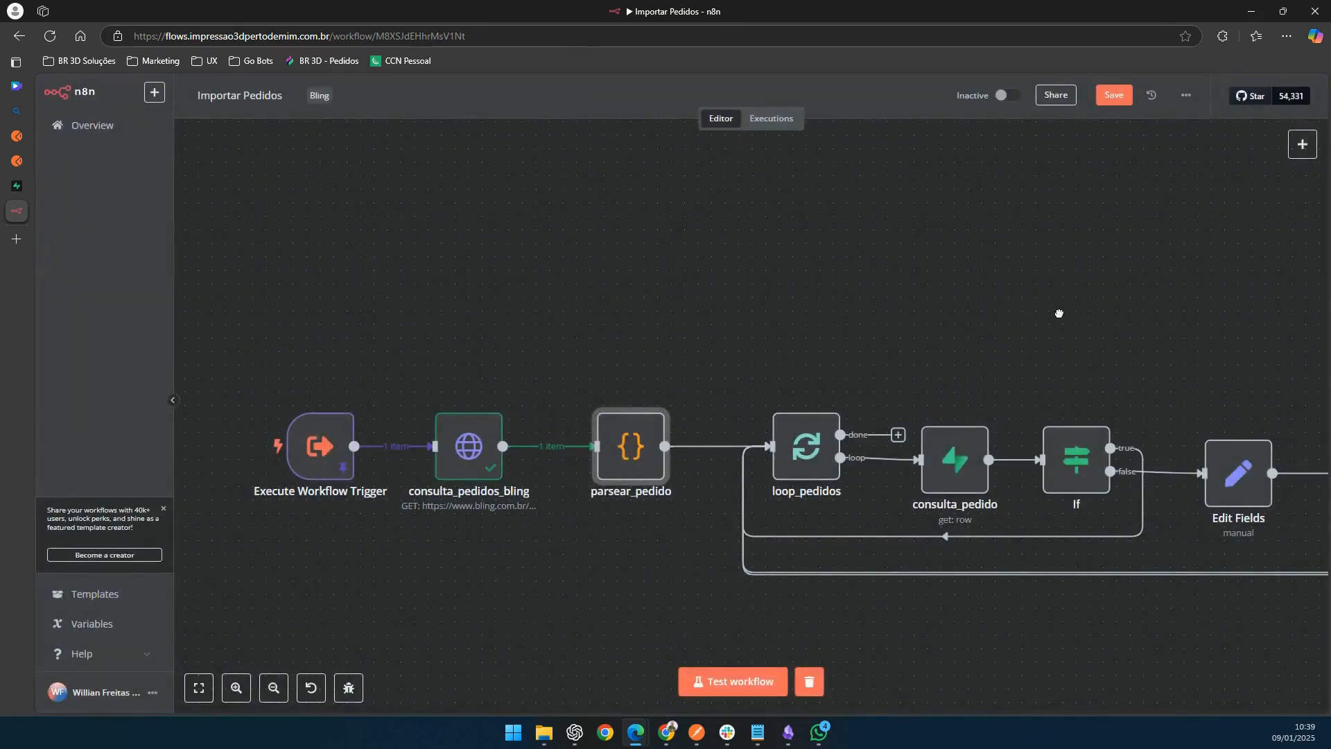
{"action": "left_click_drag", "start_coordinate": [1059, 314], "coordinate": [779, 282]}
{"action": "left_click_drag", "start_coordinate": [1061, 321], "coordinate": [484, 303]}
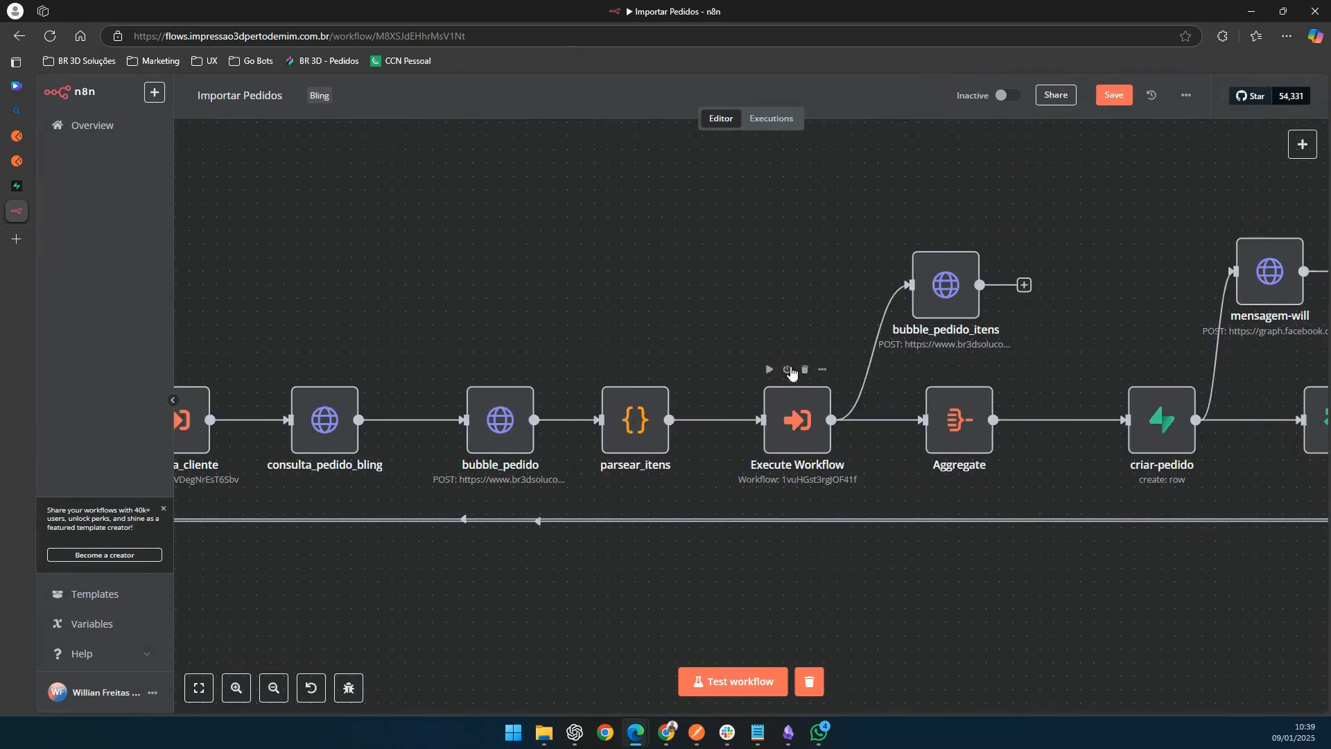
{"action": "left_click_drag", "start_coordinate": [809, 300], "coordinate": [1166, 286]}
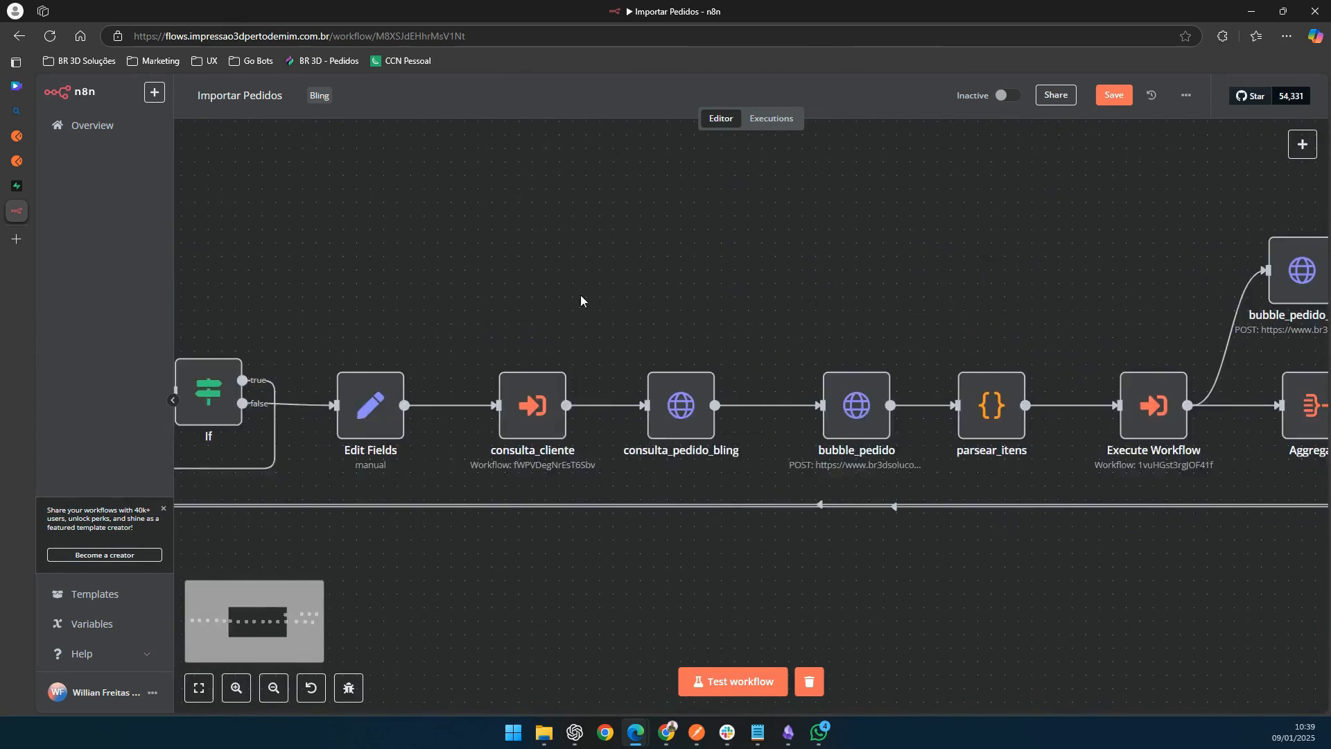
{"action": "left_click_drag", "start_coordinate": [558, 291], "coordinate": [1040, 325]}
{"action": "left_click_drag", "start_coordinate": [606, 253], "coordinate": [869, 228]}
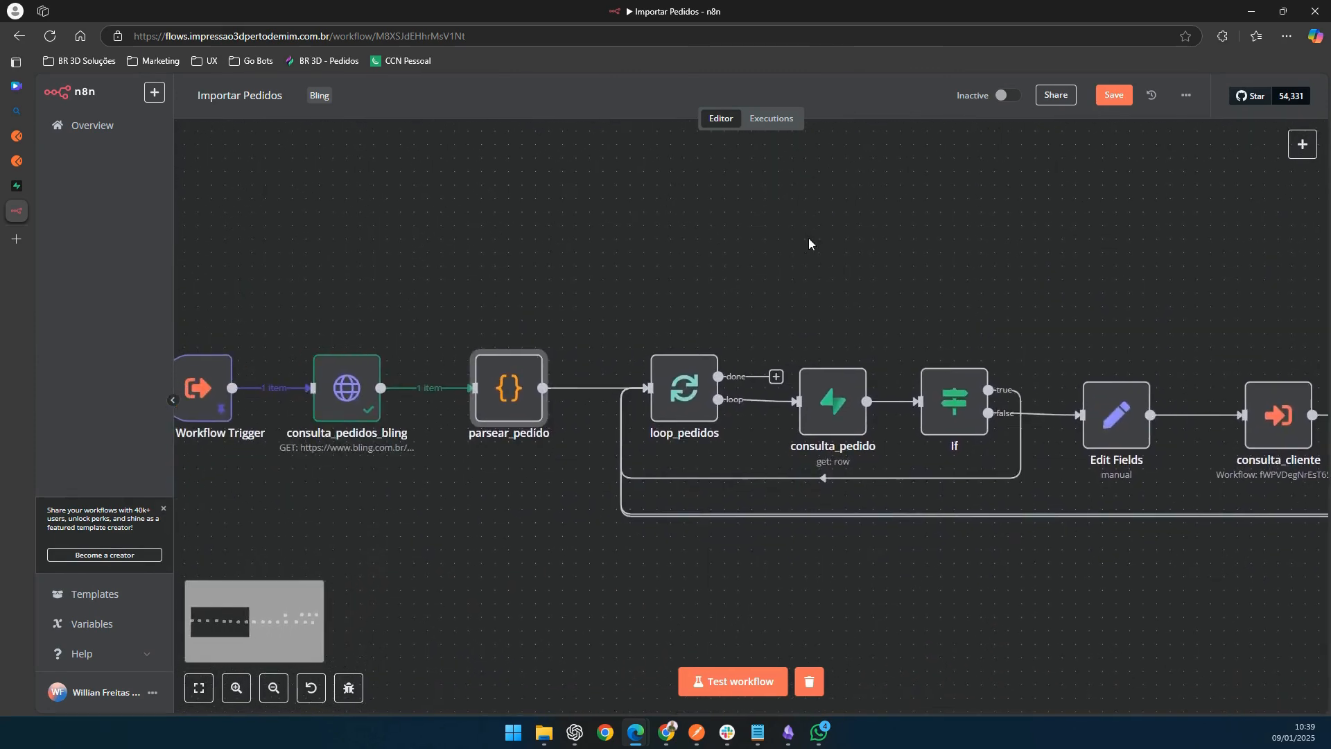
Step: Reopen parsear_pedido and compare the input order's loja id with the store IDs and names in marketplaceMap
{"action": "double_click", "coordinate": [503, 399]}
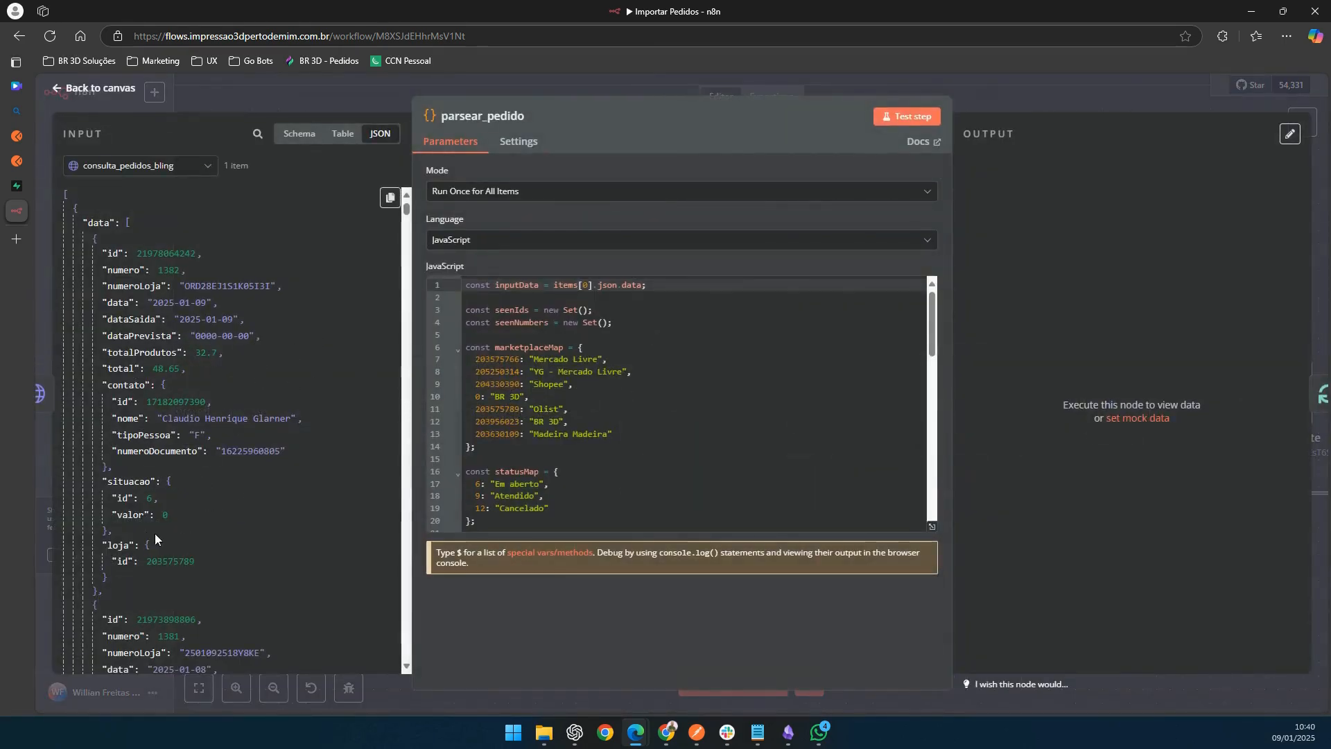
{"action": "double_click", "coordinate": [180, 563]}
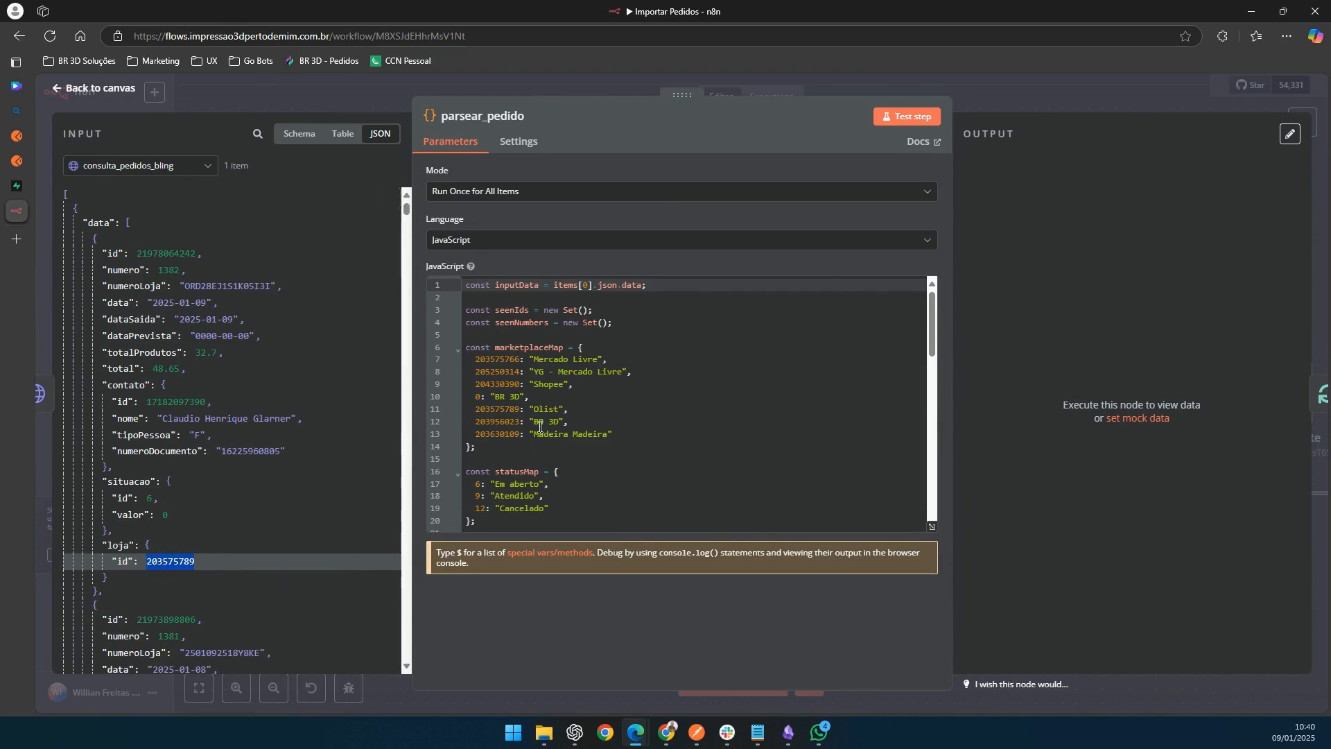
{"action": "double_click", "coordinate": [503, 361]}
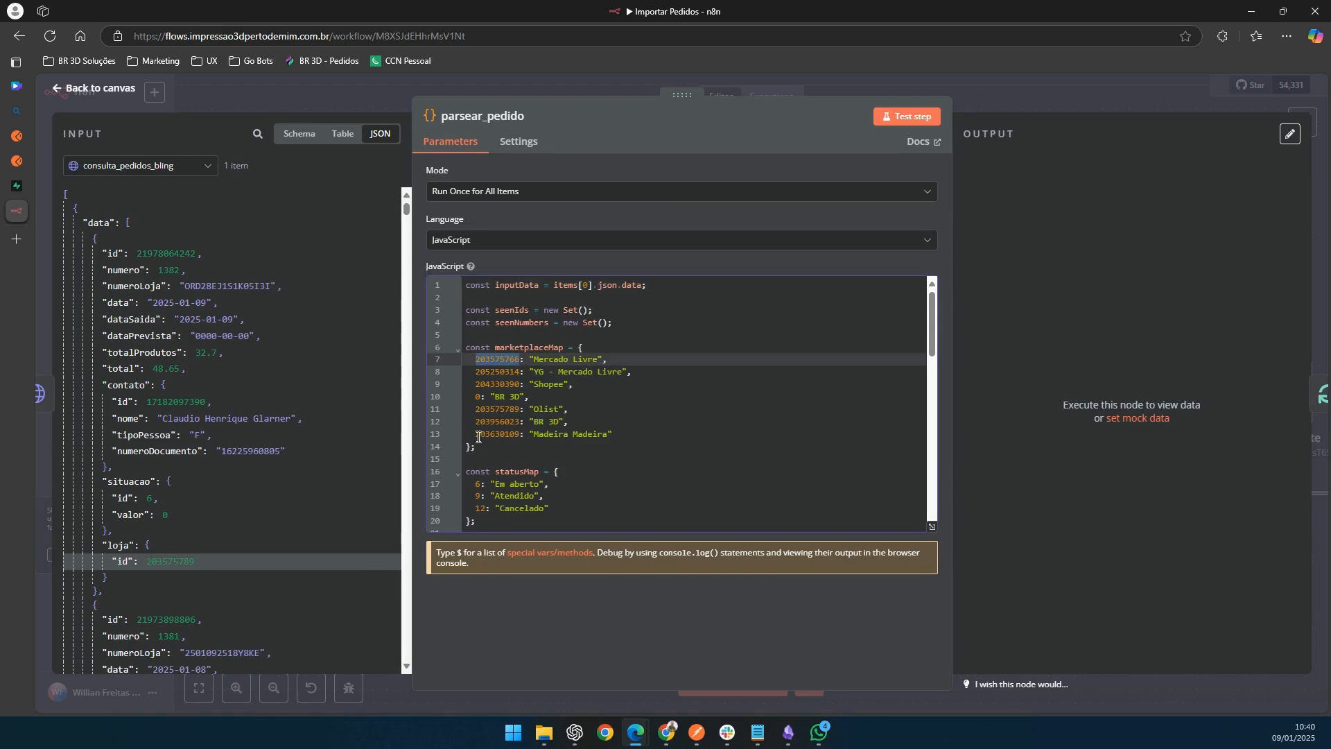
{"action": "double_click", "coordinate": [501, 372]}
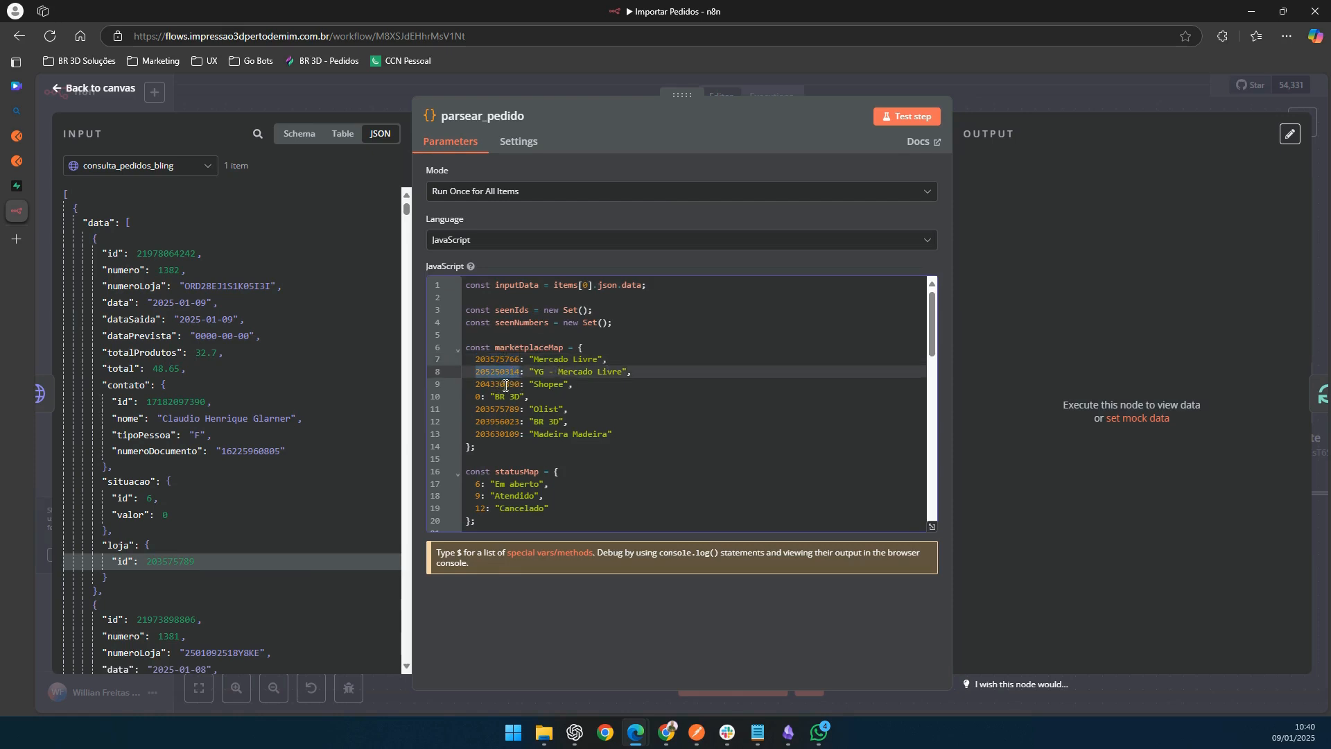
{"action": "left_click", "coordinate": [505, 385]}
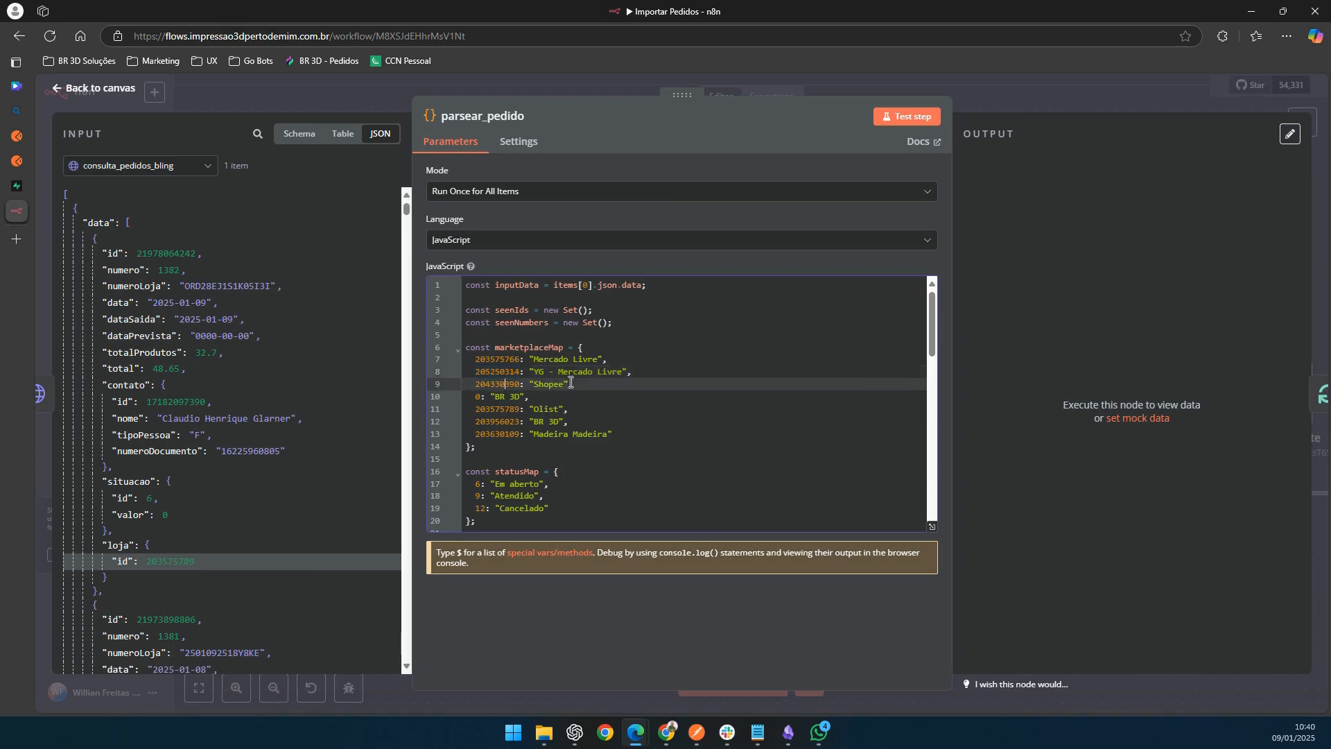
{"action": "left_click", "coordinate": [481, 397]}
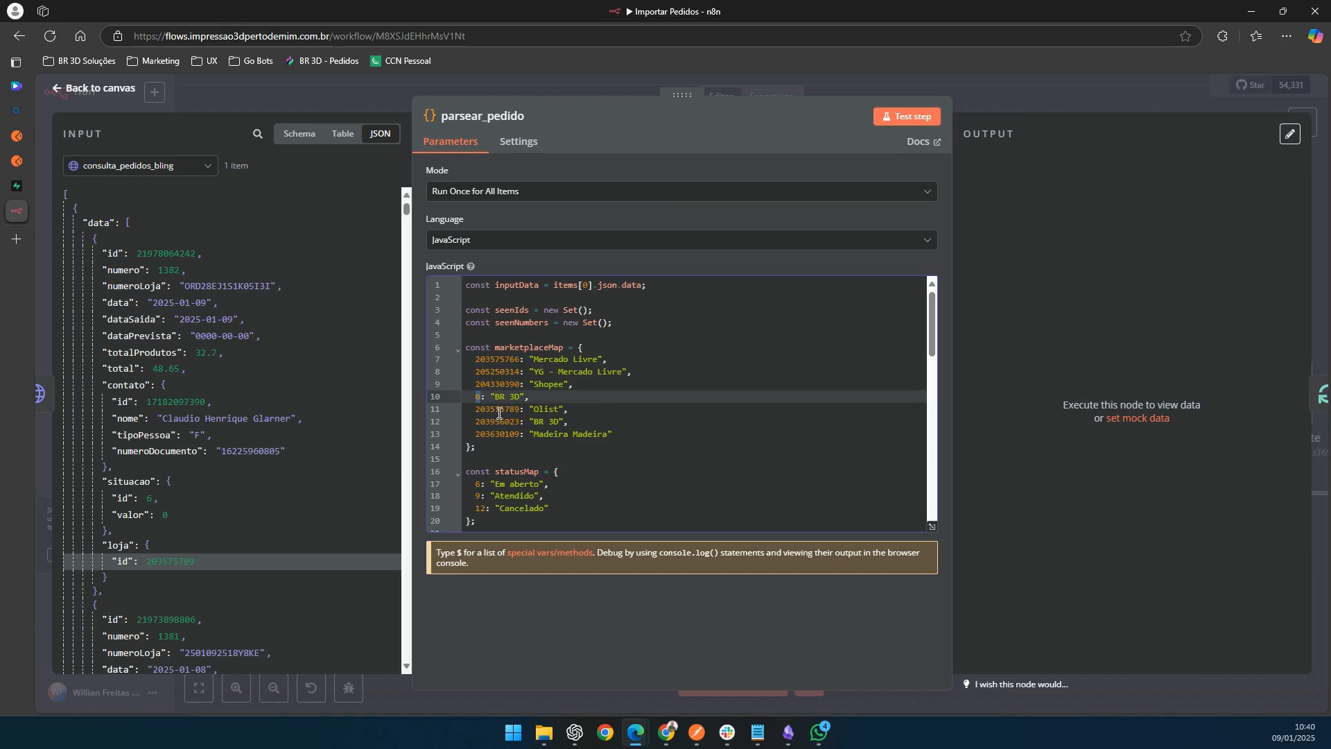
{"action": "double_click", "coordinate": [501, 409]}
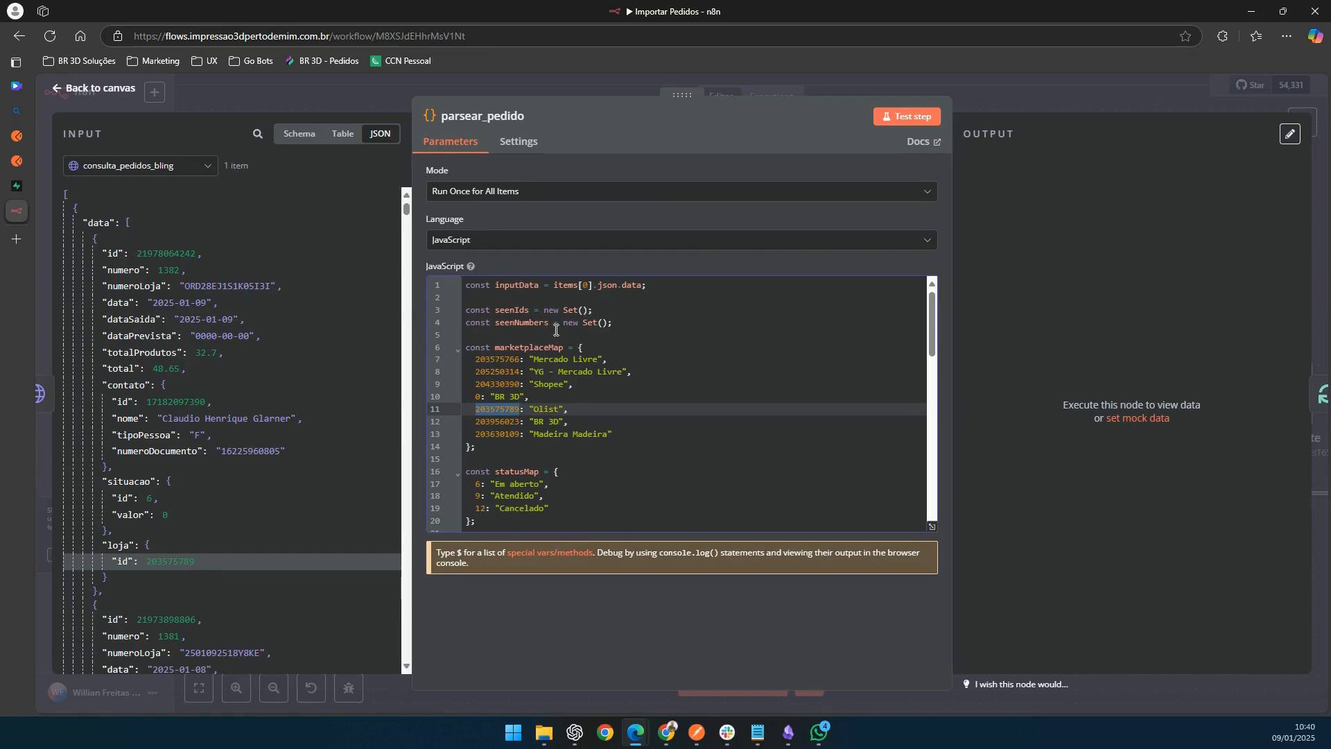
{"action": "left_click", "coordinate": [632, 435]}
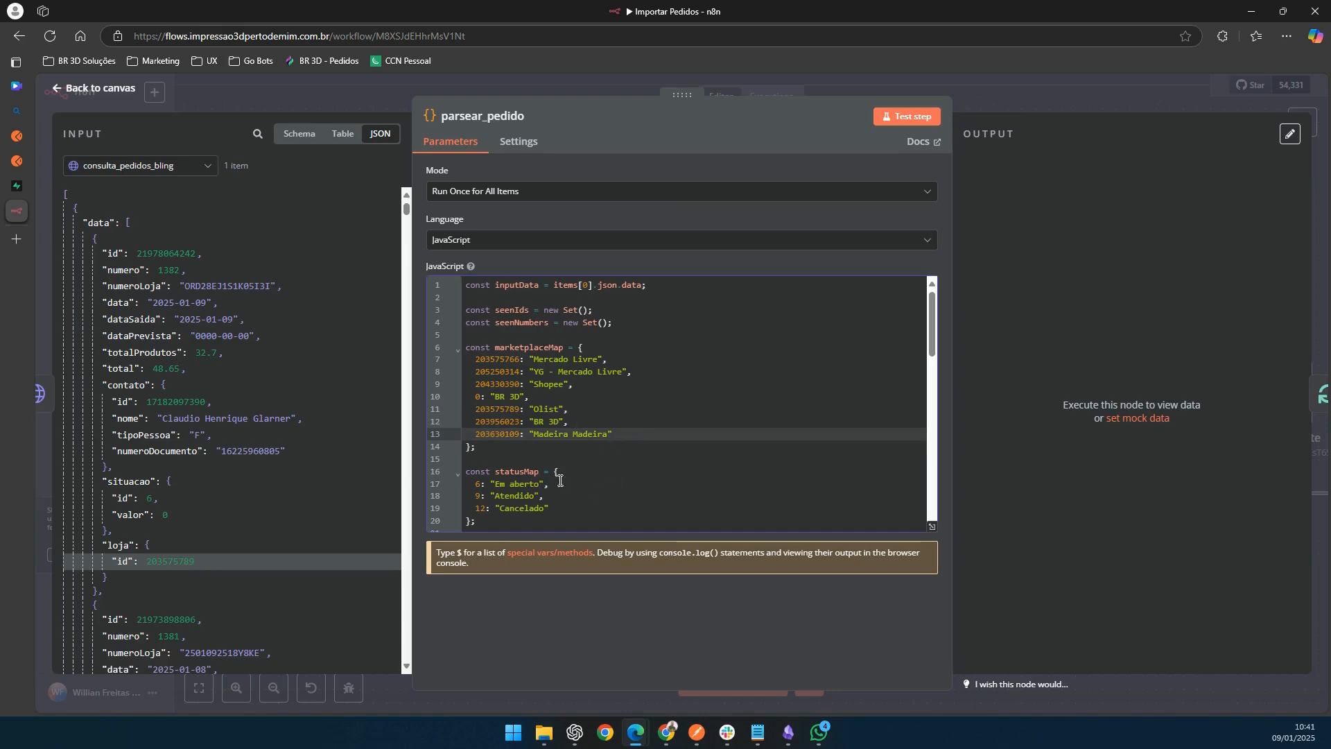
Step: Examine the rest of the parsear_pedido code: statusMap, duplicate filter, null-date handling and returned fields through status_pedido
{"action": "scroll", "coordinate": [484, 485], "scroll_direction": "down", "scroll_amount": 1}
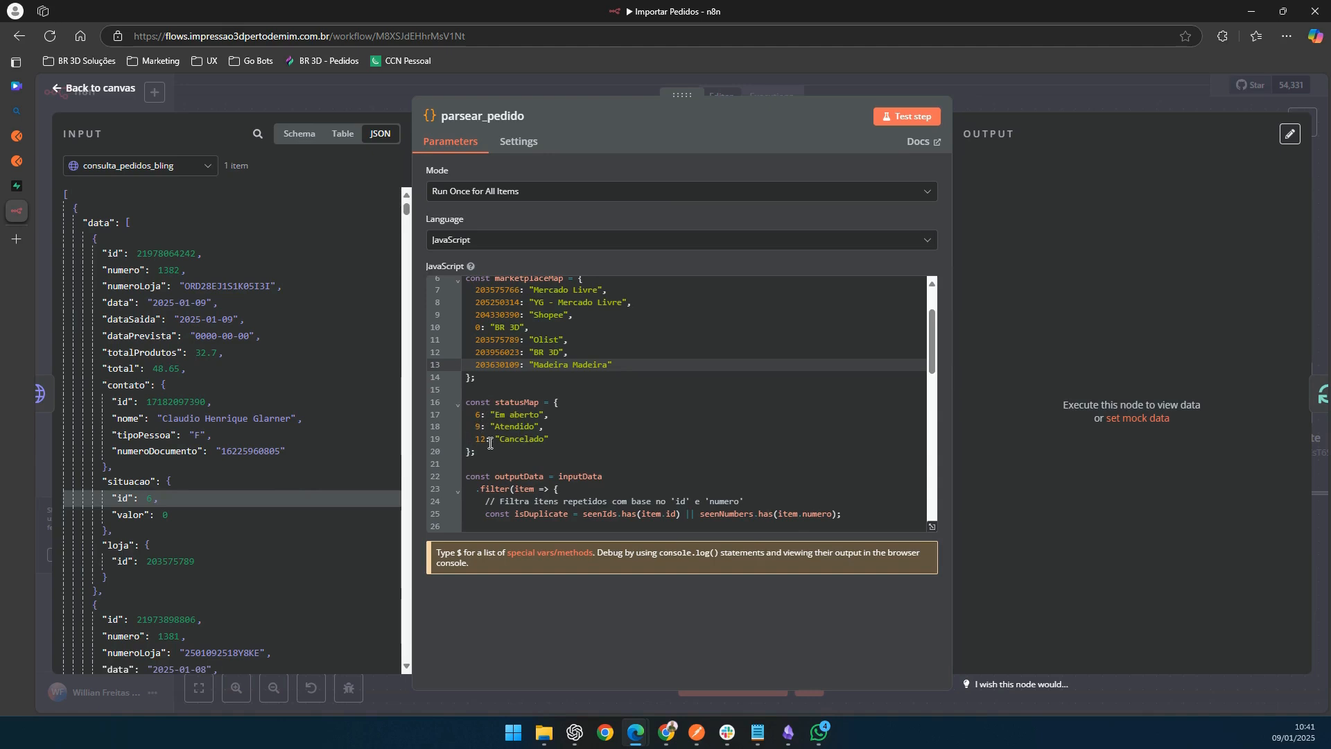
{"action": "scroll", "coordinate": [772, 480], "scroll_direction": "down", "scroll_amount": 2}
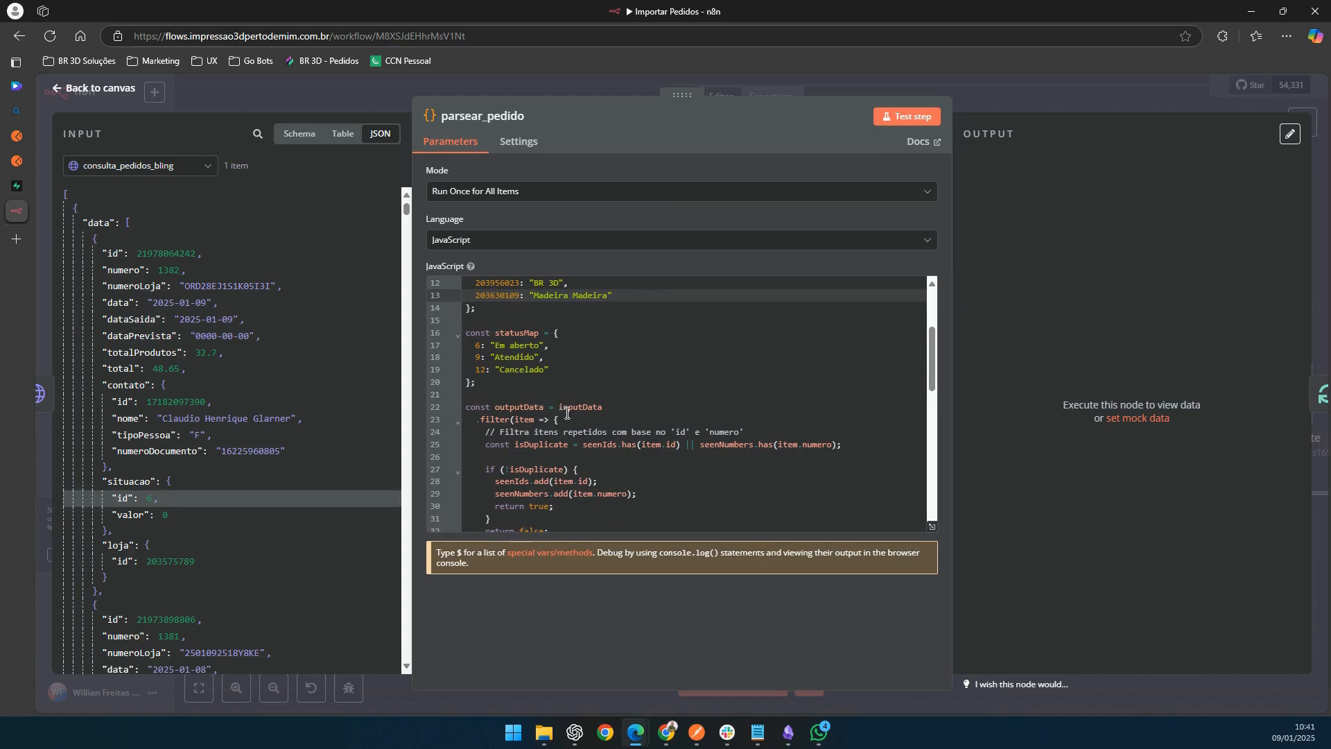
{"action": "scroll", "coordinate": [567, 414], "scroll_direction": "down", "scroll_amount": 4}
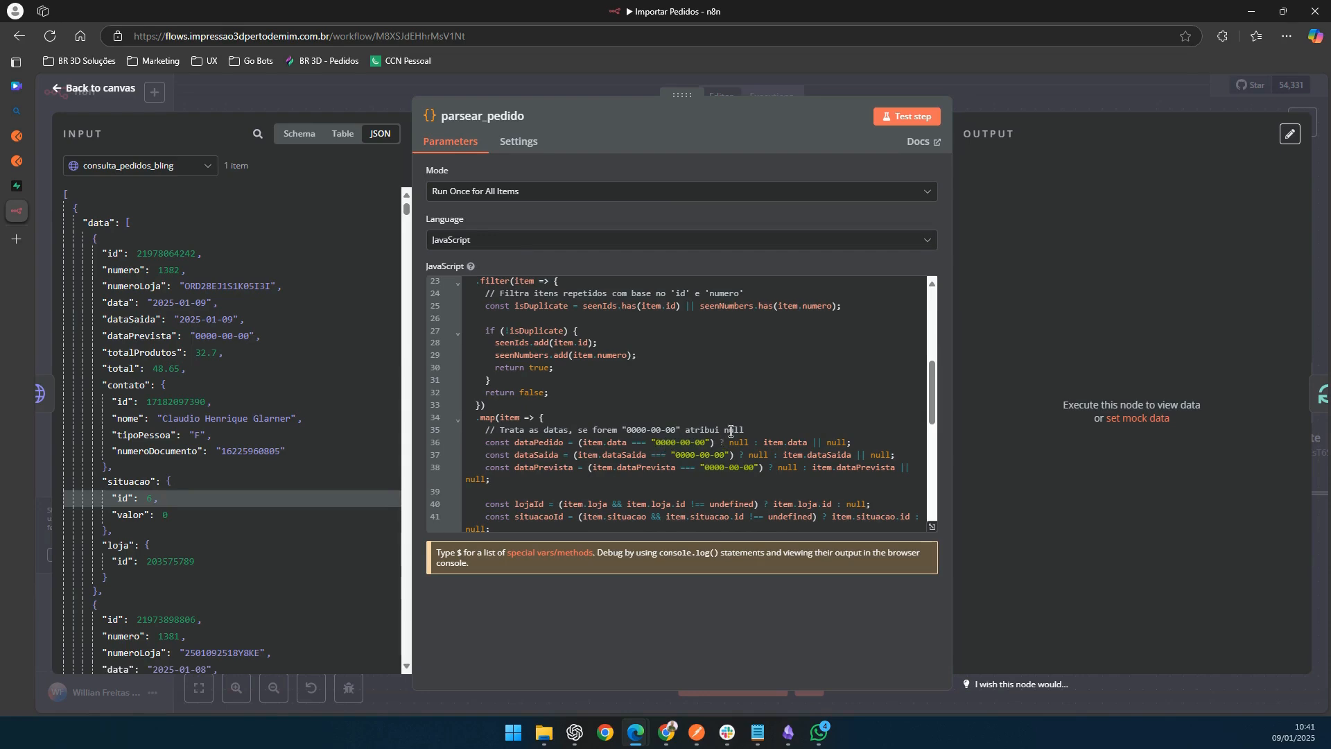
{"action": "scroll", "coordinate": [733, 431], "scroll_direction": "down", "scroll_amount": 2}
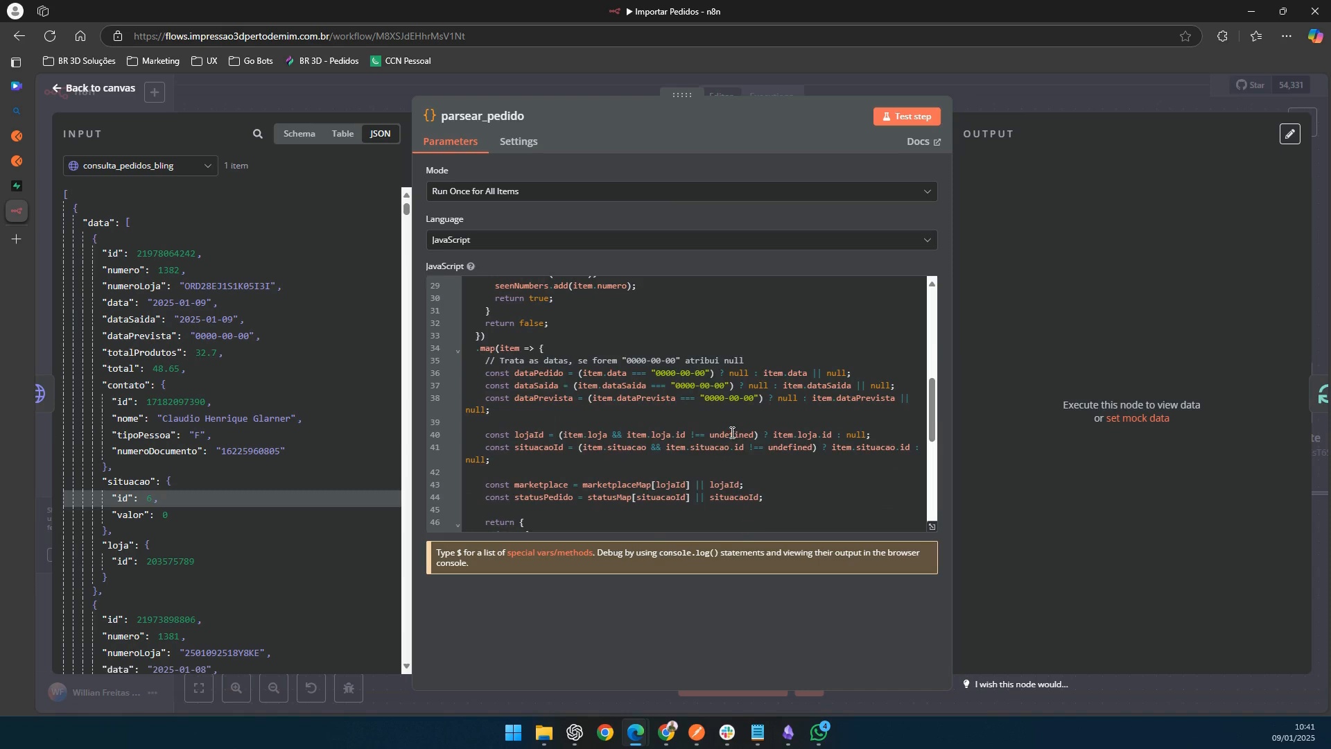
{"action": "scroll", "coordinate": [733, 431], "scroll_direction": "down", "scroll_amount": 5}
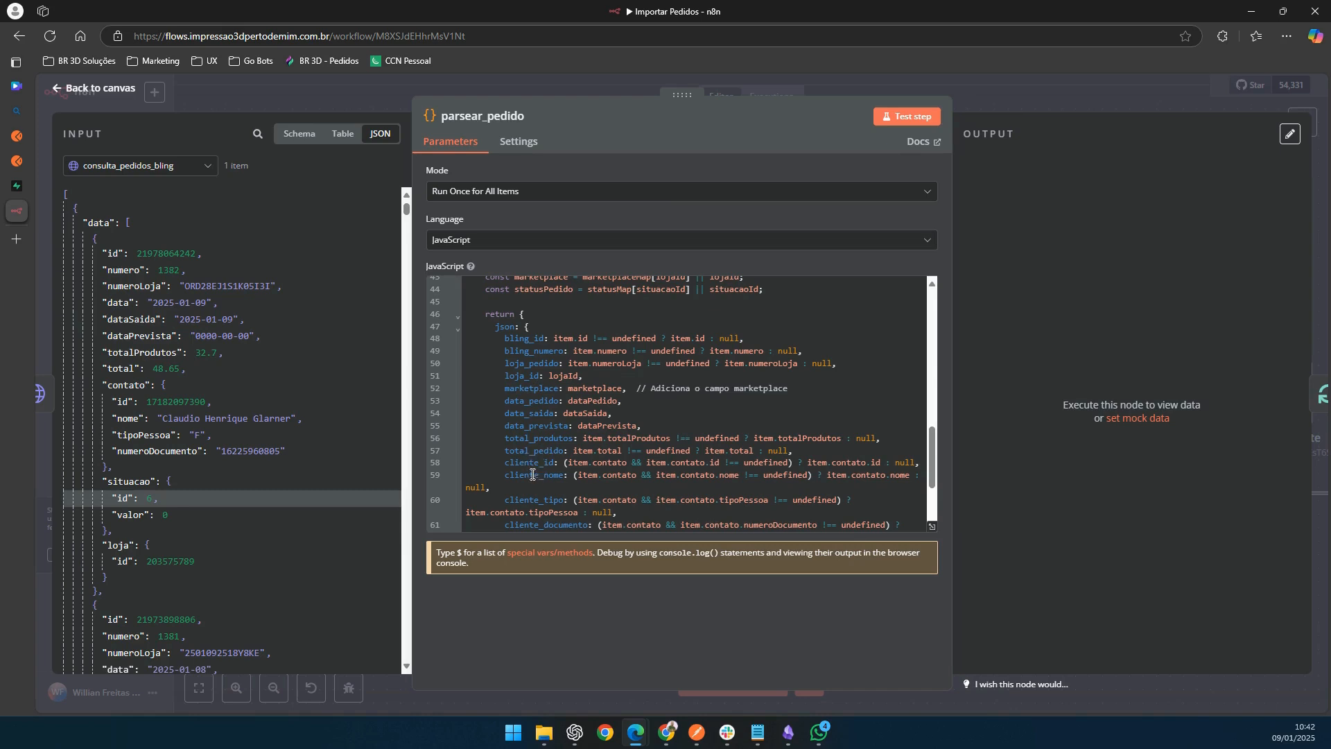
{"action": "scroll", "coordinate": [536, 479], "scroll_direction": "down", "scroll_amount": 2}
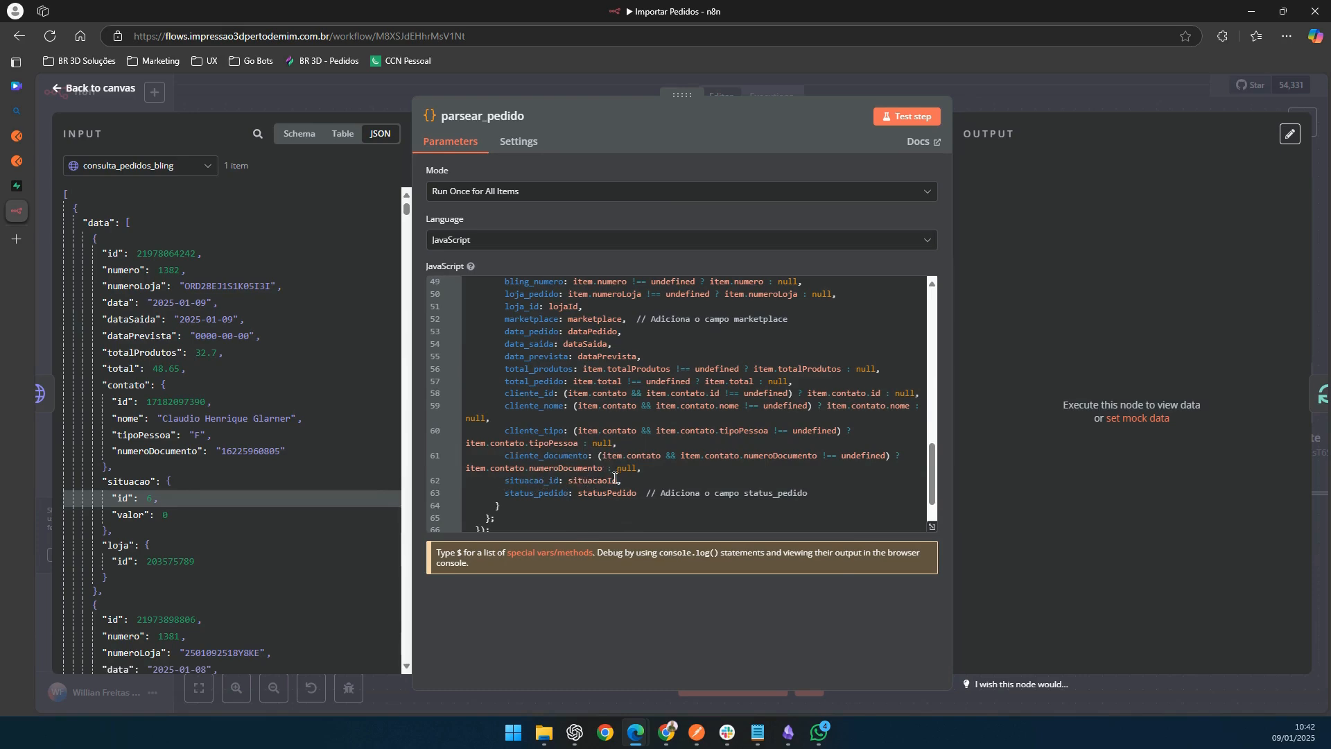
{"action": "double_click", "coordinate": [538, 493]}
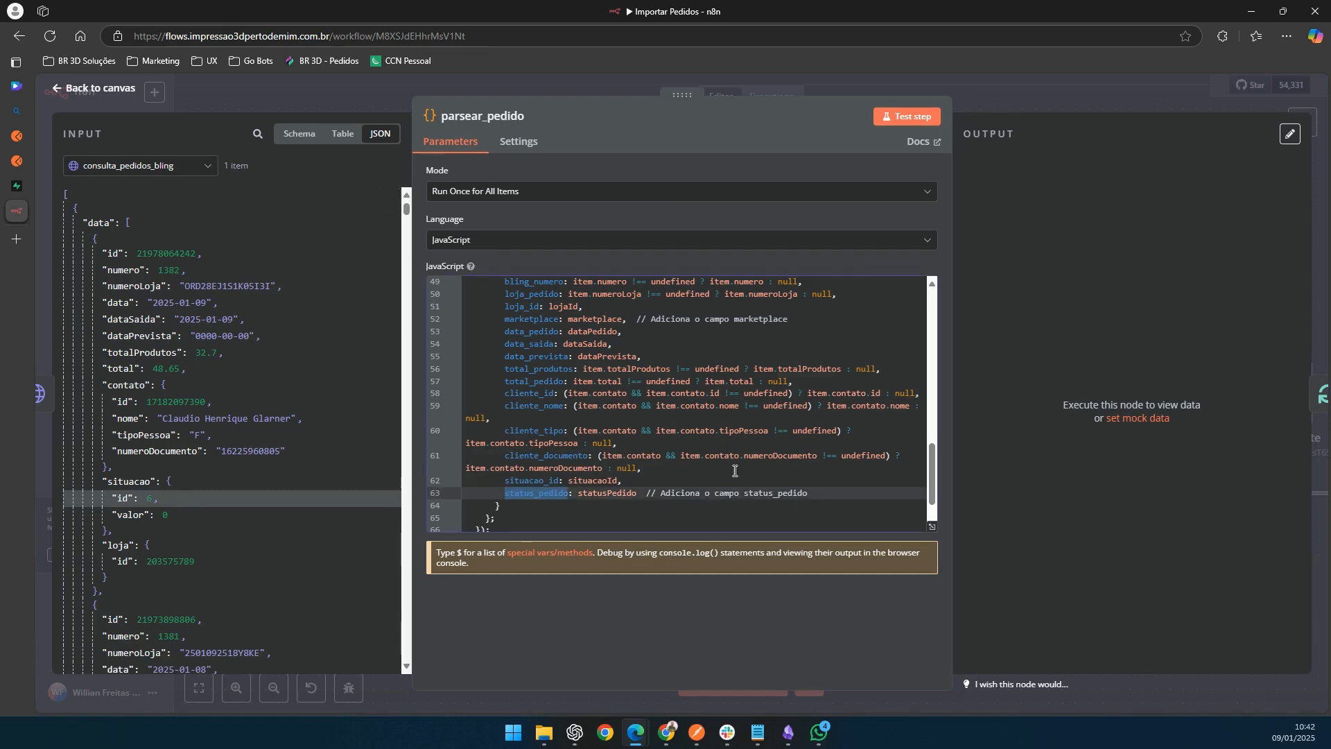
{"action": "scroll", "coordinate": [738, 470], "scroll_direction": "down", "scroll_amount": 1}
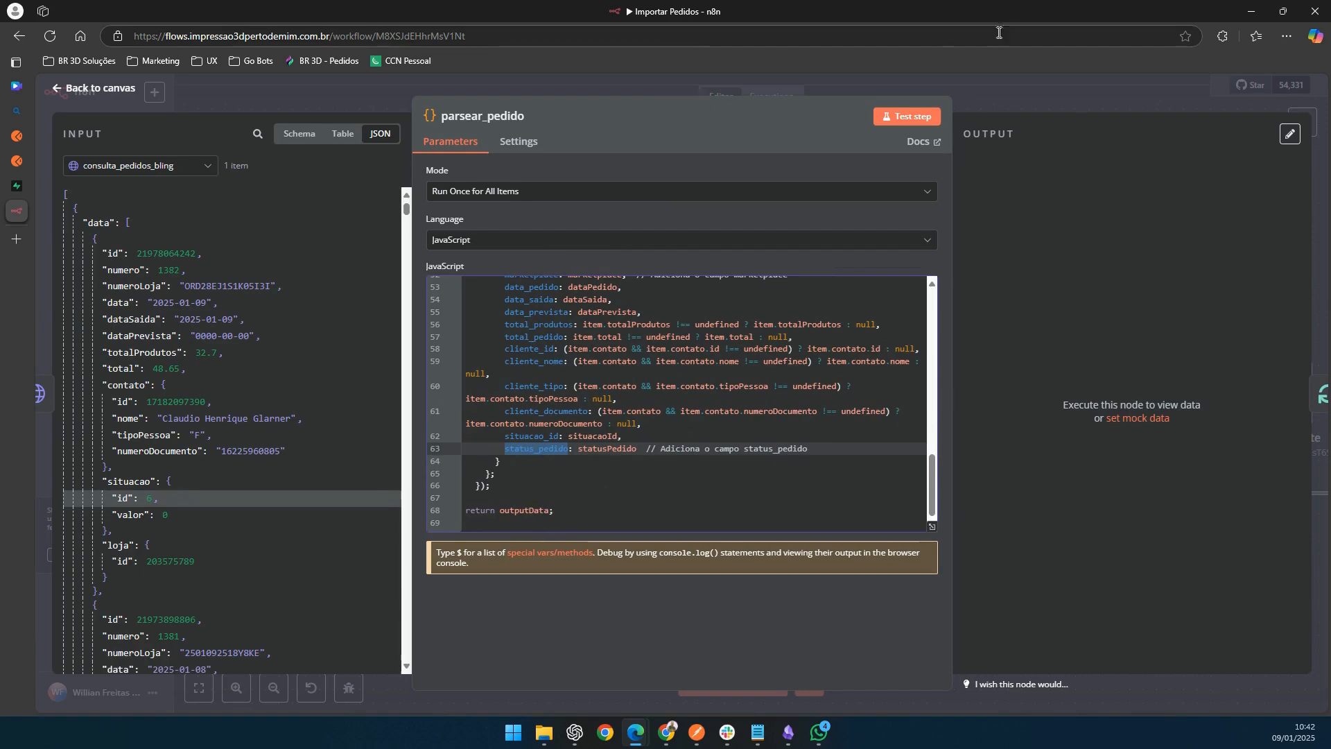
Step: Test the parsear_pedido node, review the parsed orders and their loja_pedido values, and return to the canvas
{"action": "left_click", "coordinate": [924, 120]}
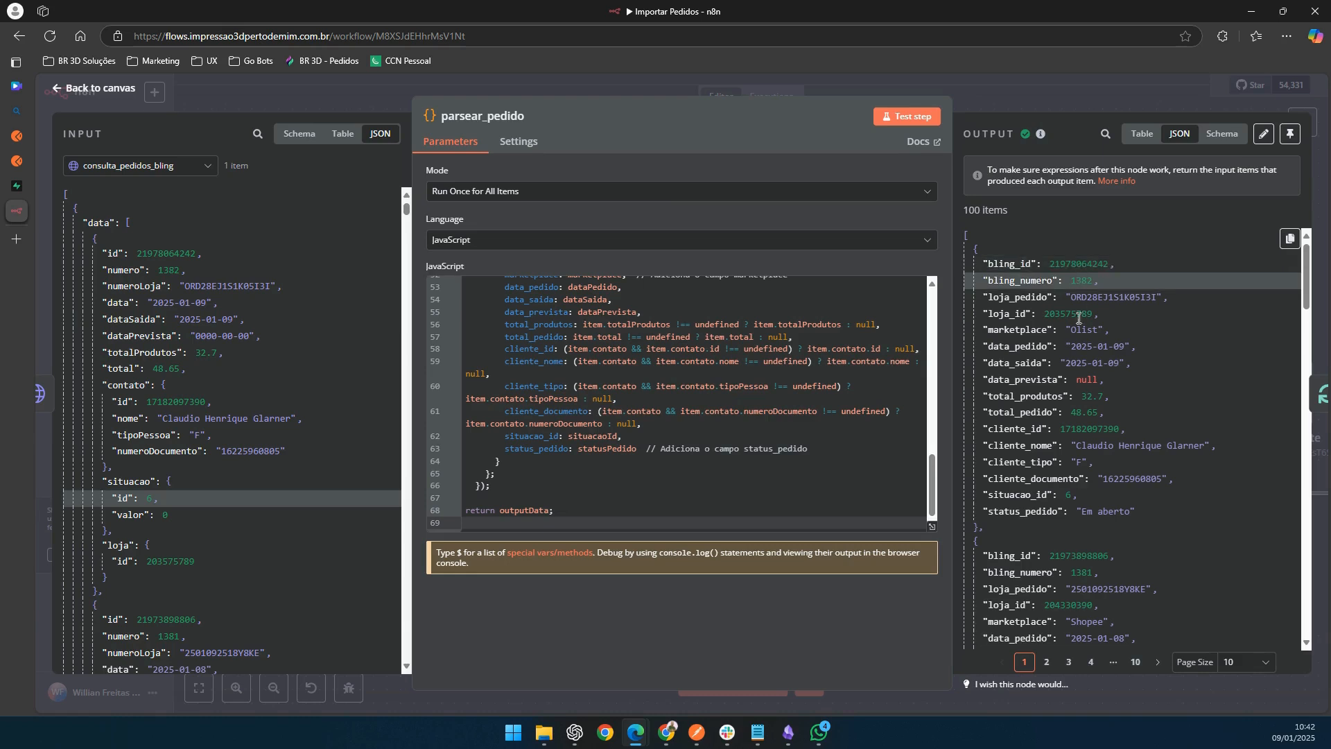
{"action": "double_click", "coordinate": [1087, 296]}
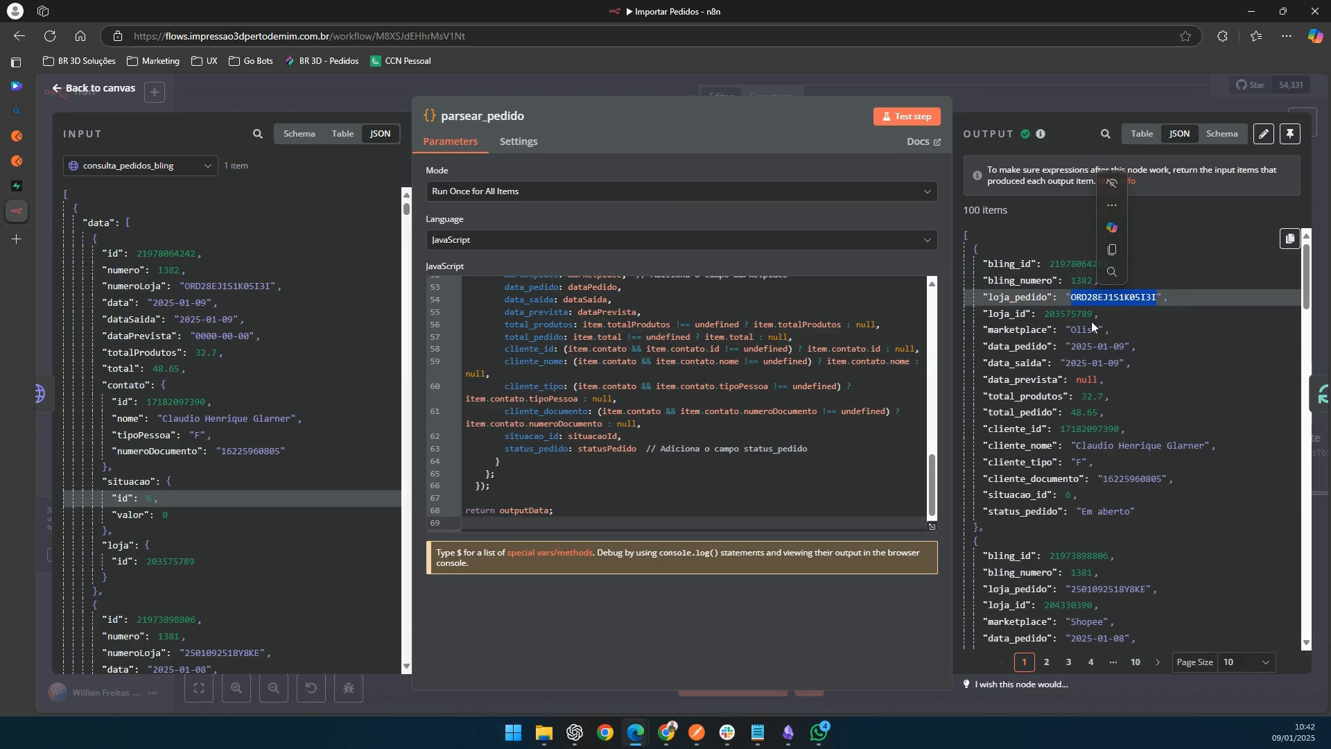
{"action": "double_click", "coordinate": [1095, 589]}
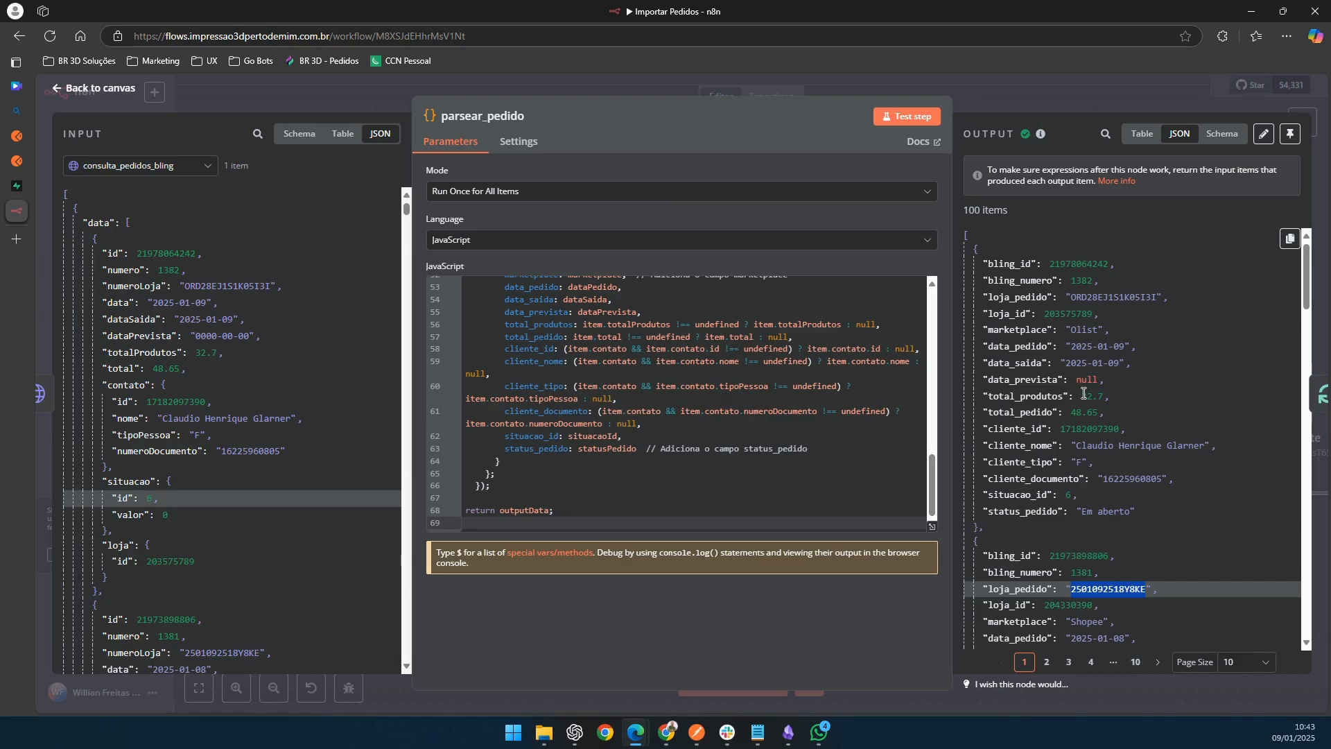
{"action": "scroll", "coordinate": [1084, 393], "scroll_direction": "down", "scroll_amount": 6}
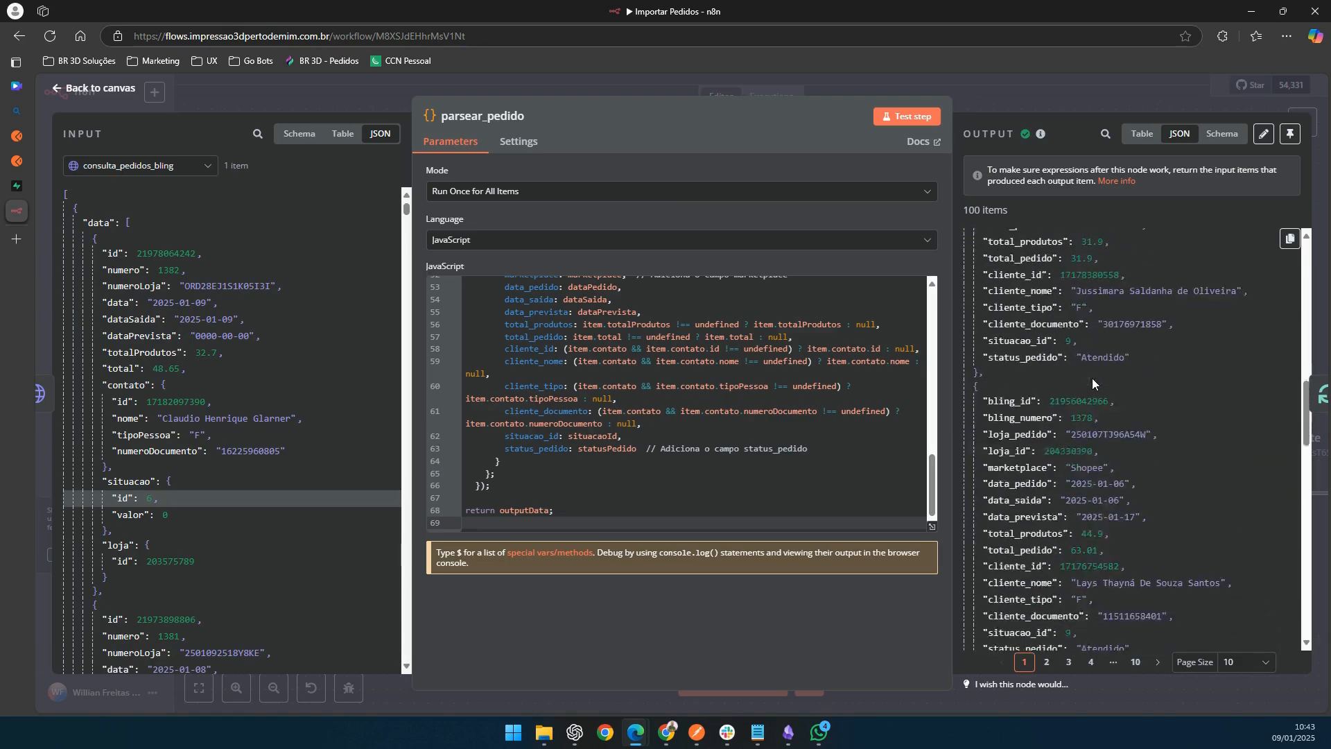
{"action": "scroll", "coordinate": [1093, 384], "scroll_direction": "up", "scroll_amount": 6}
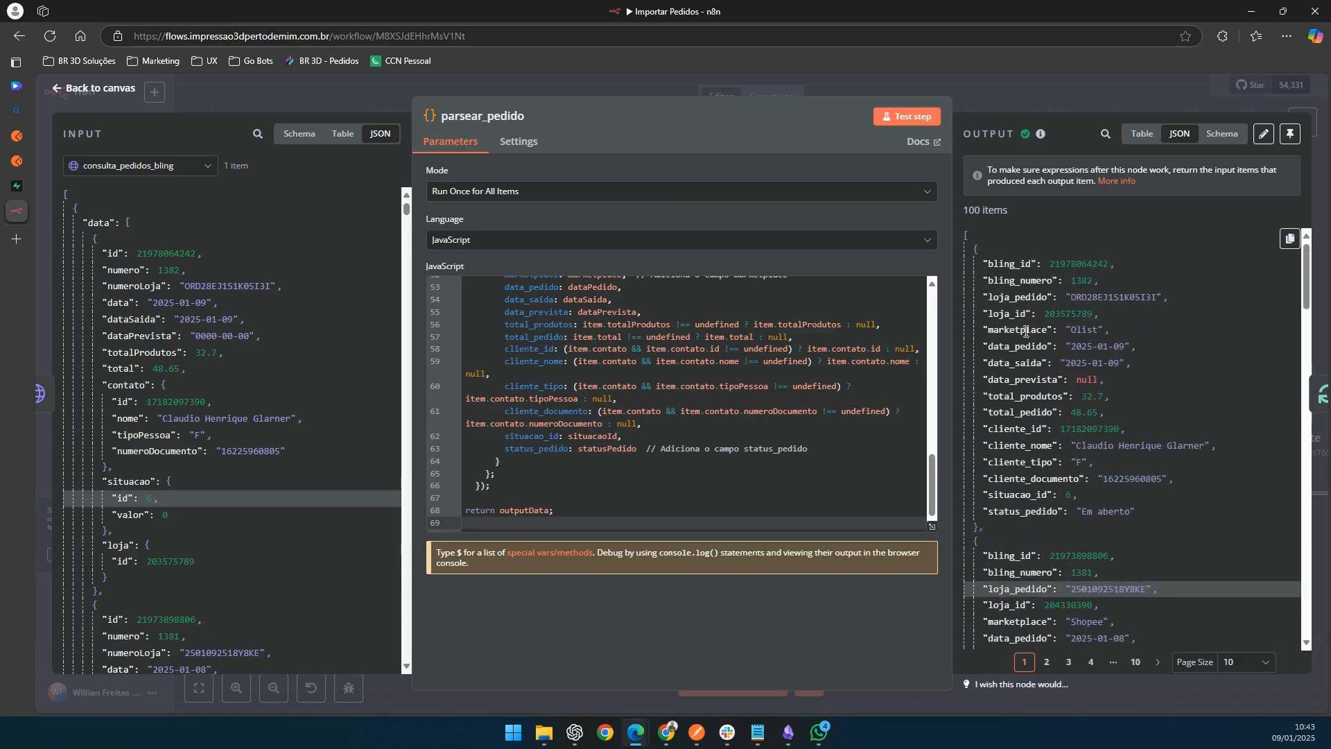
{"action": "left_click", "coordinate": [1036, 94]}
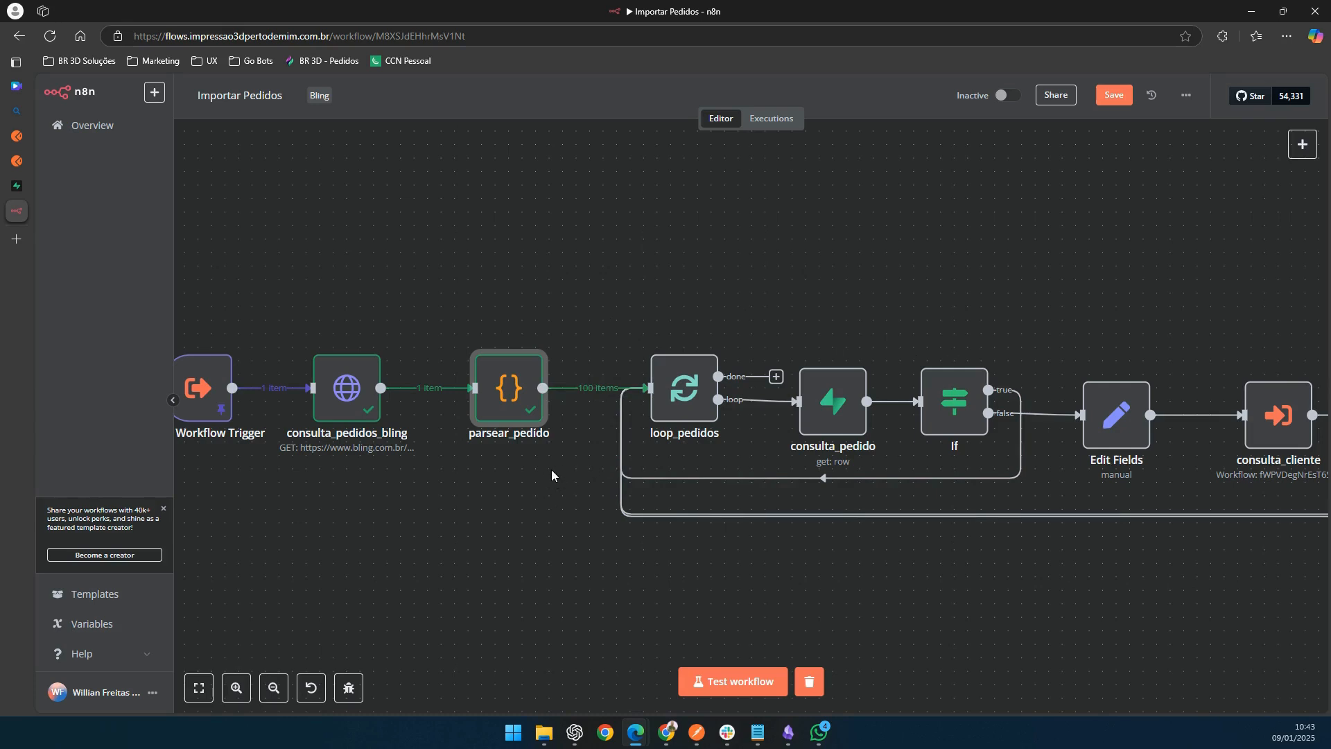
Step: Check the request parameters of the consulta_pedidos_bling node, then return to the canvas
{"action": "mouse_move", "coordinate": [513, 392]}
{"action": "mouse_move", "coordinate": [370, 397]}
{"action": "double_click", "coordinate": [340, 396]}
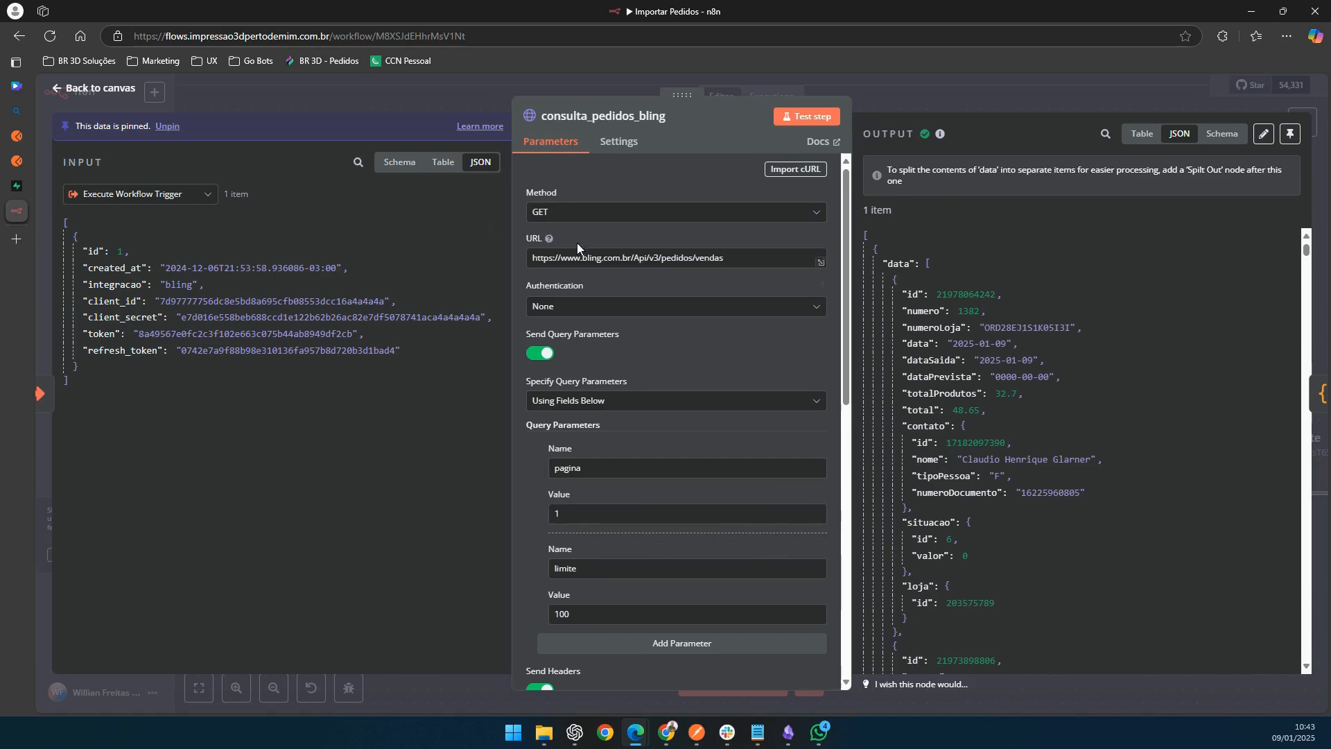
{"action": "left_click", "coordinate": [890, 106]}
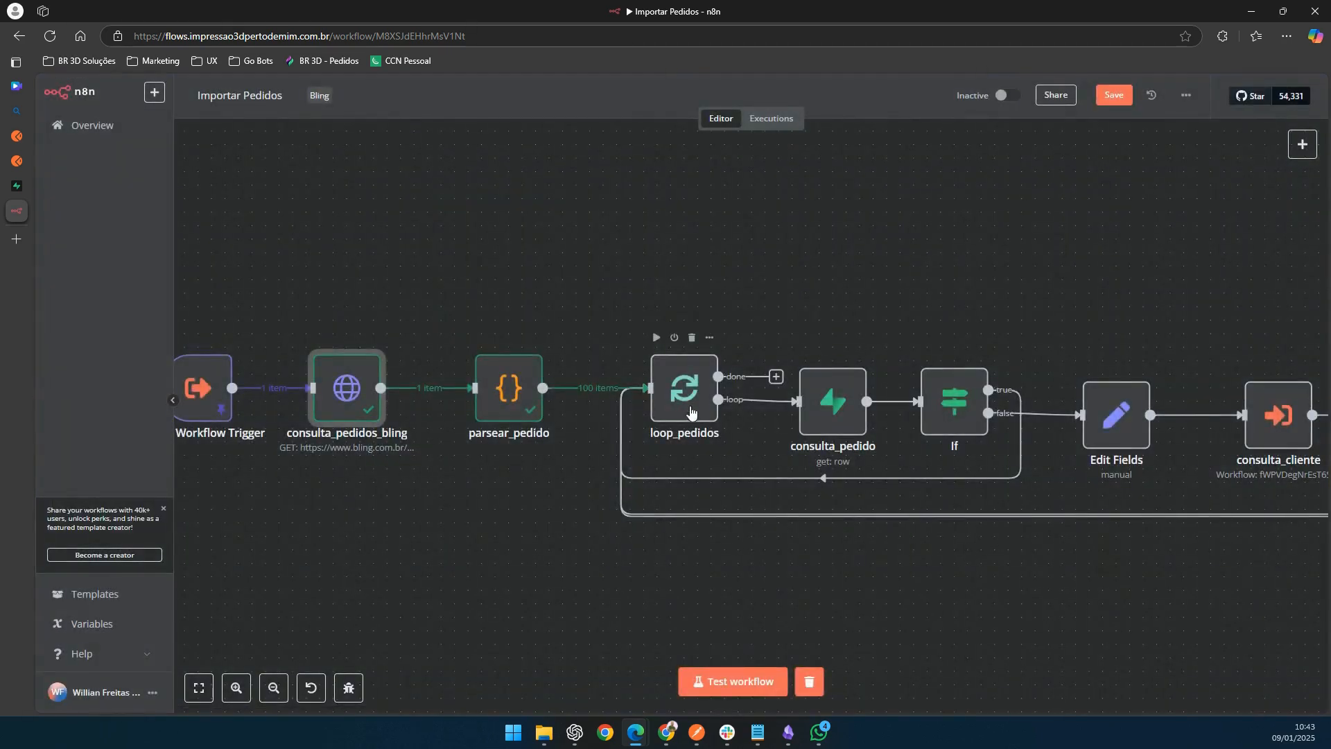
Step: Look at the loop_pedidos section of the workflow and briefly open the consulta_pedido node
{"action": "left_click_drag", "start_coordinate": [919, 257], "coordinate": [596, 308]}
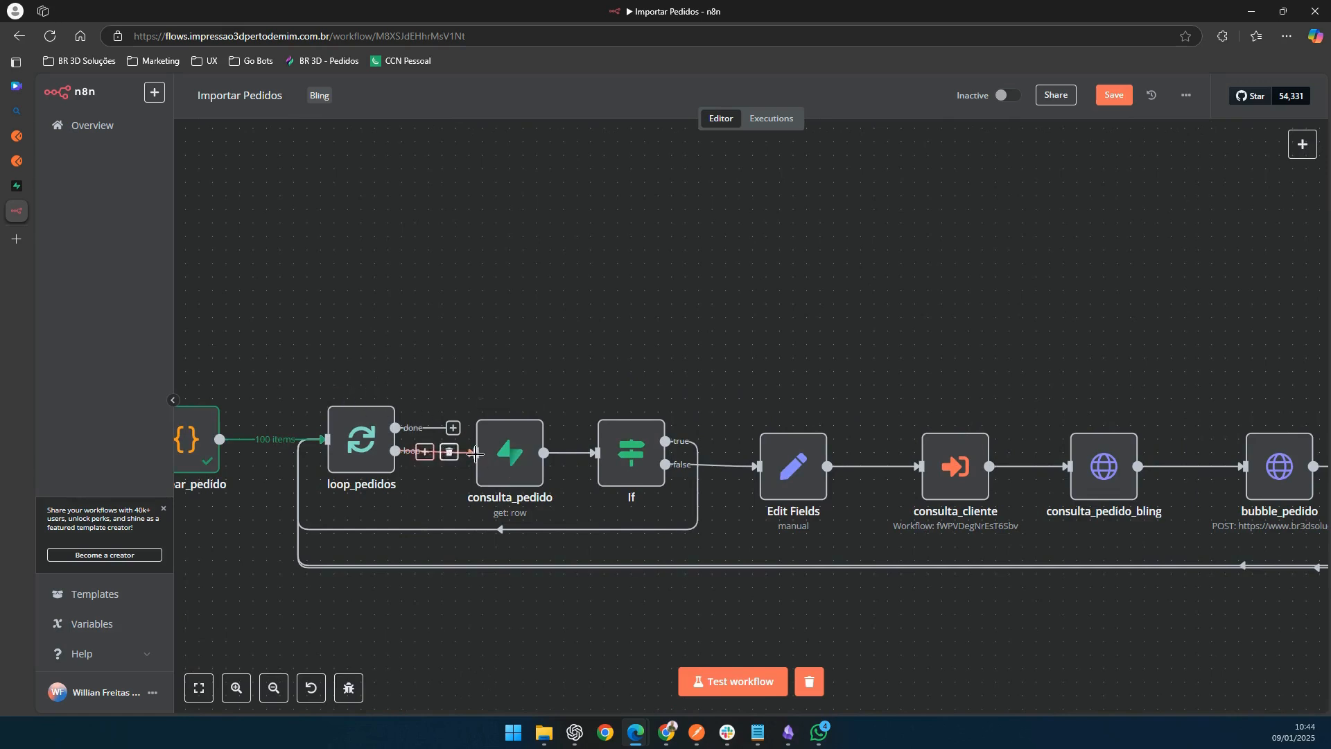
{"action": "mouse_move", "coordinate": [255, 458]}
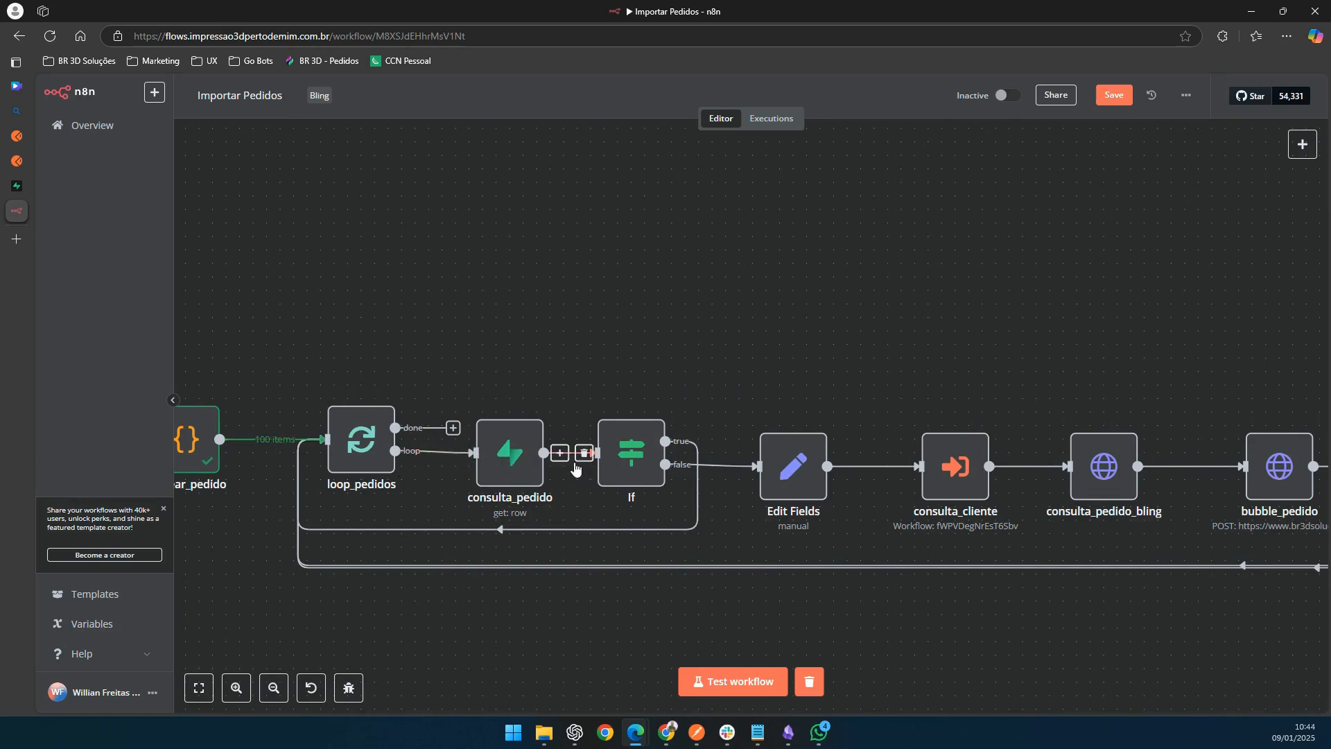
{"action": "double_click", "coordinate": [526, 472]}
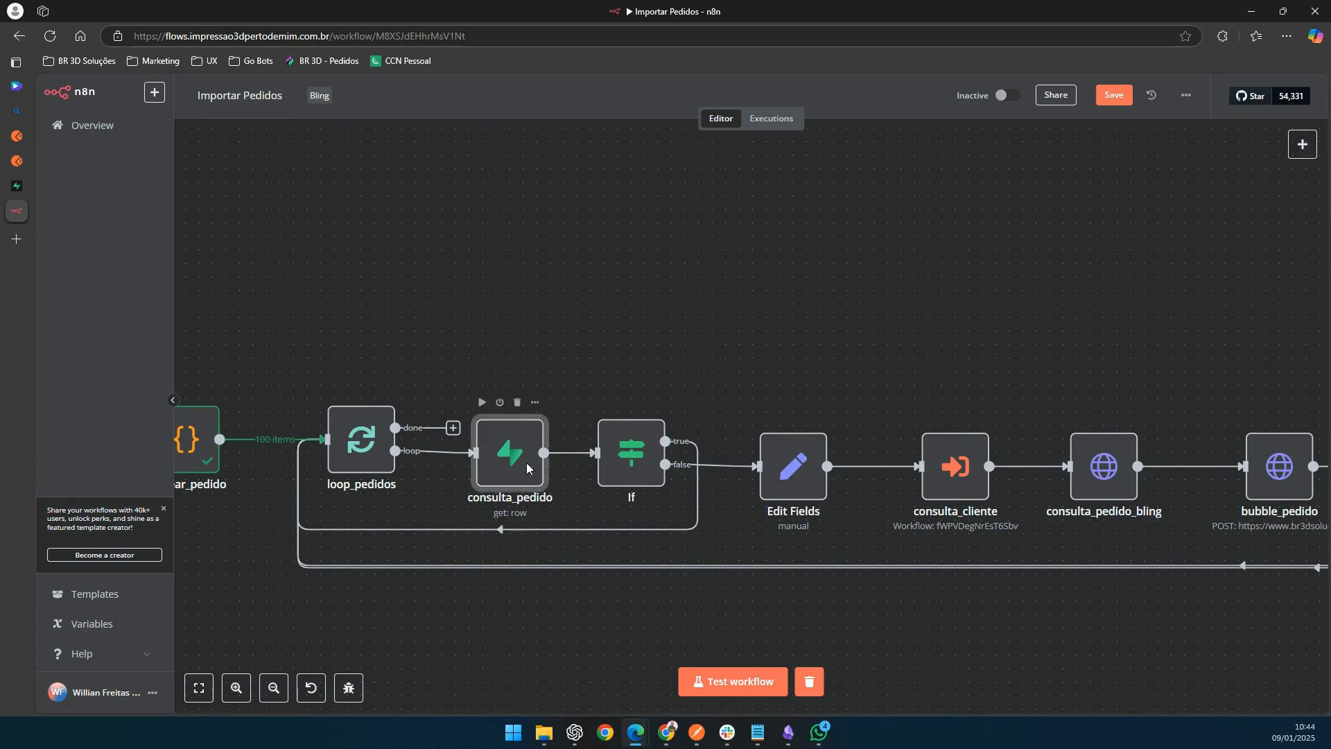
{"action": "left_click", "coordinate": [472, 101]}
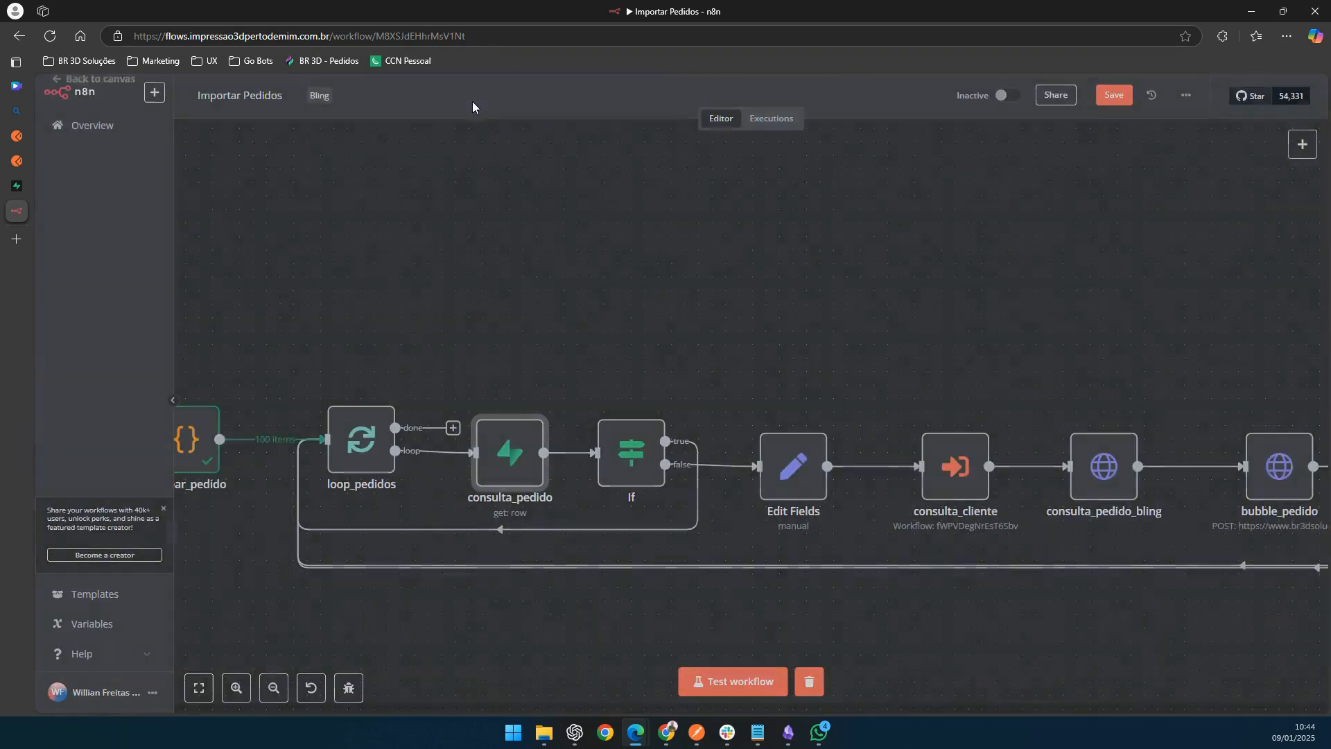
Step: Try to run only the loop_pedidos node, check consulta_pedido for input data, and return to the canvas
{"action": "left_click", "coordinate": [332, 389]}
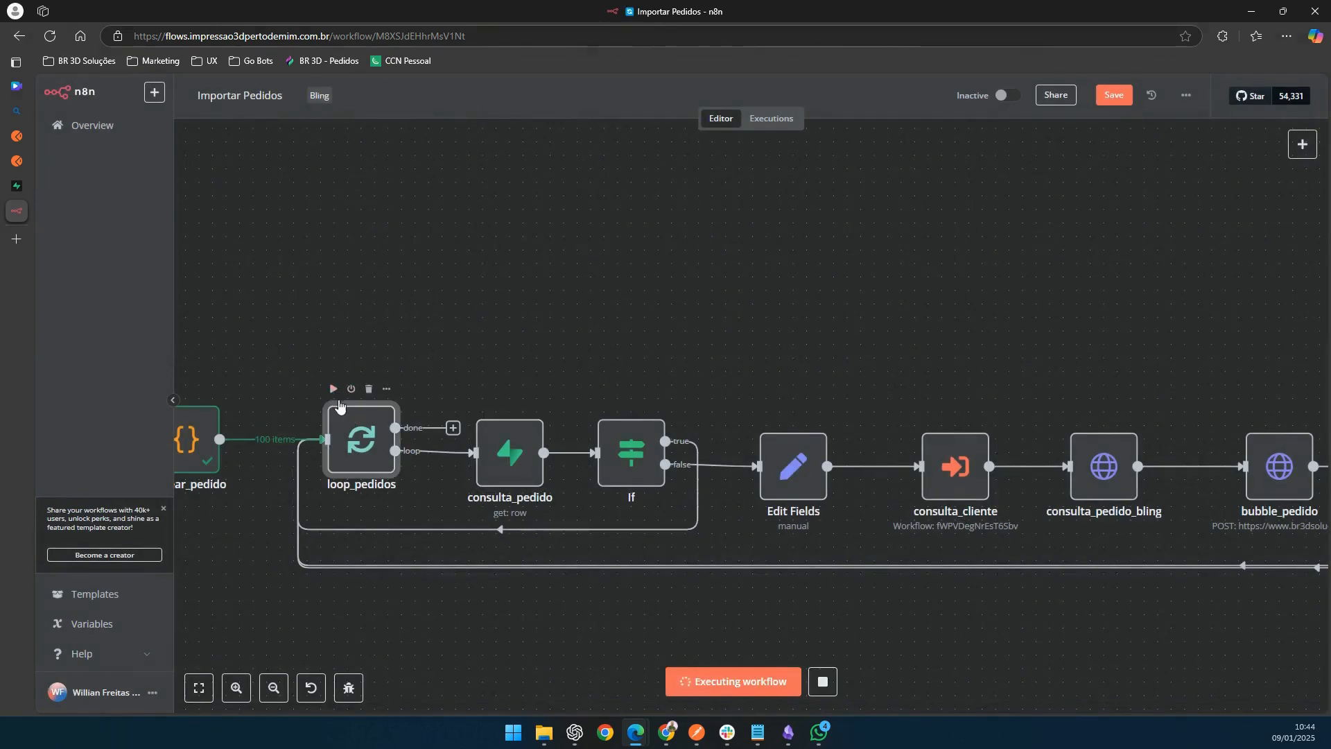
{"action": "double_click", "coordinate": [503, 461]}
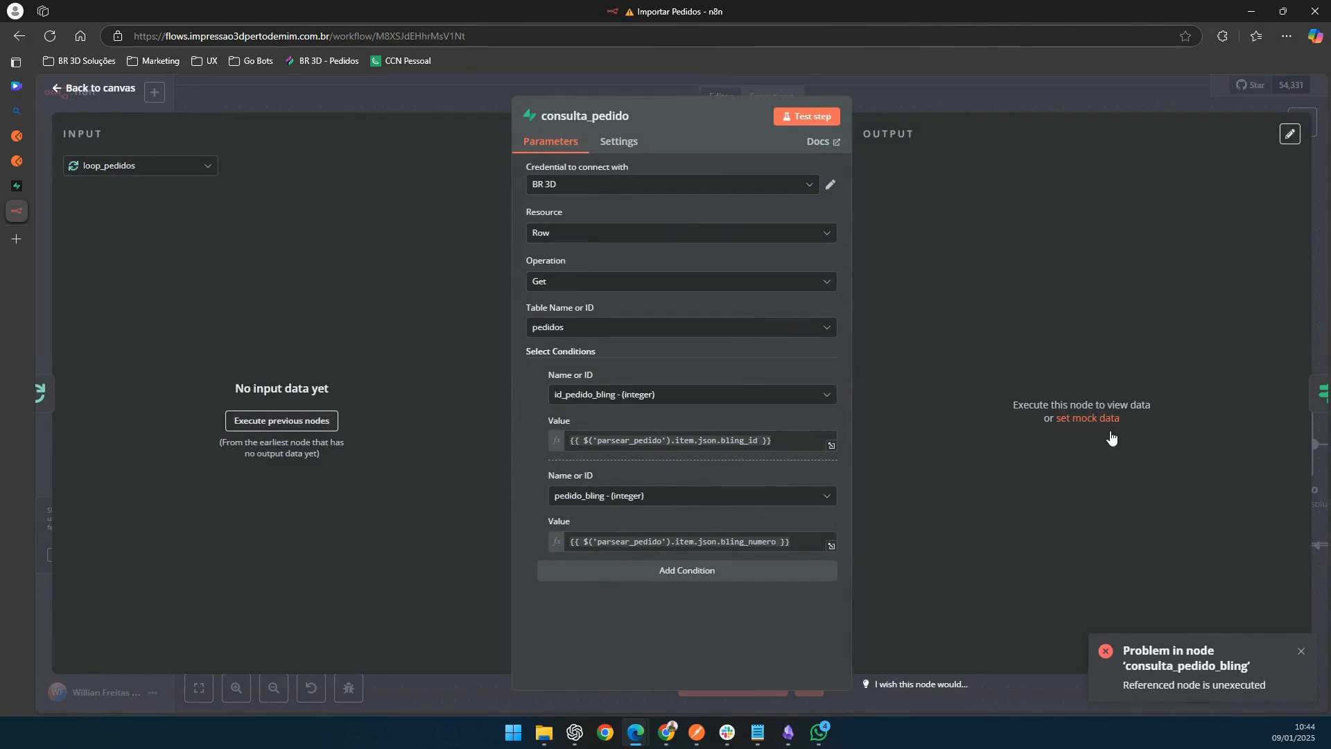
{"action": "left_click", "coordinate": [1022, 104]}
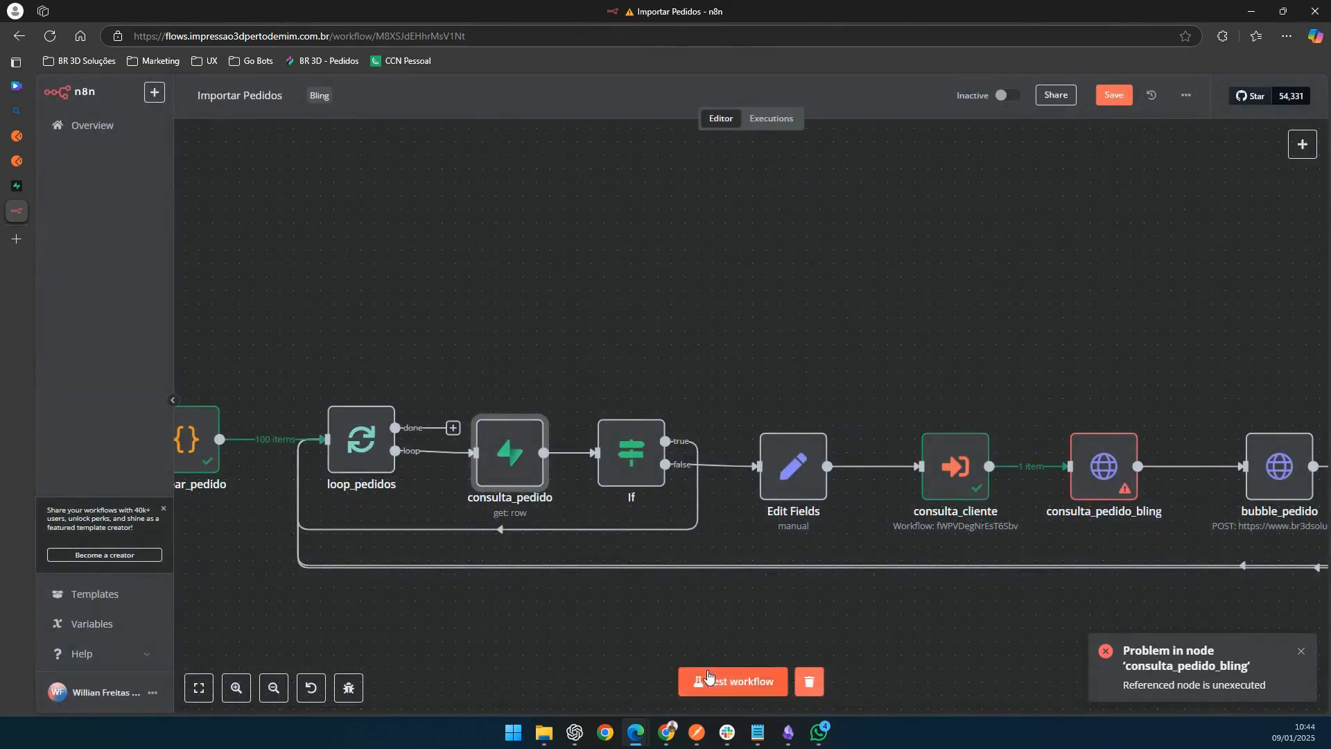
Step: Test the whole Importar Pedidos workflow and look over the loop nodes on the canvas
{"action": "left_click", "coordinate": [737, 683]}
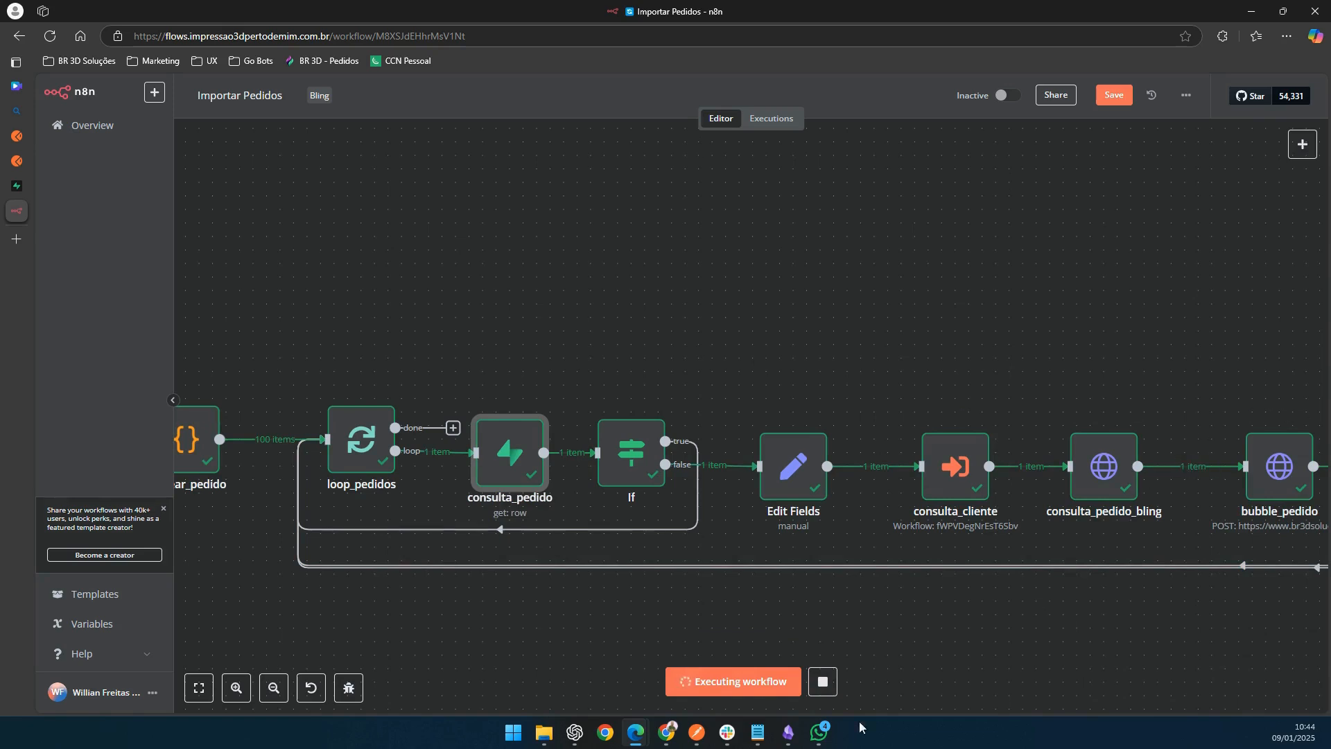
{"action": "left_click_drag", "start_coordinate": [982, 633], "coordinate": [1090, 603]}
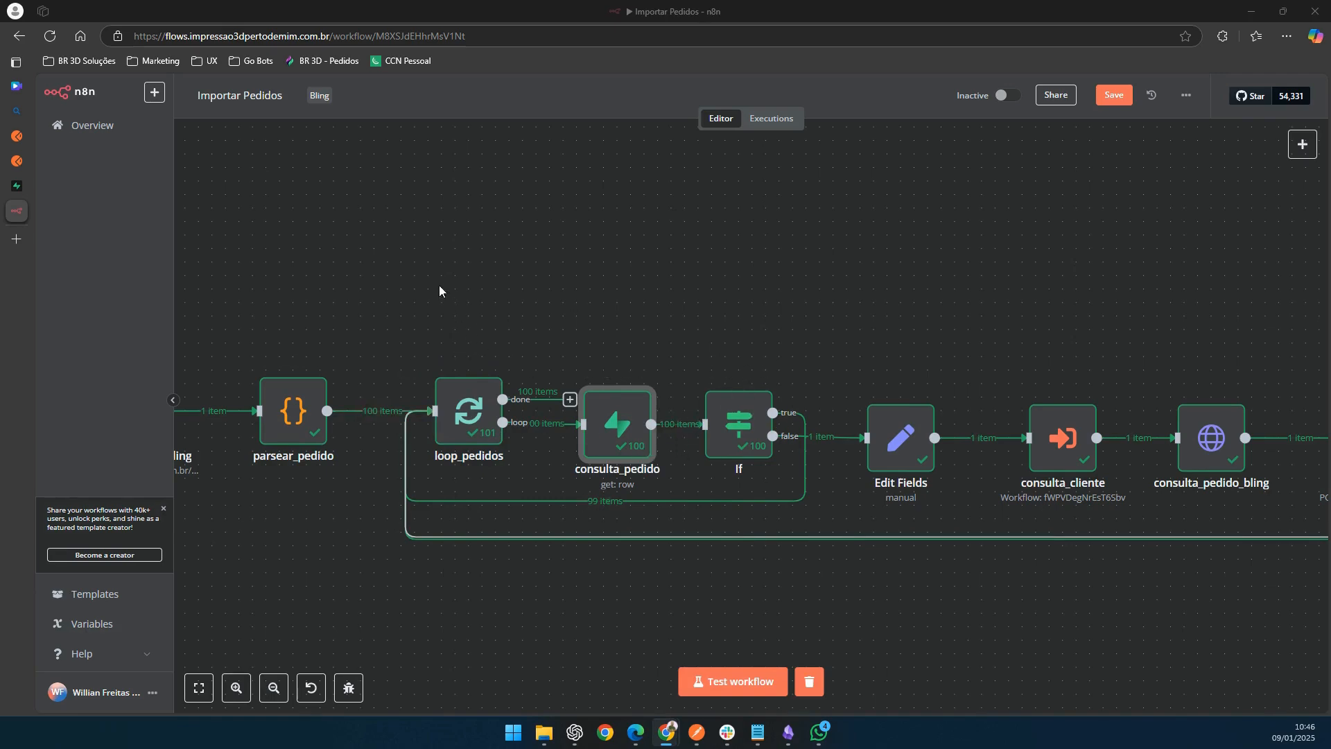
Step: Set the limite query parameter of the consulta_pedidos_bling node to 10 and return to the canvas
{"action": "left_click_drag", "start_coordinate": [439, 285], "coordinate": [658, 258]}
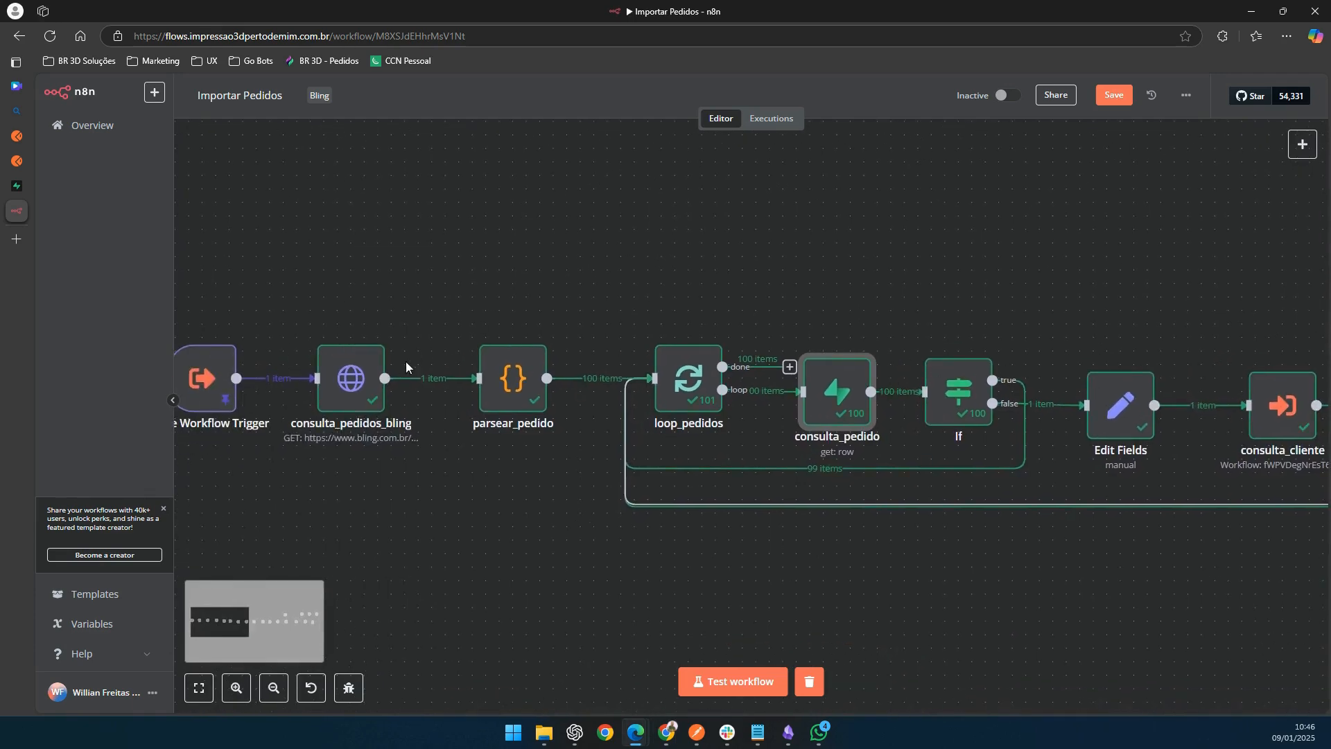
{"action": "double_click", "coordinate": [353, 377]}
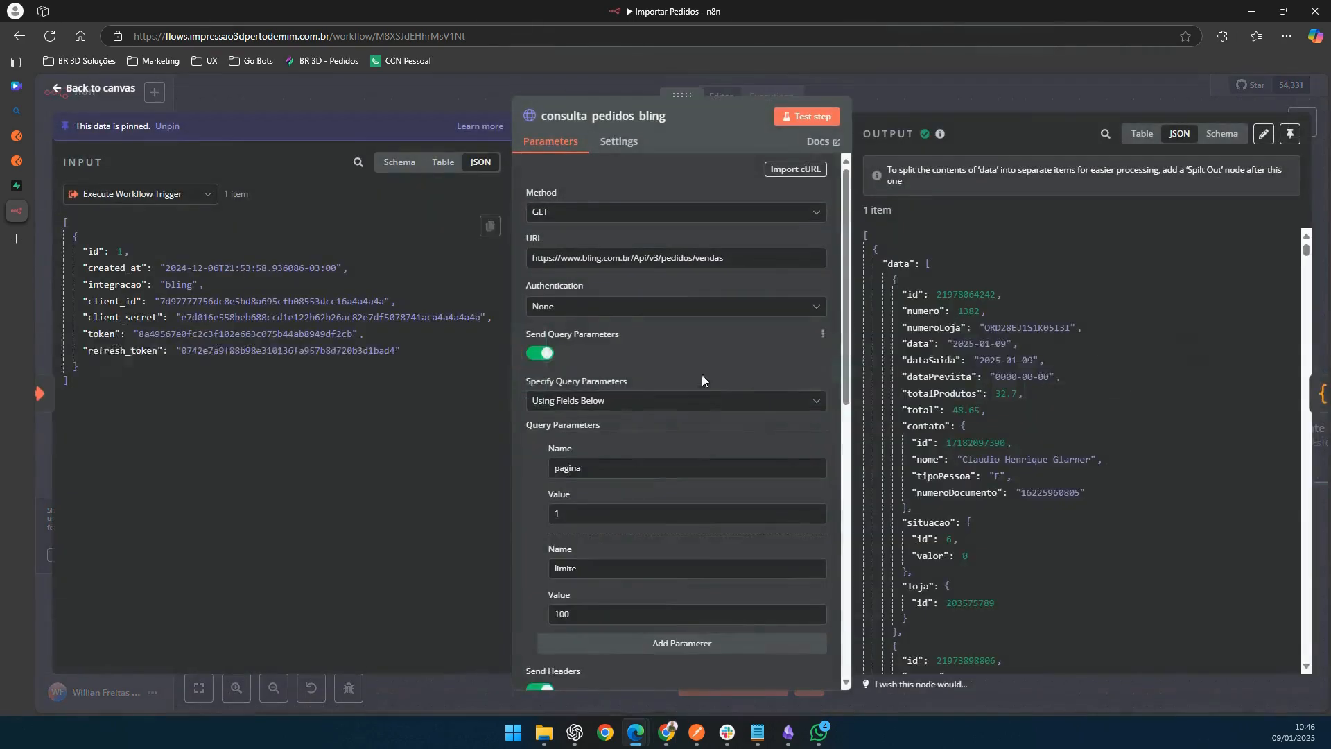
{"action": "scroll", "coordinate": [597, 531], "scroll_direction": "down", "scroll_amount": 2}
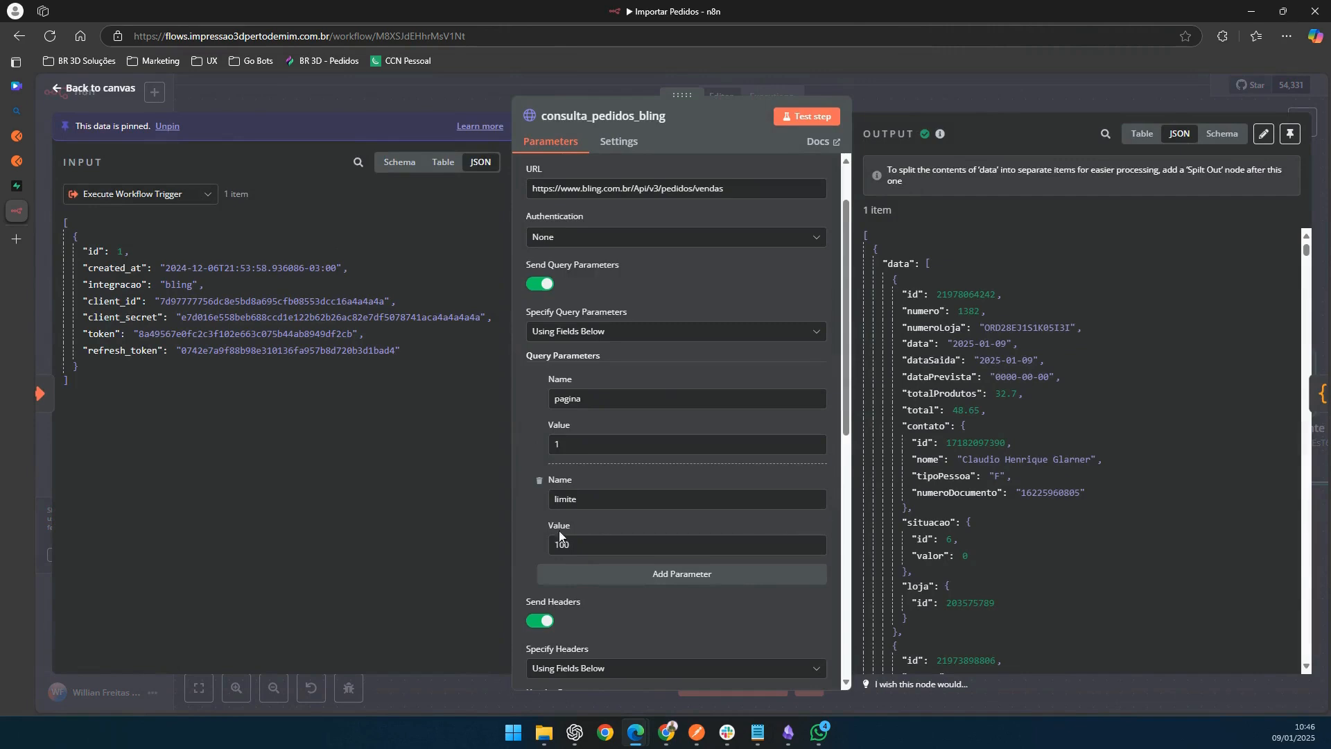
{"action": "left_click", "coordinate": [610, 537]}
{"action": "key", "text": "BackSpace"}
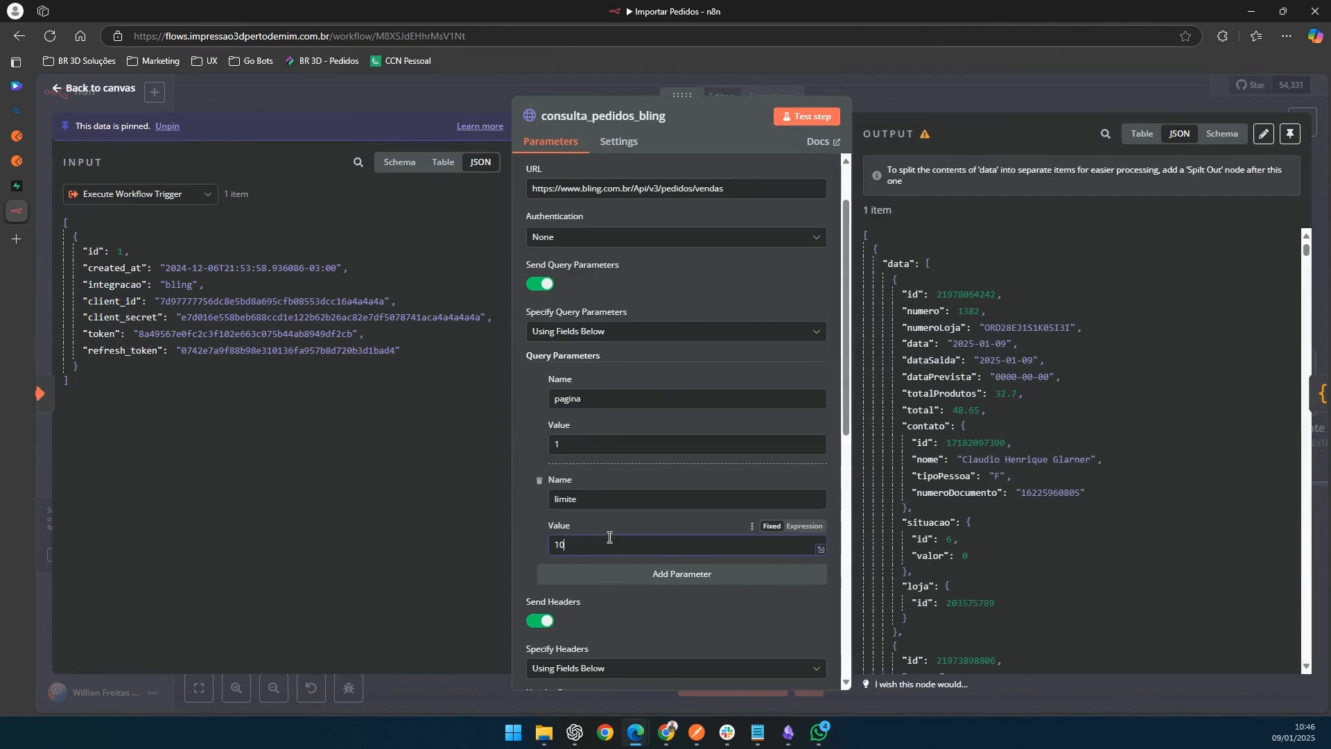
{"action": "left_click", "coordinate": [897, 99]}
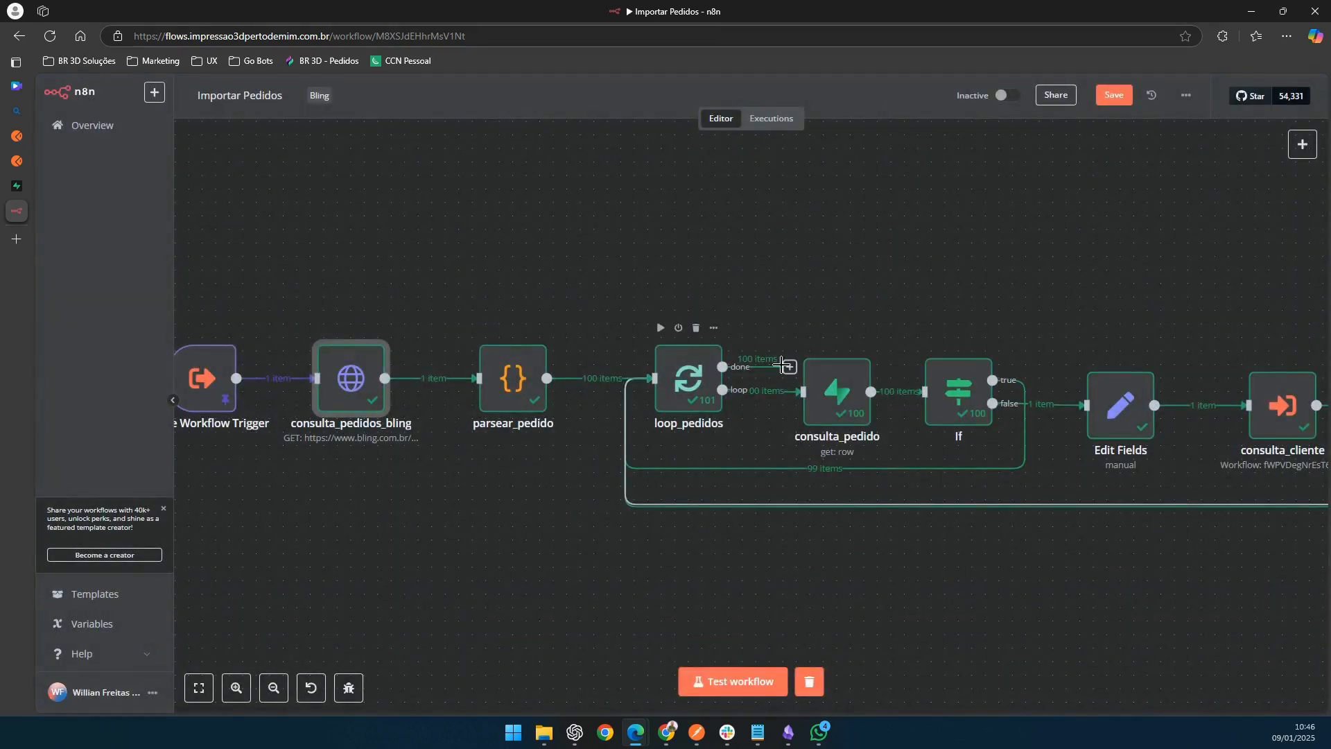
Step: Reopen consulta_pedidos_bling to recheck its pagina and limite query parameters, then return to the canvas
{"action": "left_click_drag", "start_coordinate": [800, 294], "coordinate": [833, 290]}
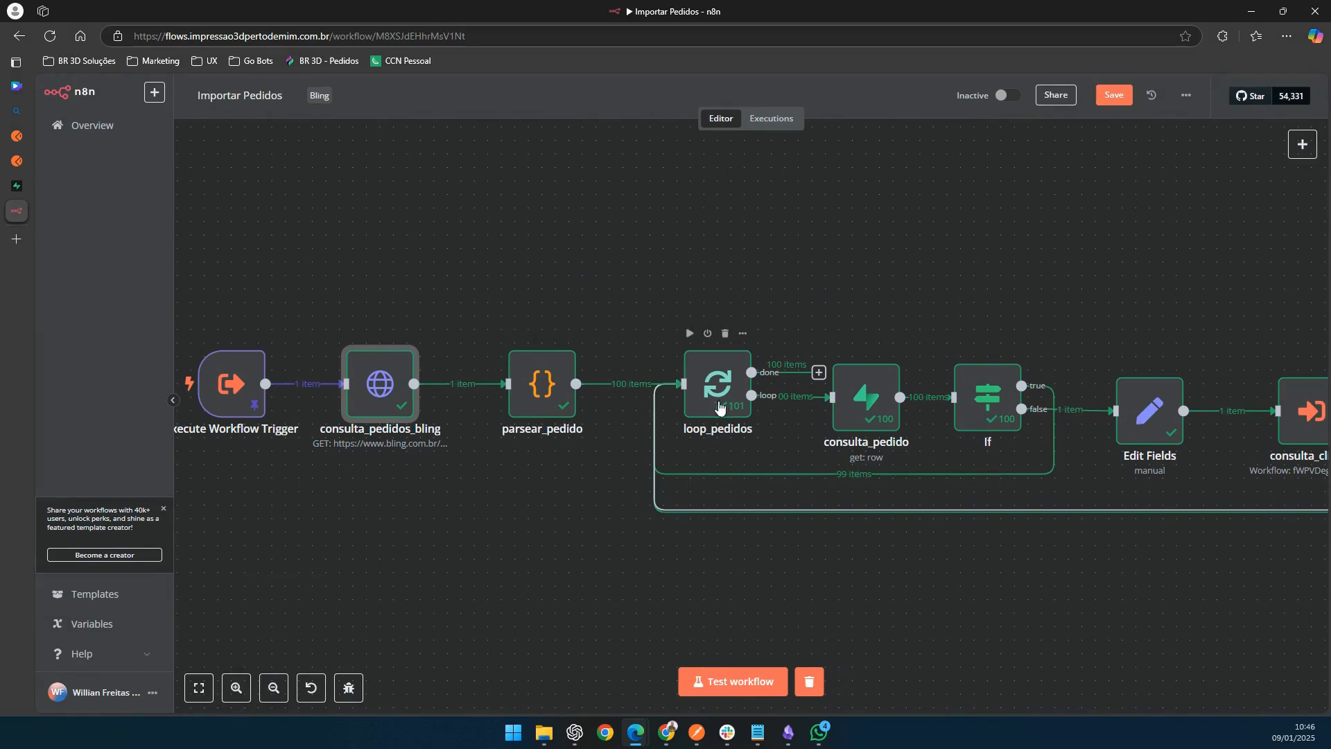
{"action": "double_click", "coordinate": [401, 393]}
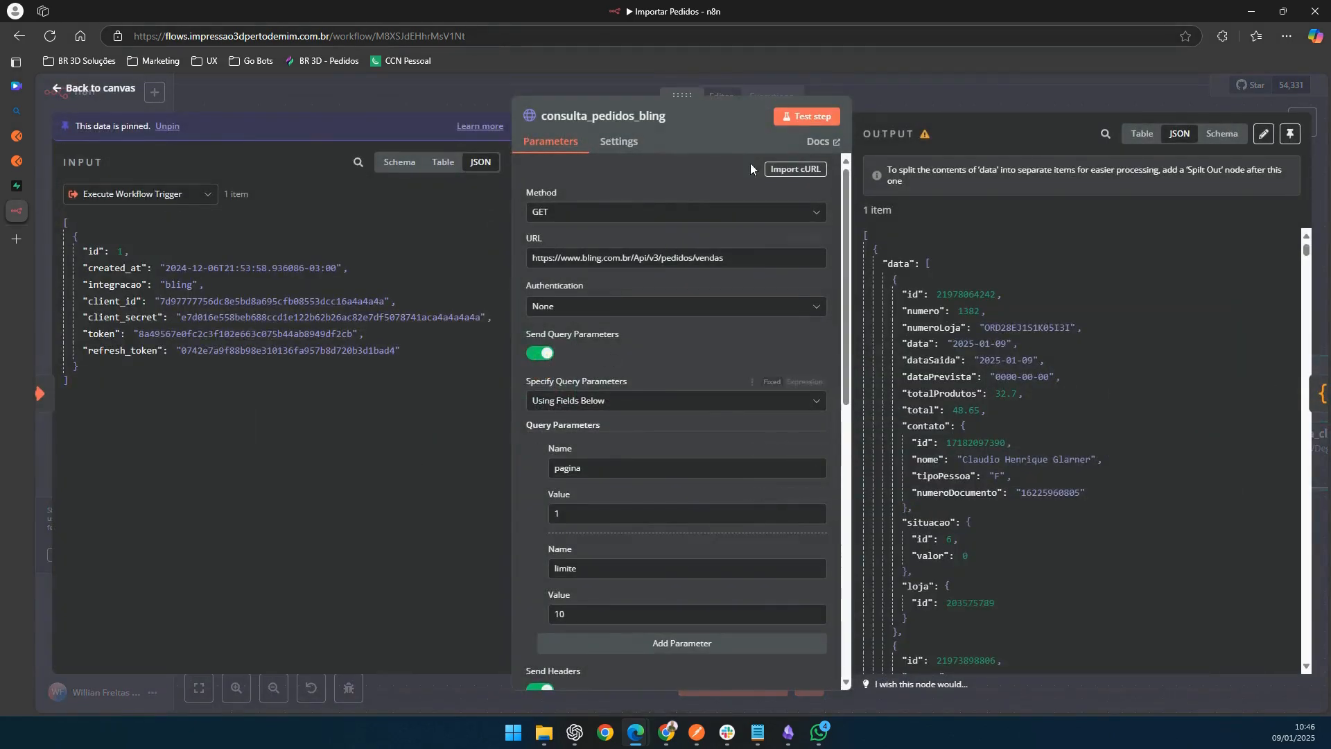
{"action": "left_click", "coordinate": [1009, 108]}
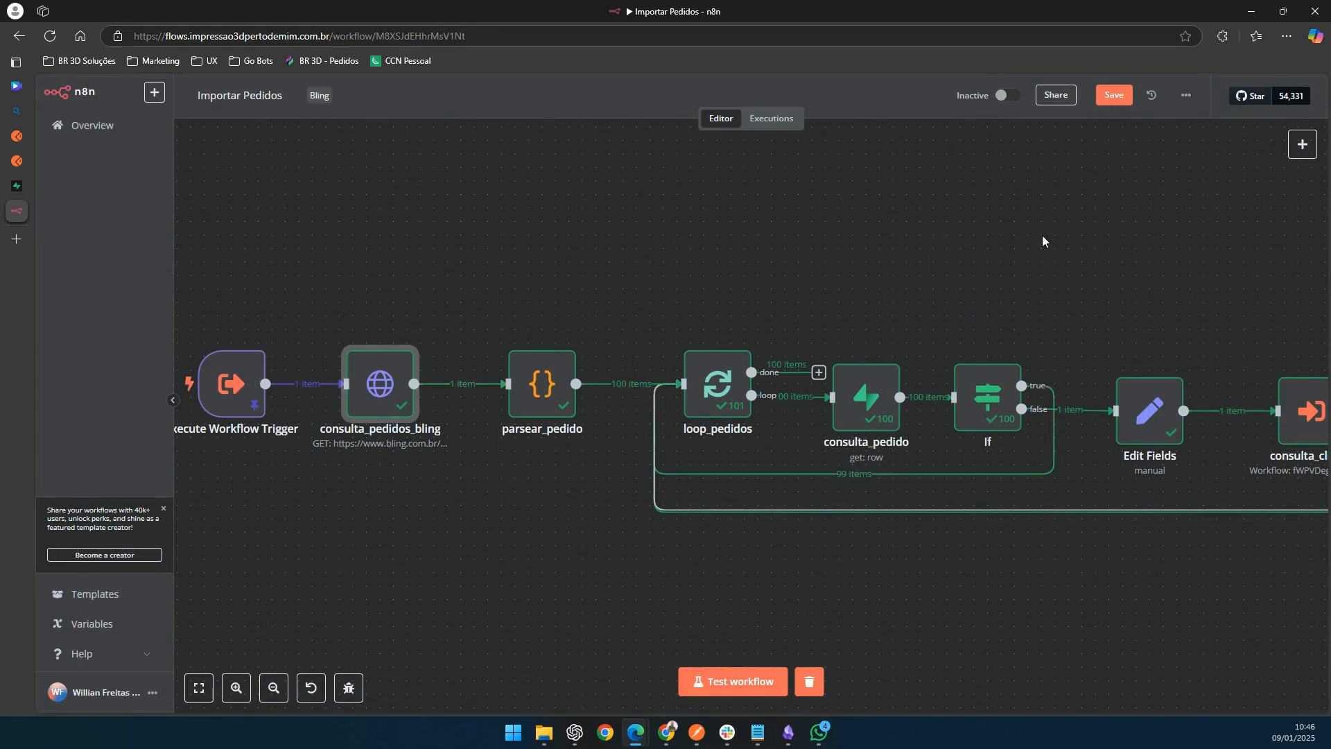
Step: Open the consulta_pedido node and review its select conditions on id_pedido_bling and pedido_bling
{"action": "left_click_drag", "start_coordinate": [1048, 243], "coordinate": [835, 264]}
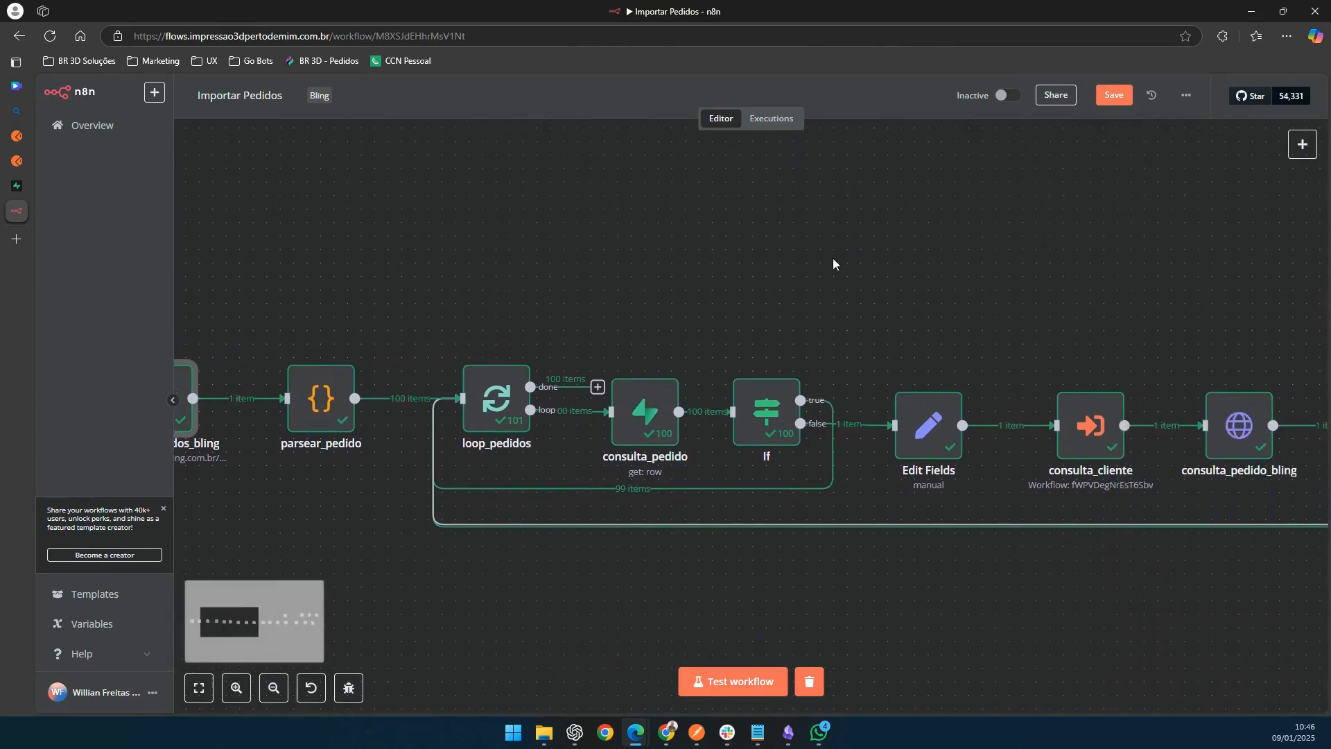
{"action": "double_click", "coordinate": [649, 404]}
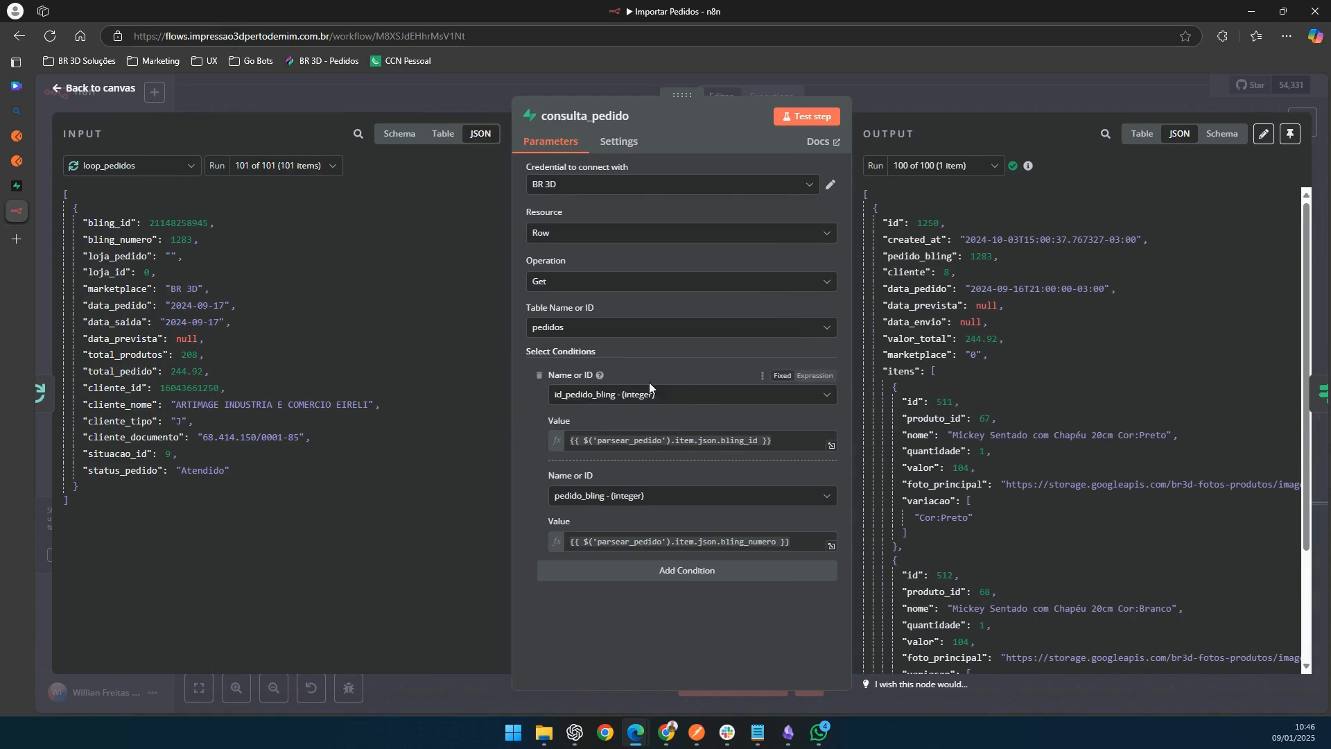
{"action": "mouse_move", "coordinate": [689, 436]}
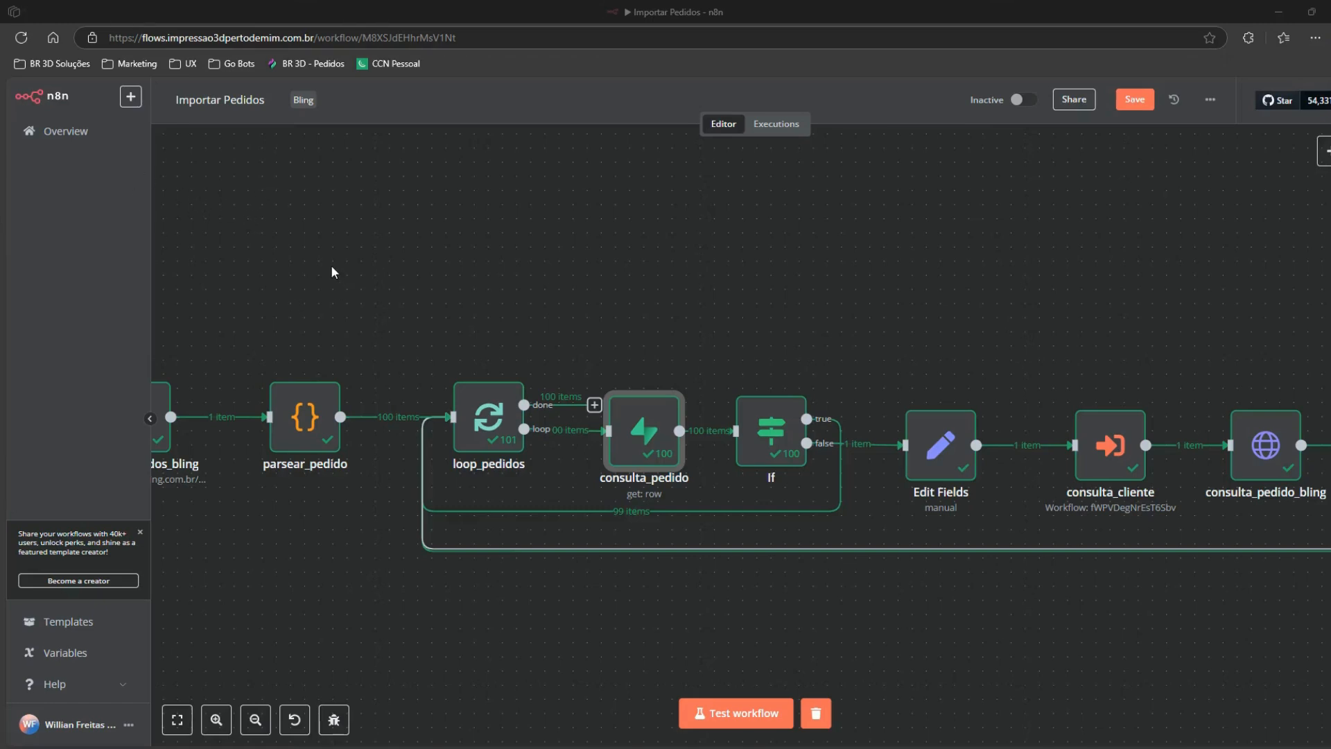
Step: Switch to Supabase and open the column list of the clientes table from the database tables
{"action": "mouse_move", "coordinate": [15, 200]}
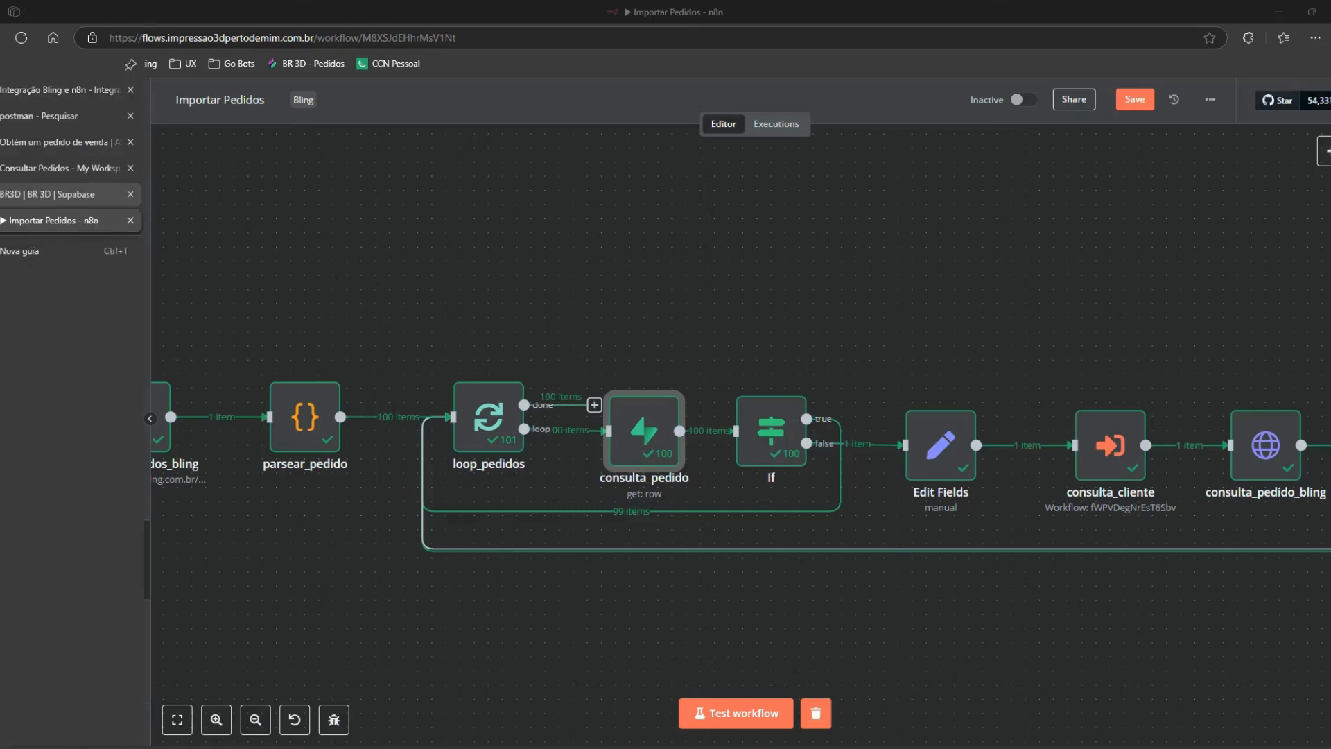
{"action": "left_click", "coordinate": [14, 197]}
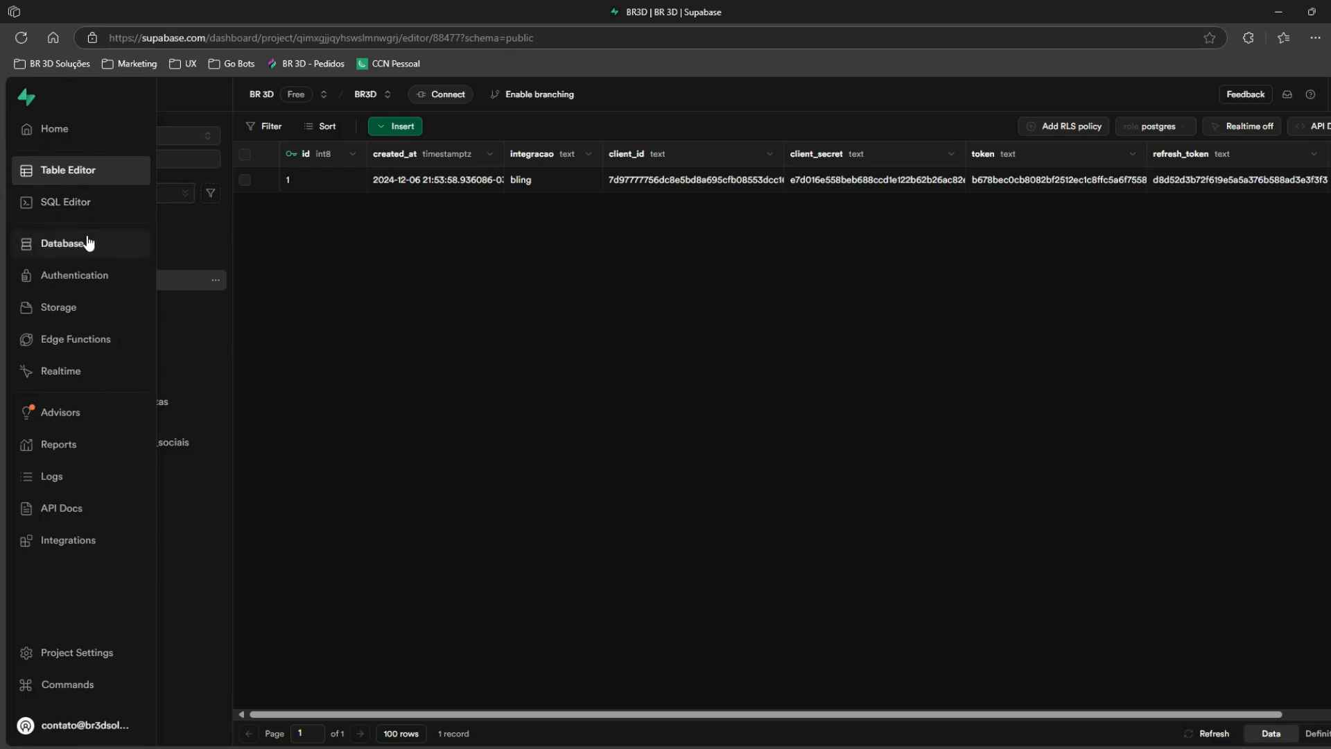
{"action": "left_click", "coordinate": [88, 243]}
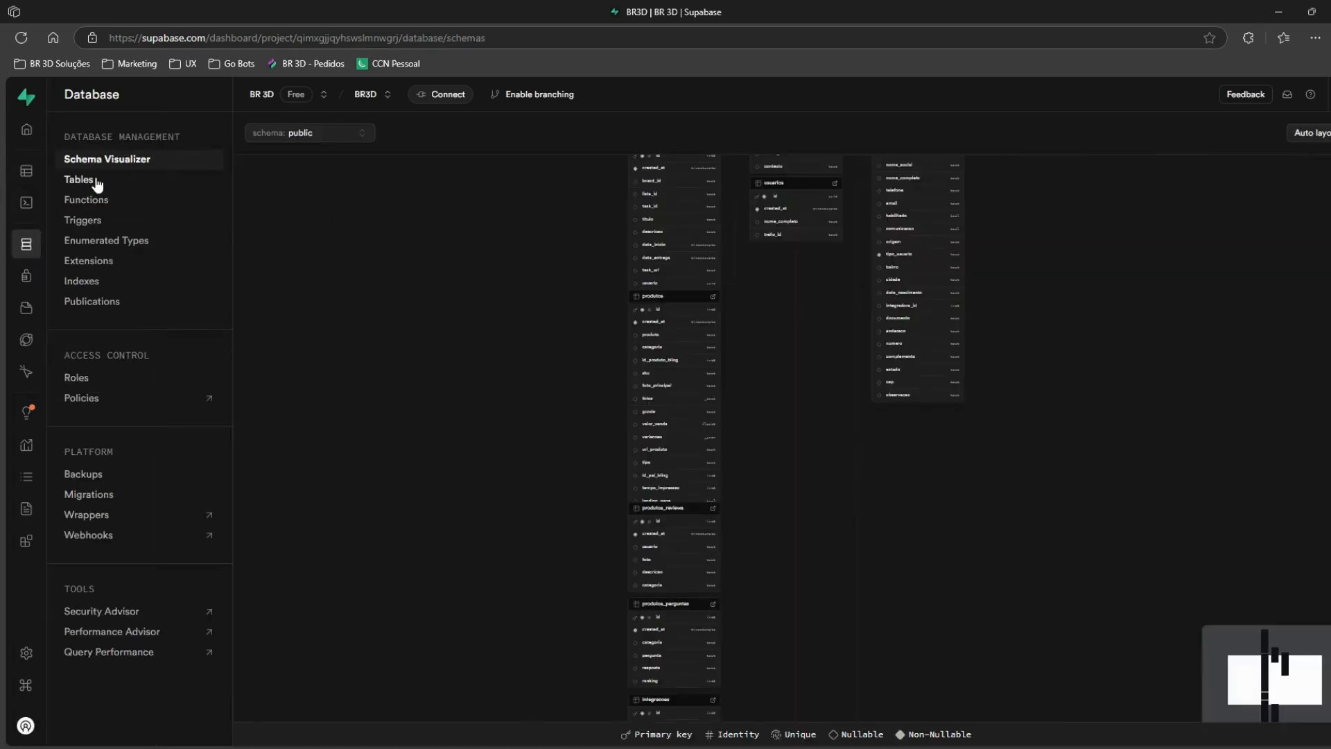
{"action": "left_click", "coordinate": [96, 181]}
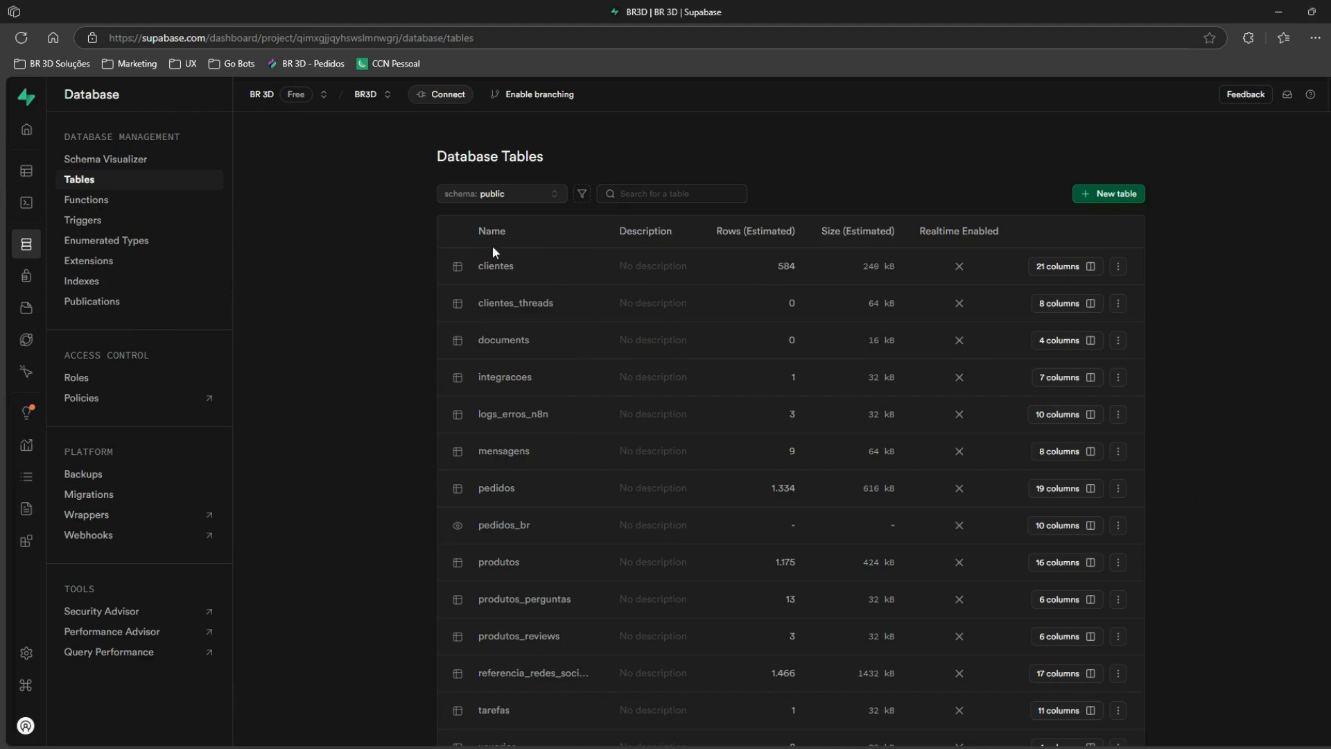
{"action": "left_click", "coordinate": [1048, 275]}
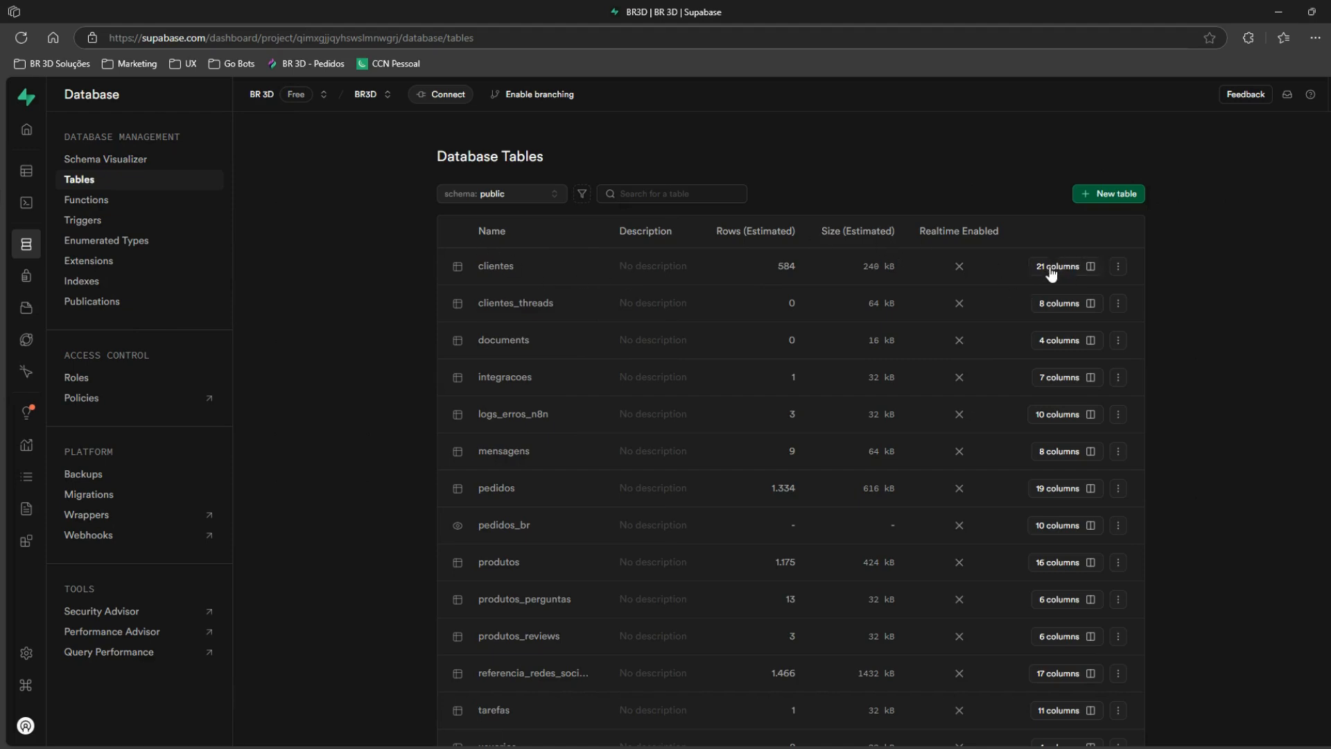
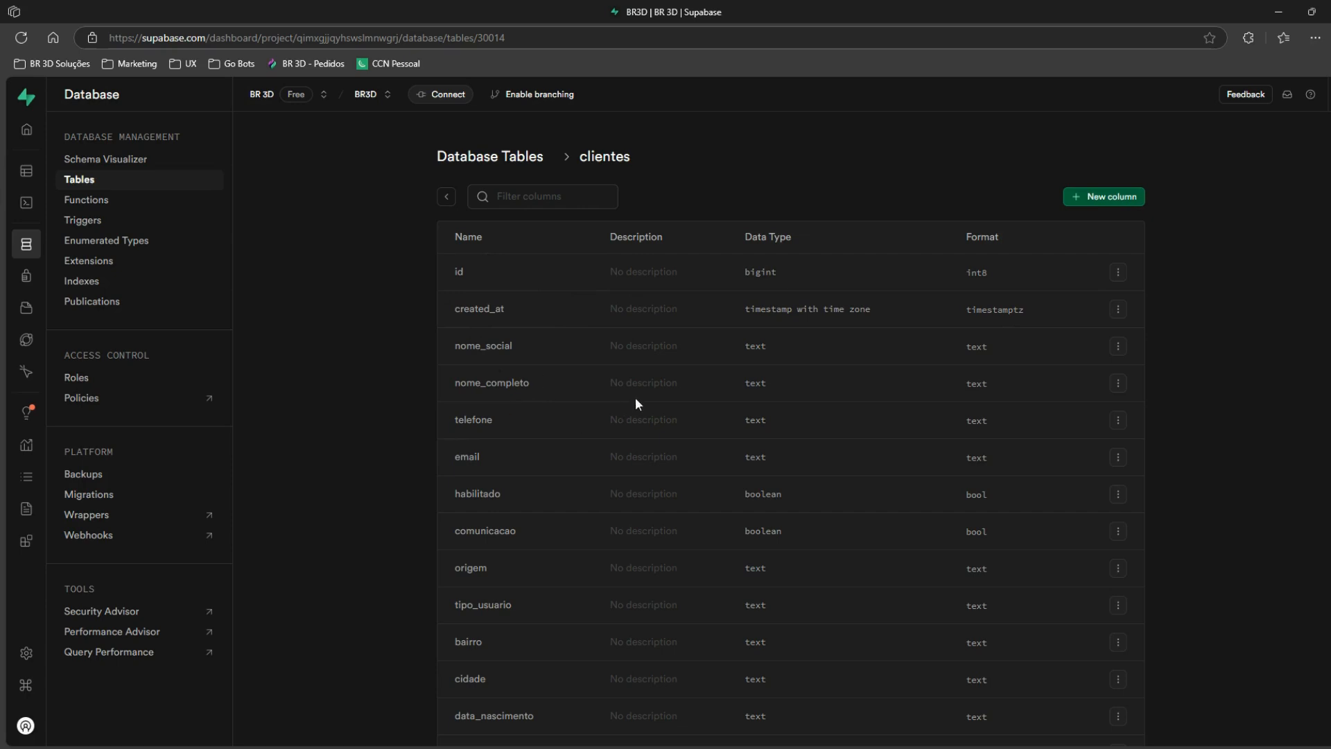
Step: Review the clientes columns from nome_social through email, plus the boolean habilitado and comunicacao columns
{"action": "double_click", "coordinate": [479, 343]}
{"action": "double_click", "coordinate": [493, 385]}
{"action": "double_click", "coordinate": [478, 420]}
{"action": "double_click", "coordinate": [470, 459]}
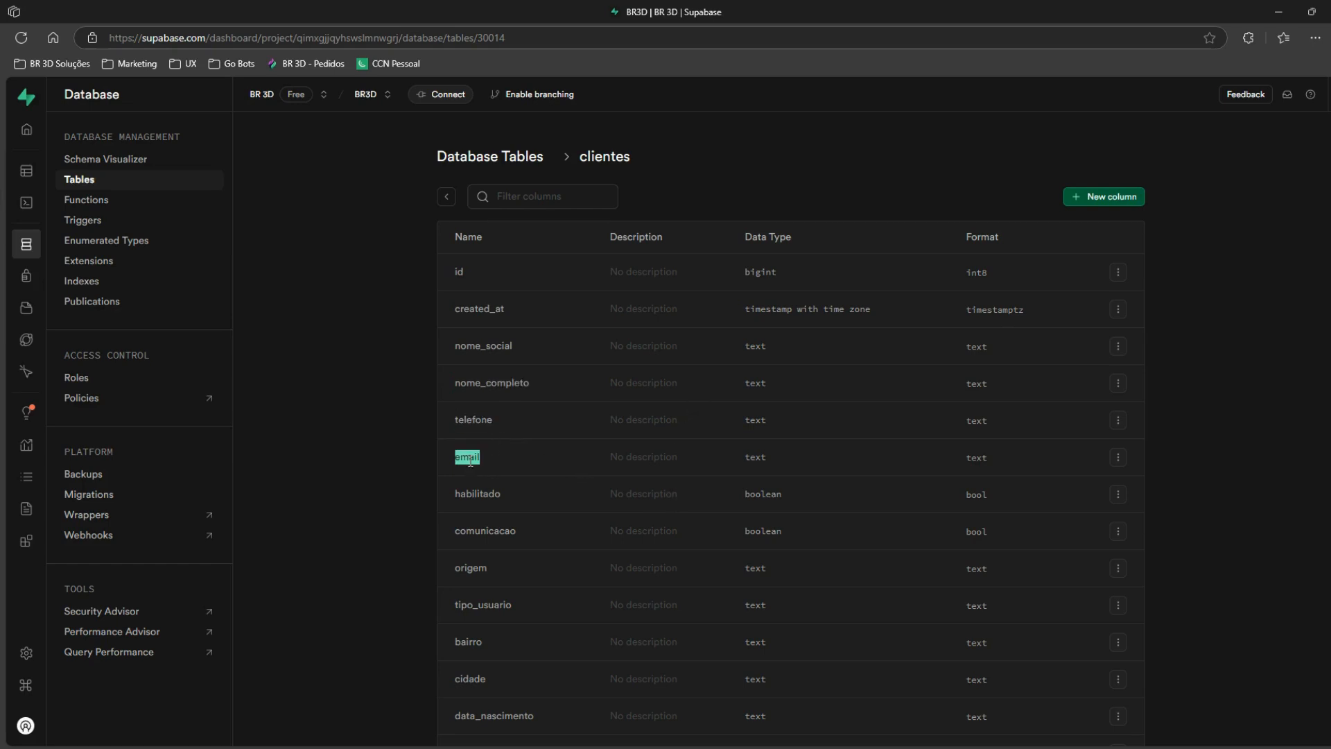
{"action": "double_click", "coordinate": [481, 498]}
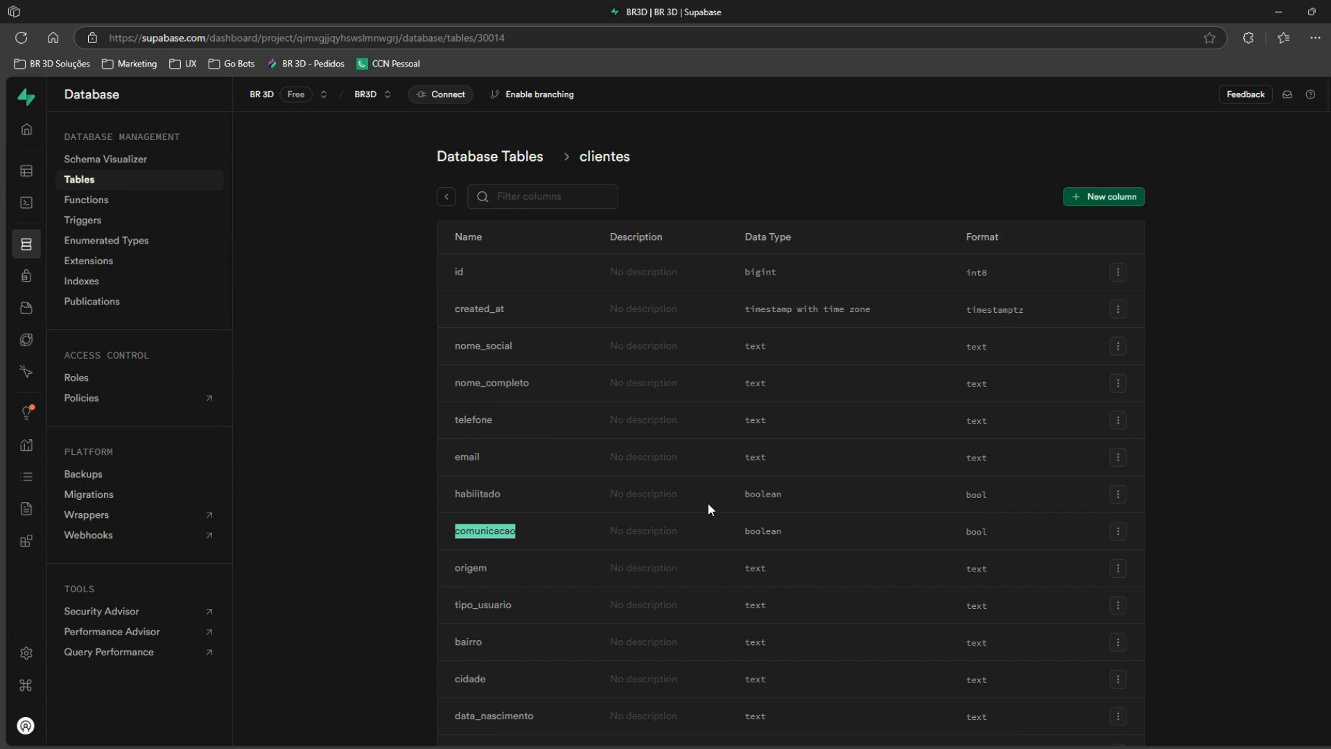
{"action": "double_click", "coordinate": [756, 533]}
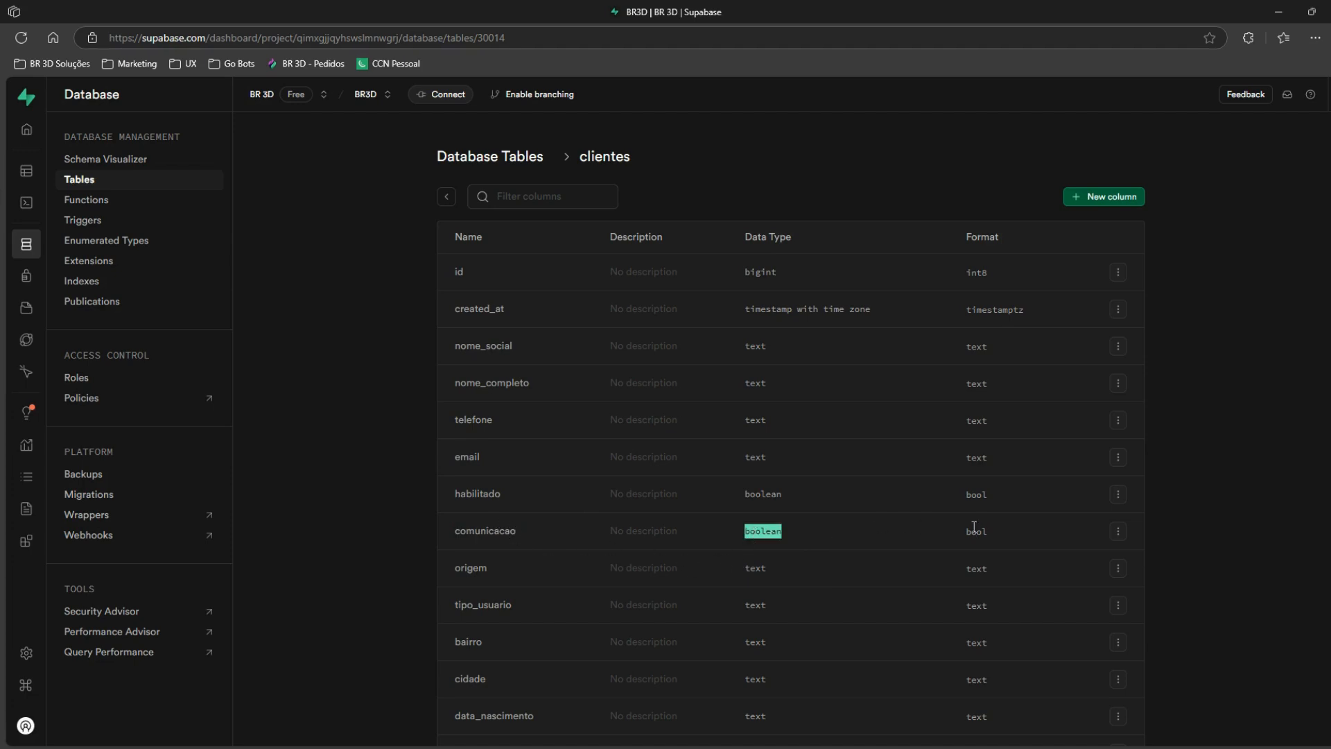
Step: Examine the remaining clientes columns, from tipo_usuario and integradora_id through documento to observacao
{"action": "scroll", "coordinate": [763, 465], "scroll_direction": "down", "scroll_amount": 2}
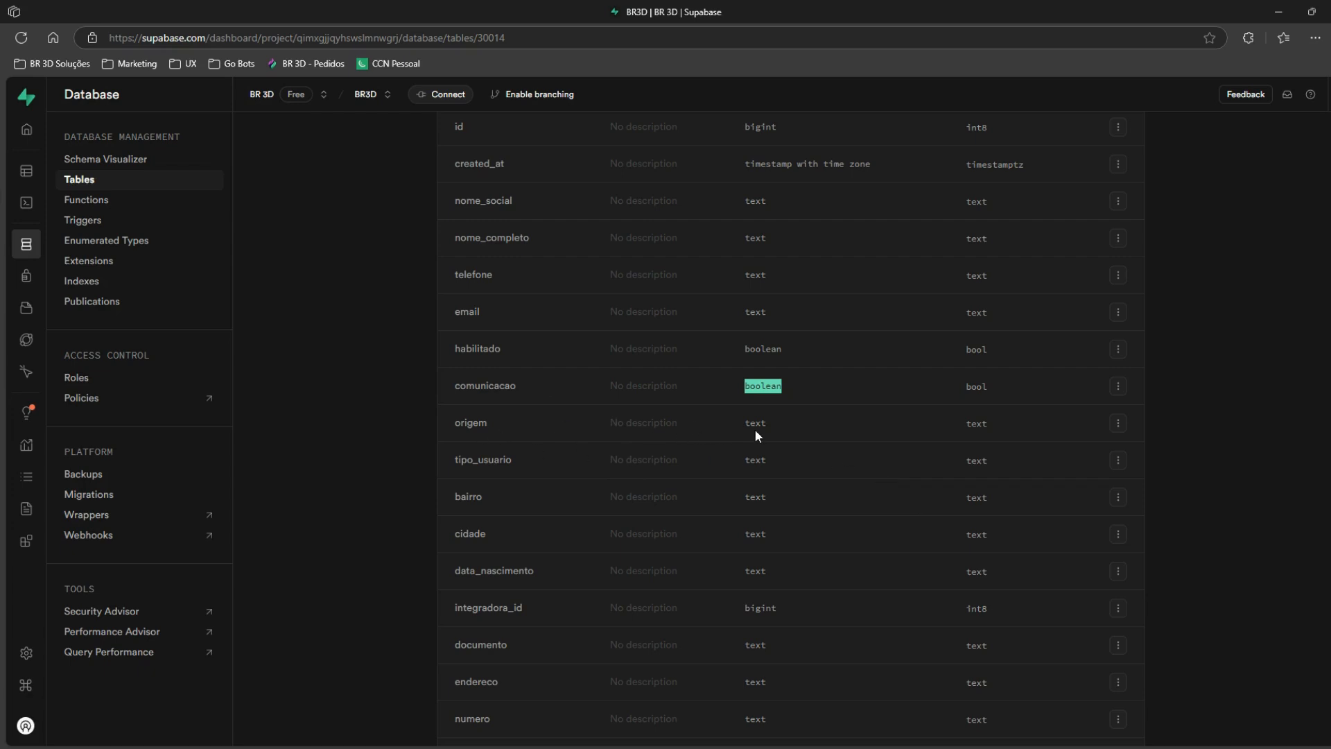
{"action": "left_click", "coordinate": [506, 466]}
{"action": "scroll", "coordinate": [514, 546], "scroll_direction": "down", "scroll_amount": 1}
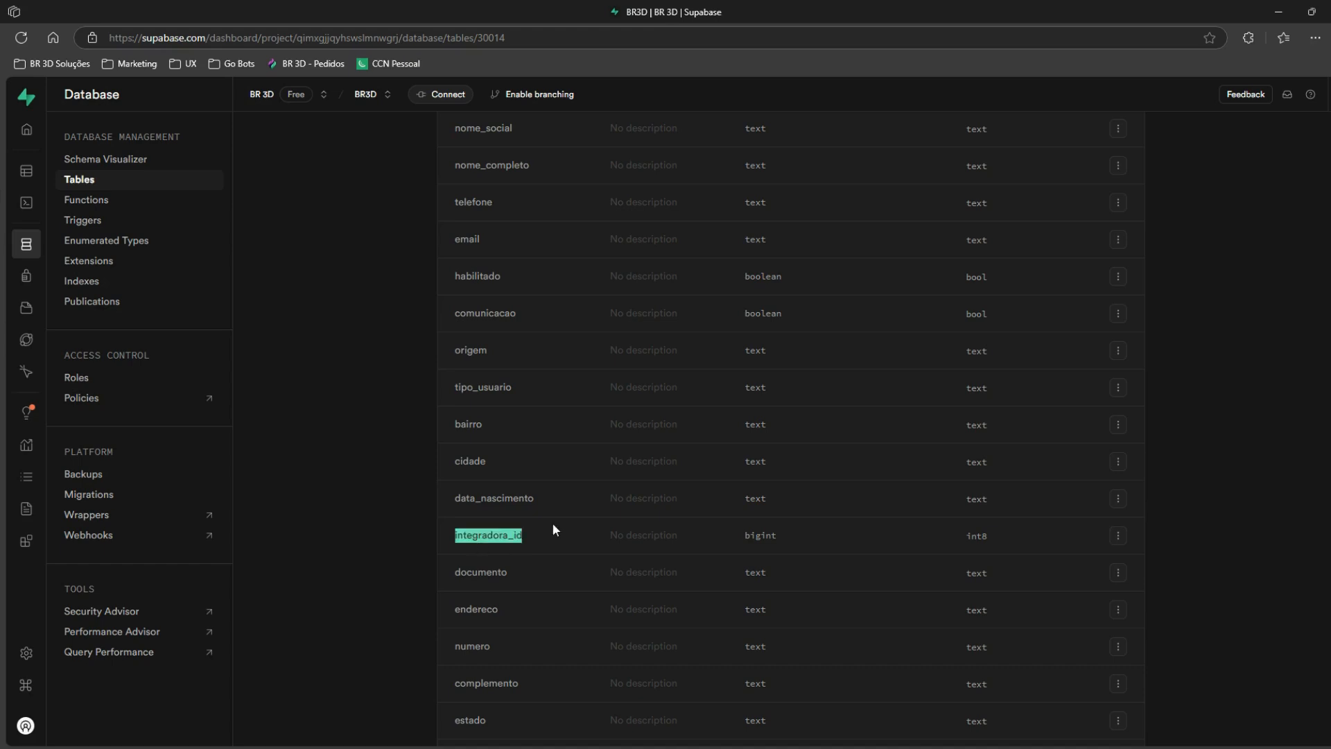
{"action": "scroll", "coordinate": [759, 475], "scroll_direction": "down", "scroll_amount": 2}
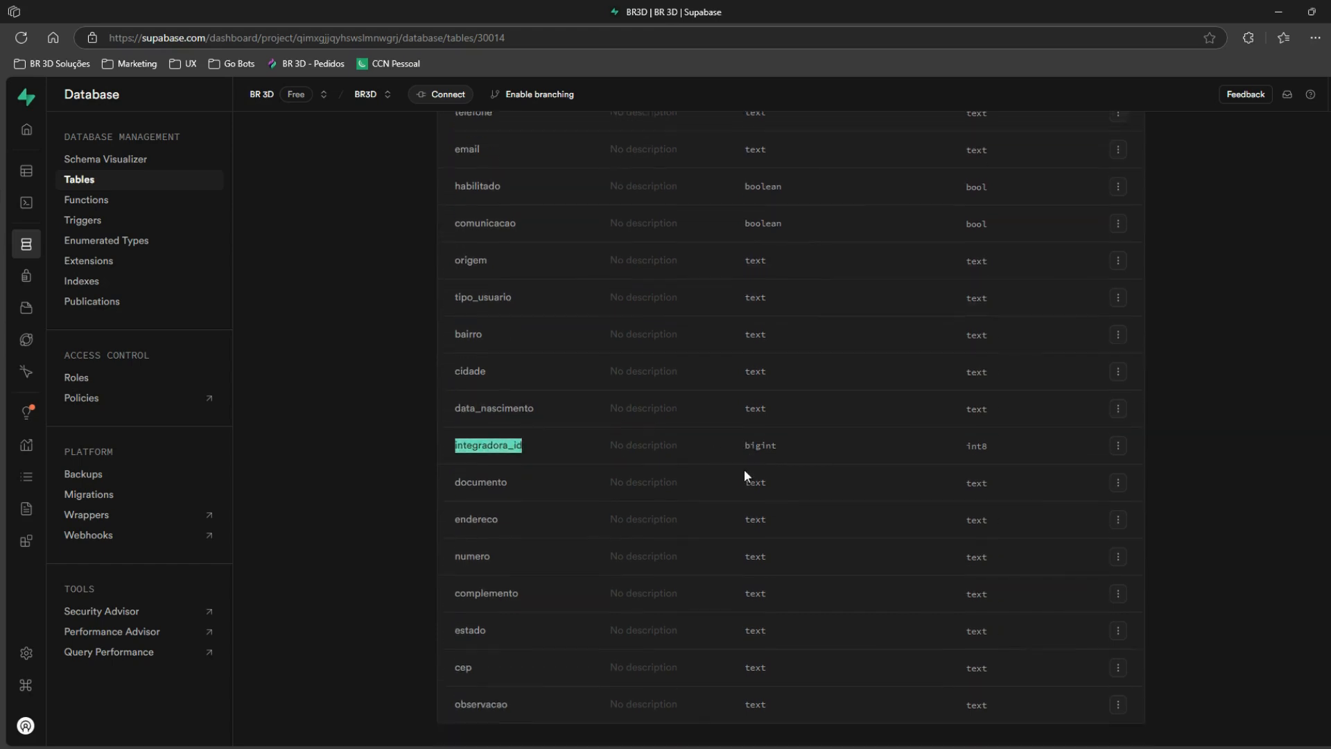
{"action": "left_click", "coordinate": [468, 472]}
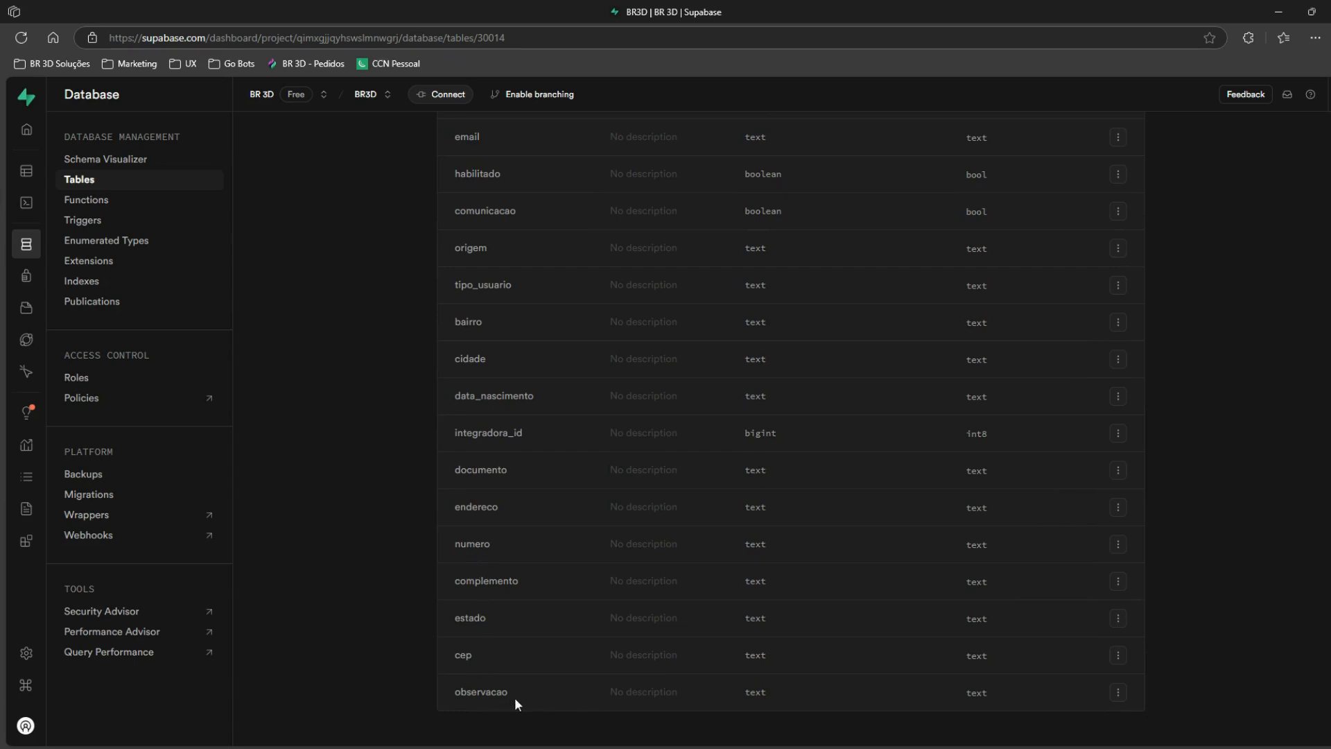
{"action": "scroll", "coordinate": [677, 579], "scroll_direction": "up", "scroll_amount": 5}
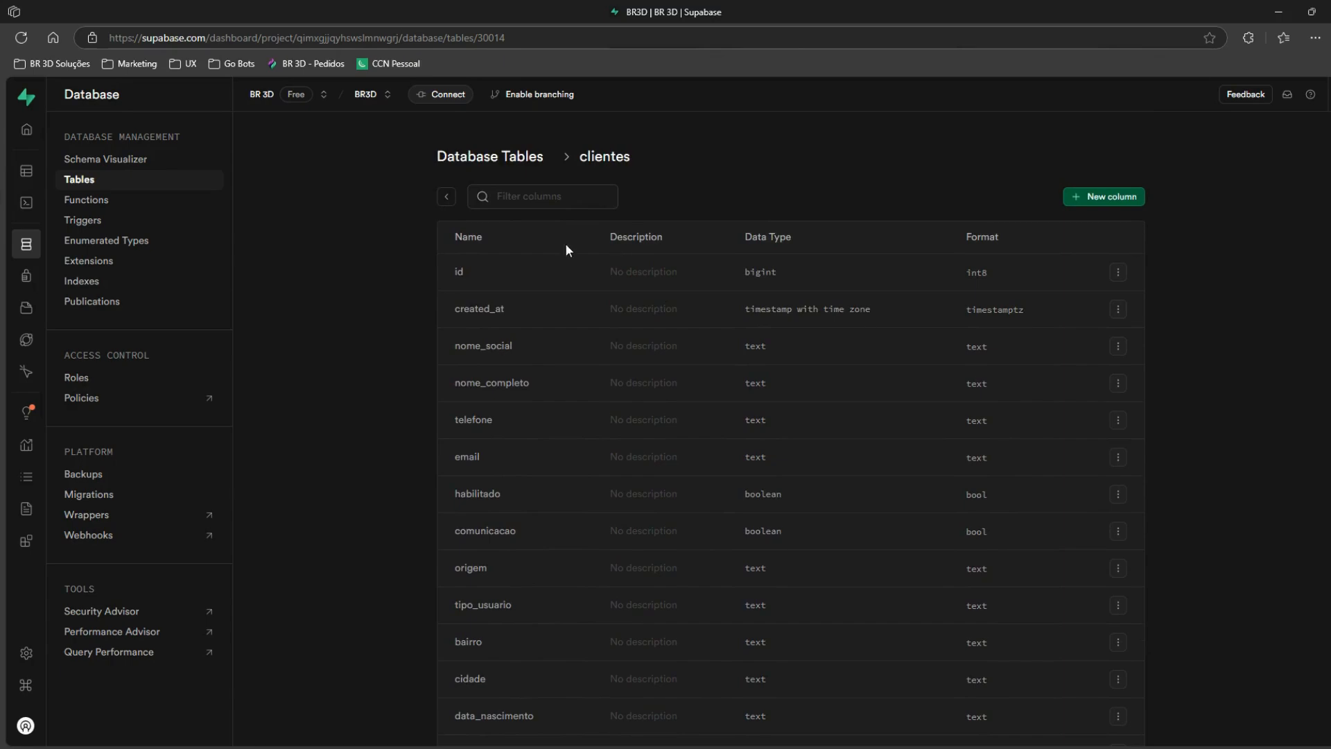
{"action": "scroll", "coordinate": [630, 222], "scroll_direction": "down", "scroll_amount": 5}
{"action": "scroll", "coordinate": [664, 252], "scroll_direction": "up", "scroll_amount": 5}
Step: Open the column list of the pedidos table and review its fields, including created_at, pedido_bling and cliente
{"action": "left_click", "coordinate": [90, 181]}
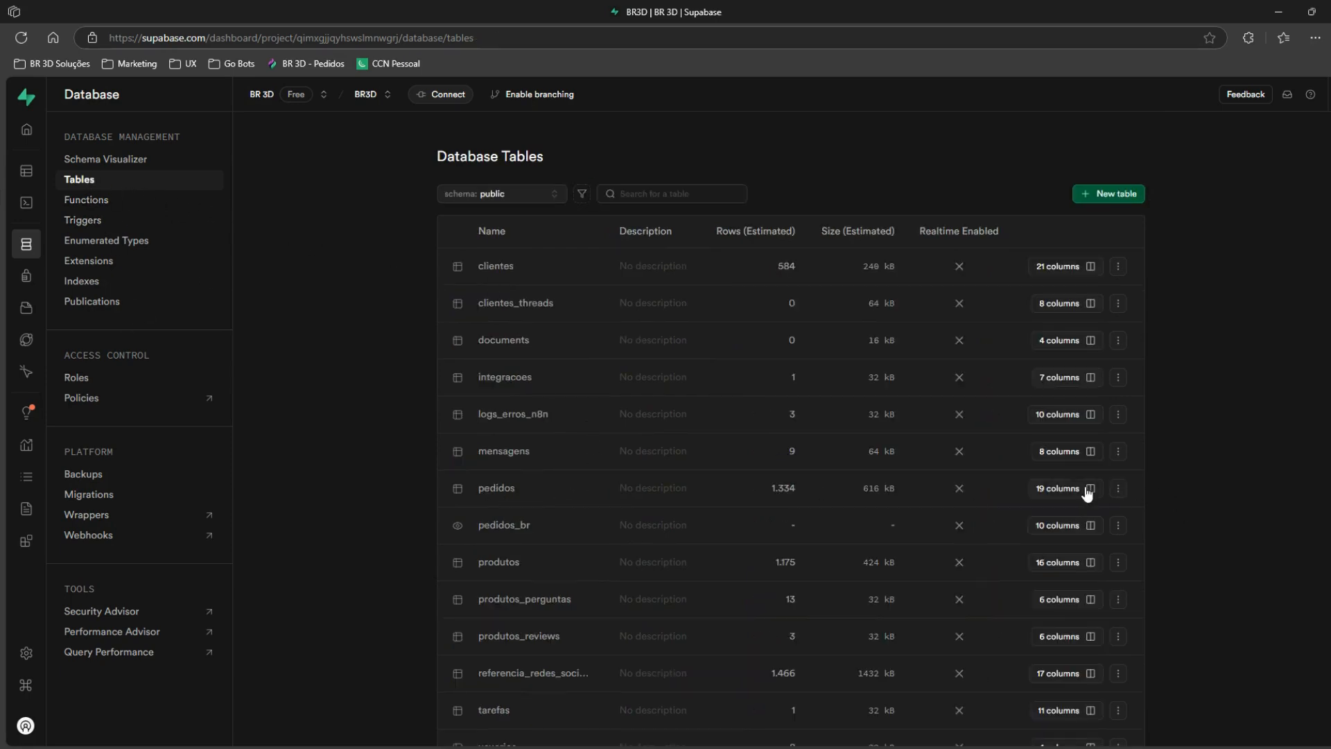
{"action": "left_click", "coordinate": [1065, 491]}
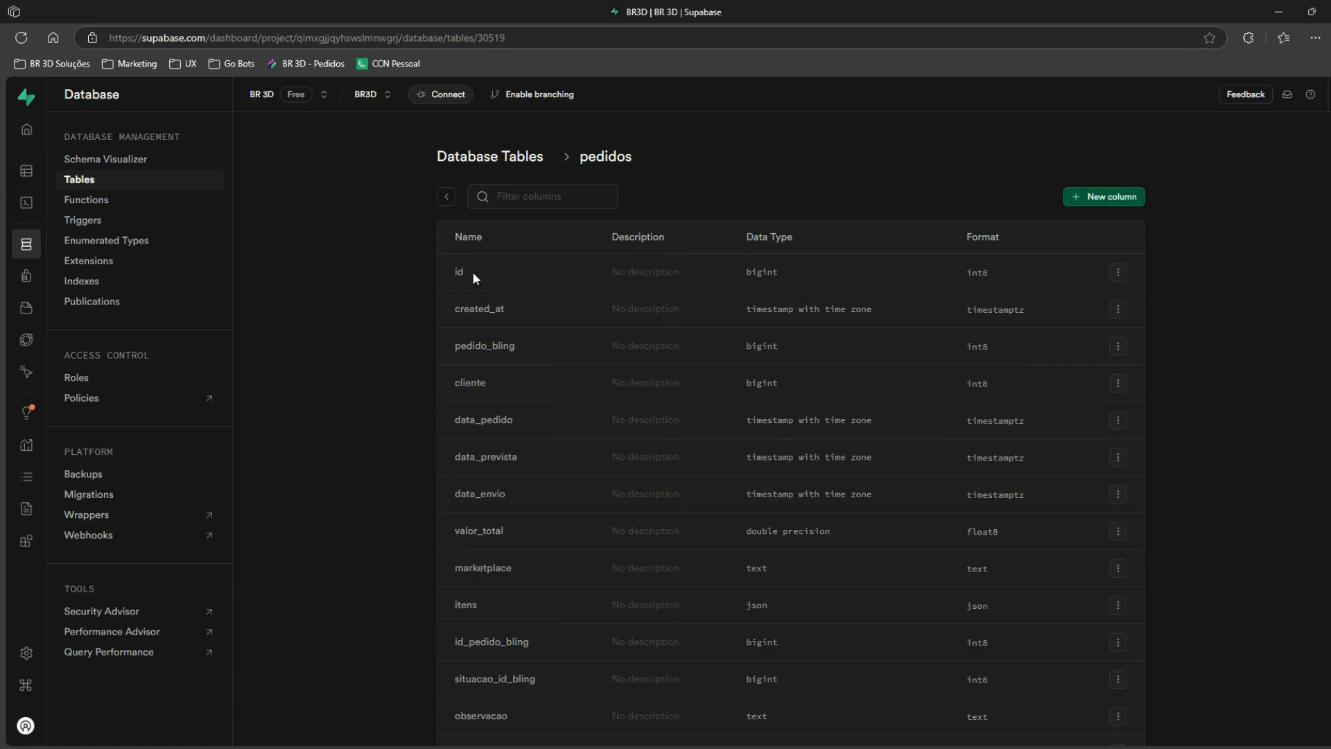
{"action": "double_click", "coordinate": [493, 314]}
{"action": "double_click", "coordinate": [491, 350]}
{"action": "double_click", "coordinate": [466, 386]}
{"action": "scroll", "coordinate": [495, 497], "scroll_direction": "down", "scroll_amount": 1}
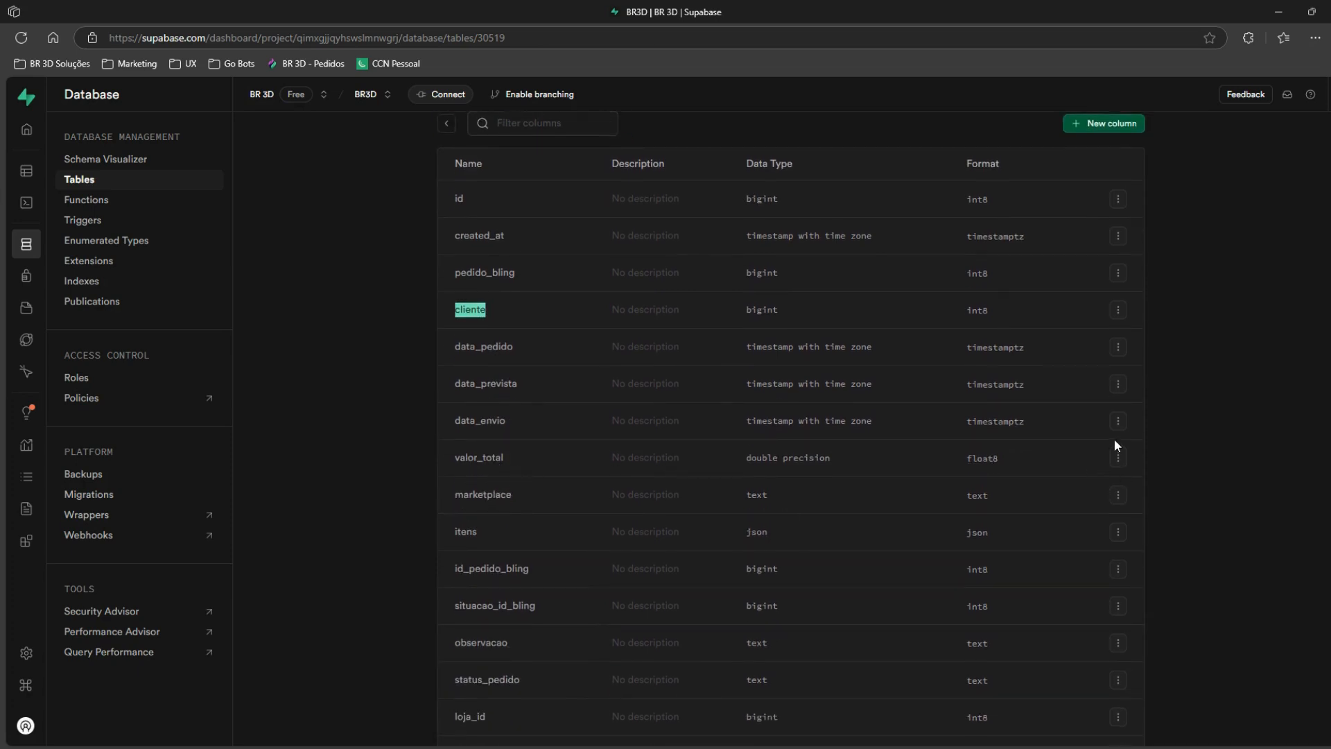
{"action": "scroll", "coordinate": [1003, 344], "scroll_direction": "down", "scroll_amount": 1}
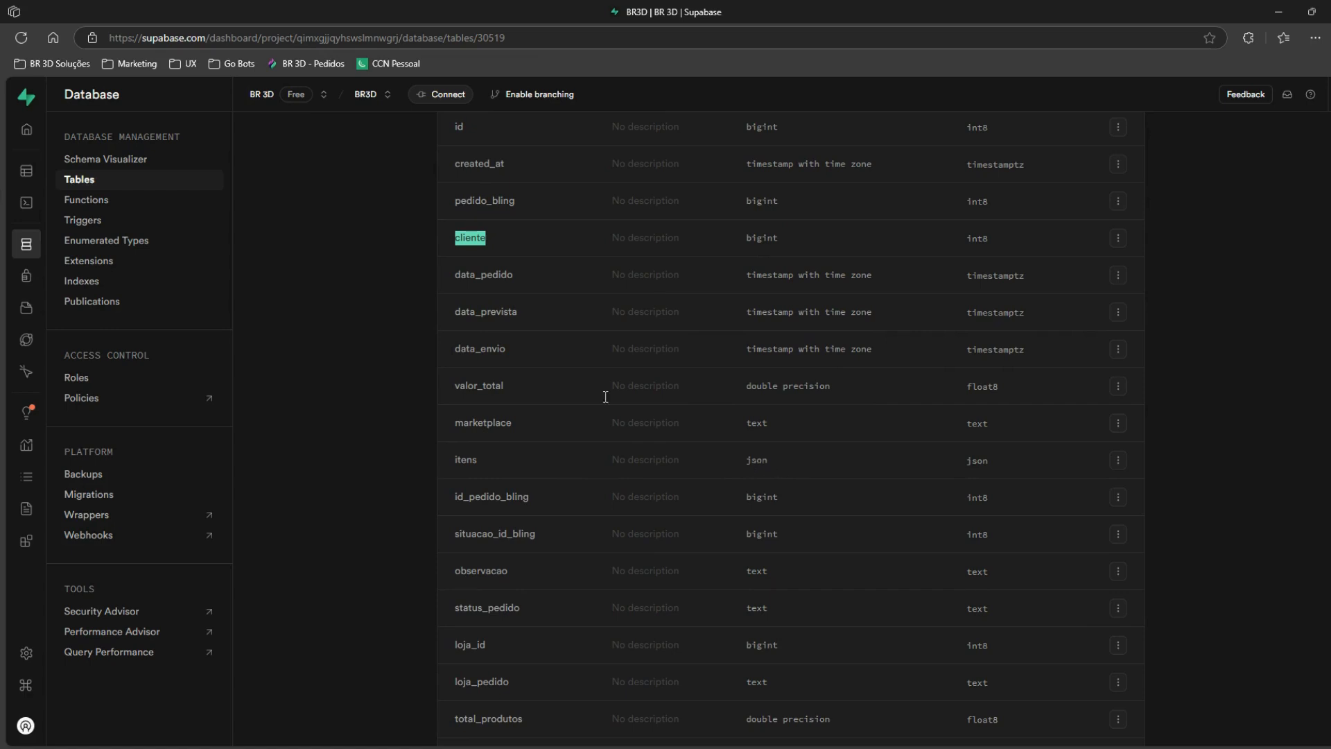
Step: Open the pedidos table's data in the Table Editor and show 1000 rows per page
{"action": "mouse_move", "coordinate": [70, 178]}
{"action": "left_click", "coordinate": [27, 171]}
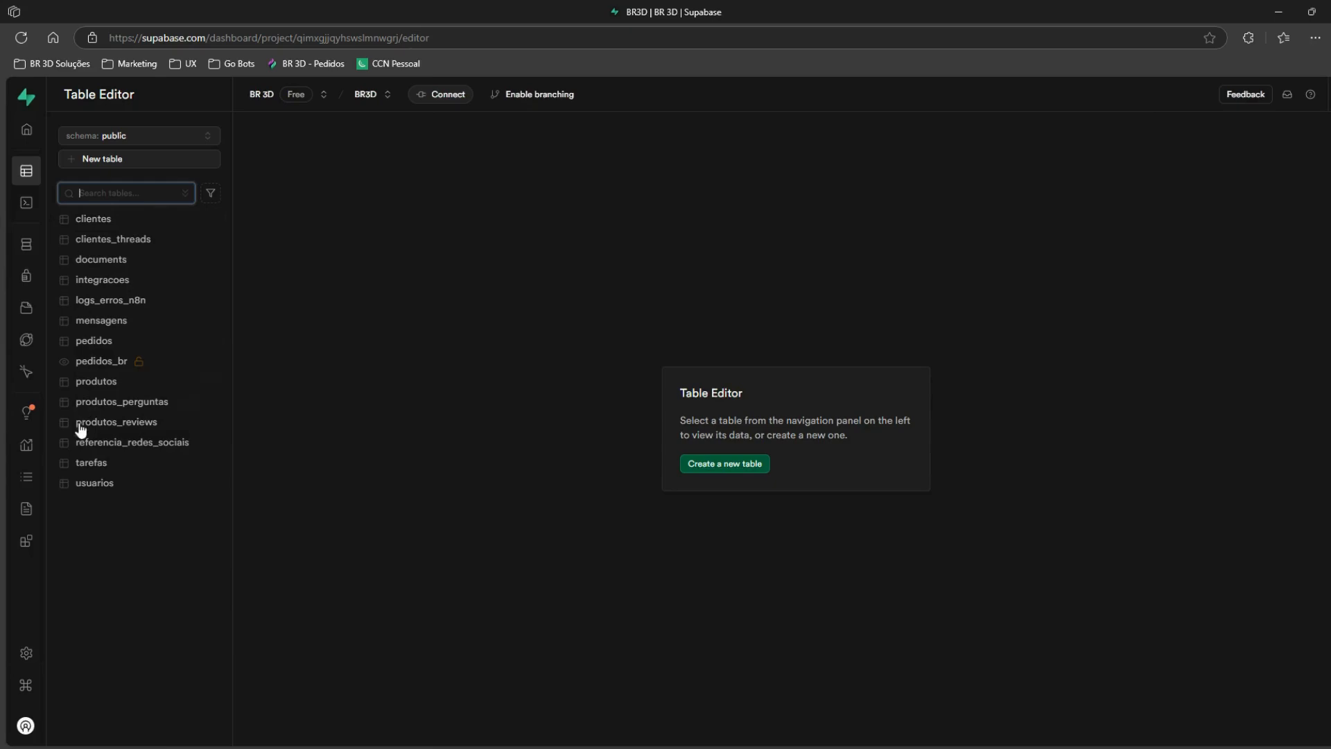
{"action": "left_click", "coordinate": [88, 342]}
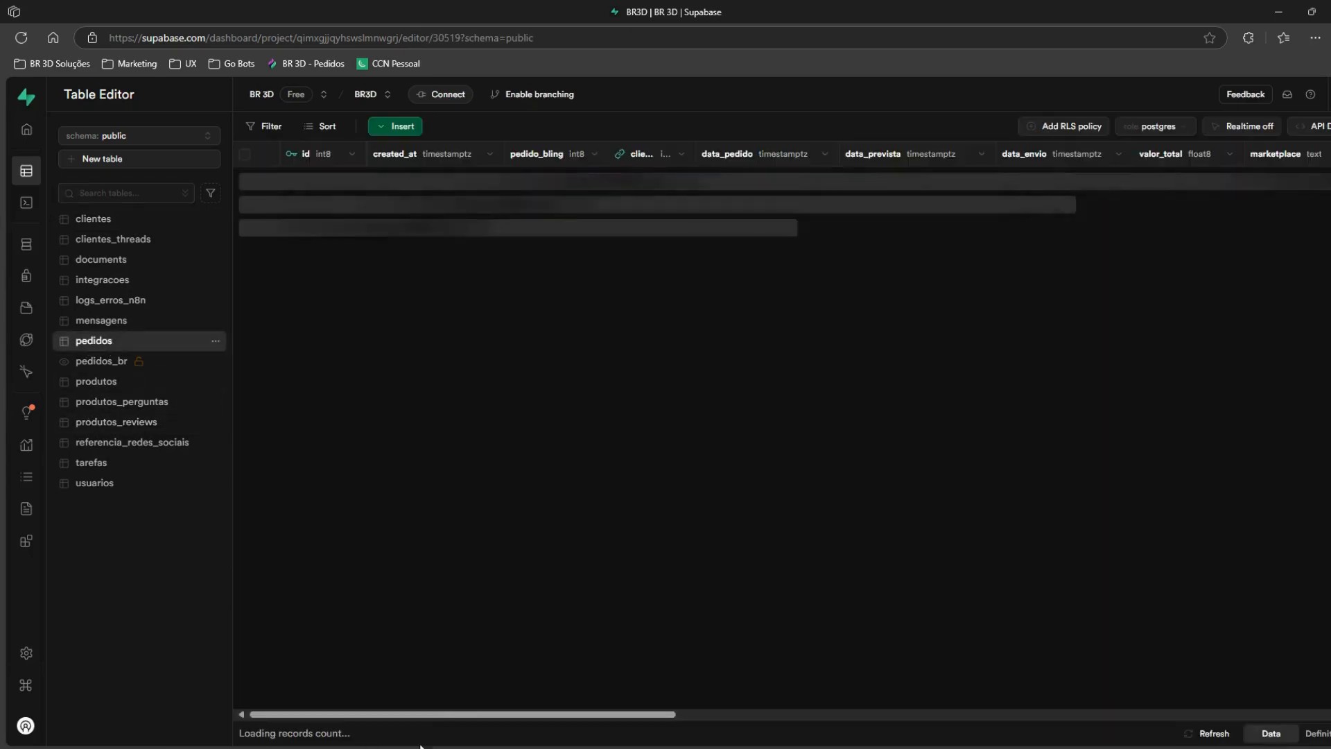
{"action": "left_click_drag", "start_coordinate": [464, 718], "coordinate": [585, 735]}
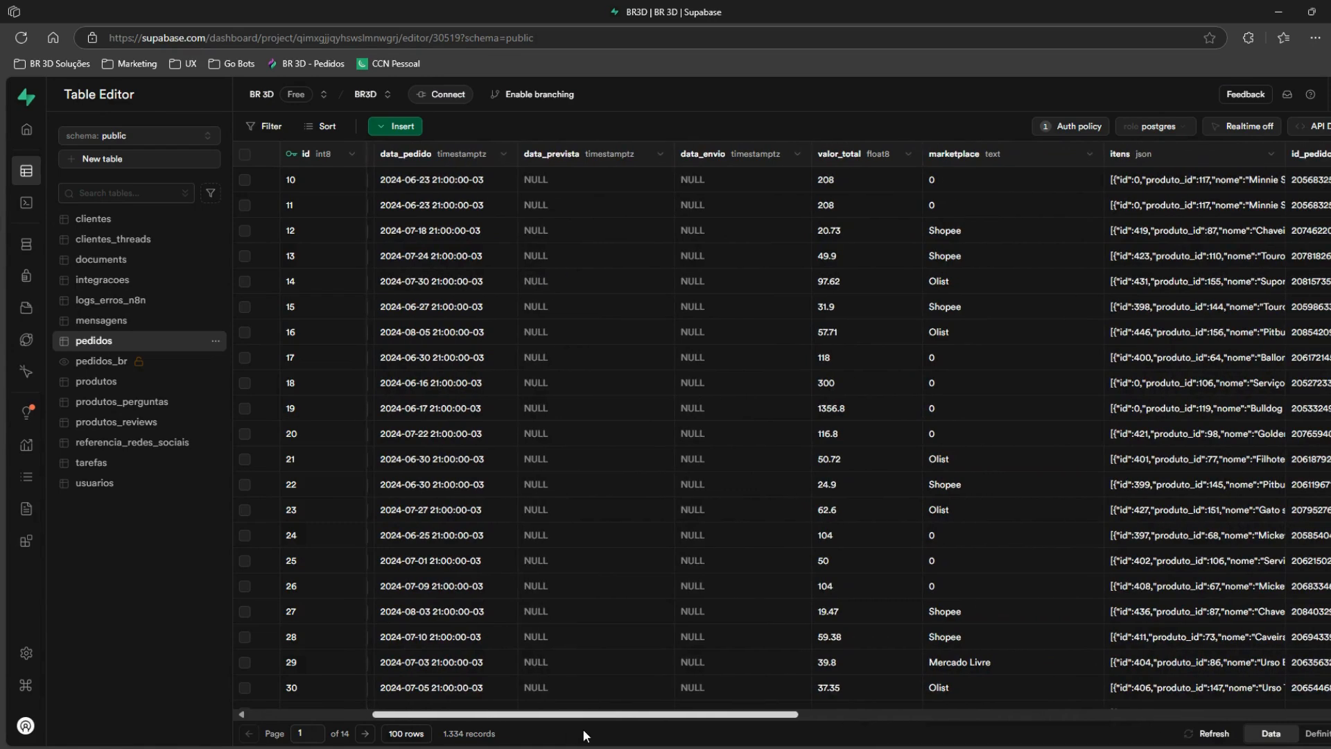
{"action": "left_click", "coordinate": [406, 734]}
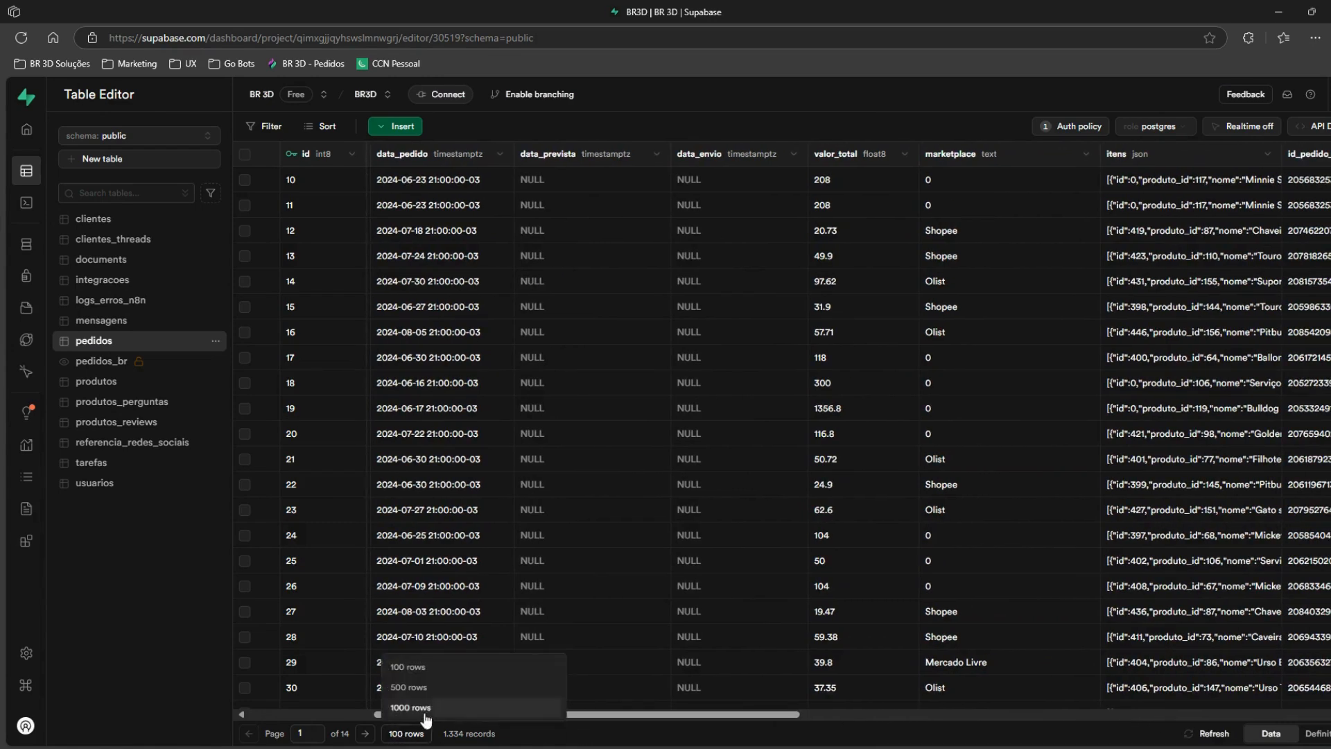
{"action": "left_click", "coordinate": [411, 708]}
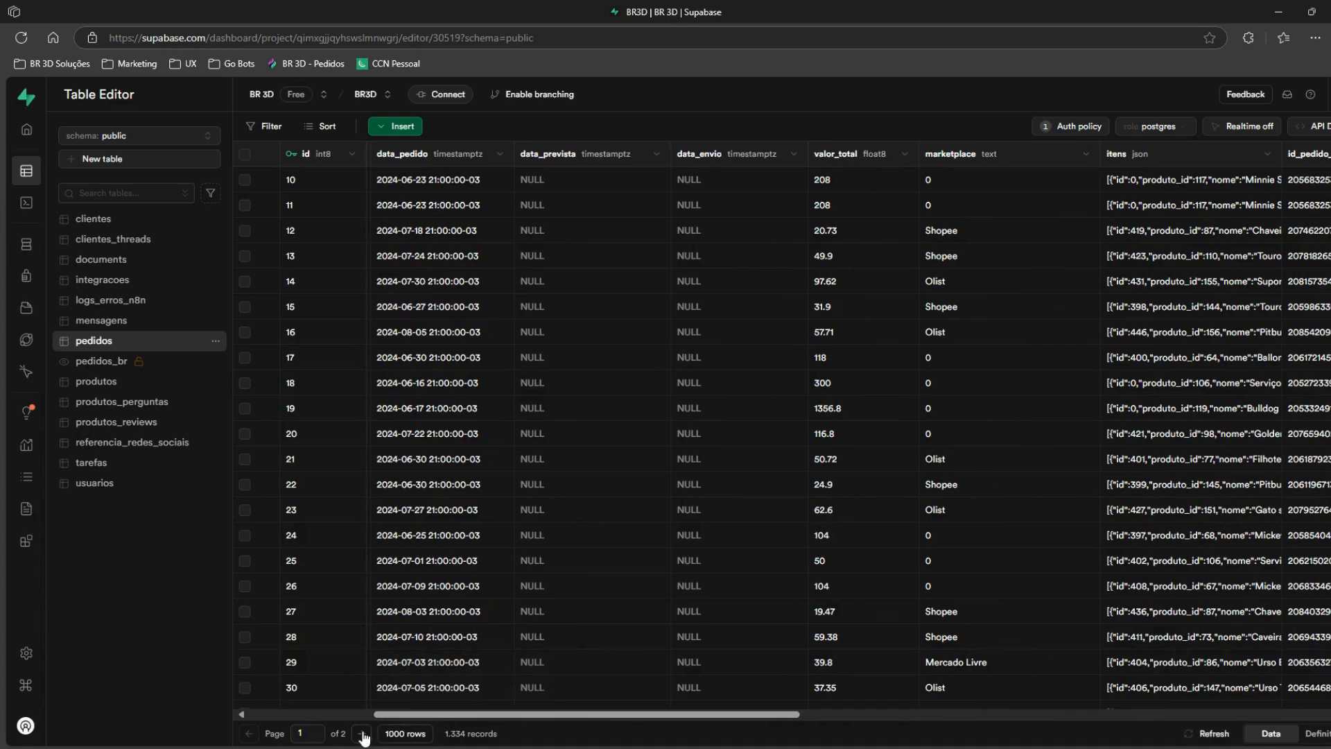
Step: Go to page 2 of the pedidos records and view the most recent orders at the end
{"action": "left_click", "coordinate": [361, 733]}
{"action": "scroll", "coordinate": [1269, 373], "scroll_direction": "down", "scroll_amount": 5}
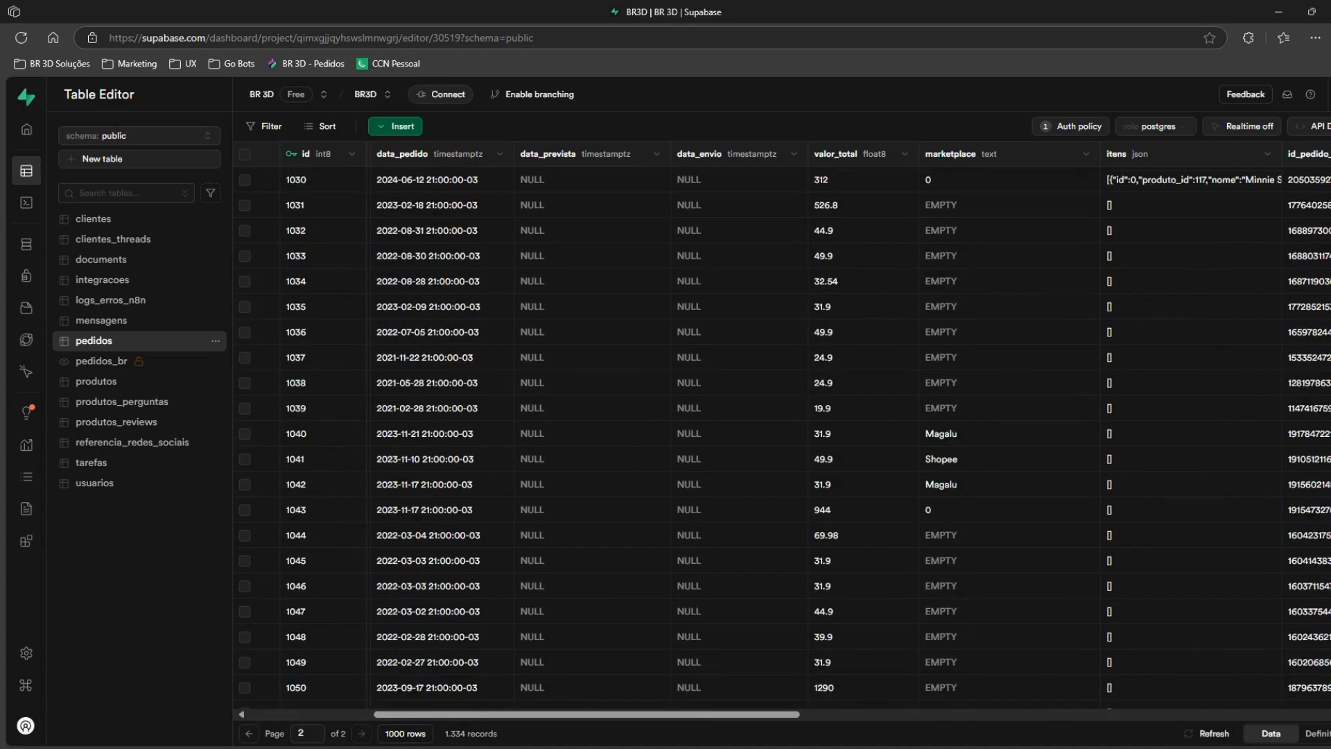
{"action": "left_click_drag", "start_coordinate": [1330, 211], "coordinate": [1330, 696]}
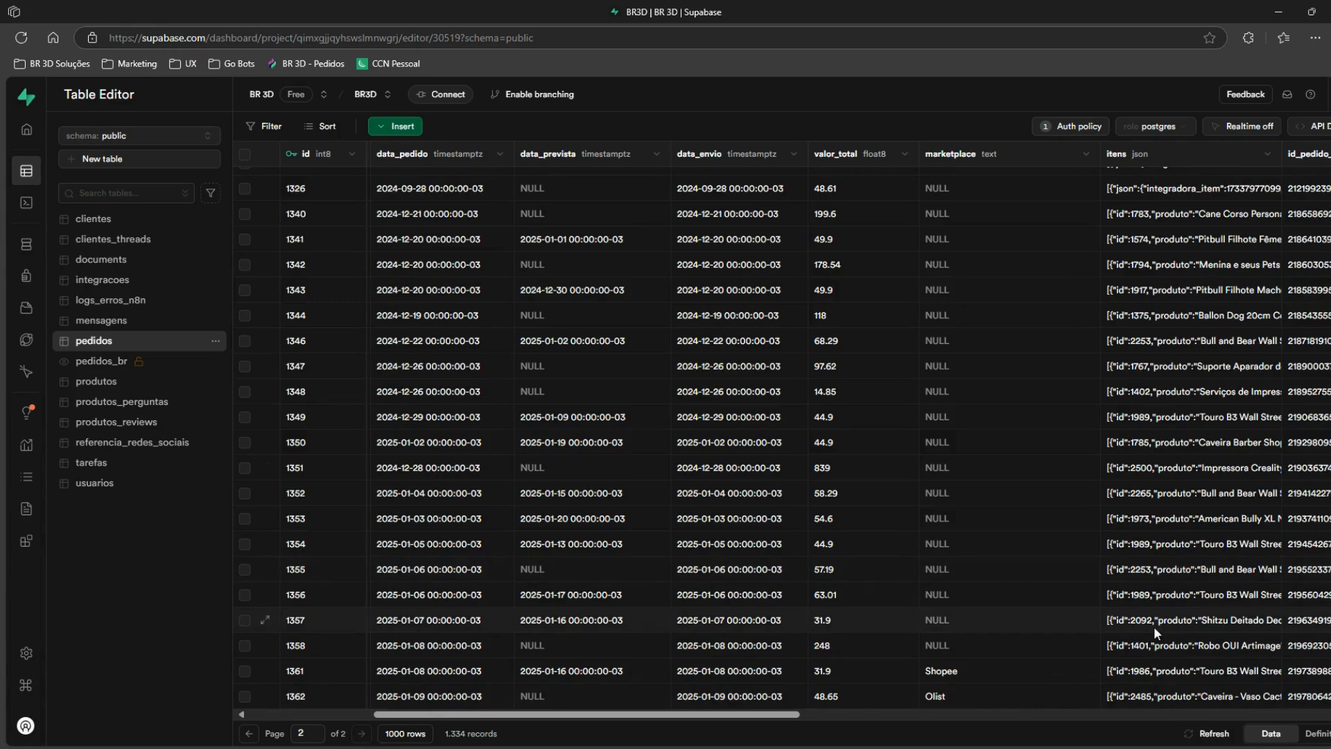
Step: Expand the itens JSON of the 2025-01-08 order worth 248, review both products' fields, and return to the pedidos column list
{"action": "double_click", "coordinate": [1184, 646]}
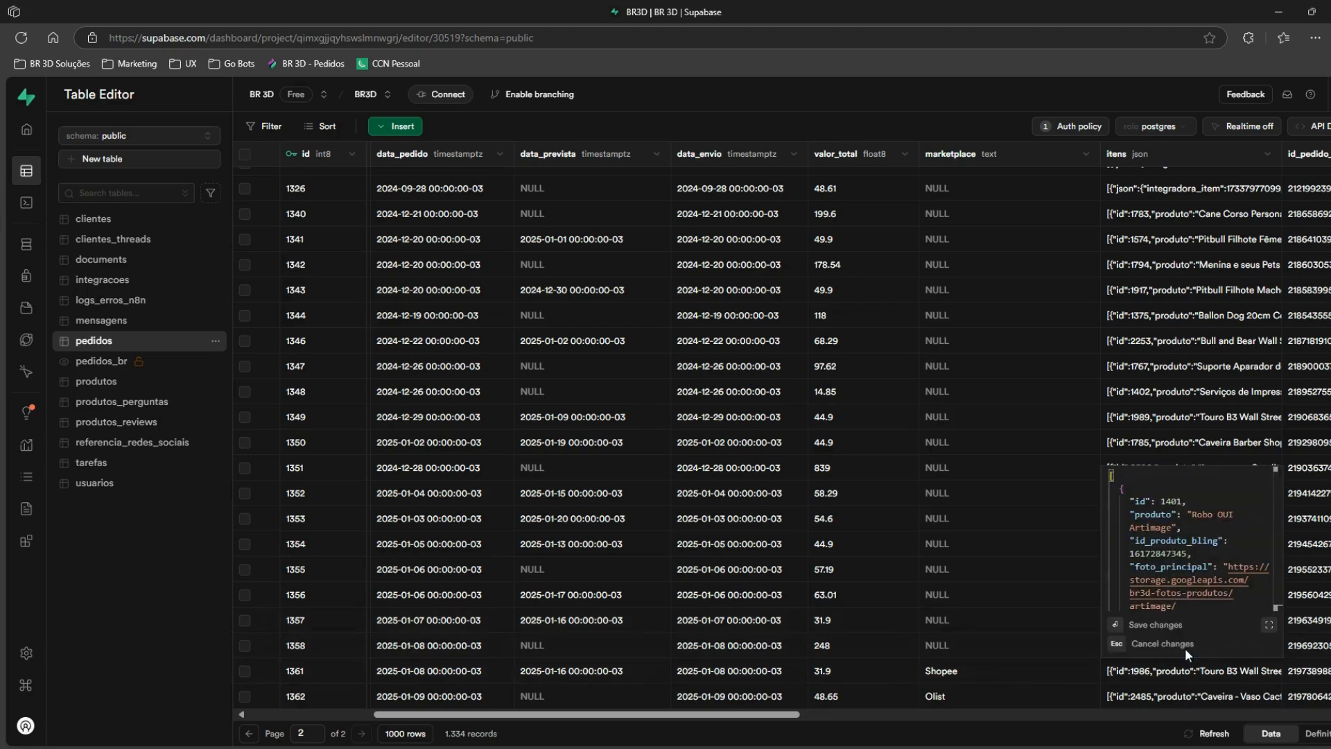
{"action": "left_click", "coordinate": [1269, 624]}
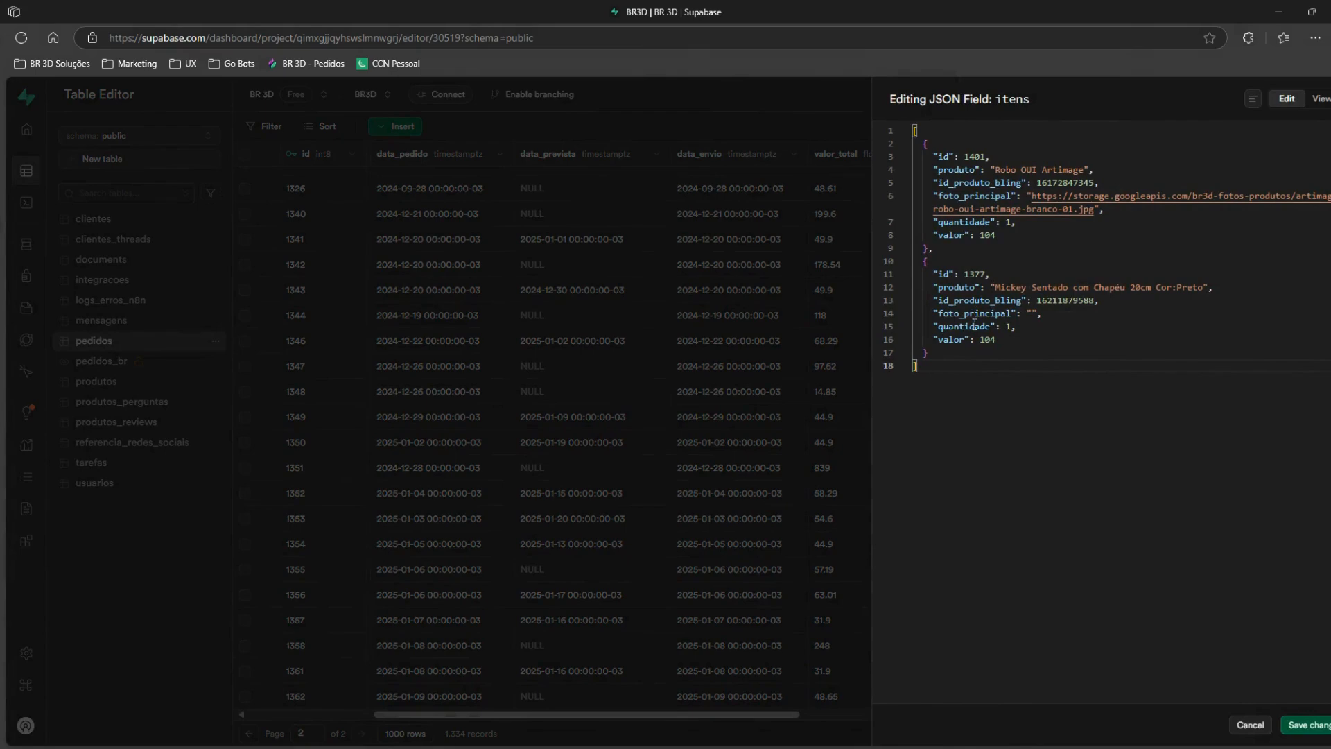
{"action": "double_click", "coordinate": [971, 158]}
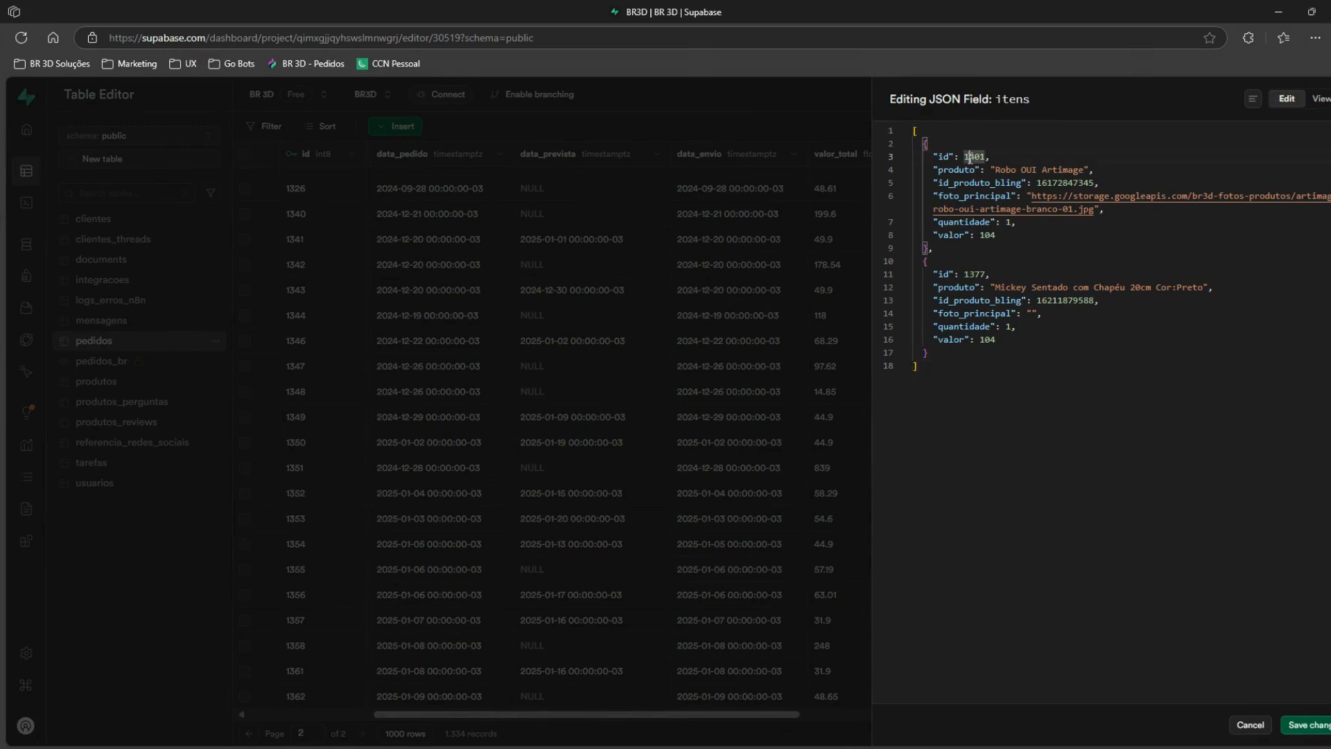
{"action": "left_click", "coordinate": [1000, 170]}
{"action": "left_click_drag", "start_coordinate": [1000, 170], "coordinate": [1085, 170]}
{"action": "double_click", "coordinate": [1053, 184]}
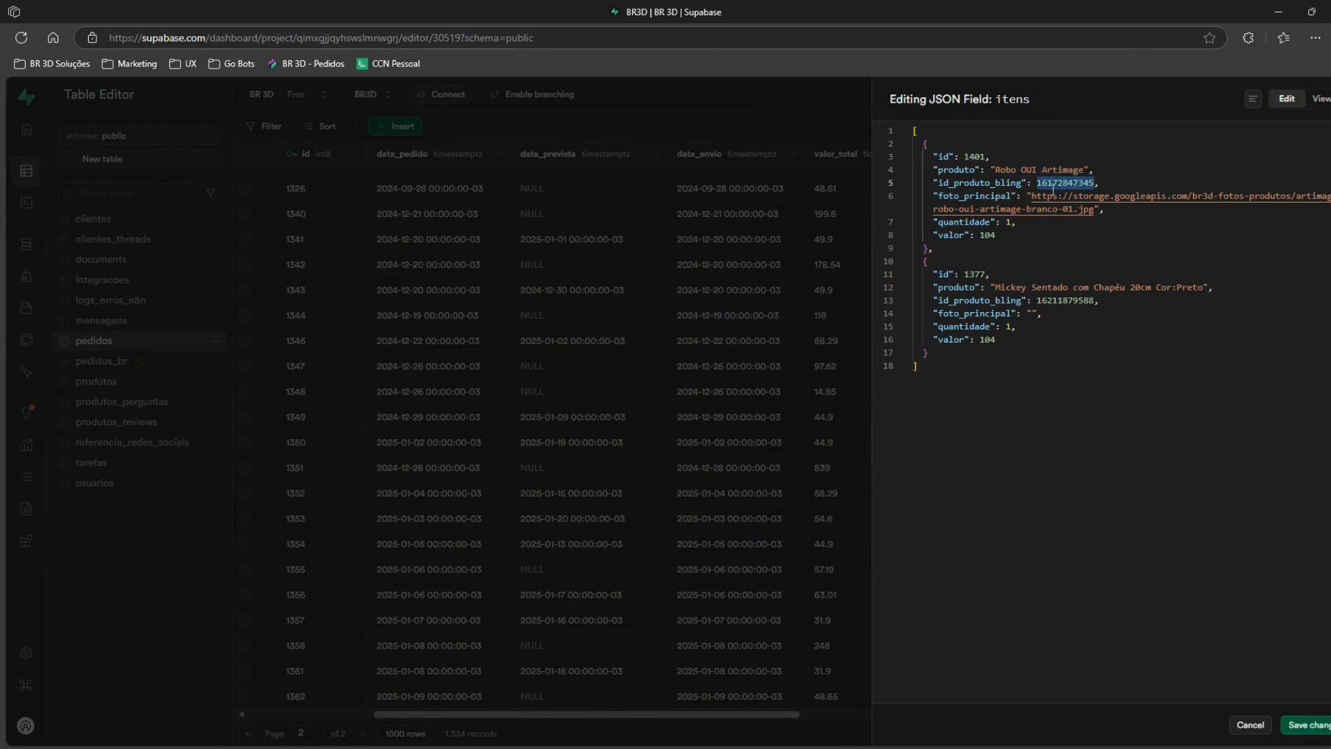
{"action": "left_click", "coordinate": [1092, 209]}
{"action": "double_click", "coordinate": [1094, 209]}
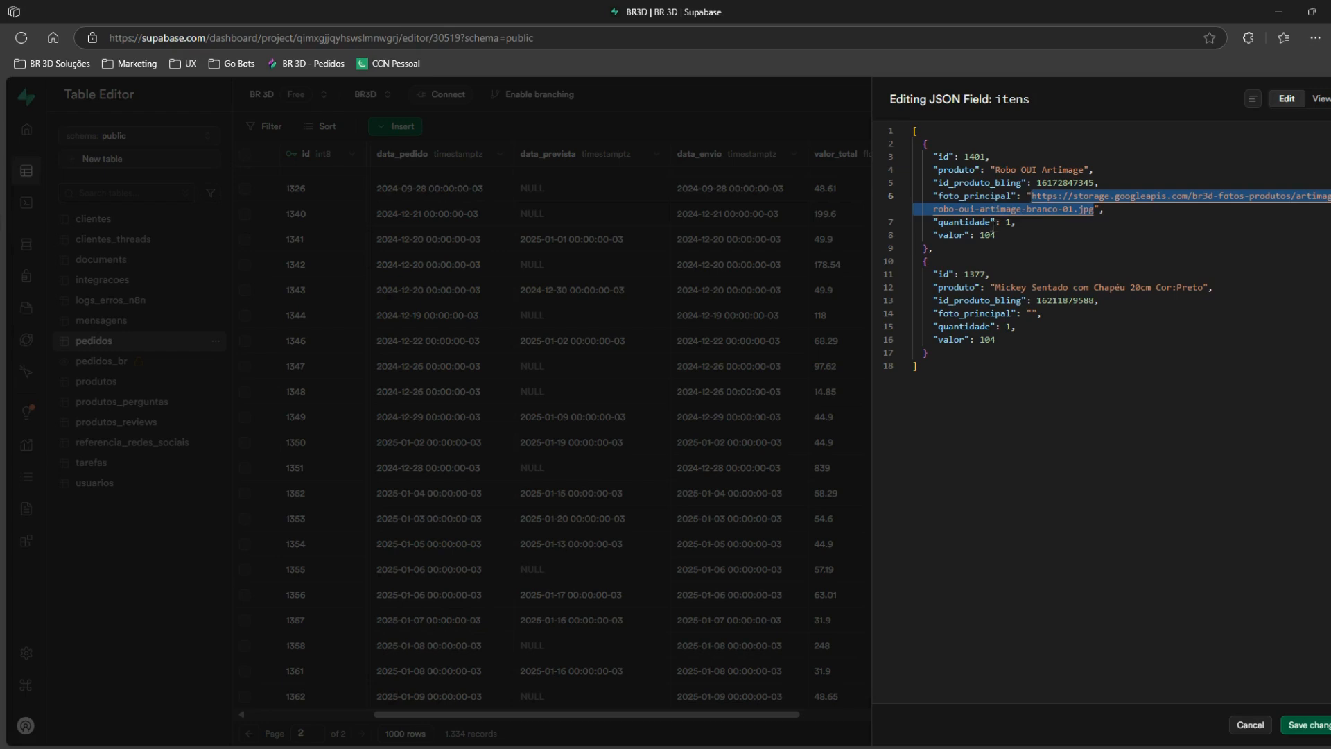
{"action": "left_click_drag", "start_coordinate": [1011, 287], "coordinate": [1124, 289]}
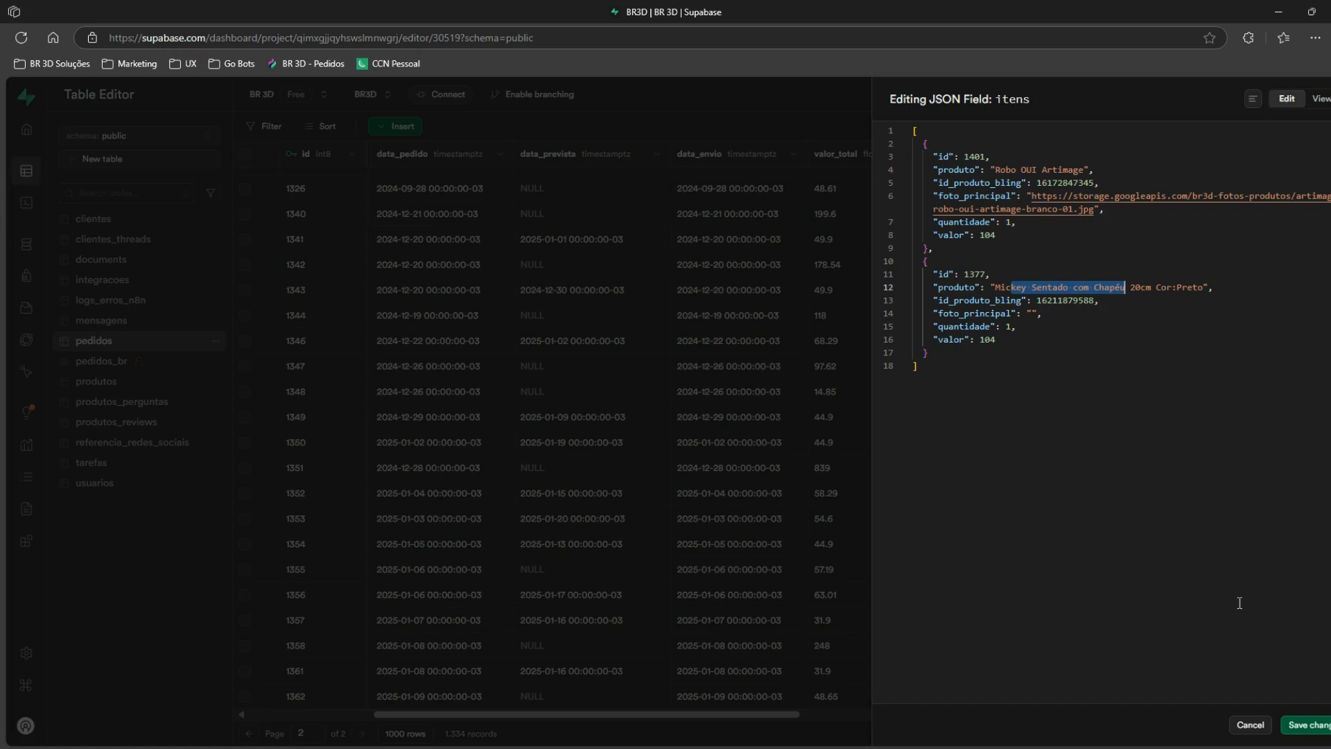
{"action": "left_click", "coordinate": [1, 201]}
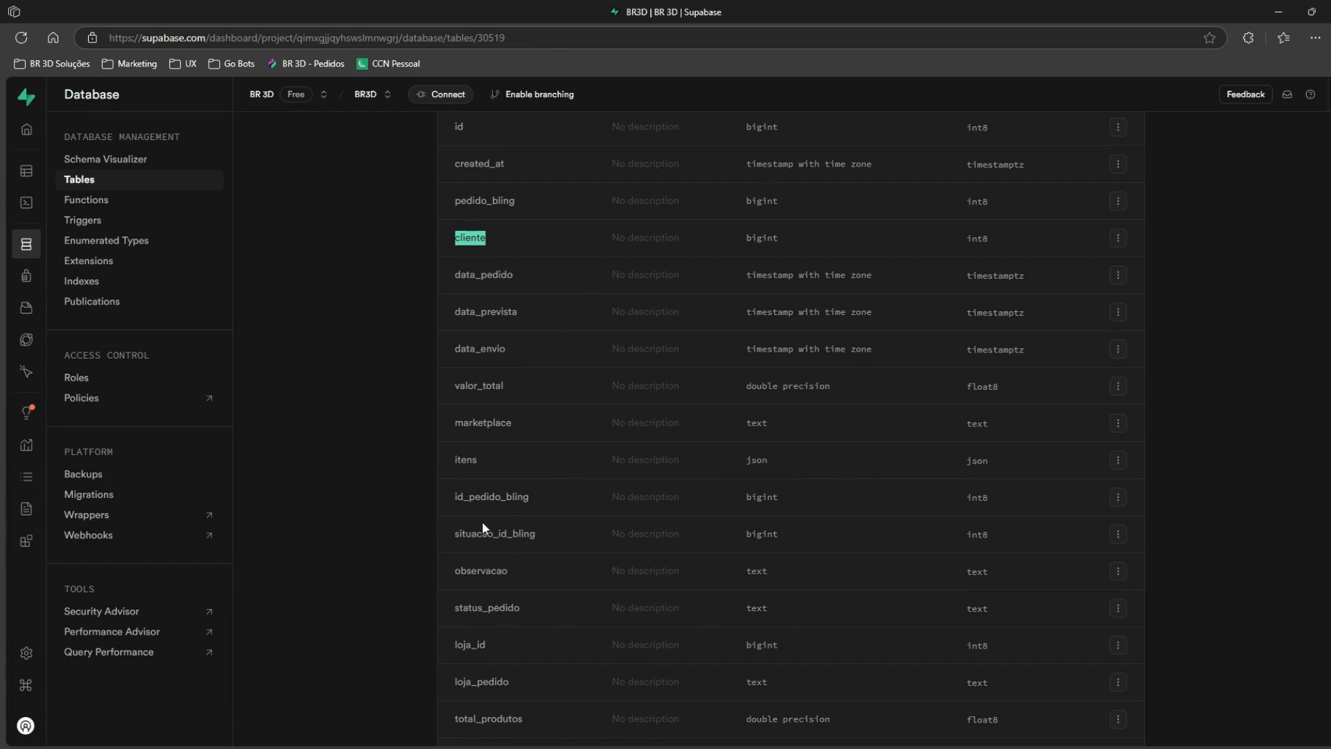
Step: Review the remaining pedidos columns, then return to the Importar Pedidos workflow and show parsear_pedido's data as the consulta_pedido node's input
{"action": "scroll", "coordinate": [590, 598], "scroll_direction": "down", "scroll_amount": 3}
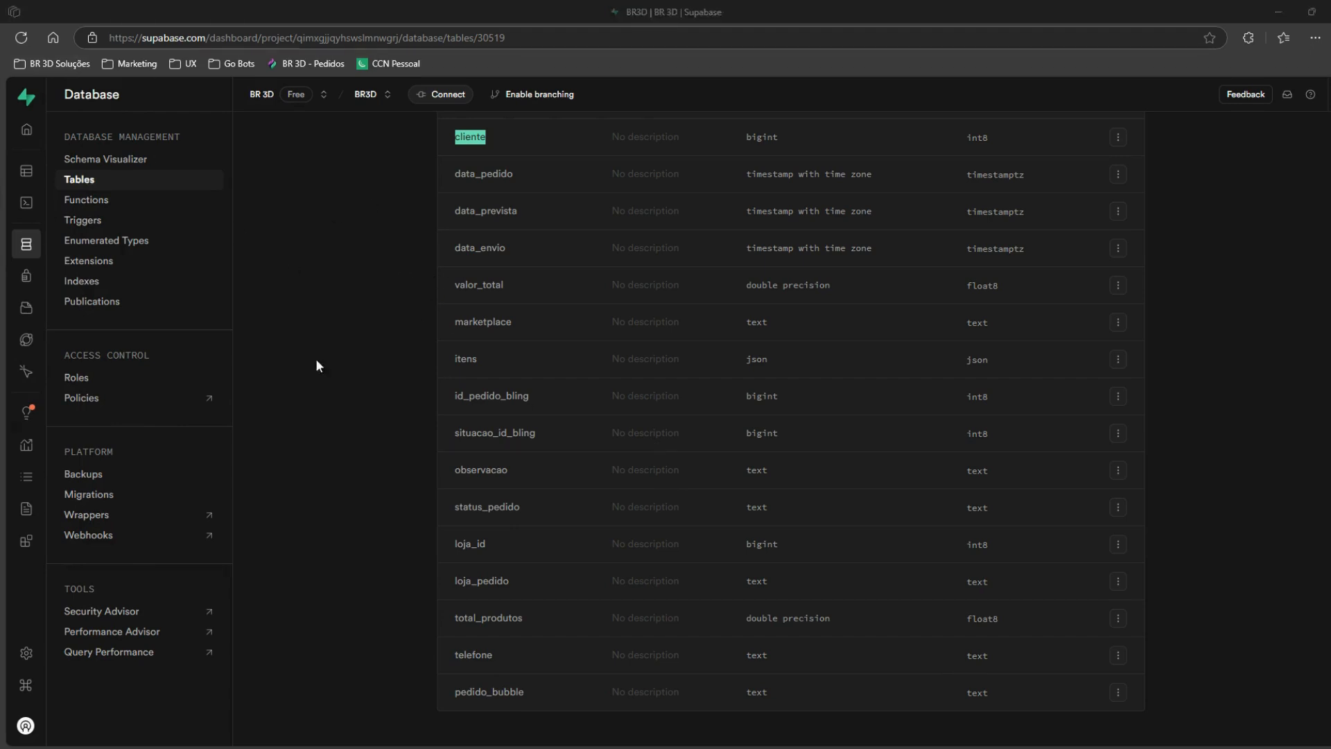
{"action": "mouse_move", "coordinate": [13, 260]}
{"action": "left_click", "coordinate": [49, 246]}
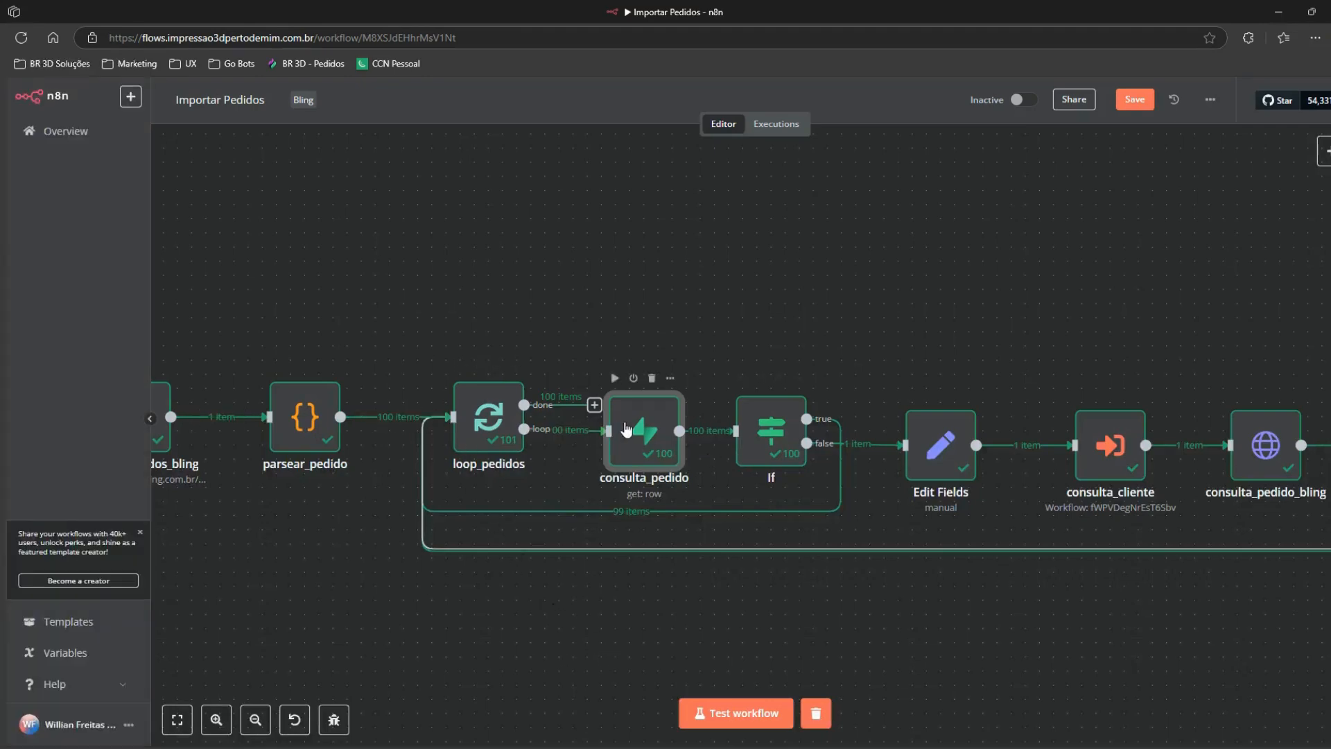
{"action": "double_click", "coordinate": [627, 463]}
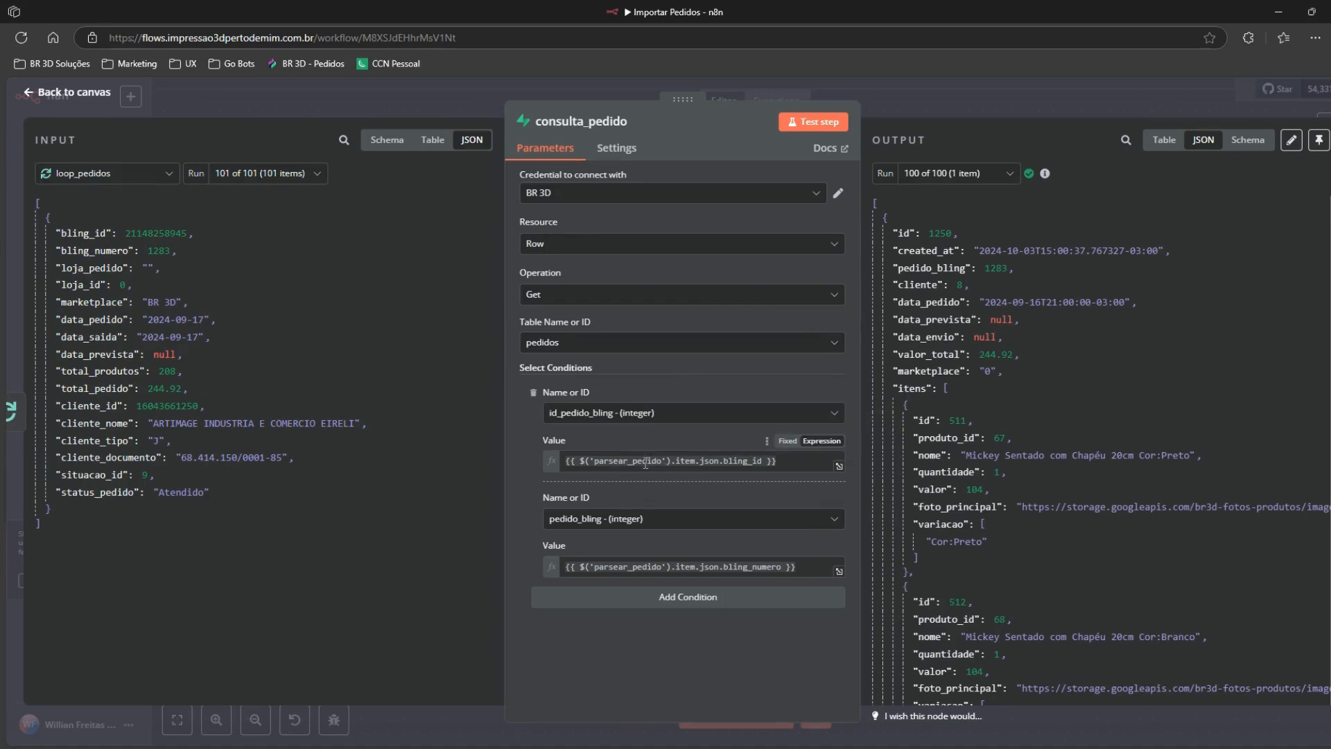
{"action": "left_click", "coordinate": [95, 177]}
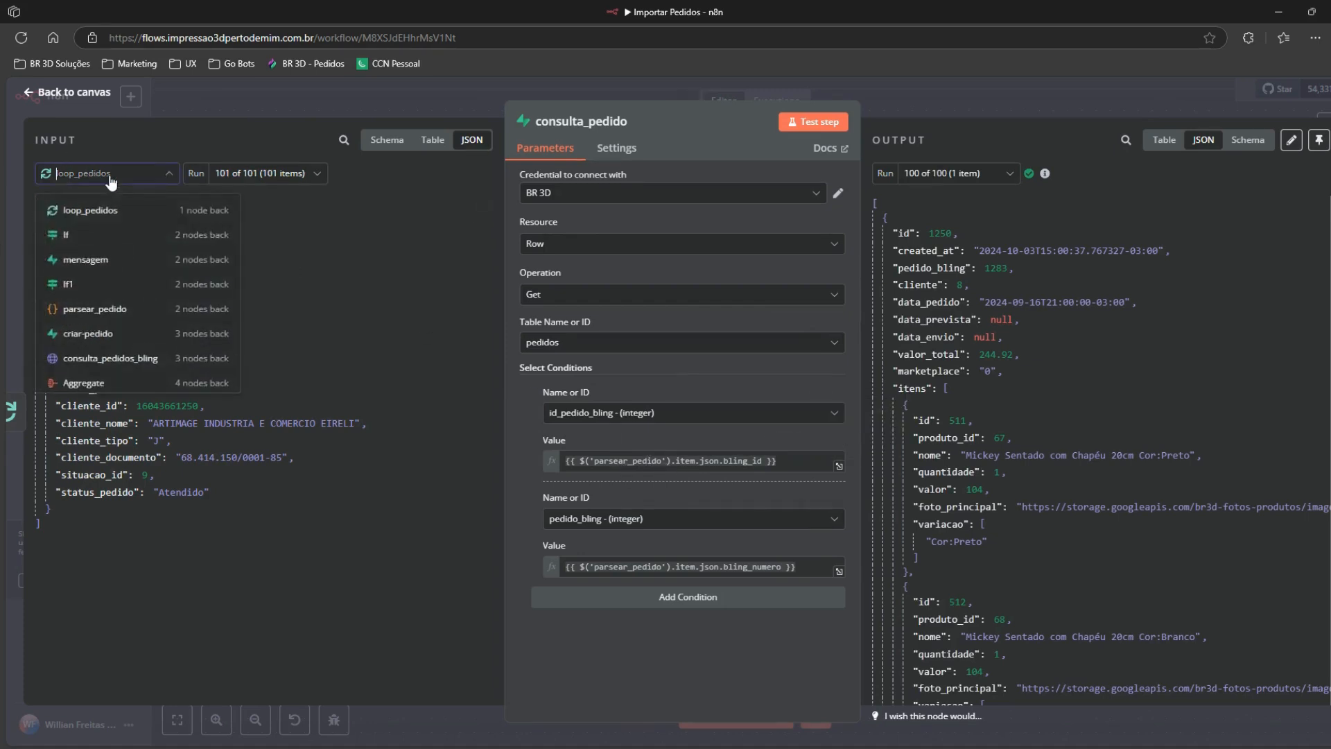
{"action": "left_click", "coordinate": [122, 314]}
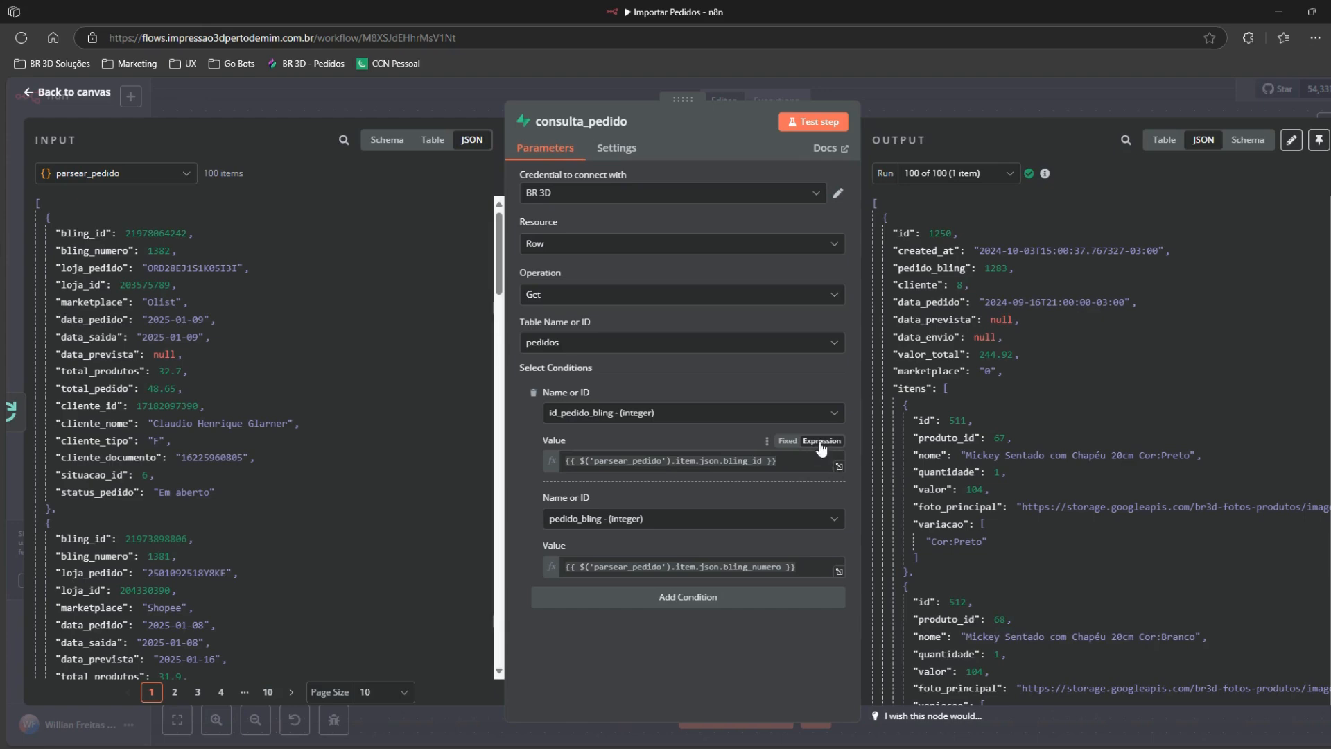
Step: Replace the id_pedido_bling condition's expression in consulta_pedido with a new reference to the parsear_pedido node
{"action": "left_click", "coordinate": [839, 466]}
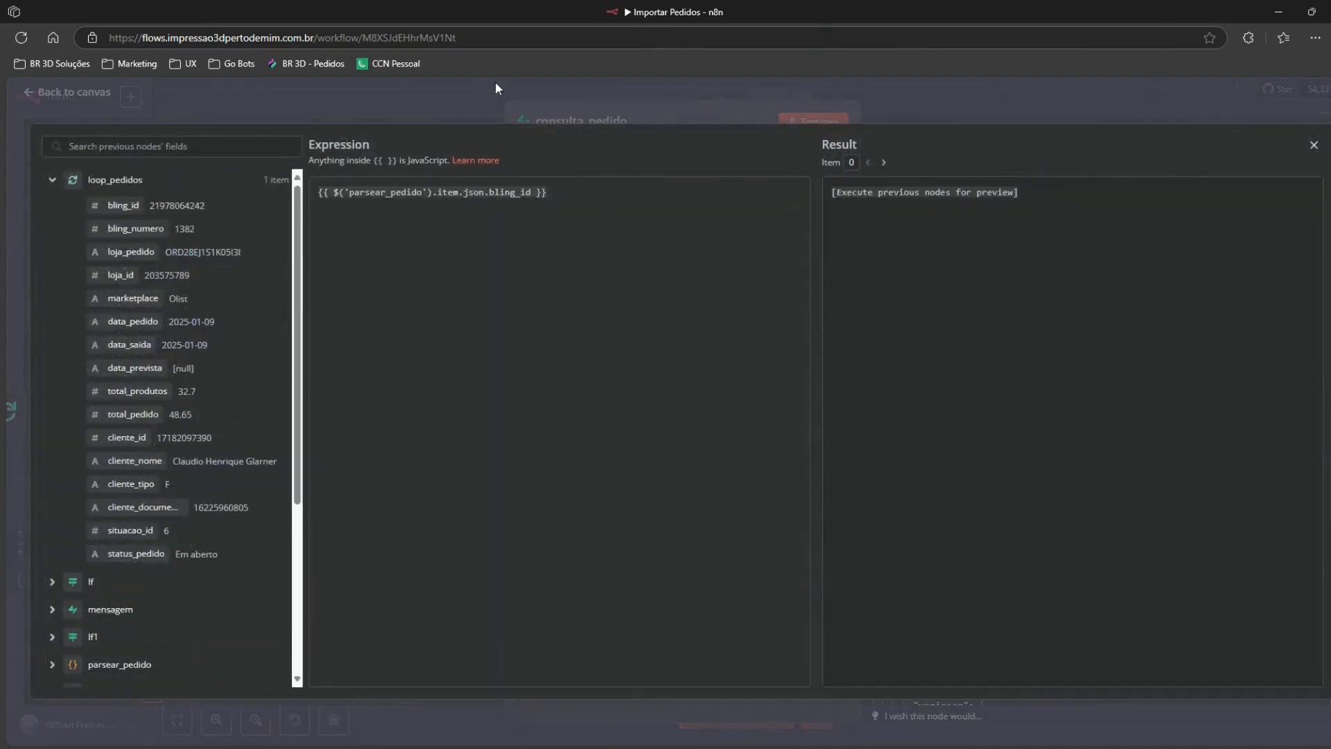
{"action": "left_click_drag", "start_coordinate": [570, 198], "coordinate": [300, 184]}
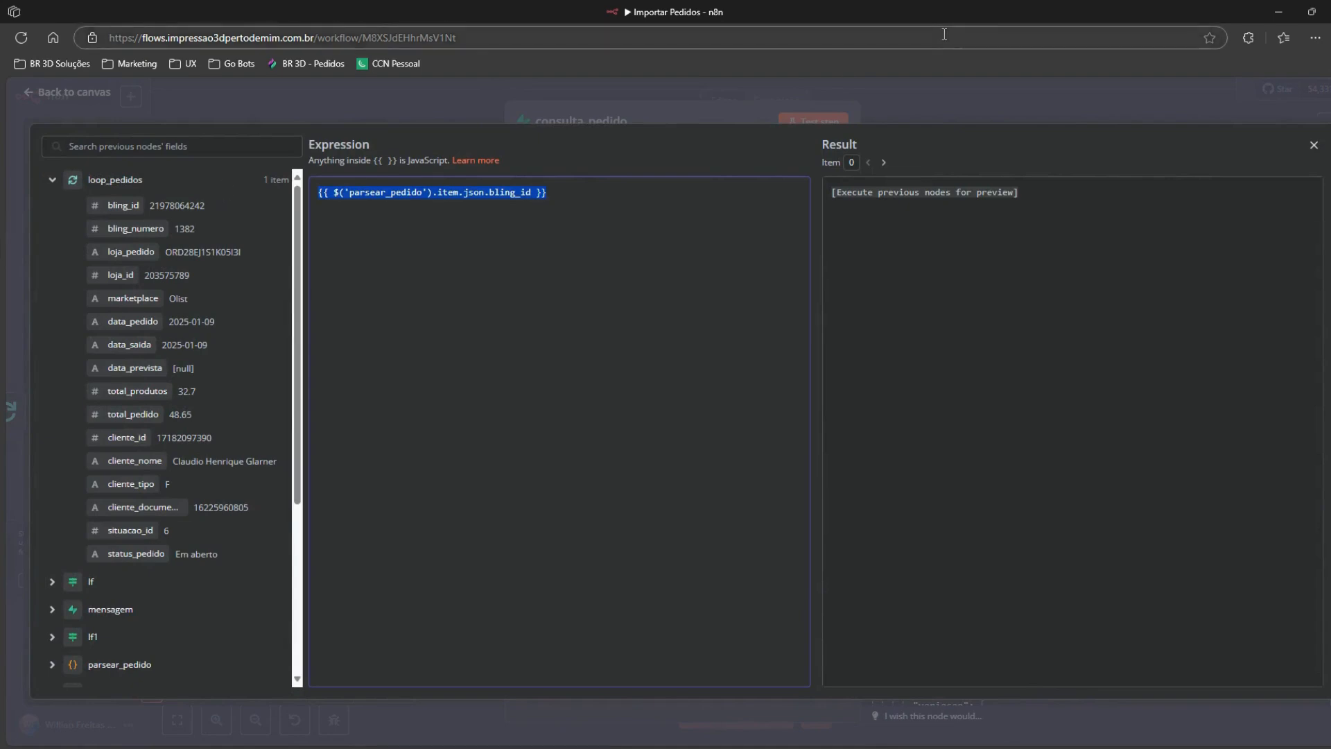
{"action": "type", "text": "{{"}
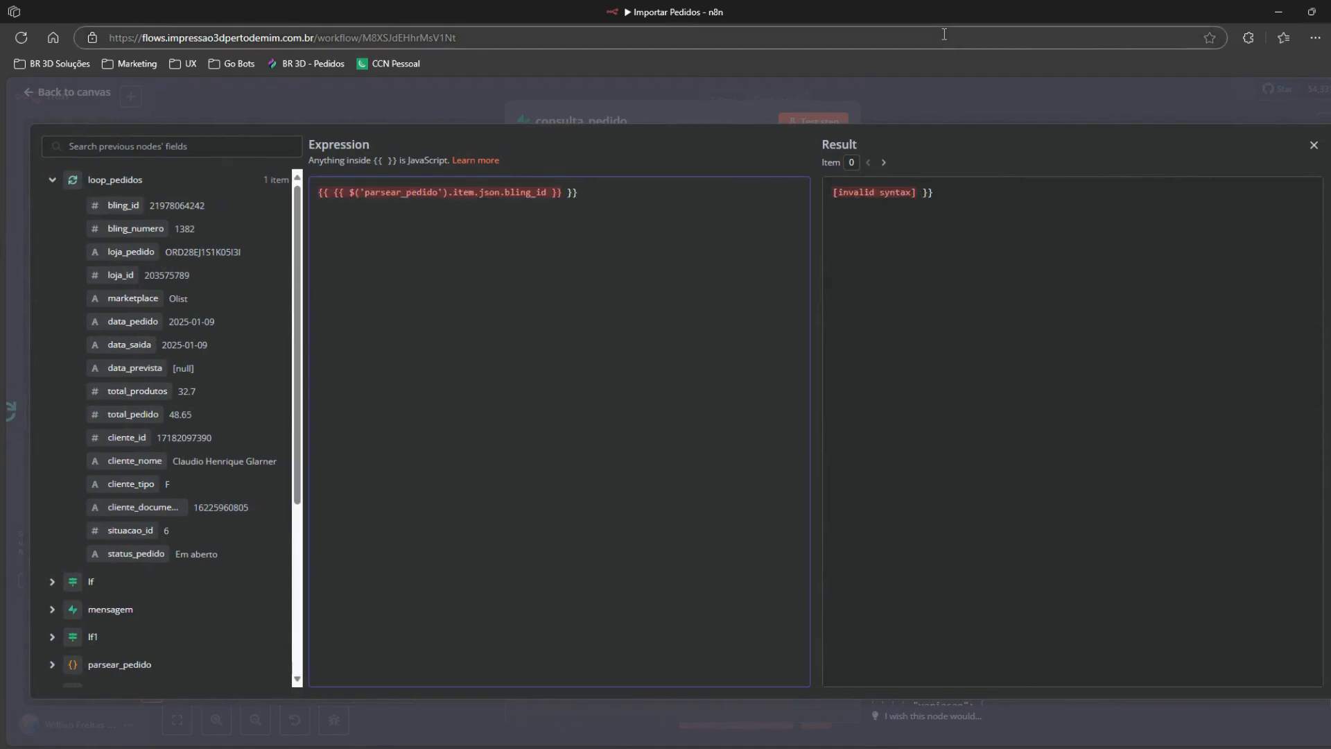
{"action": "key", "text": "ctrl+a"}
{"action": "key", "text": "BackSpace"}
{"action": "type", "text": "{{"}
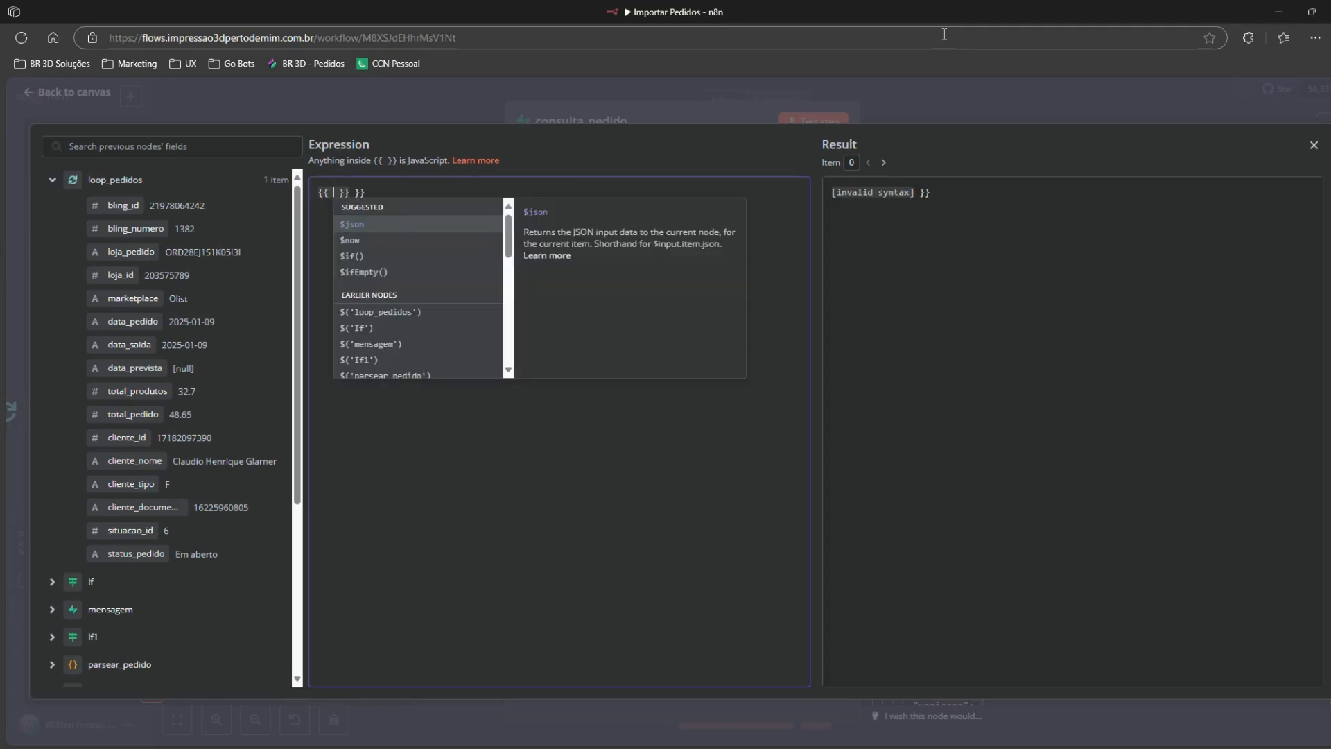
{"action": "key", "text": "Down"}
{"action": "key", "text": "Down"}
{"action": "key", "text": "Down"}
{"action": "key", "text": "Down"}
{"action": "key", "text": "Down"}
{"action": "key", "text": "Down"}
{"action": "key", "text": "Down"}
{"action": "key", "text": "Down"}
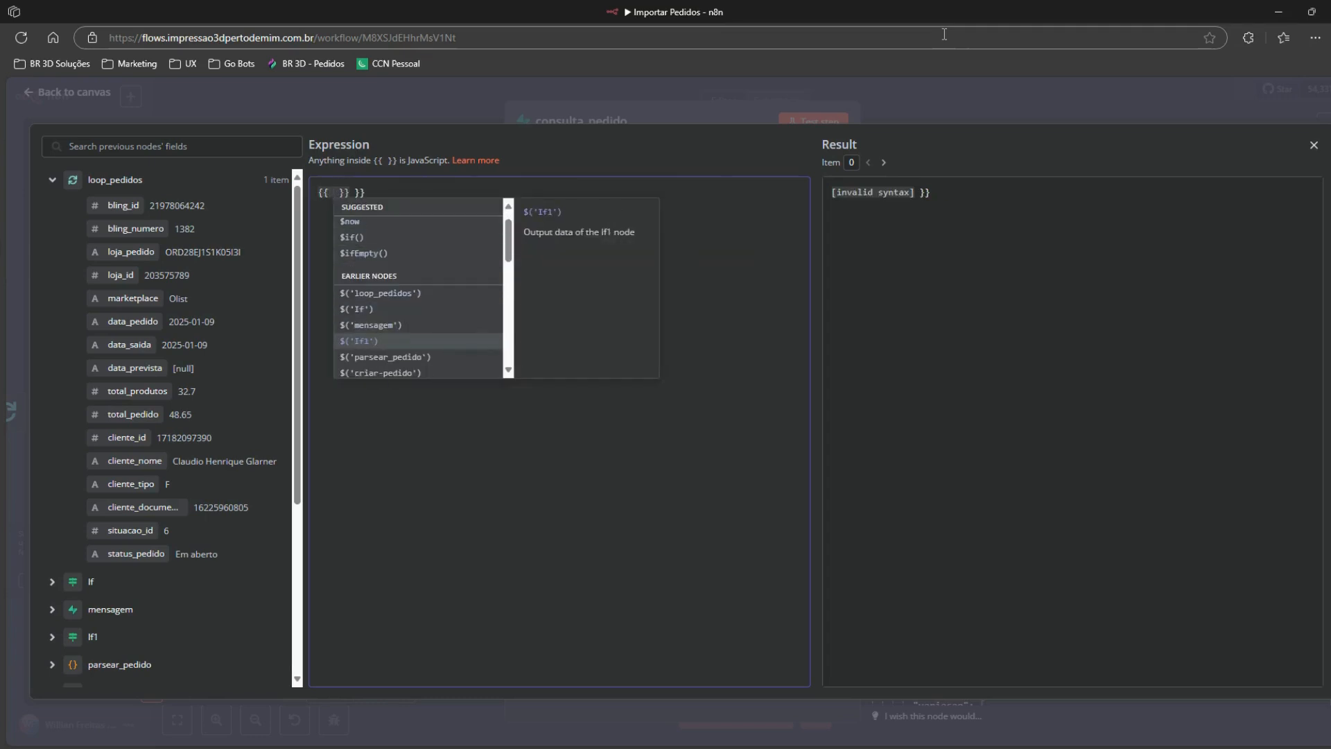
{"action": "key", "text": "Return"}
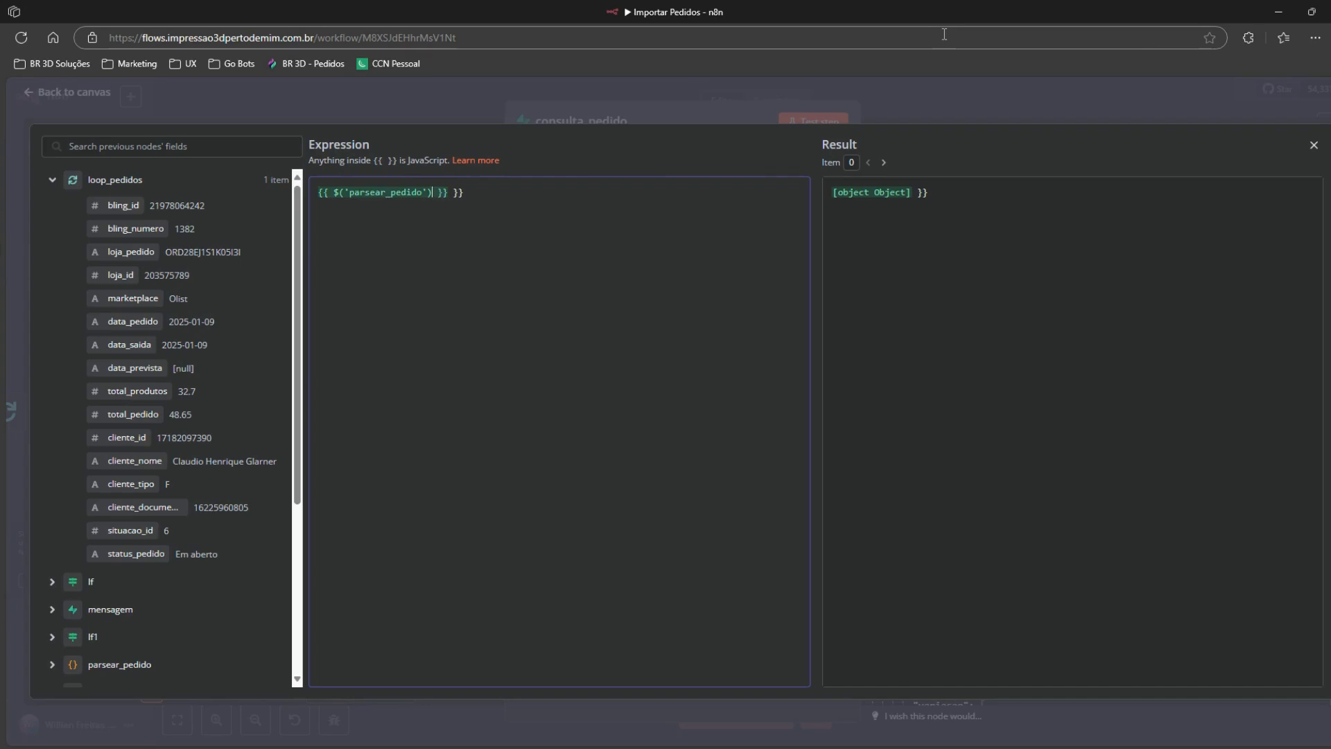
Step: Complete the id_pedido_bling expression as {{ $('parsear_pedido').item.json.bling_id }}, remove the surplus closing braces, and return to the canvas
{"action": "type", "text": ".i"}
{"action": "key", "text": "Return"}
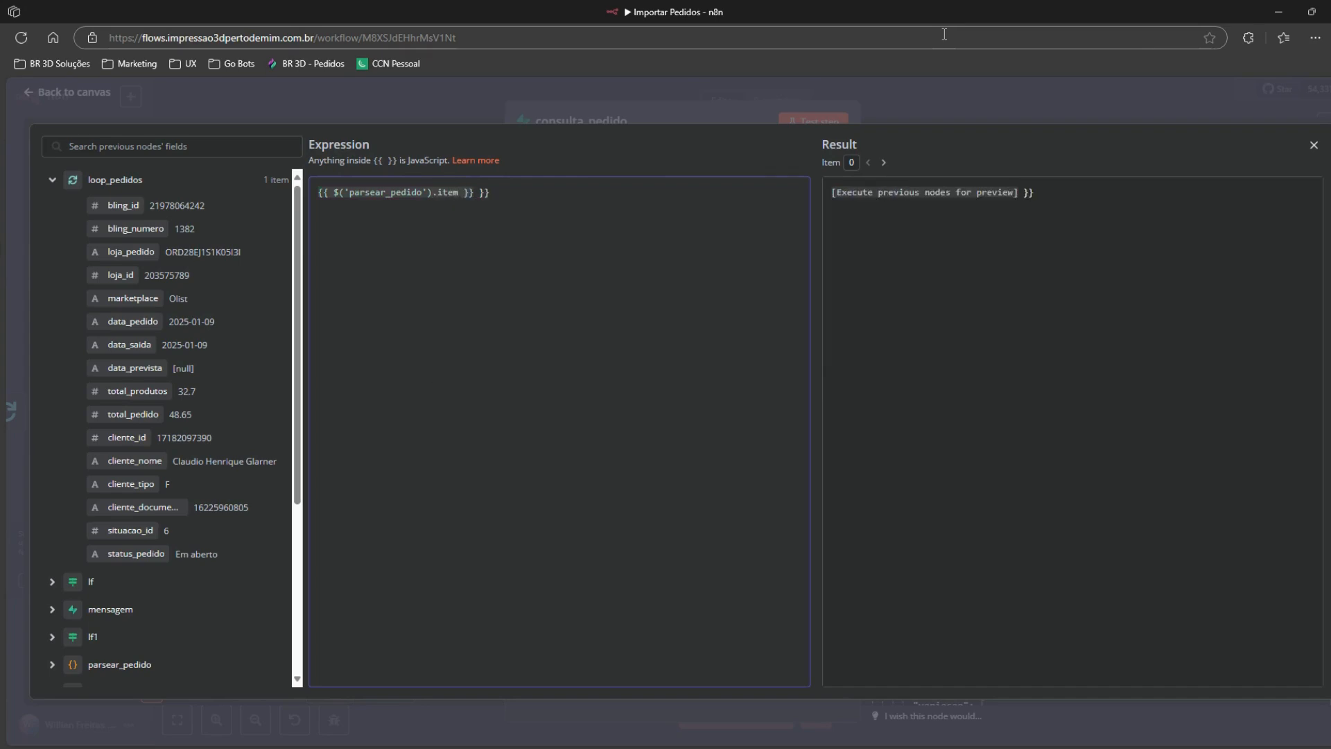
{"action": "type", "text": ".json"}
{"action": "key", "text": "Return"}
{"action": "type", "text": "."}
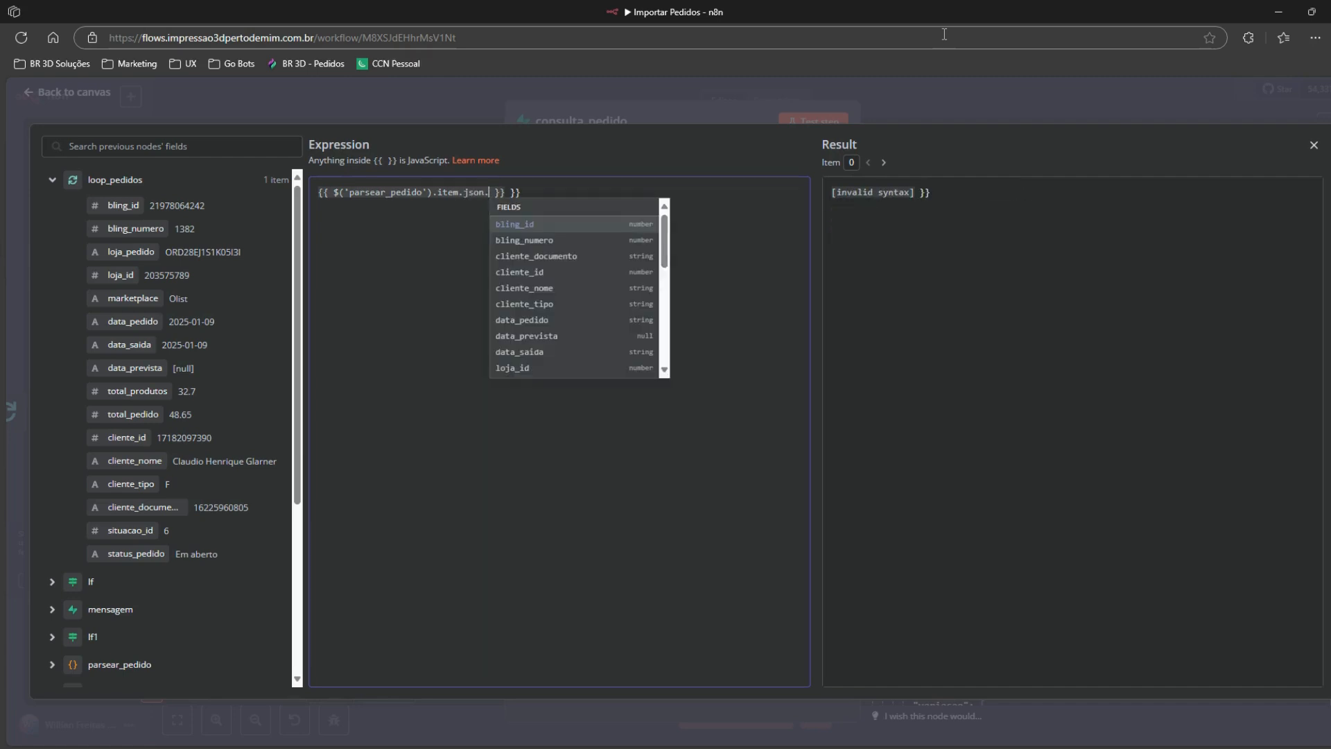
{"action": "key", "text": "Return"}
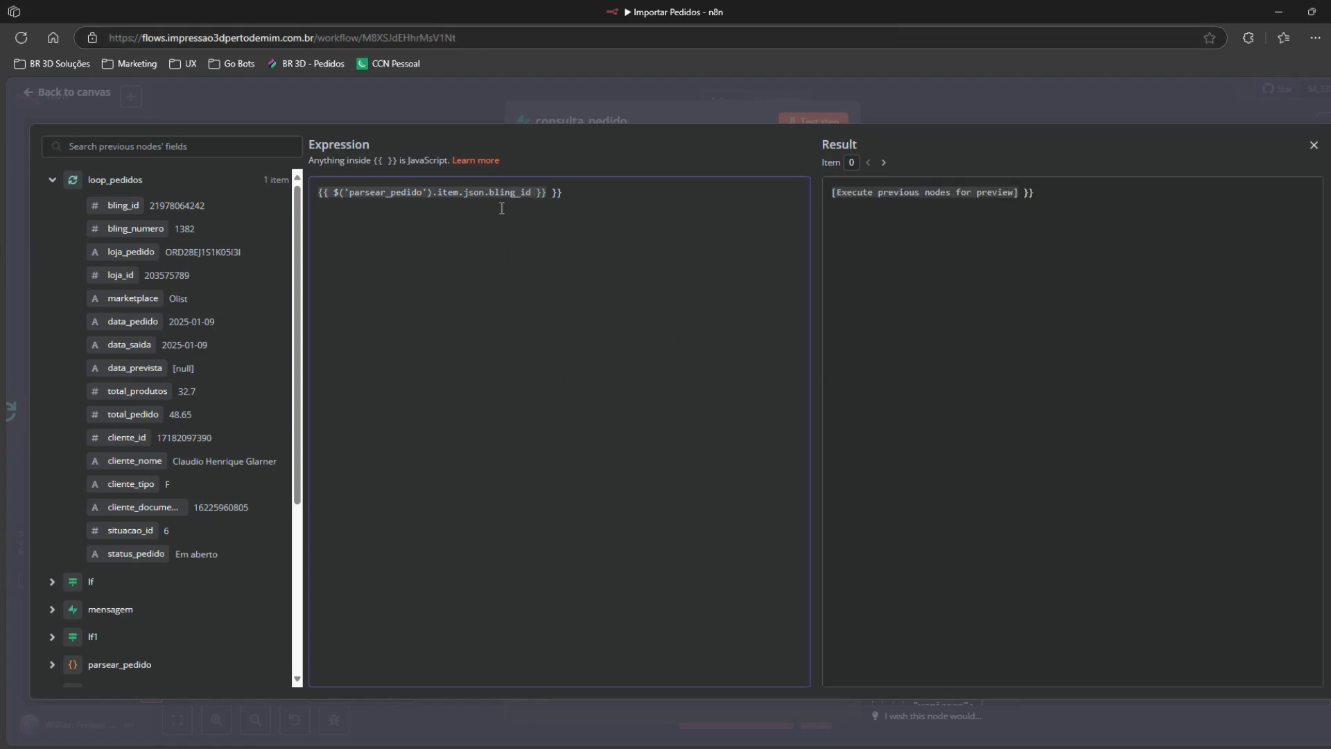
{"action": "left_click_drag", "start_coordinate": [548, 192], "coordinate": [649, 194]}
{"action": "key", "text": "BackSpace"}
{"action": "left_click", "coordinate": [589, 97]}
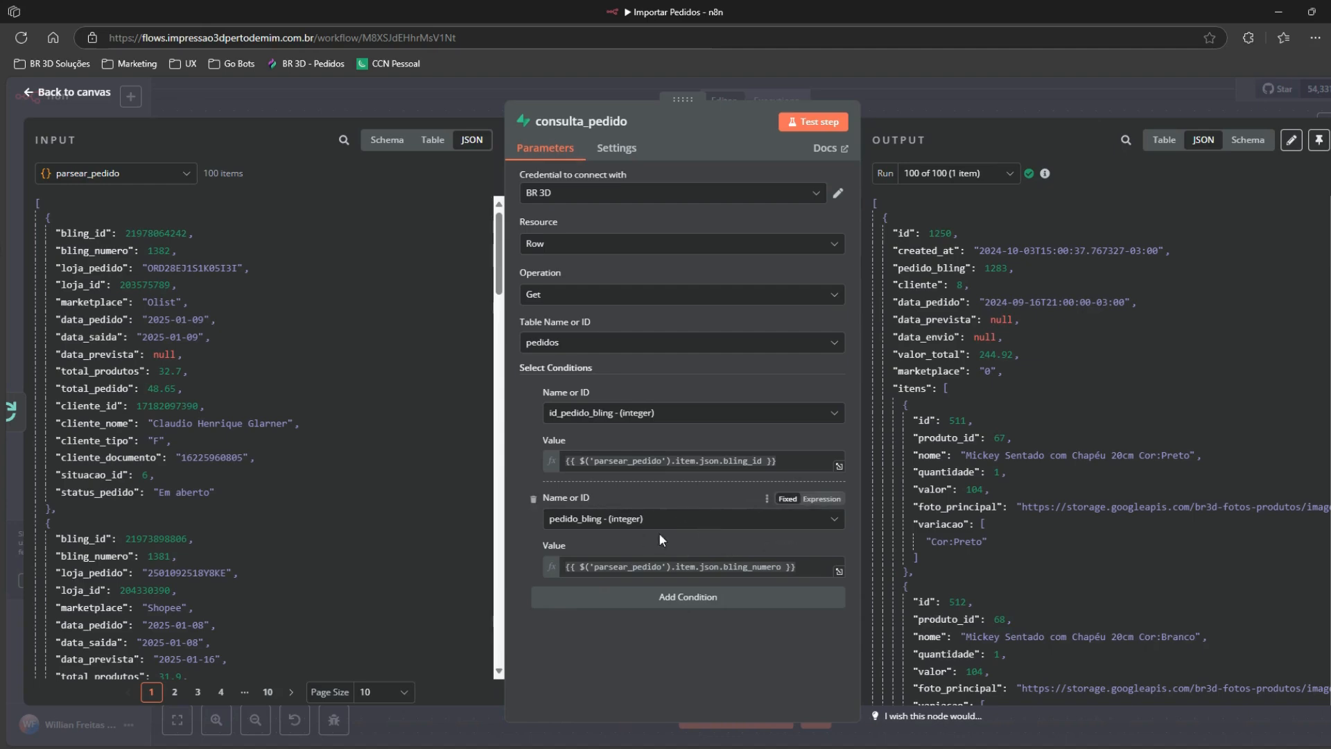
{"action": "left_click", "coordinate": [930, 111]}
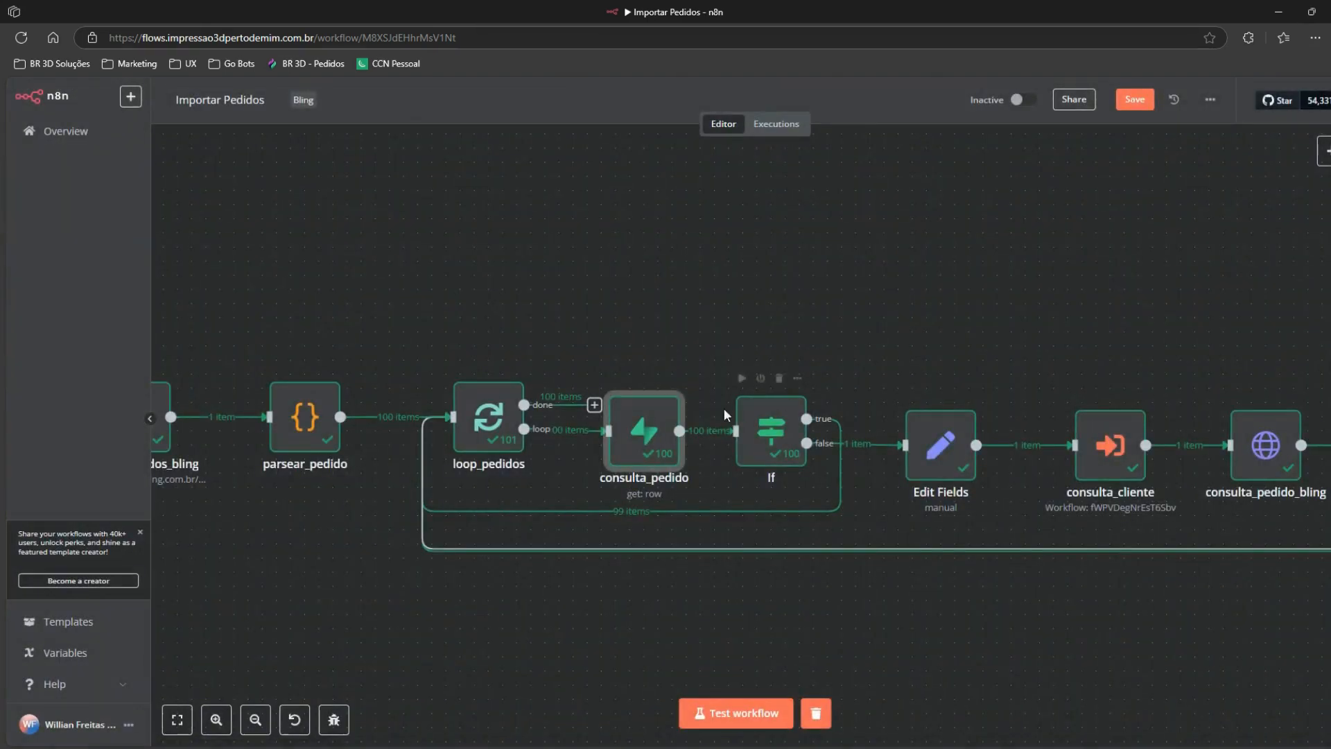
Step: Examine the If node's "is not empty" condition on consulta_pedido's JSON and its true and false branches
{"action": "left_click", "coordinate": [778, 442]}
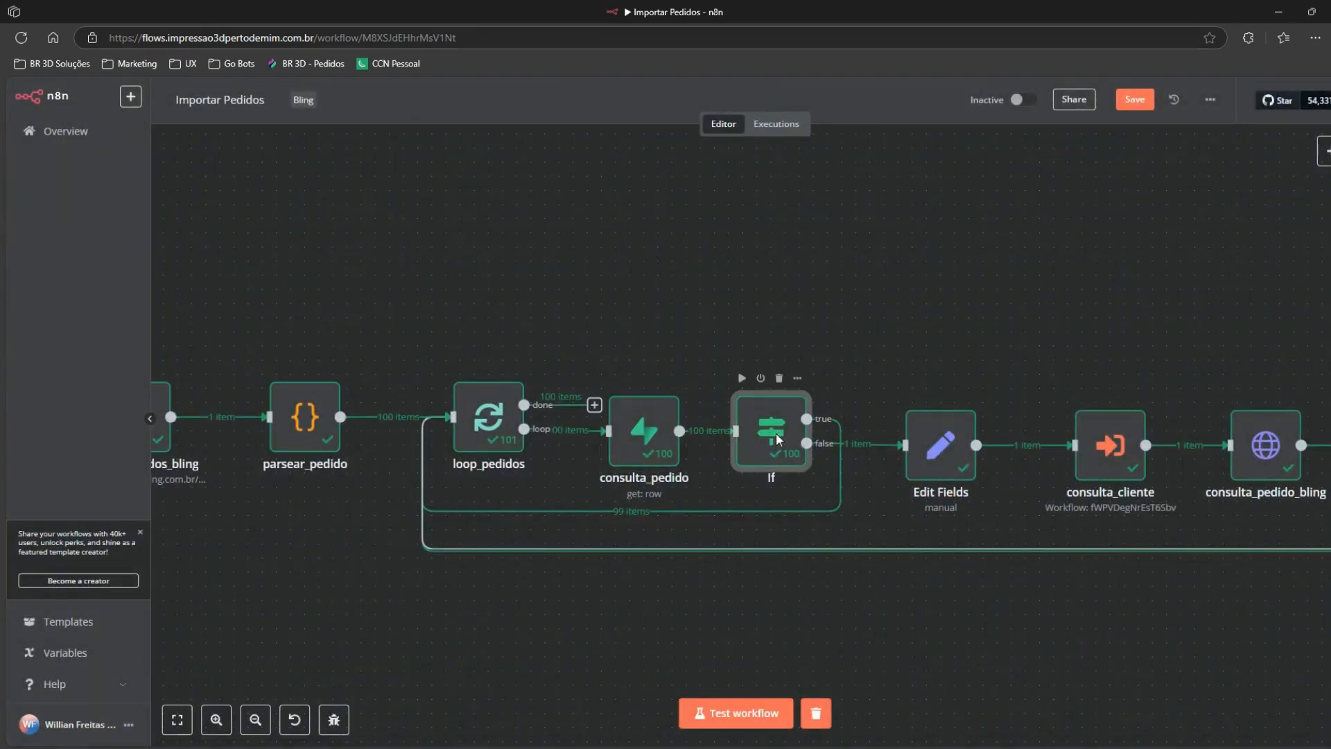
{"action": "double_click", "coordinate": [776, 433]}
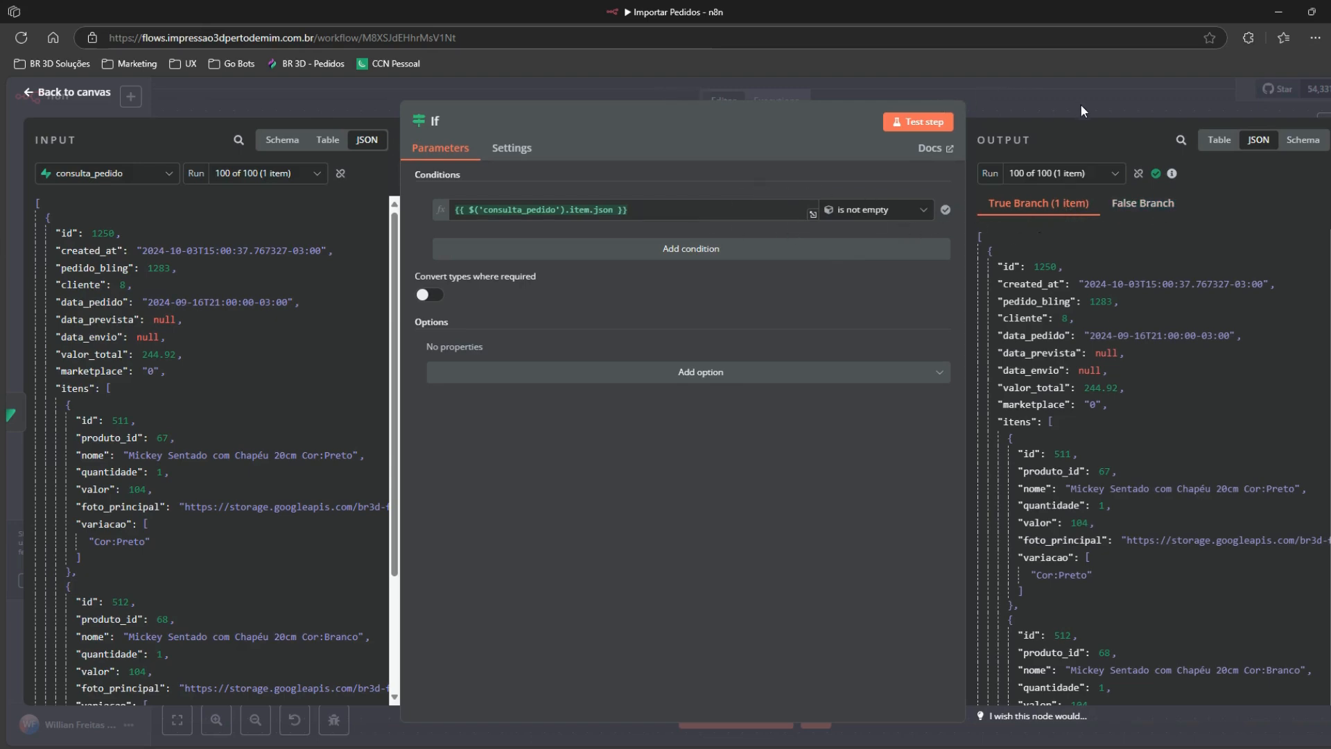
{"action": "left_click", "coordinate": [1030, 98]}
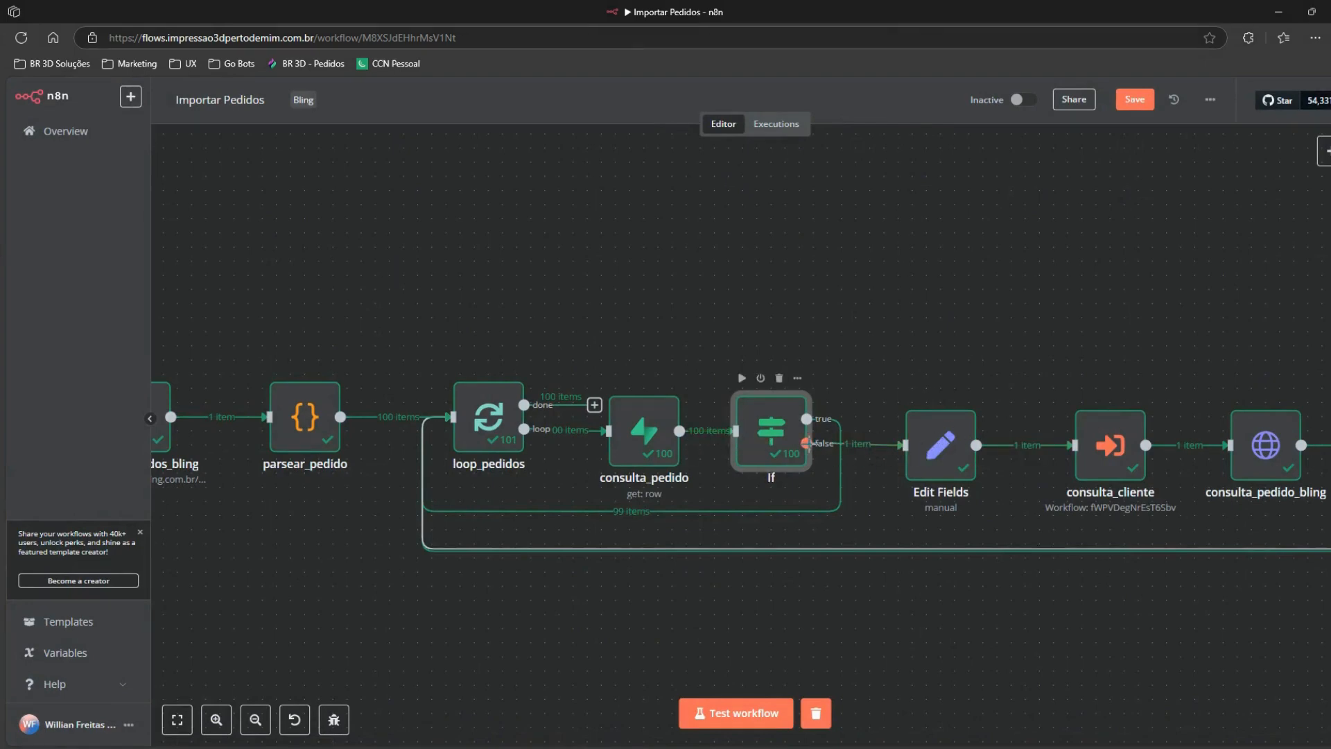
{"action": "mouse_move", "coordinate": [878, 452]}
{"action": "mouse_move", "coordinate": [803, 433]}
{"action": "double_click", "coordinate": [767, 420]}
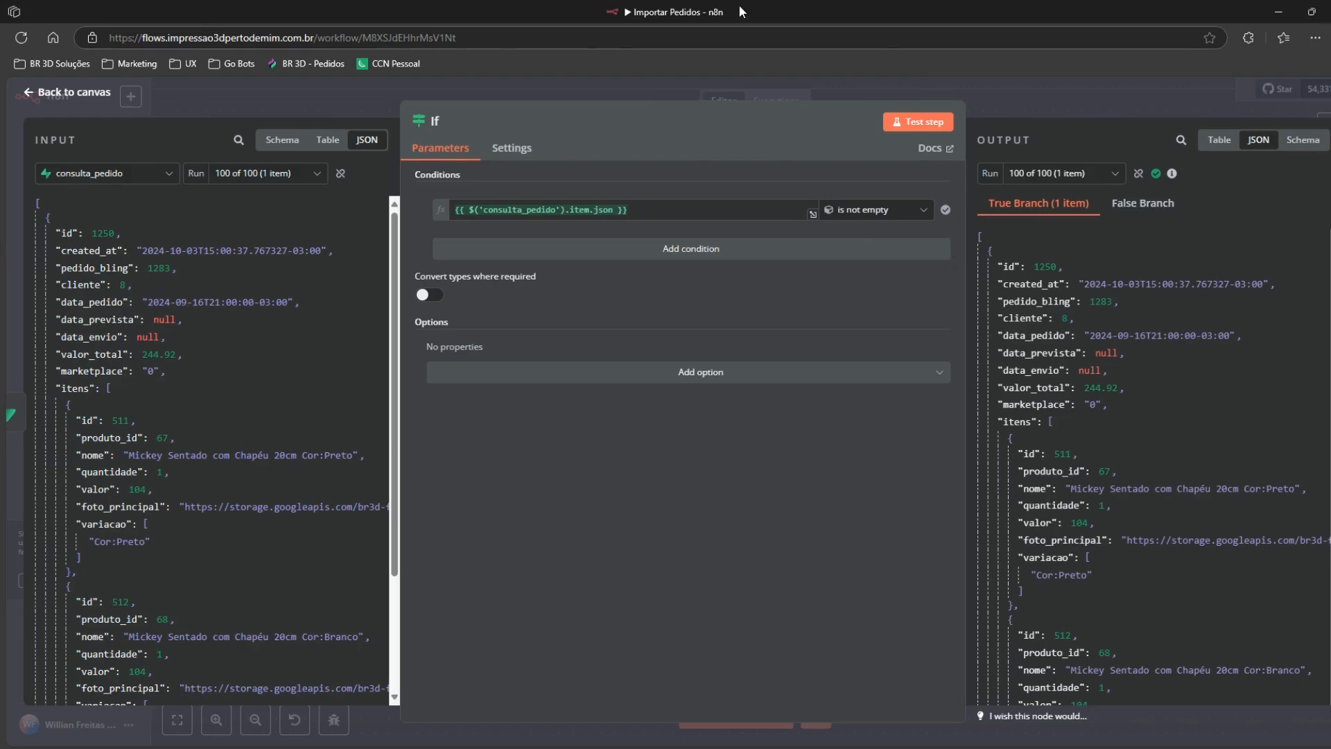
{"action": "left_click", "coordinate": [347, 110]}
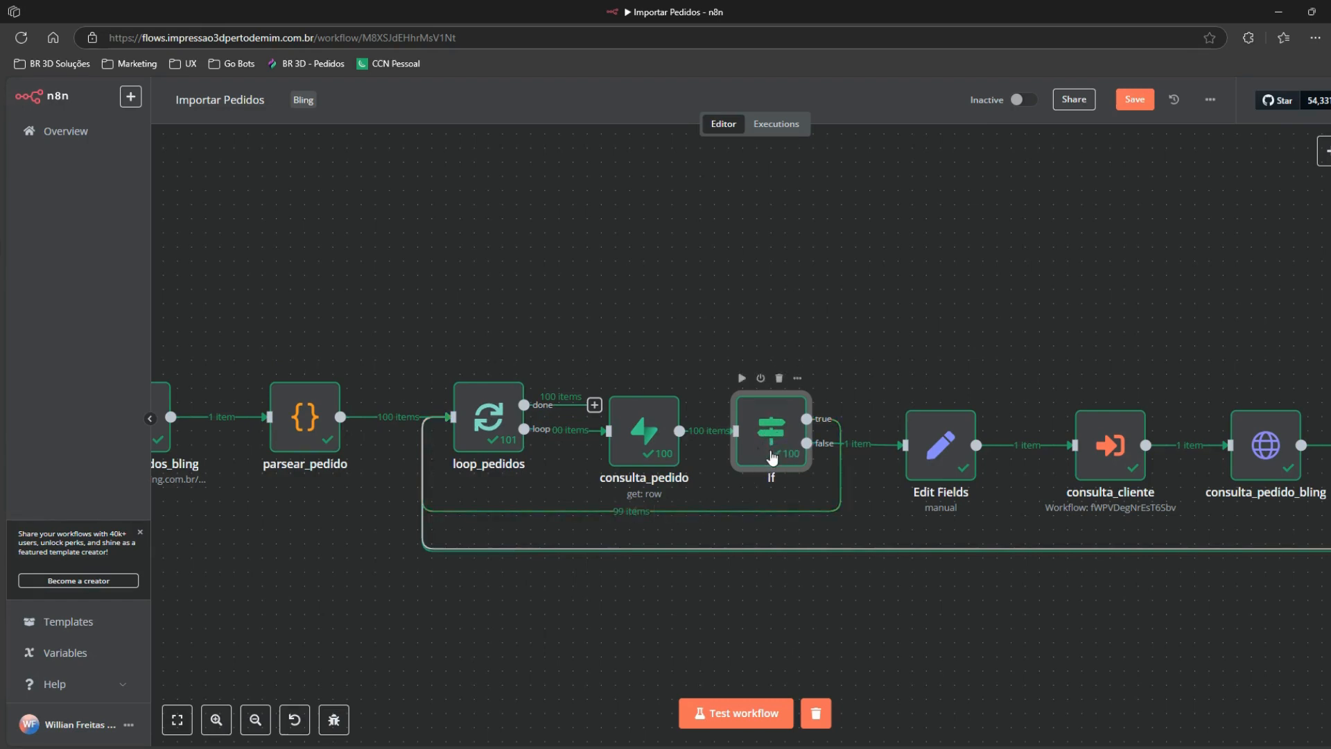
Step: Delete the empty third field from the Edit Fields node, leaving only bling_id and cliente_id
{"action": "left_click_drag", "start_coordinate": [959, 291], "coordinate": [621, 259]}
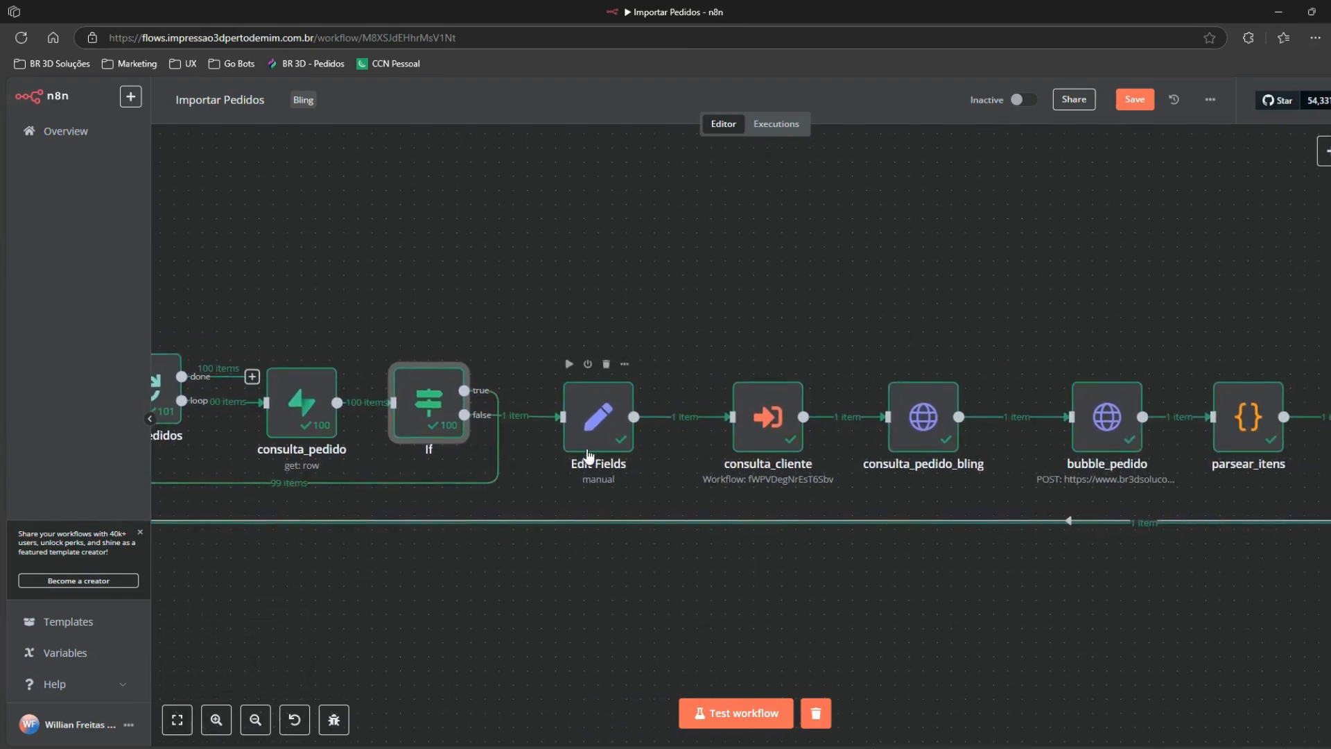
{"action": "mouse_move", "coordinate": [499, 431]}
{"action": "double_click", "coordinate": [591, 423]}
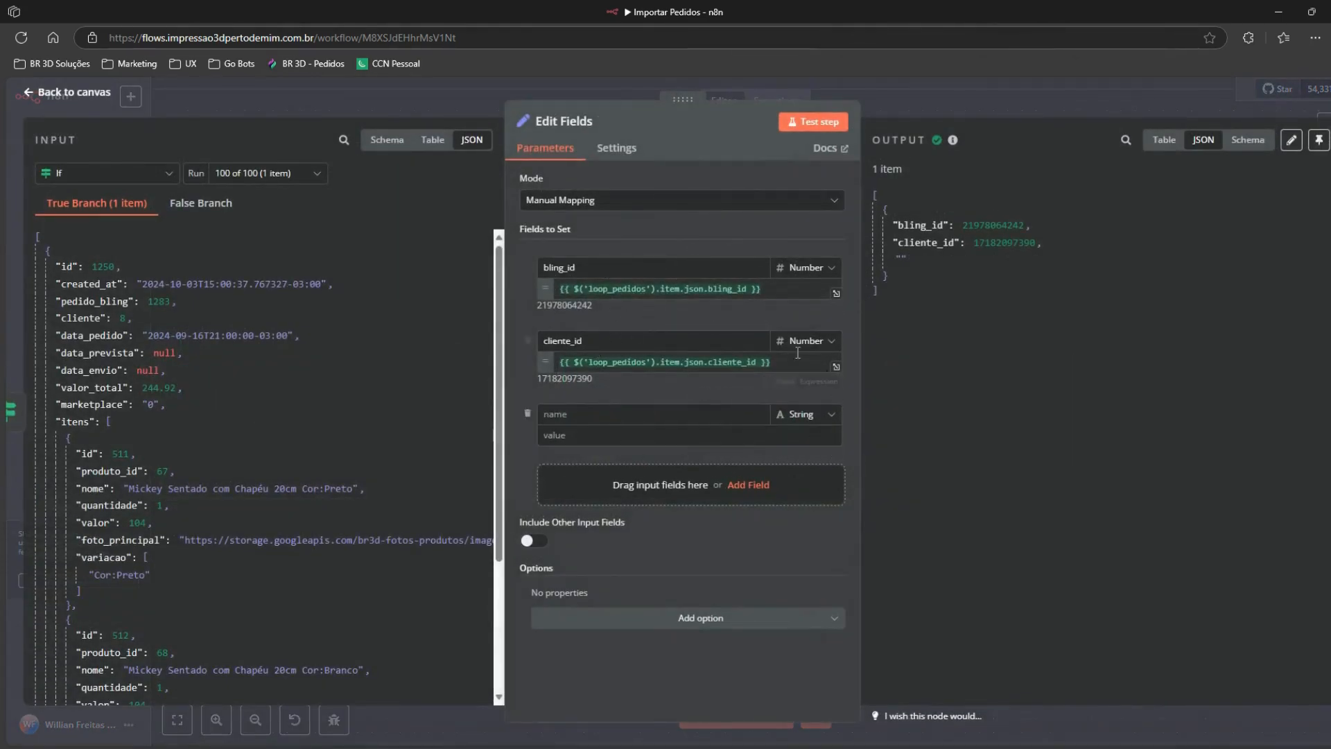
{"action": "left_click", "coordinate": [527, 415]}
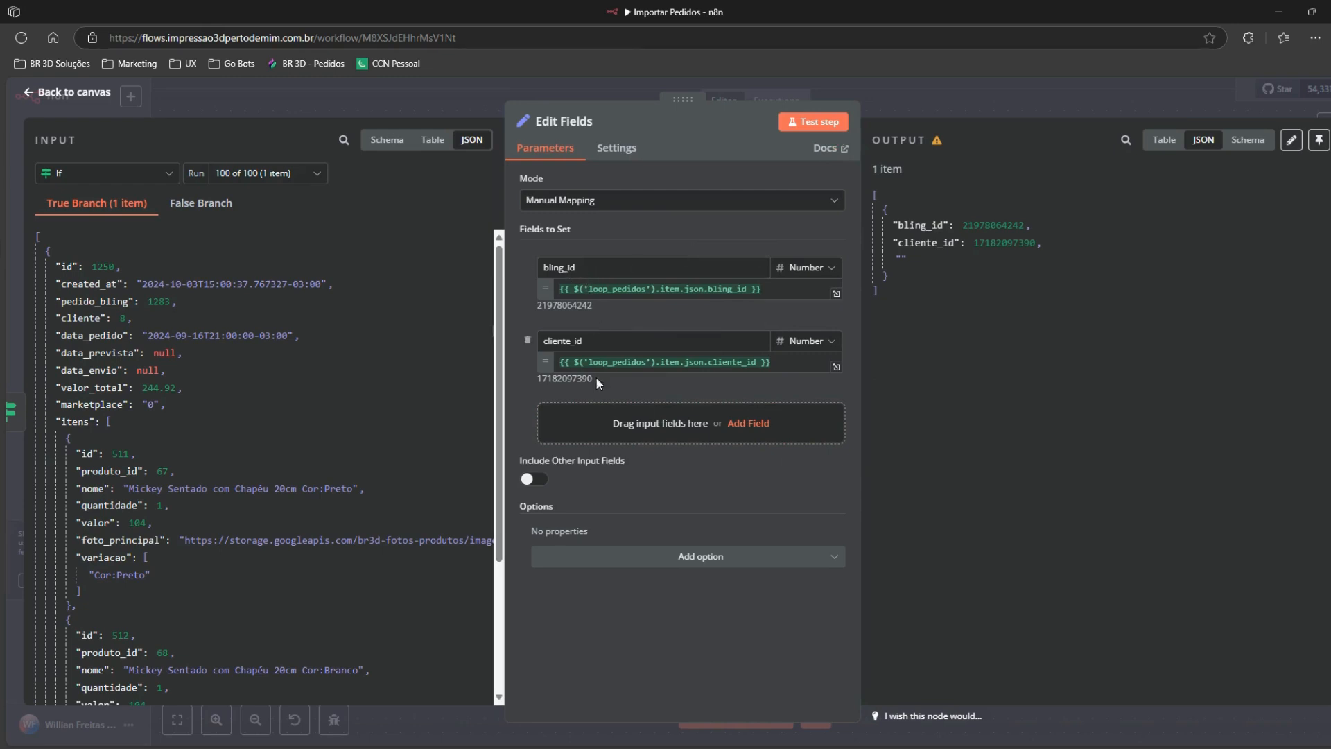
{"action": "left_click", "coordinate": [972, 98]}
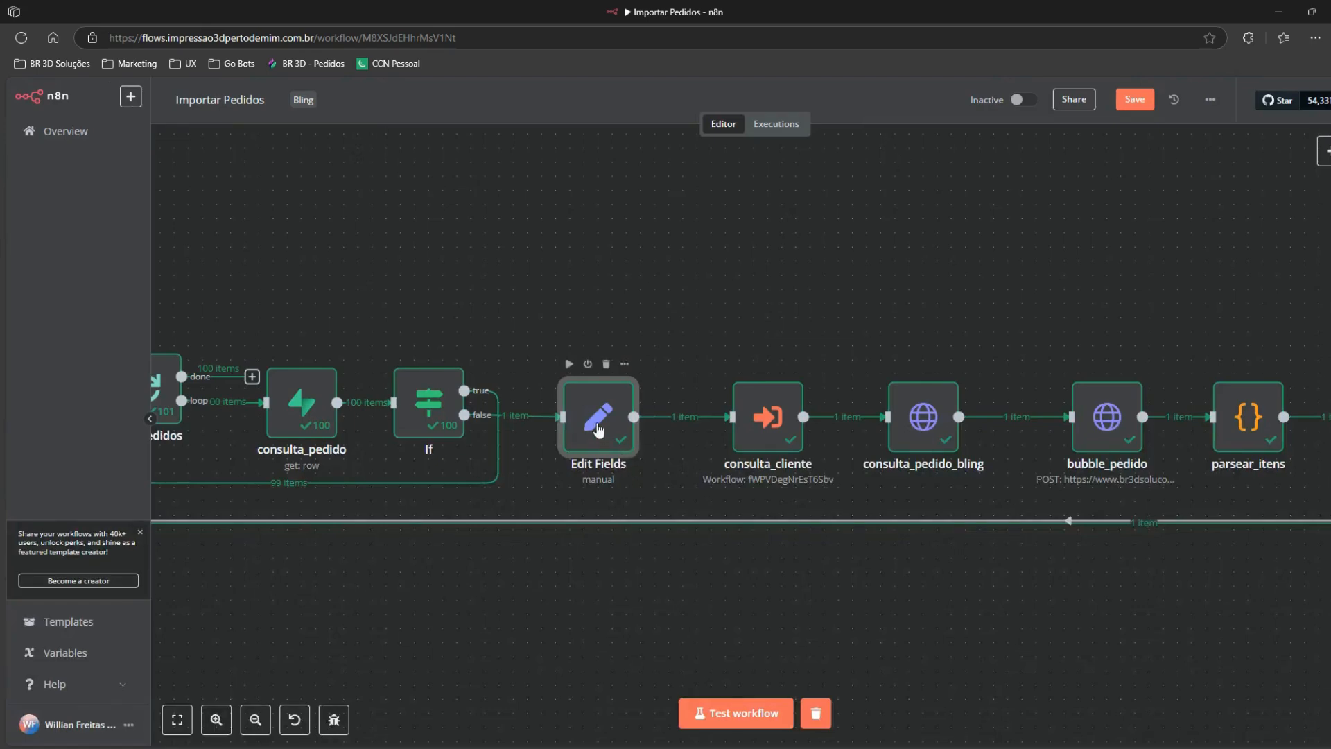
Step: Search the node library for "exe" and open the Execute Workflow node's available actions
{"action": "left_click", "coordinate": [765, 414]}
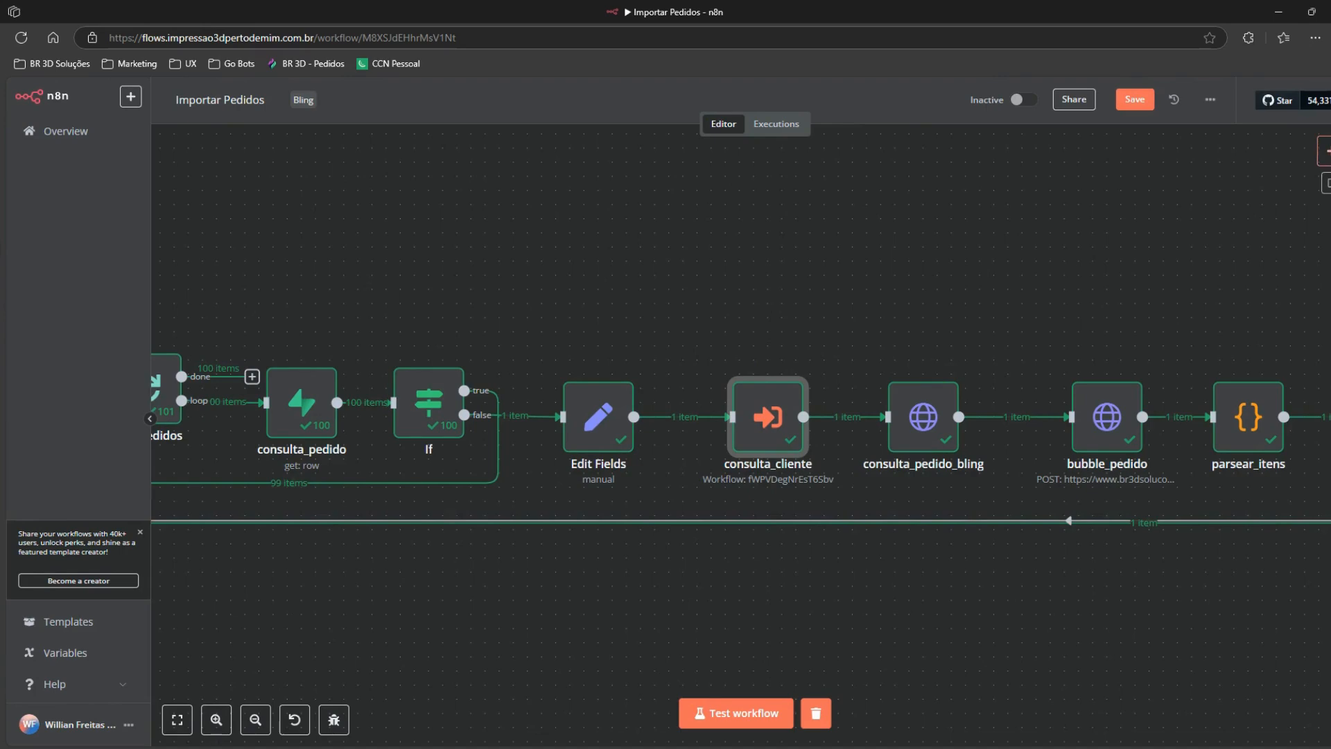
{"action": "left_click", "coordinate": [1326, 151]}
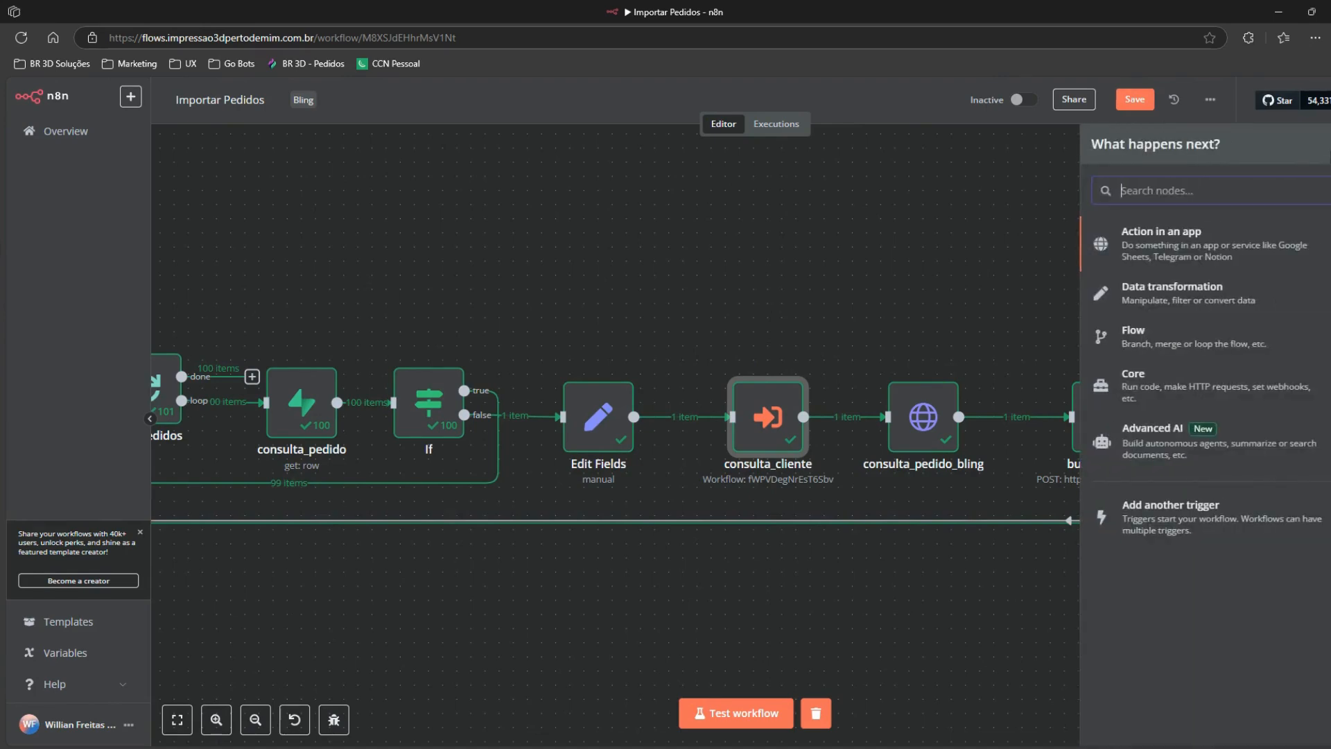
{"action": "type", "text": "exe"}
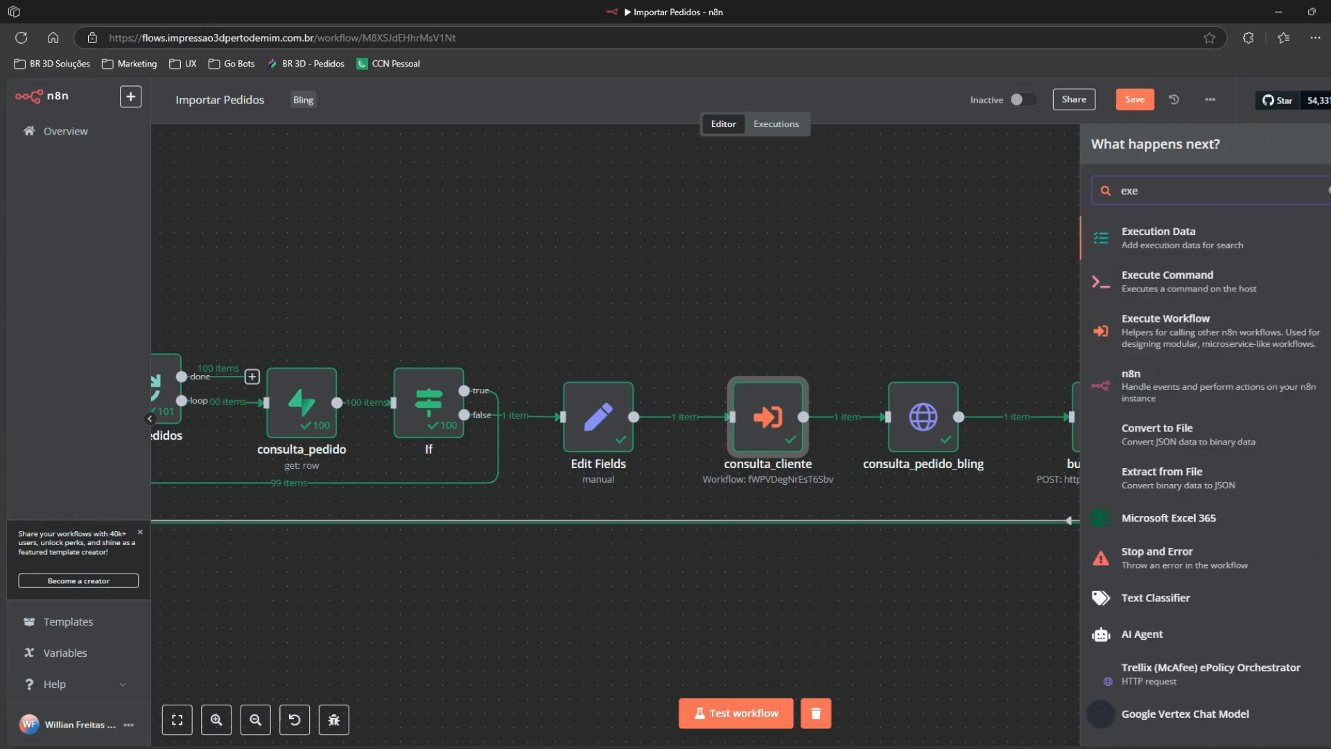
{"action": "left_click", "coordinate": [1165, 338]}
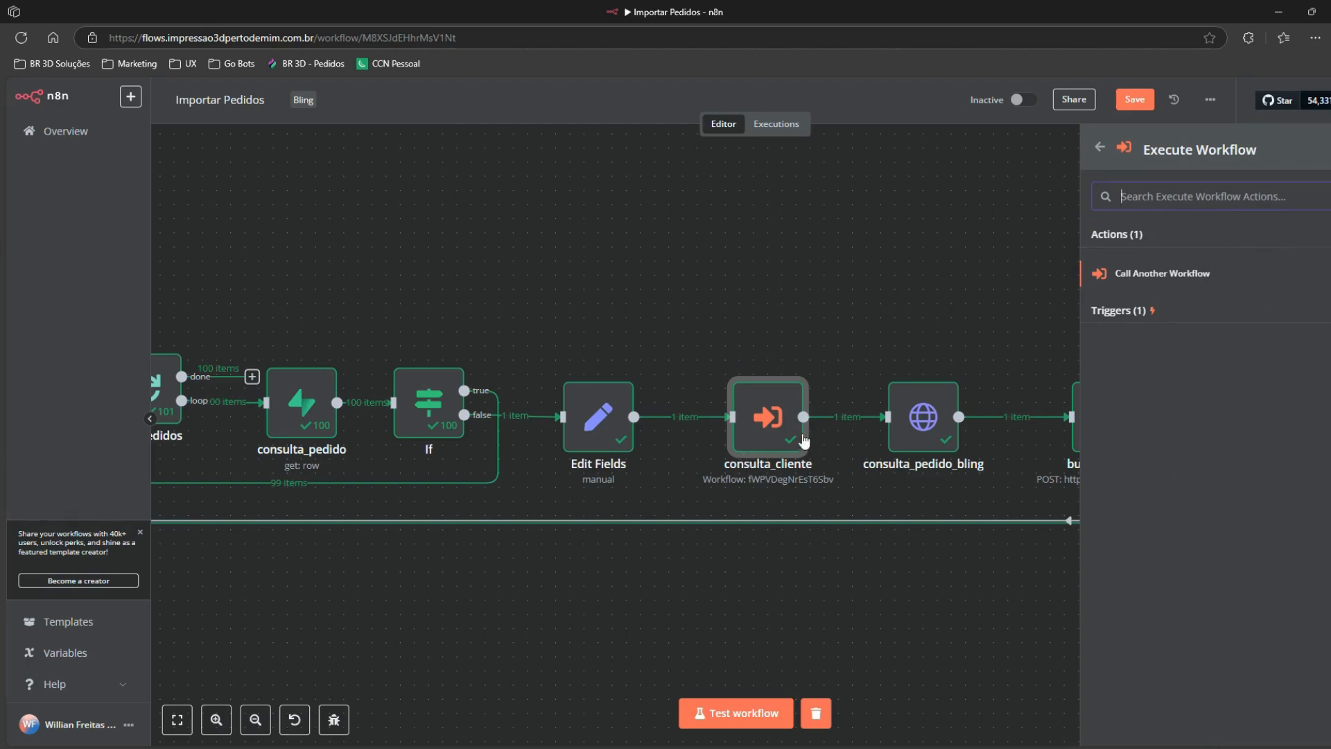
Step: Review the consulta_cliente node's settings for calling the Importar Cliente workflow and its output, then return to the canvas
{"action": "double_click", "coordinate": [774, 421]}
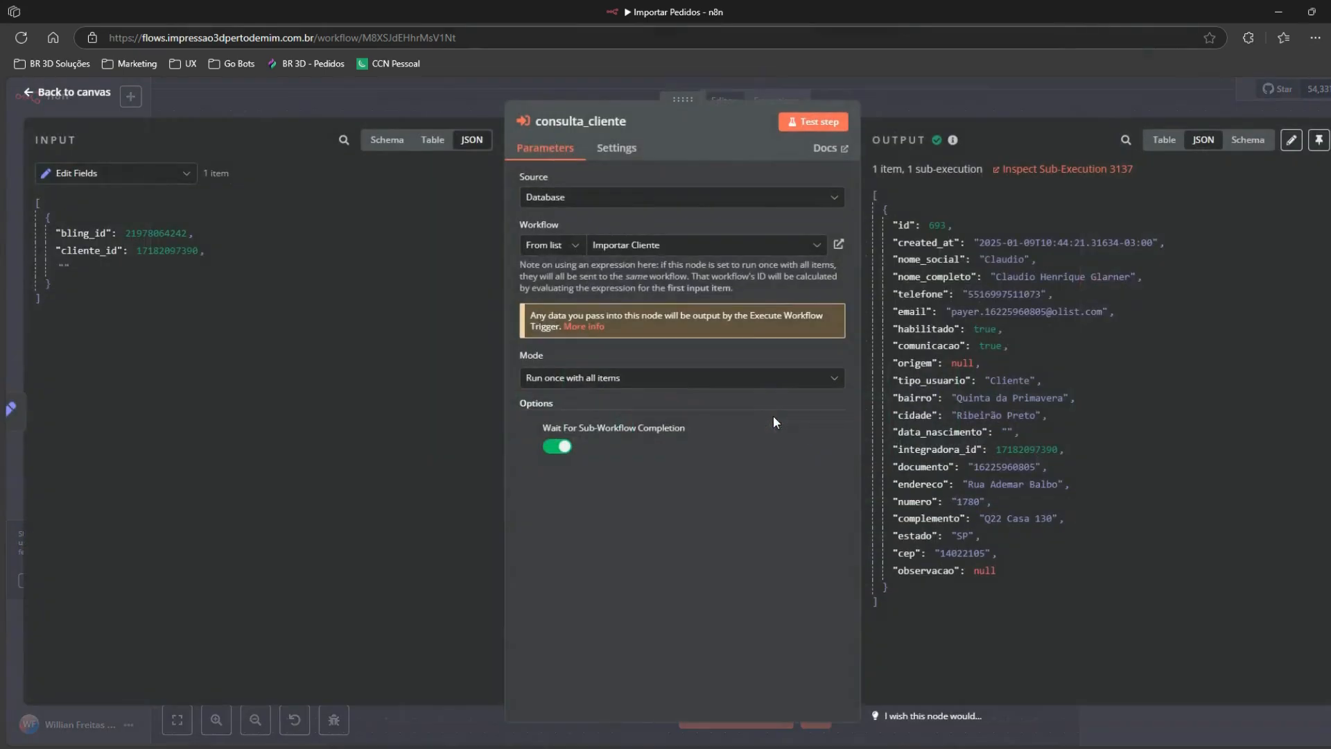
{"action": "left_click", "coordinate": [586, 124]}
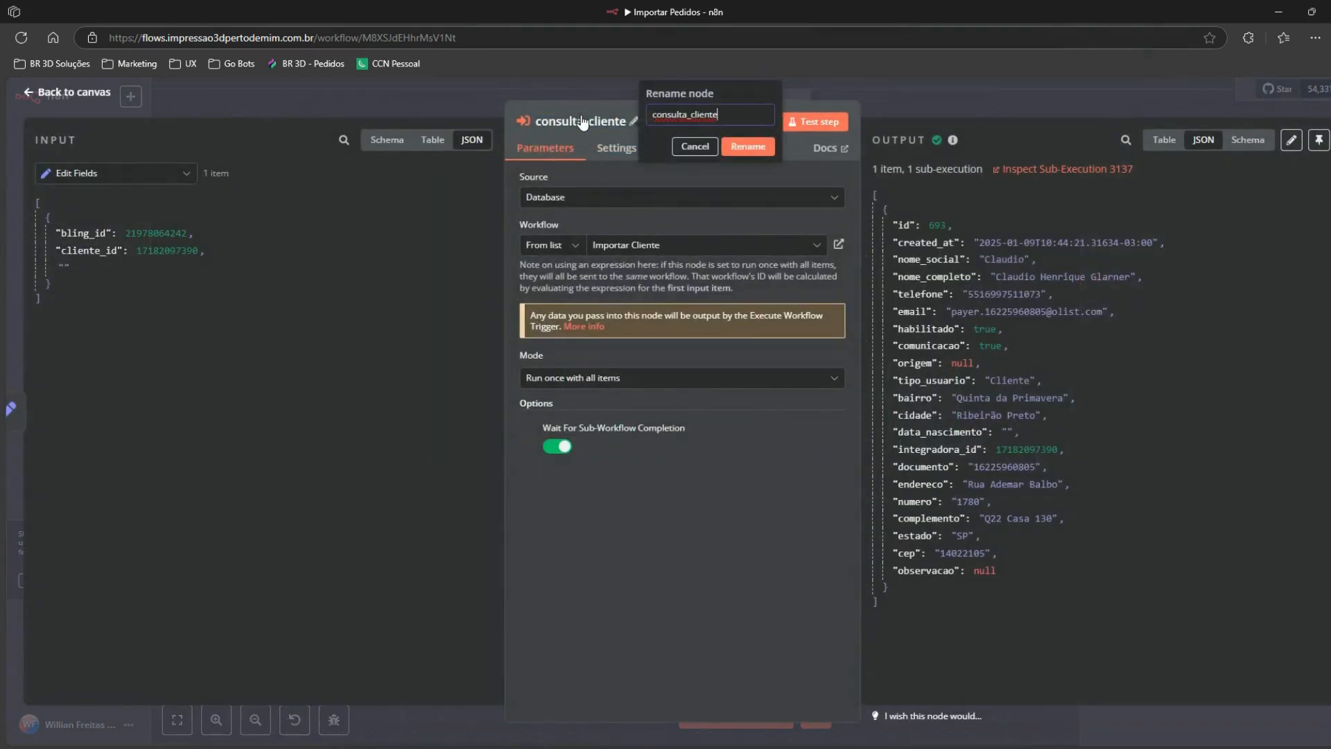
{"action": "left_click", "coordinate": [696, 147]}
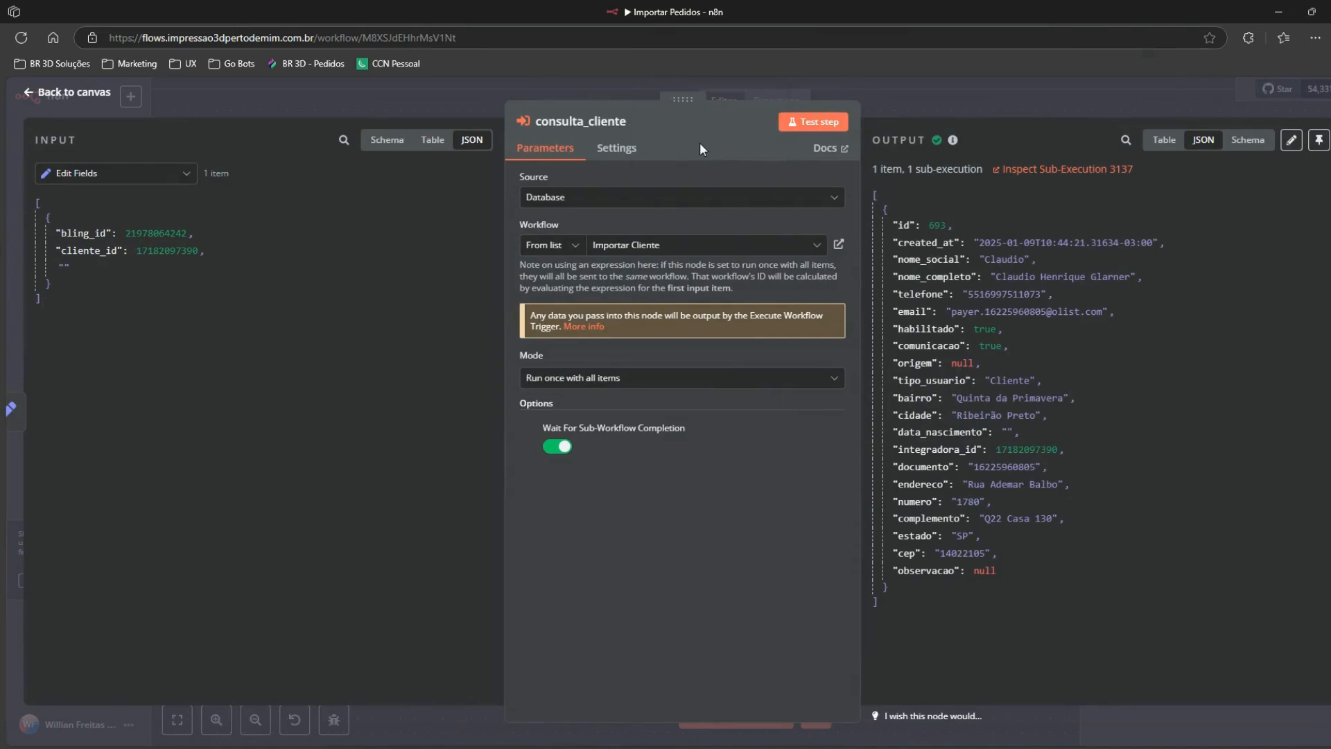
{"action": "left_click", "coordinate": [358, 92]}
{"action": "scroll", "coordinate": [435, 271], "scroll_direction": "right", "scroll_amount": 5}
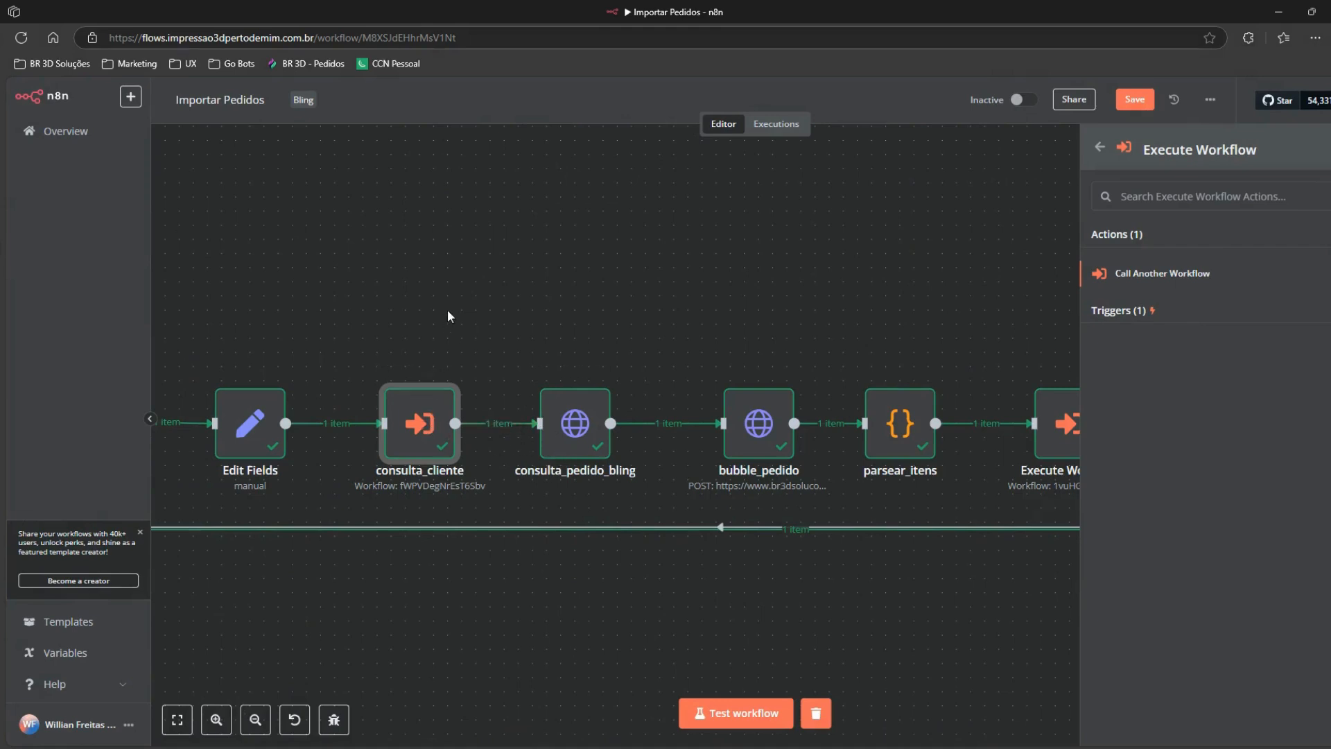
{"action": "left_click_drag", "start_coordinate": [448, 317], "coordinate": [719, 282]}
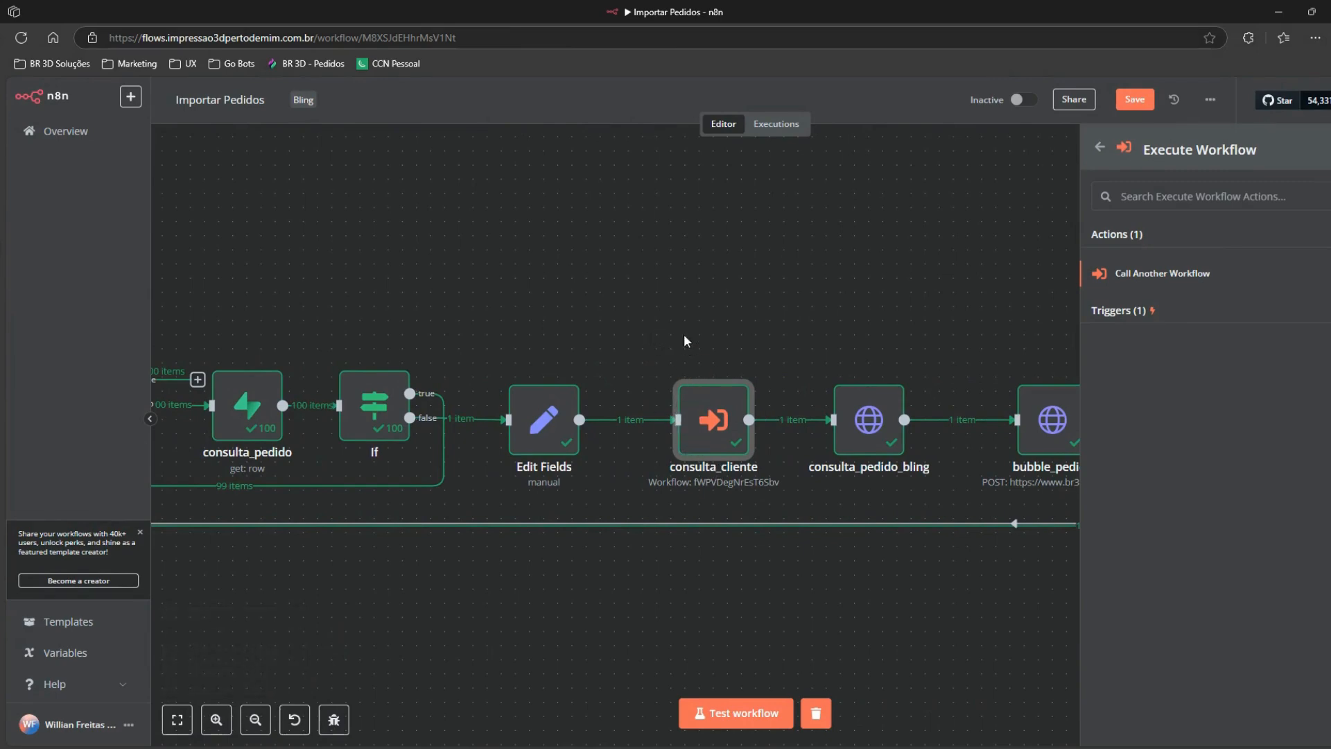
Step: Save the Importar Pedidos workflow, reload the page, and open the overview of all workflows
{"action": "left_click", "coordinate": [1148, 105]}
{"action": "key", "text": "F5"}
{"action": "left_click", "coordinate": [88, 136]}
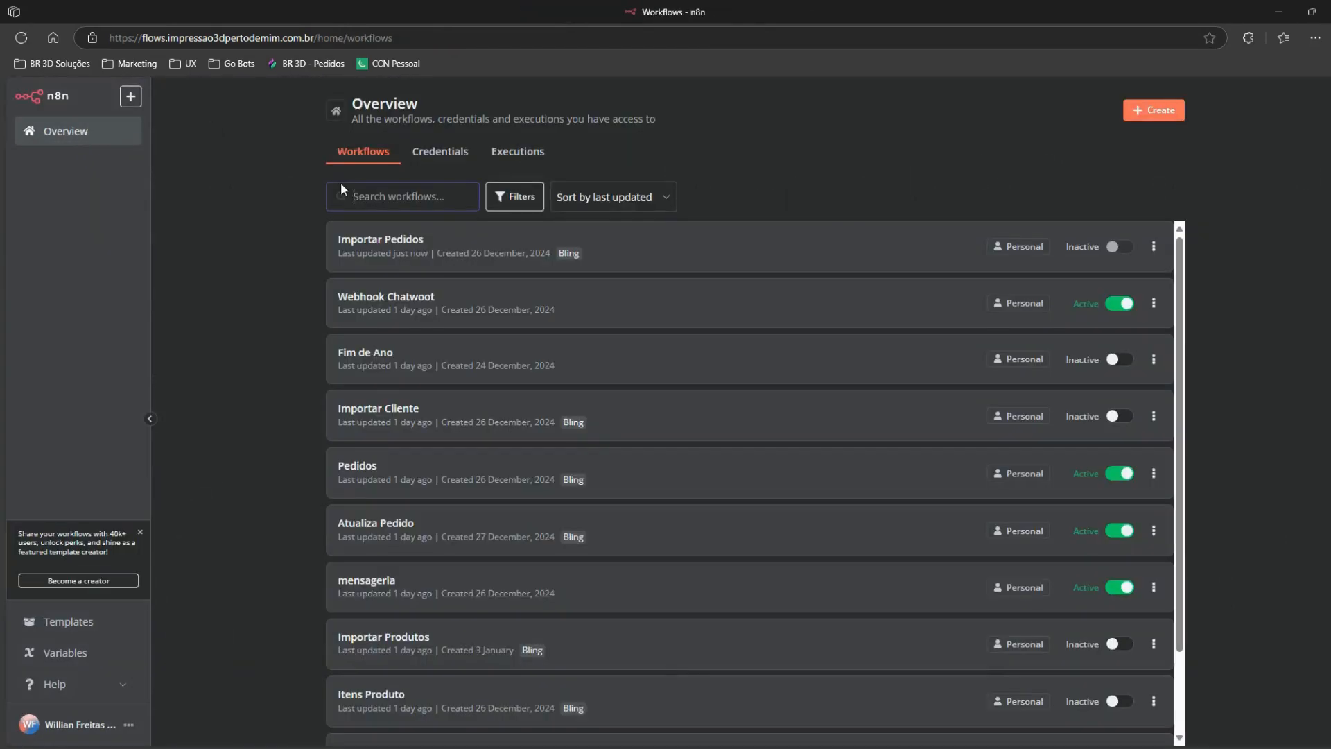
Step: Filter the workflows by the Bling tag and open the Importar Cliente workflow
{"action": "left_click", "coordinate": [532, 197]}
{"action": "left_click", "coordinate": [478, 259]}
{"action": "left_click", "coordinate": [440, 298]}
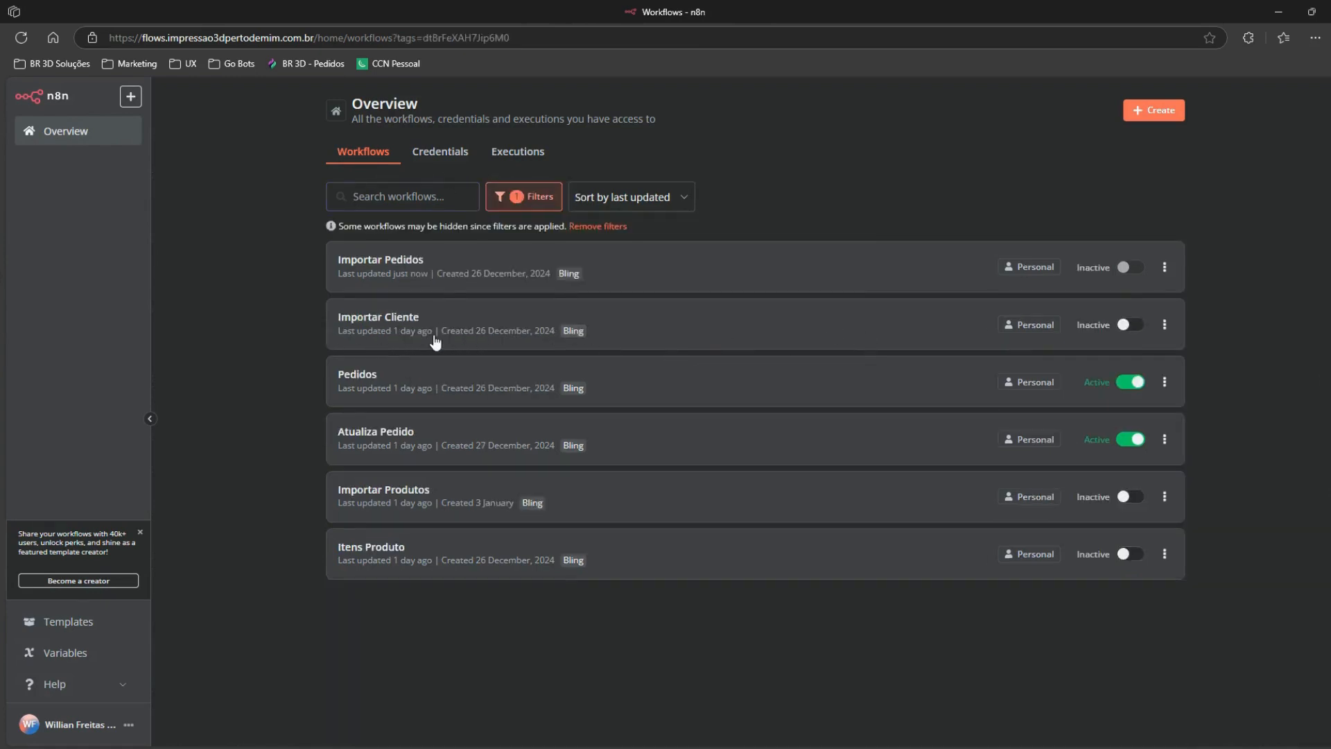
{"action": "left_click", "coordinate": [441, 332]}
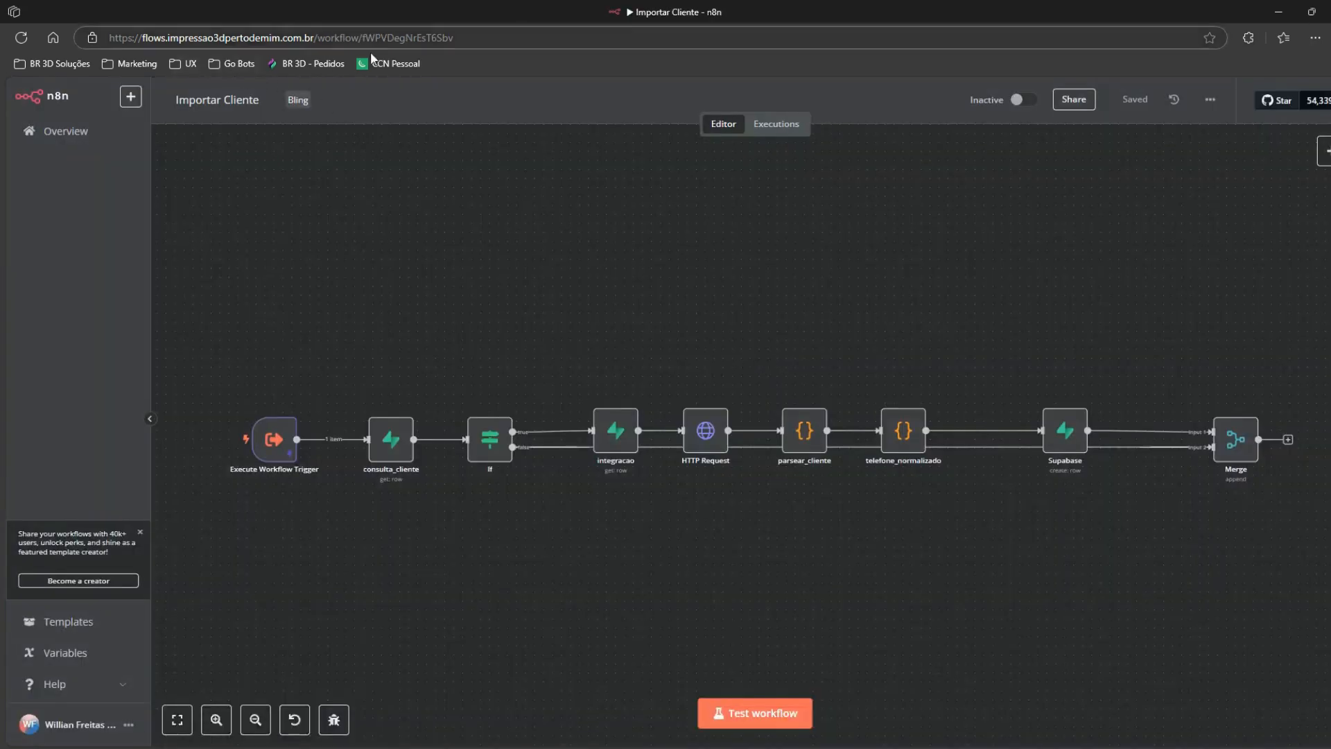
Step: Compare the Importar Cliente workflow's ID in its URL with the workflow ID that the consulta_cliente node calls in Importar Pedidos
{"action": "left_click", "coordinate": [416, 39]}
{"action": "double_click", "coordinate": [416, 39]}
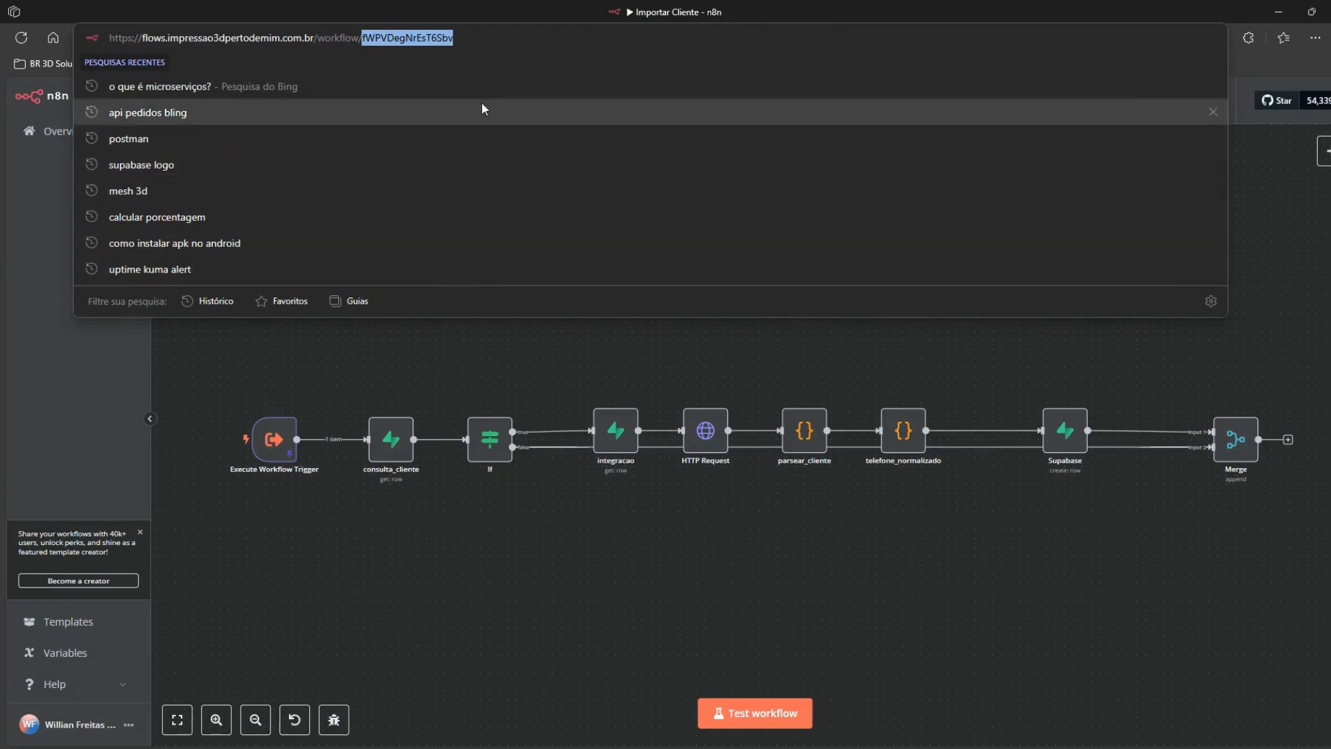
{"action": "left_click", "coordinate": [506, 383]}
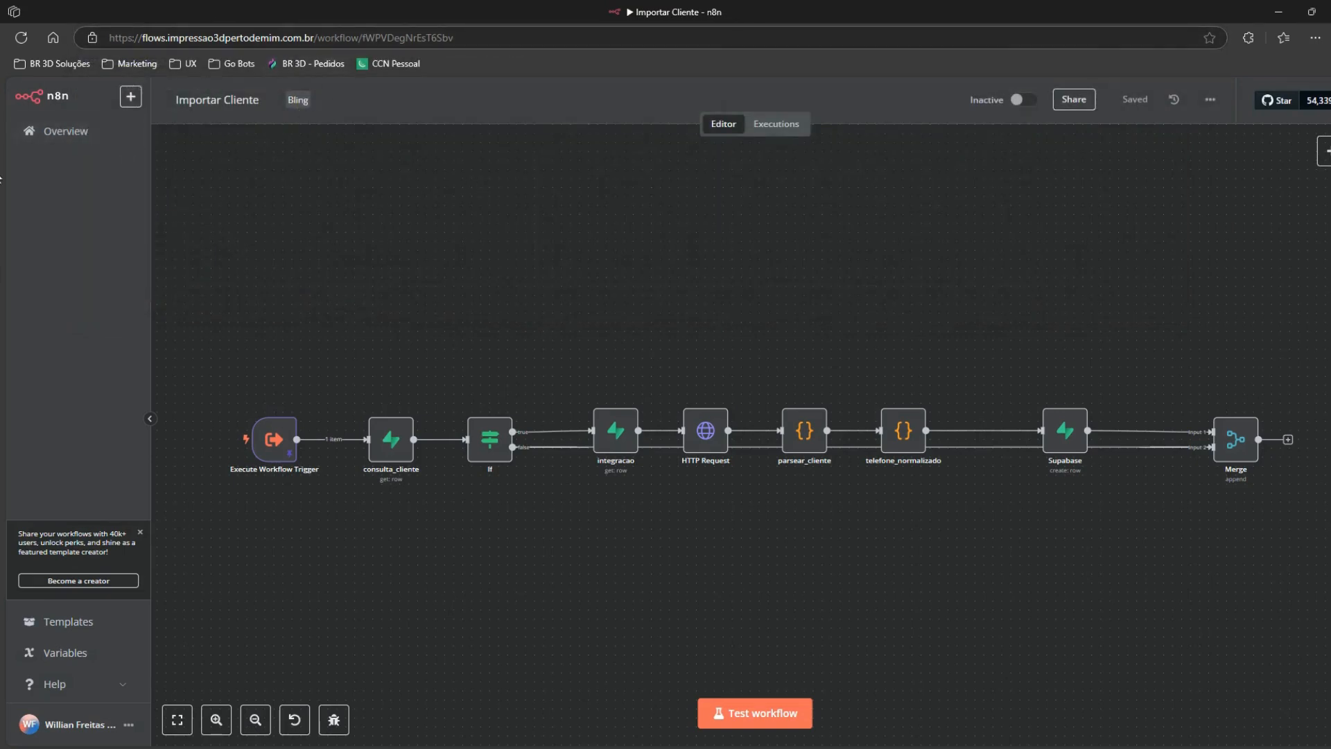
{"action": "mouse_move", "coordinate": [2, 249]}
{"action": "left_click", "coordinate": [49, 247]}
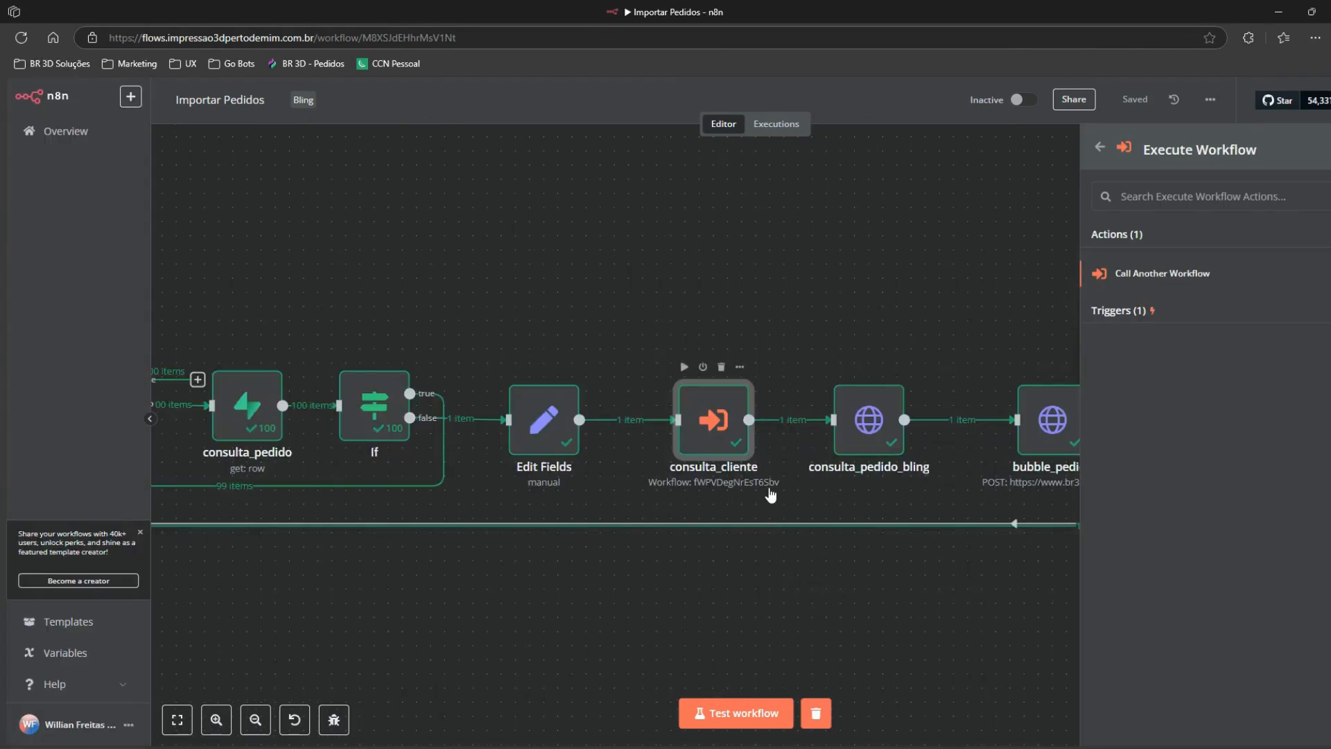
{"action": "mouse_move", "coordinate": [3, 285]}
{"action": "left_click", "coordinate": [421, 39]}
{"action": "double_click", "coordinate": [422, 39]}
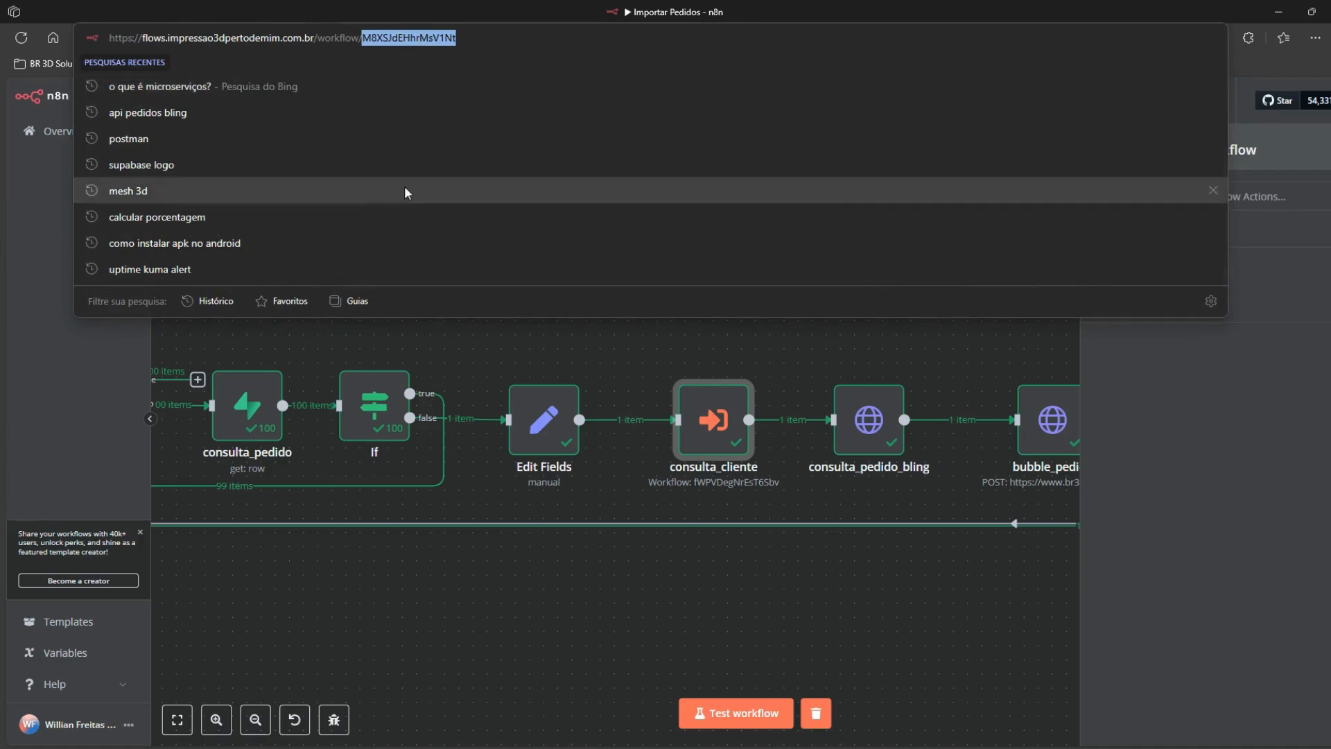
{"action": "left_click", "coordinate": [466, 358]}
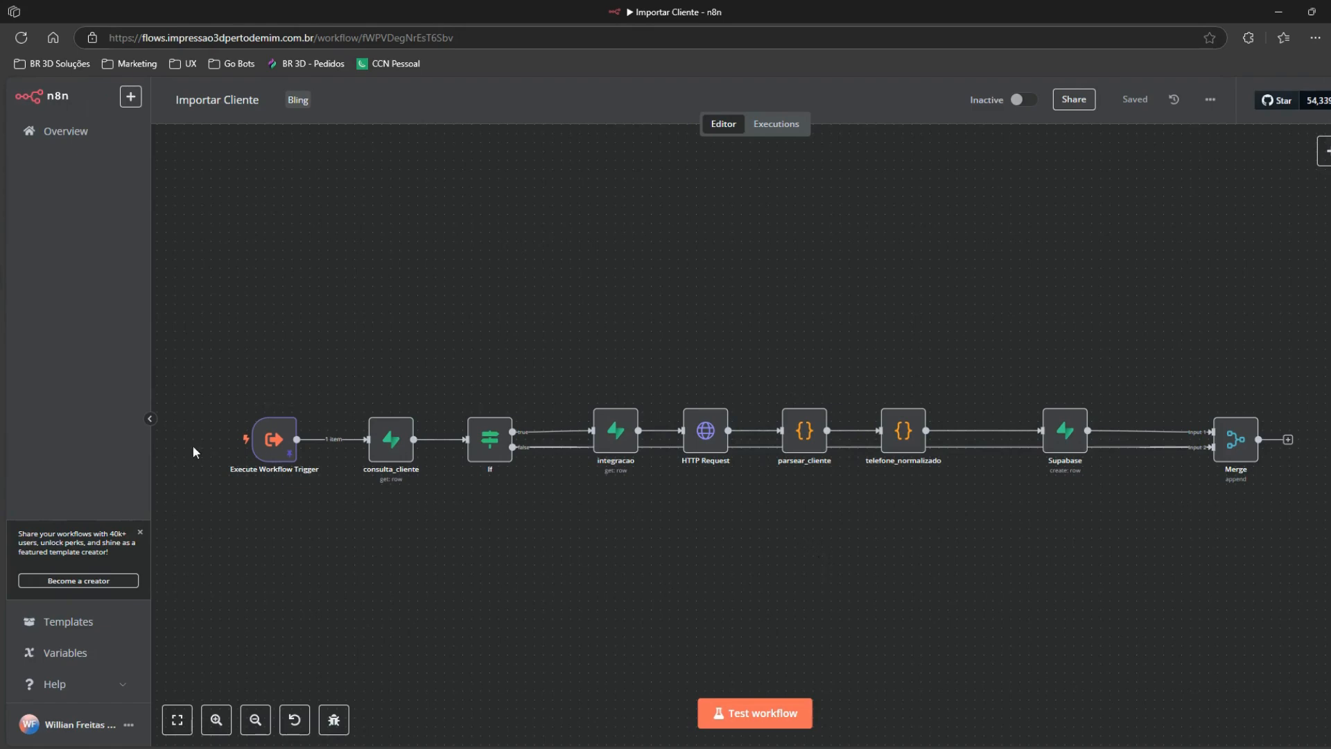
Step: Review the pinned data of the Execute Workflow Trigger and the consulta_cliente node's row lookup in Importar Cliente
{"action": "double_click", "coordinate": [274, 440]}
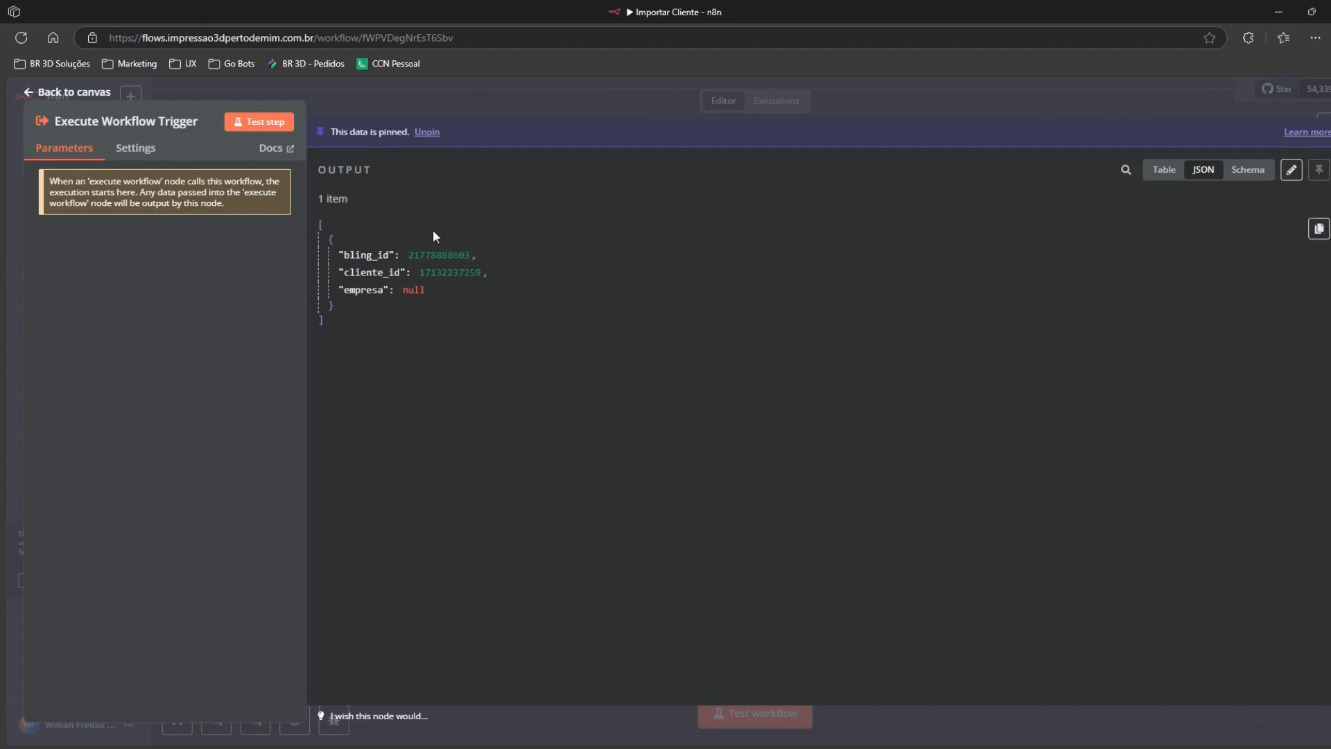
{"action": "left_click", "coordinate": [464, 111]}
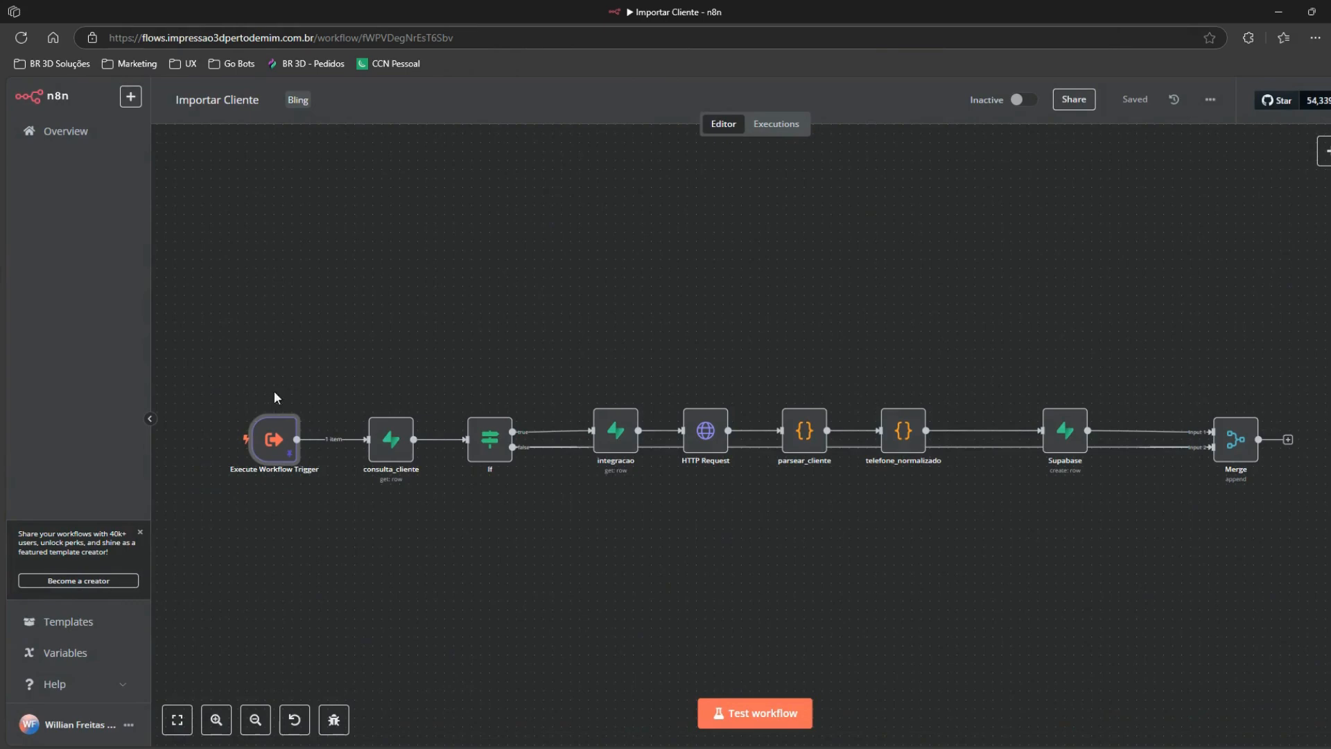
{"action": "double_click", "coordinate": [393, 441]}
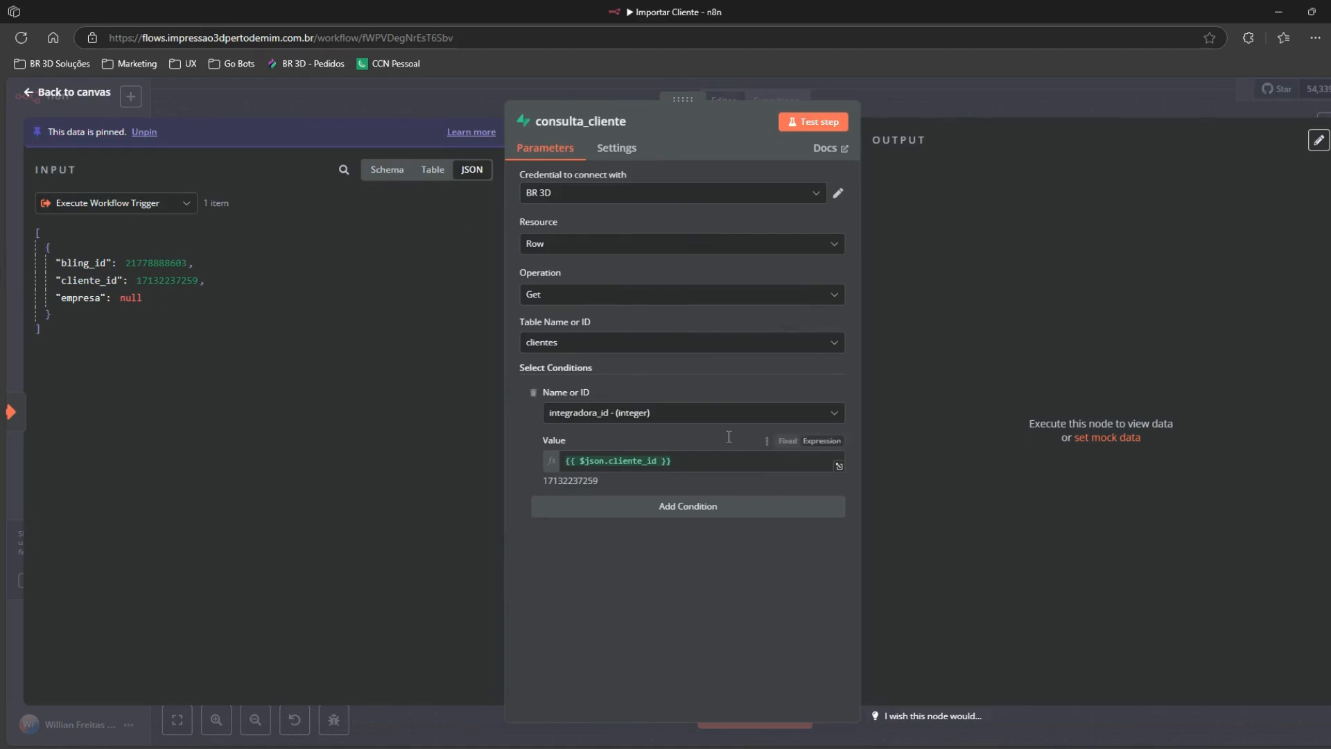
{"action": "left_click", "coordinate": [971, 102]}
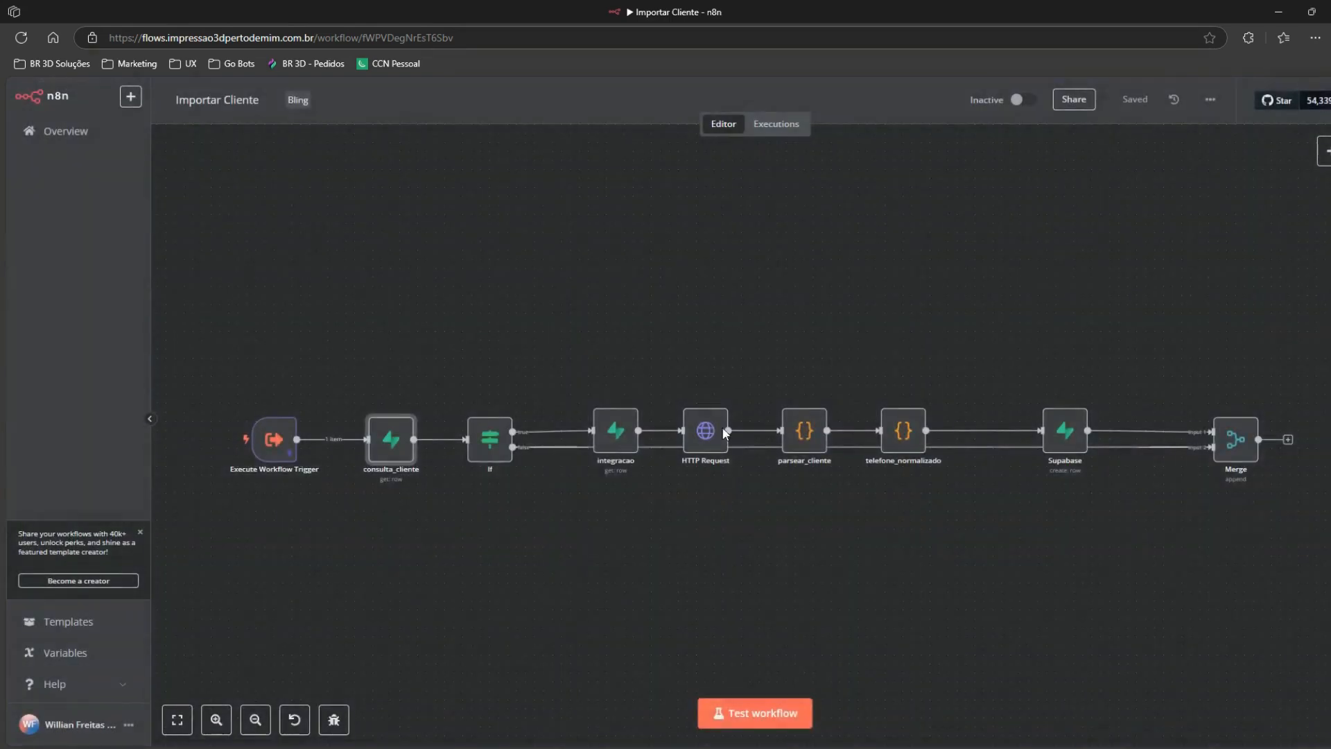
Step: Review the If node's condition on consulta_cliente and the contatos endpoint in the HTTP Request node's URL
{"action": "left_click", "coordinate": [476, 433]}
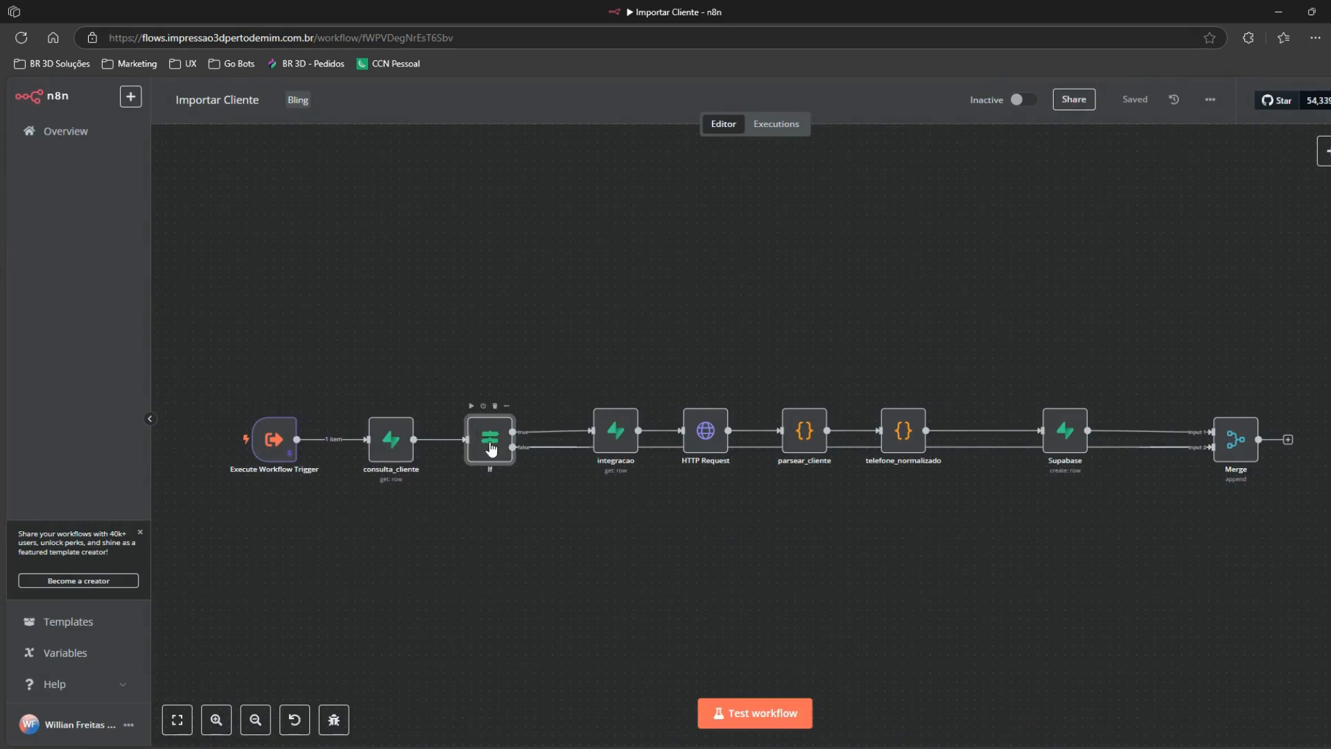
{"action": "double_click", "coordinate": [489, 450]}
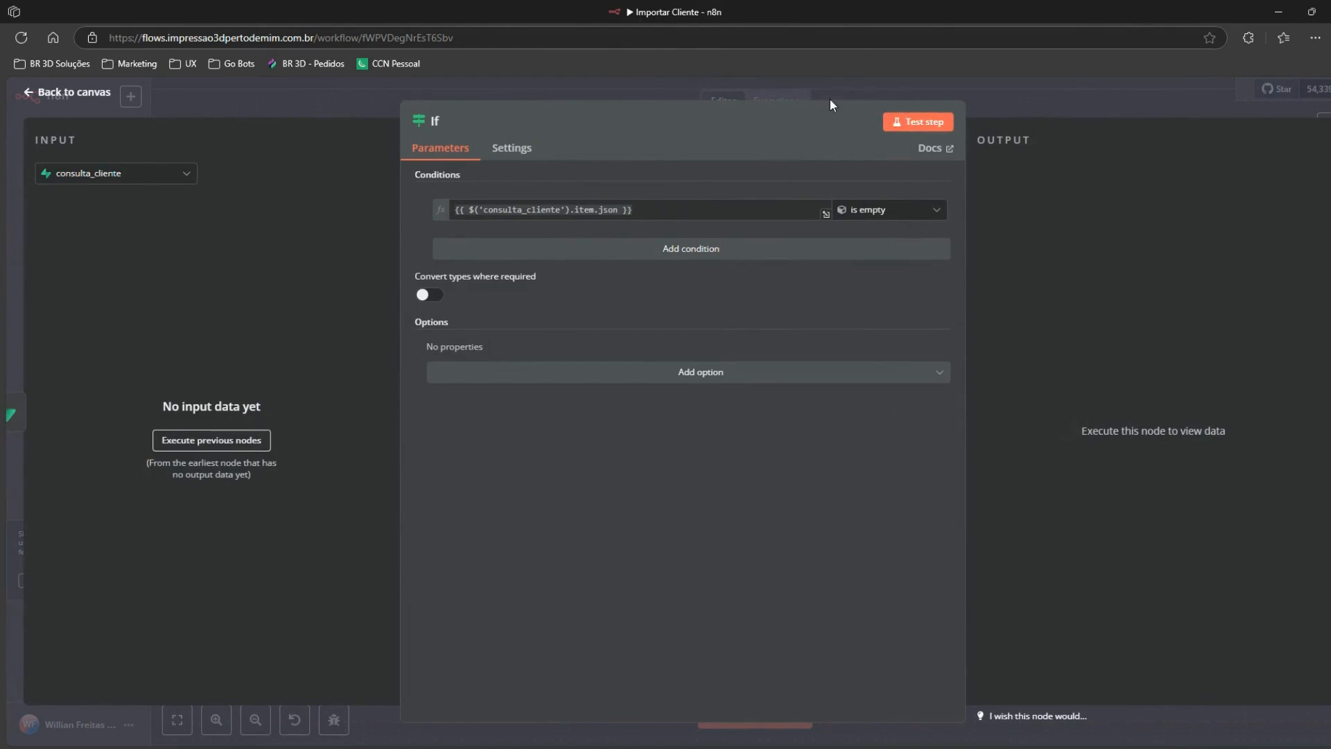
{"action": "left_click", "coordinate": [856, 91]}
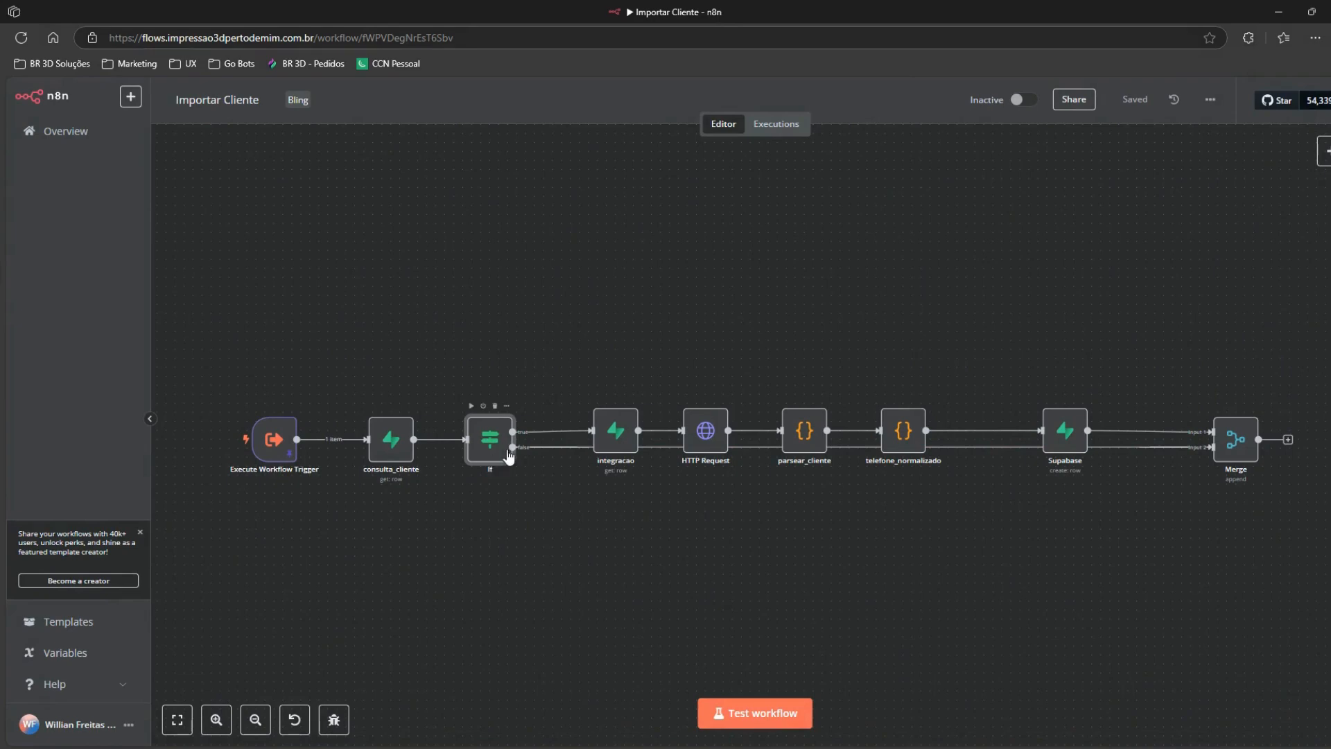
{"action": "double_click", "coordinate": [481, 439]}
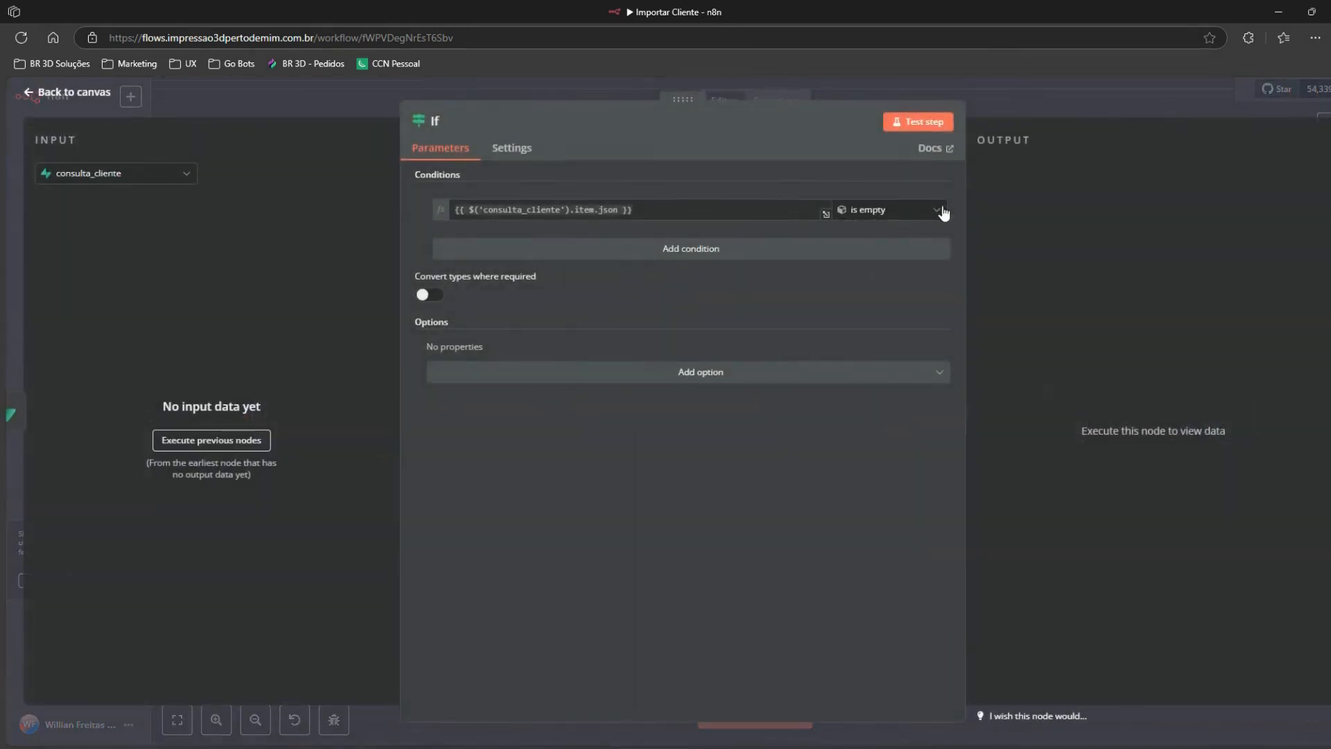
{"action": "left_click", "coordinate": [1023, 97]}
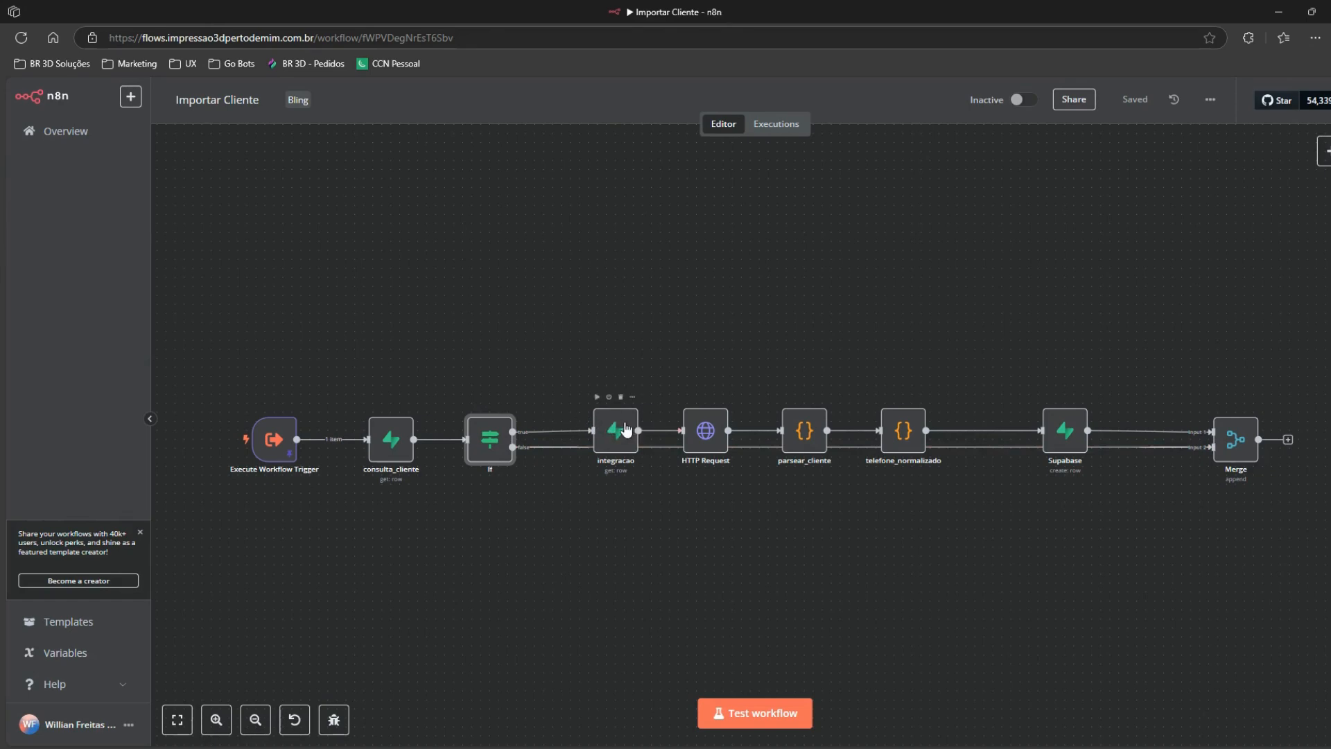
{"action": "double_click", "coordinate": [706, 428]}
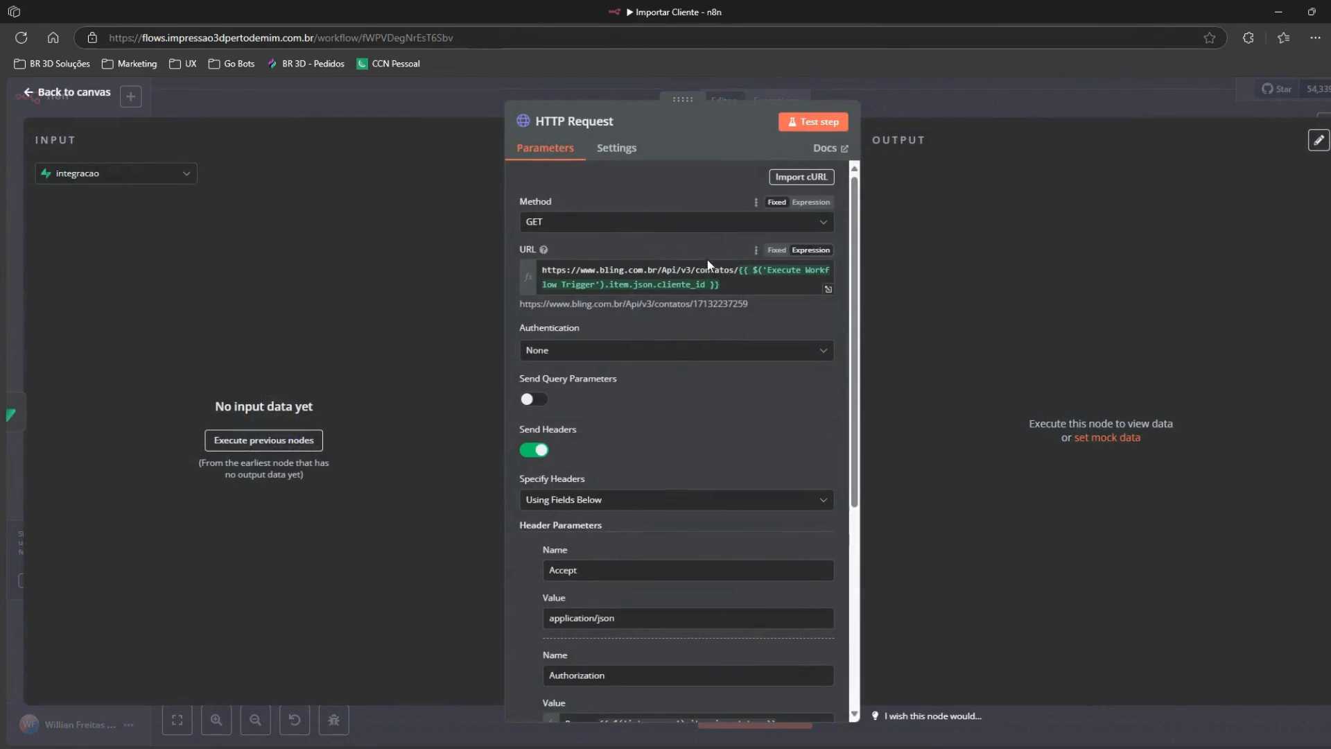
{"action": "left_click", "coordinate": [724, 270]}
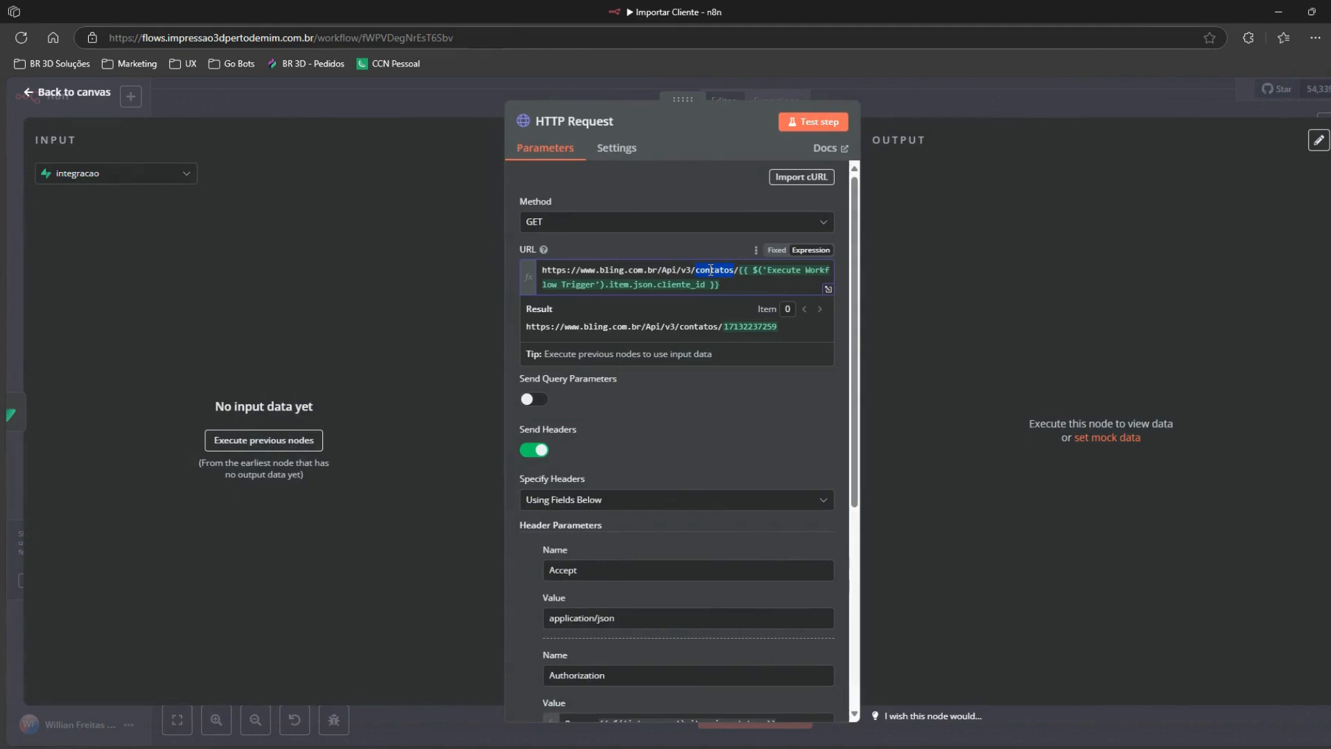
Step: Switch to the Bling API collection in Postman and examine the query parameters of the Obtém contatos request
{"action": "mouse_move", "coordinate": [2, 168]}
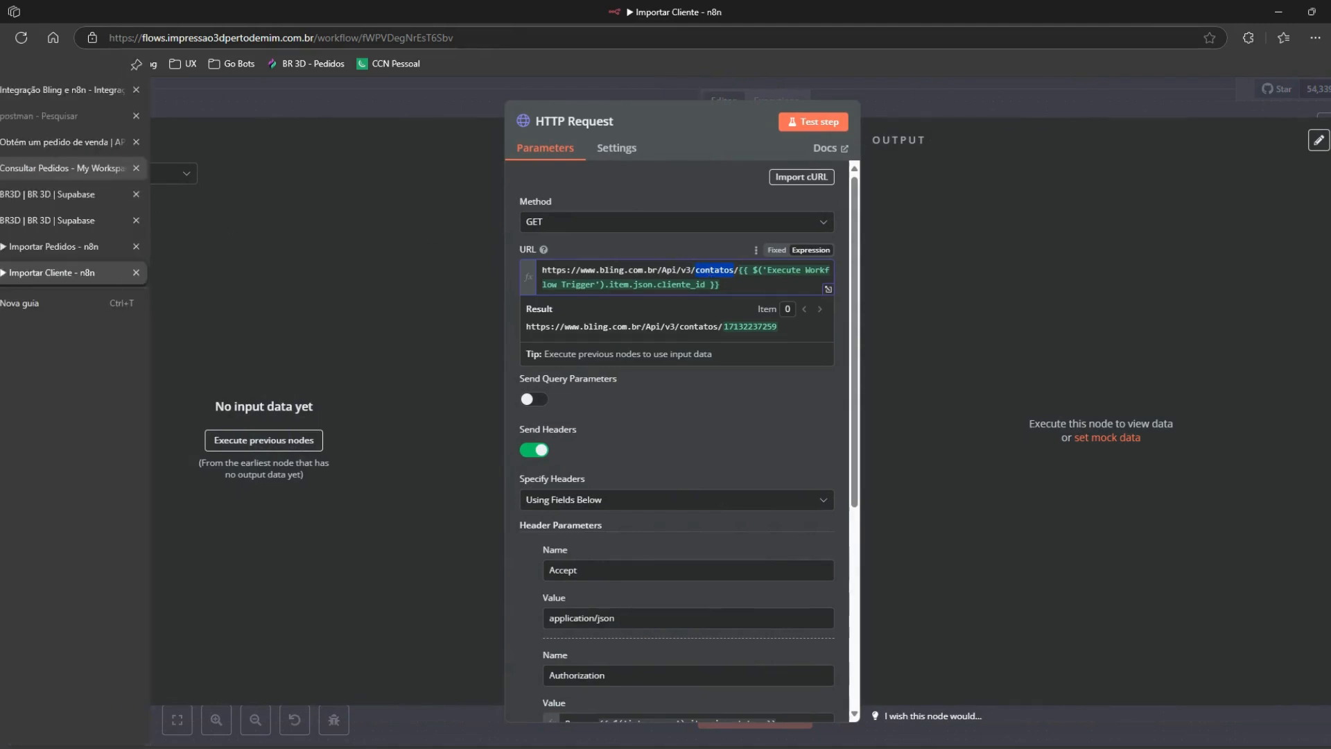
{"action": "left_click", "coordinate": [24, 144]}
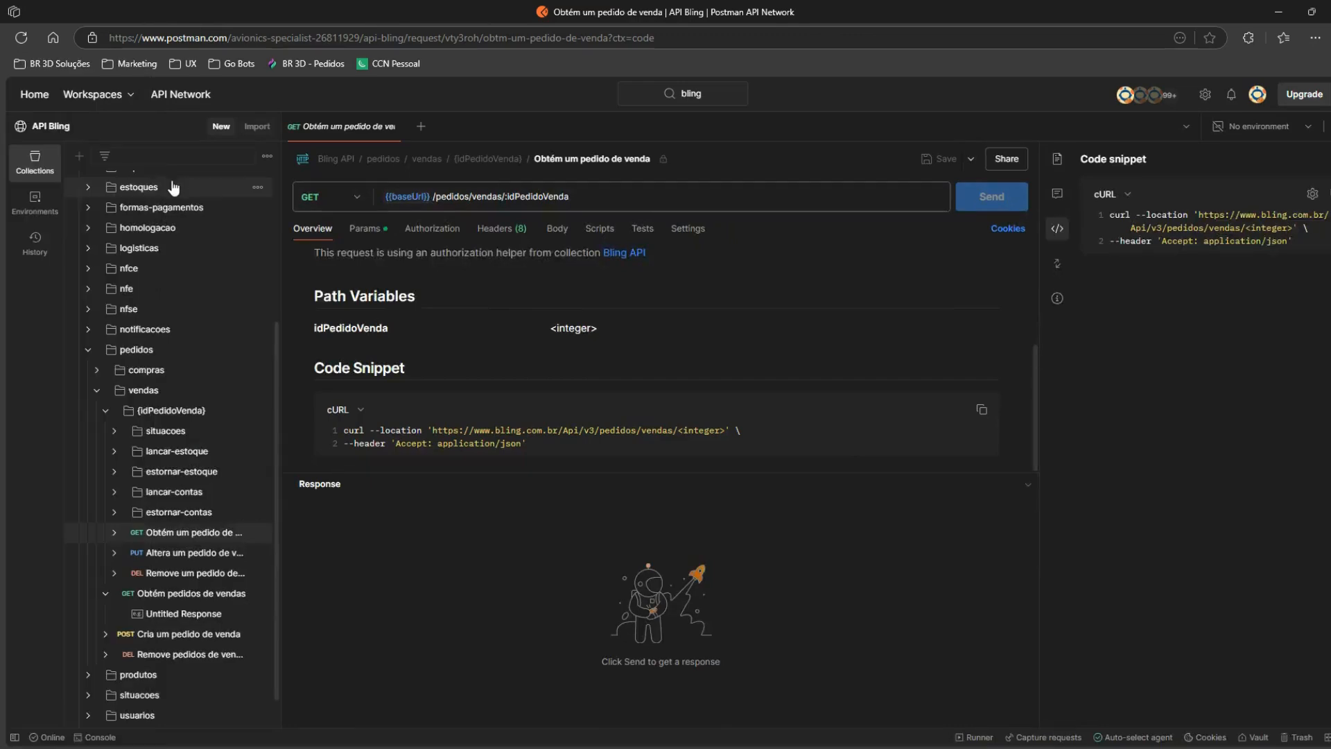
{"action": "scroll", "coordinate": [238, 371], "scroll_direction": "up", "scroll_amount": 4}
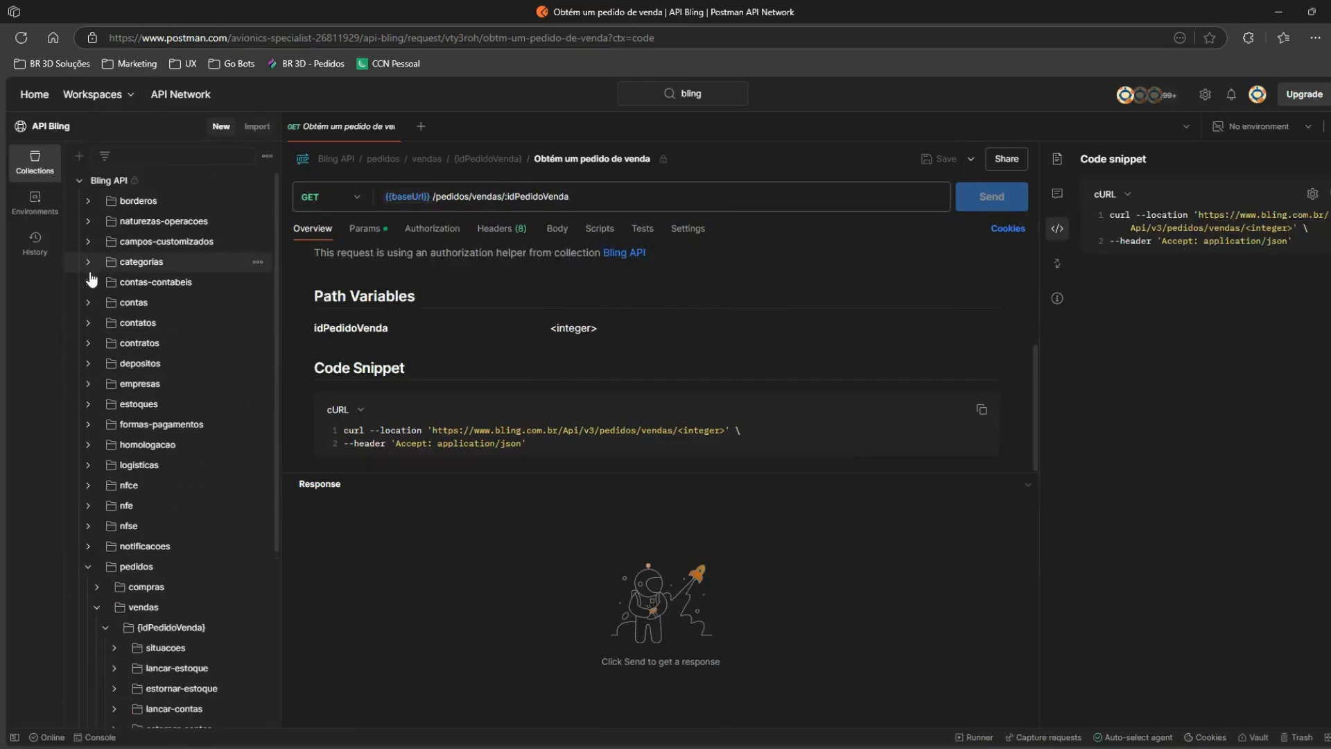
{"action": "left_click", "coordinate": [121, 323]}
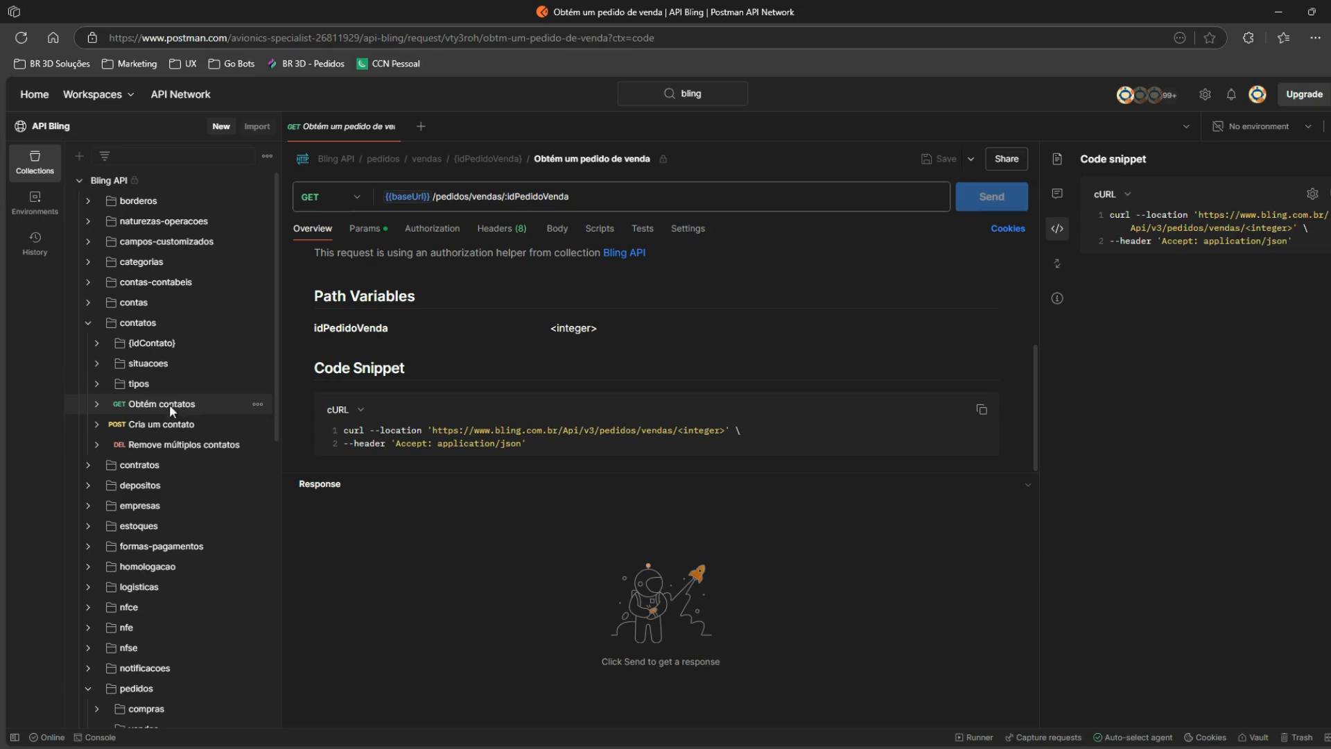
{"action": "left_click", "coordinate": [170, 406]}
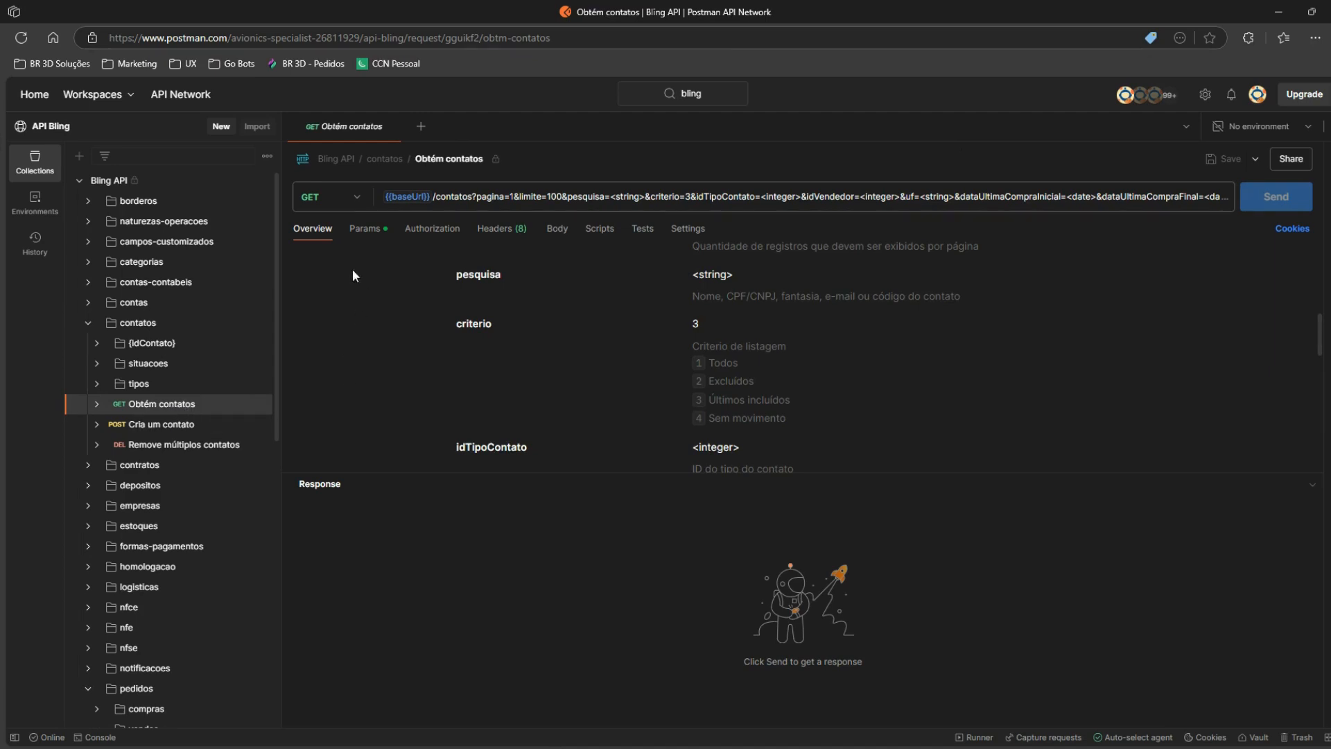
{"action": "left_click", "coordinate": [361, 236]}
{"action": "scroll", "coordinate": [430, 292], "scroll_direction": "up", "scroll_amount": 3}
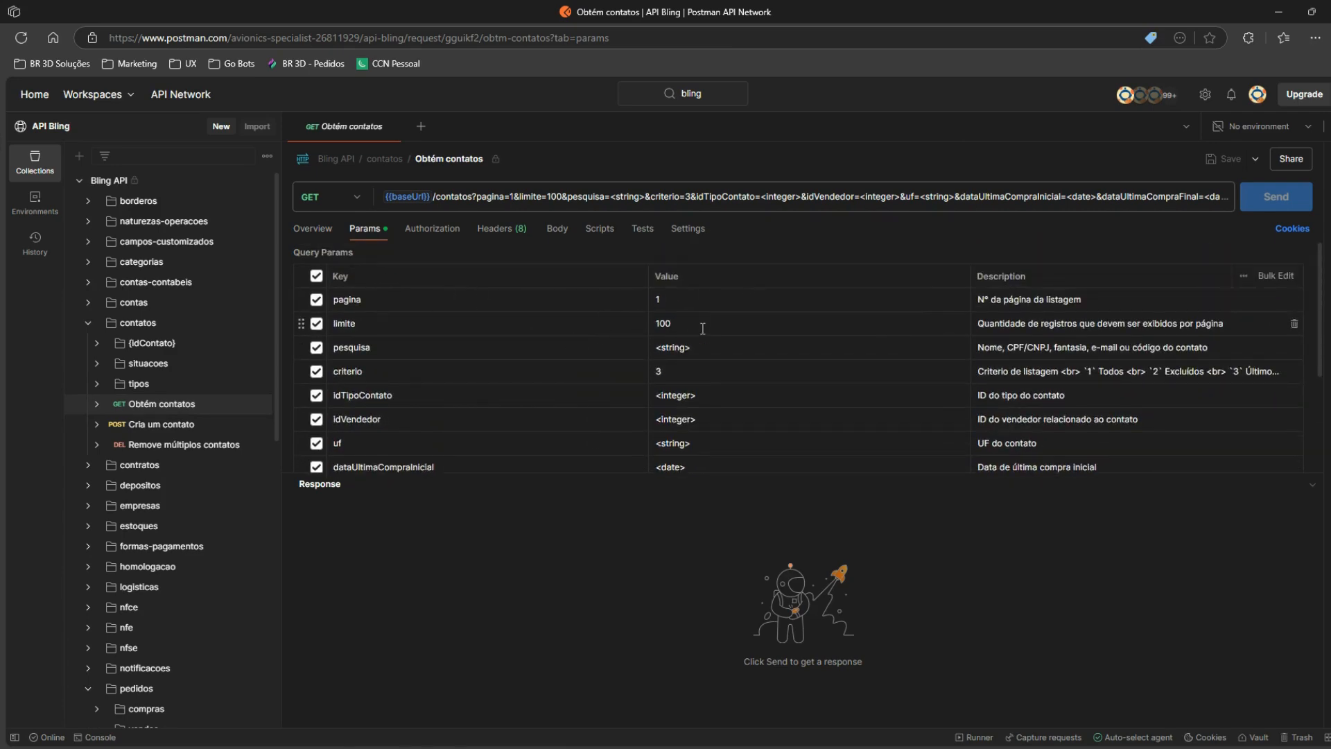
{"action": "scroll", "coordinate": [323, 402], "scroll_direction": "down", "scroll_amount": 3}
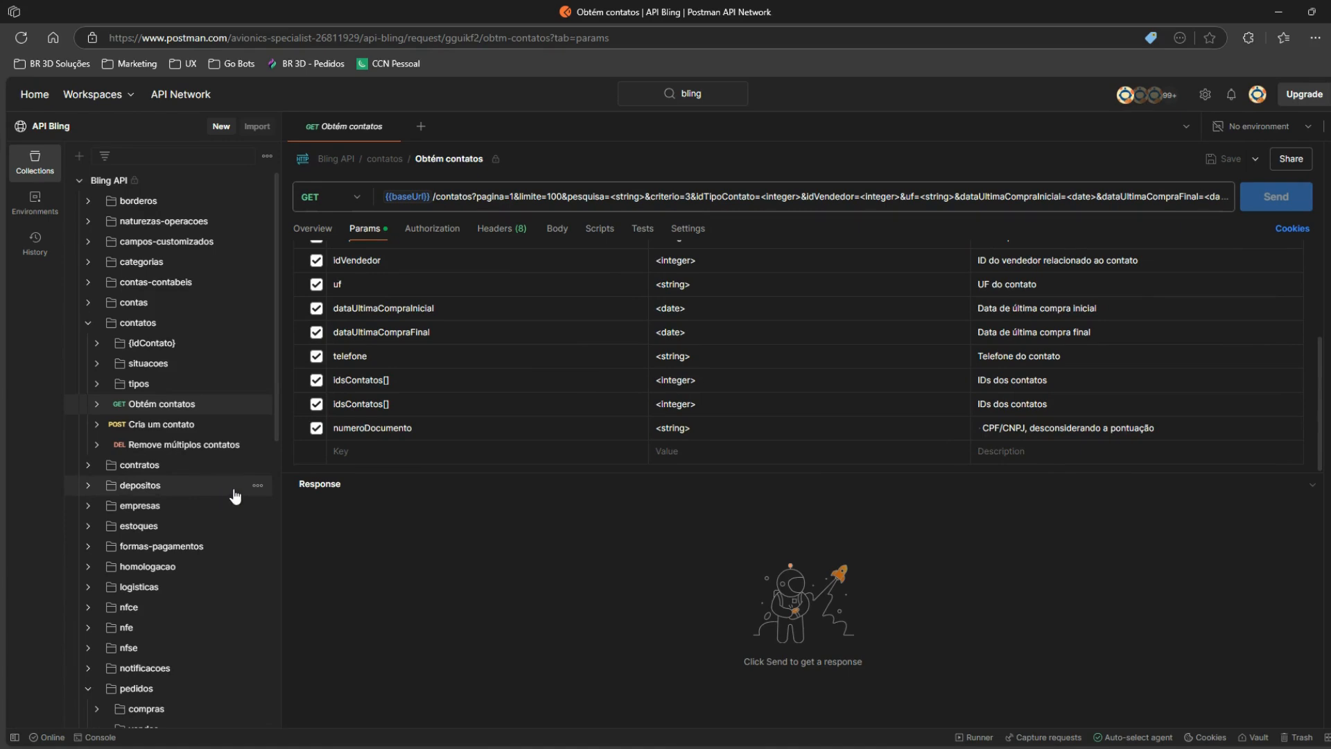
Step: Open the Obtém um contato request under contatos/{idContato} and show its cURL code snippet
{"action": "left_click", "coordinate": [120, 343]}
{"action": "left_click", "coordinate": [174, 405]}
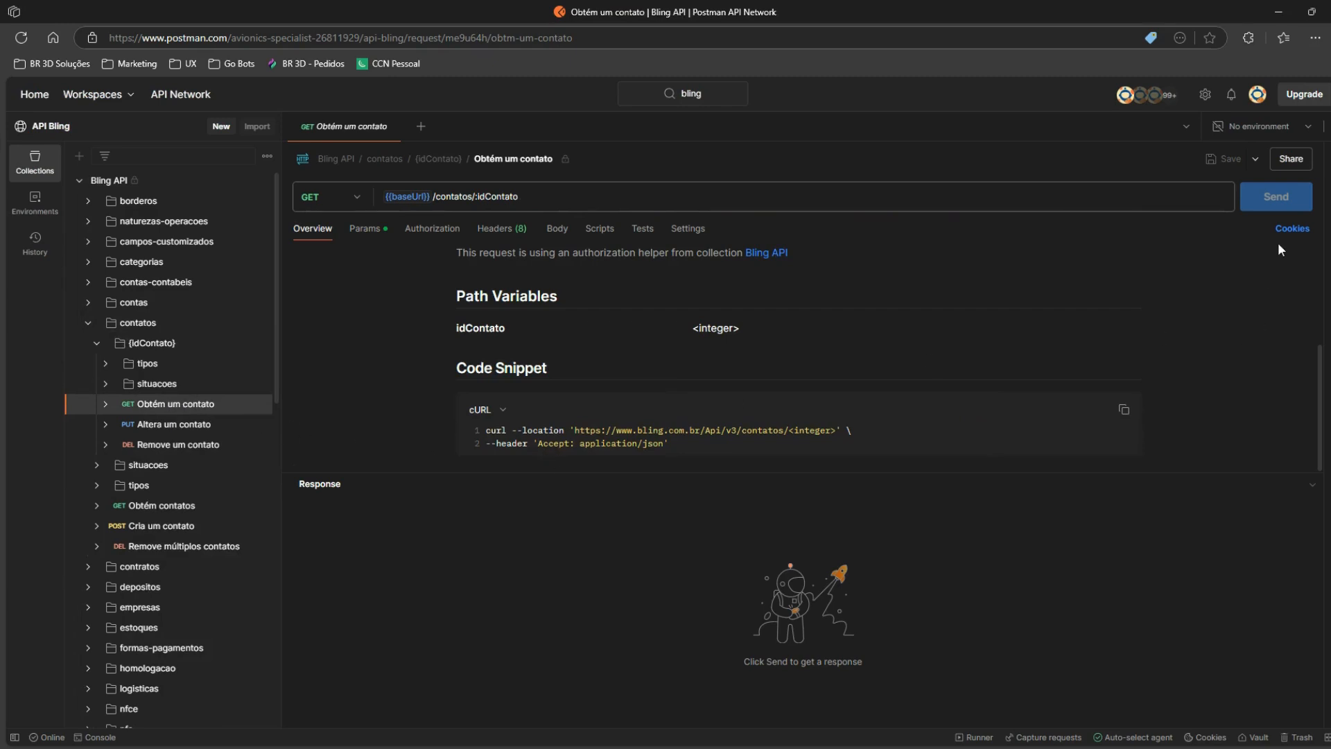
{"action": "left_click", "coordinate": [1330, 228]}
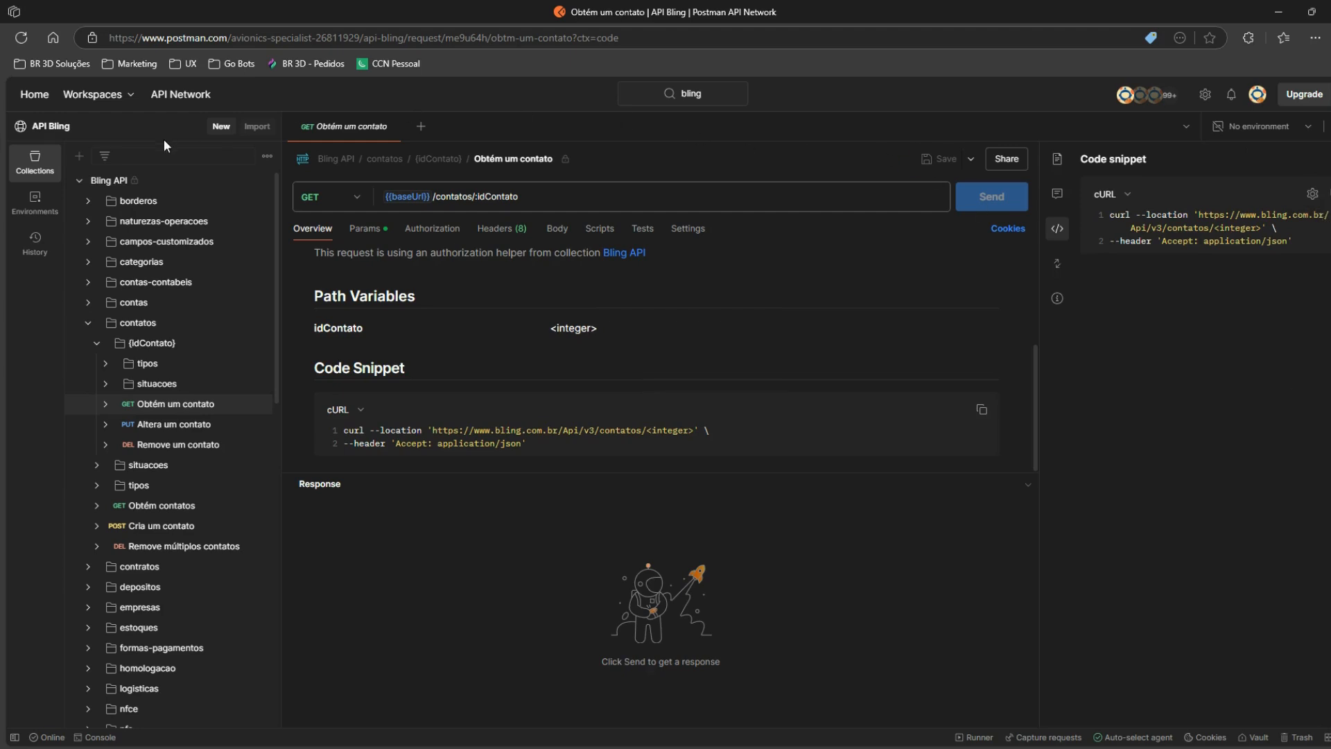
Step: Import the contatos/<integer> cURL request into the personal Postman workspace without saving it to a collection
{"action": "left_click", "coordinate": [14, 172]}
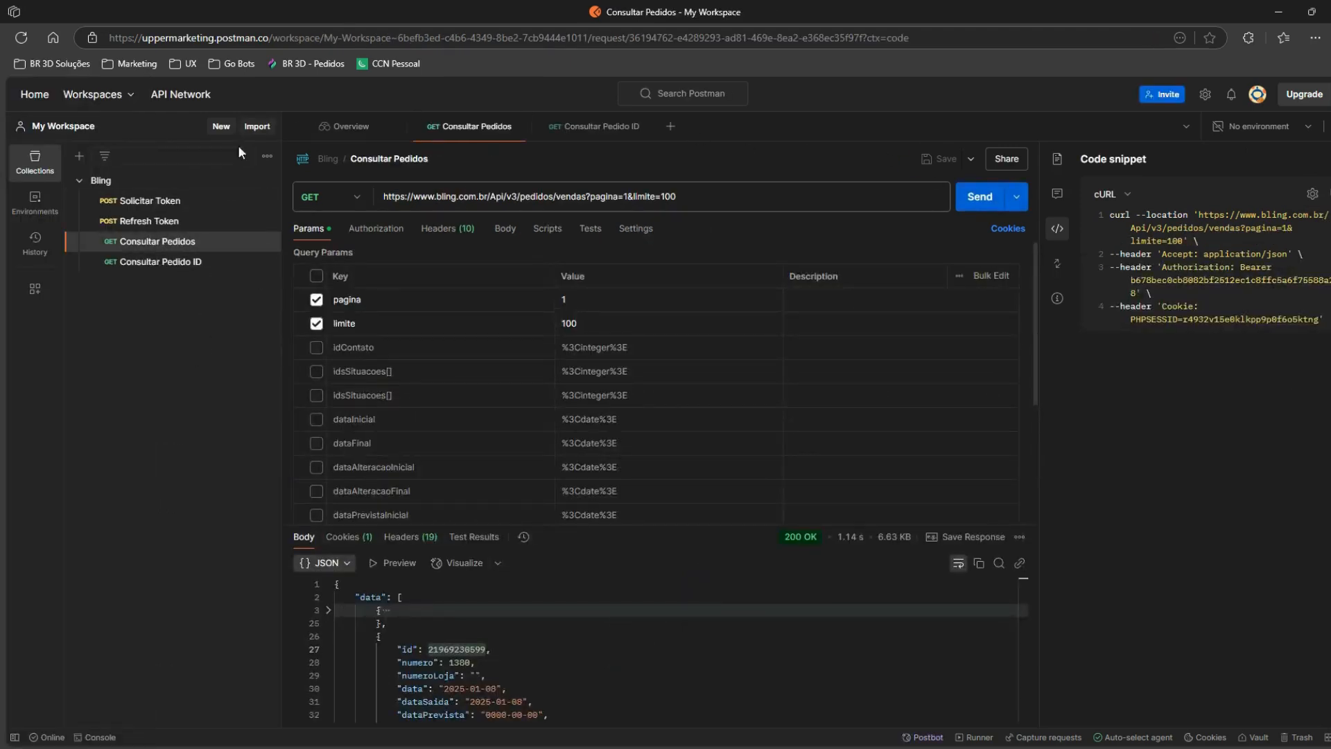
{"action": "left_click", "coordinate": [257, 126]}
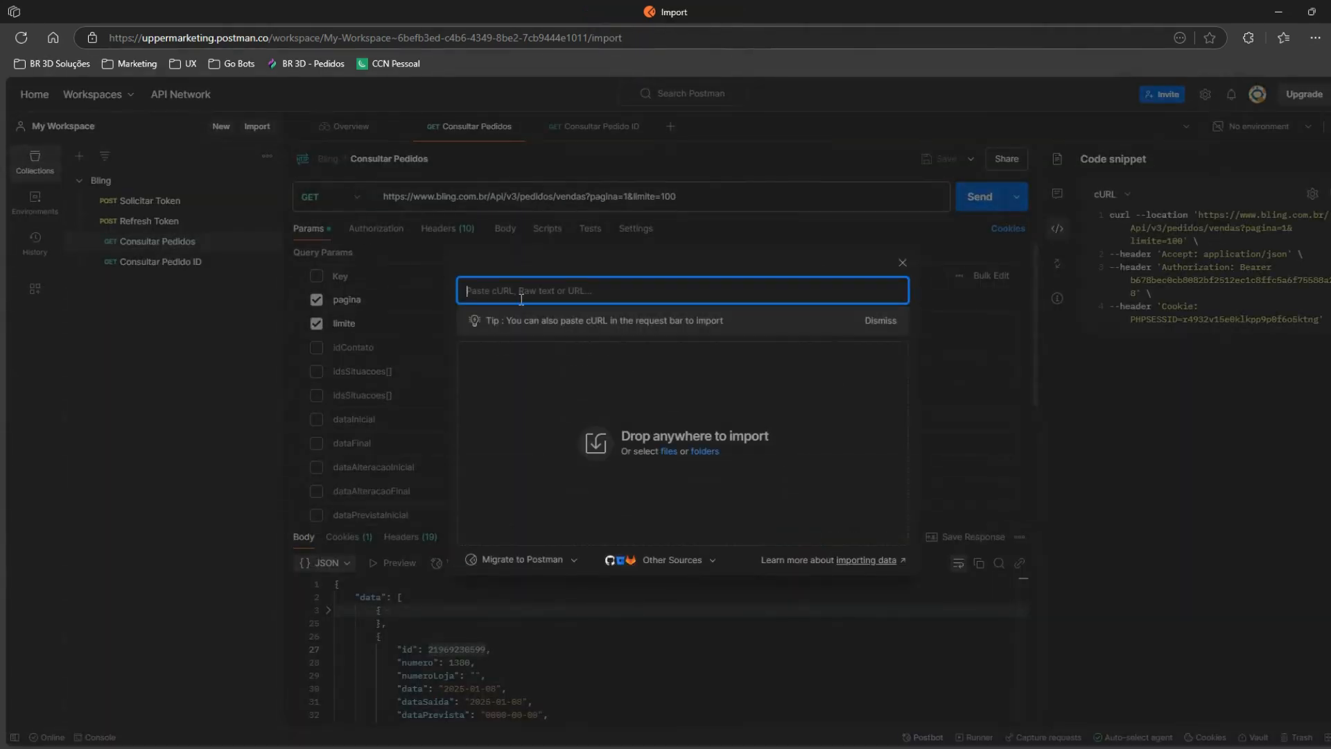
{"action": "type", "text": "curl --location 'https://www.bling.com.br/Api/v3/contatos/<integer>' \\ --header 'Accept: application/json'"}
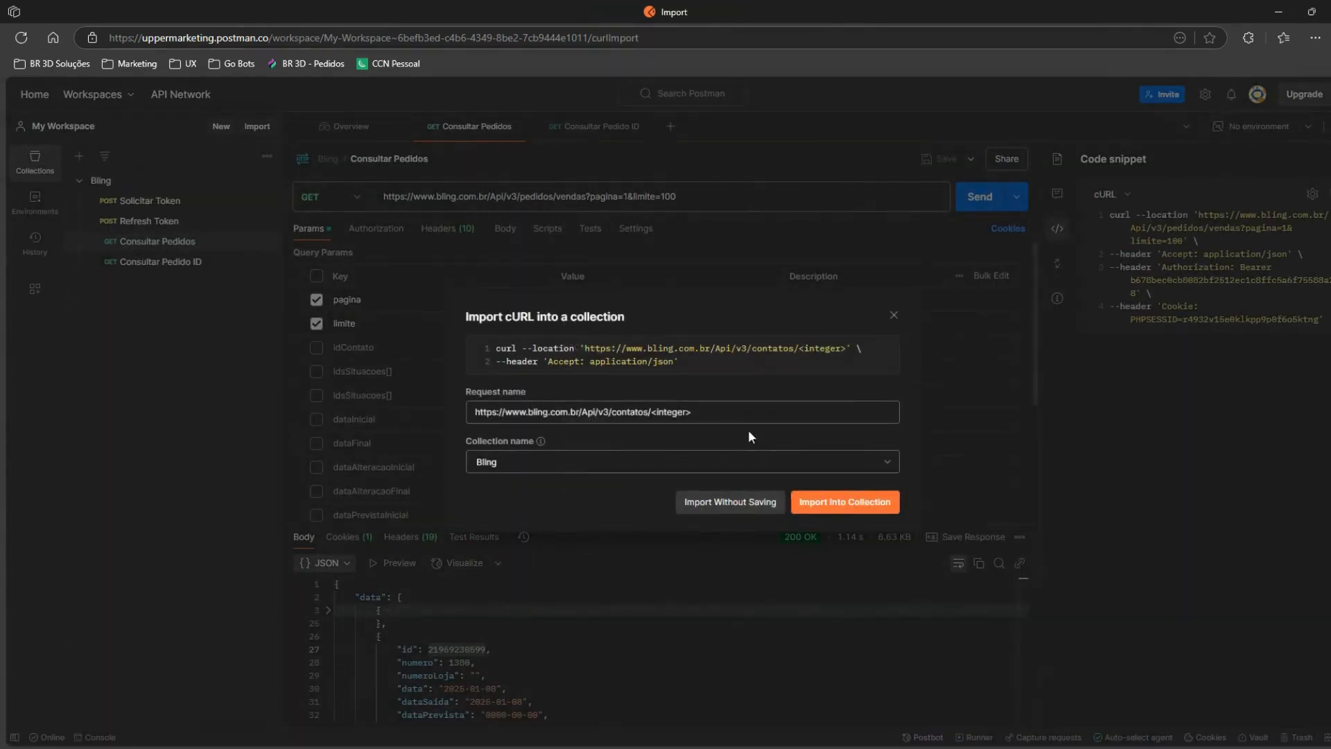
{"action": "left_click", "coordinate": [731, 505]}
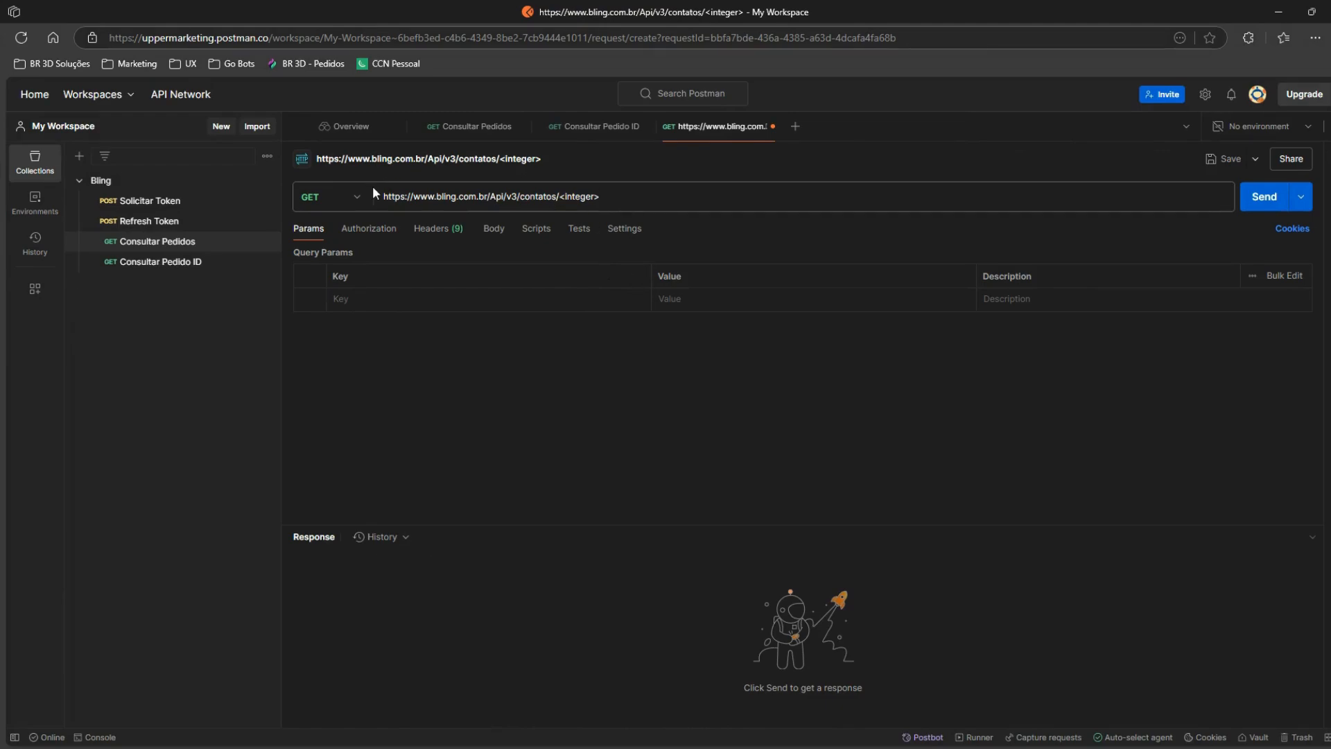
Step: Switch to the Importar Cliente workflow in n8n and copy the cliente_id value from the Execute Workflow Trigger's pinned output
{"action": "left_click", "coordinate": [595, 201]}
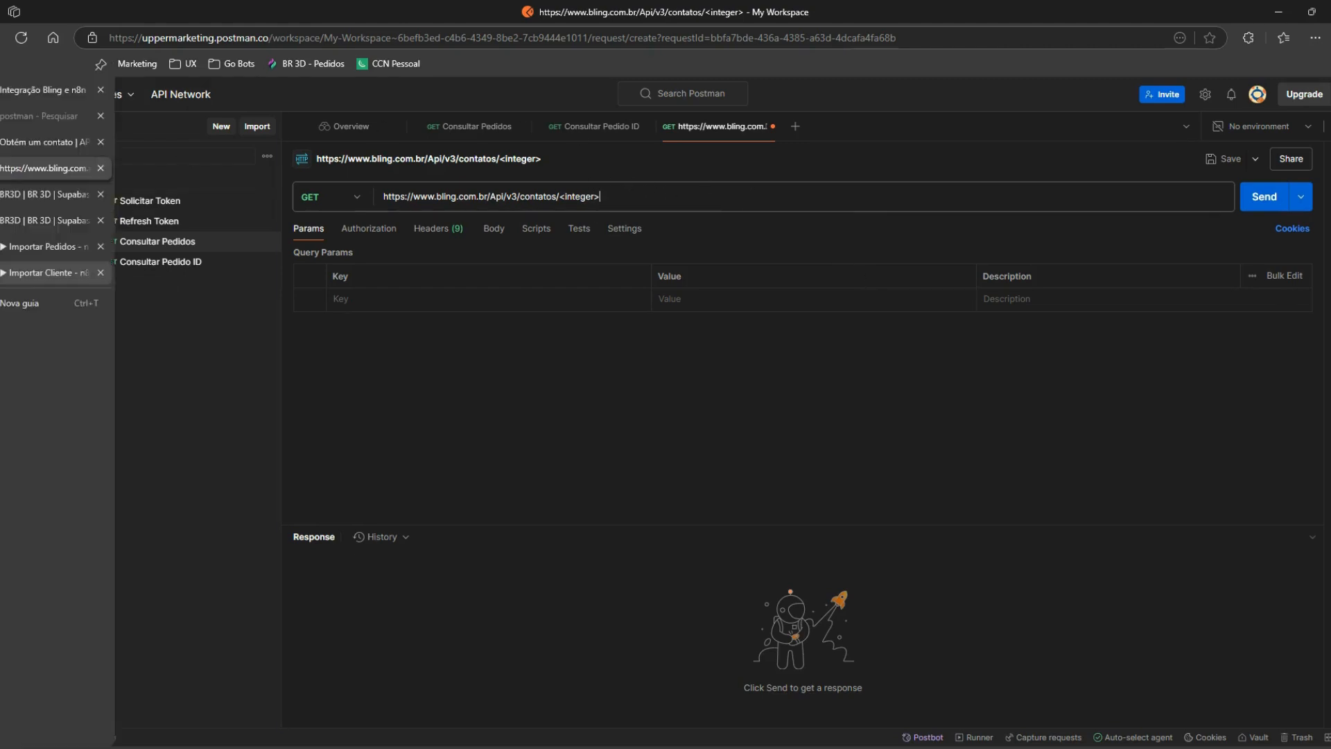
{"action": "left_click", "coordinate": [23, 273]}
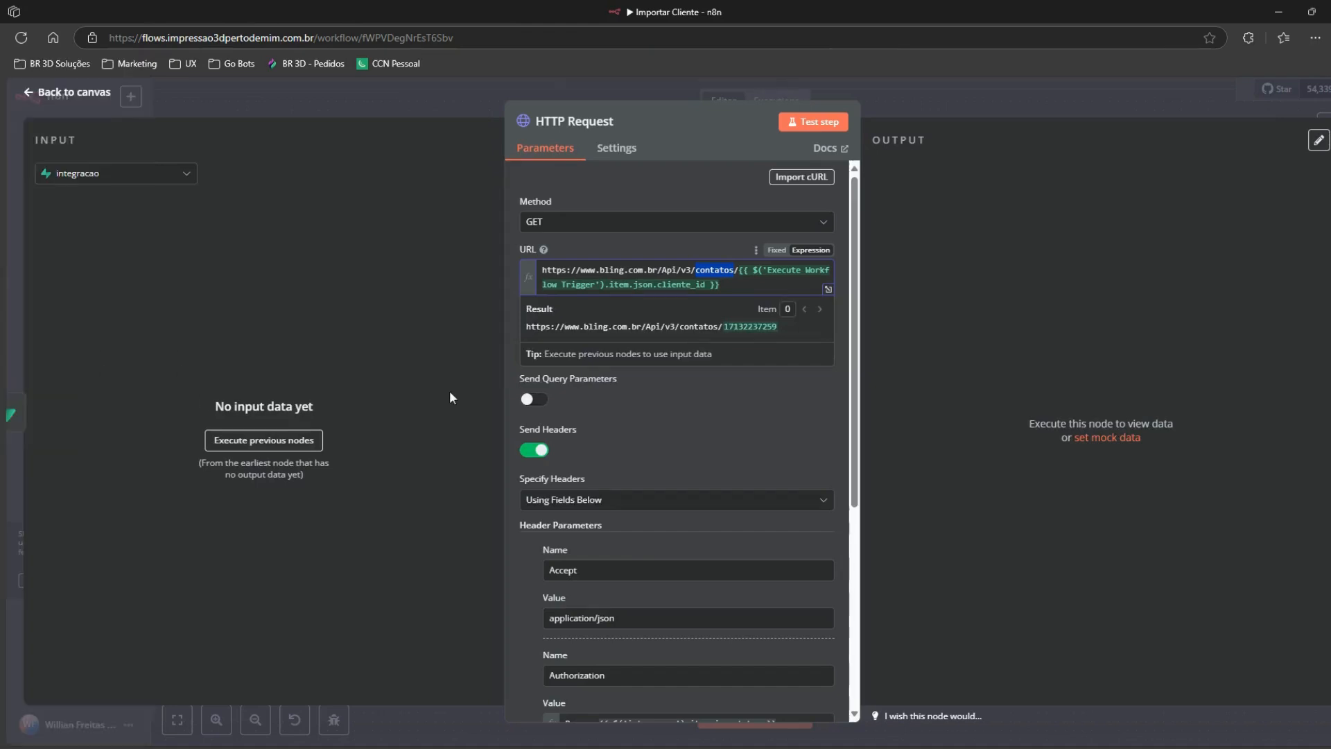
{"action": "left_click", "coordinate": [432, 107]}
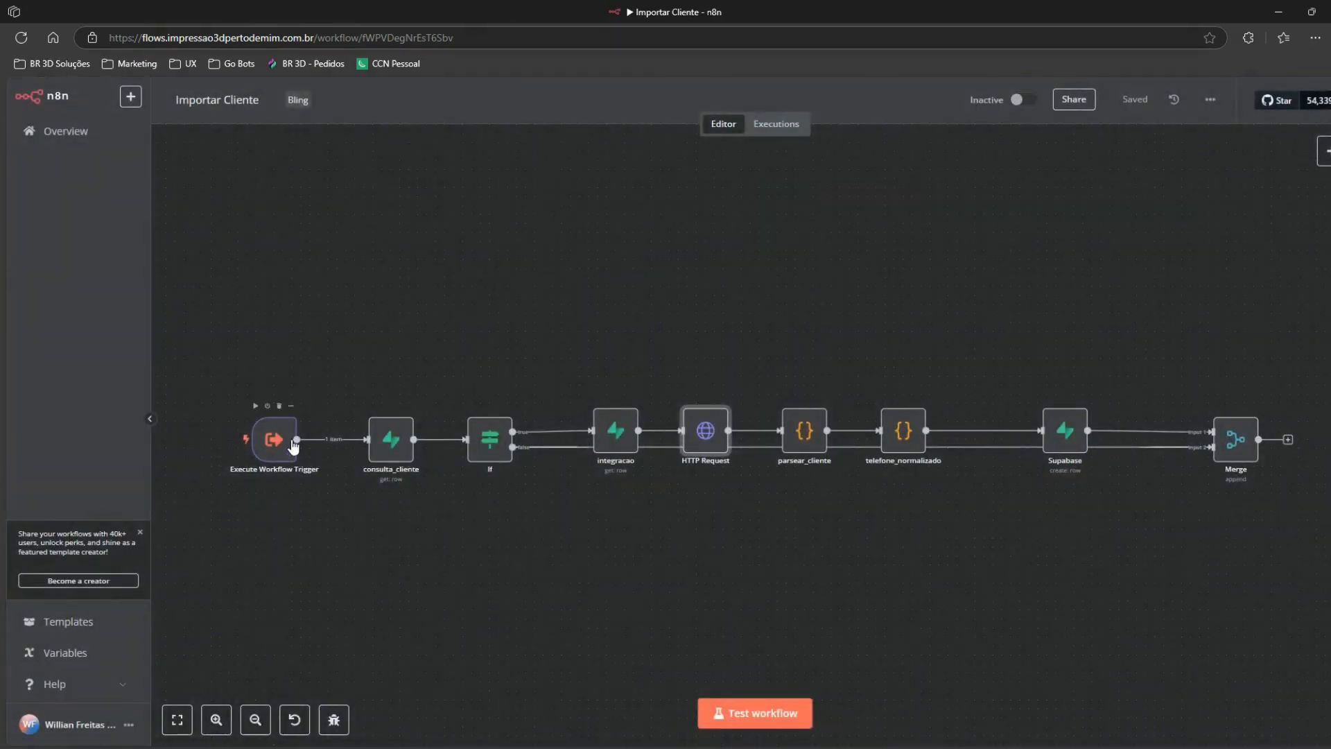
{"action": "double_click", "coordinate": [281, 444]}
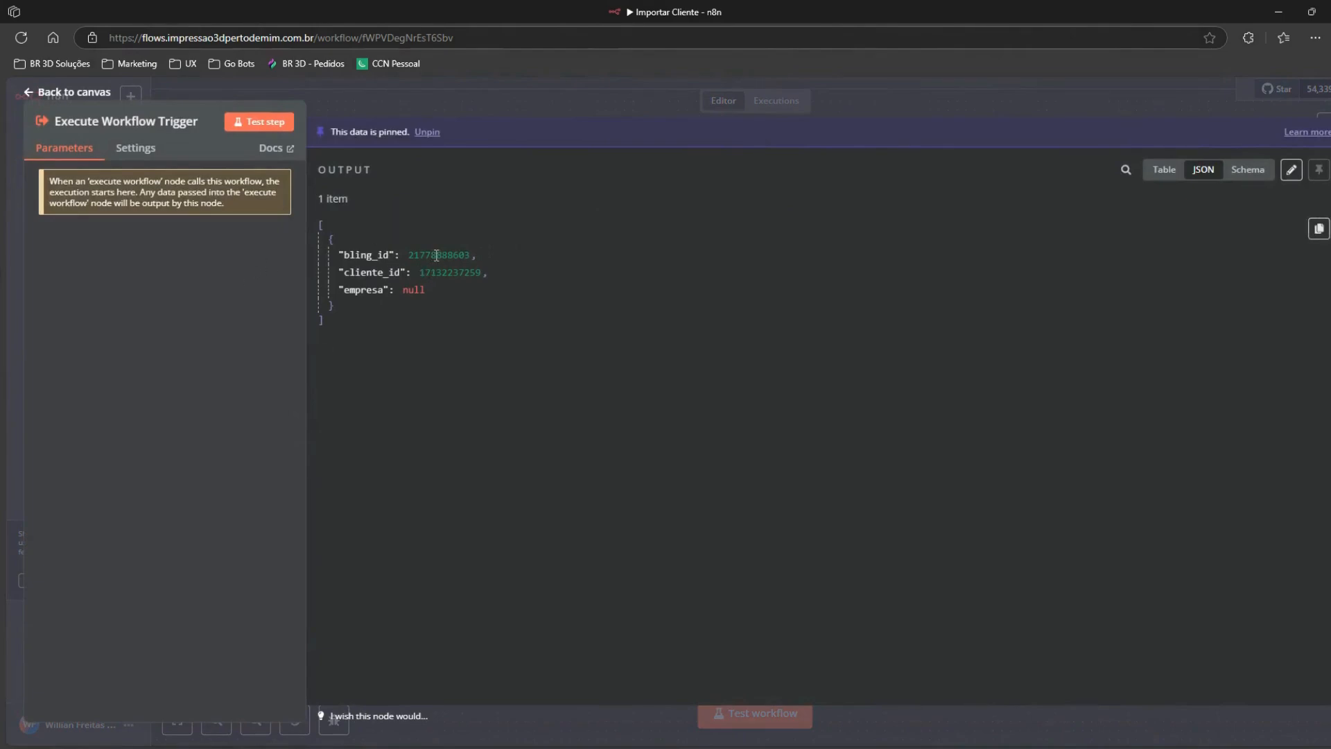
{"action": "double_click", "coordinate": [443, 272]}
{"action": "key", "text": "ctrl+c"}
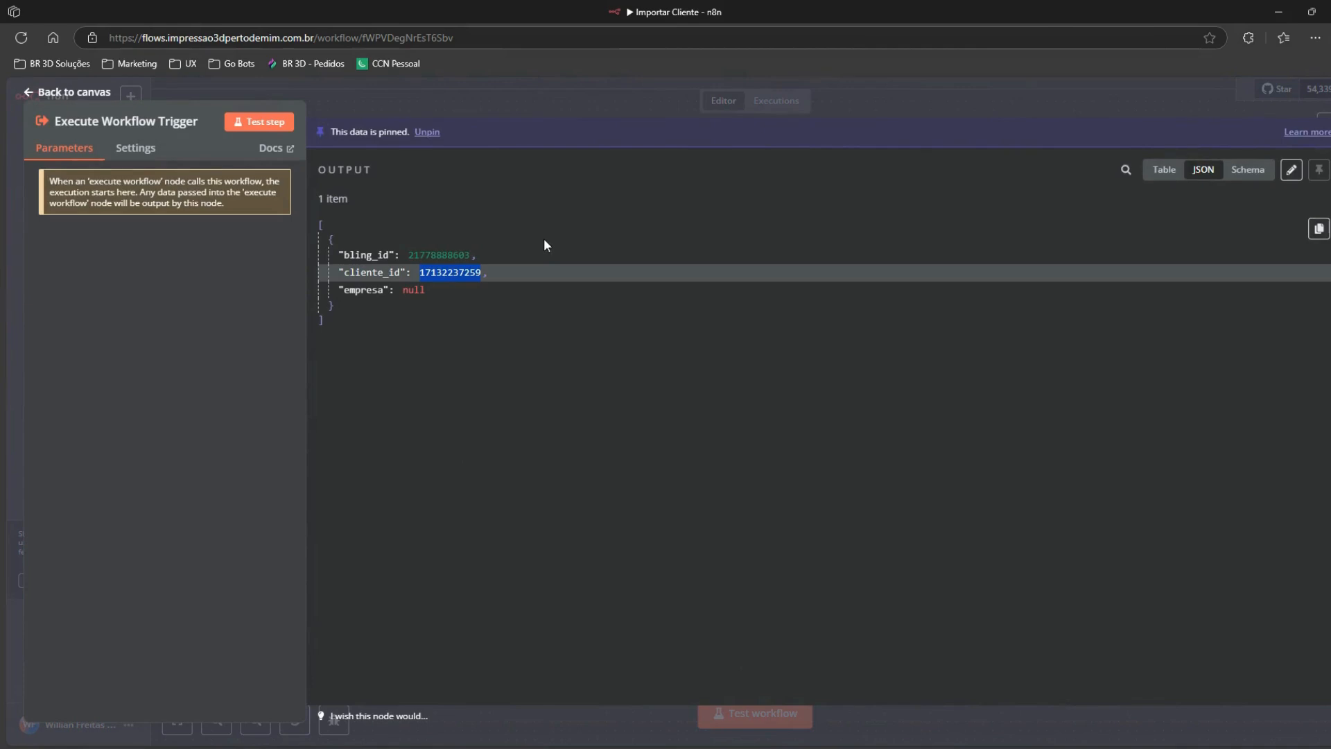
{"action": "left_click", "coordinate": [514, 110]}
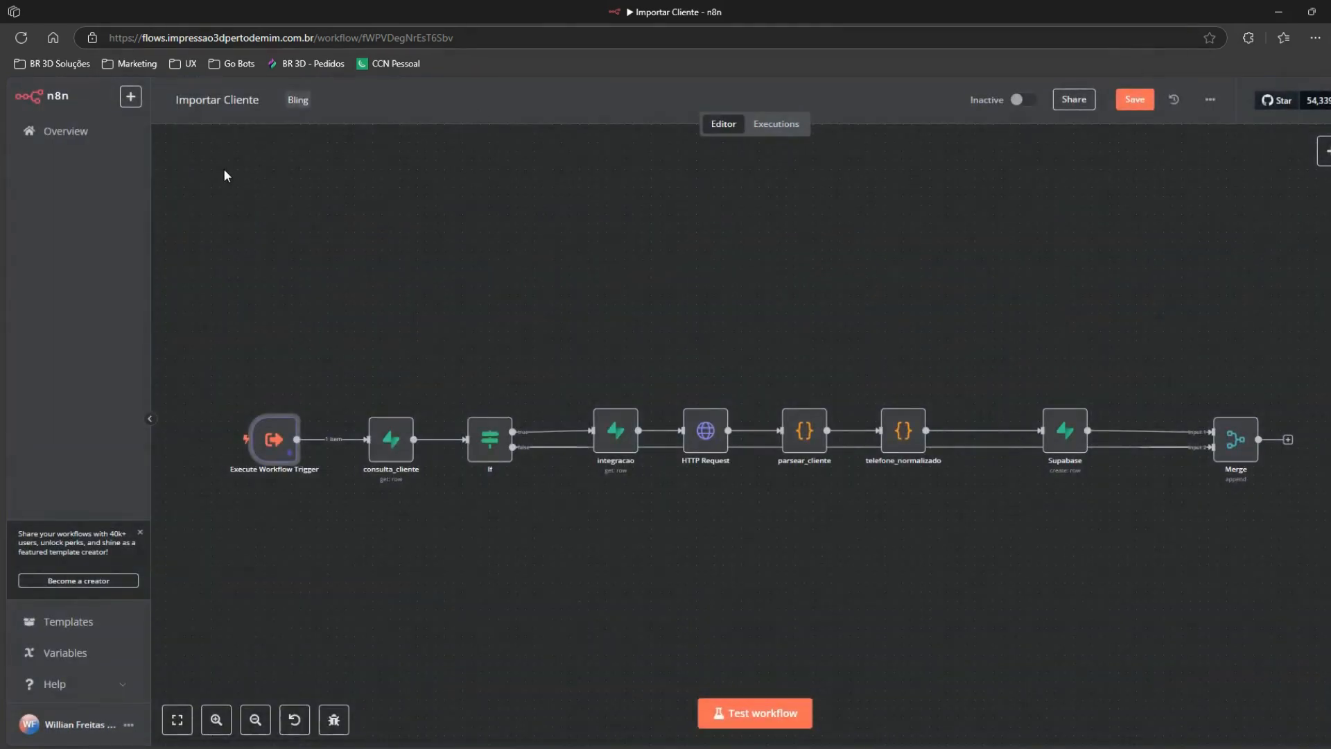
Step: Return to Postman and replace <integer> in the contatos request URL with the copied customer ID
{"action": "mouse_move", "coordinate": [5, 239]}
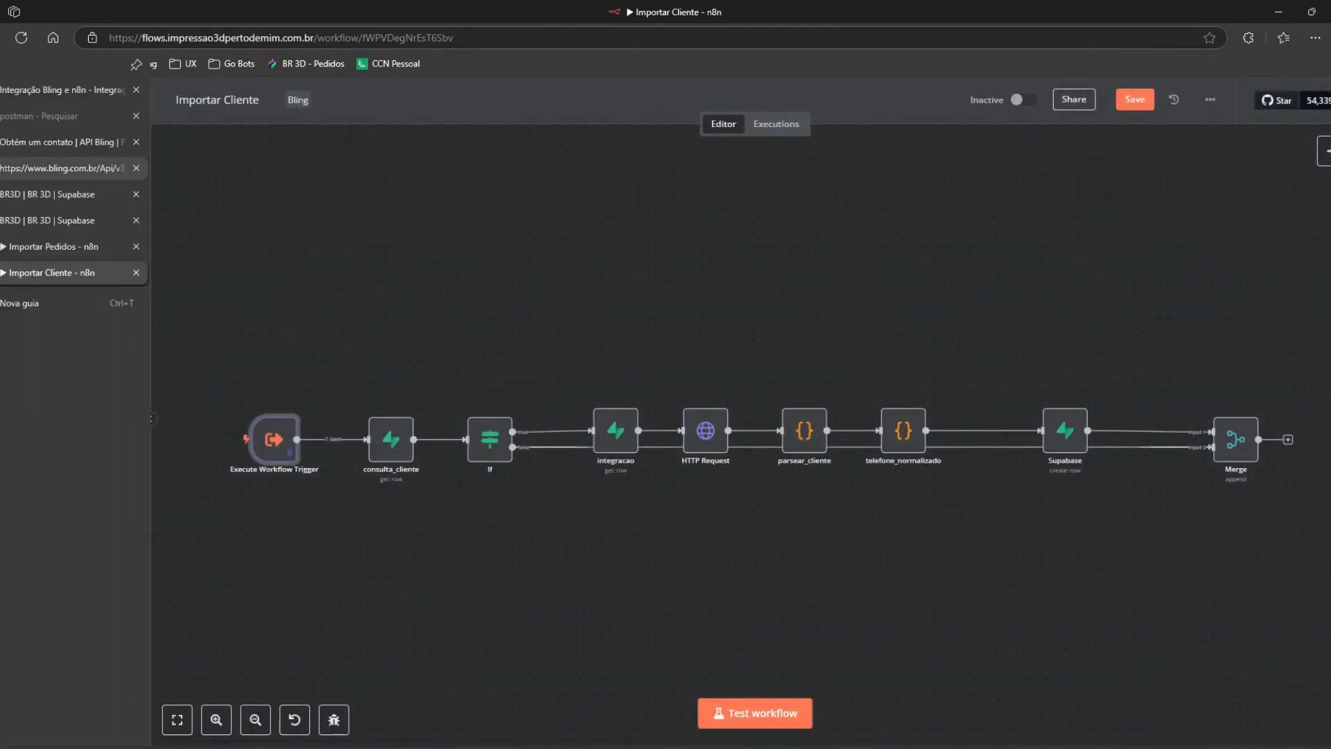
{"action": "left_click", "coordinate": [38, 169]}
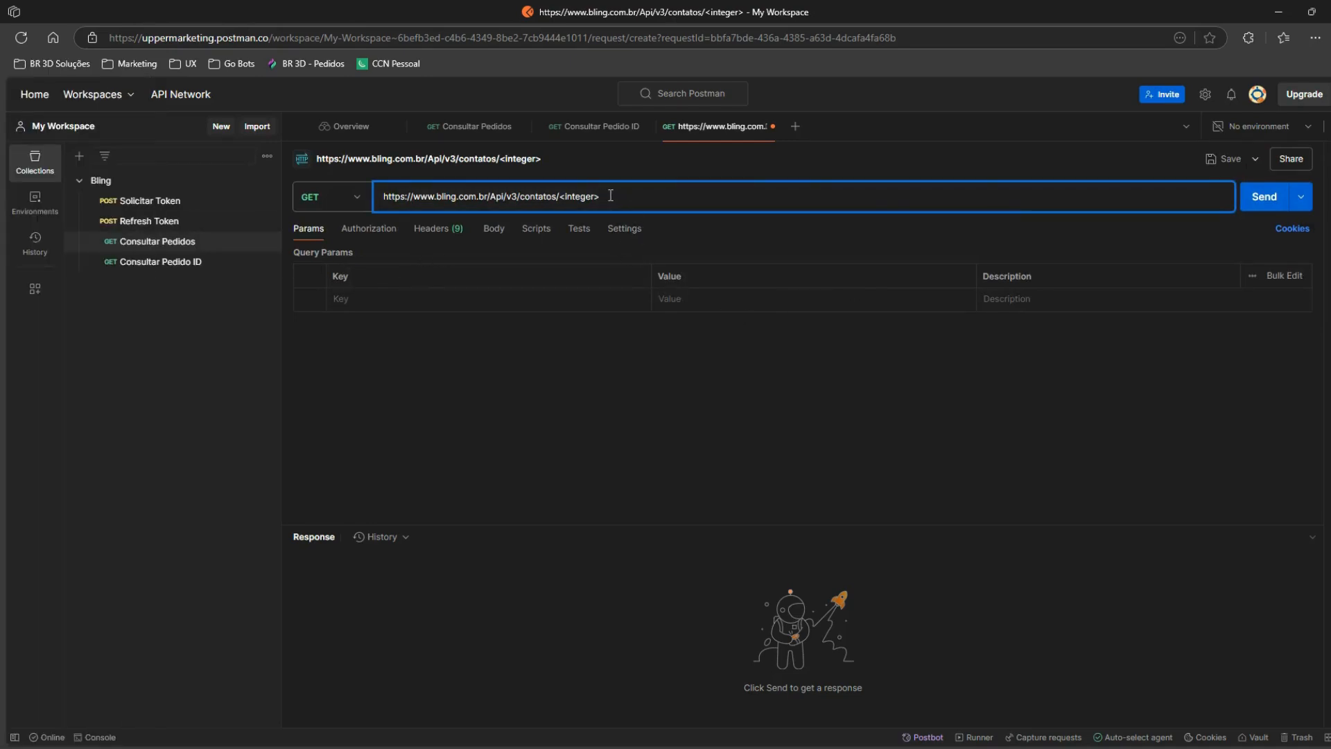
{"action": "left_click_drag", "start_coordinate": [610, 195], "coordinate": [567, 197]}
{"action": "key", "text": "ctrl+v"}
Step: Add an Authorization header with the value Bearer to the contatos request
{"action": "left_click", "coordinate": [433, 229]}
{"action": "left_click", "coordinate": [343, 323]}
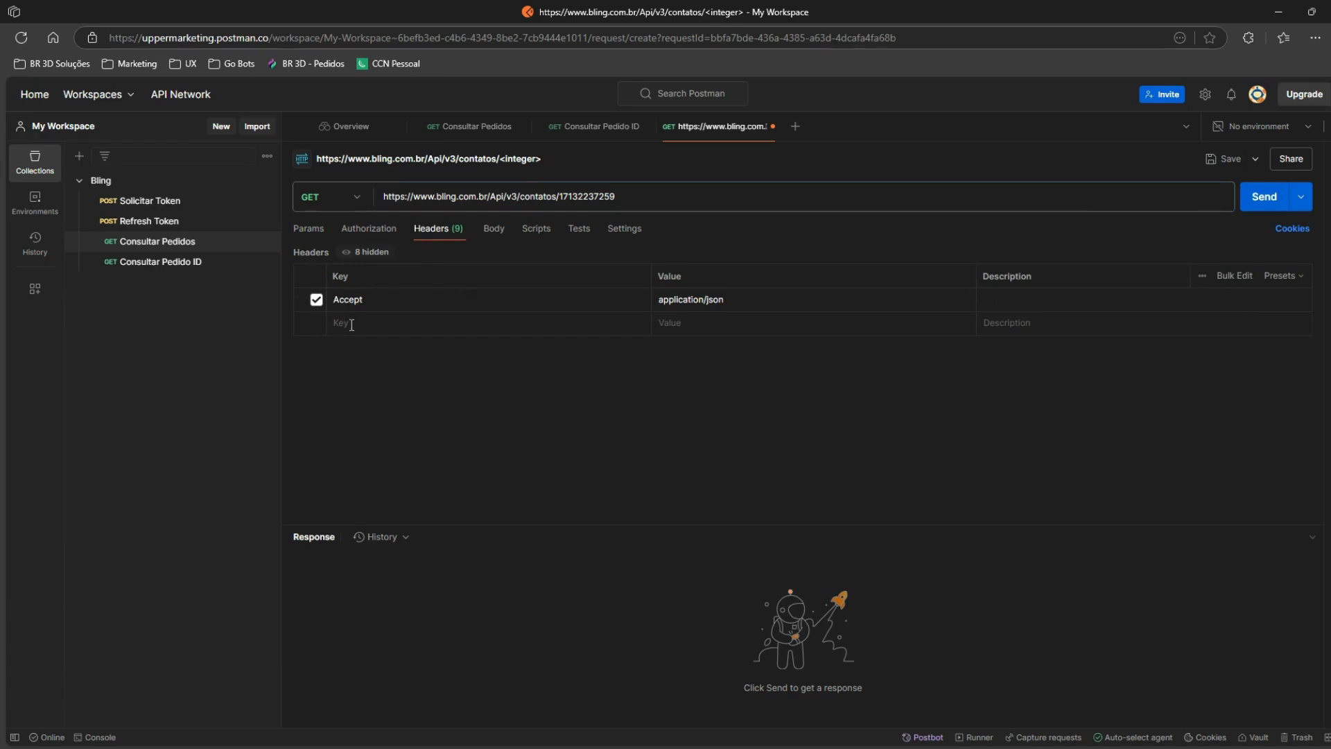
{"action": "type", "text": "Au"}
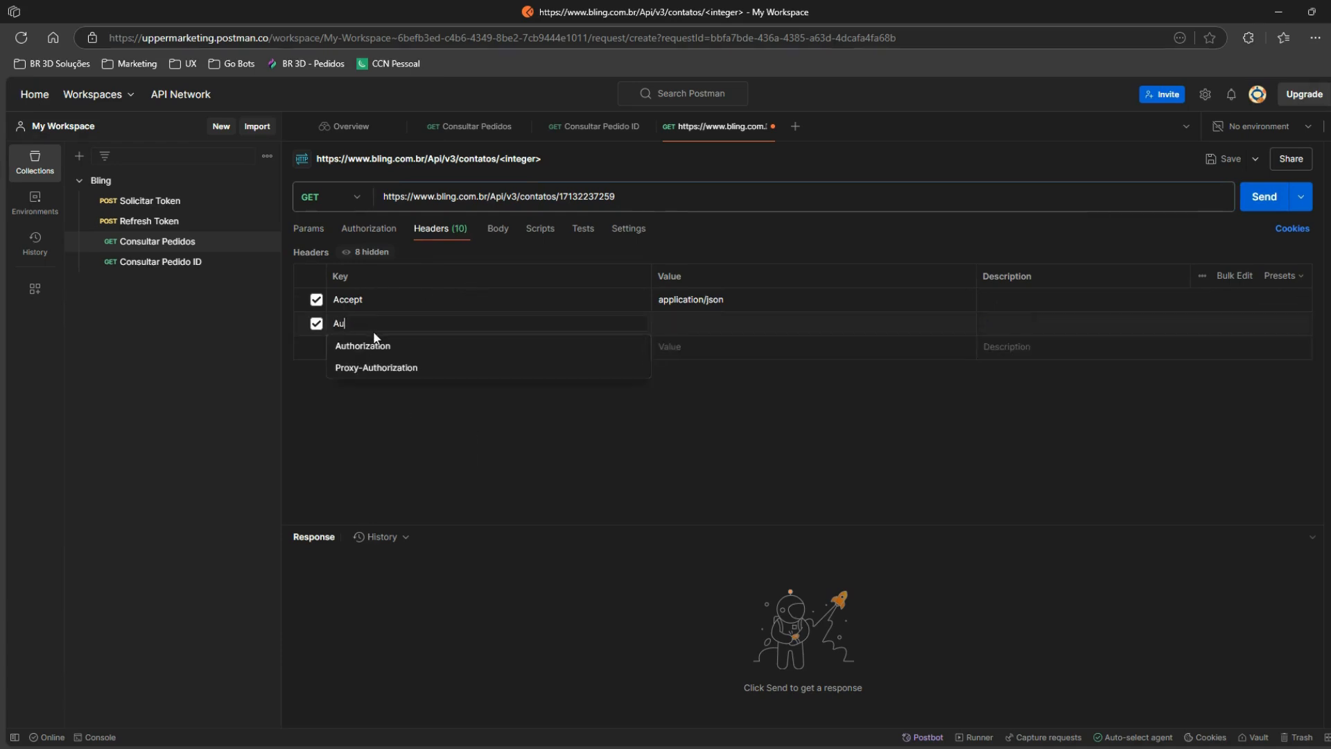
{"action": "key", "text": "Down"}
{"action": "key", "text": "Return"}
{"action": "type", "text": "Bearer"}
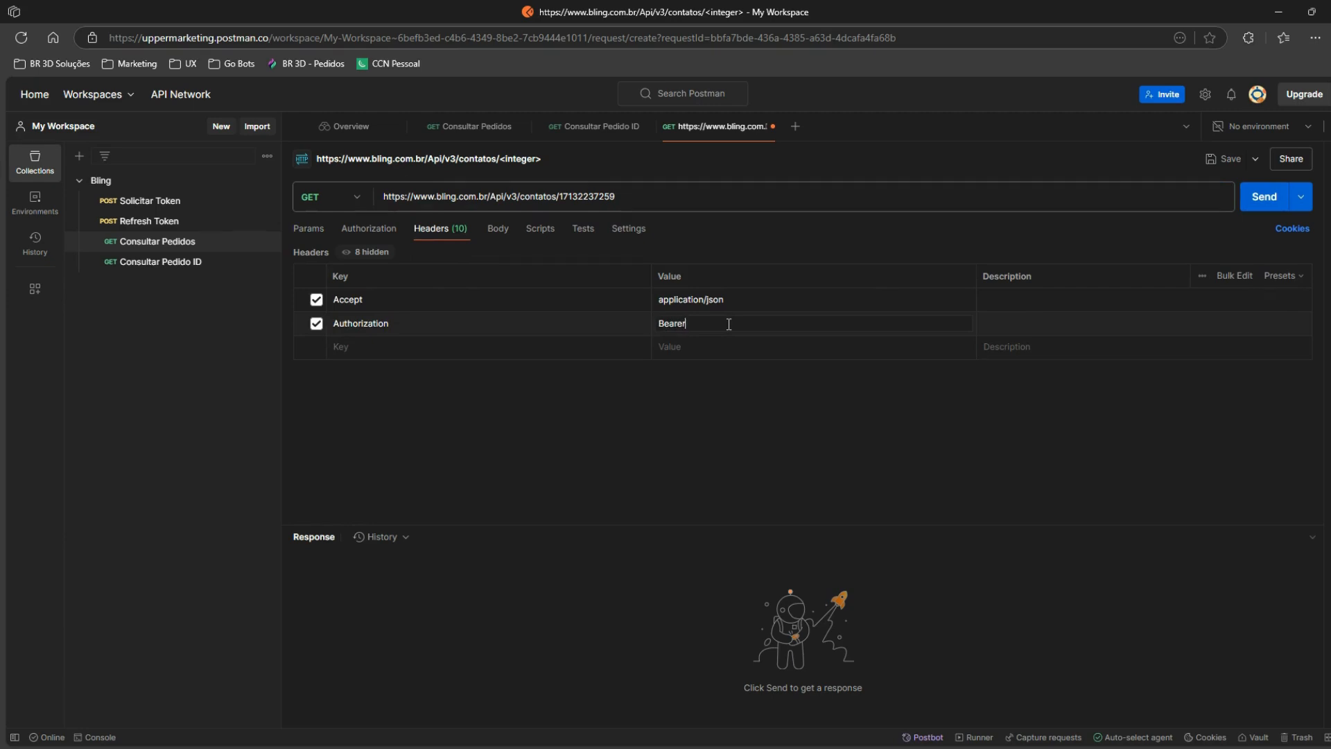
Step: Switch to Supabase and copy the Bling row's token value from the integracoes table
{"action": "left_click", "coordinate": [5, 196]}
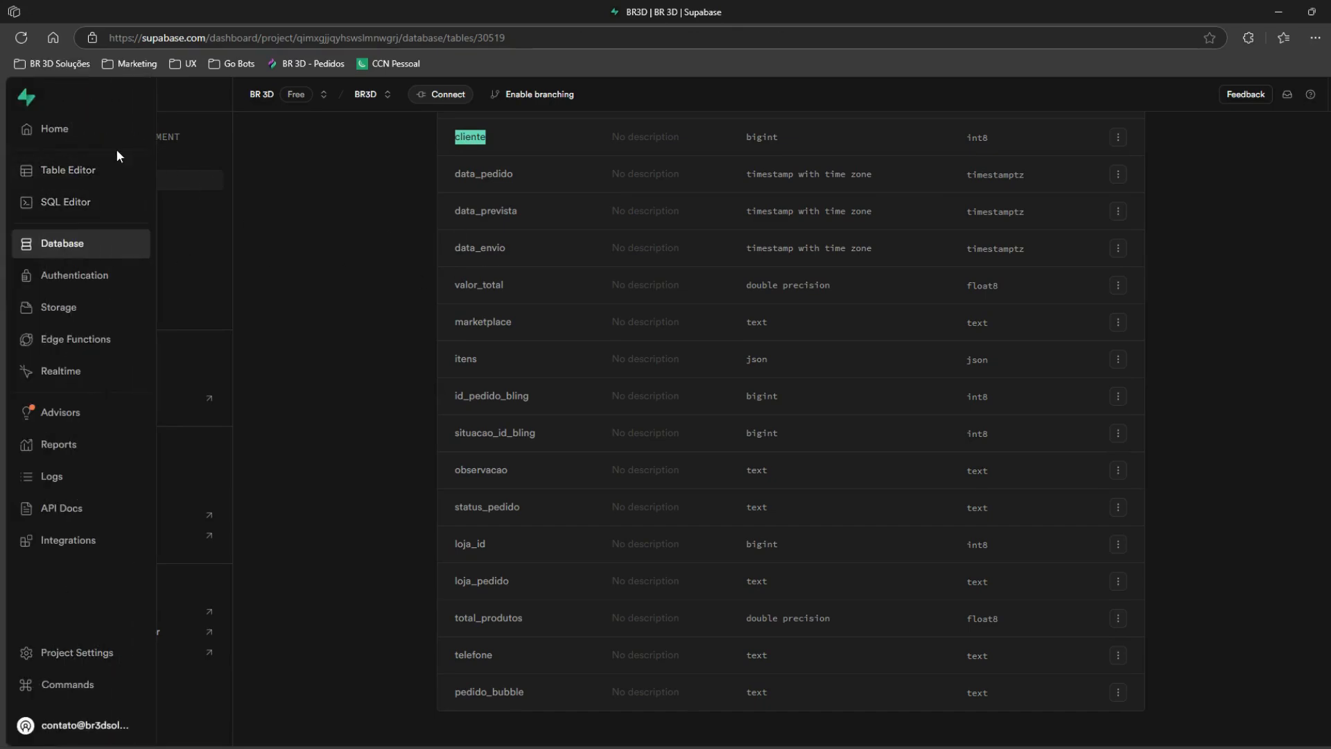
{"action": "left_click", "coordinate": [79, 173]}
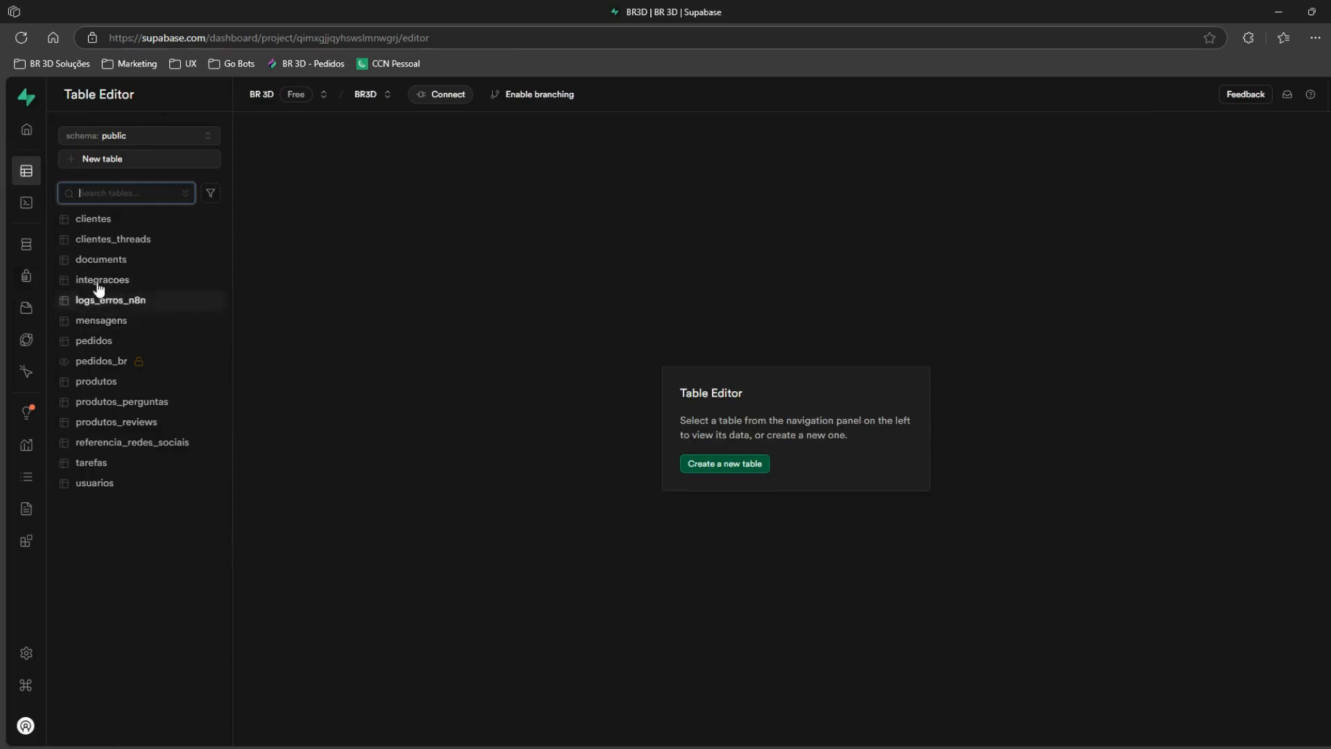
{"action": "left_click", "coordinate": [104, 280]}
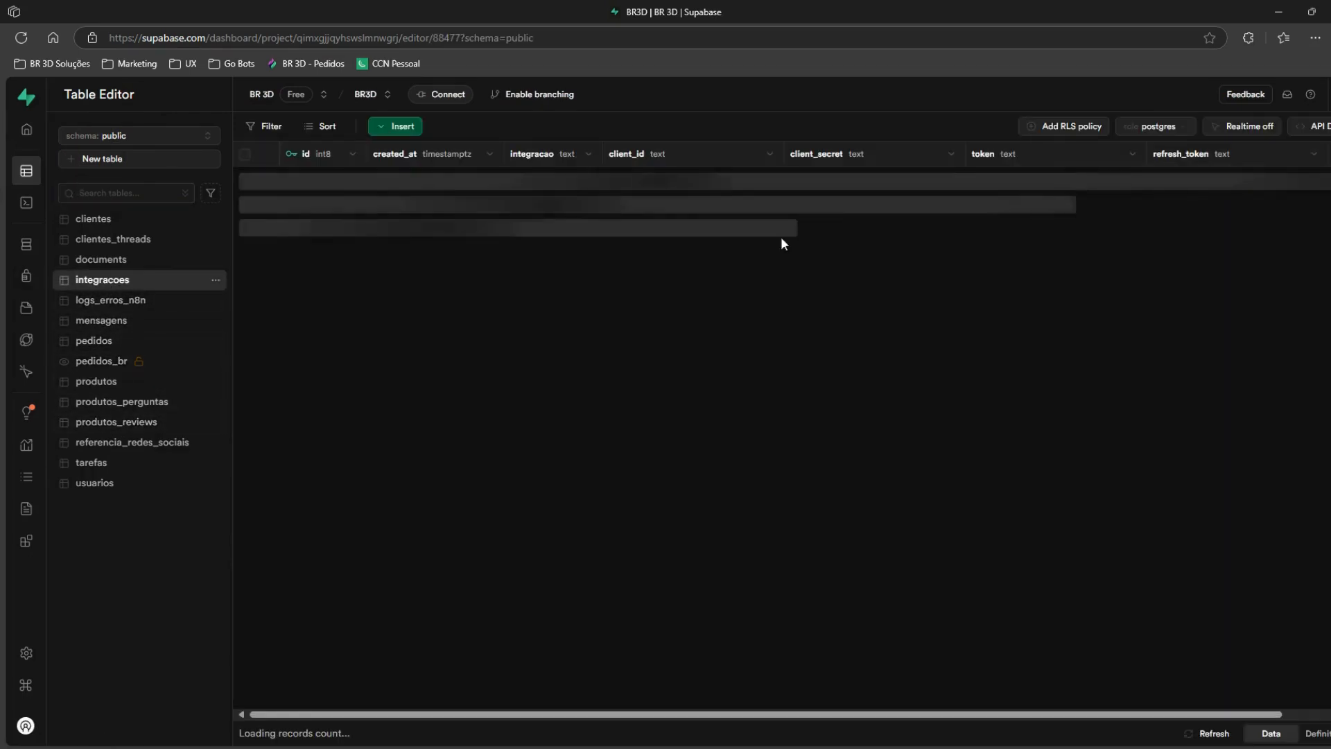
{"action": "right_click", "coordinate": [1043, 177]}
{"action": "left_click", "coordinate": [1068, 195]}
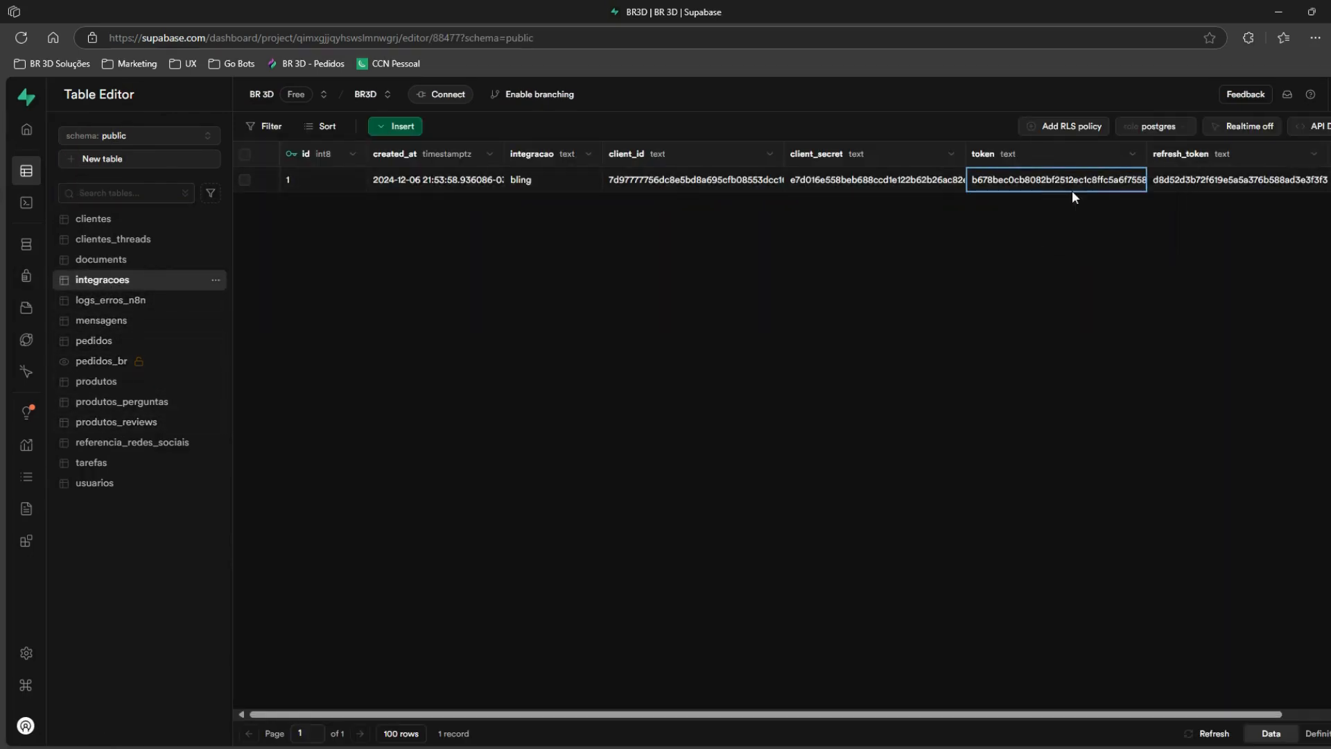
Step: Return to Postman, paste the access token after Bearer in the Authorization header, and send the request
{"action": "left_click", "coordinate": [3, 172]}
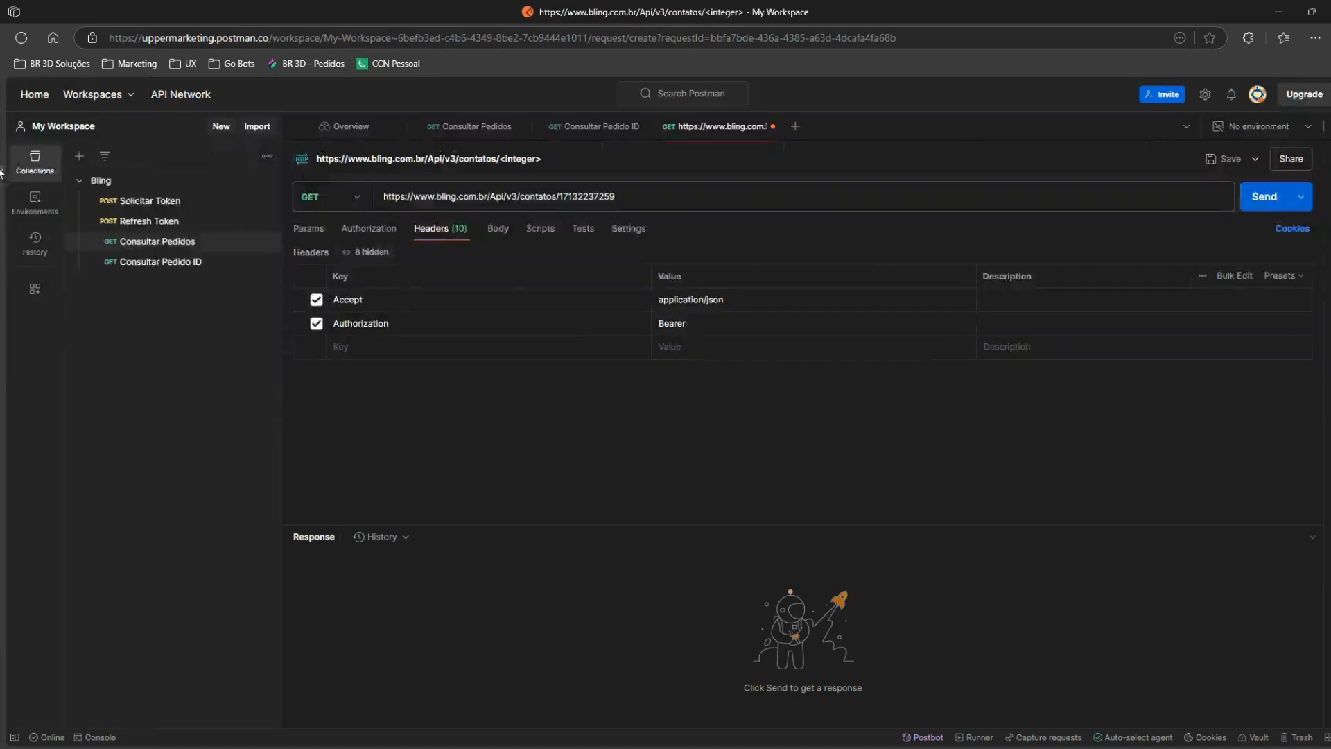
{"action": "left_click", "coordinate": [714, 322]}
{"action": "key", "text": "ctrl+v"}
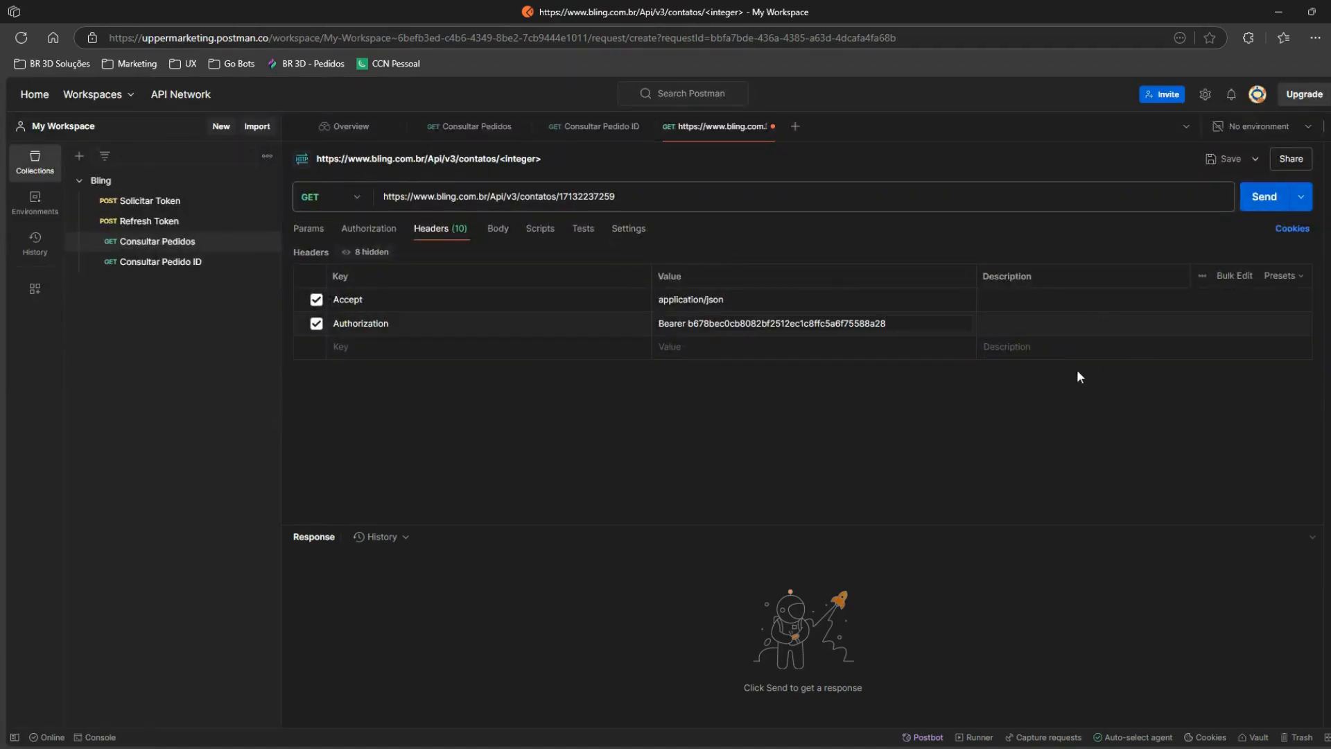
{"action": "left_click", "coordinate": [1267, 196]}
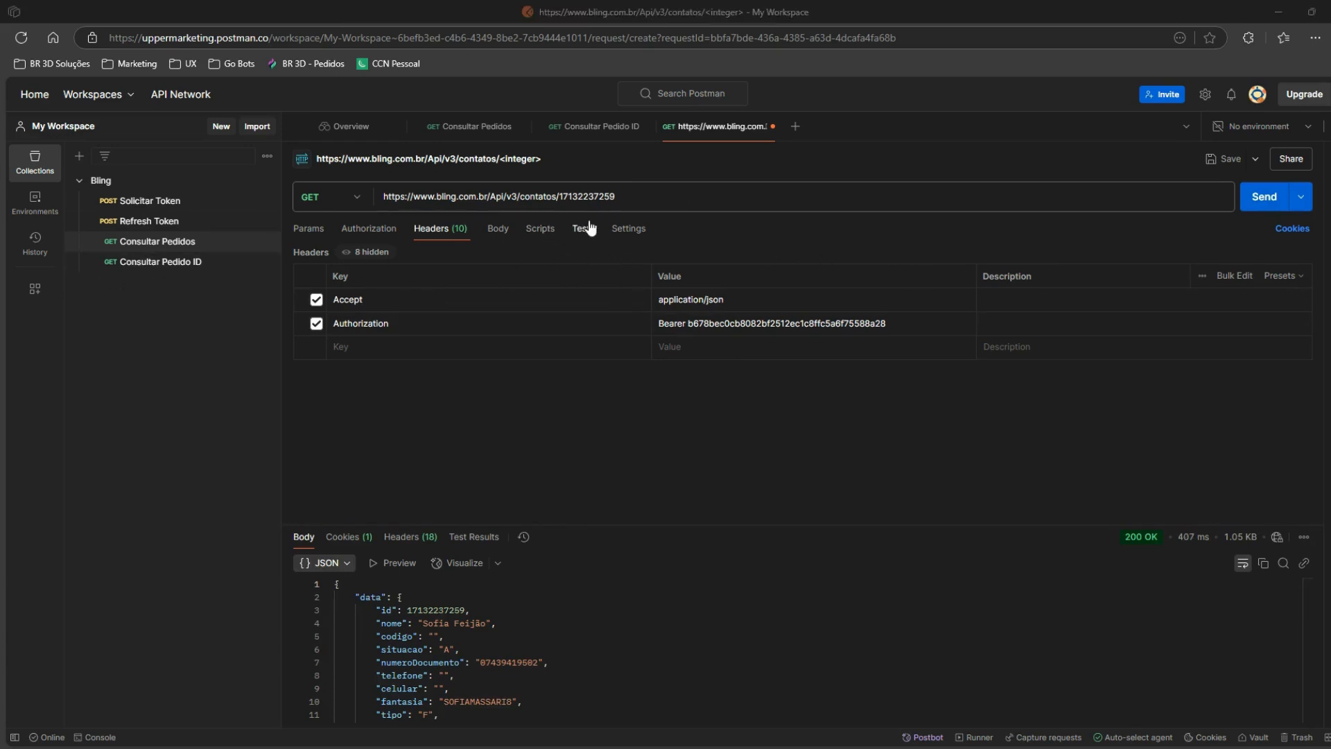
Step: Replace the contact ID in the URL with another contact's ID, send the request, and examine the response down to the email field
{"action": "double_click", "coordinate": [590, 198]}
{"action": "key", "text": "ctrl+v"}
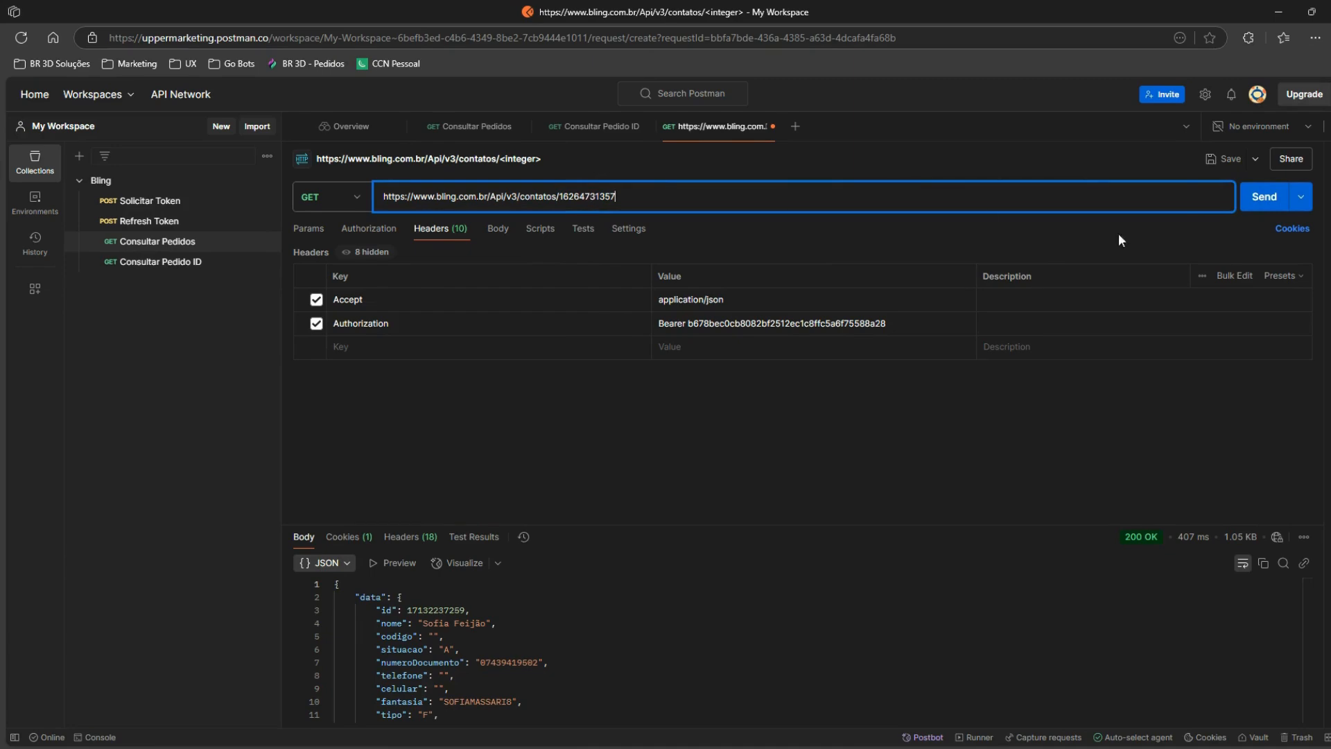
{"action": "left_click", "coordinate": [1260, 199]}
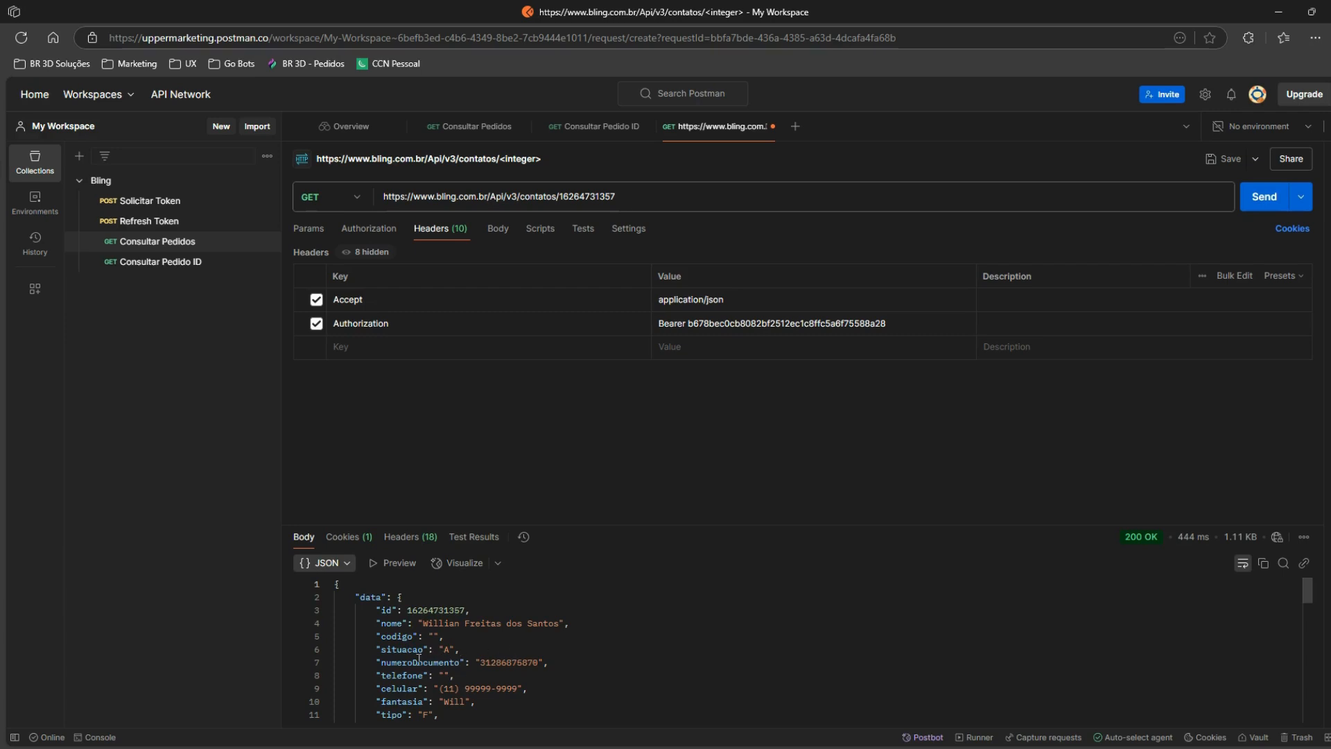
{"action": "scroll", "coordinate": [418, 658], "scroll_direction": "down", "scroll_amount": 1}
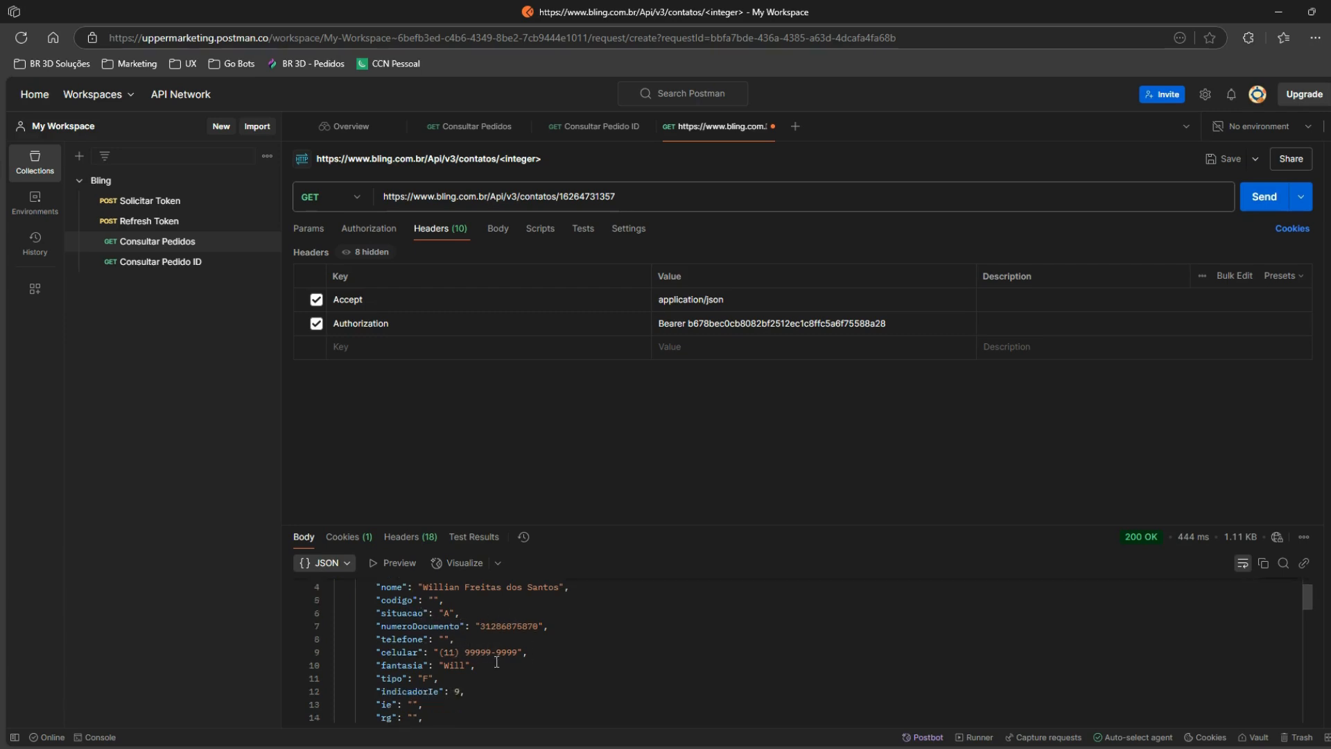
{"action": "scroll", "coordinate": [494, 659], "scroll_direction": "down", "scroll_amount": 1}
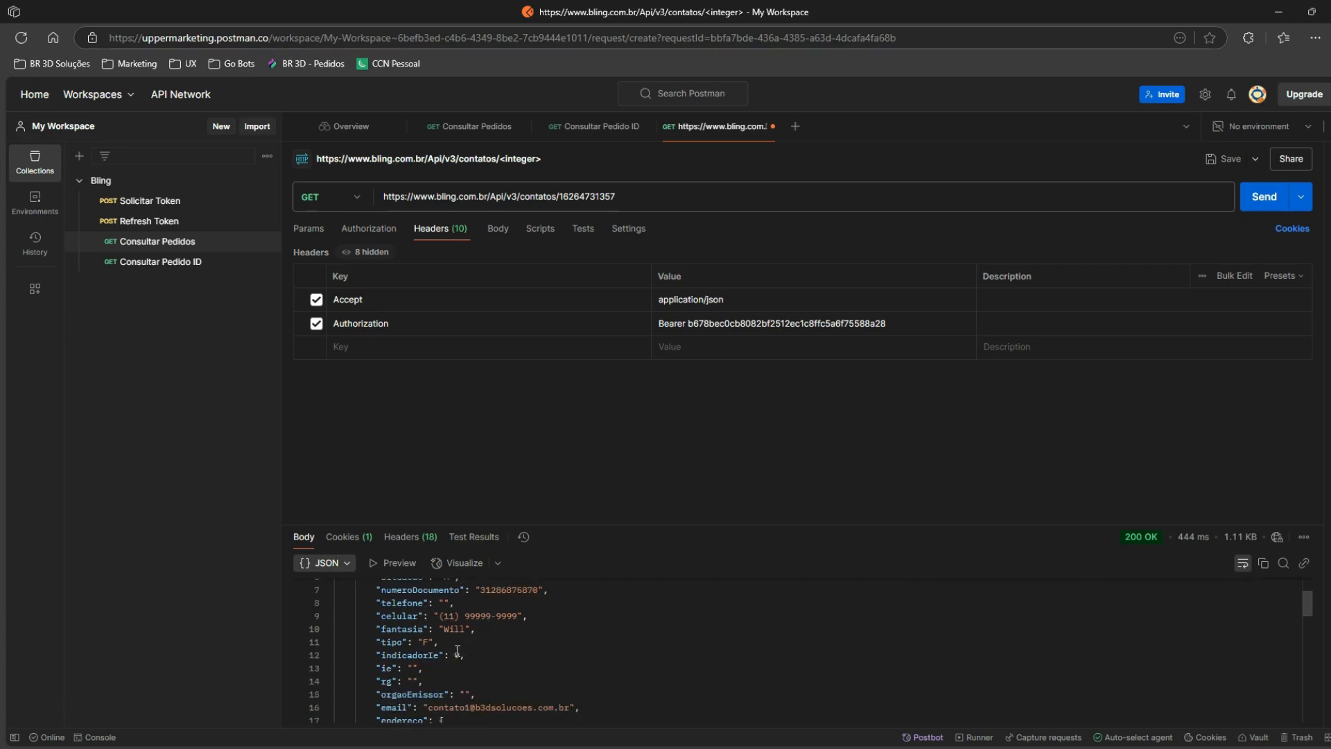
{"action": "scroll", "coordinate": [460, 667], "scroll_direction": "down", "scroll_amount": 1}
{"action": "left_click_drag", "start_coordinate": [428, 671], "coordinate": [491, 671]}
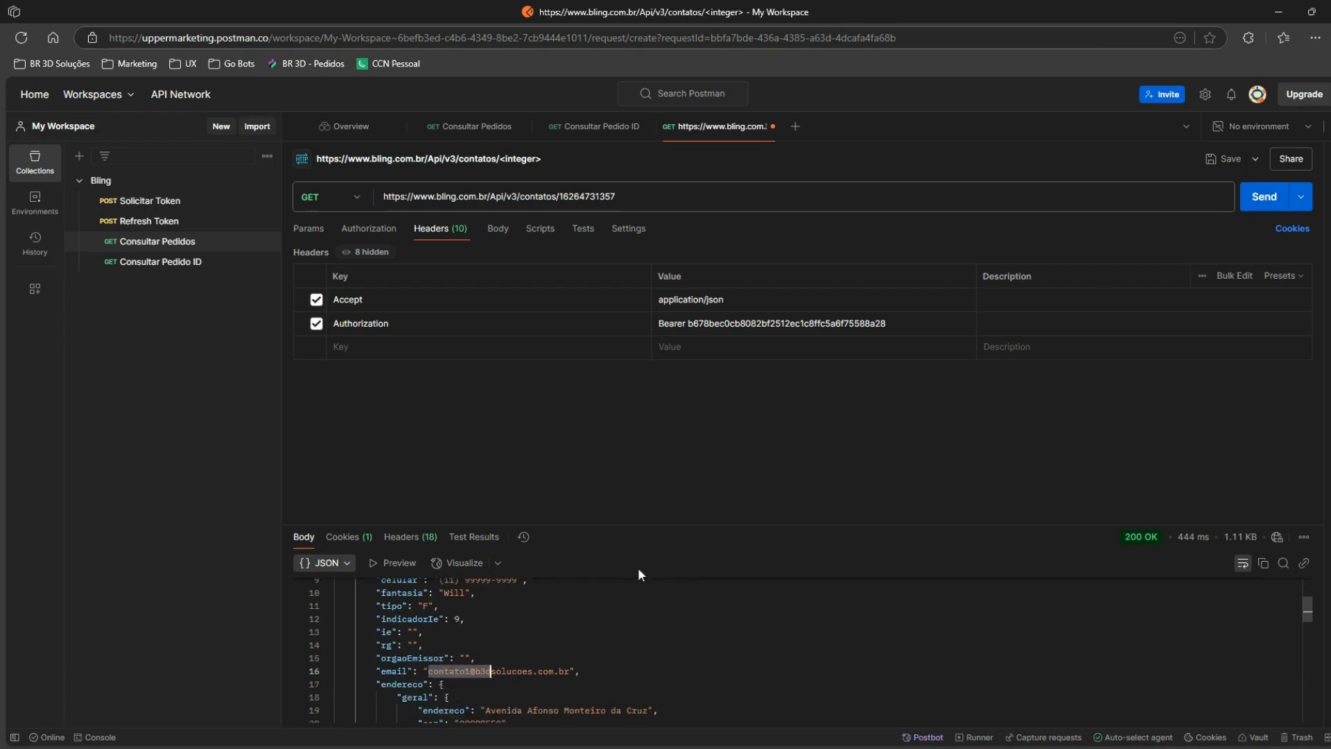
Step: Examine the contact response body from the e-mail and address fields through to the contact type entries
{"action": "scroll", "coordinate": [551, 643], "scroll_direction": "down", "scroll_amount": 2}
{"action": "scroll", "coordinate": [477, 644], "scroll_direction": "down", "scroll_amount": 1}
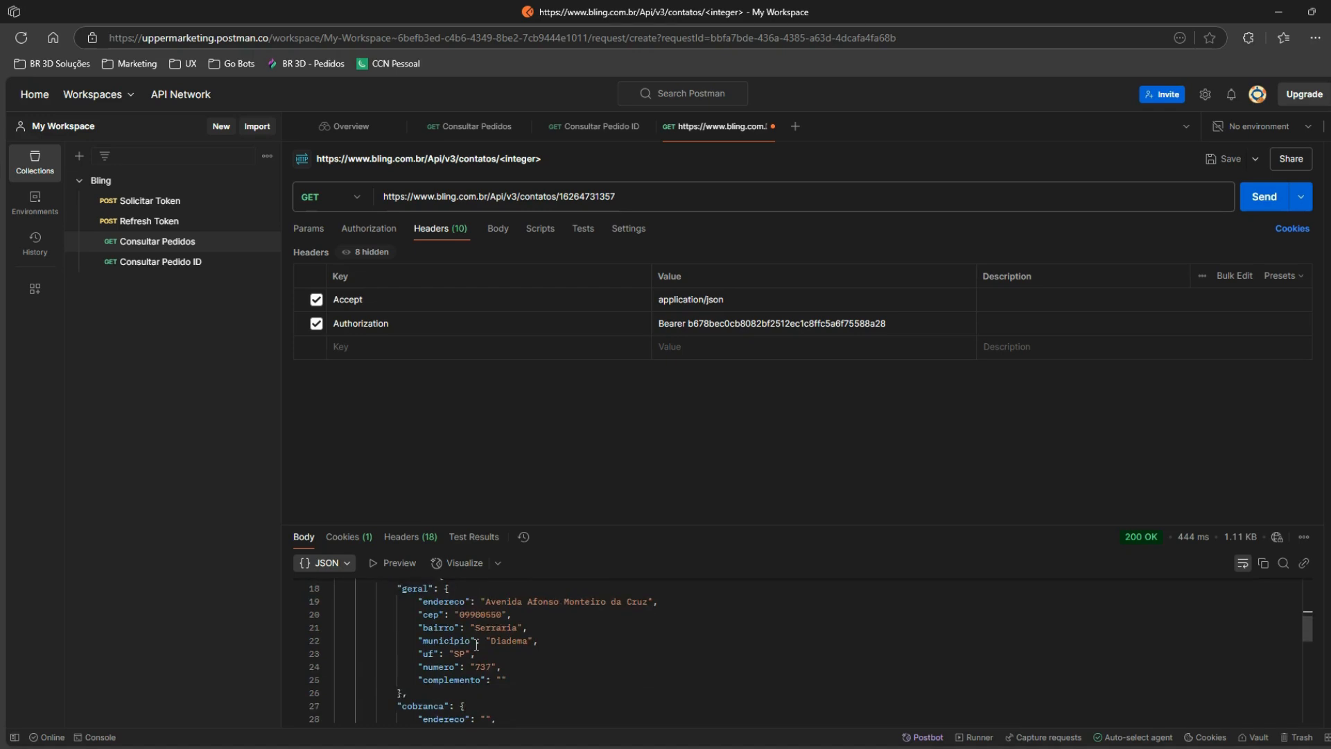
{"action": "scroll", "coordinate": [515, 593], "scroll_direction": "down", "scroll_amount": 9}
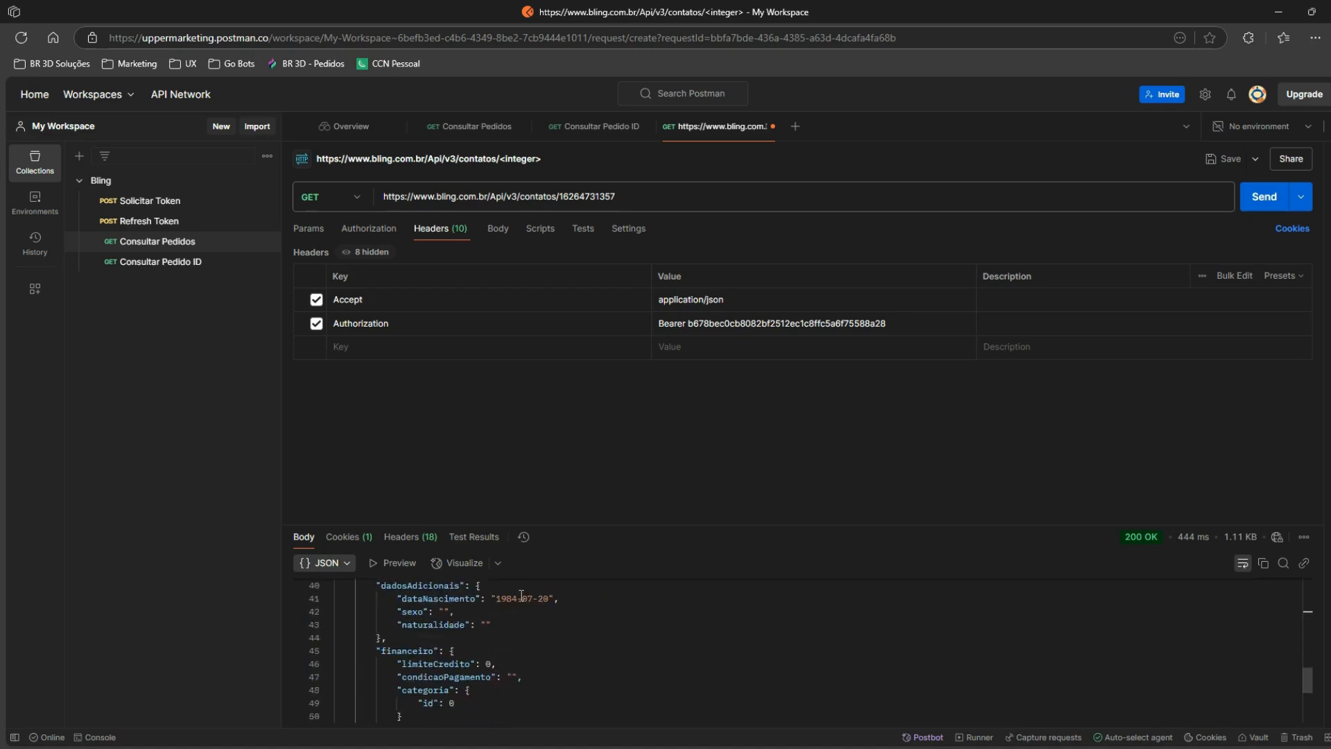
{"action": "scroll", "coordinate": [524, 596], "scroll_direction": "down", "scroll_amount": 2}
{"action": "scroll", "coordinate": [430, 650], "scroll_direction": "down", "scroll_amount": 1}
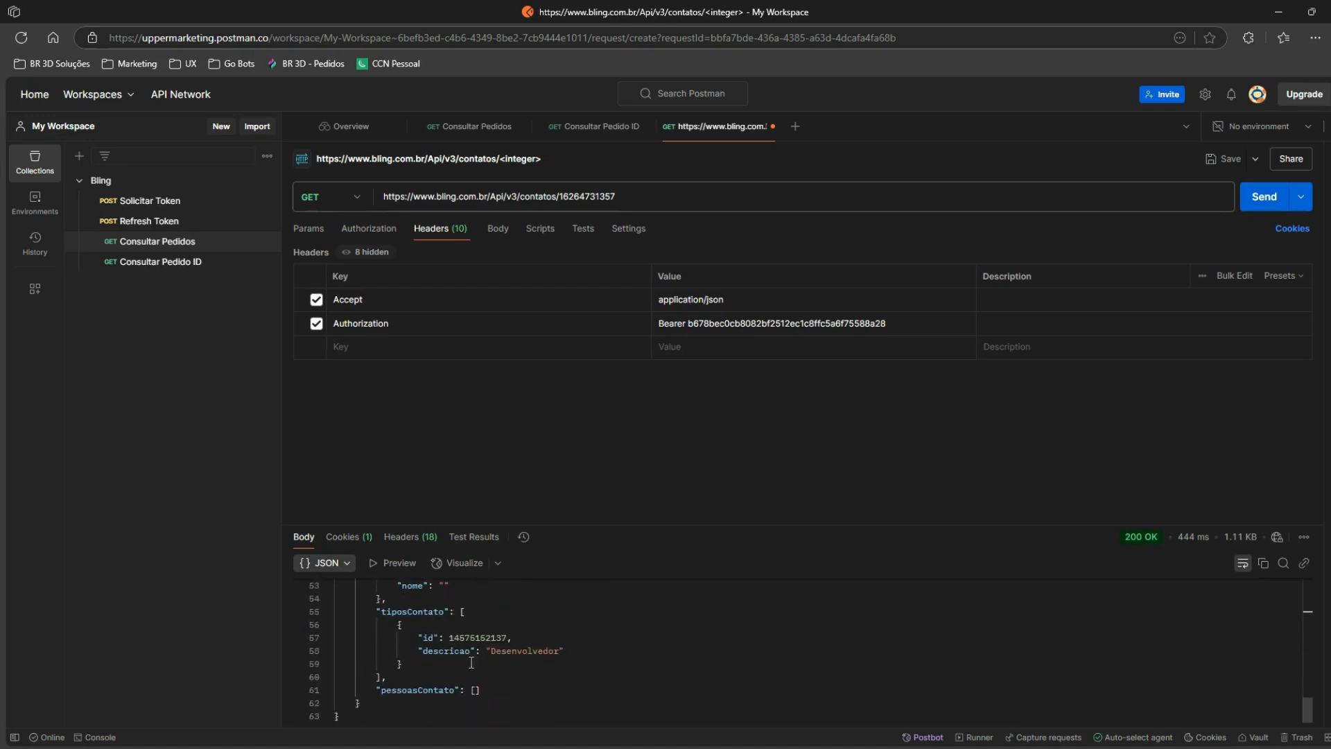
{"action": "scroll", "coordinate": [554, 661], "scroll_direction": "up", "scroll_amount": 17}
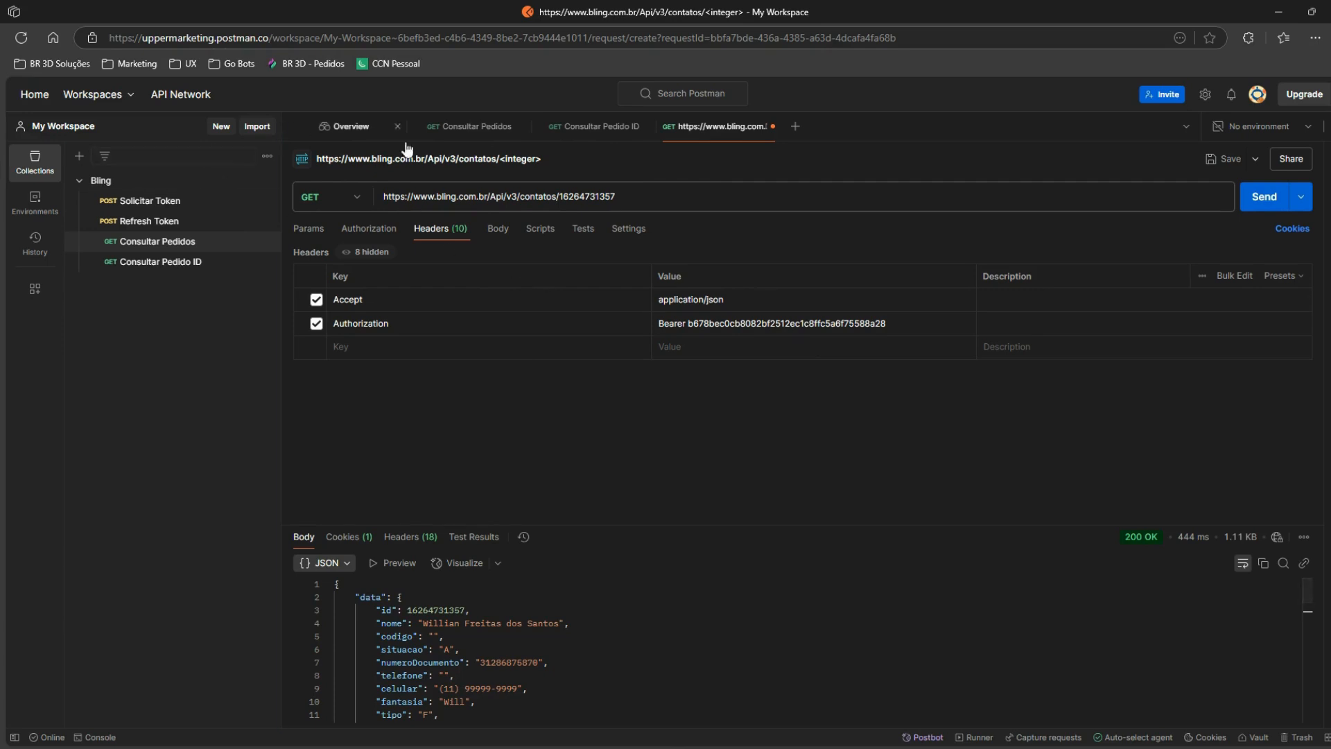
Step: Save the contact request in the Bling collection under the name Consultar Contato ID
{"action": "left_click", "coordinate": [1224, 158]}
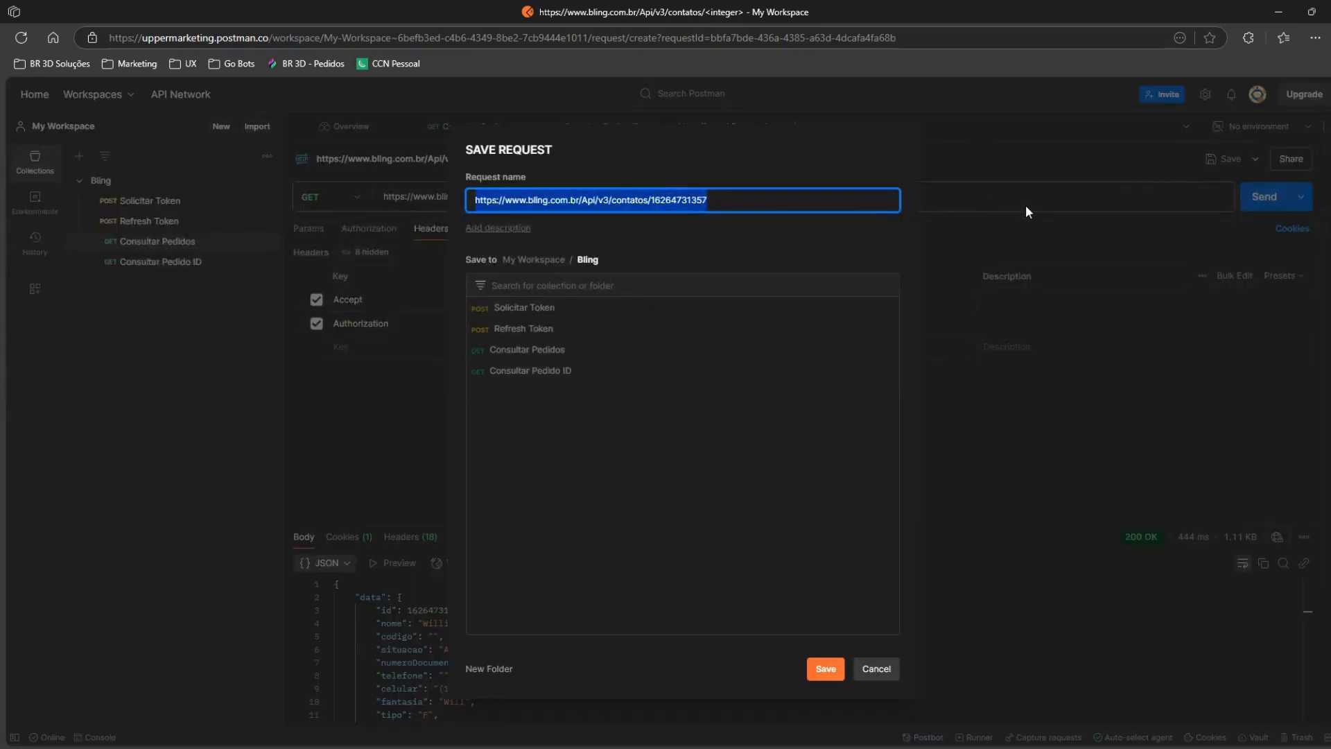
{"action": "type", "text": "Consultar "}
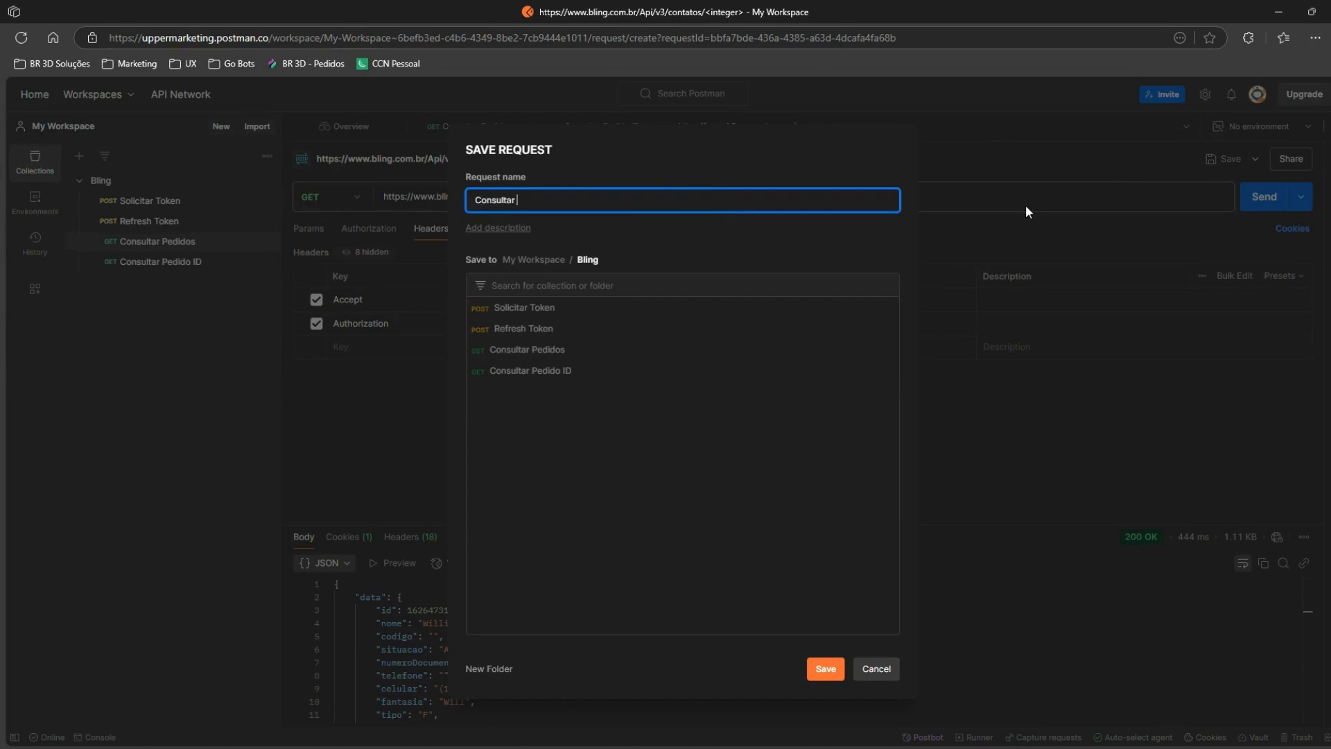
{"action": "type", "text": "Contato ID"}
{"action": "key", "text": "Return"}
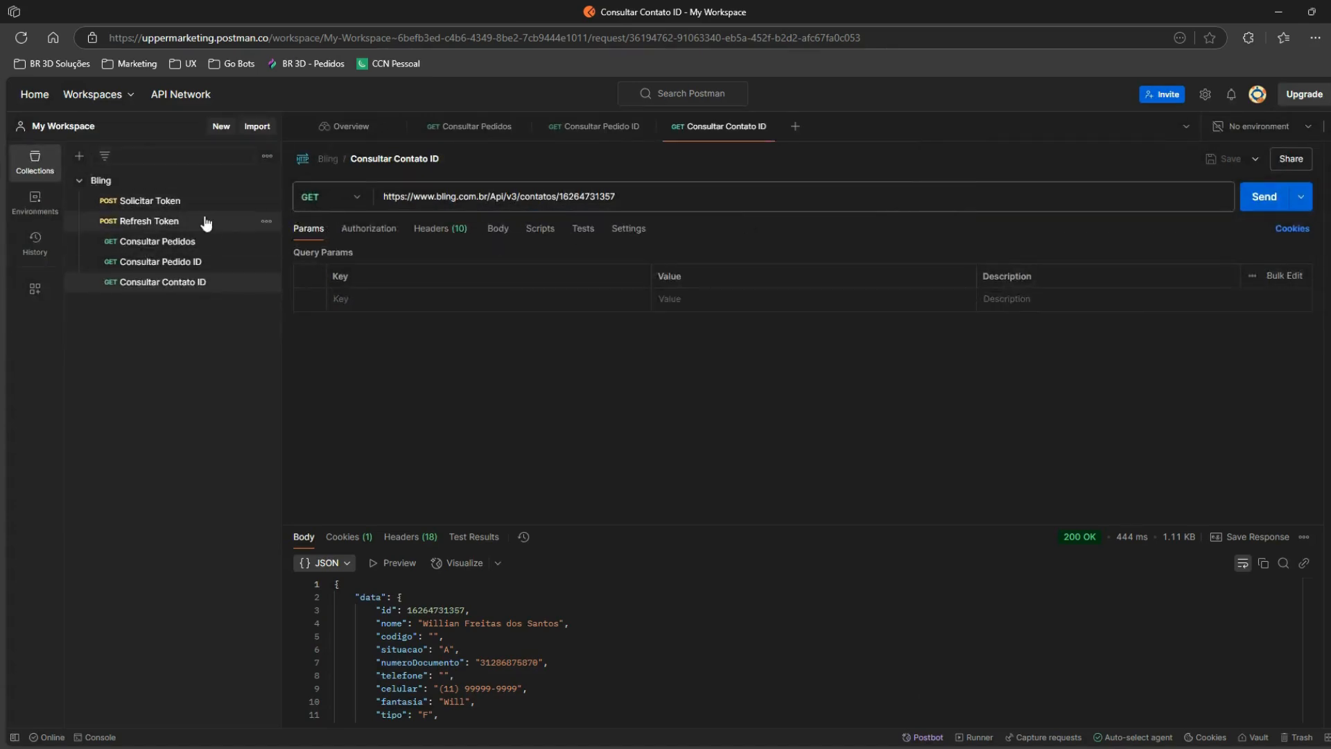
Step: Copy the request's cURL code snippet and switch to the Importar Cliente workflow in n8n
{"action": "left_click", "coordinate": [1330, 228]}
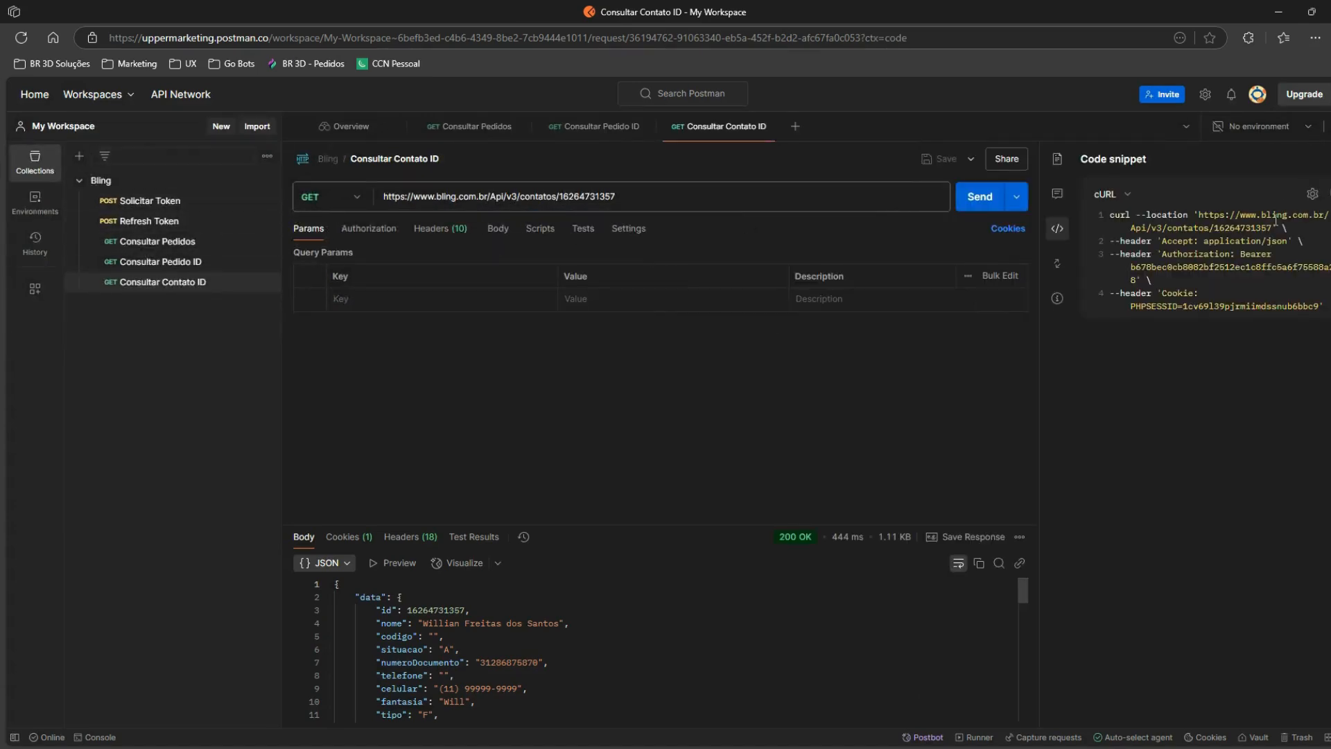
{"action": "left_click", "coordinate": [1330, 195]}
{"action": "mouse_move", "coordinate": [2, 194]}
{"action": "left_click", "coordinate": [25, 272]}
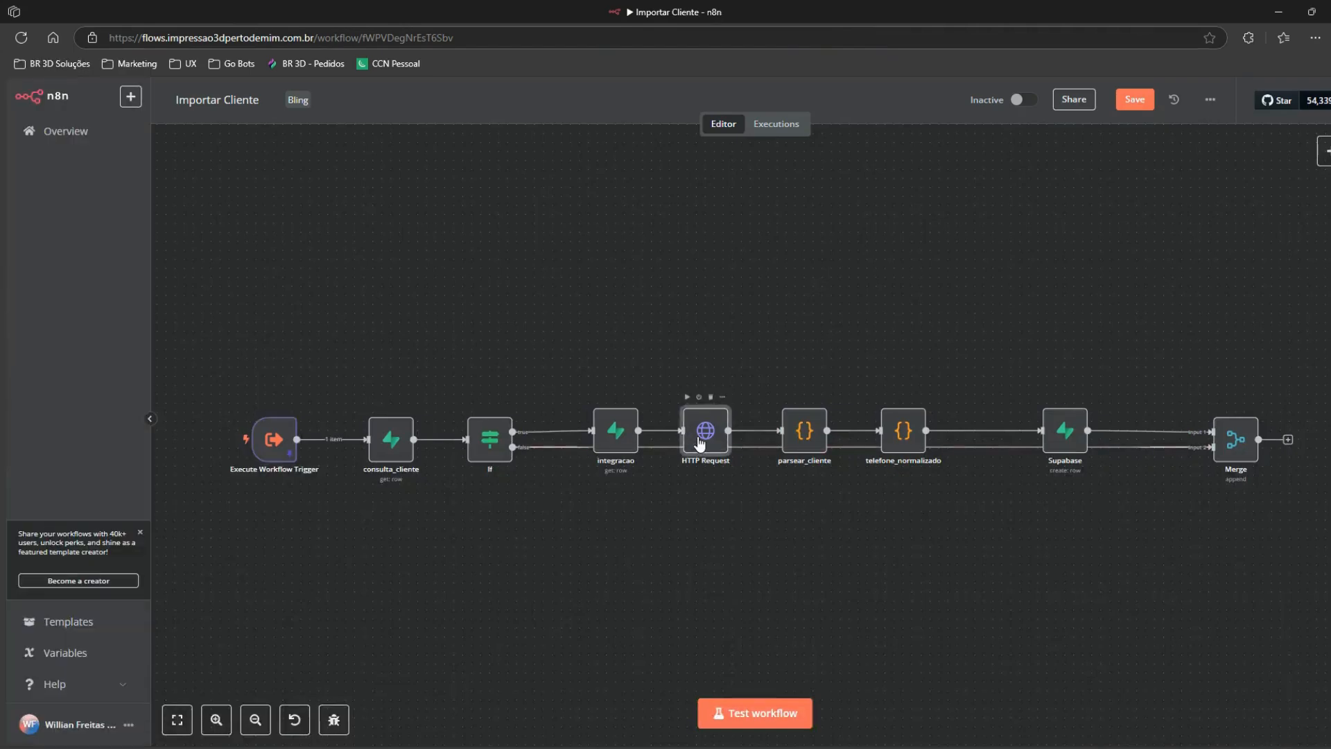
Step: Import the copied cURL command, including its authorization token, into the HTTP Request node
{"action": "double_click", "coordinate": [699, 442]}
{"action": "scroll", "coordinate": [705, 559], "scroll_direction": "down", "scroll_amount": 4}
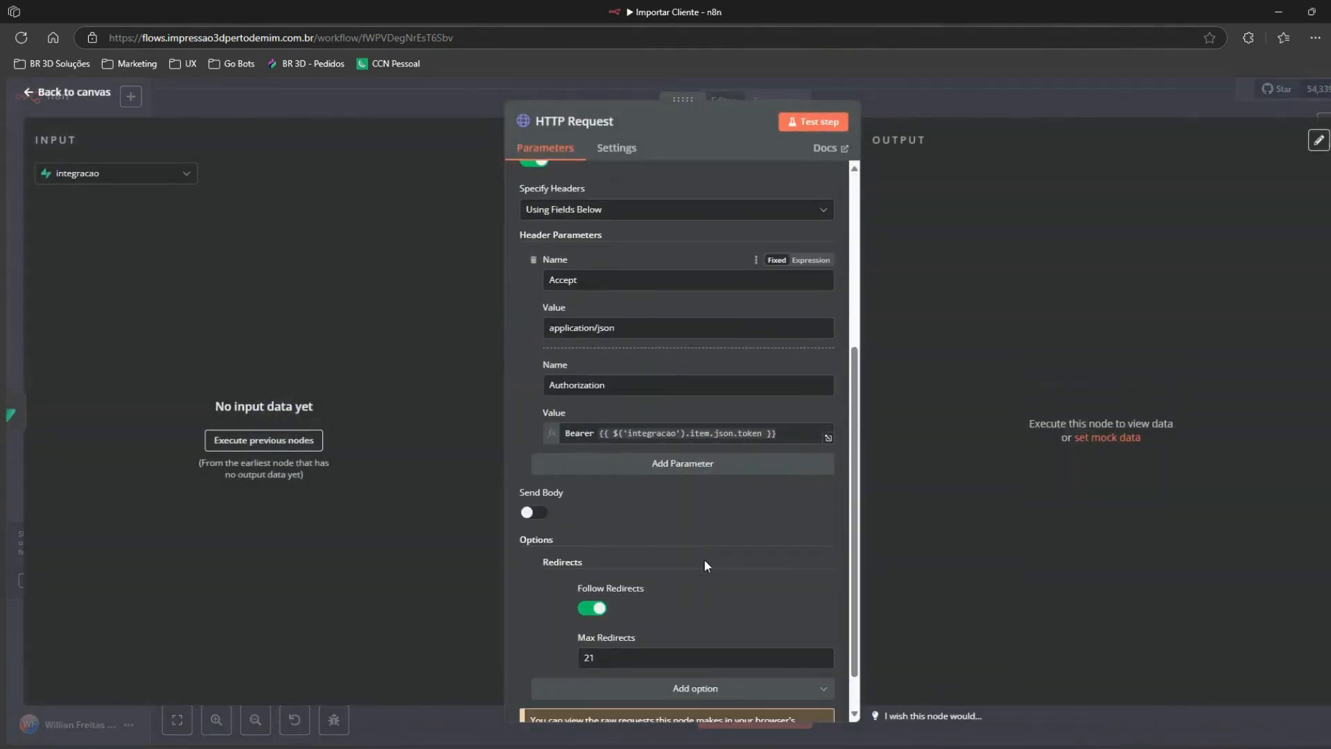
{"action": "scroll", "coordinate": [705, 559], "scroll_direction": "up", "scroll_amount": 5}
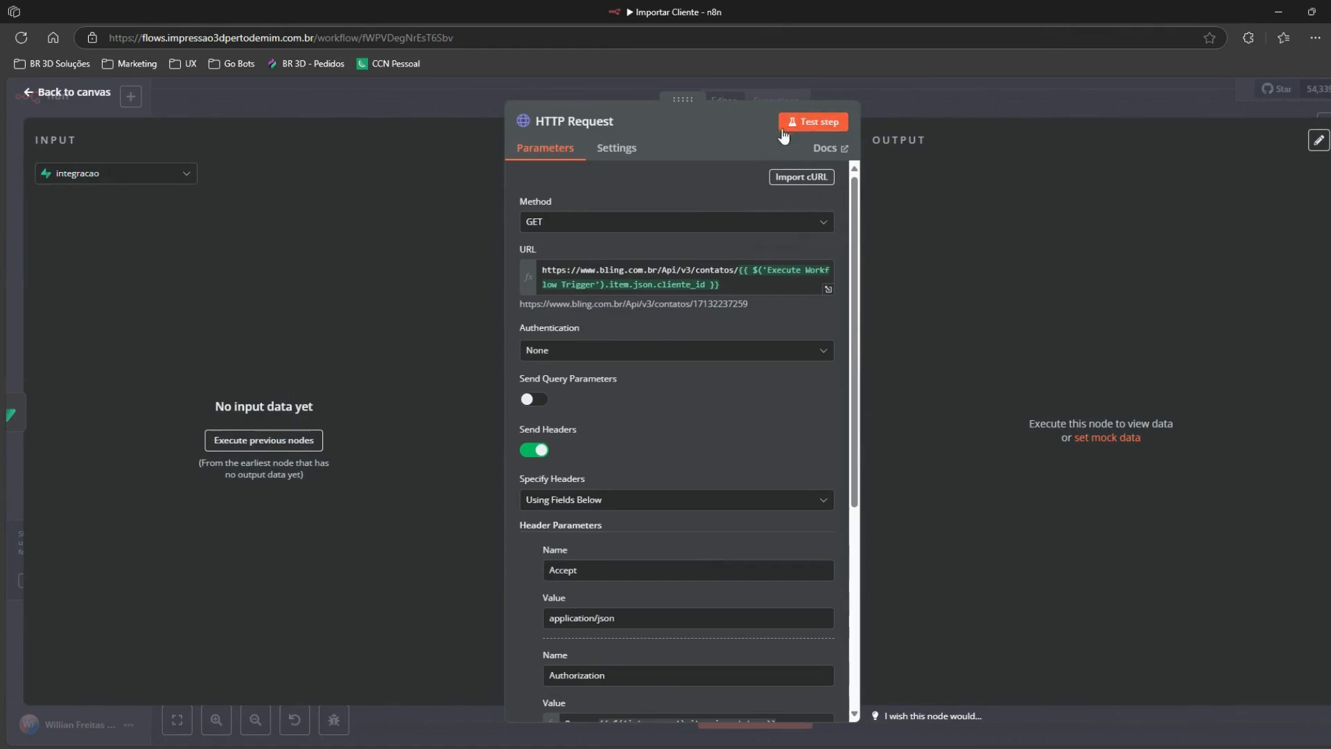
{"action": "left_click", "coordinate": [822, 177]}
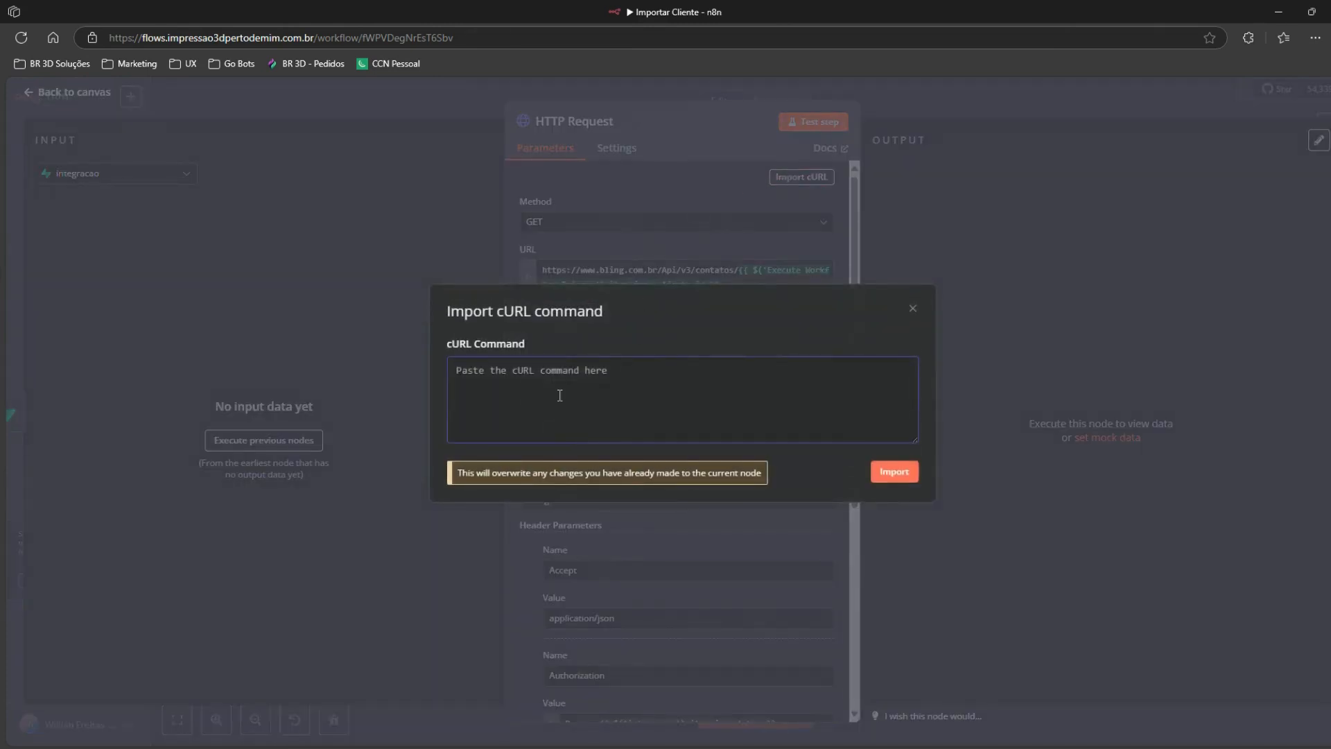
{"action": "key", "text": "ctrl+v"}
{"action": "left_click", "coordinate": [894, 473]}
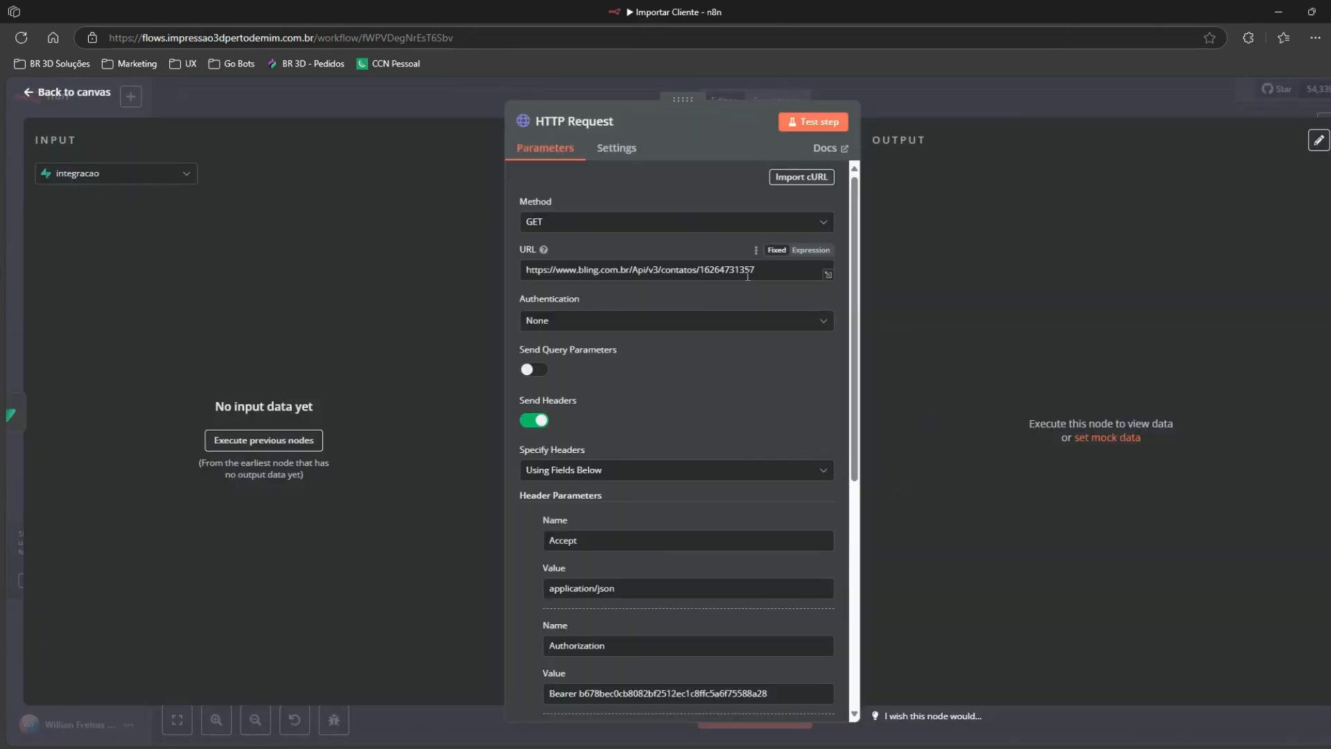
Step: Copy the contact ID at the end of the HTTP Request node's URL and return to the canvas
{"action": "left_click", "coordinate": [427, 123]}
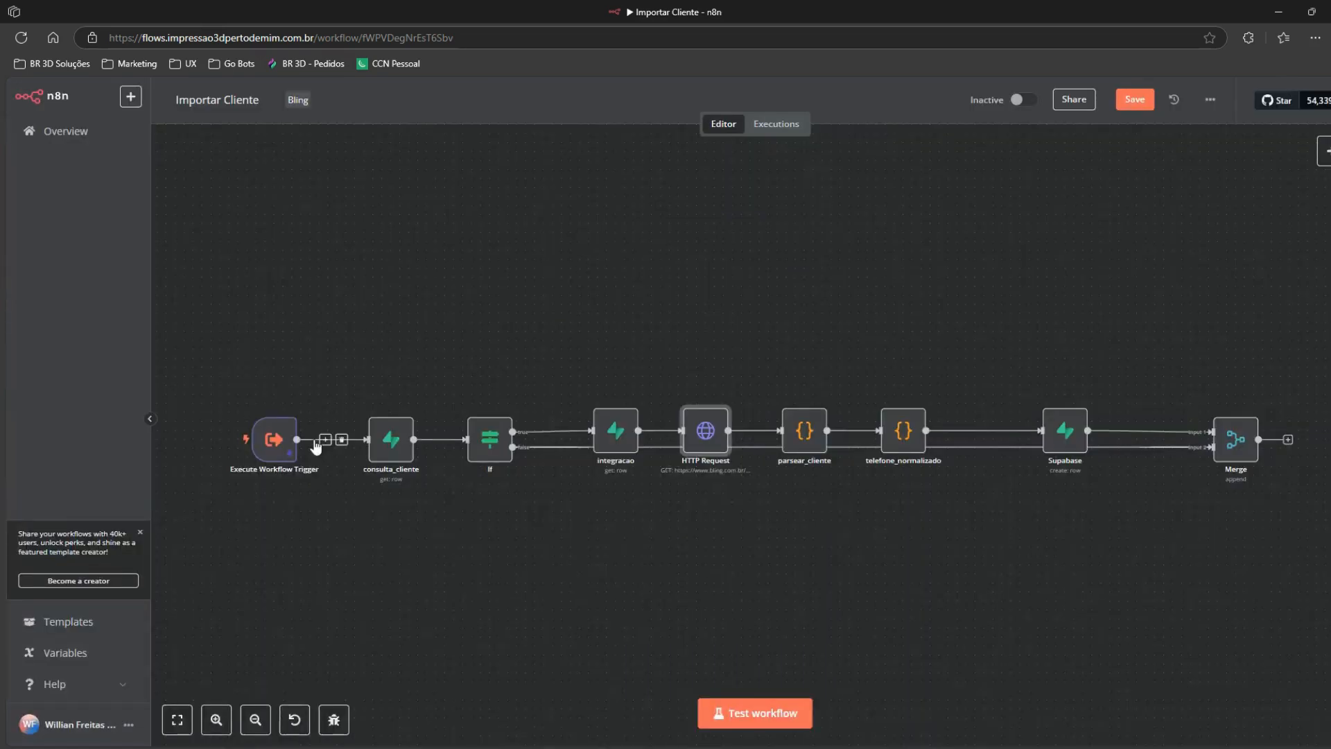
{"action": "double_click", "coordinate": [712, 426]}
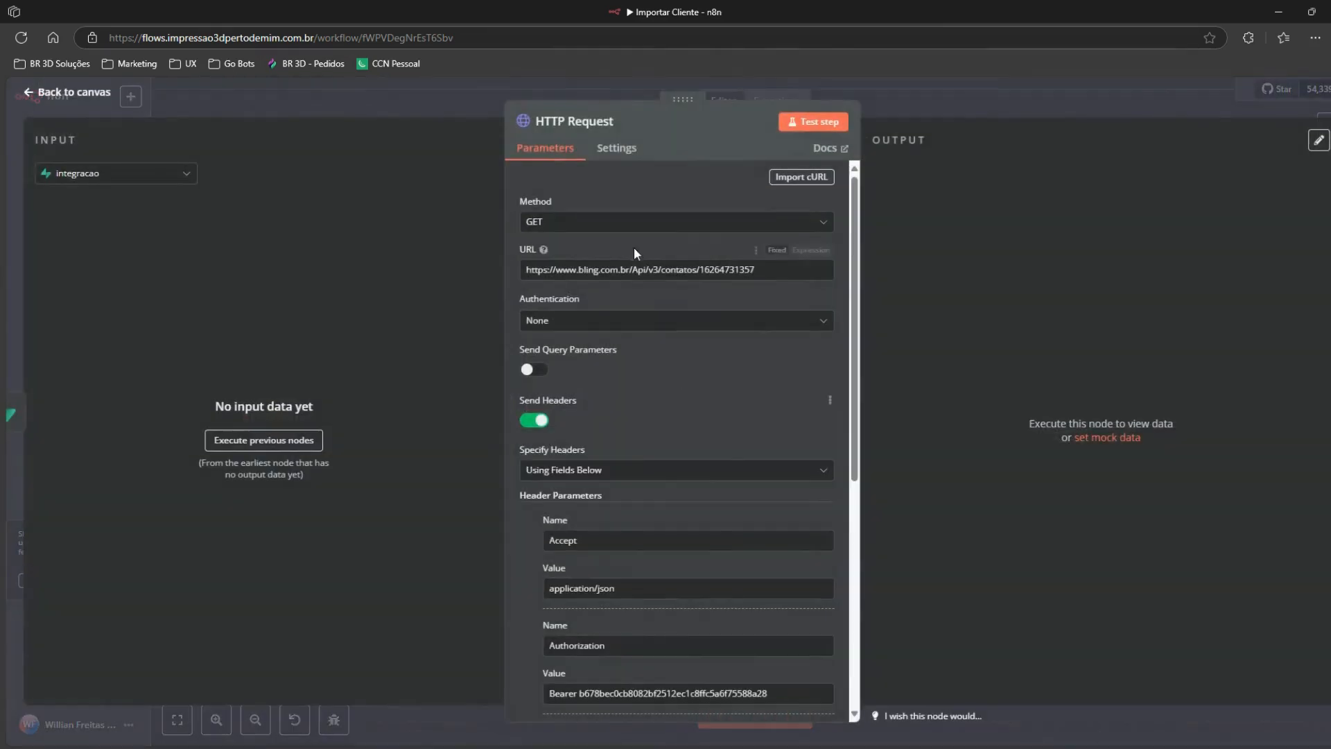
{"action": "double_click", "coordinate": [735, 270]}
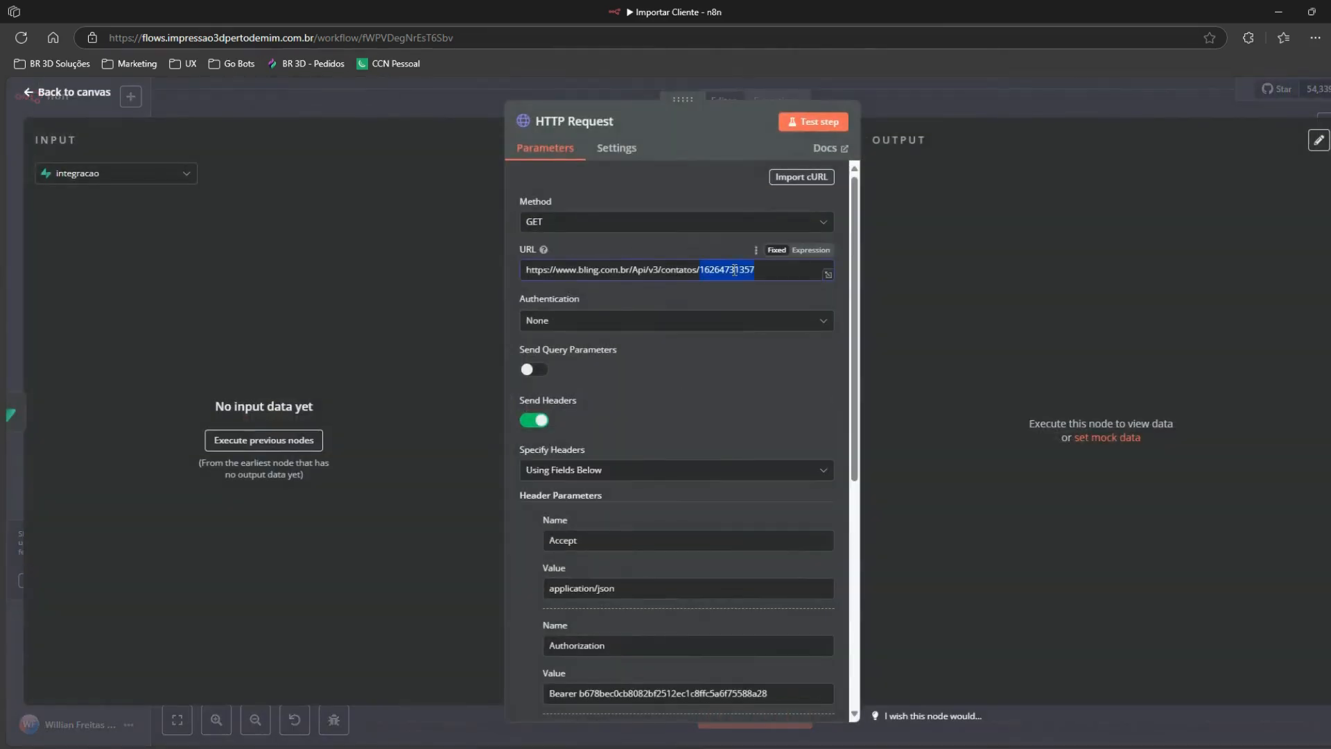
{"action": "left_click", "coordinate": [346, 102]}
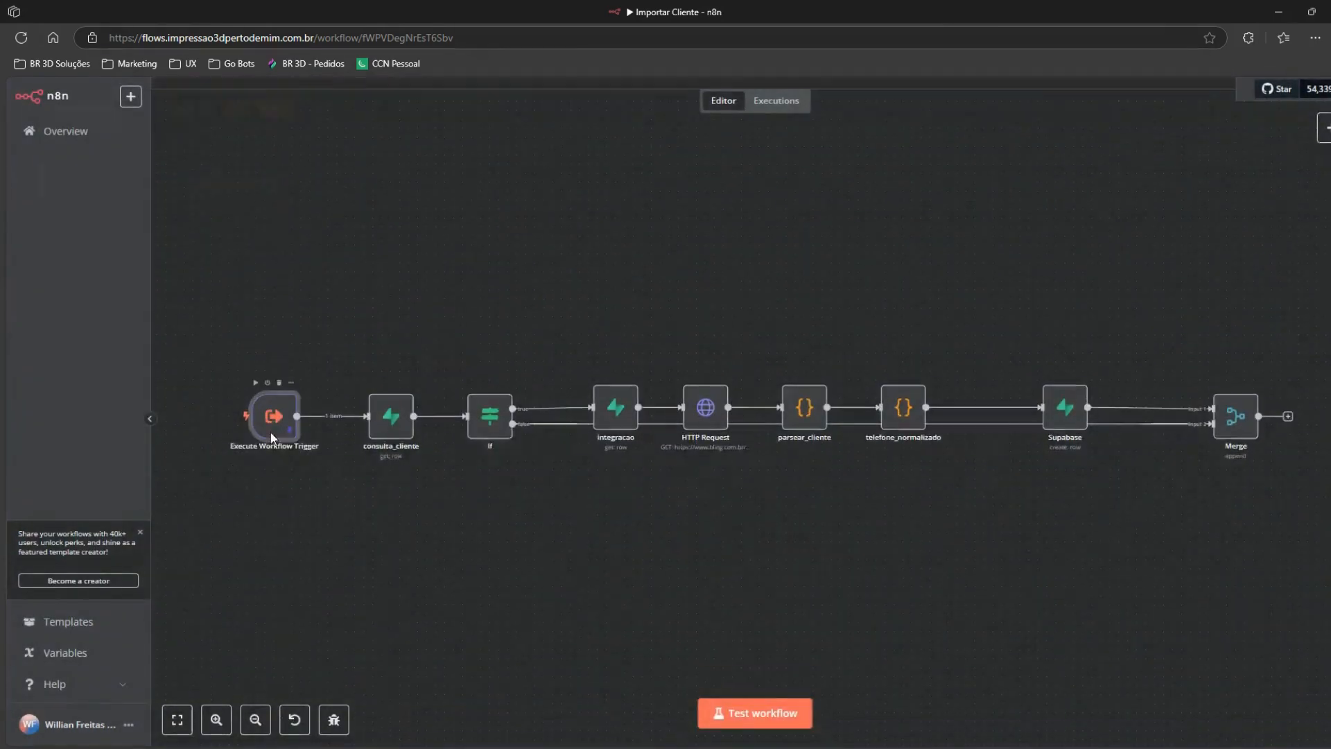
Step: Replace the cliente_id in the Execute Workflow Trigger's pinned output with the copied contact ID and save it
{"action": "double_click", "coordinate": [272, 434]}
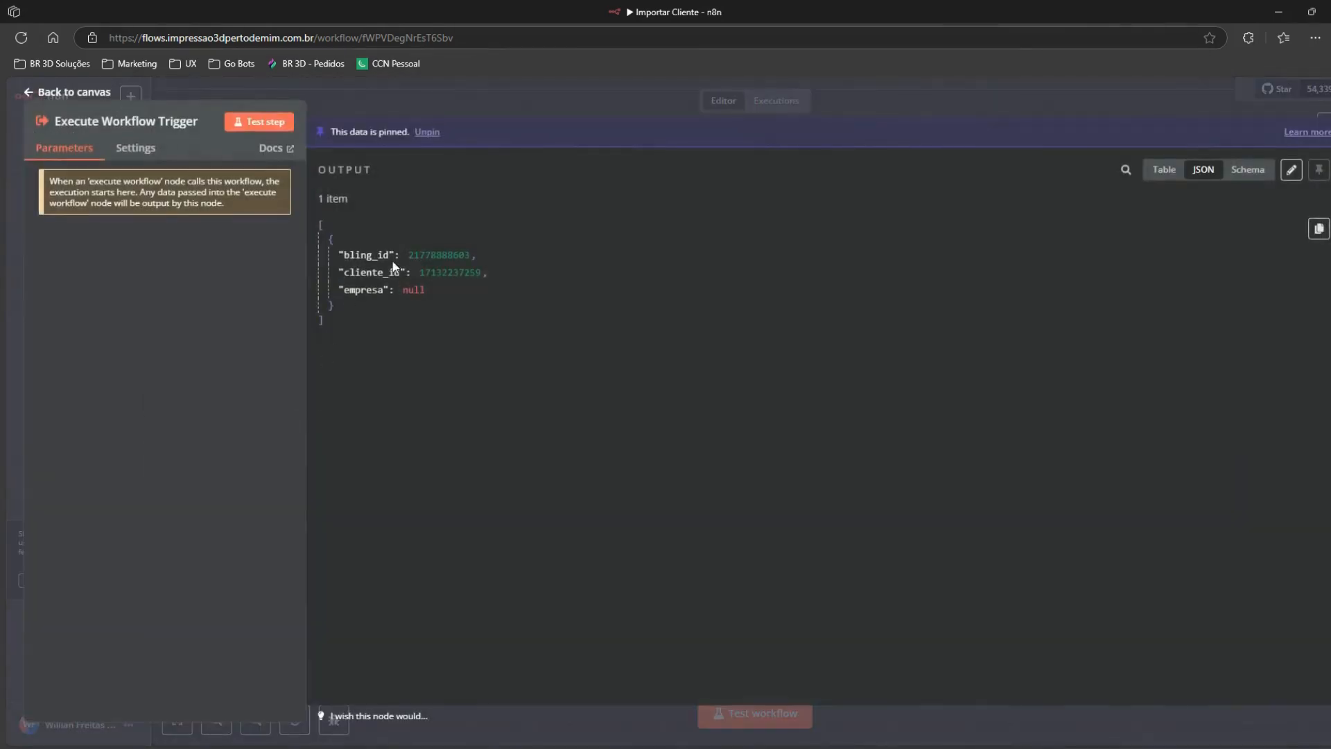
{"action": "double_click", "coordinate": [451, 274]}
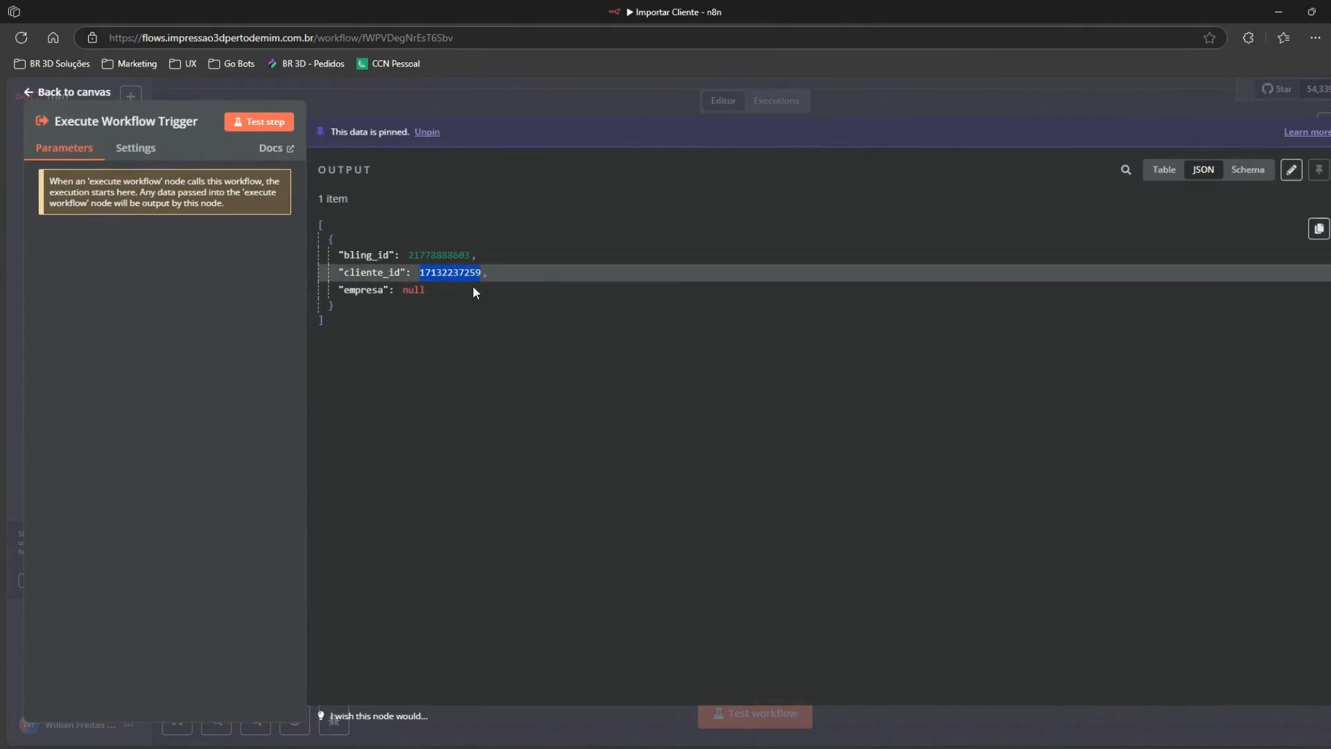
{"action": "left_click", "coordinate": [1291, 169]}
{"action": "double_click", "coordinate": [466, 211]}
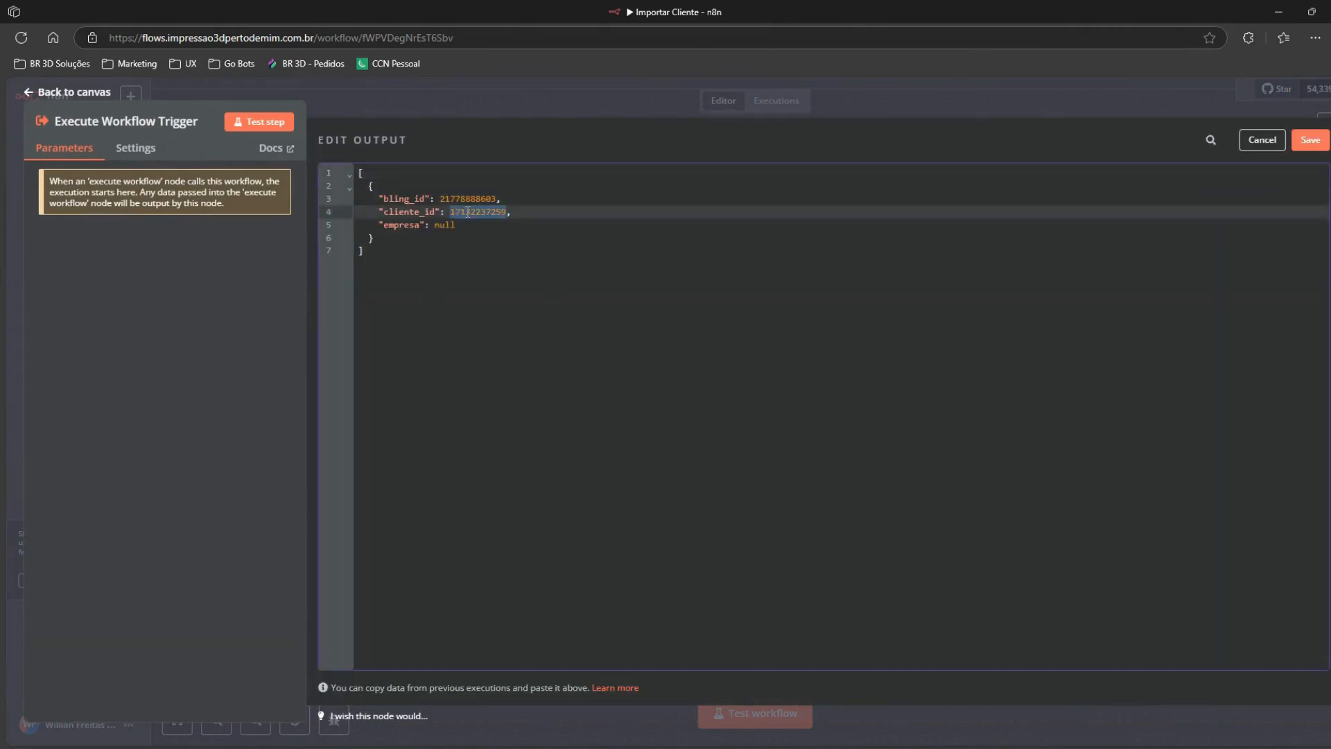
{"action": "key", "text": "ctrl+v"}
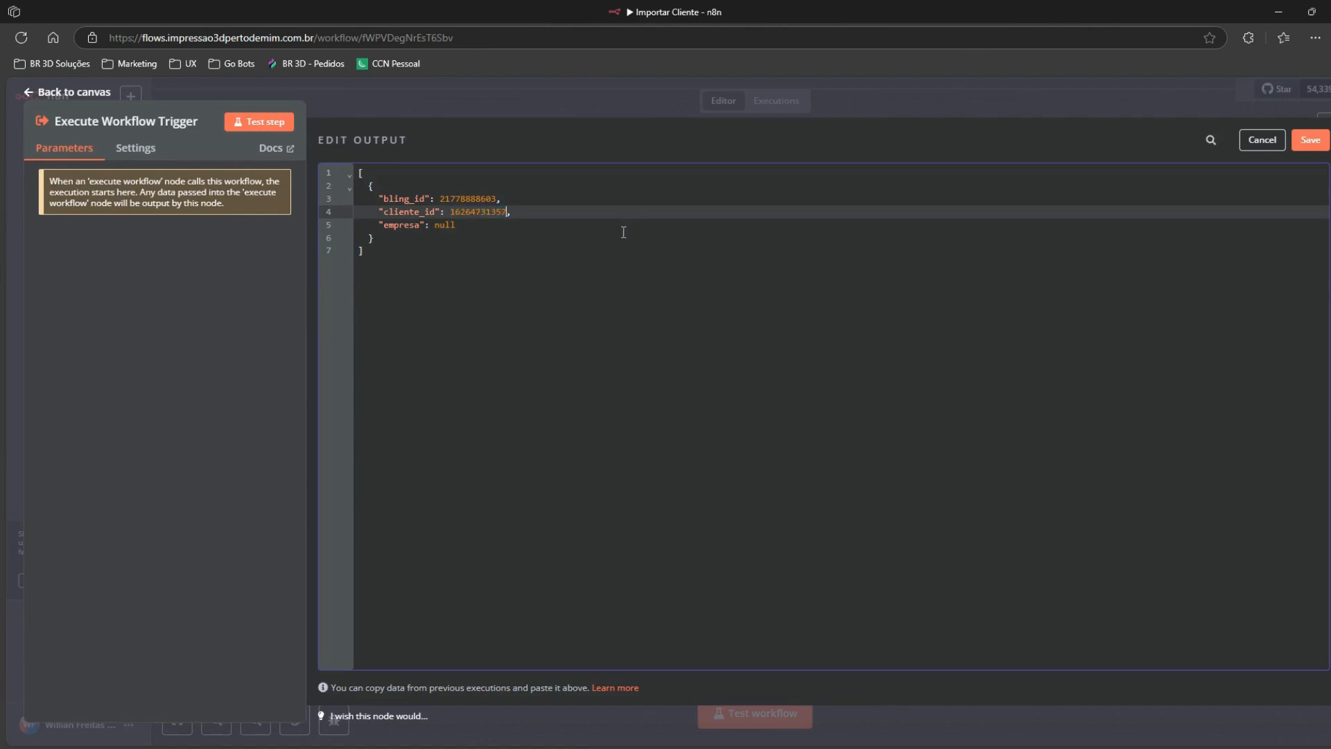
{"action": "left_click", "coordinate": [1310, 141]}
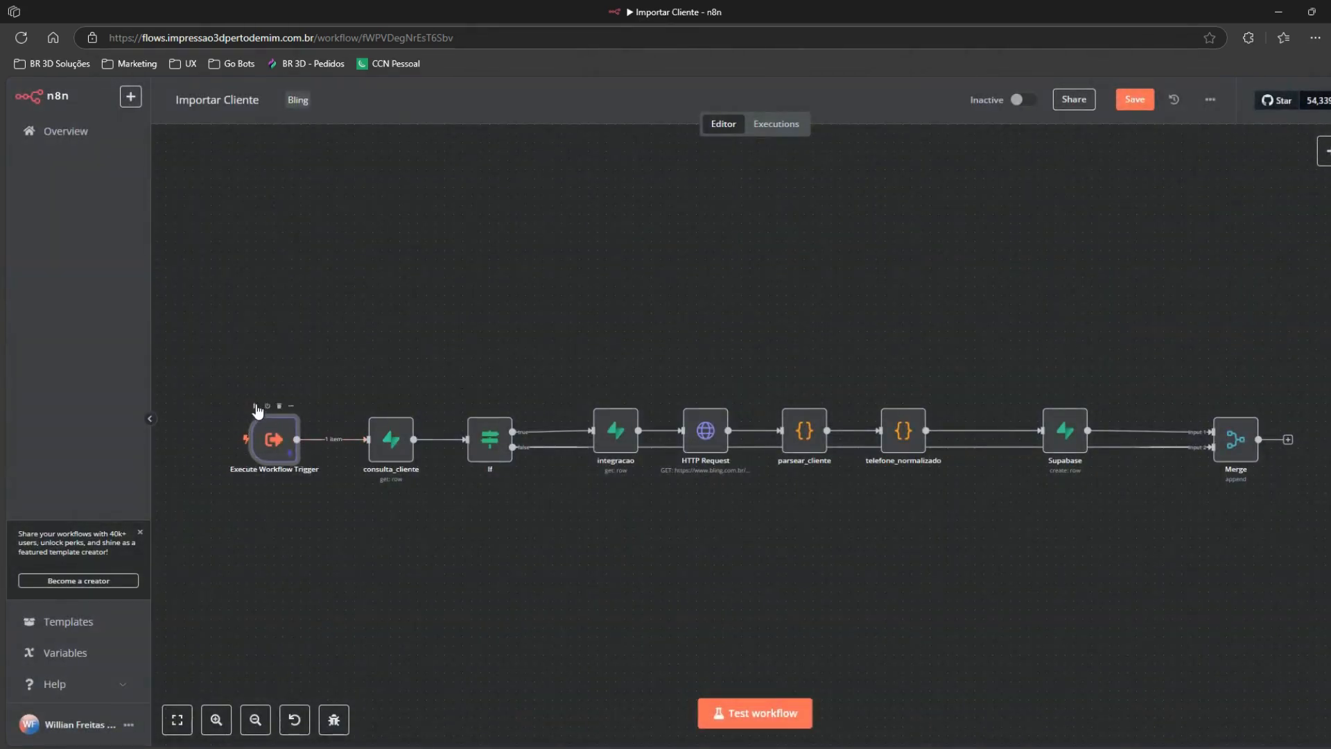
Step: Run the Execute Workflow Trigger, consulta_cliente and If nodes one after another
{"action": "left_click", "coordinate": [255, 406]}
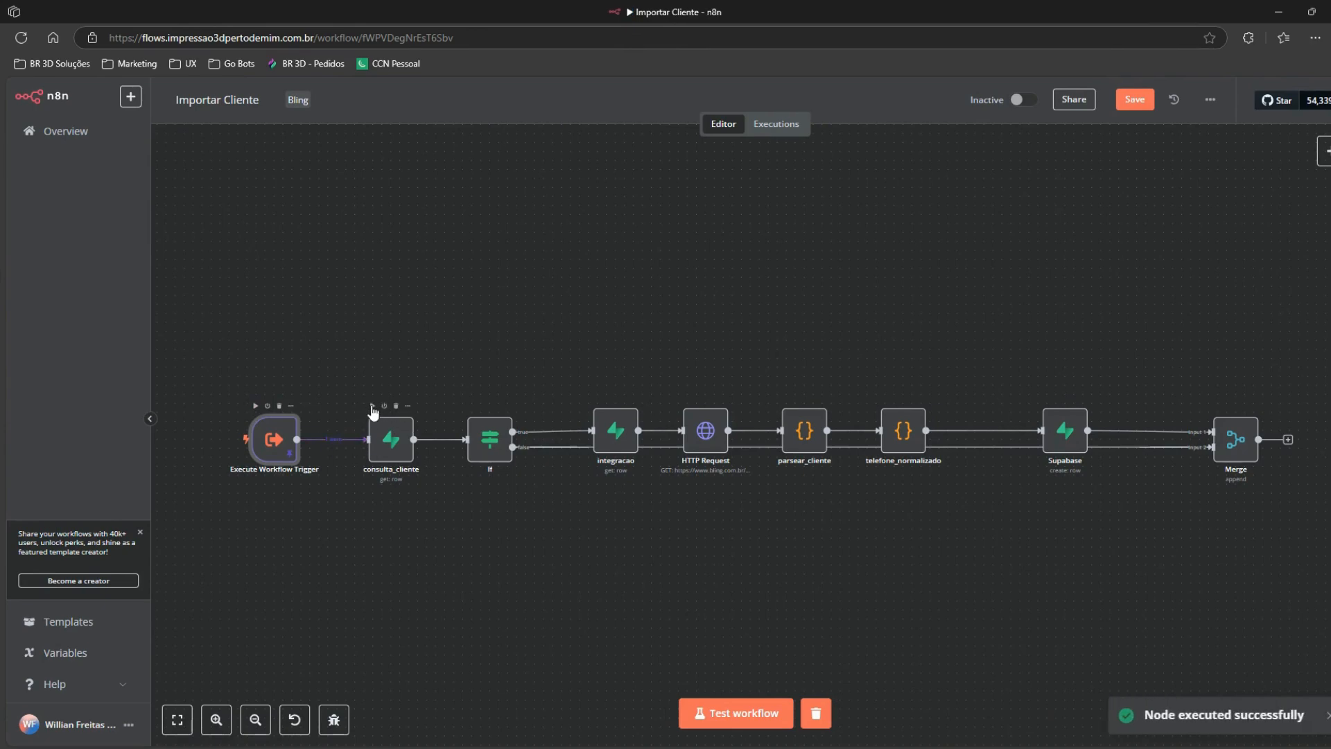
{"action": "left_click", "coordinate": [373, 405]}
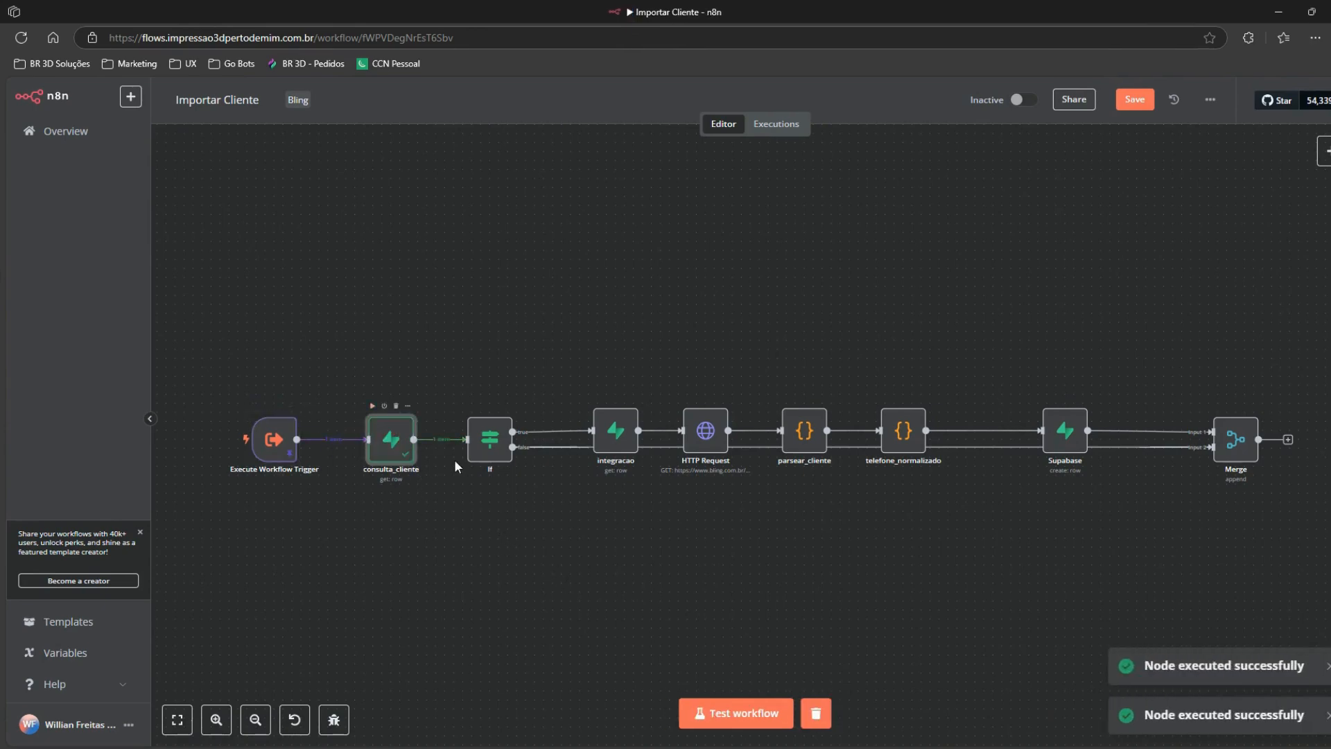
{"action": "left_click", "coordinate": [471, 407]}
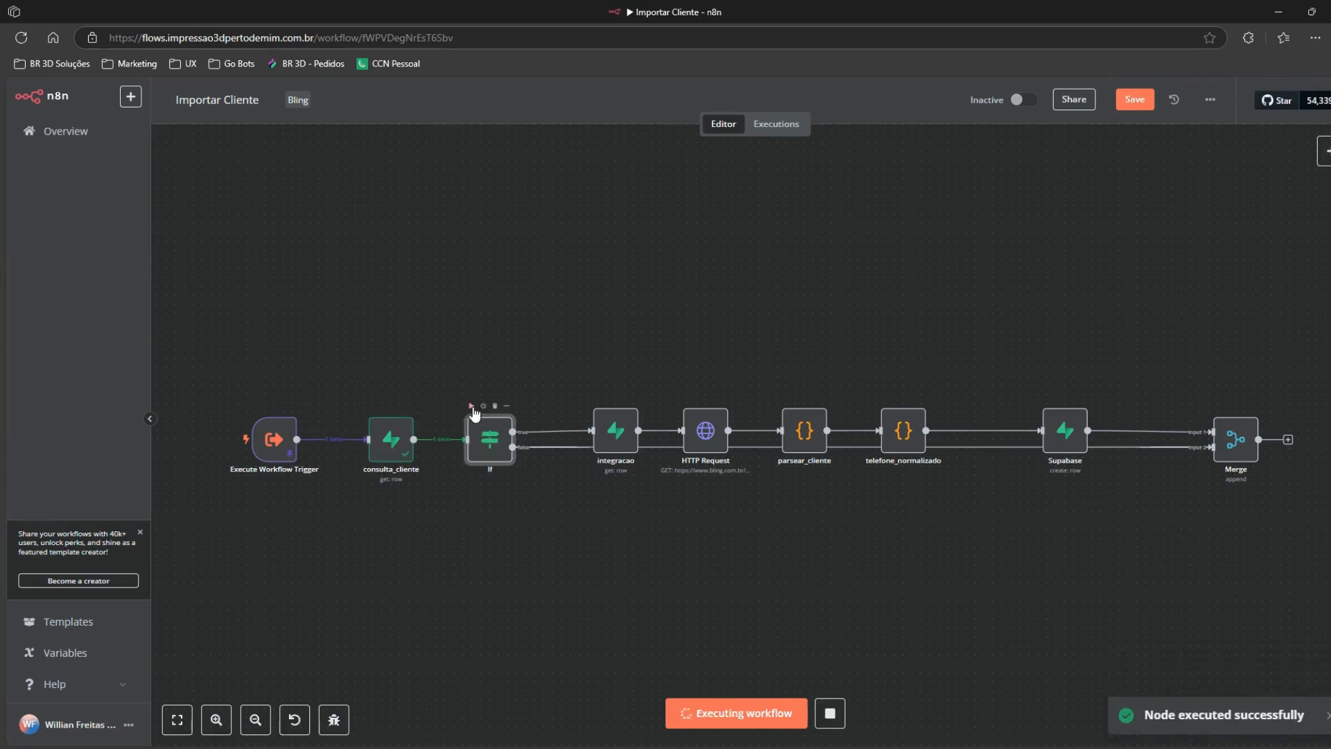
Step: Check the client record returned by the consulta_cliente node, including its id, and run that node again
{"action": "double_click", "coordinate": [398, 450]}
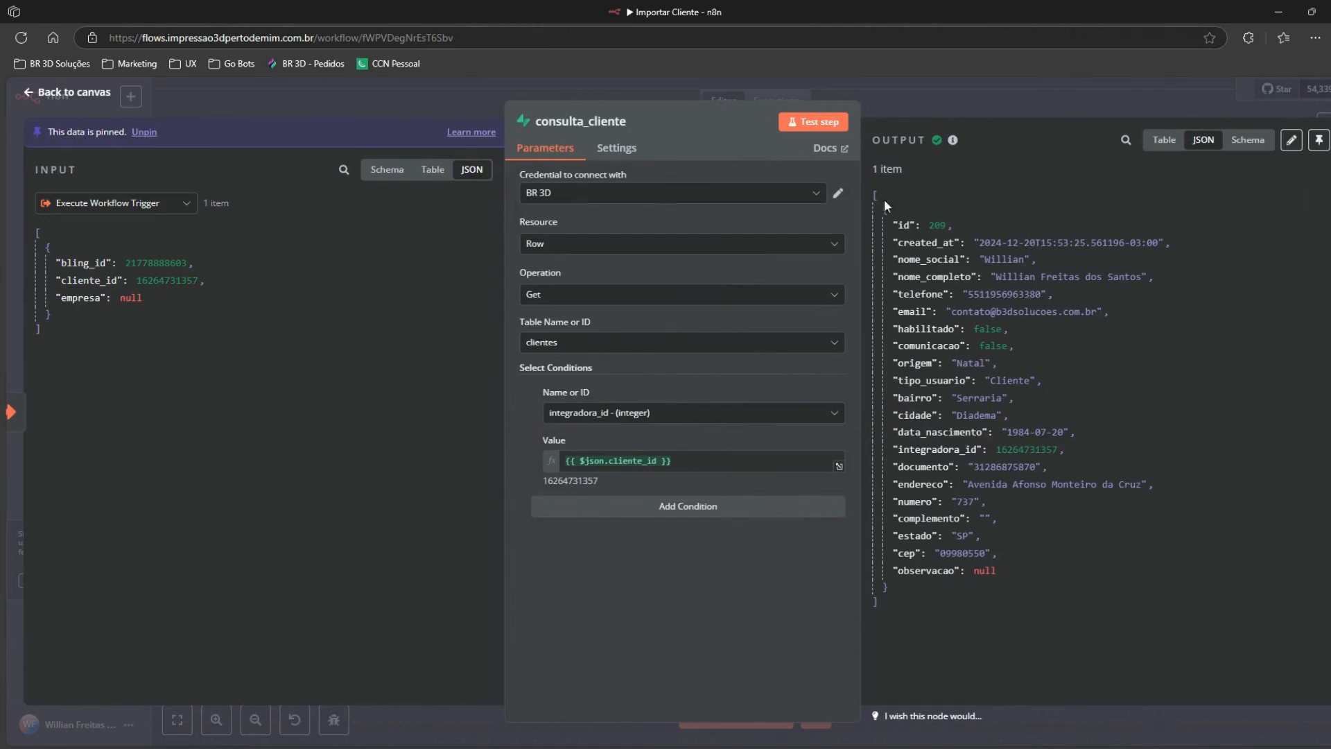
{"action": "left_click", "coordinate": [938, 224]}
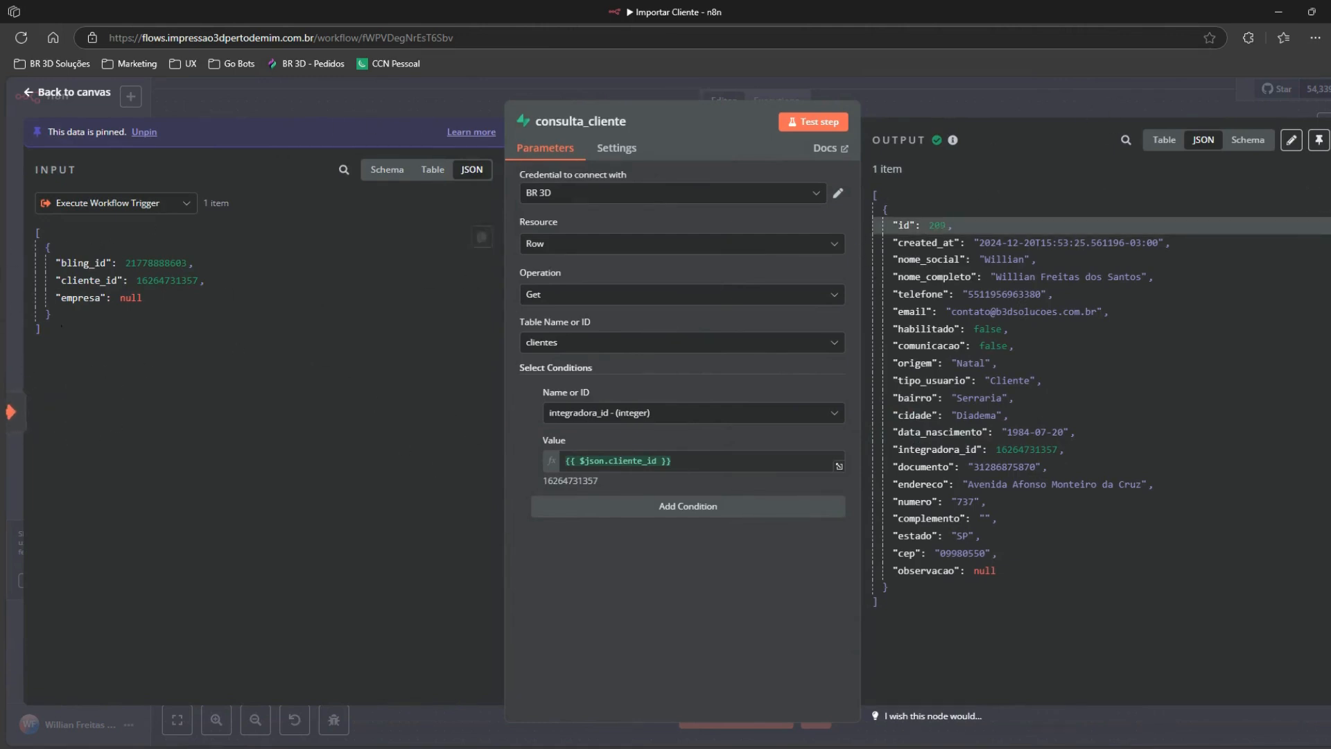
{"action": "mouse_move", "coordinate": [2, 277]}
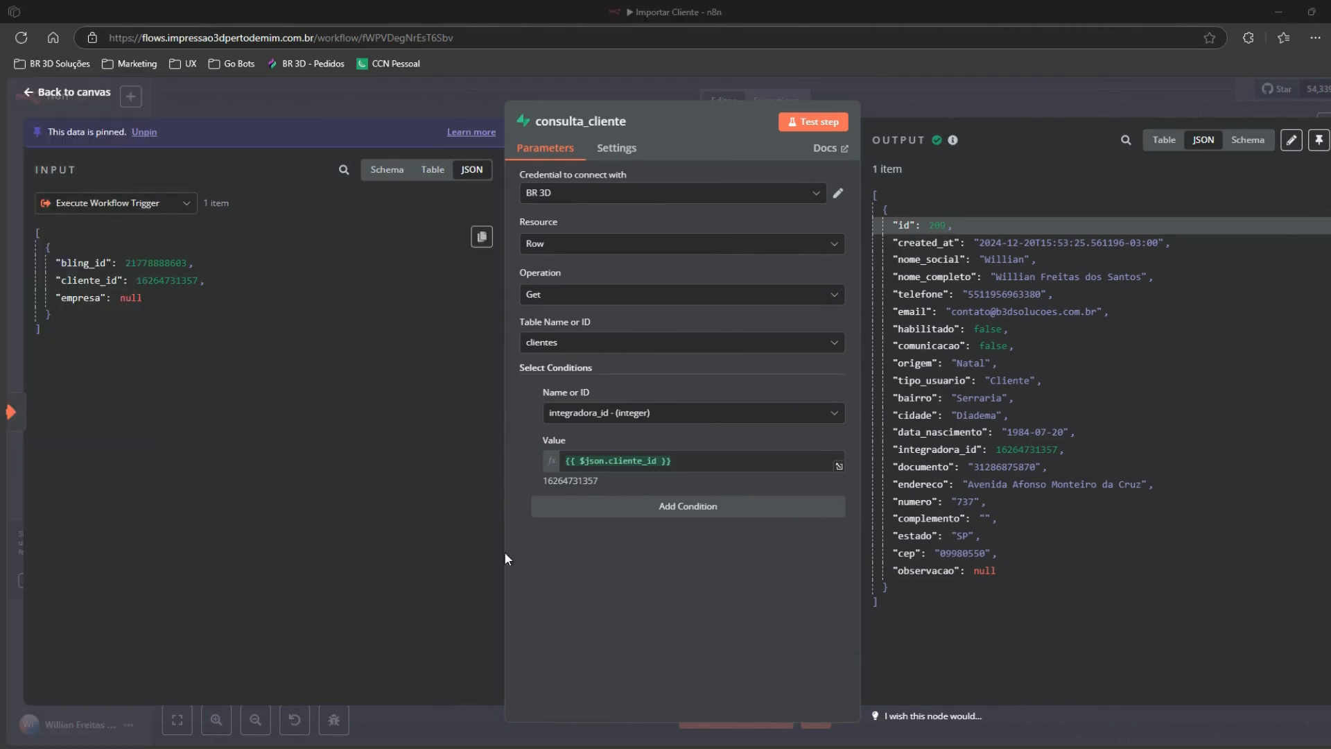
{"action": "left_click", "coordinate": [821, 125]}
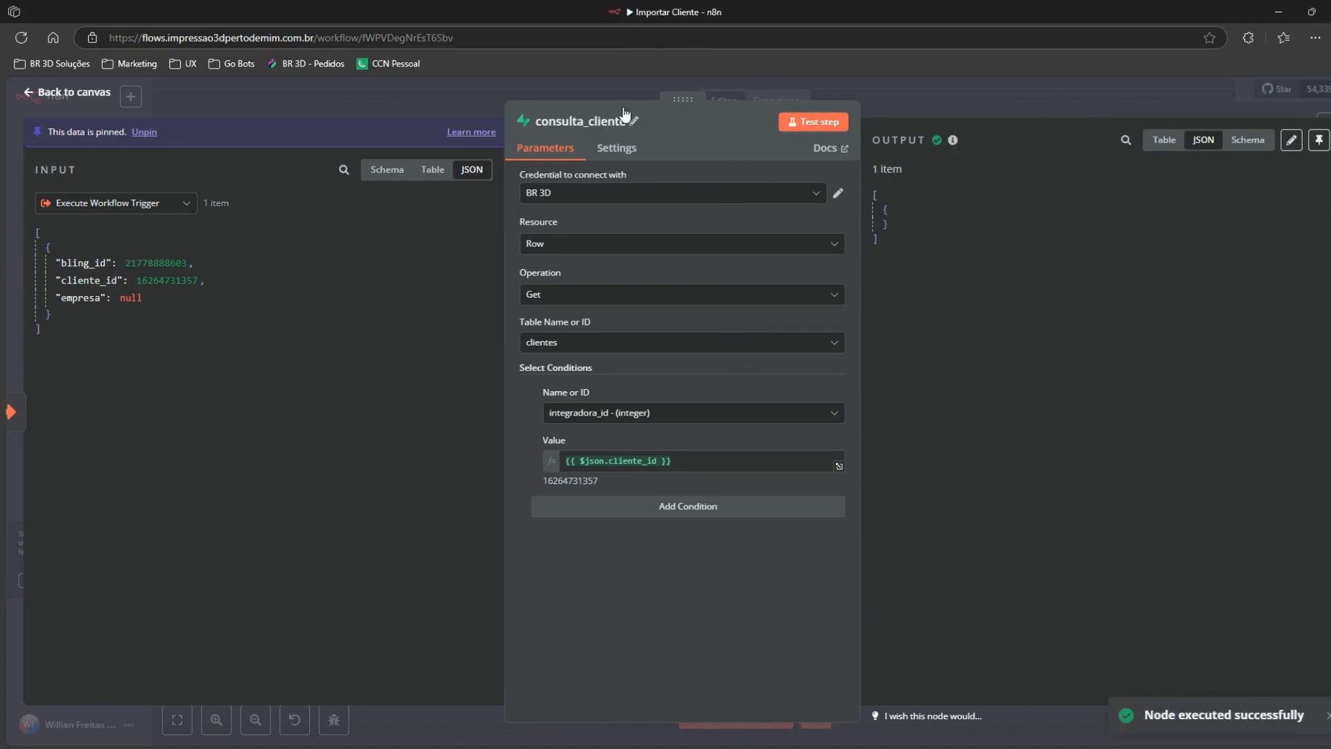
{"action": "left_click", "coordinate": [943, 97]}
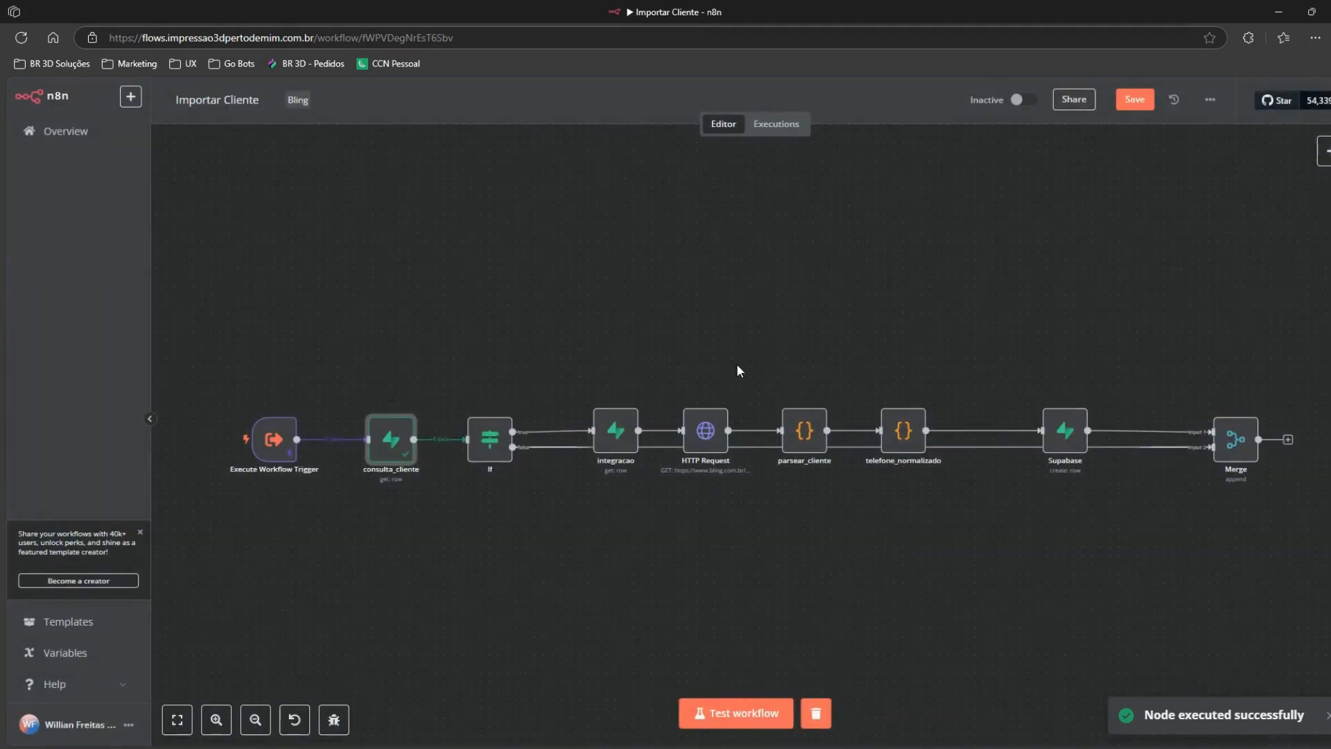
Step: Run the If node and the integracao node to supply the integration data
{"action": "left_click", "coordinate": [472, 408]}
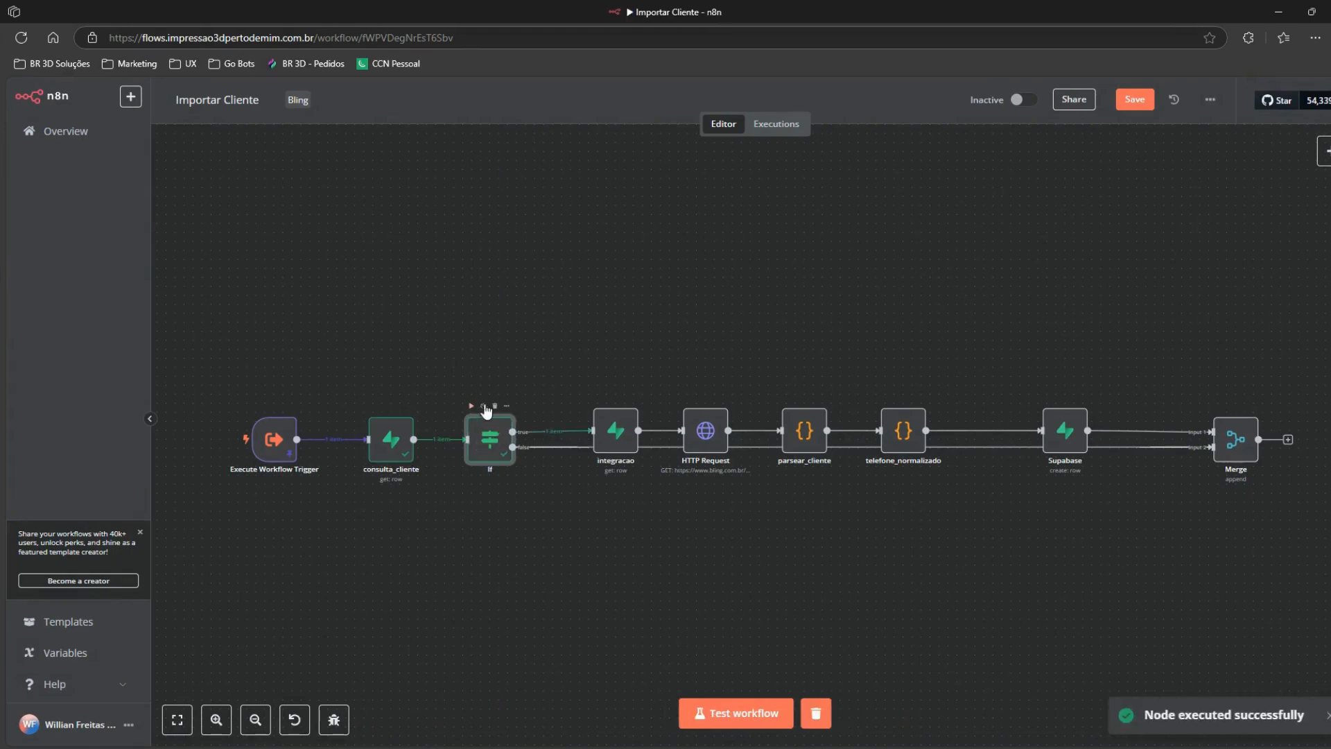
{"action": "mouse_move", "coordinate": [622, 426]}
{"action": "left_click", "coordinate": [597, 398]}
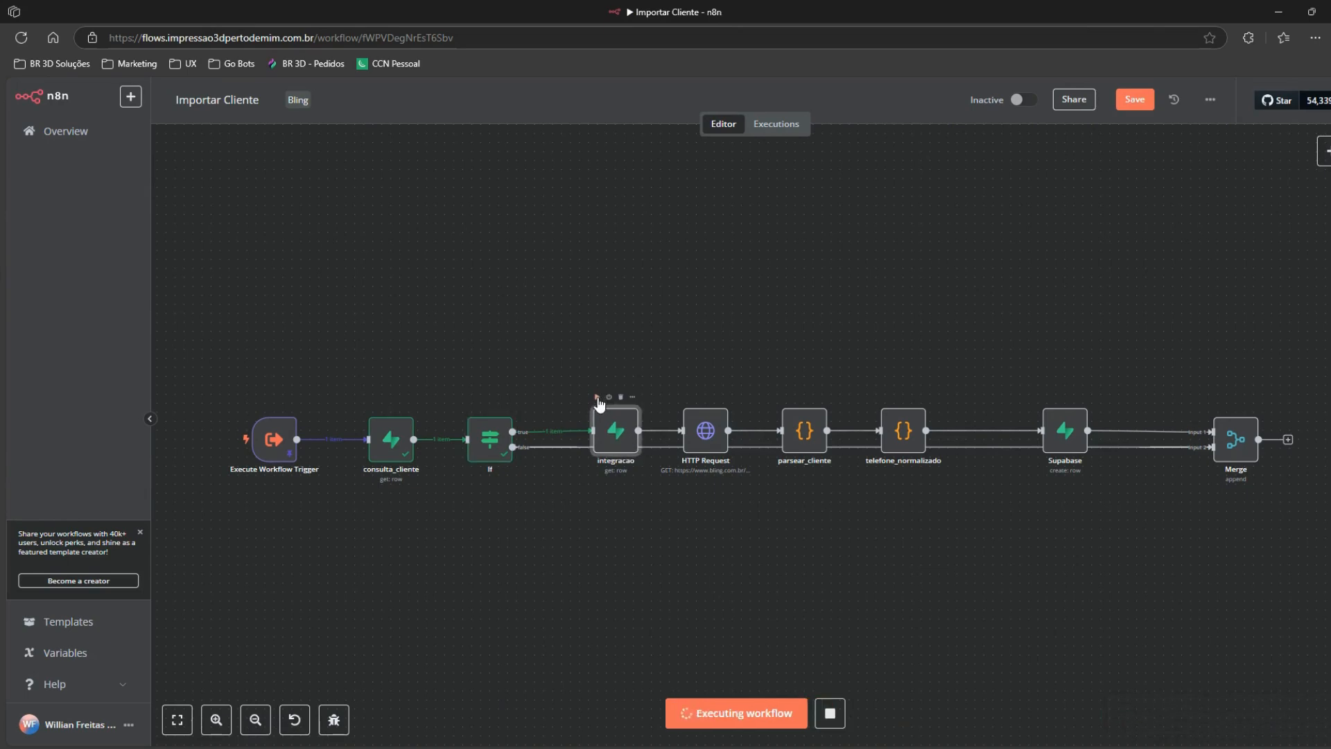
Step: Rename the HTTP Request node as consultar-contato
{"action": "double_click", "coordinate": [704, 425]}
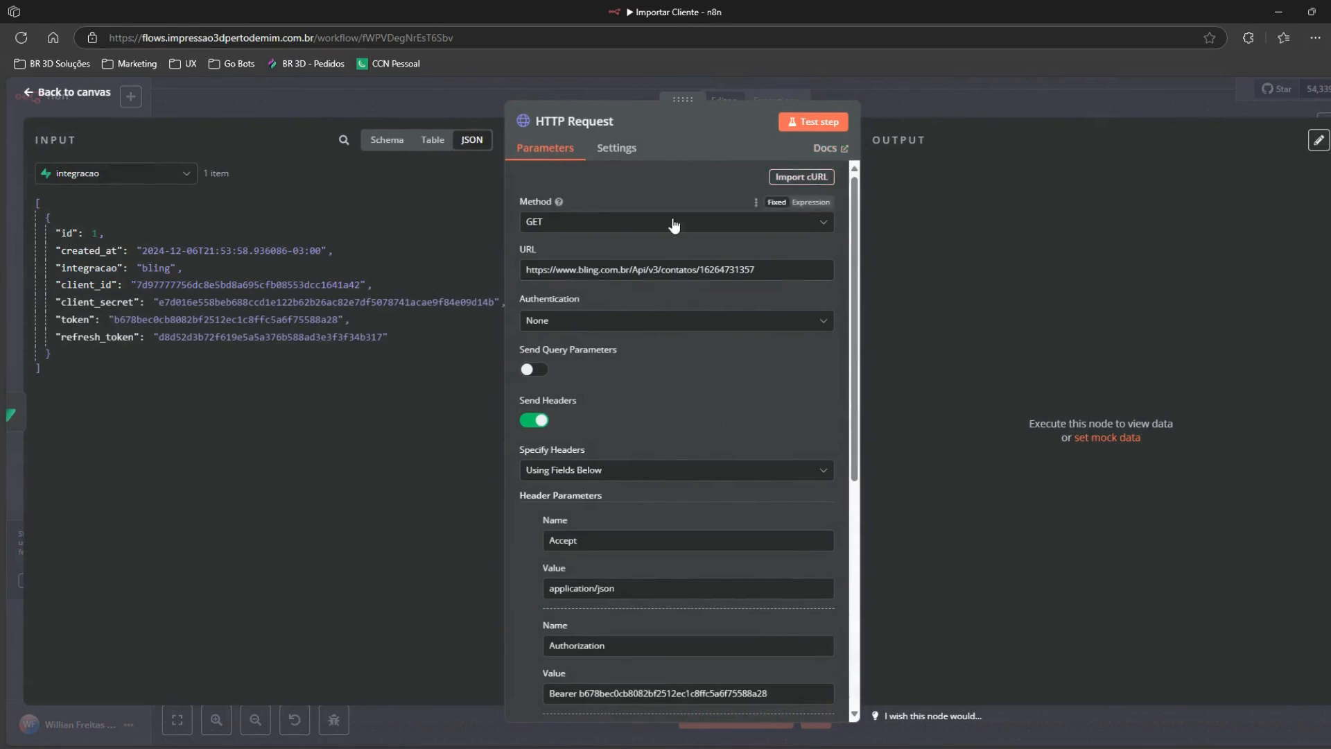
{"action": "left_click", "coordinate": [557, 125]}
{"action": "triple_click", "coordinate": [682, 114]}
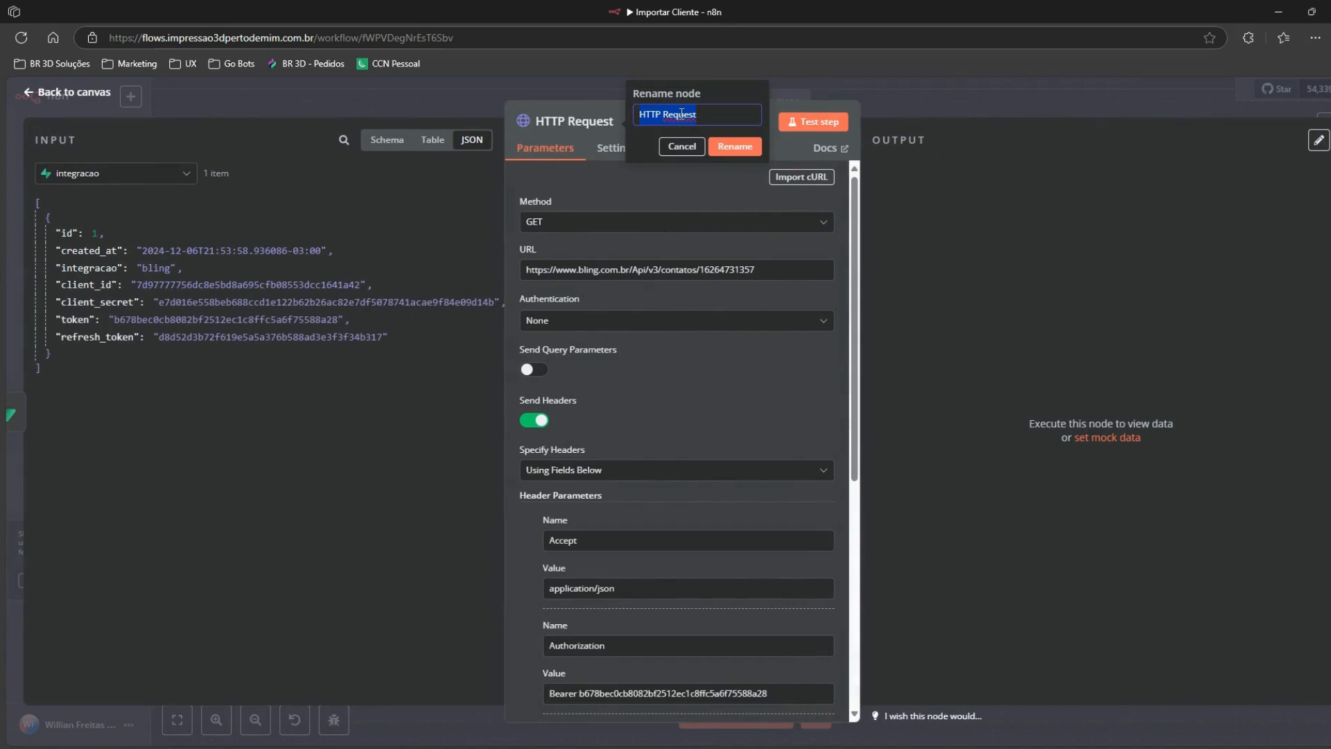
{"action": "type", "text": "consultar-contato"}
{"action": "key", "text": "Return"}
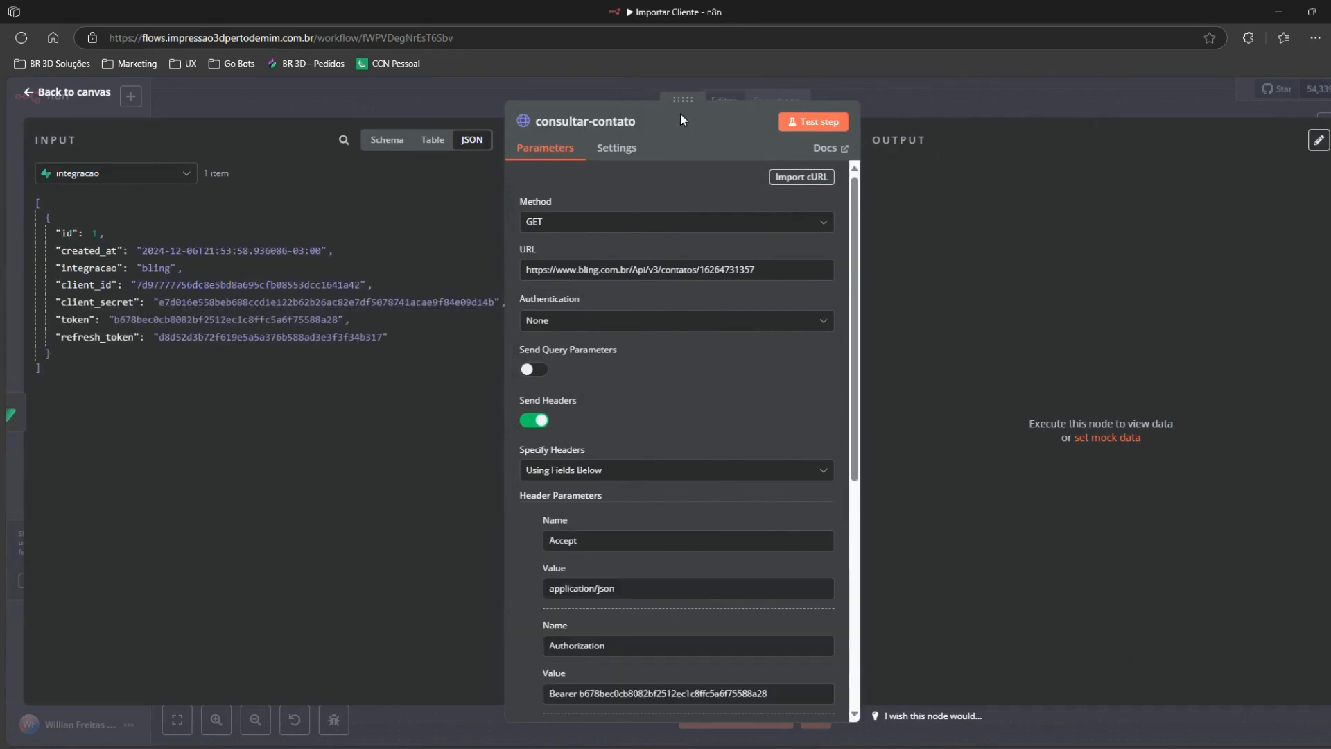
Step: Run the consultar-contato node and check that its contact data reaches the parsear_cliente node
{"action": "left_click", "coordinate": [948, 95]}
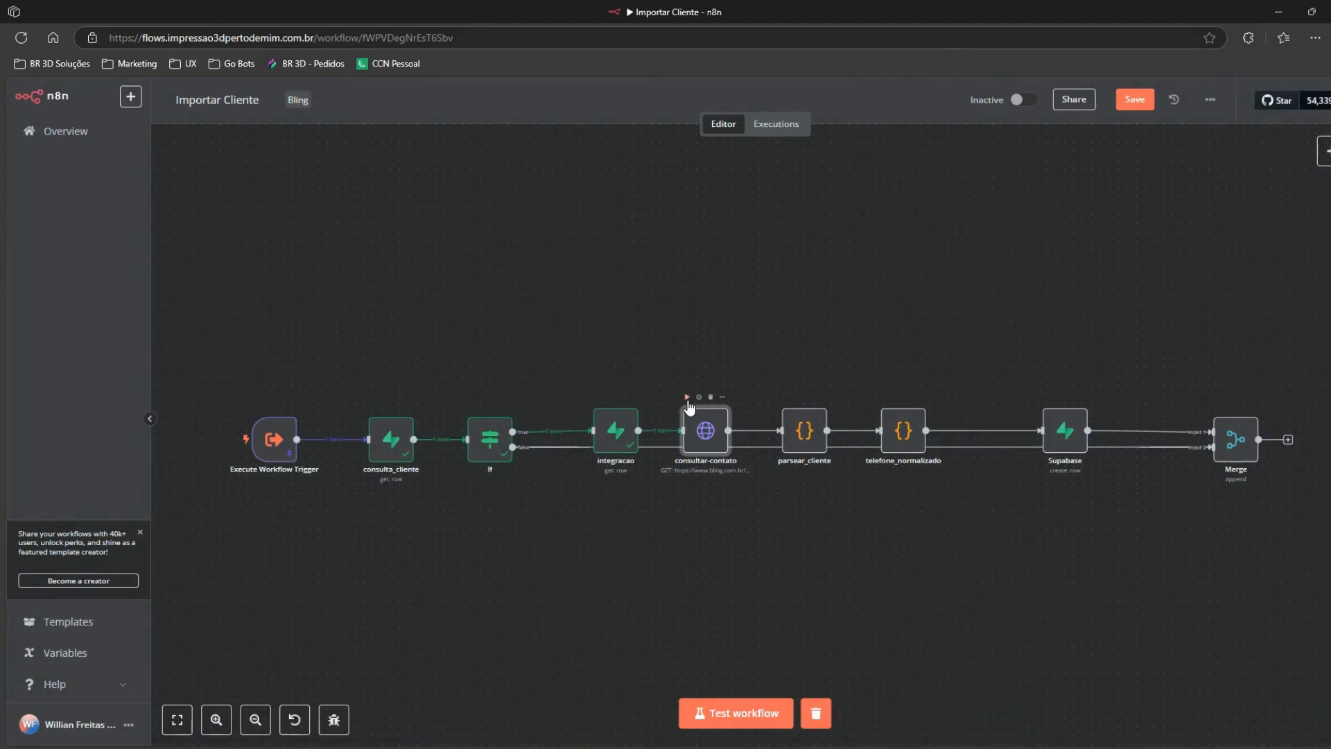
{"action": "left_click", "coordinate": [687, 397]}
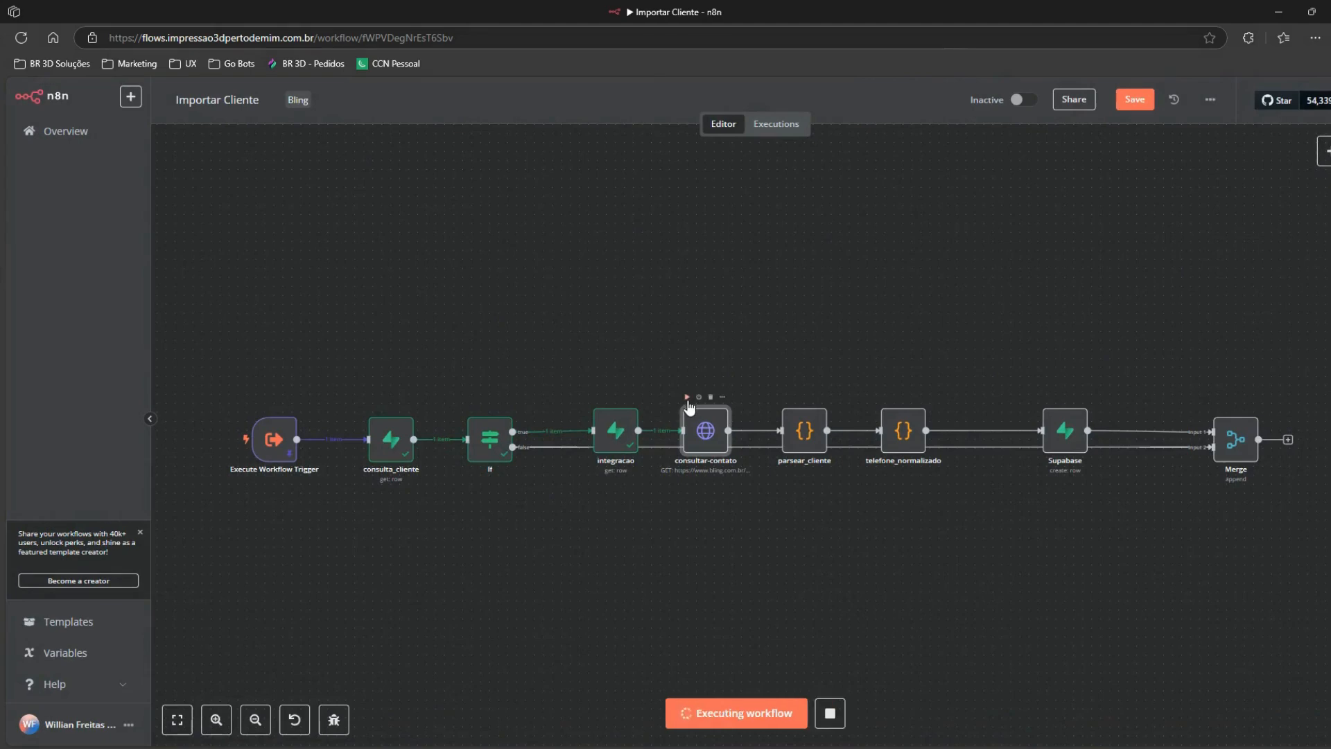
{"action": "double_click", "coordinate": [805, 430]}
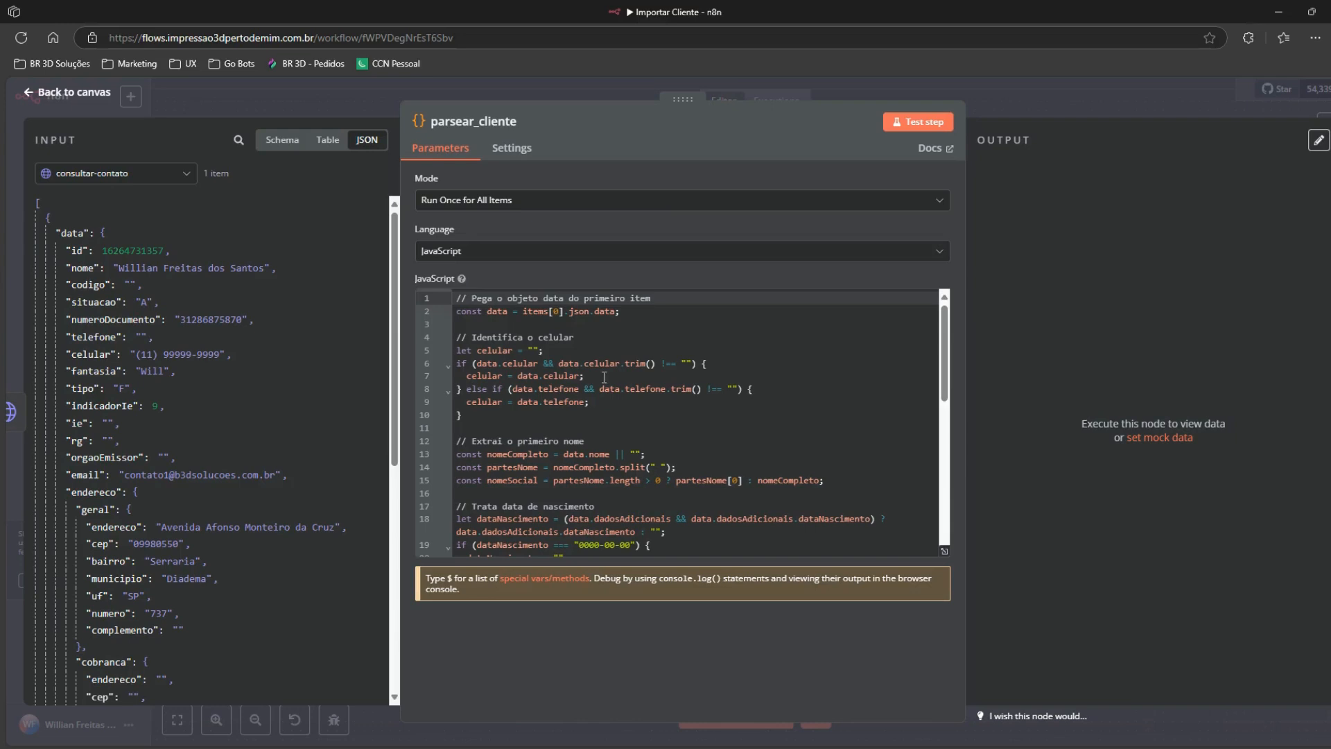
{"action": "left_click", "coordinate": [545, 91]}
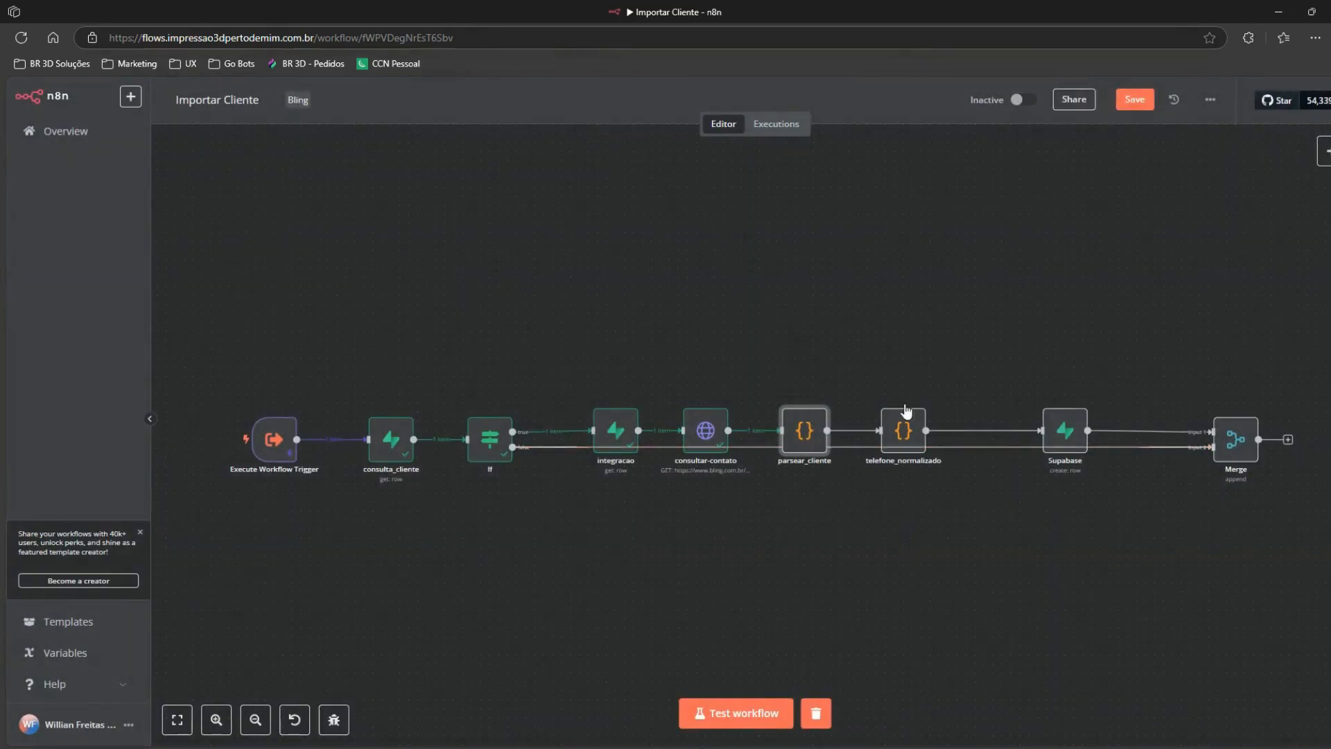
Step: Examine the contact data entering the parsear_cliente node, especially the telefone, celular and address fields
{"action": "double_click", "coordinate": [798, 439]}
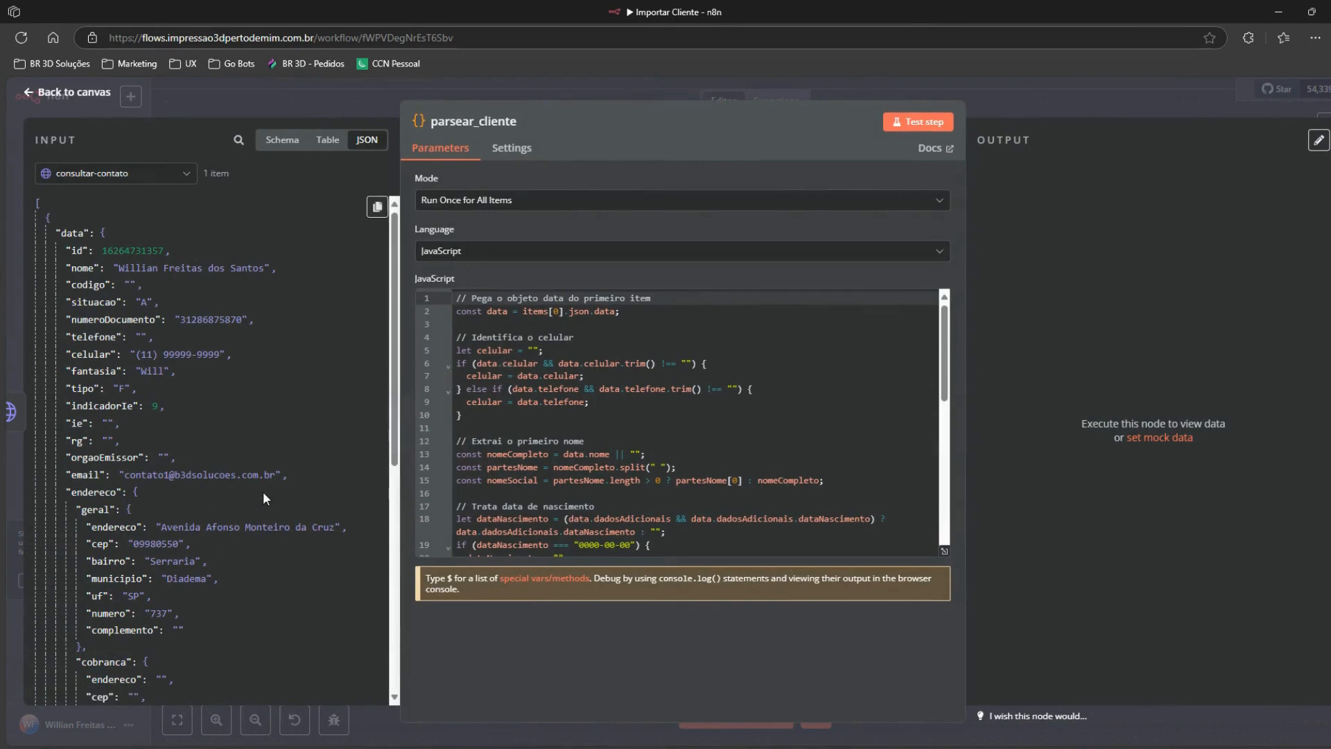
{"action": "scroll", "coordinate": [193, 593], "scroll_direction": "down", "scroll_amount": 2}
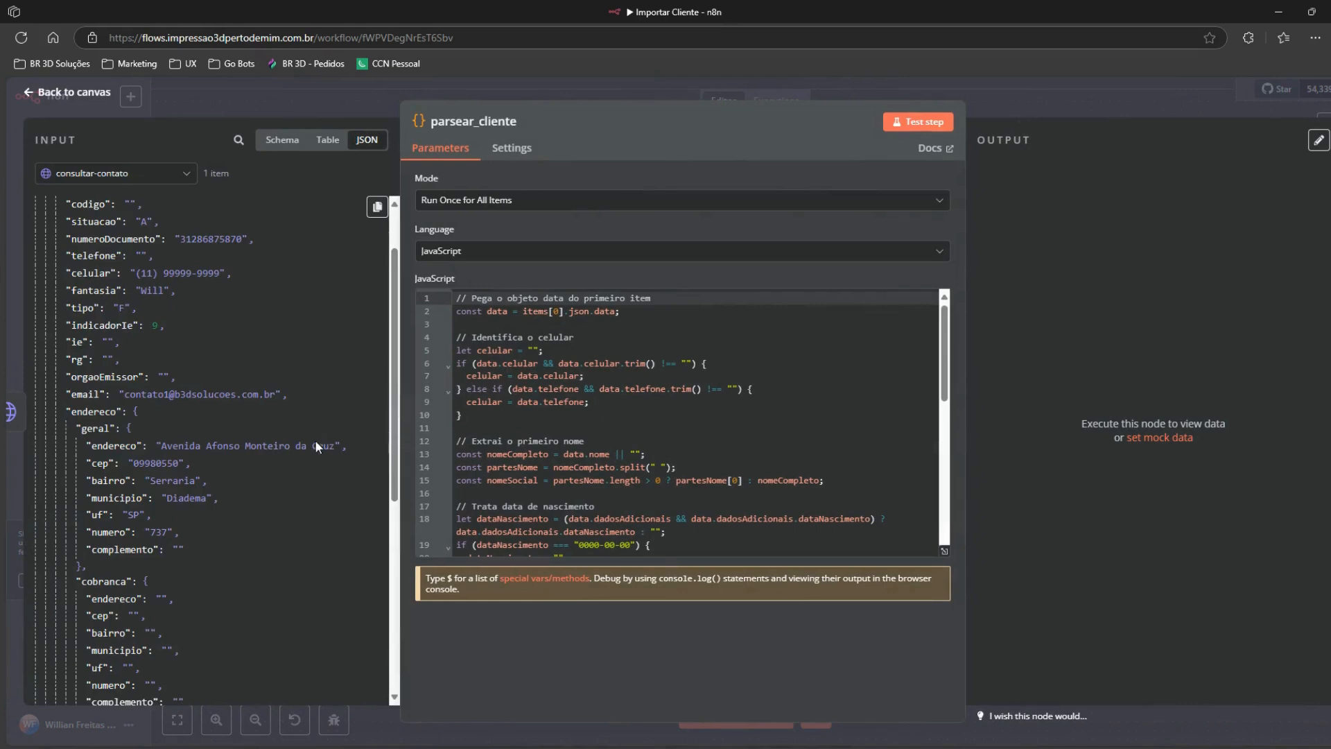
{"action": "scroll", "coordinate": [315, 439], "scroll_direction": "up", "scroll_amount": 2}
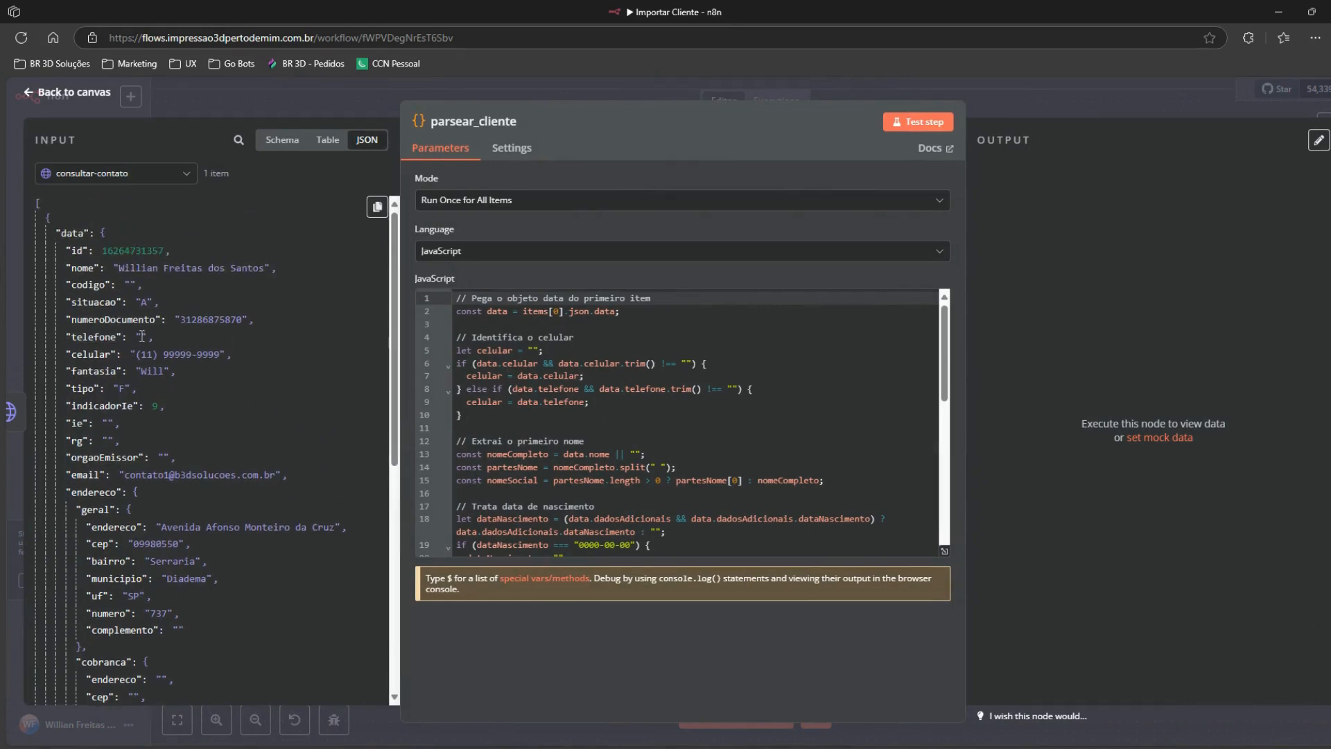
{"action": "double_click", "coordinate": [201, 352]}
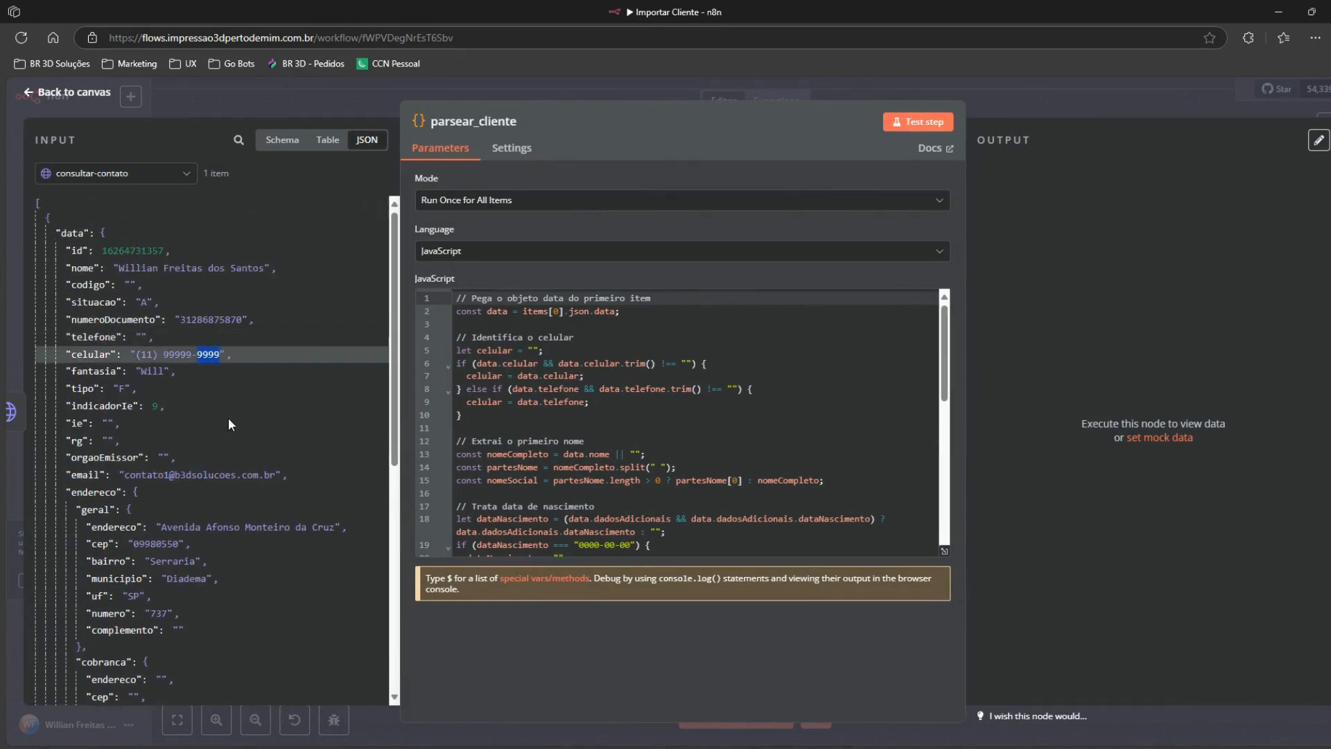
{"action": "left_click", "coordinate": [147, 356]}
{"action": "left_click_drag", "start_coordinate": [135, 352], "coordinate": [220, 355]}
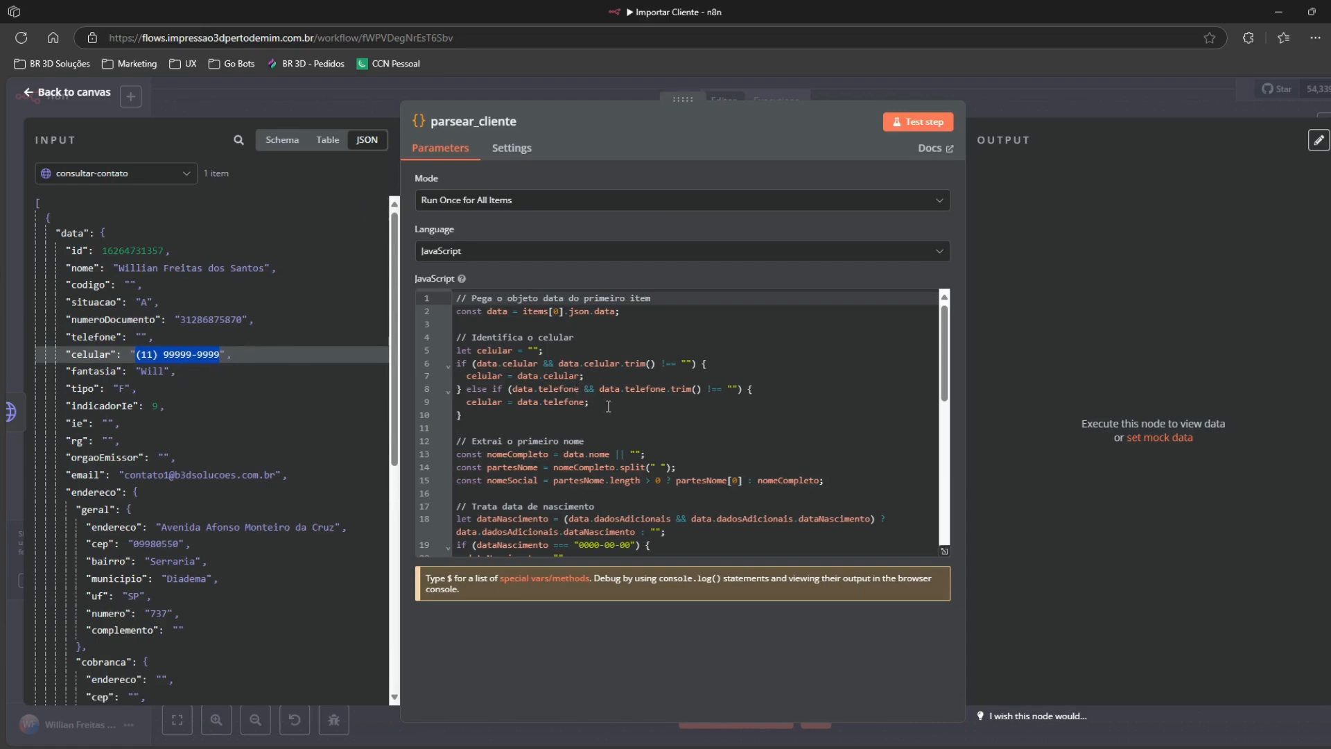
Step: Review how the parsear_cliente code handles the mobile number, first name, birth date and tipo, and run the node
{"action": "left_click_drag", "start_coordinate": [589, 402], "coordinate": [412, 348]}
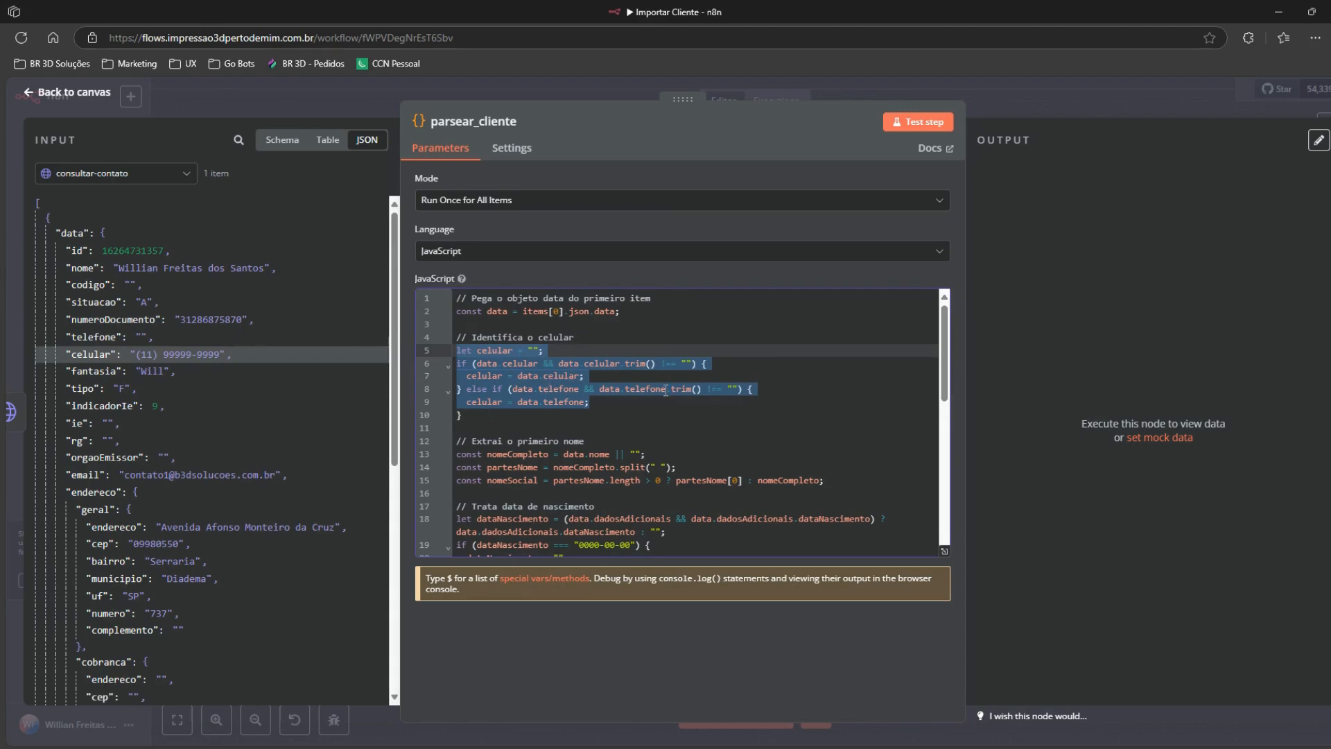
{"action": "scroll", "coordinate": [667, 420], "scroll_direction": "down", "scroll_amount": 1}
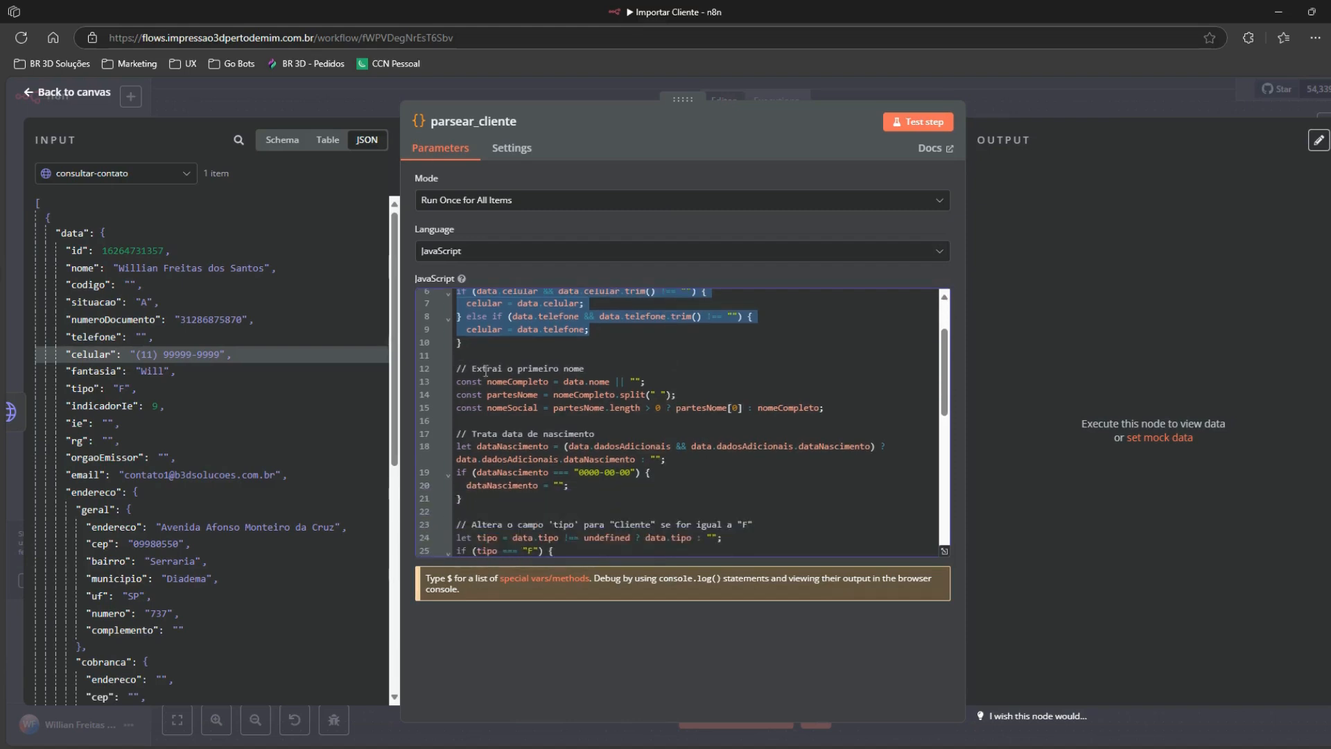
{"action": "left_click_drag", "start_coordinate": [483, 368], "coordinate": [604, 366]}
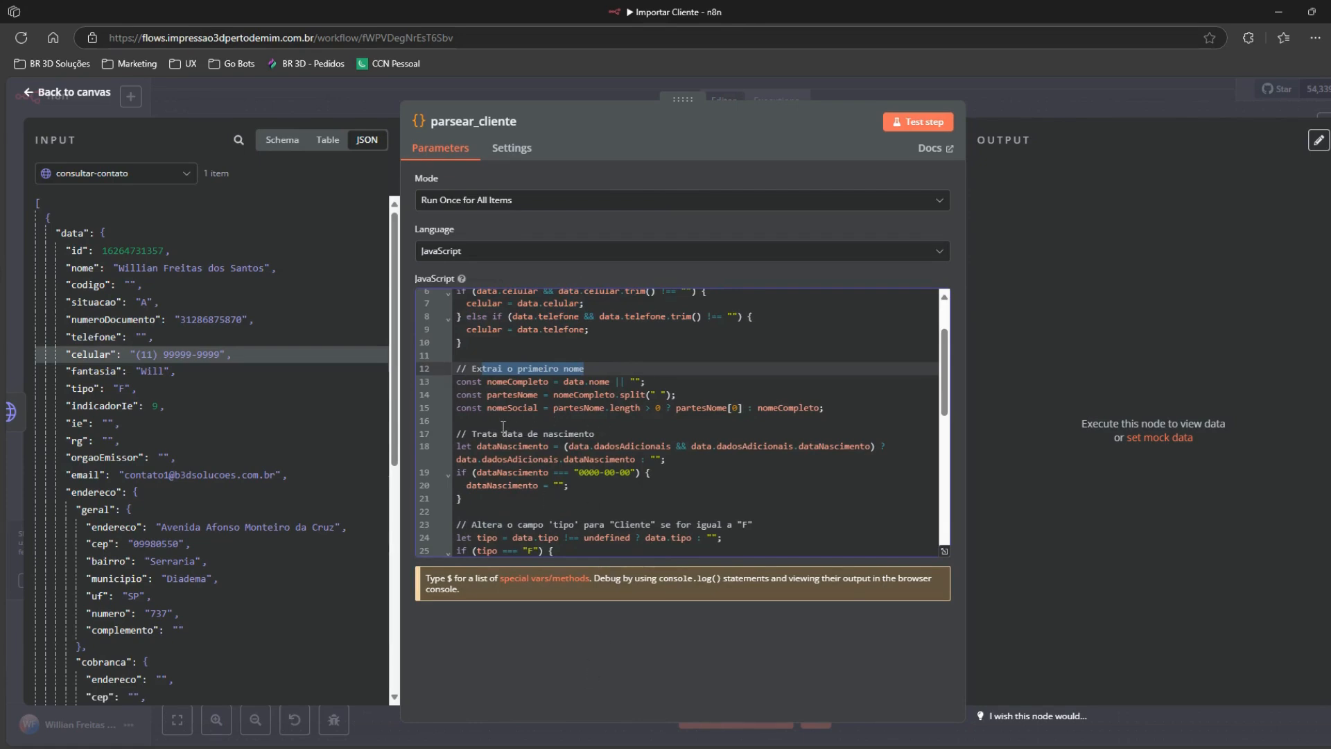
{"action": "left_click_drag", "start_coordinate": [497, 433], "coordinate": [596, 433]}
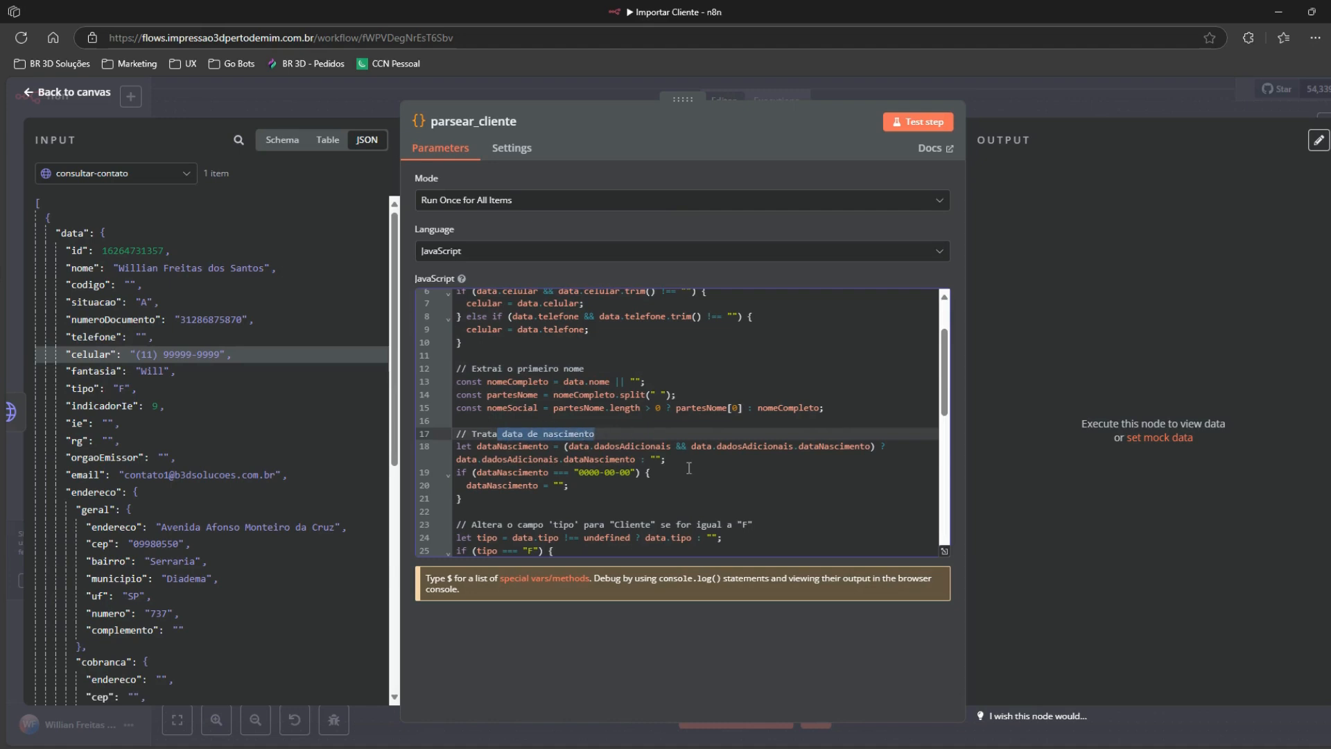
{"action": "scroll", "coordinate": [703, 475], "scroll_direction": "down", "scroll_amount": 2}
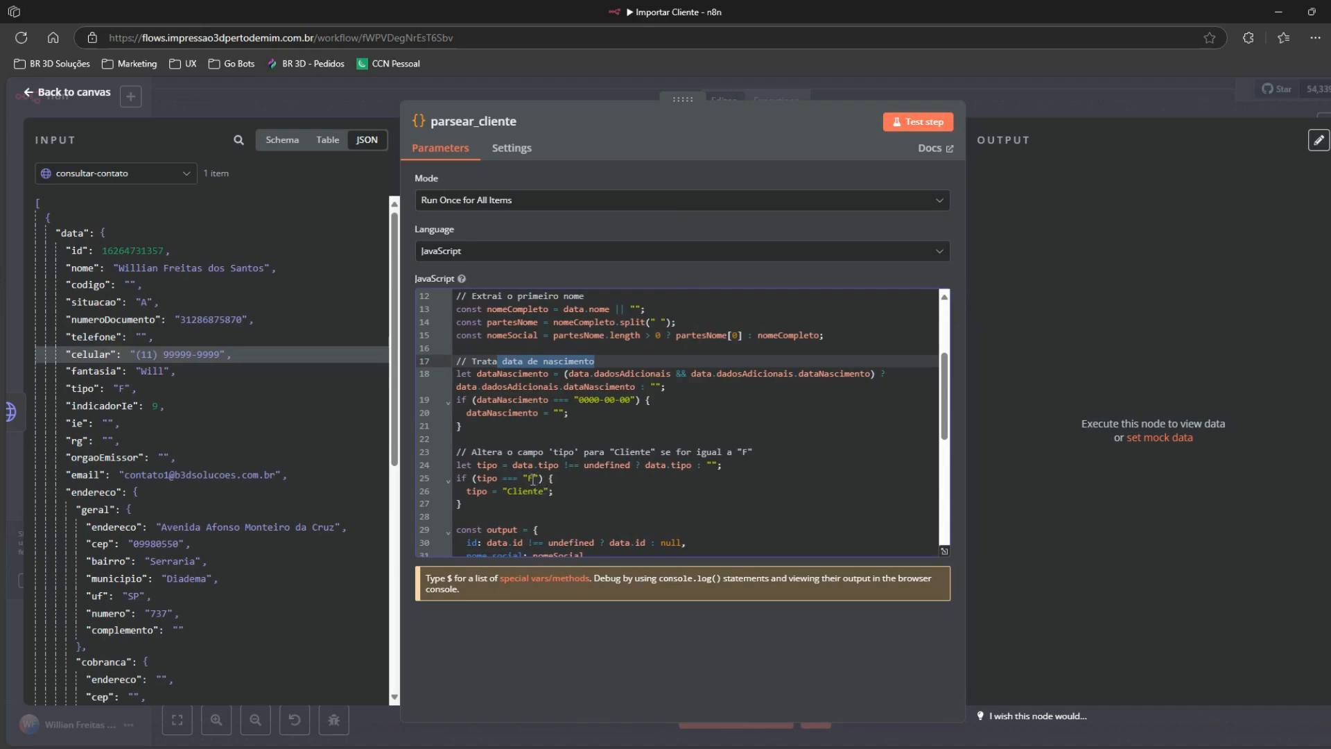
{"action": "scroll", "coordinate": [533, 495], "scroll_direction": "down", "scroll_amount": 2}
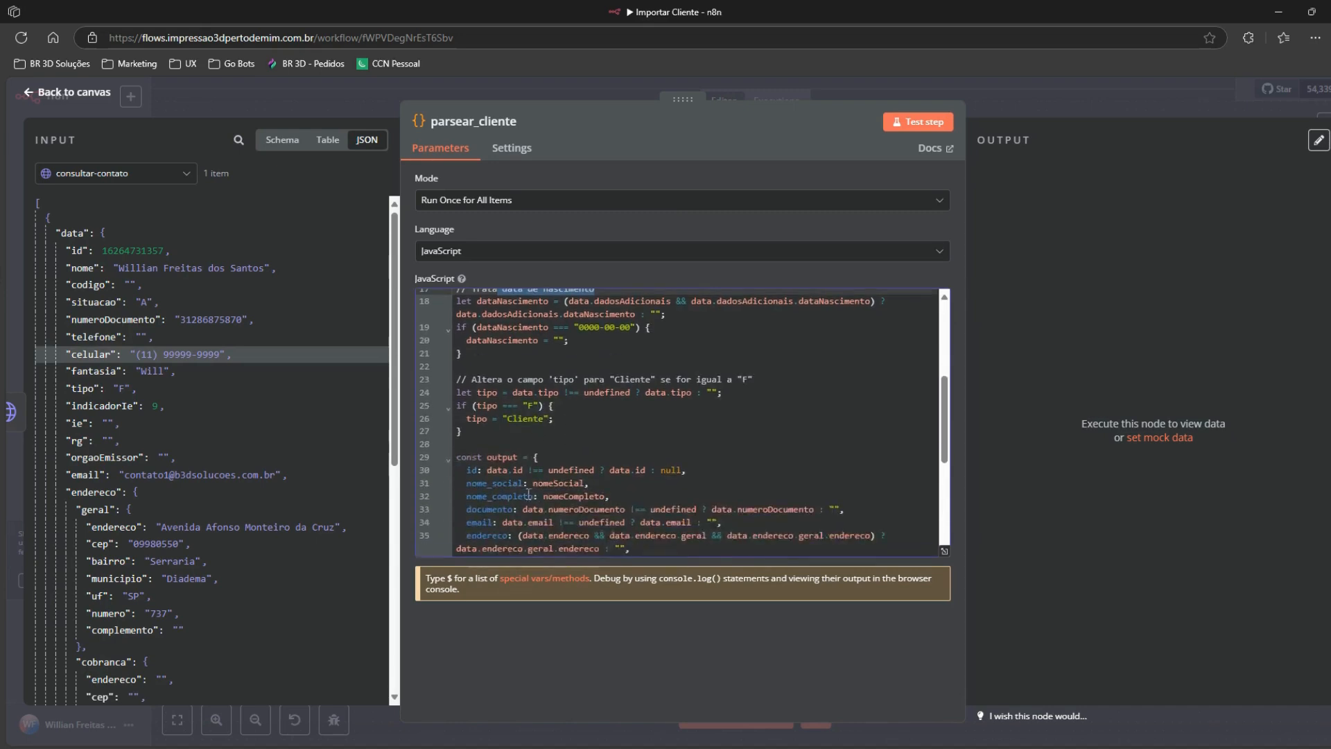
{"action": "scroll", "coordinate": [534, 495], "scroll_direction": "up", "scroll_amount": 2}
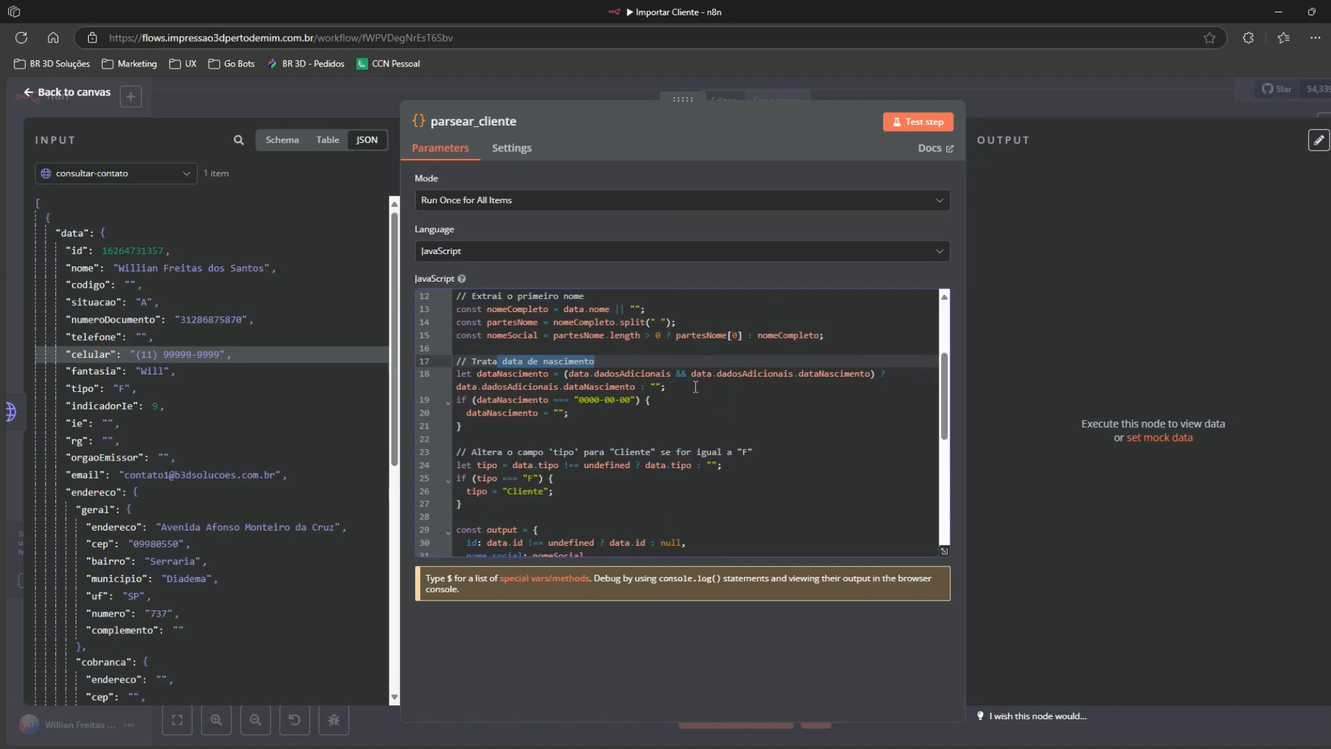
{"action": "scroll", "coordinate": [697, 388], "scroll_direction": "down", "scroll_amount": 2}
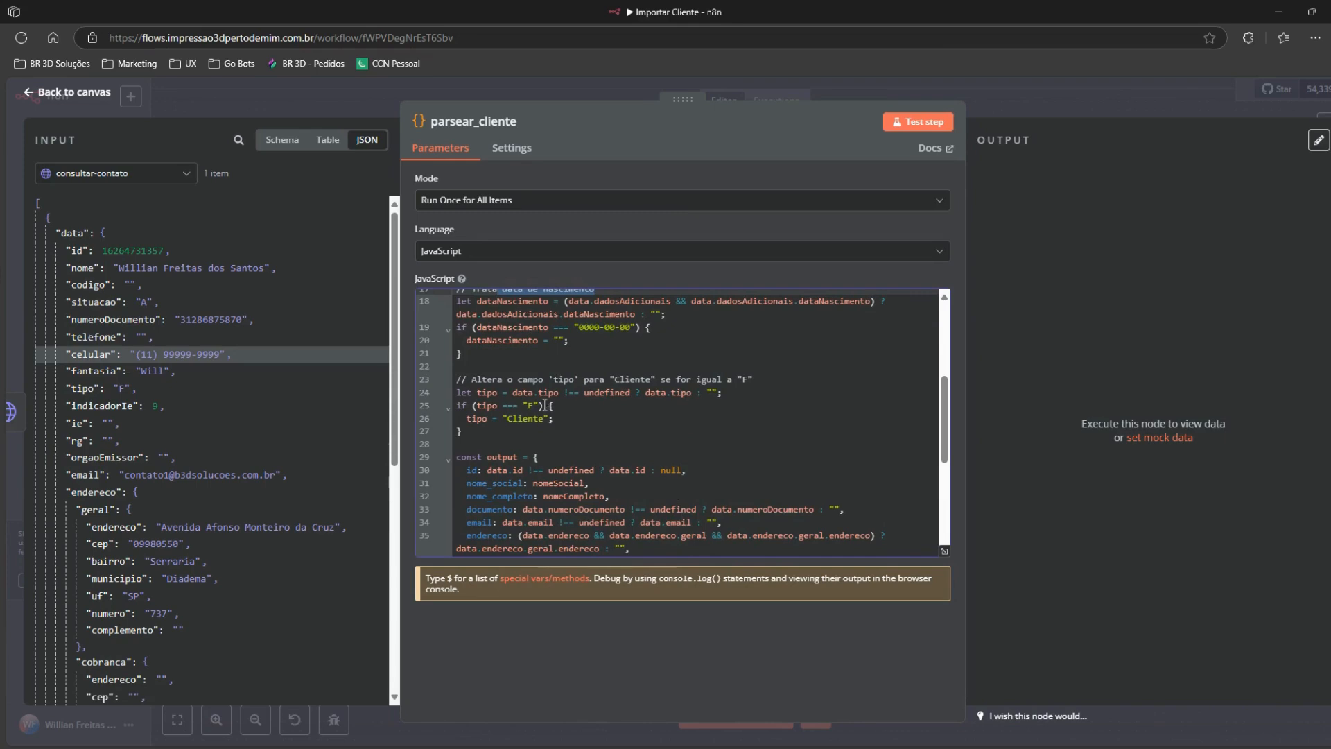
{"action": "scroll", "coordinate": [481, 518], "scroll_direction": "down", "scroll_amount": 4}
{"action": "scroll", "coordinate": [482, 518], "scroll_direction": "down", "scroll_amount": 3}
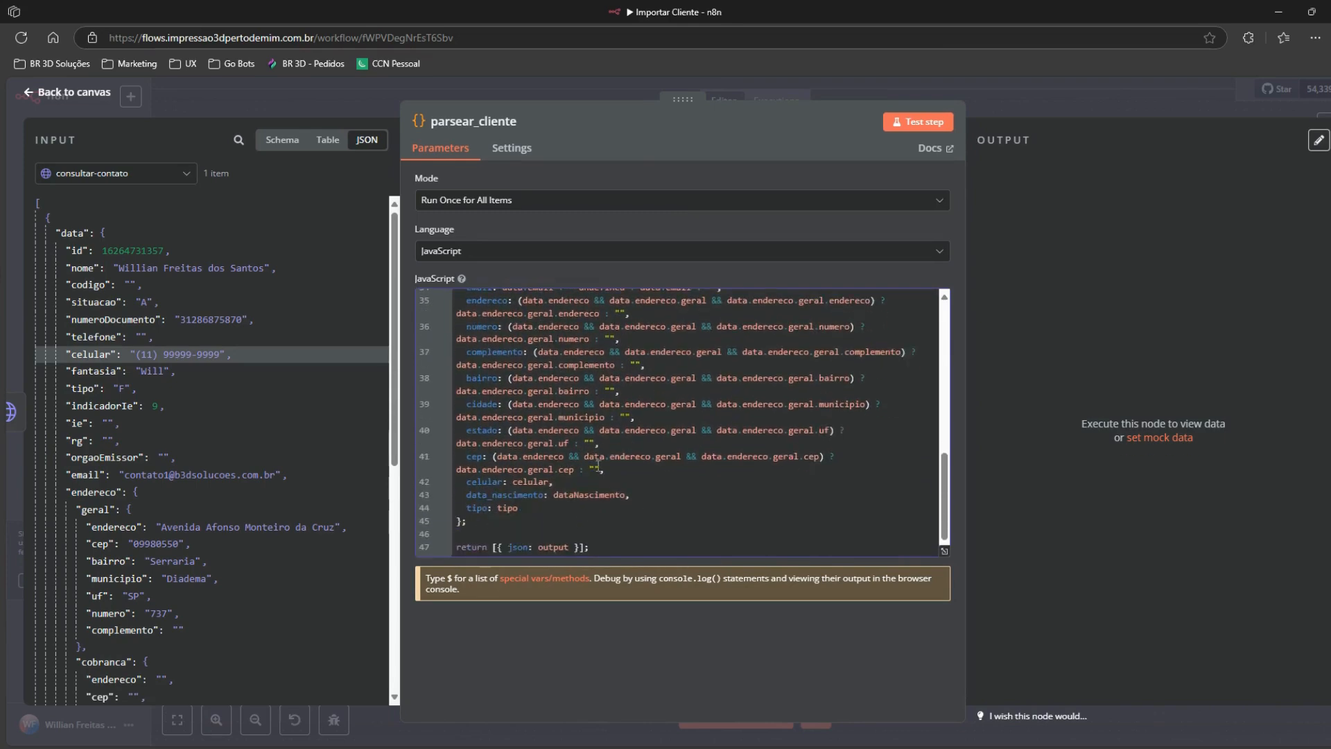
{"action": "left_click", "coordinate": [920, 122]}
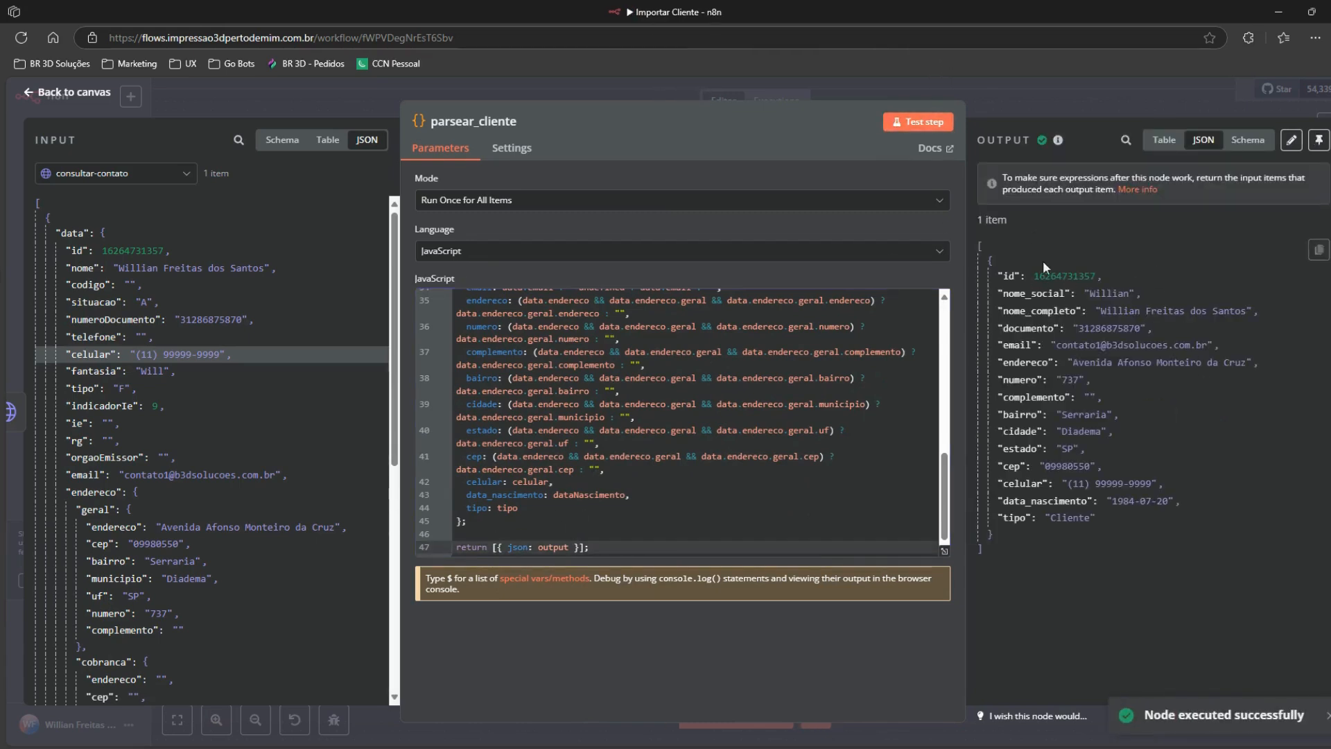
{"action": "left_click", "coordinate": [823, 94]}
Step: Examine the telefone_normalizado code against the celular value it receives, including the non-digit removal and the 55 country prefix
{"action": "left_click_drag", "start_coordinate": [622, 375], "coordinate": [513, 407]}
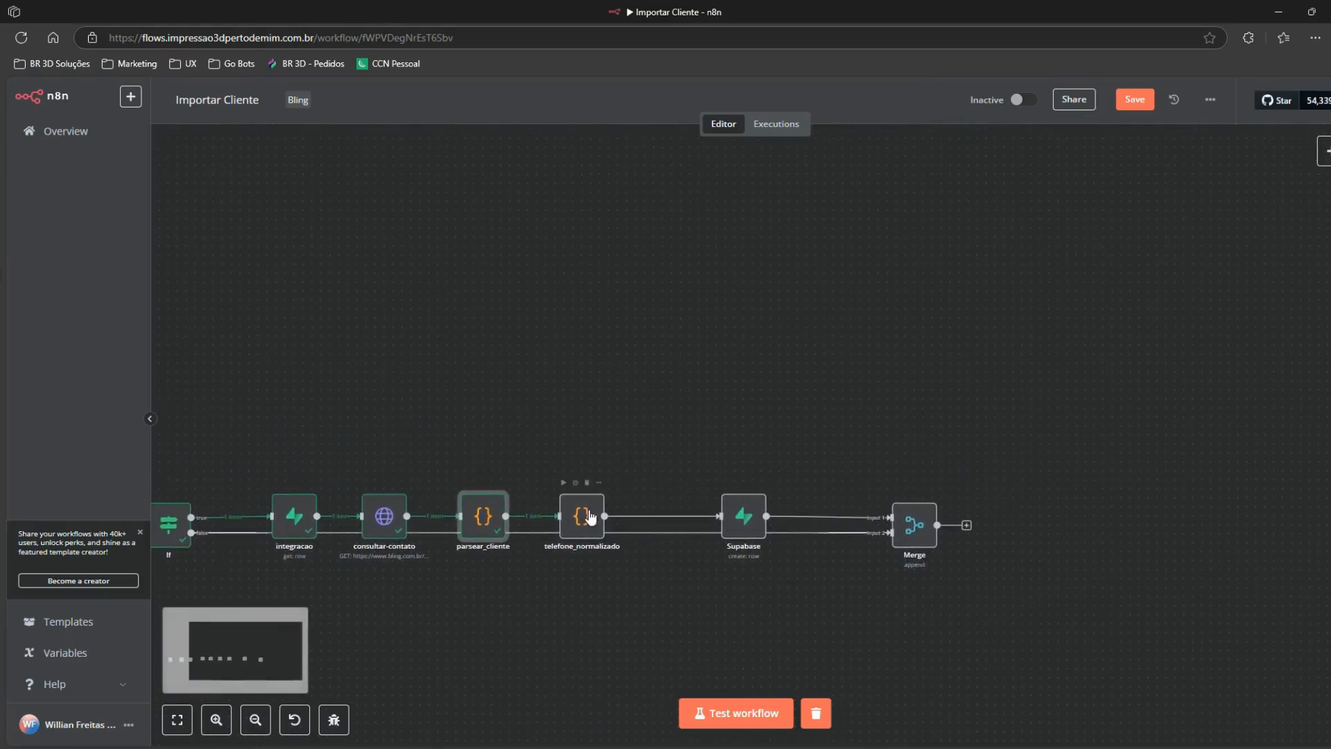
{"action": "left_click", "coordinate": [582, 516]}
{"action": "double_click", "coordinate": [581, 515]}
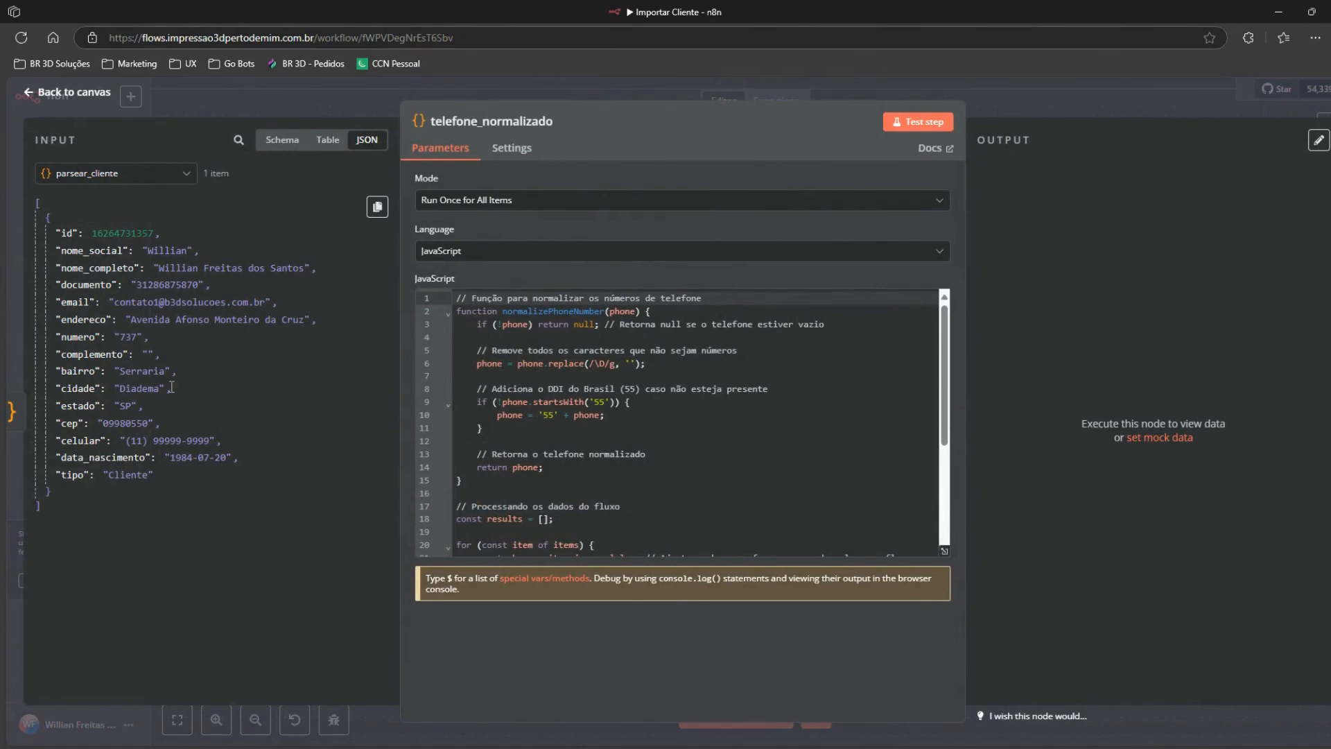
{"action": "left_click_drag", "start_coordinate": [211, 439], "coordinate": [125, 441]}
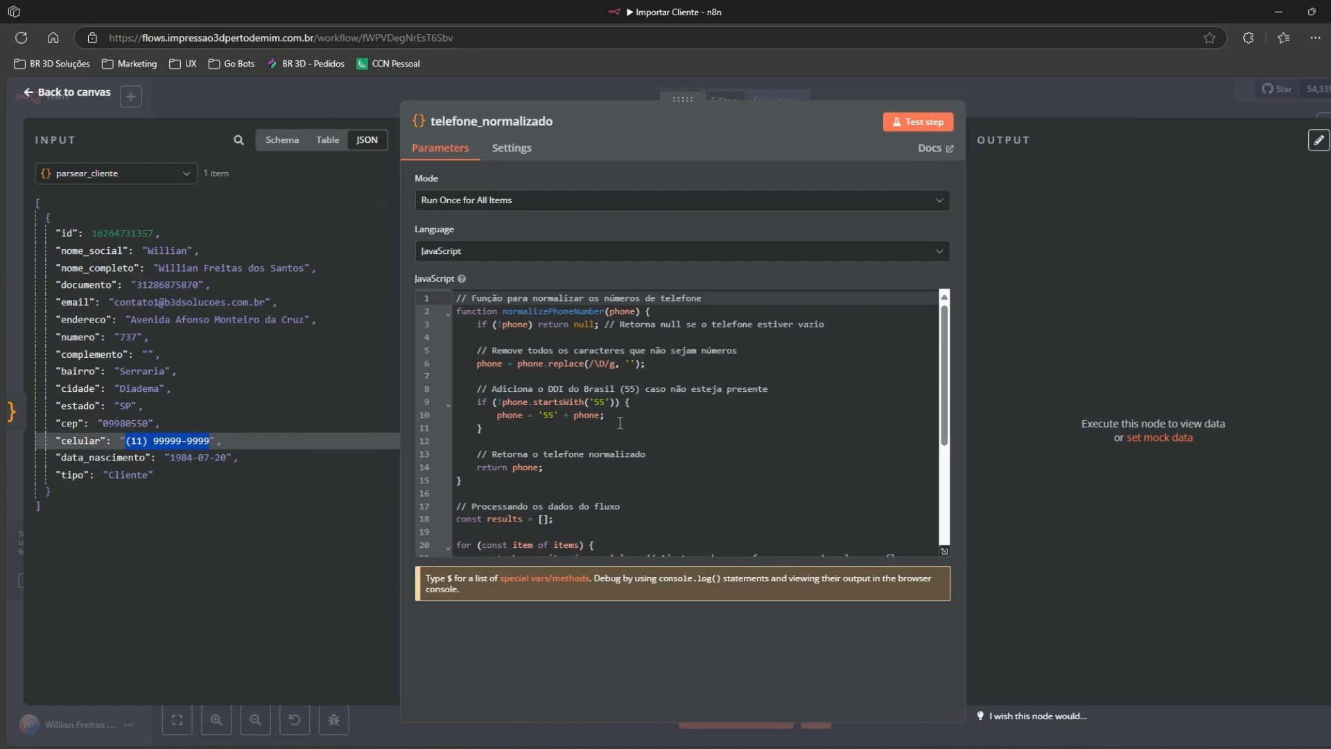
{"action": "scroll", "coordinate": [611, 430], "scroll_direction": "down", "scroll_amount": 5}
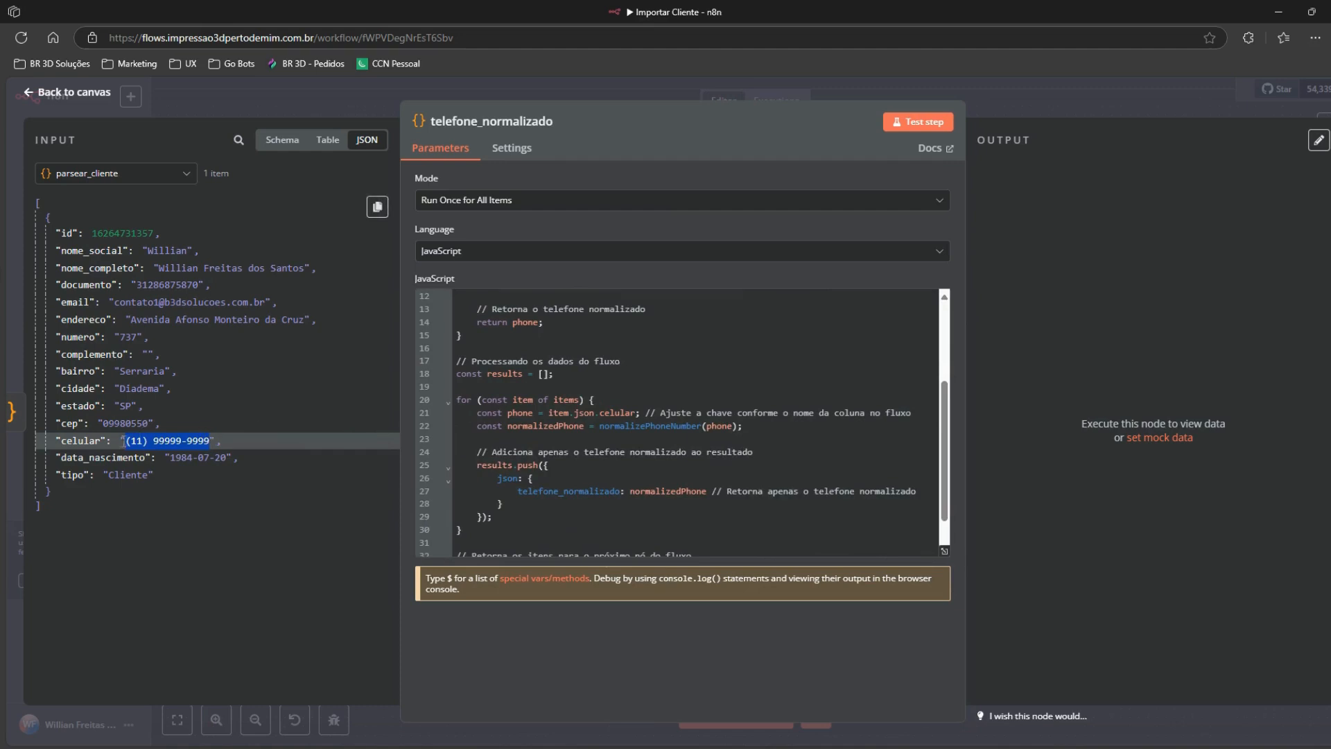
{"action": "left_click", "coordinate": [131, 447]}
{"action": "left_click_drag", "start_coordinate": [148, 442], "coordinate": [142, 443]}
{"action": "double_click", "coordinate": [183, 441]}
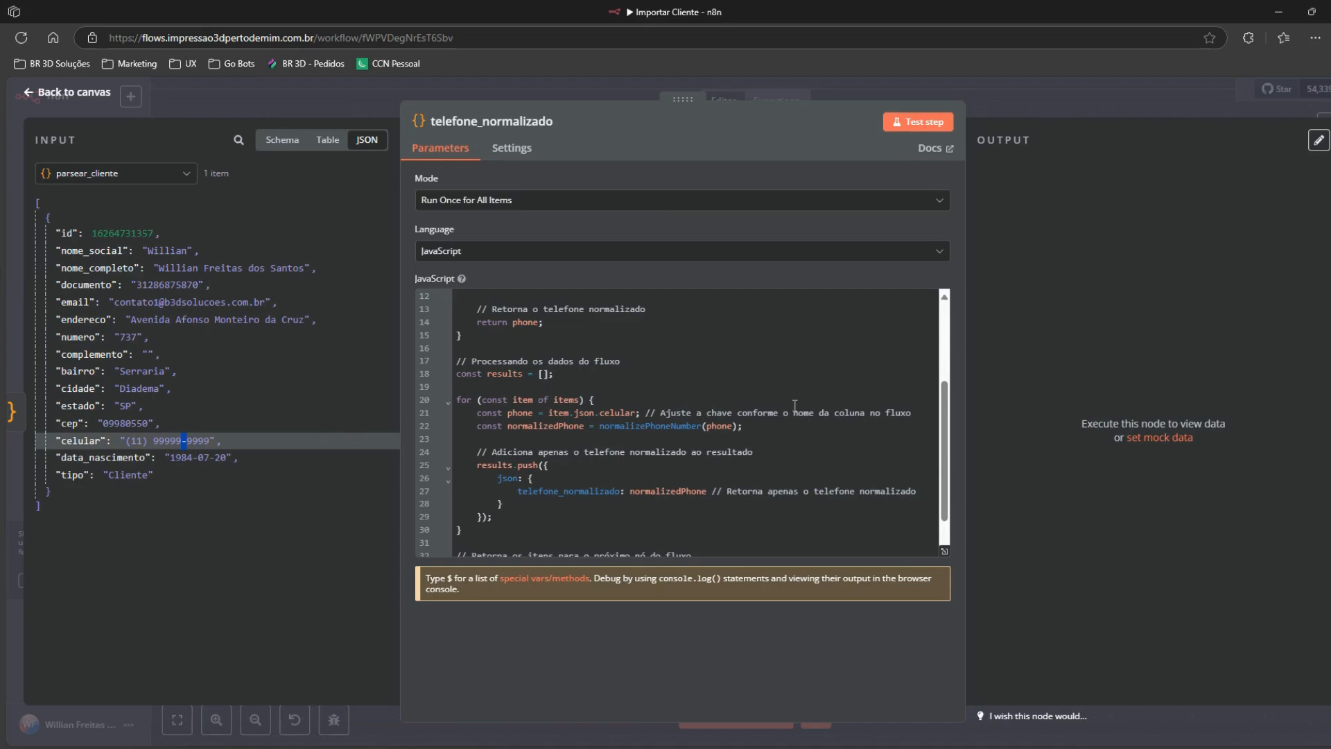
{"action": "scroll", "coordinate": [795, 405], "scroll_direction": "down", "scroll_amount": 1}
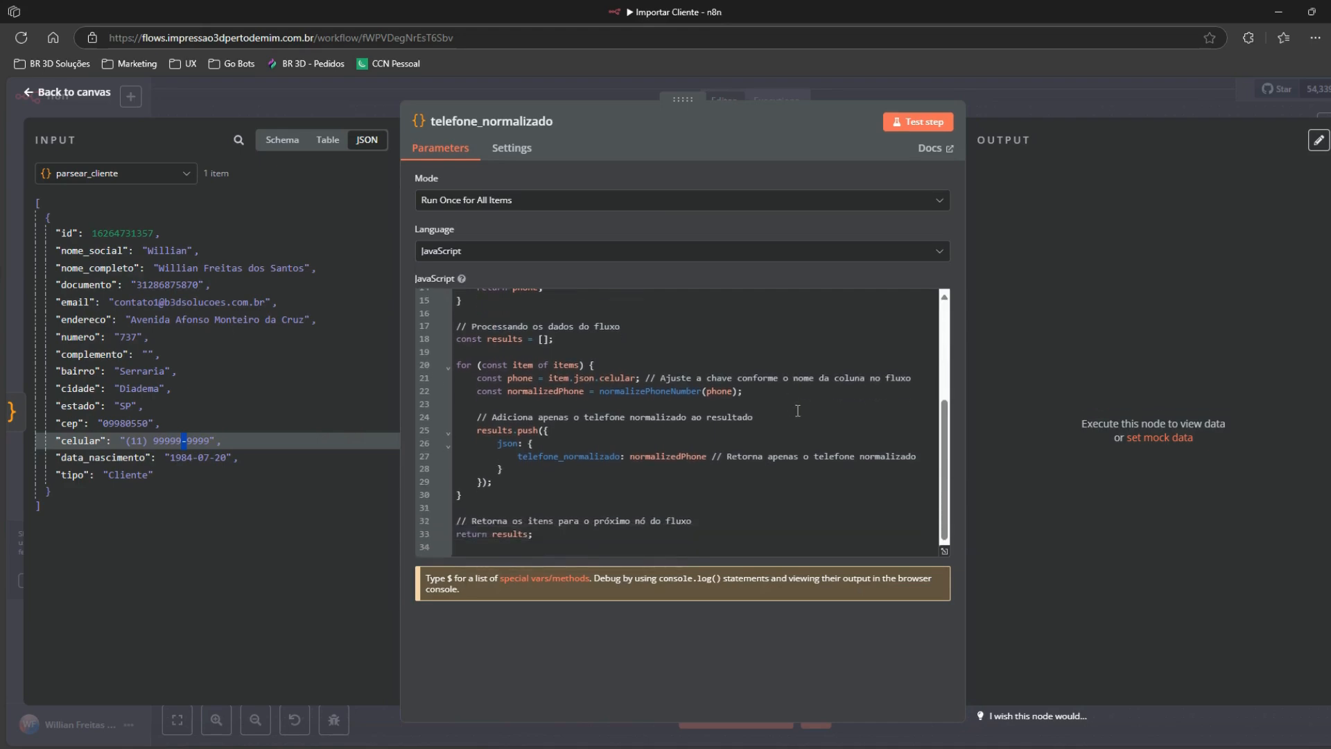
{"action": "scroll", "coordinate": [796, 413], "scroll_direction": "up", "scroll_amount": 4}
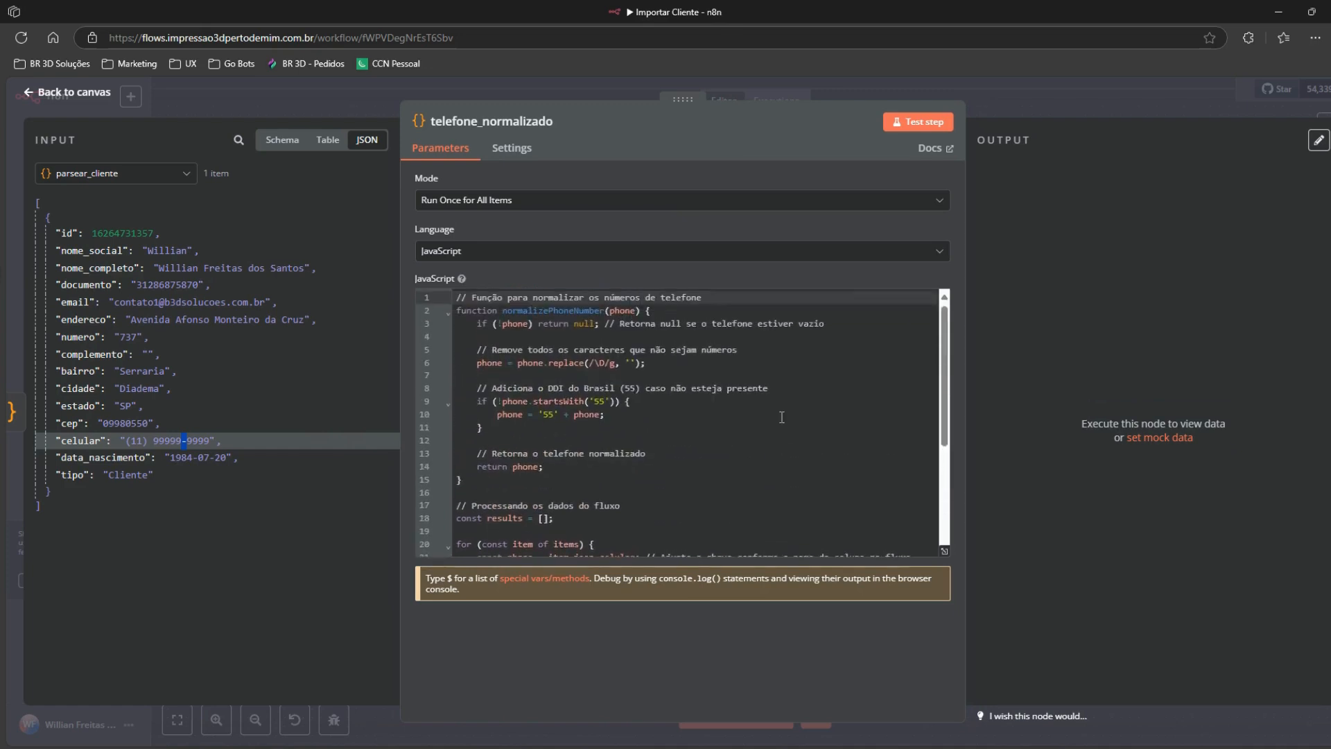
{"action": "scroll", "coordinate": [781, 417], "scroll_direction": "down", "scroll_amount": 4}
{"action": "scroll", "coordinate": [781, 417], "scroll_direction": "up", "scroll_amount": 4}
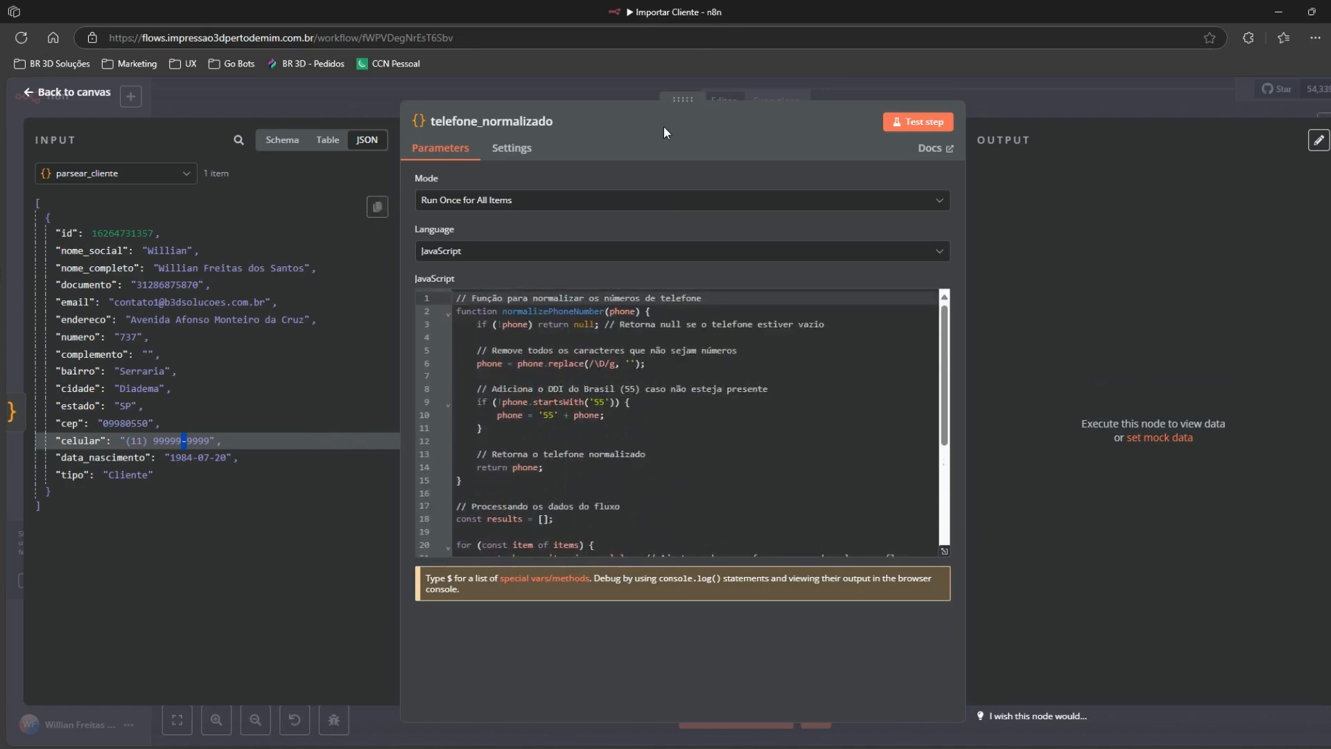
Step: Run the telefone_normalizado node and check the normalized phone value in its output
{"action": "left_click", "coordinate": [911, 119]}
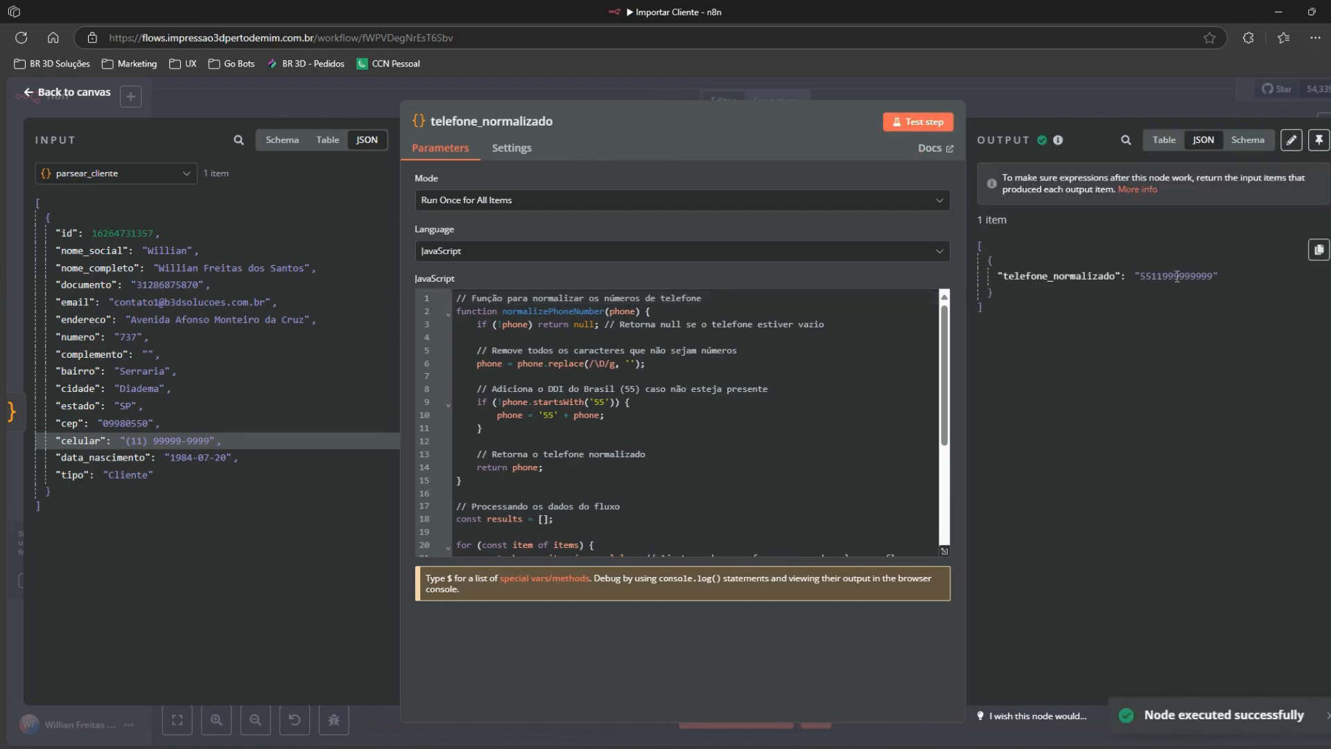
{"action": "double_click", "coordinate": [1178, 277]}
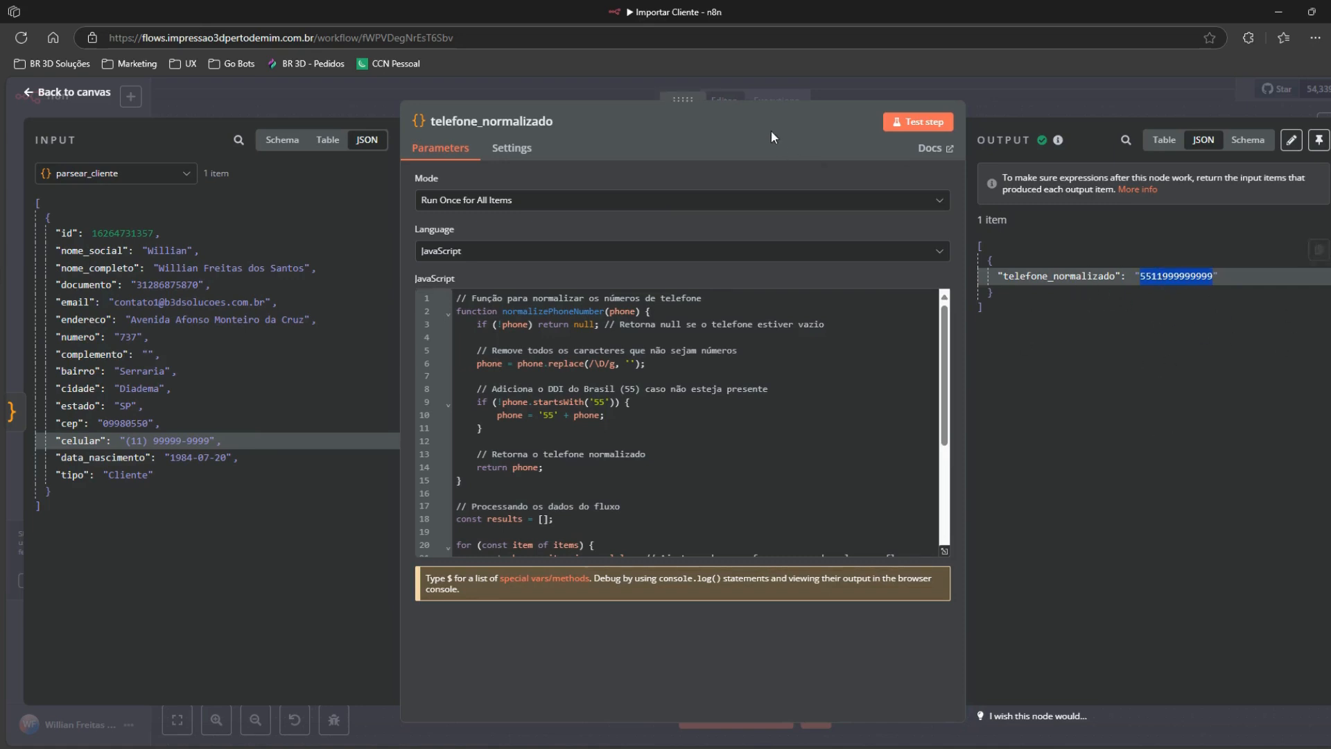
{"action": "left_click", "coordinate": [855, 94]}
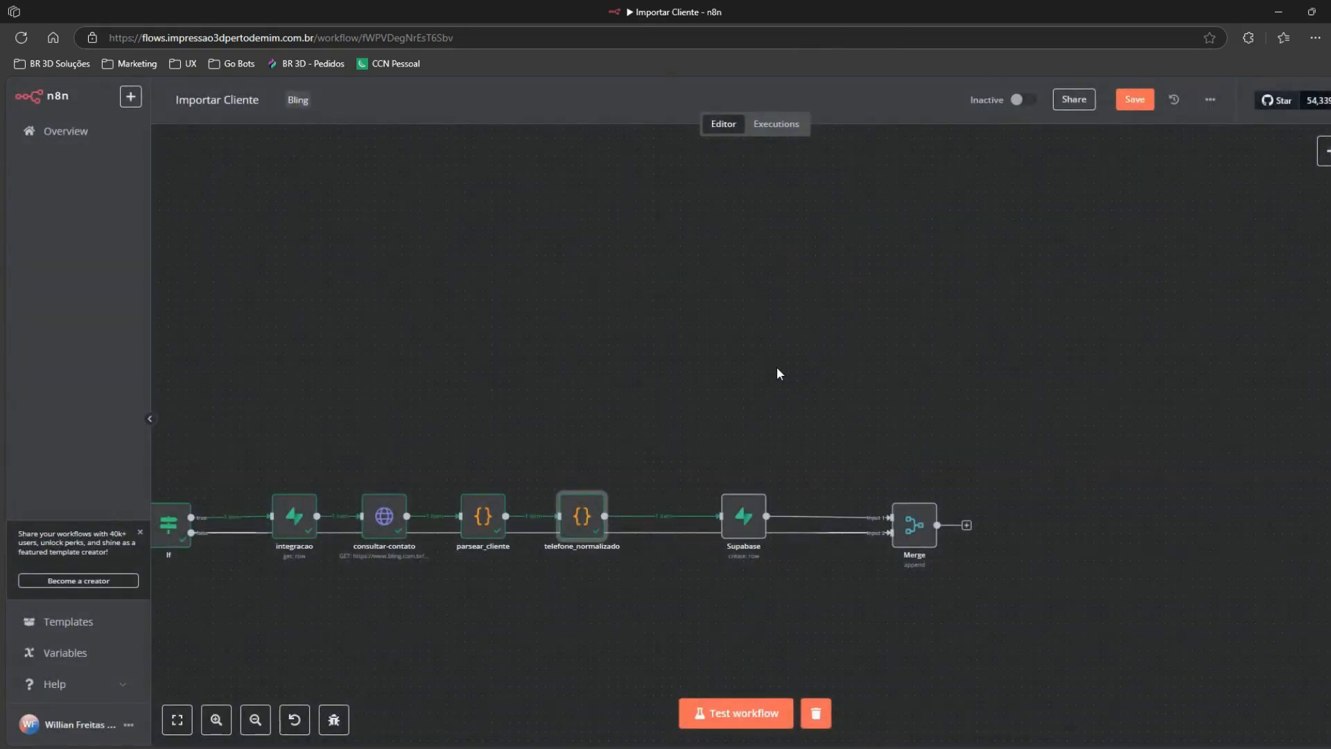
Step: Review the client fields that the parsear_cliente node outputs for use in the Supabase node
{"action": "left_click_drag", "start_coordinate": [777, 369], "coordinate": [978, 367]}
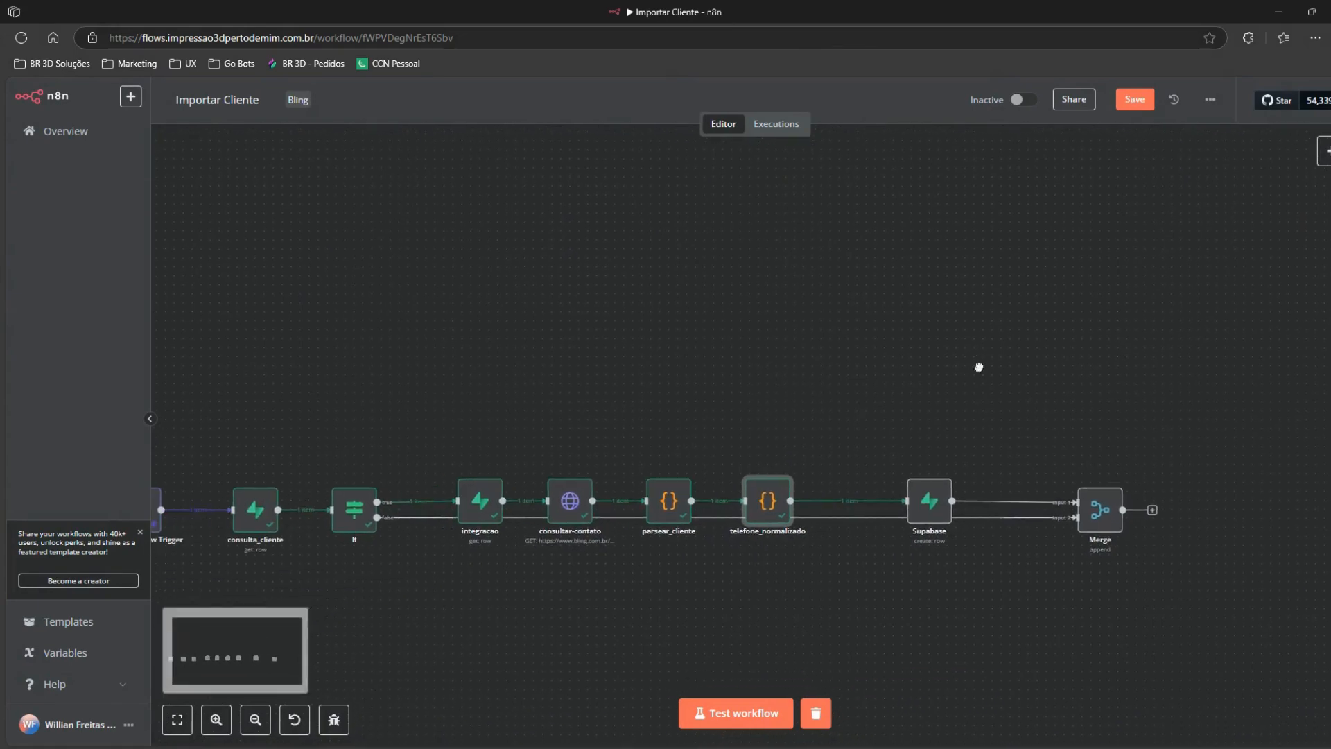
{"action": "double_click", "coordinate": [670, 500]}
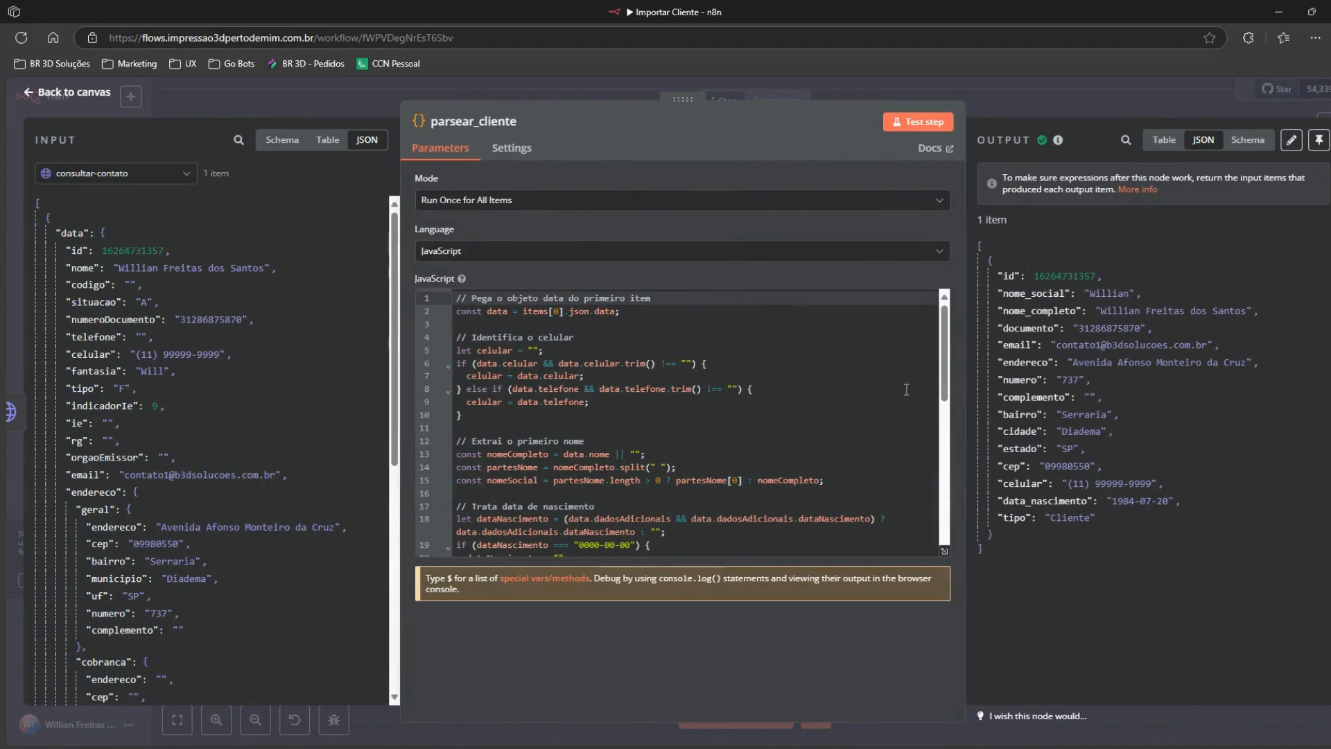
{"action": "left_click", "coordinate": [1033, 108]}
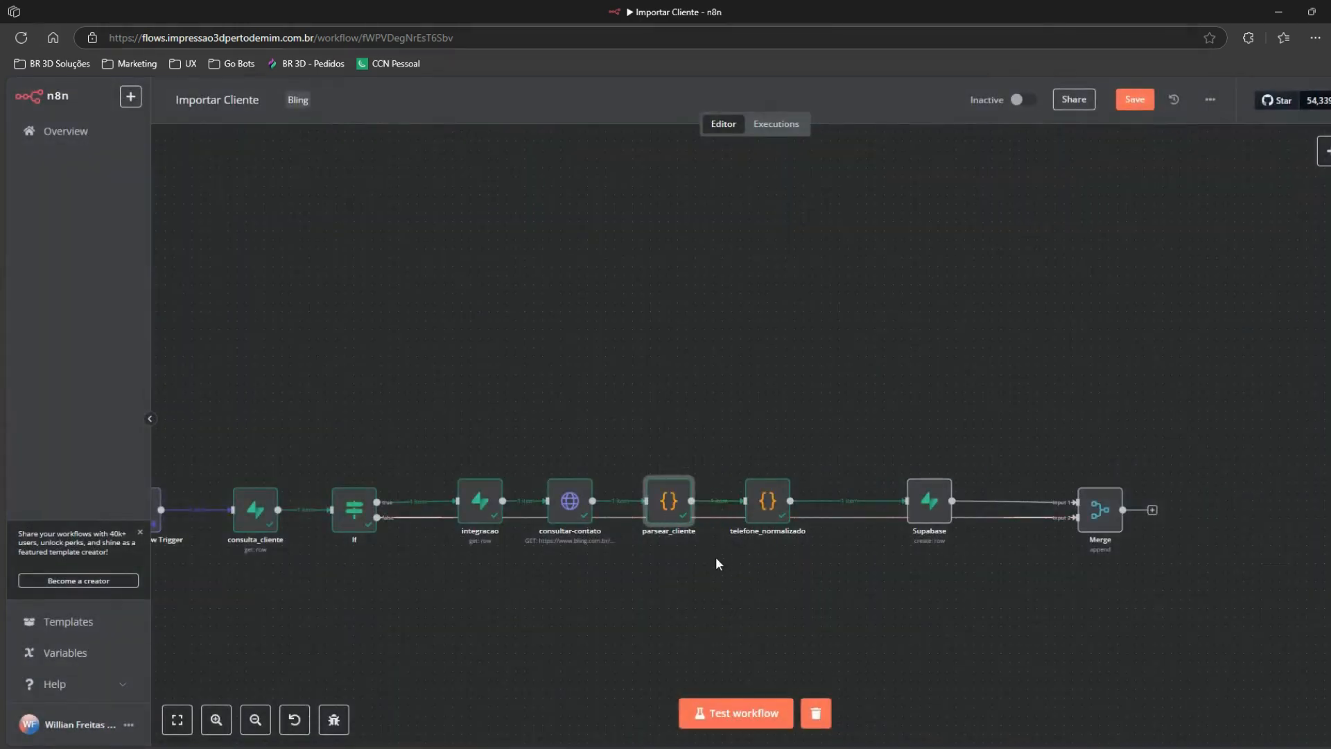
{"action": "mouse_move", "coordinate": [724, 530]}
{"action": "scroll", "coordinate": [904, 387], "scroll_direction": "right", "scroll_amount": 4}
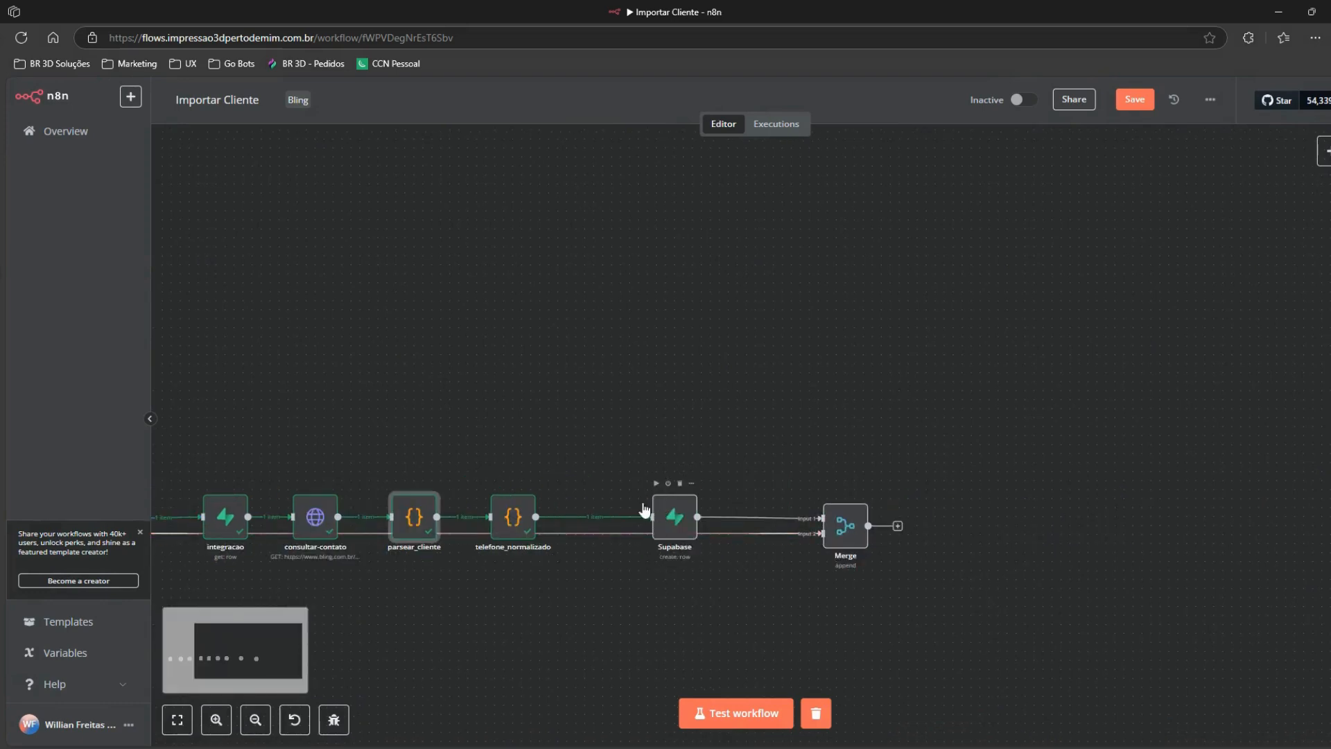
{"action": "mouse_move", "coordinate": [675, 528]}
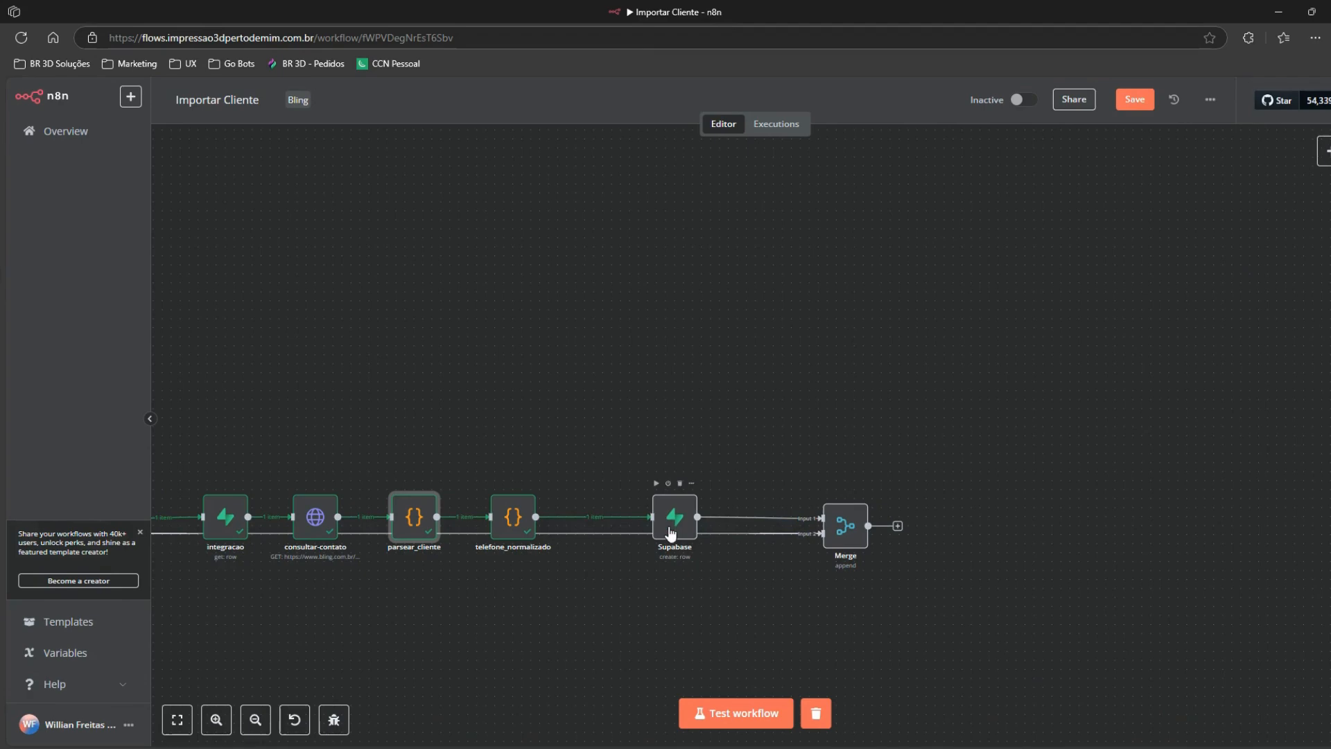
Step: Review the field mappings of the Supabase create-row node for the clientes table and run the node to save the client
{"action": "left_click", "coordinate": [668, 524]}
{"action": "double_click", "coordinate": [669, 525]}
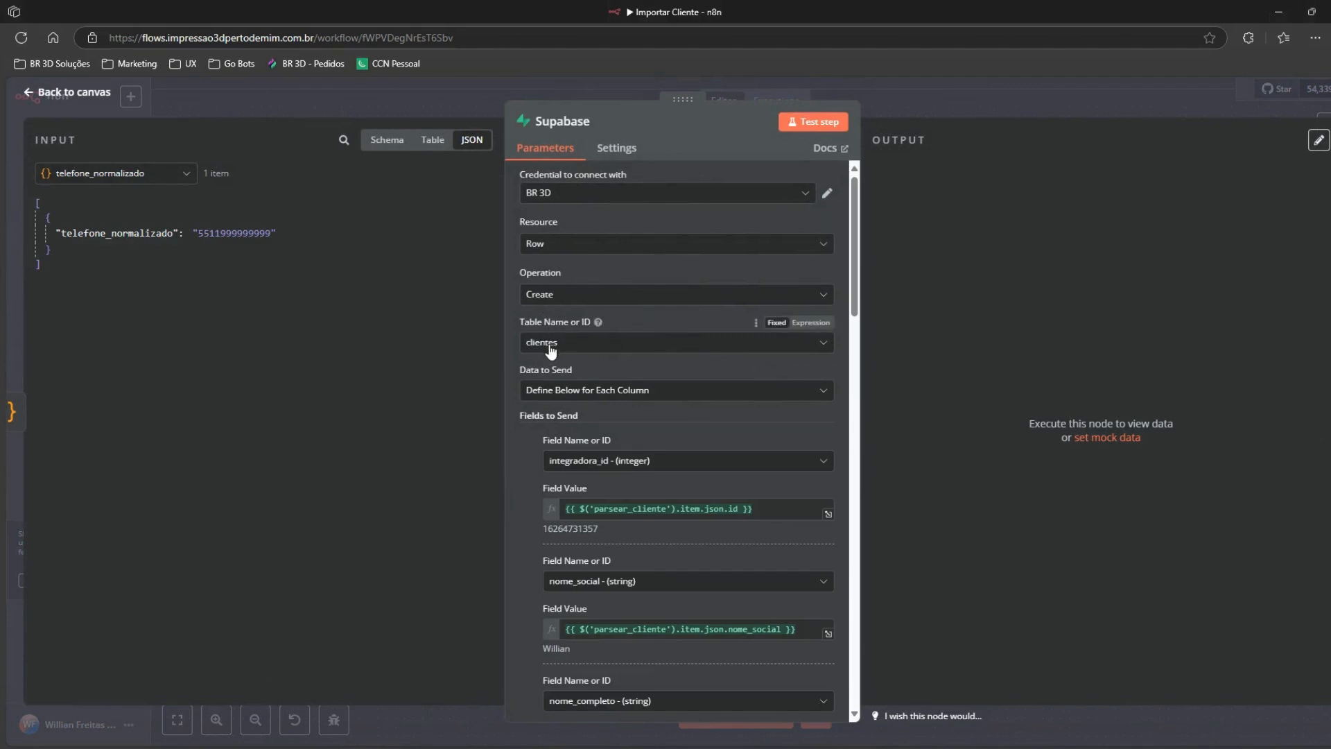
{"action": "scroll", "coordinate": [695, 474], "scroll_direction": "down", "scroll_amount": 6}
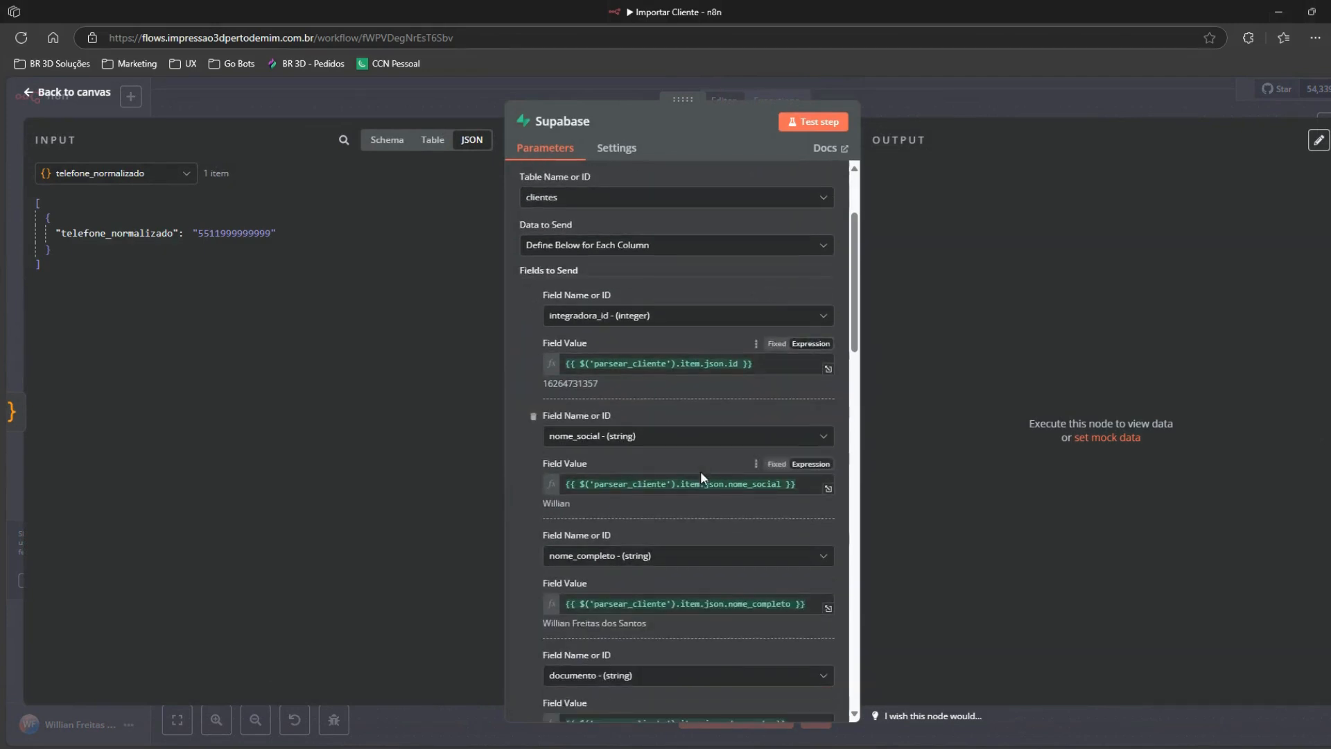
{"action": "scroll", "coordinate": [701, 475], "scroll_direction": "down", "scroll_amount": 10}
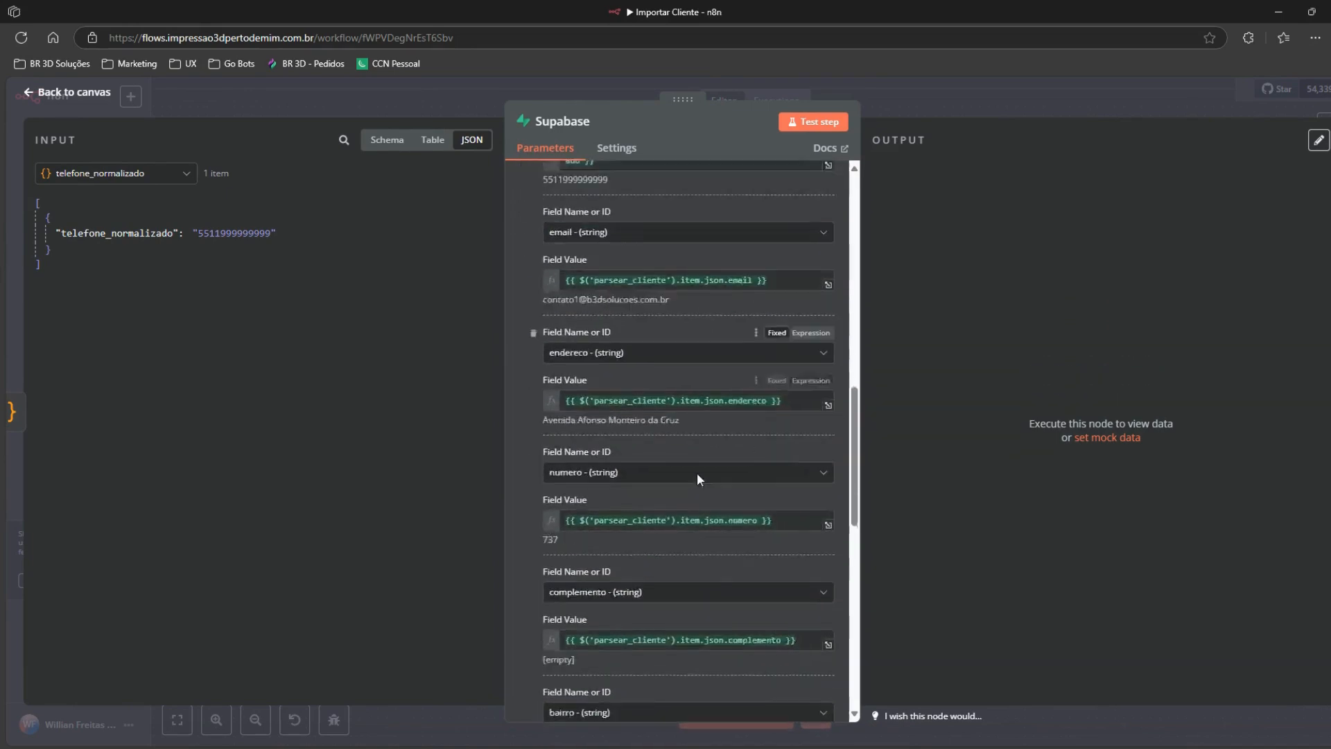
{"action": "scroll", "coordinate": [763, 571], "scroll_direction": "up", "scroll_amount": 8}
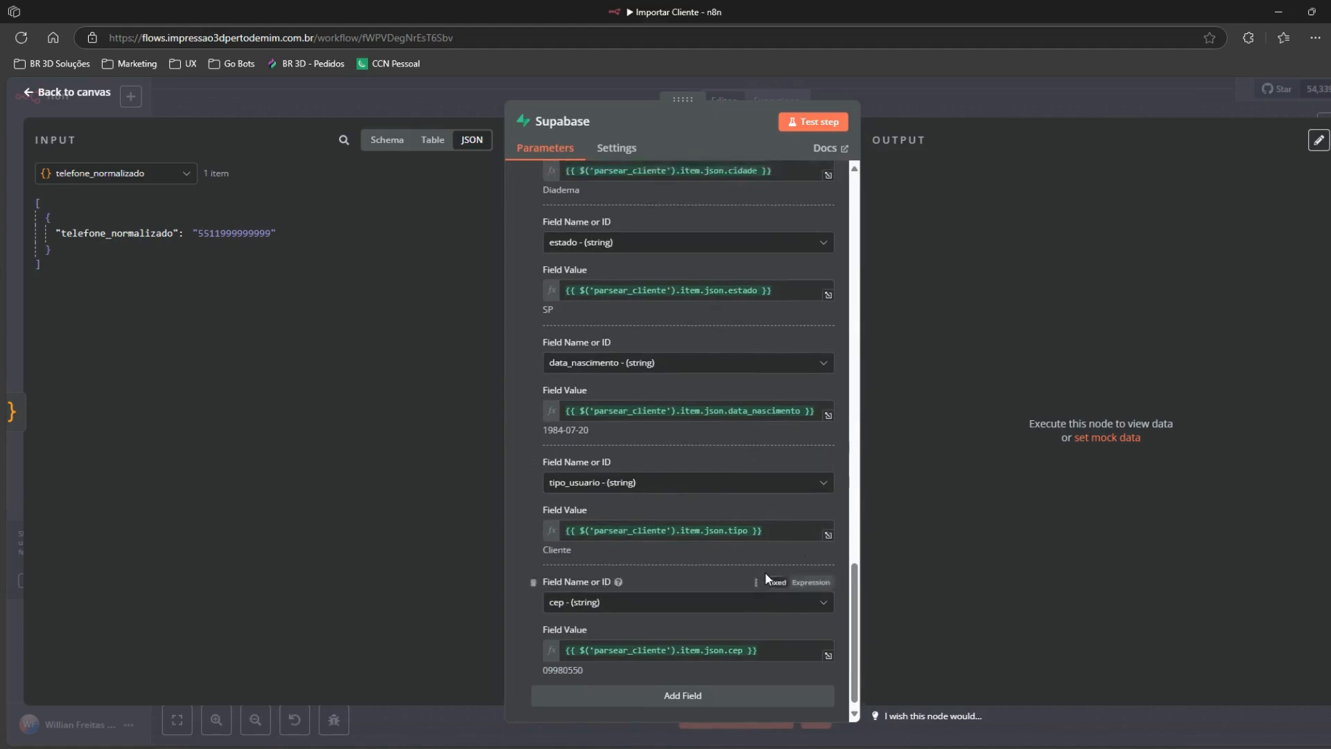
{"action": "scroll", "coordinate": [712, 567], "scroll_direction": "up", "scroll_amount": 5}
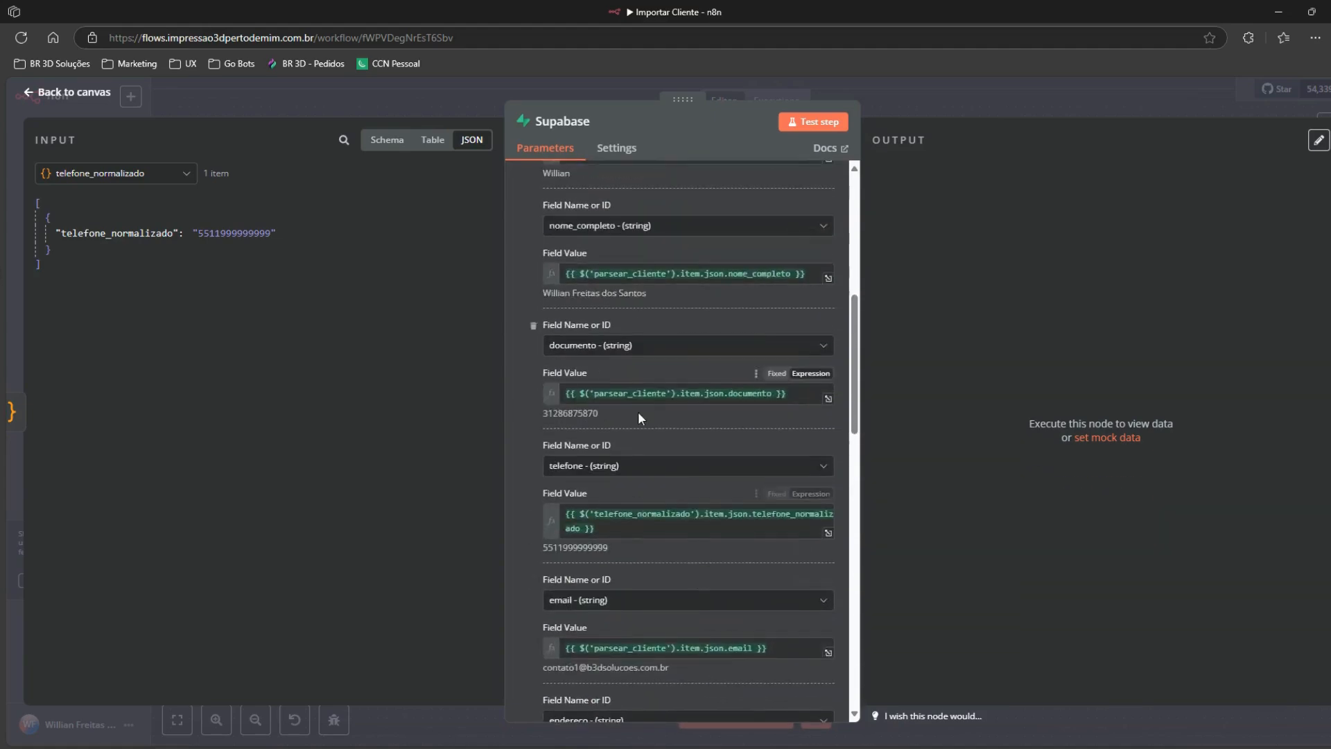
{"action": "scroll", "coordinate": [563, 449], "scroll_direction": "down", "scroll_amount": 10}
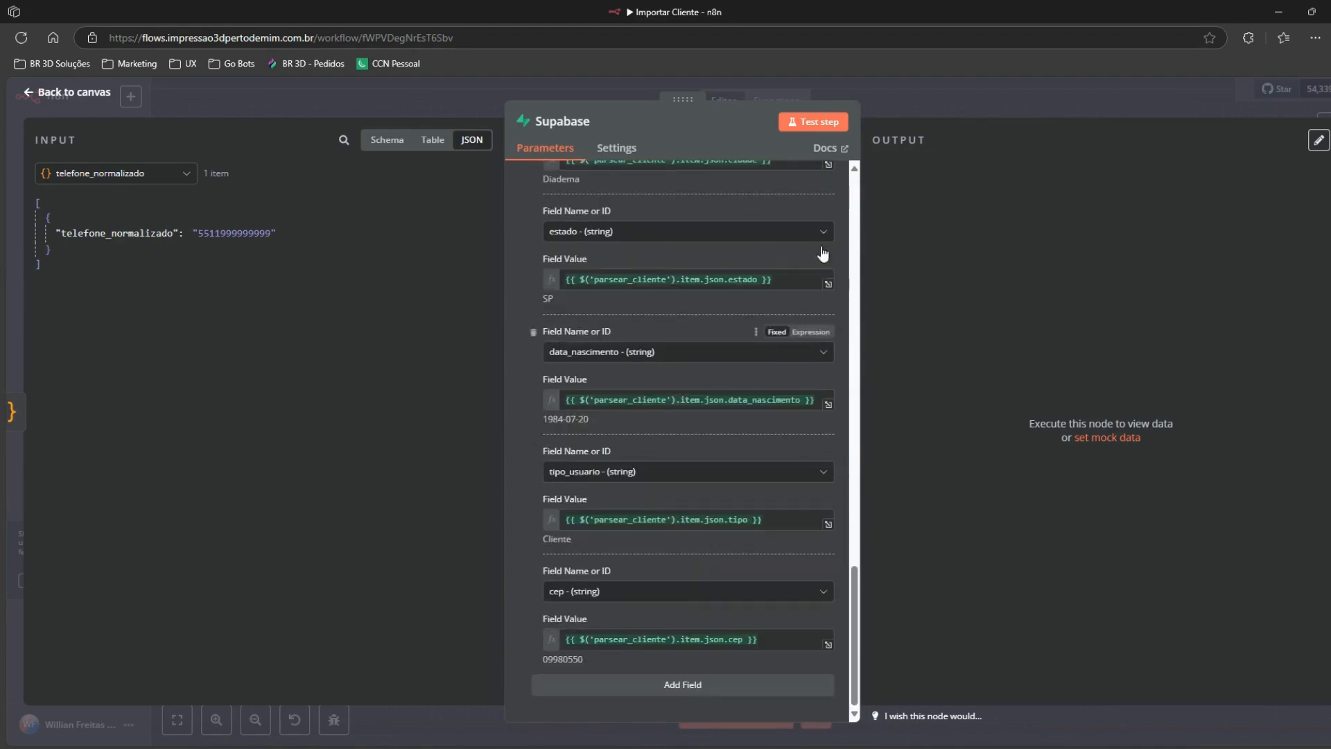
{"action": "left_click", "coordinate": [799, 123]}
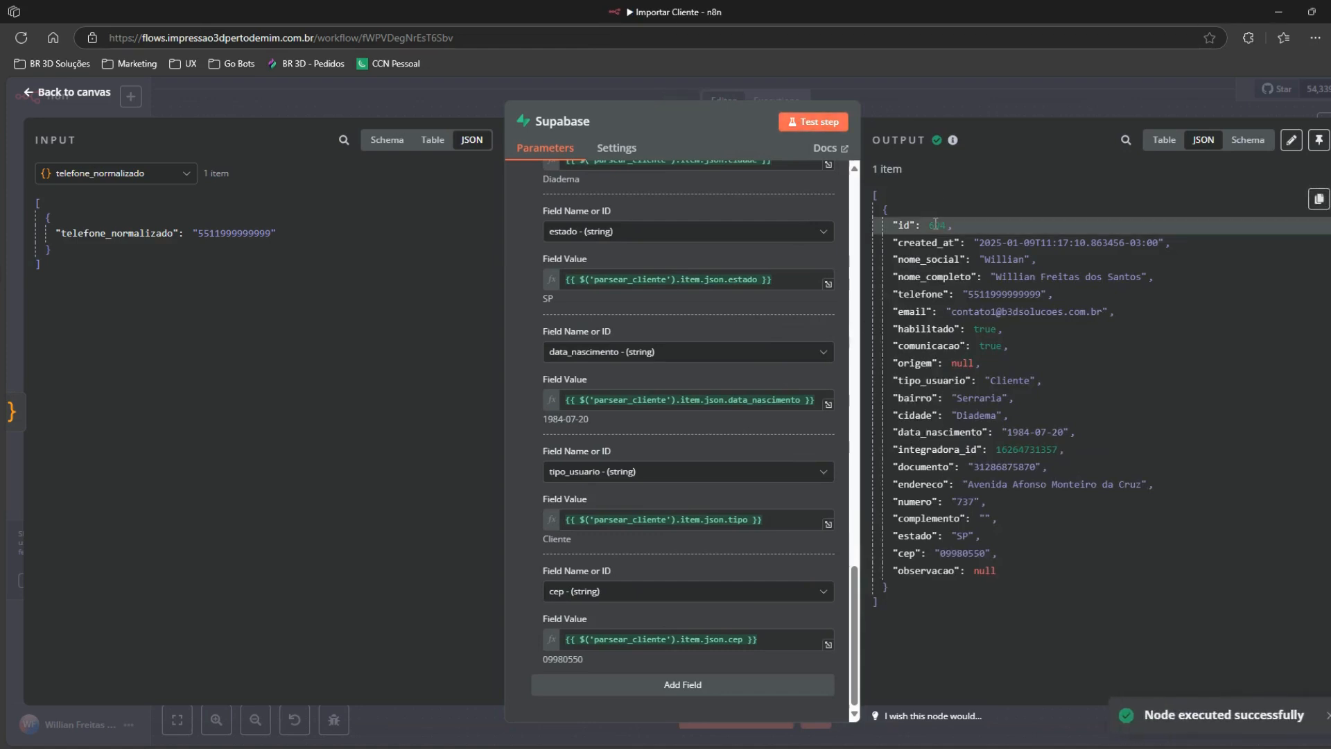
{"action": "left_click", "coordinate": [959, 86]}
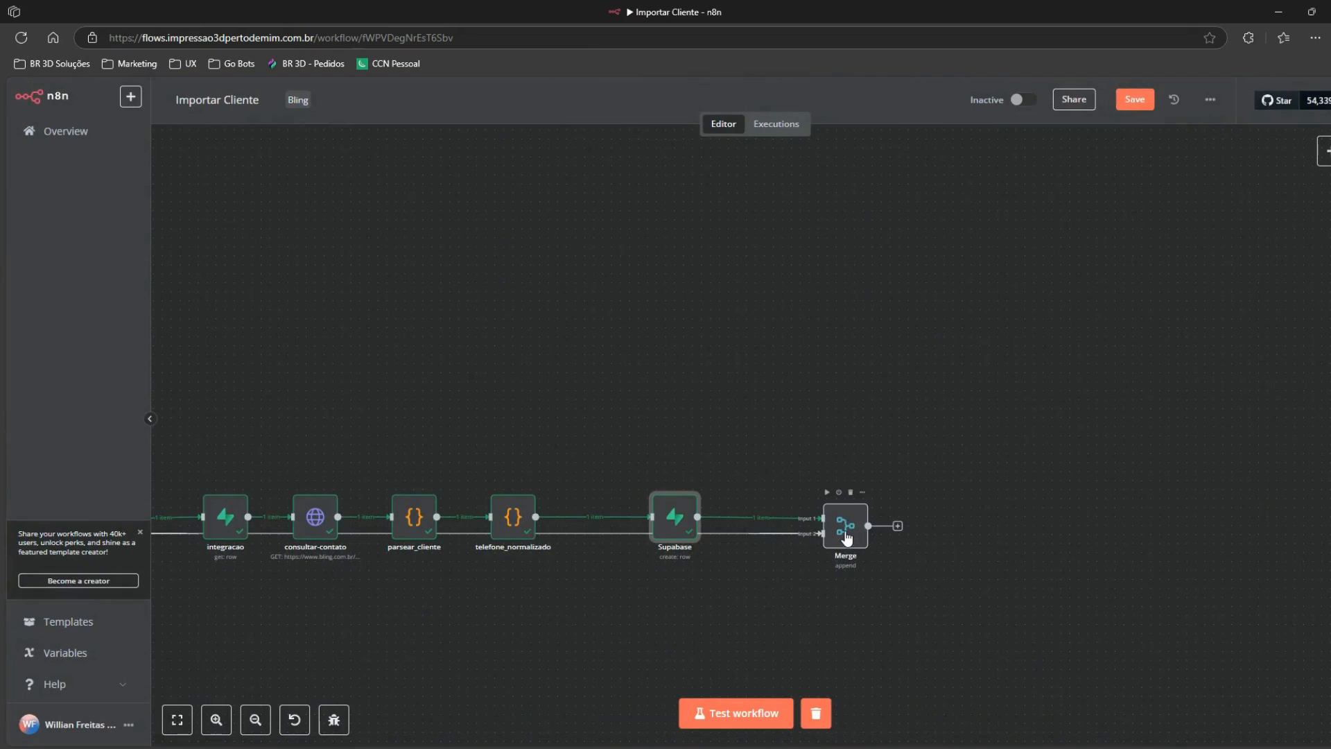
Step: Trace the Importar Cliente flow through to Merge, and inspect the consulta_cliente node that calls it in the Importar Pedidos workflow
{"action": "left_click_drag", "start_coordinate": [650, 441], "coordinate": [1143, 324]}
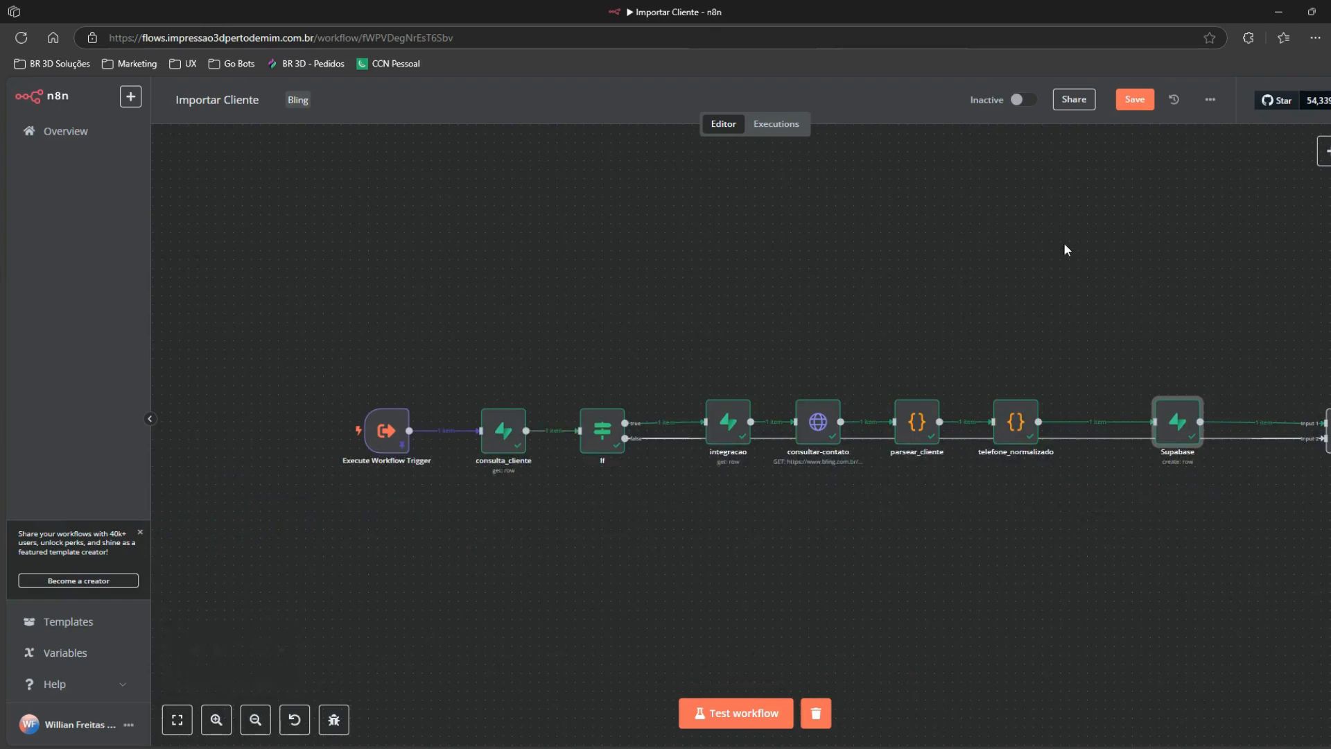
{"action": "left_click_drag", "start_coordinate": [1063, 250], "coordinate": [645, 354]}
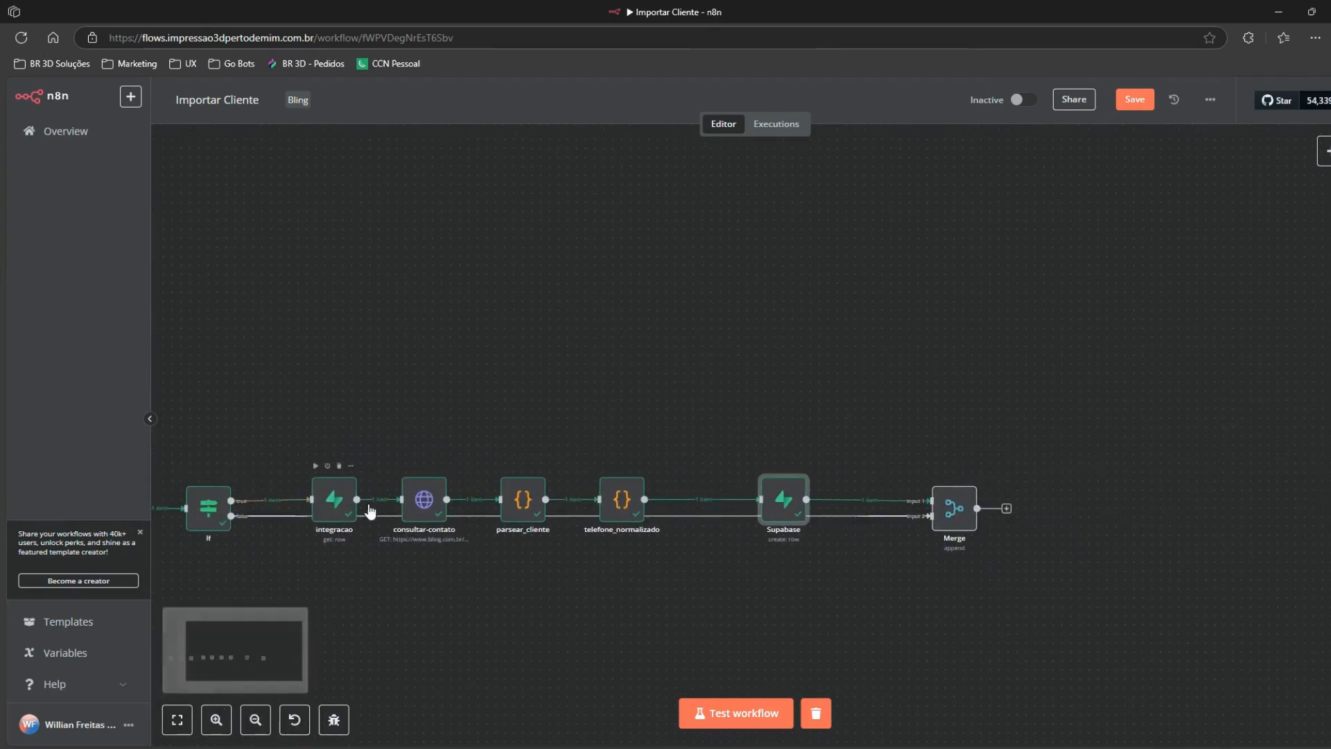
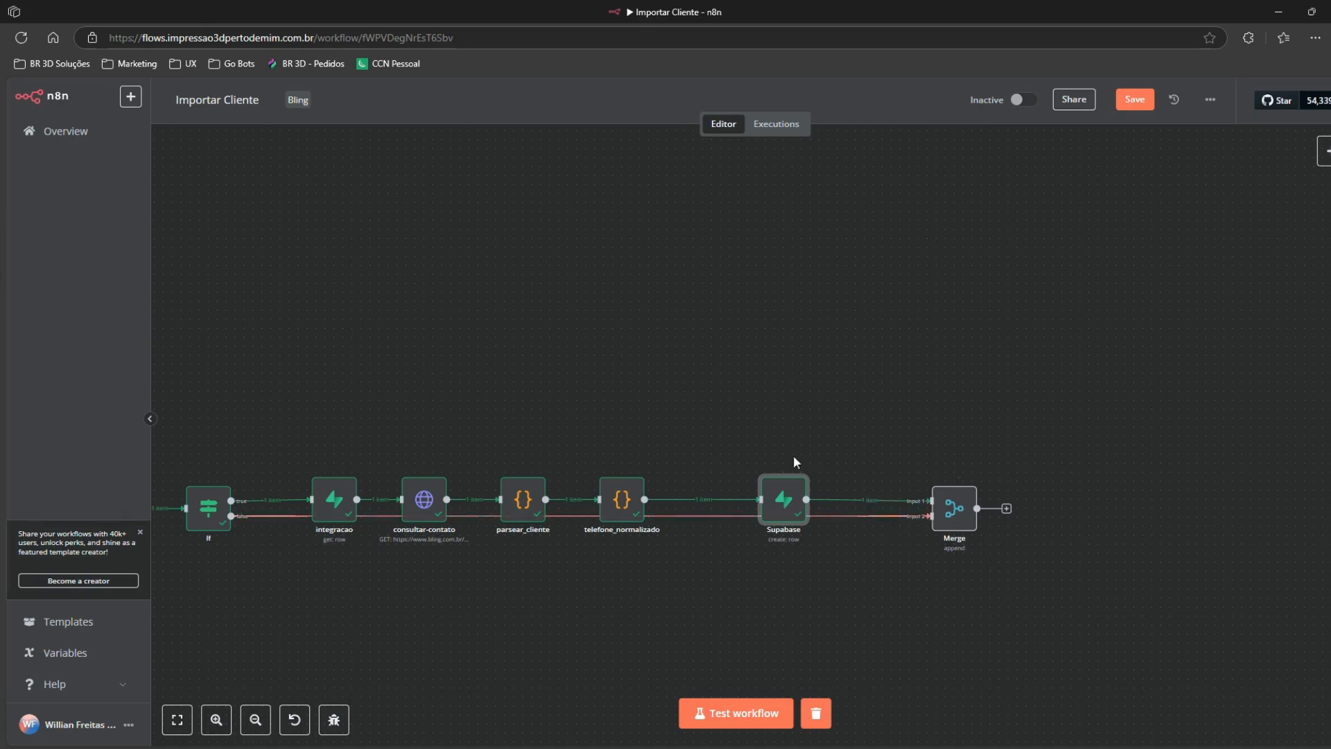
{"action": "left_click", "coordinate": [1, 239]}
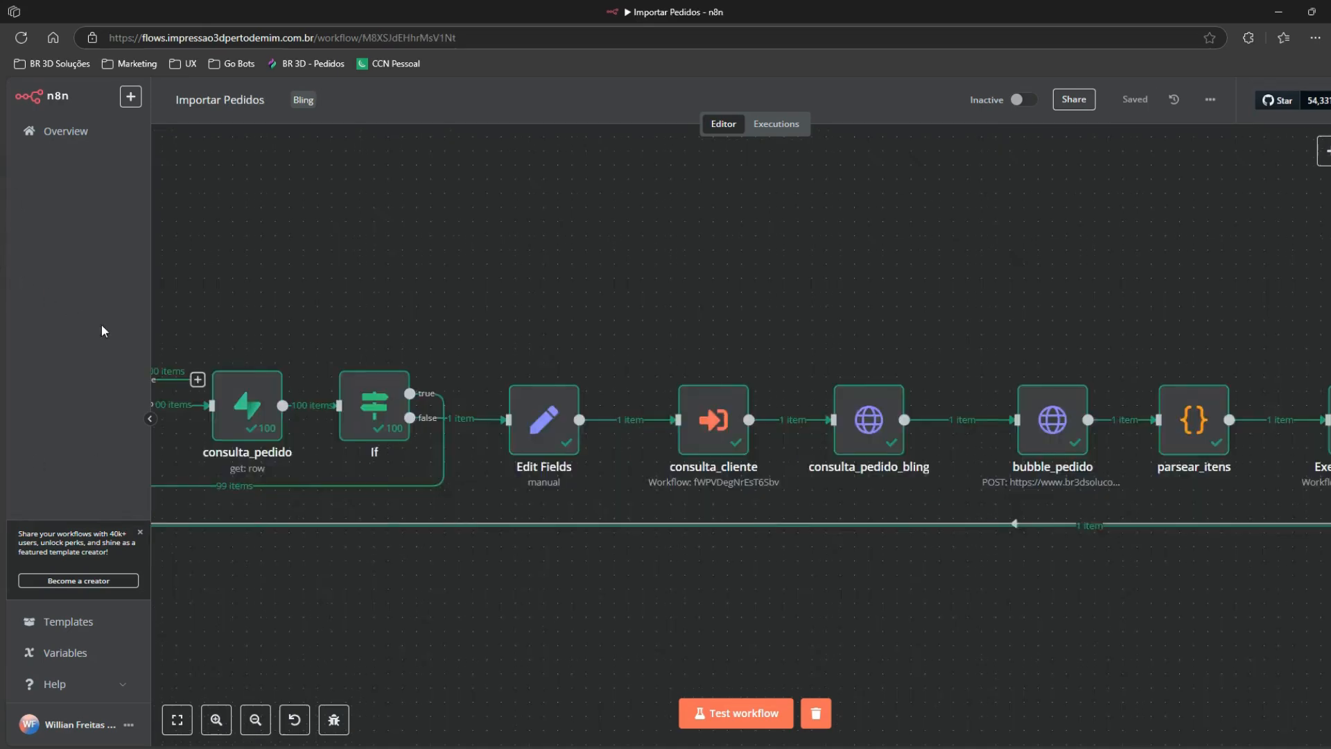
{"action": "scroll", "coordinate": [1111, 594], "scroll_direction": "right", "scroll_amount": 5}
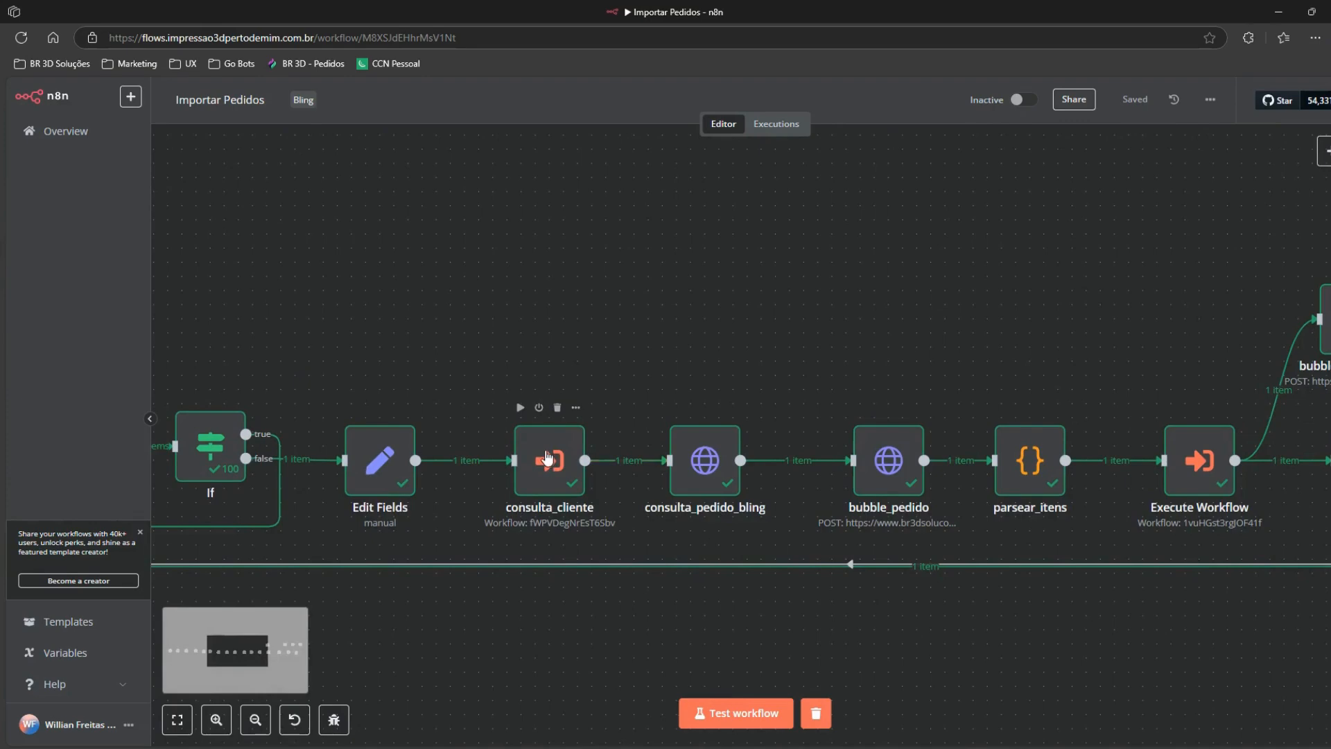
{"action": "double_click", "coordinate": [564, 441]}
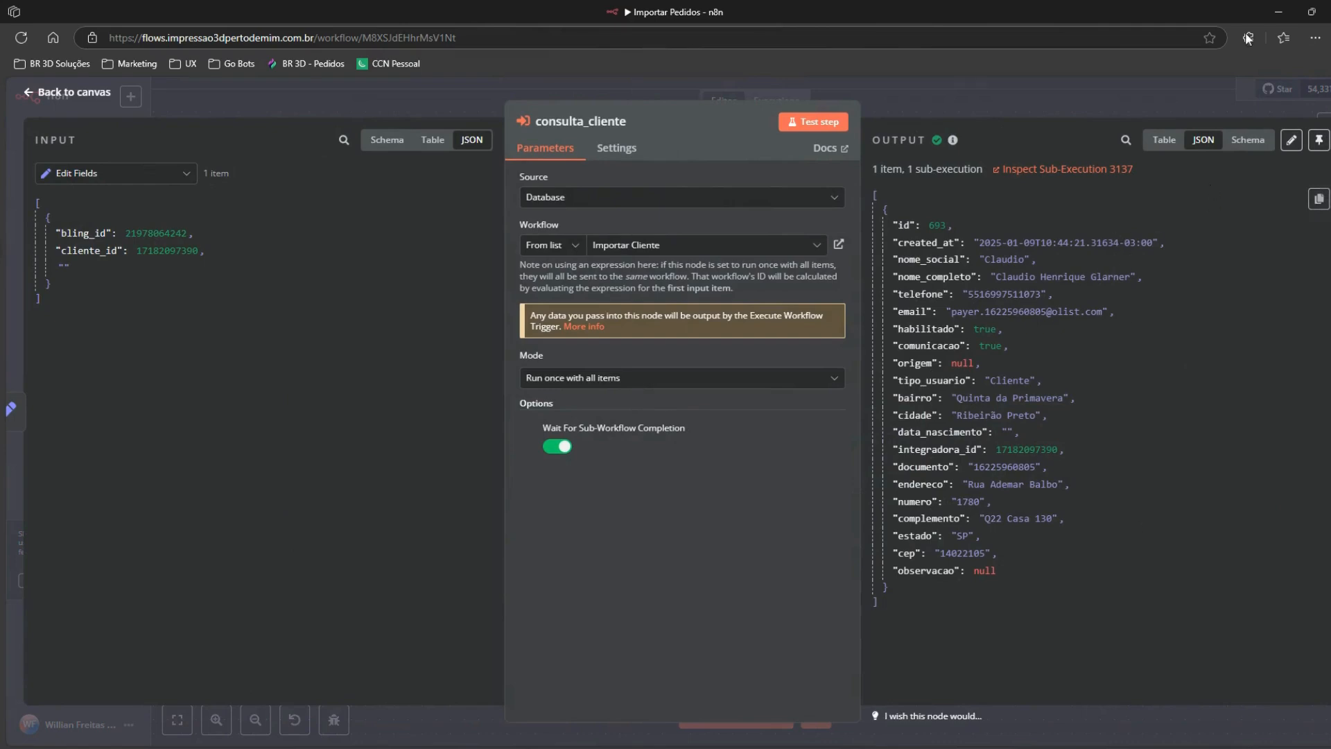
{"action": "left_click", "coordinate": [576, 84]}
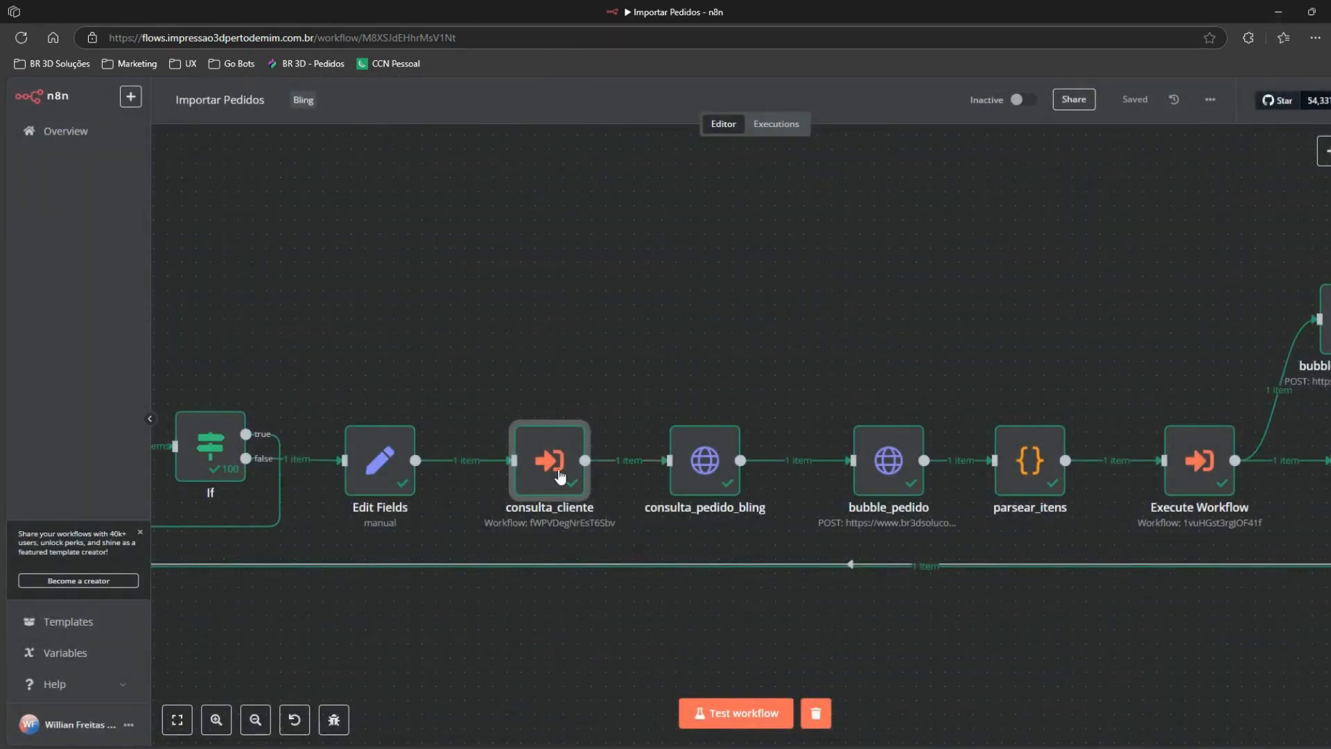
Step: Inspect the consulta_pedido_bling node's GET request, including its URL expression and header parameters
{"action": "left_click_drag", "start_coordinate": [783, 323], "coordinate": [462, 345]}
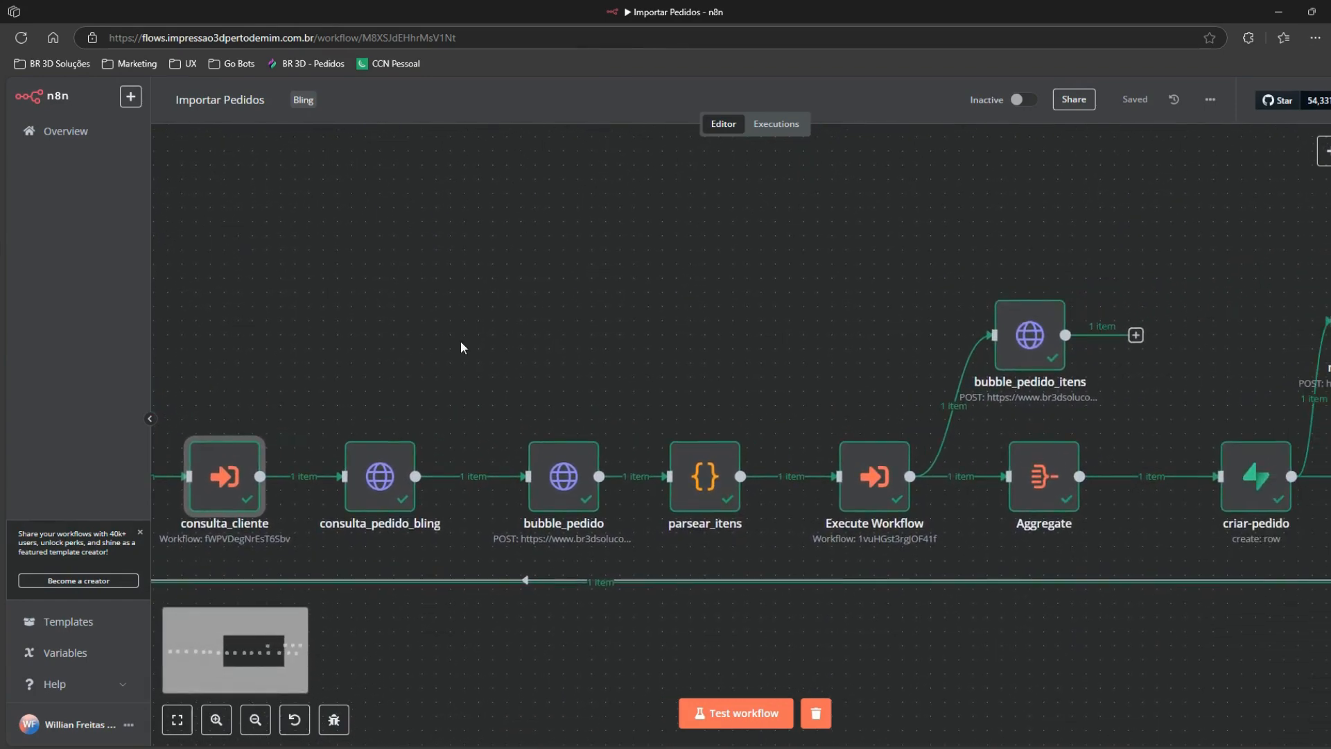
{"action": "double_click", "coordinate": [380, 476]}
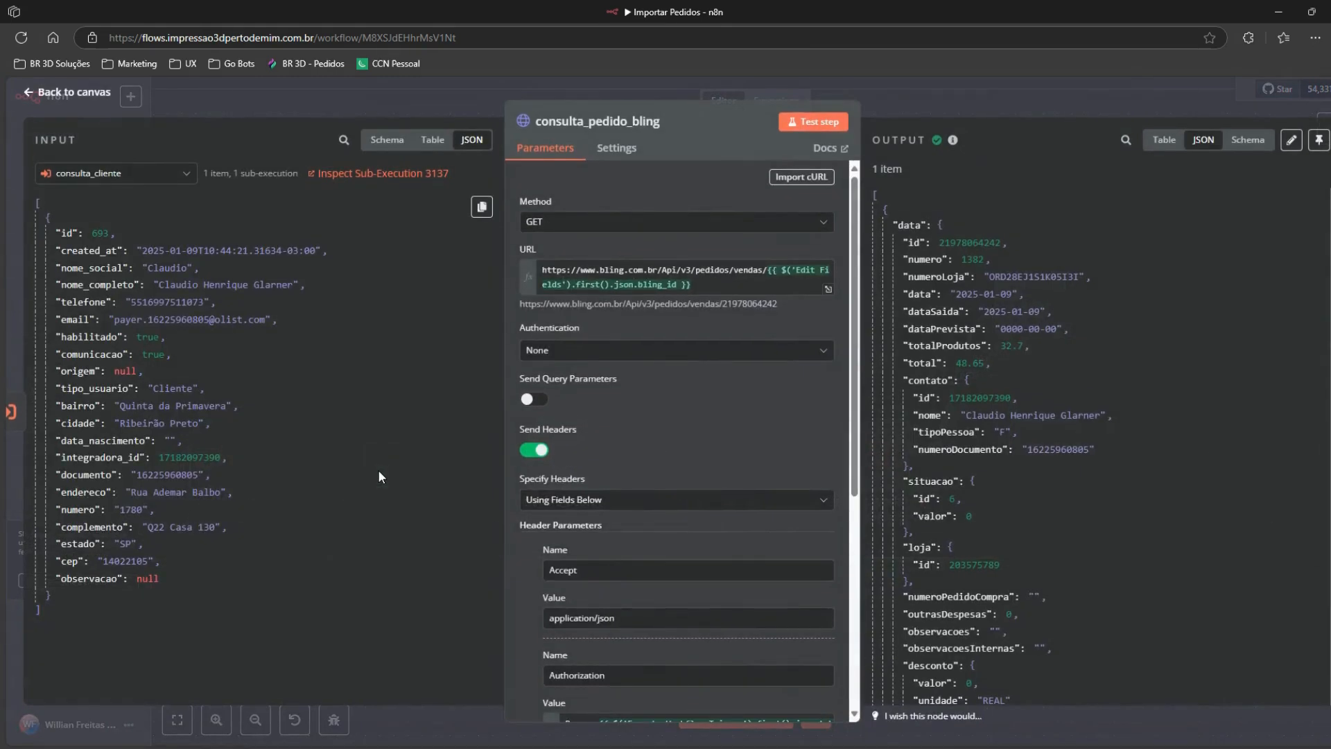
{"action": "scroll", "coordinate": [731, 444], "scroll_direction": "down", "scroll_amount": 4}
{"action": "scroll", "coordinate": [631, 455], "scroll_direction": "up", "scroll_amount": 4}
{"action": "left_click", "coordinate": [449, 98]}
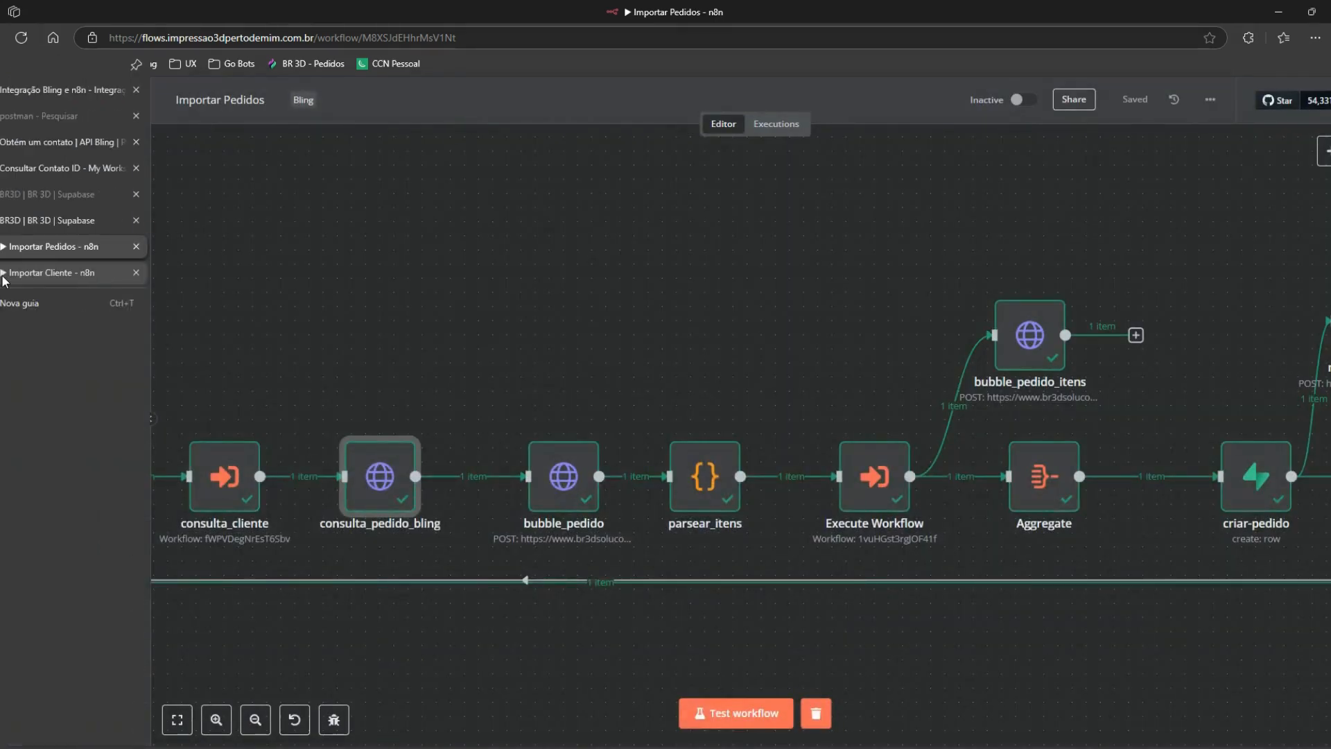
Step: In the Importar Cliente workflow, remove the hard-coded contact ID from the end of the consultar-contato node's URL
{"action": "left_click", "coordinate": [2, 278]}
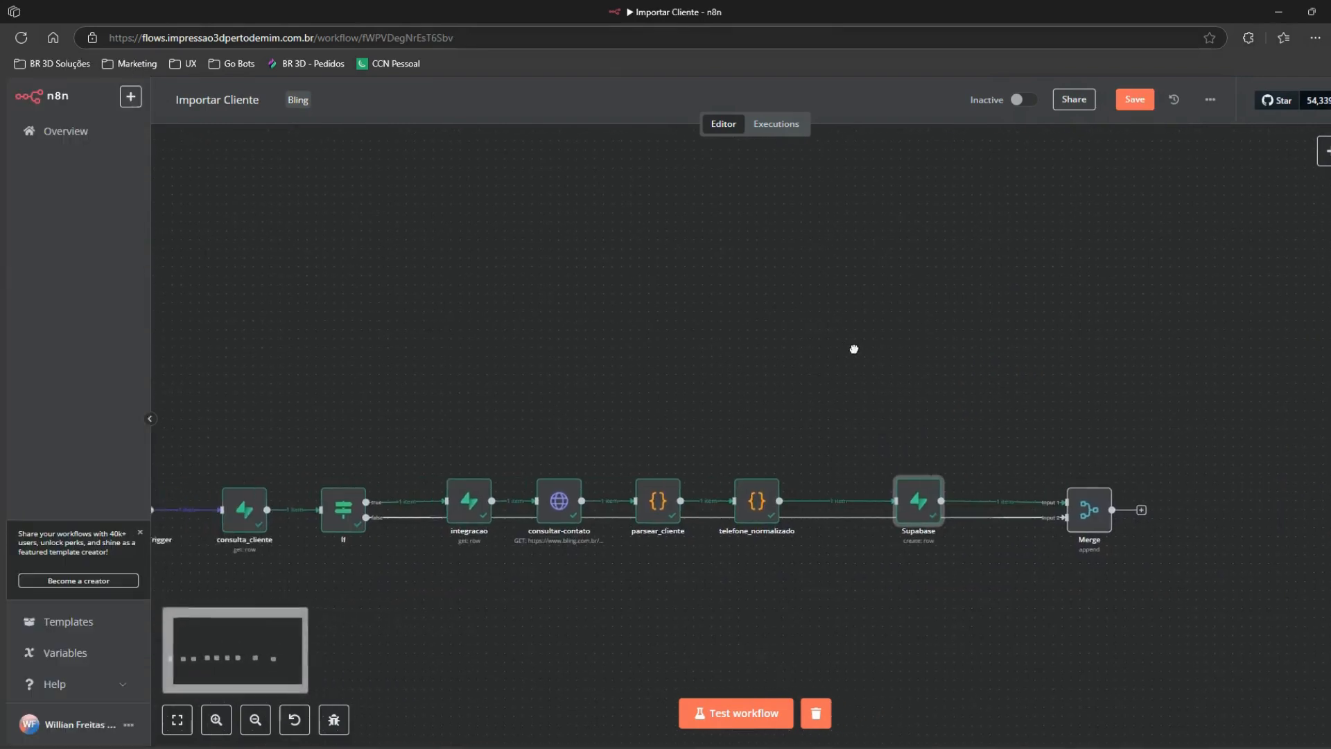
{"action": "left_click_drag", "start_coordinate": [911, 352], "coordinate": [1087, 360]}
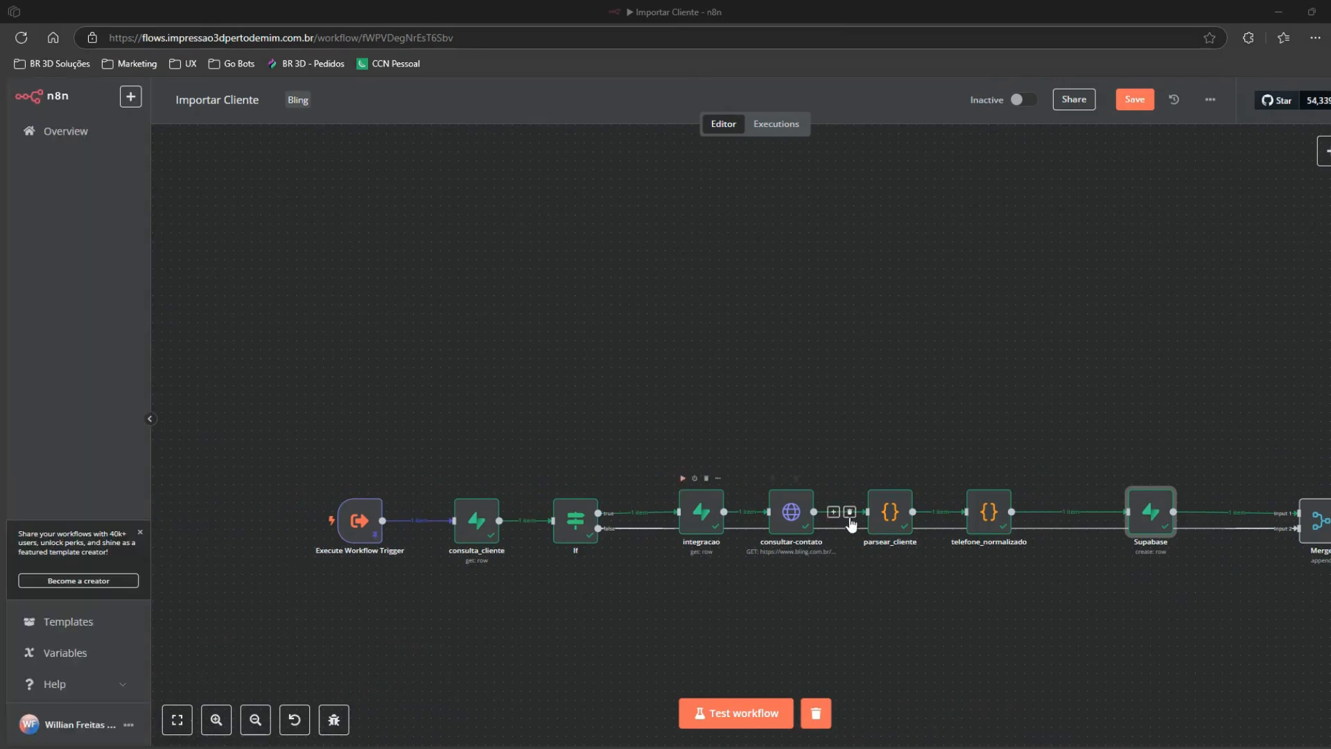
{"action": "left_click", "coordinate": [791, 516]}
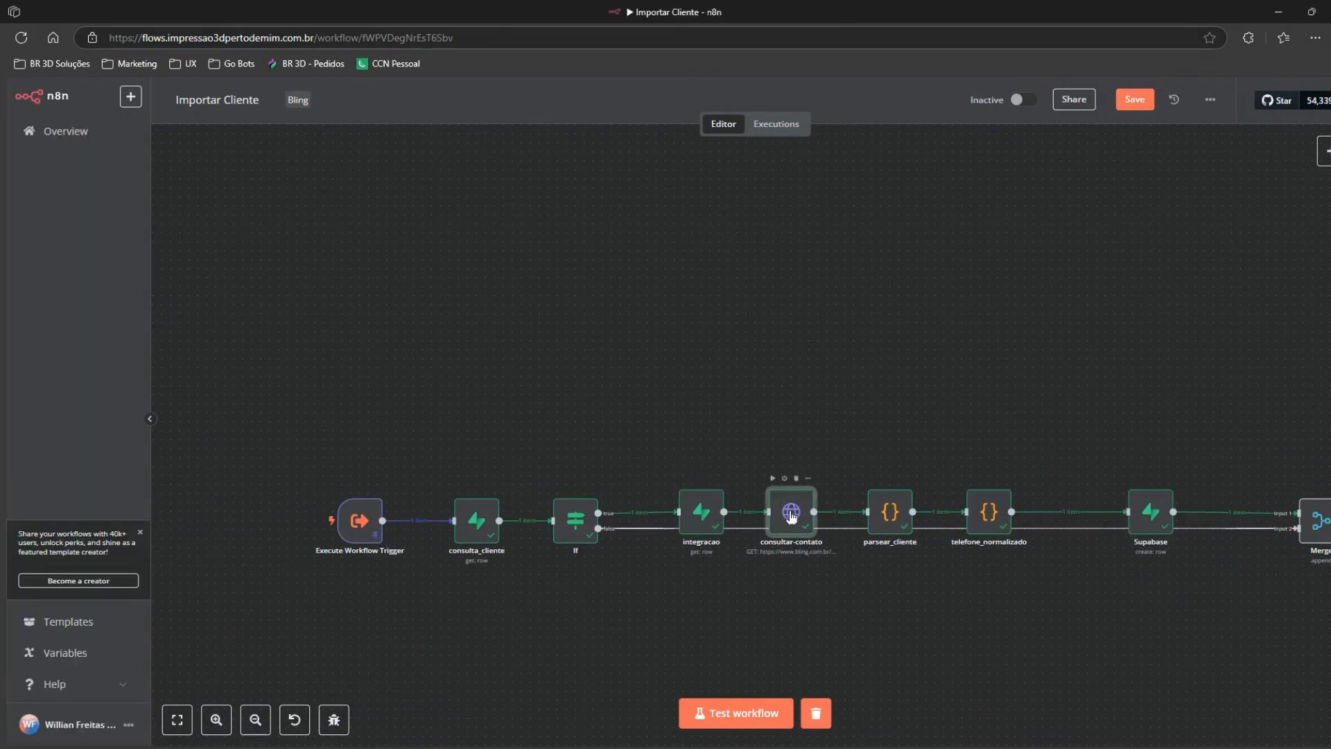
{"action": "double_click", "coordinate": [792, 517]}
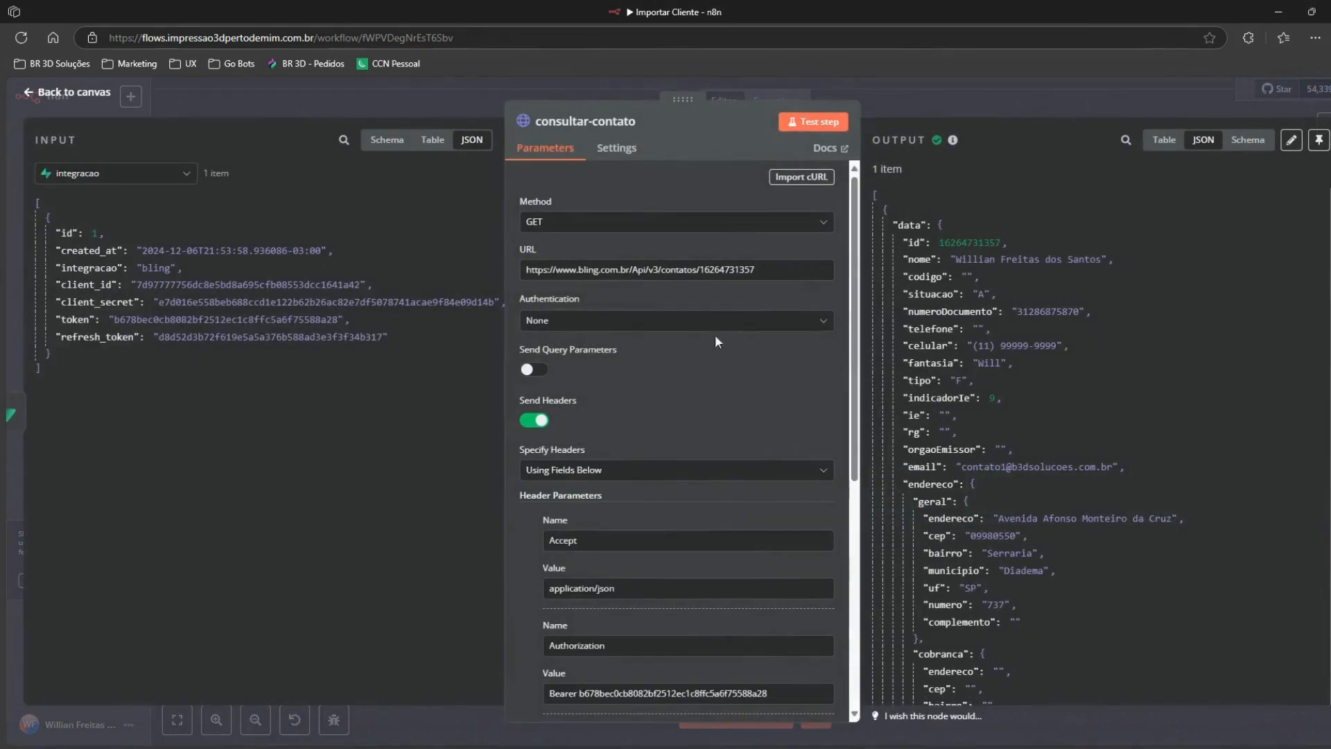
{"action": "double_click", "coordinate": [721, 269]}
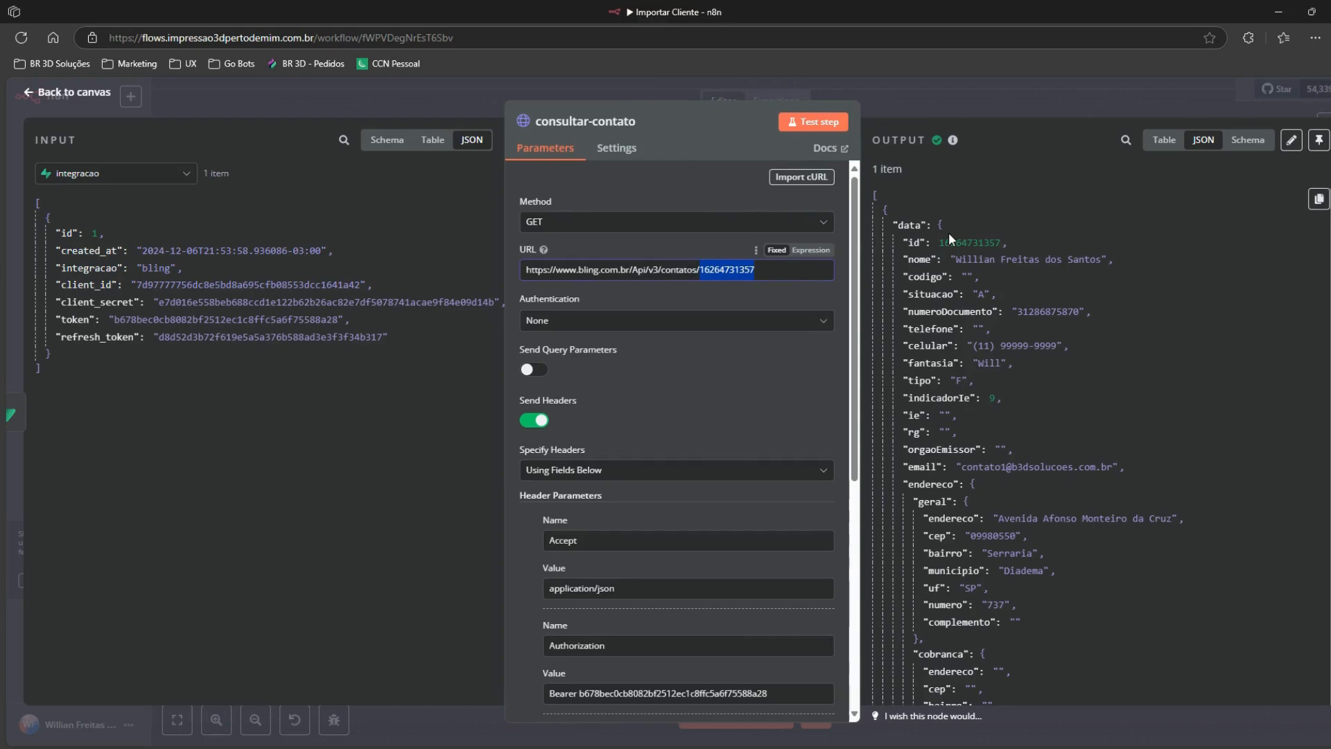
{"action": "key", "text": "BackSpace"}
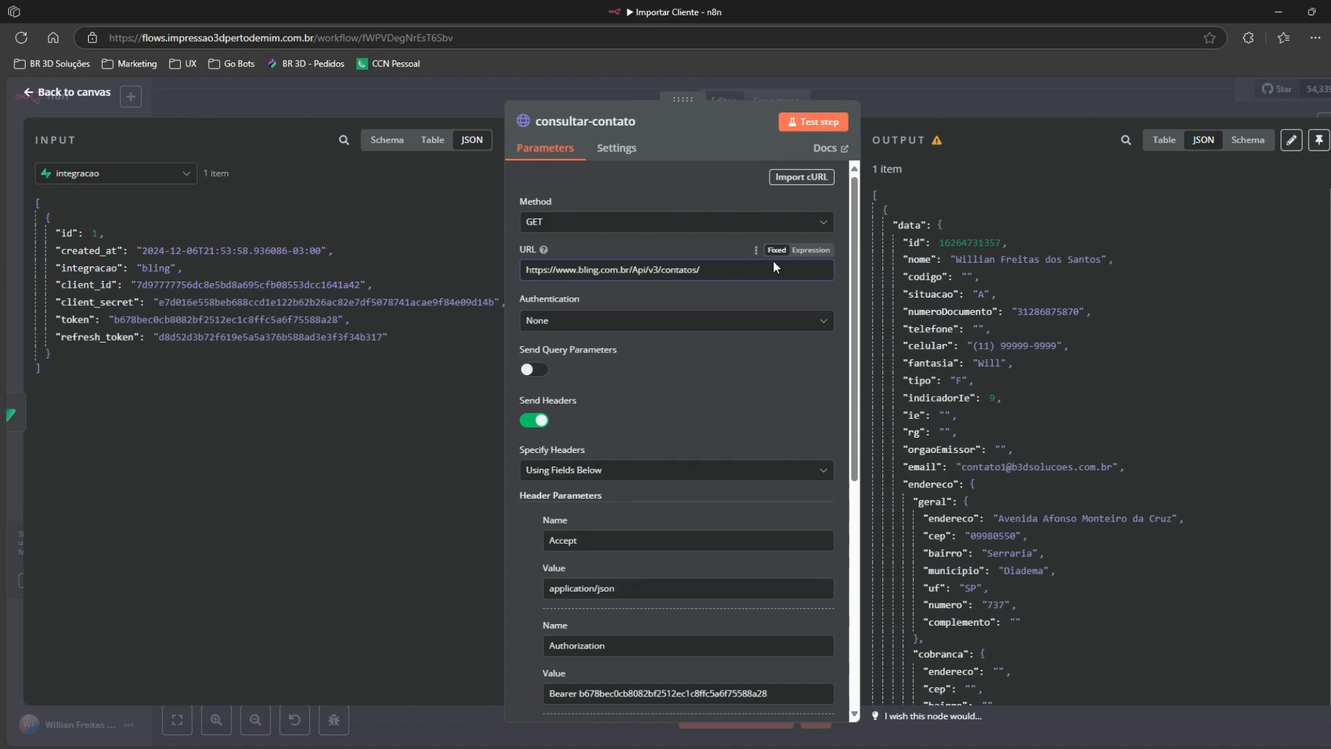
Step: Make the consultar-contato URL an expression ending in {{ $('Execute Workflow Trigger').item.json.cliente_id }} and save the workflow
{"action": "left_click", "coordinate": [812, 250]}
{"action": "type", "text": "{"}
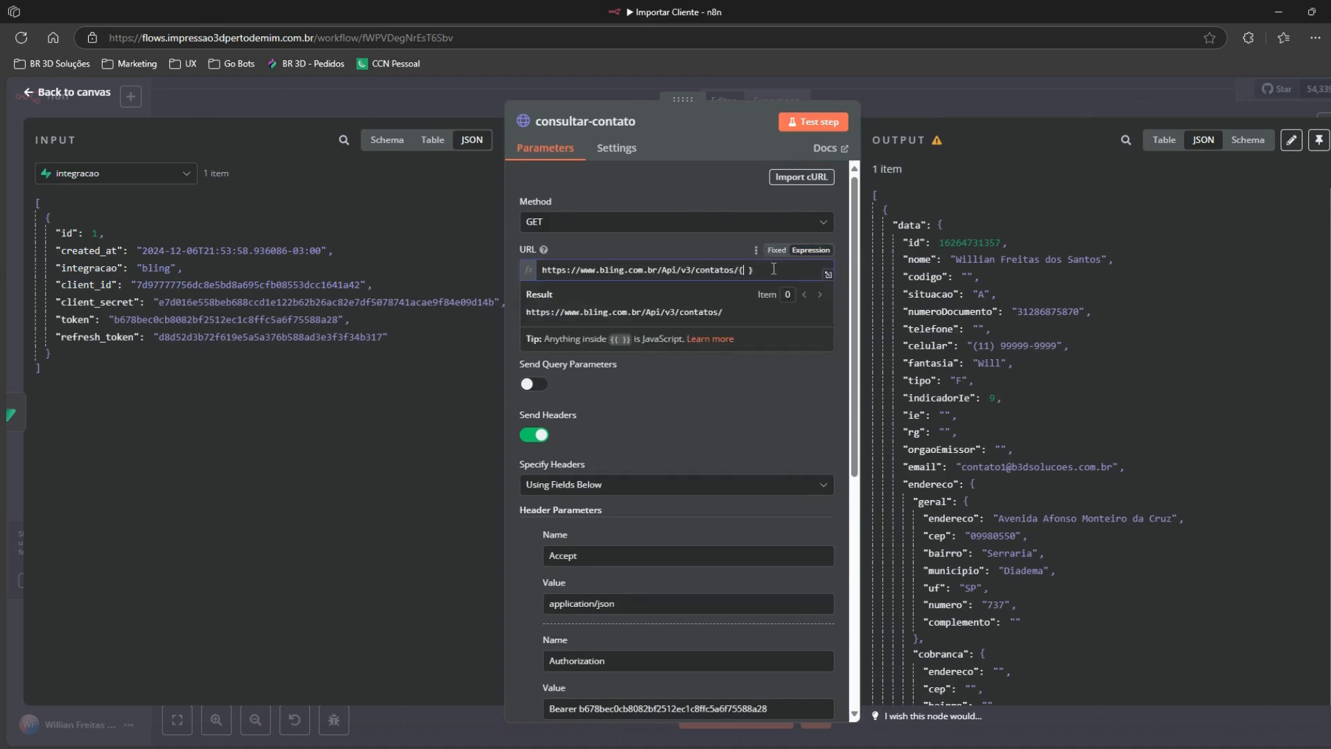
{"action": "type", "text": "{"}
{"action": "left_click", "coordinate": [83, 175]}
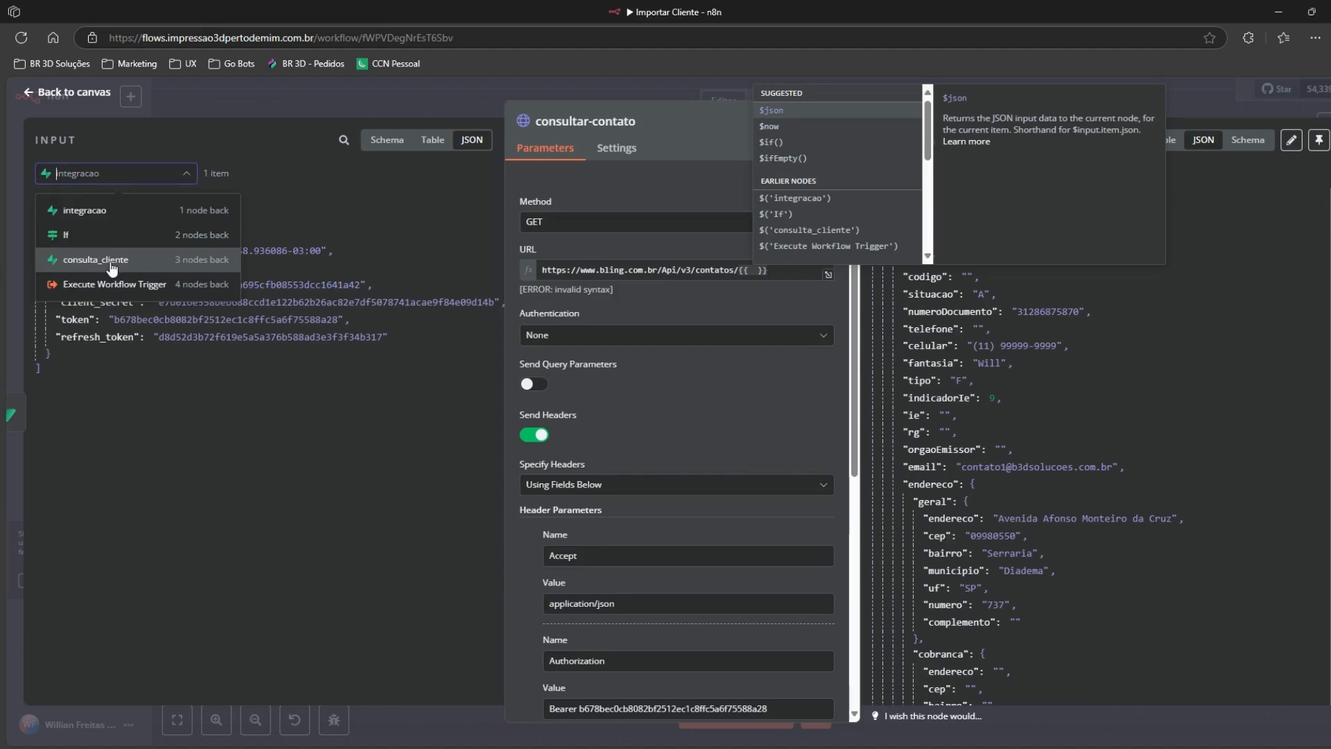
{"action": "left_click", "coordinate": [93, 285]}
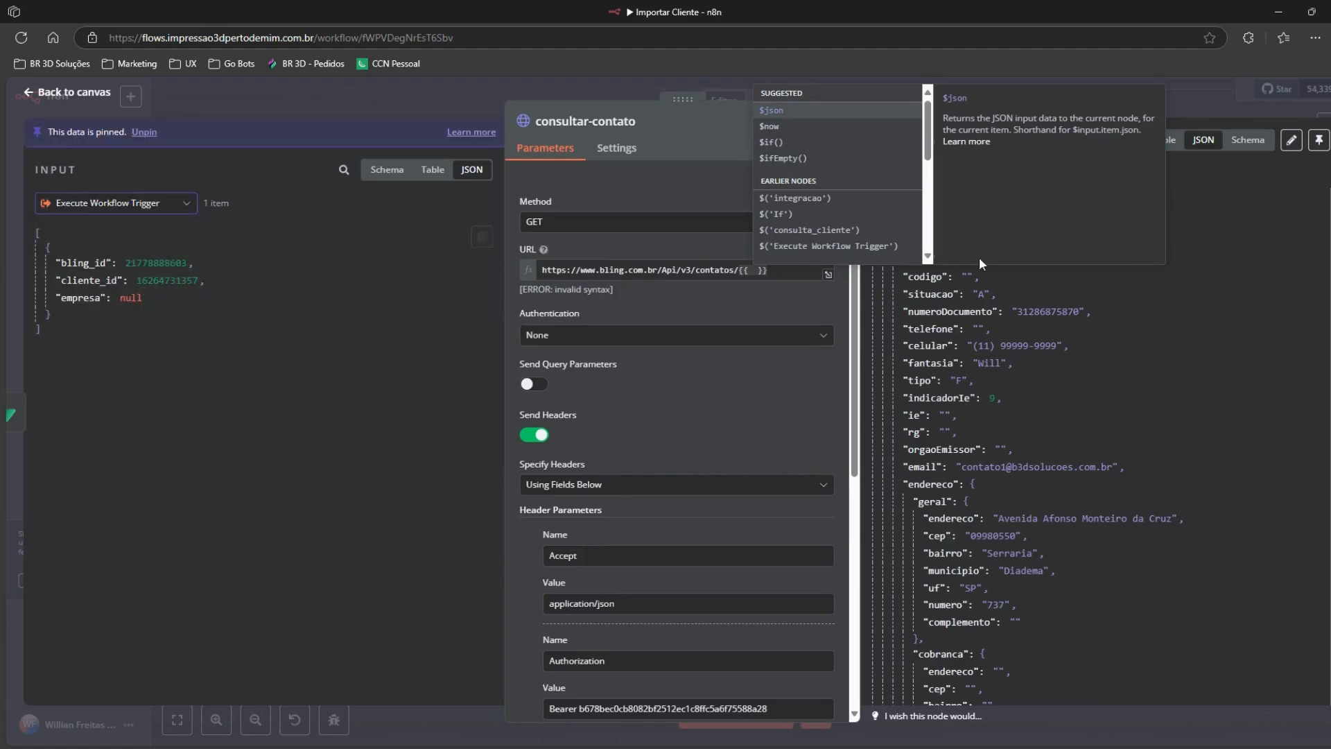
{"action": "scroll", "coordinate": [850, 224], "scroll_direction": "down", "scroll_amount": 2}
{"action": "scroll", "coordinate": [849, 224], "scroll_direction": "up", "scroll_amount": 3}
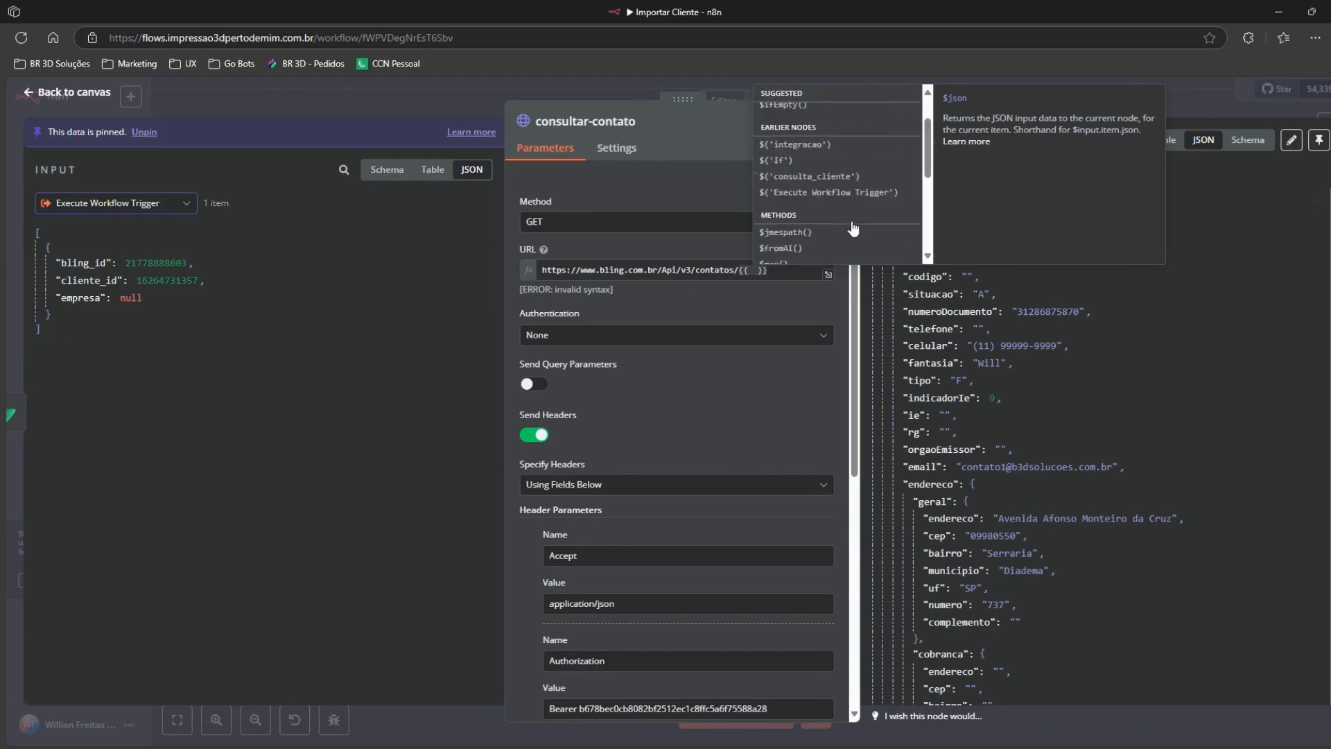
{"action": "left_click", "coordinate": [871, 244]}
{"action": "left_click", "coordinate": [610, 284]}
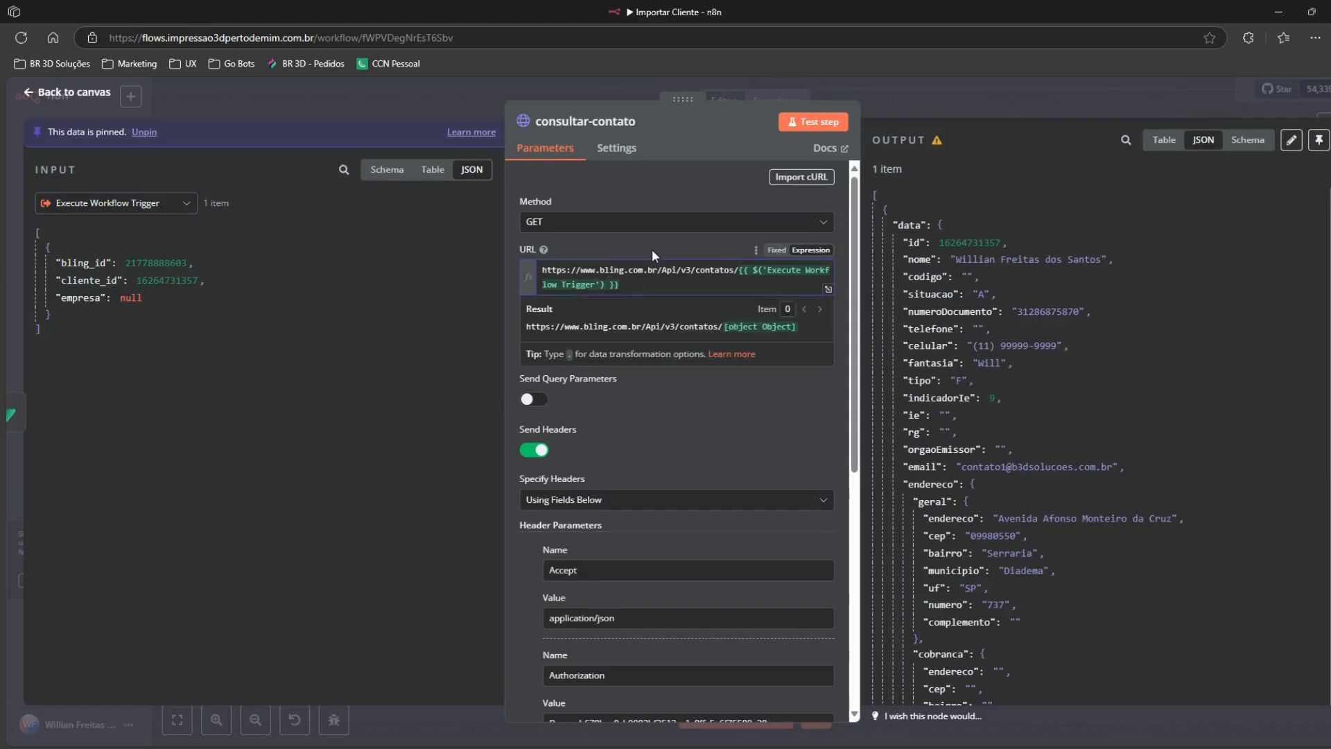
{"action": "type", "text": "."}
{"action": "key", "text": "Return"}
{"action": "type", "text": ".item.json."}
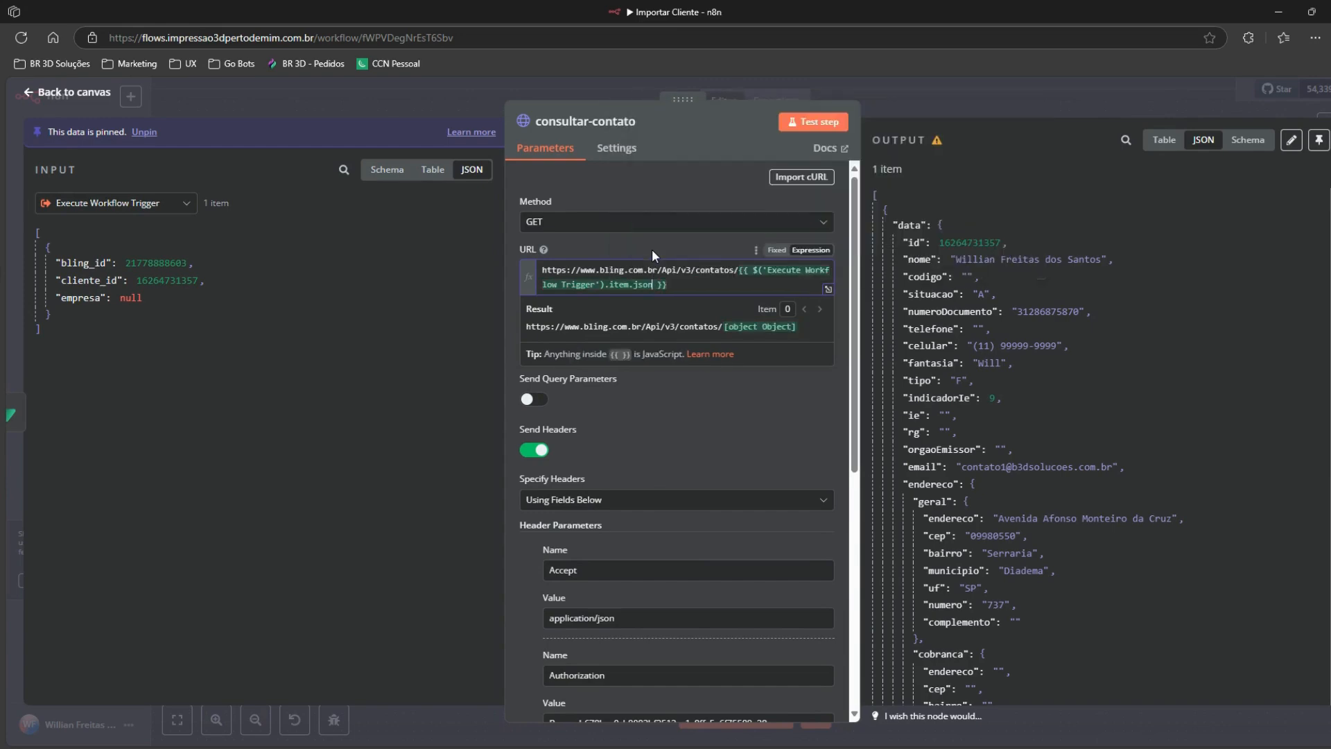
{"action": "key", "text": "Down"}
{"action": "key", "text": "Return"}
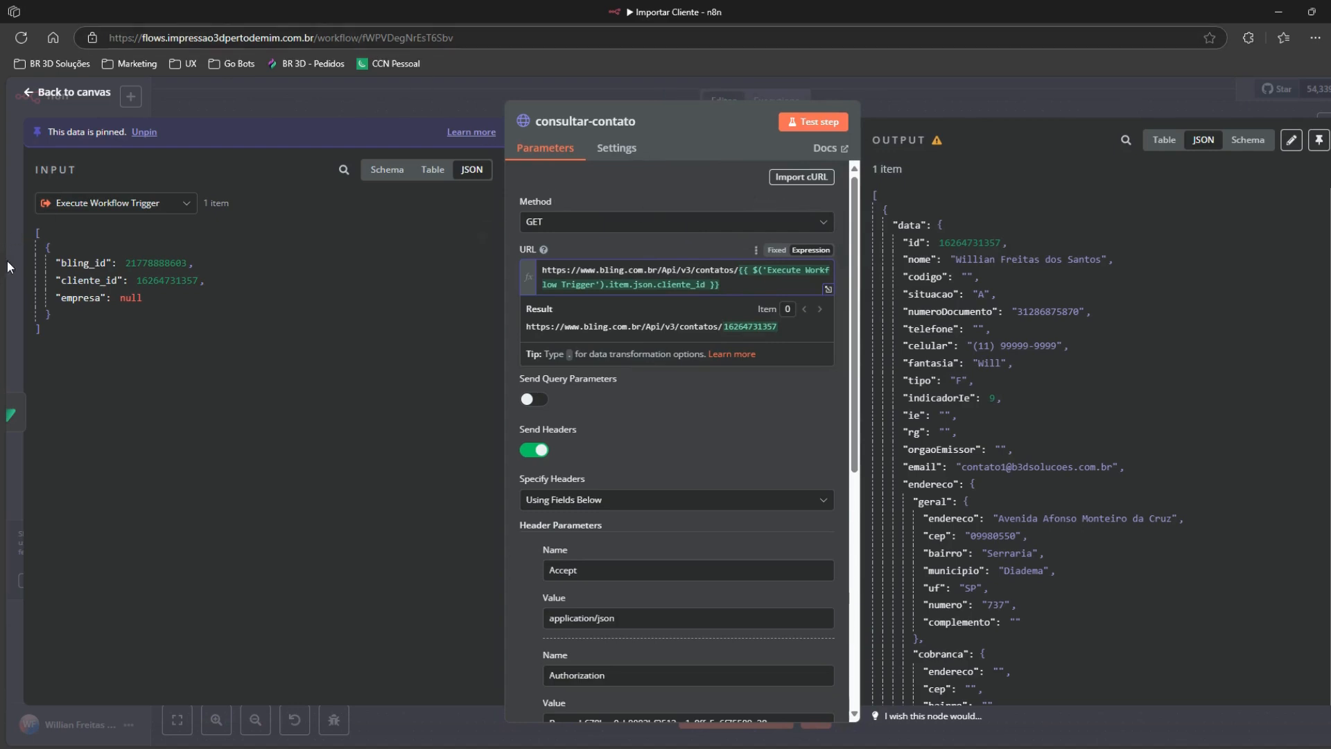
{"action": "left_click", "coordinate": [417, 102]}
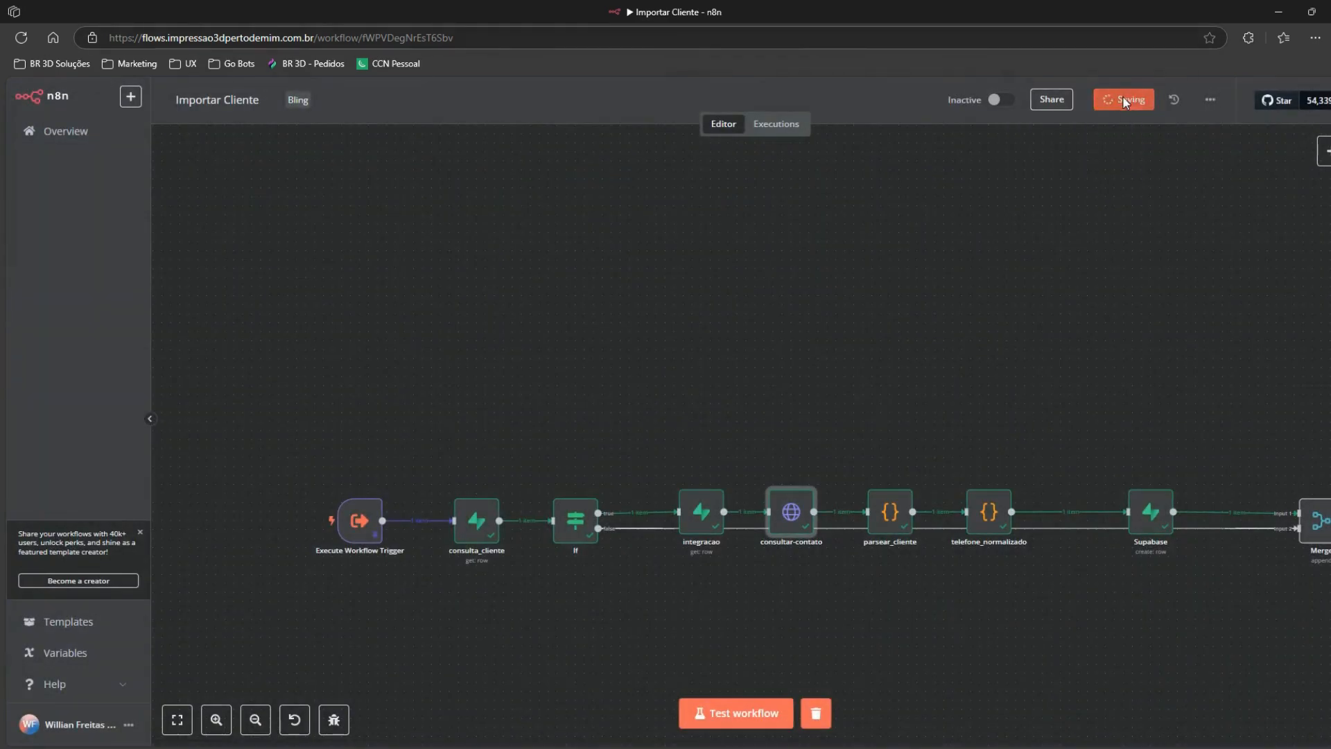
Step: Return to the Importar Pedidos workflow and open the consulta_cliente node that runs Importar Cliente
{"action": "left_click", "coordinate": [1, 252]}
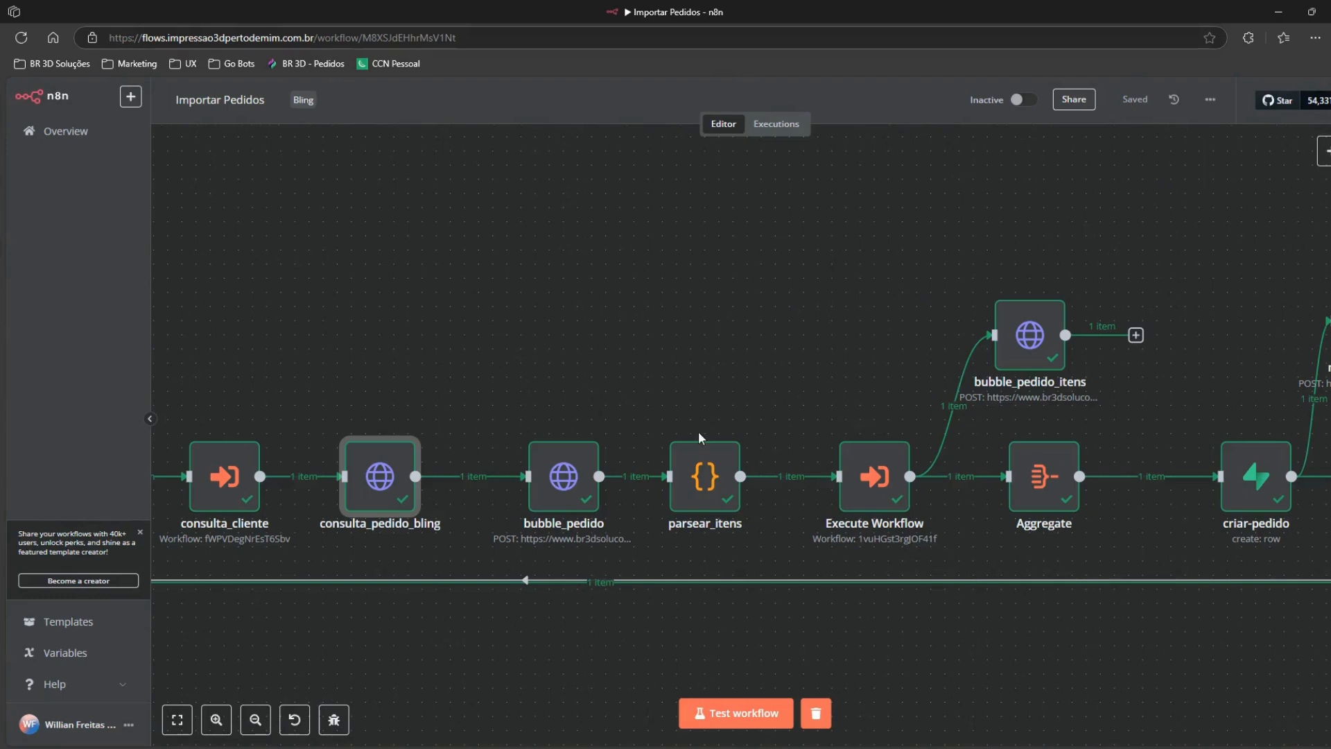
{"action": "left_click_drag", "start_coordinate": [336, 348], "coordinate": [686, 362]}
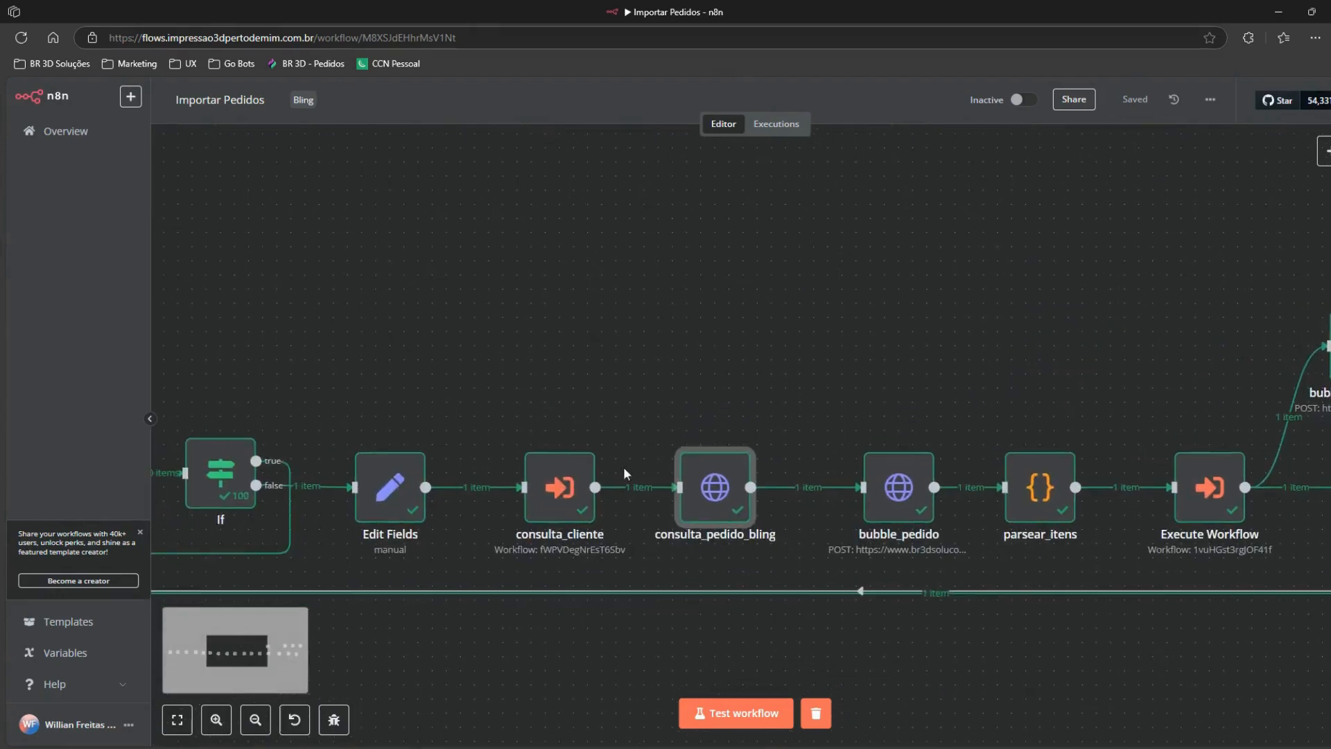
{"action": "double_click", "coordinate": [569, 494]}
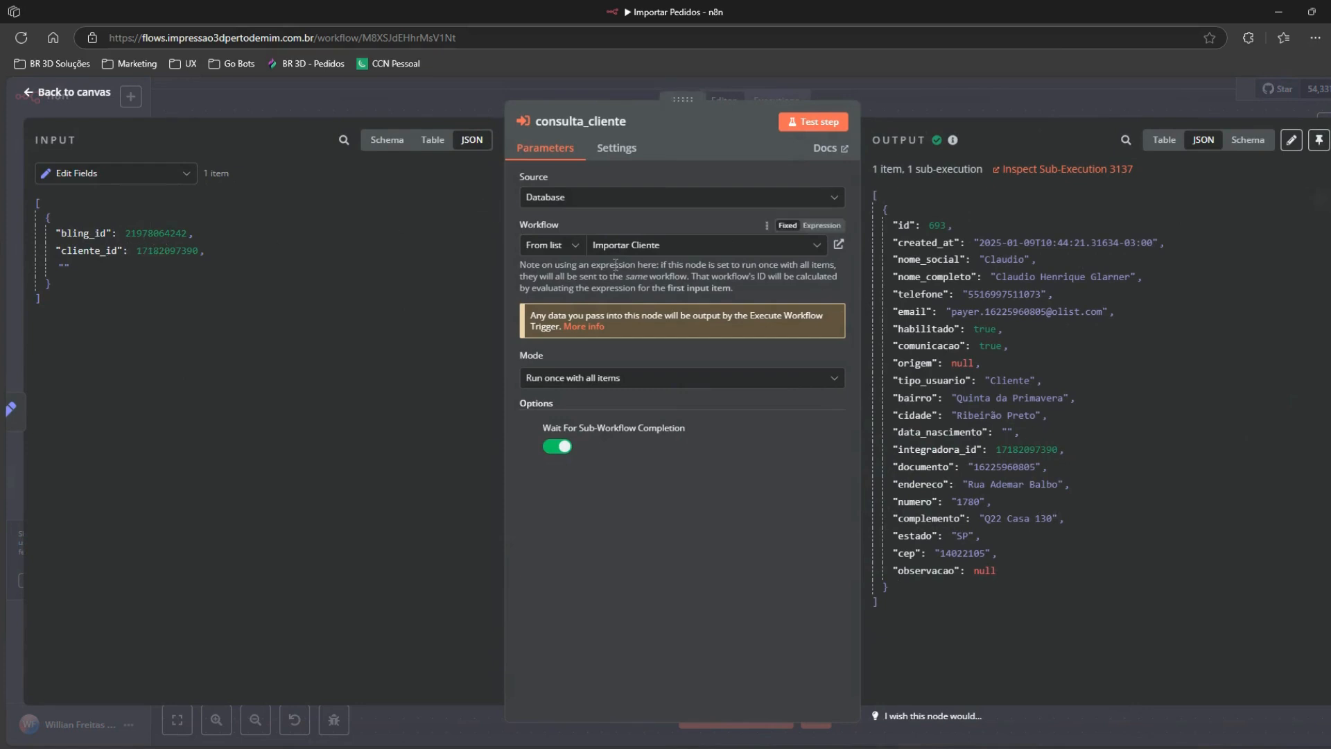
Step: Open the consulta_pedido_bling node and examine the contact ID in the Consultar Contato ID request URL in Postman
{"action": "left_click", "coordinate": [938, 101]}
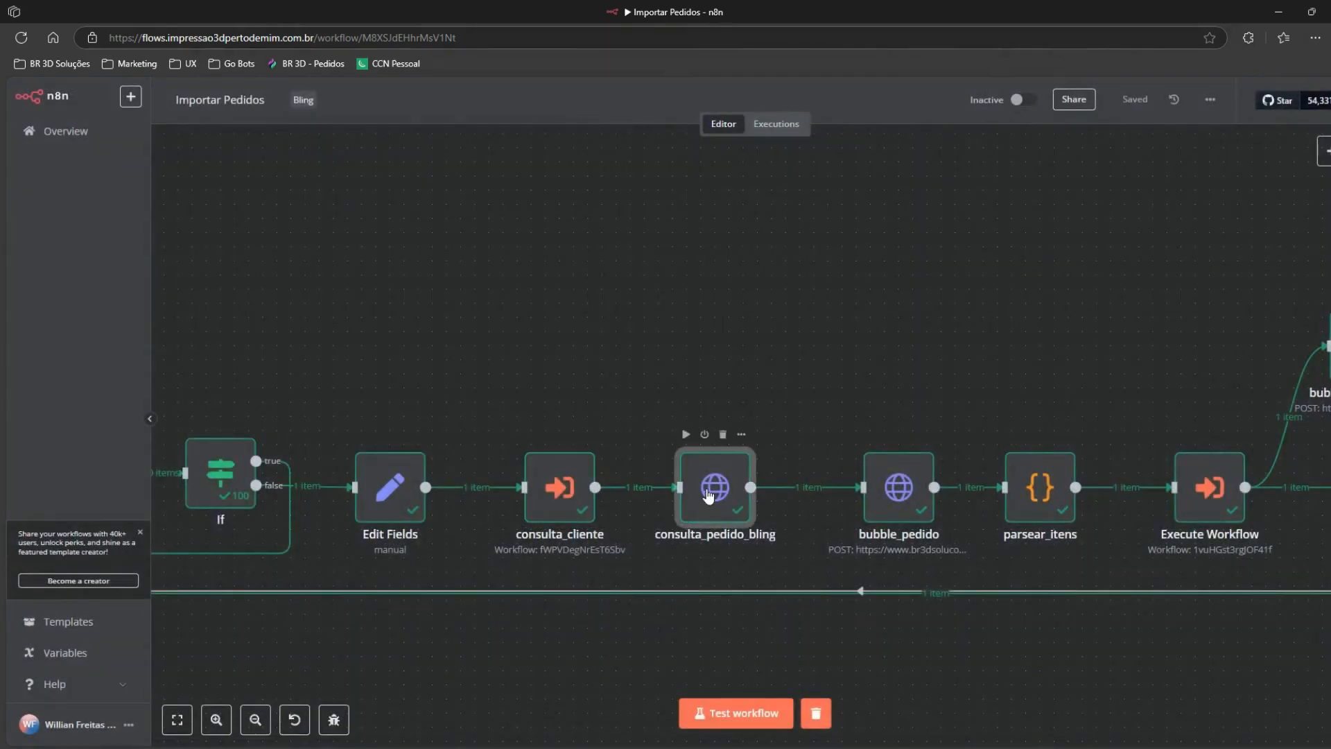
{"action": "double_click", "coordinate": [708, 496]}
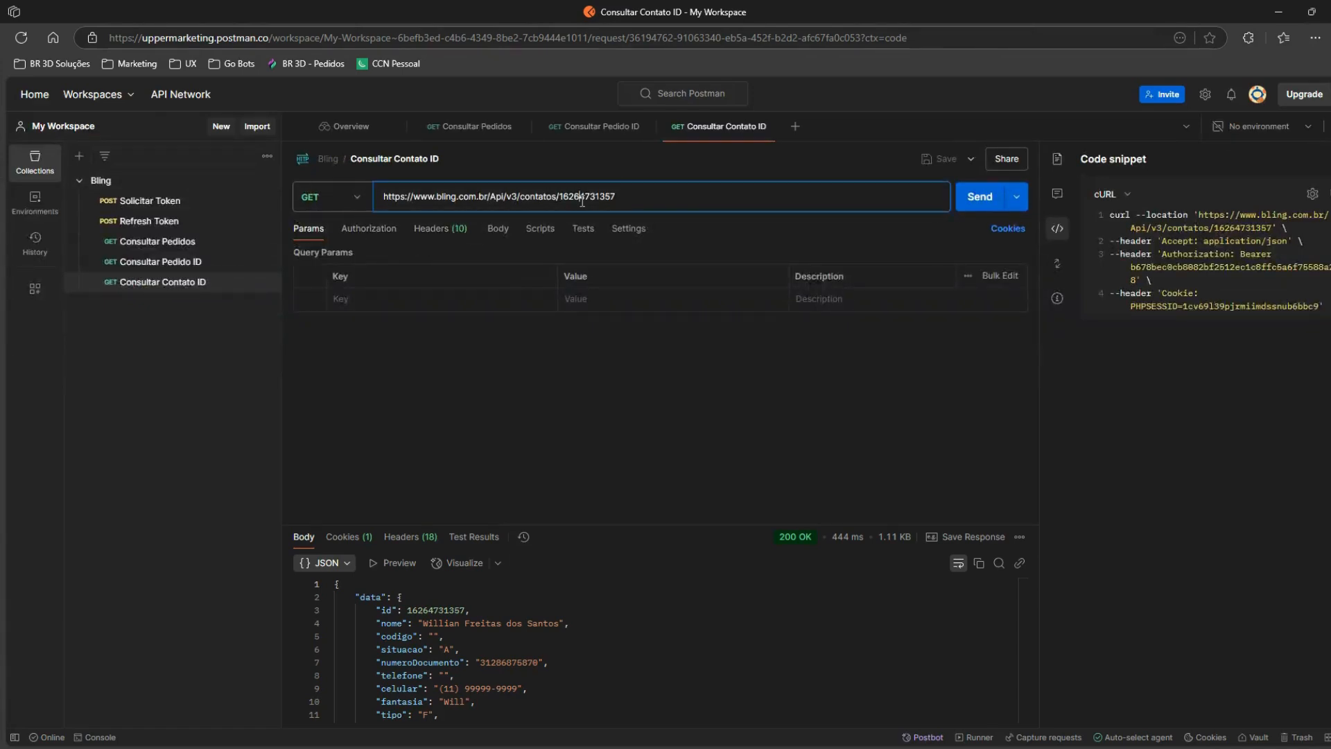
{"action": "double_click", "coordinate": [586, 197]}
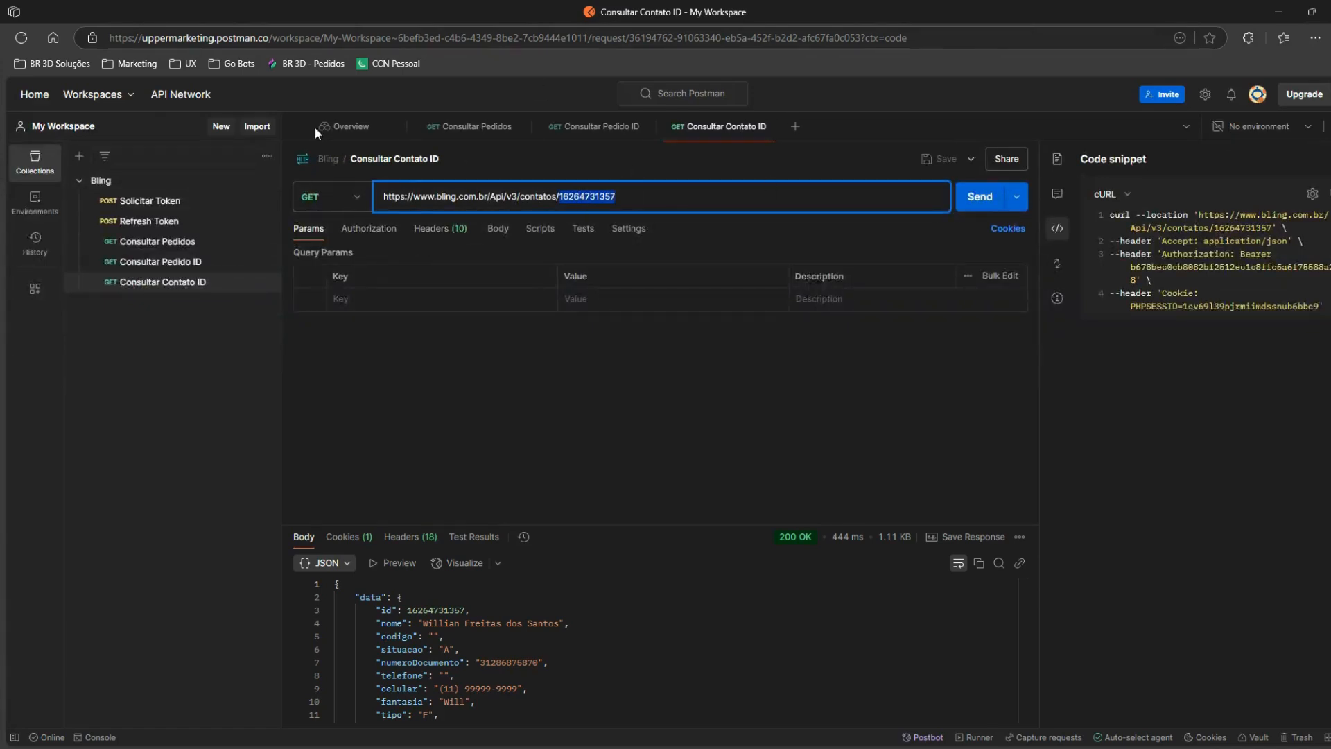
{"action": "left_click", "coordinate": [3, 273]}
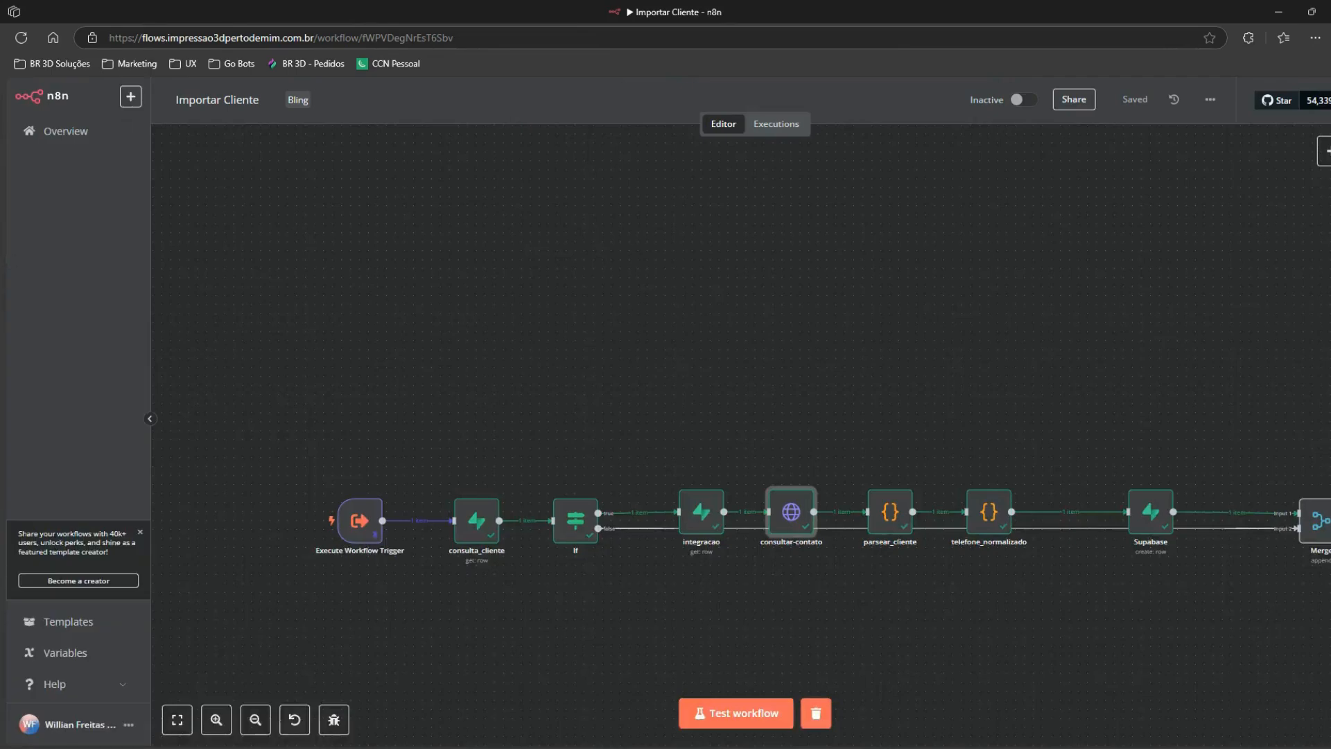
{"action": "left_click", "coordinate": [3, 270]}
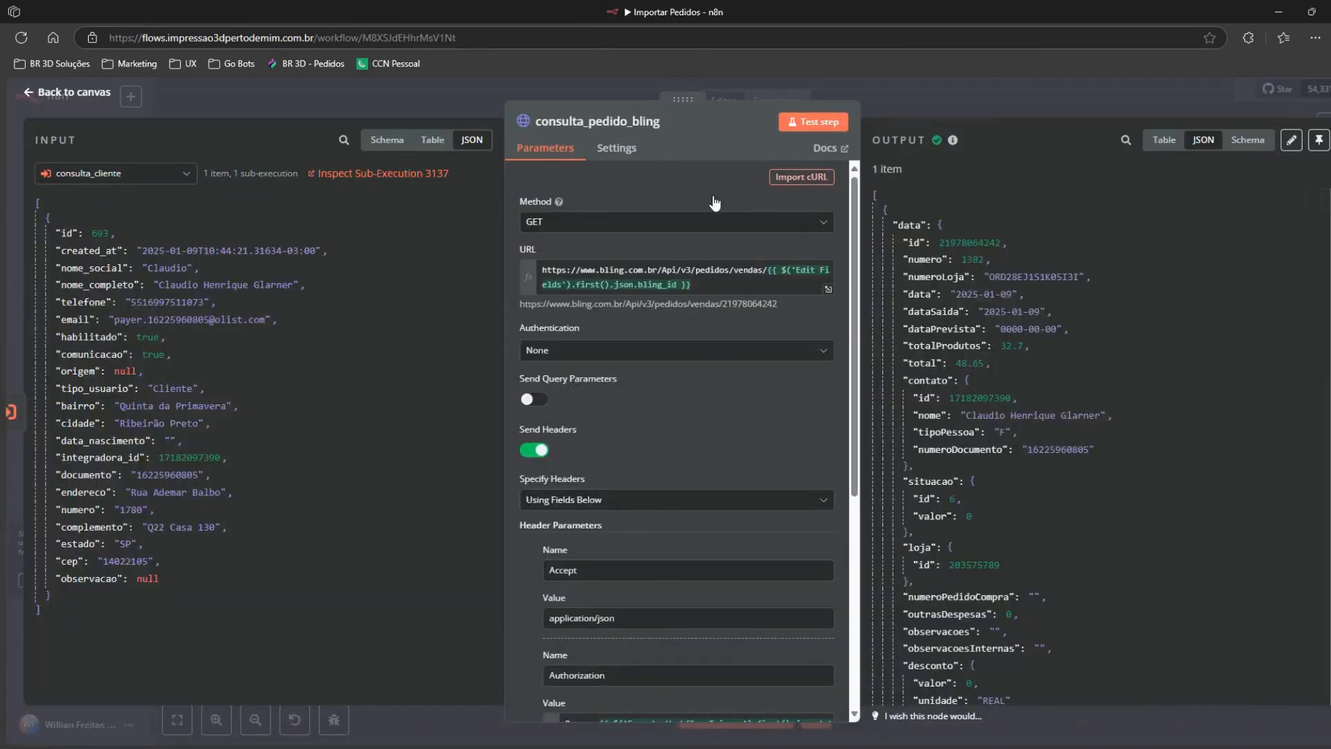
Step: Switch to Postman and copy the cURL snippet of the Consultar Pedido ID request
{"action": "left_click", "coordinate": [14, 170]}
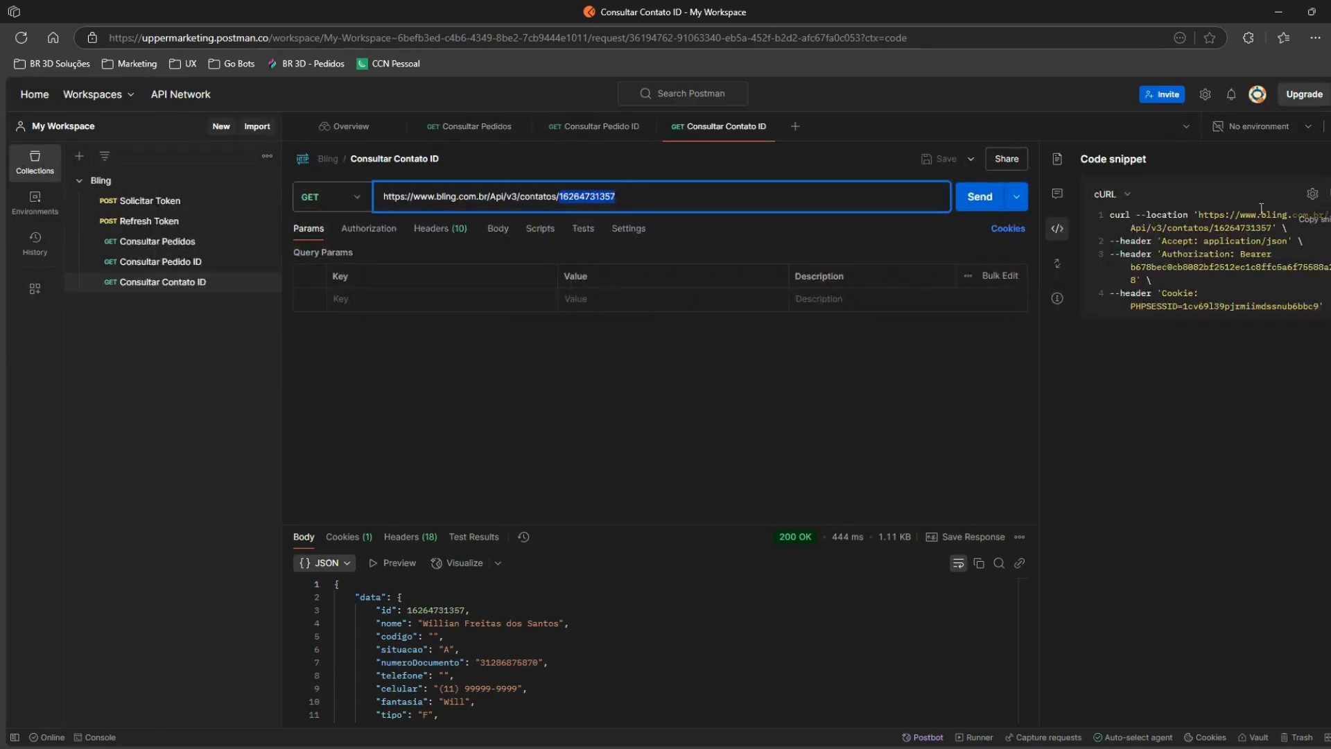
{"action": "left_click", "coordinate": [160, 261]}
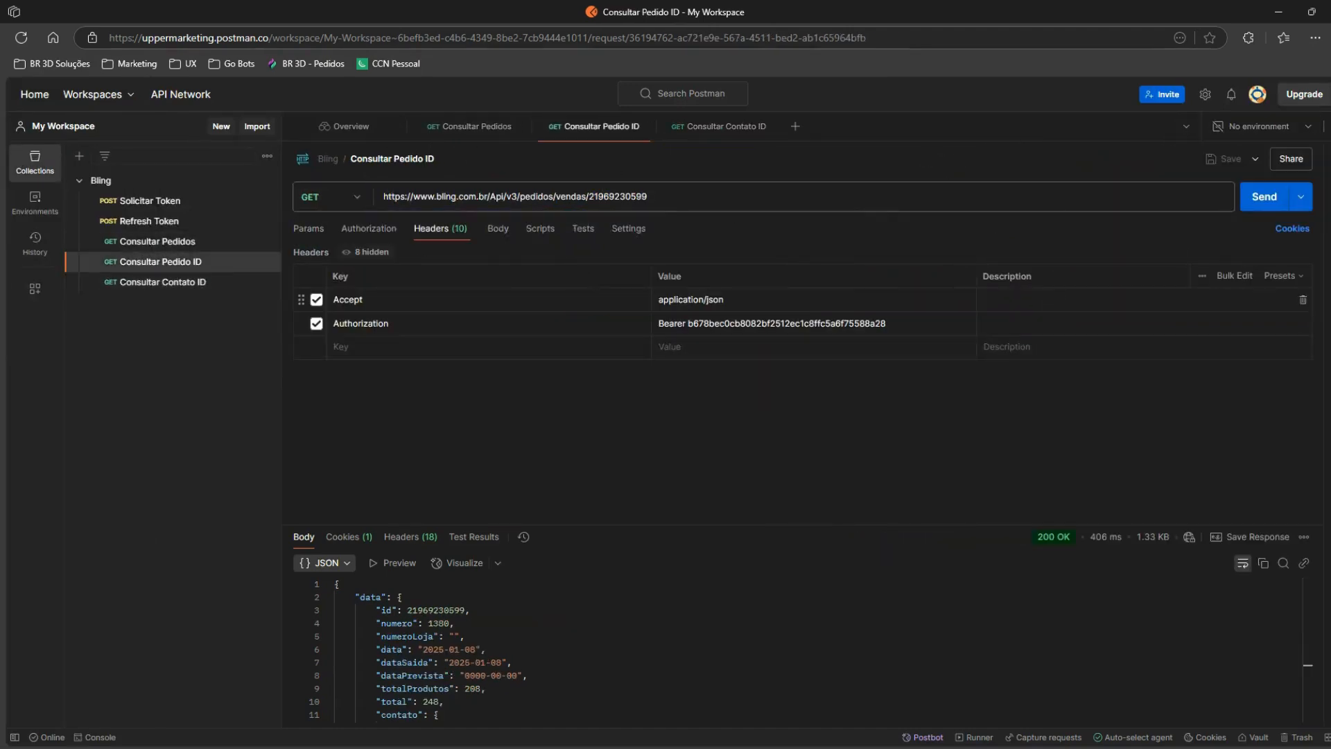
{"action": "left_click", "coordinate": [1330, 228]}
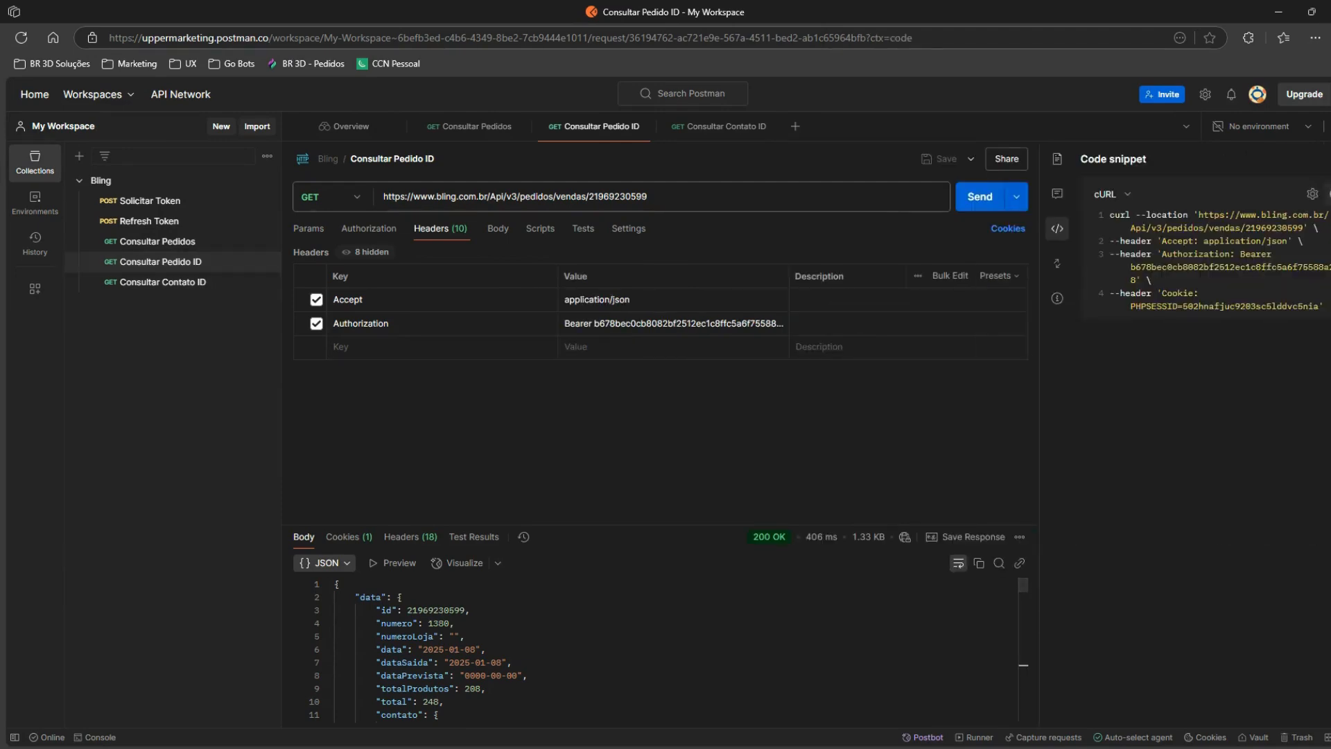
Step: Back in the Importar Pedidos workflow, import the copied cURL command with its Authorization bearer token into the consulta_pedido_bling node
{"action": "left_click", "coordinate": [0, 284]}
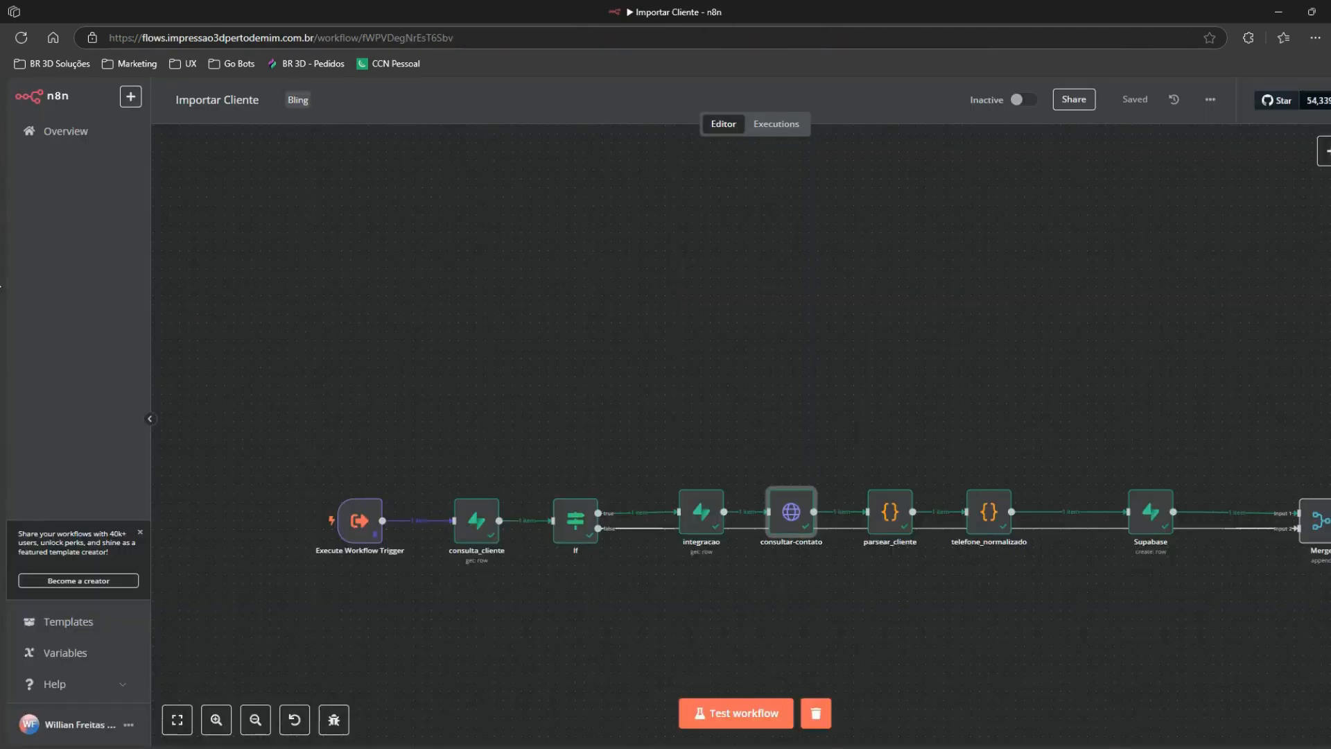
{"action": "left_click", "coordinate": [3, 250]}
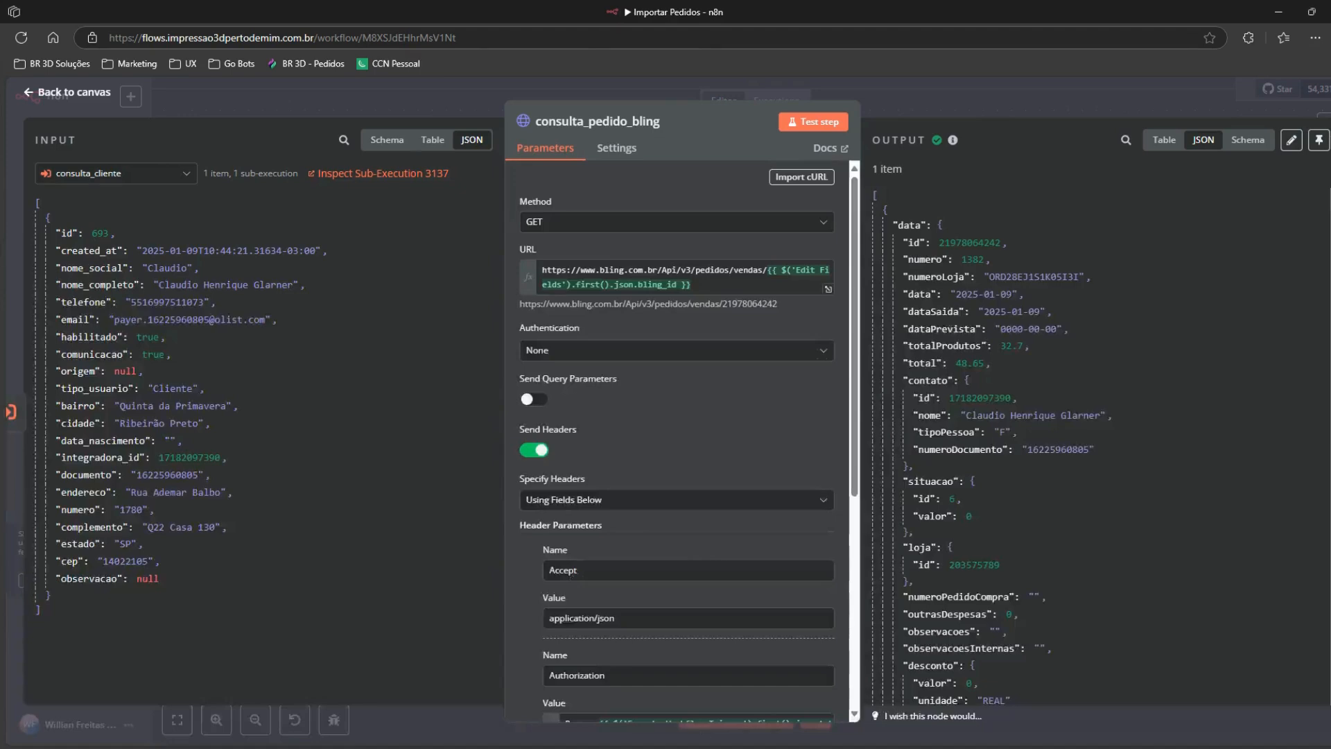
{"action": "left_click", "coordinate": [331, 110]}
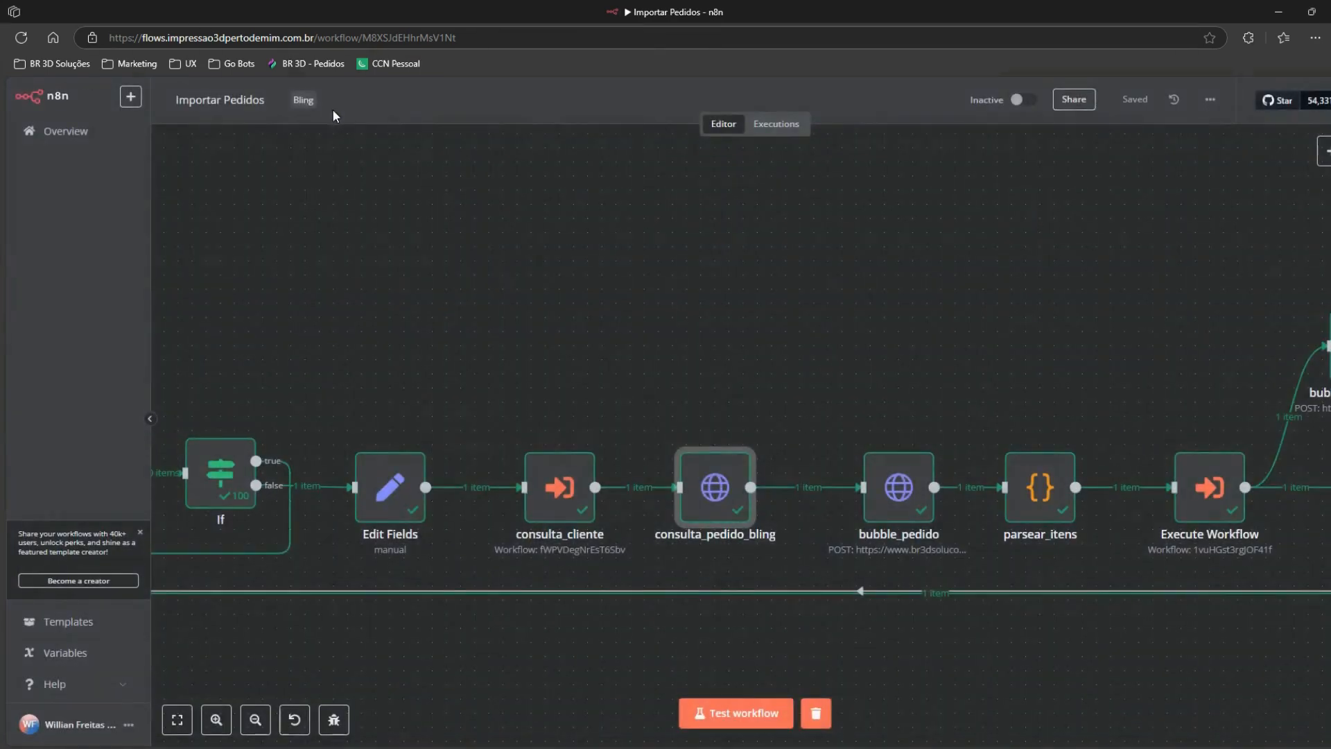
{"action": "double_click", "coordinate": [719, 496]}
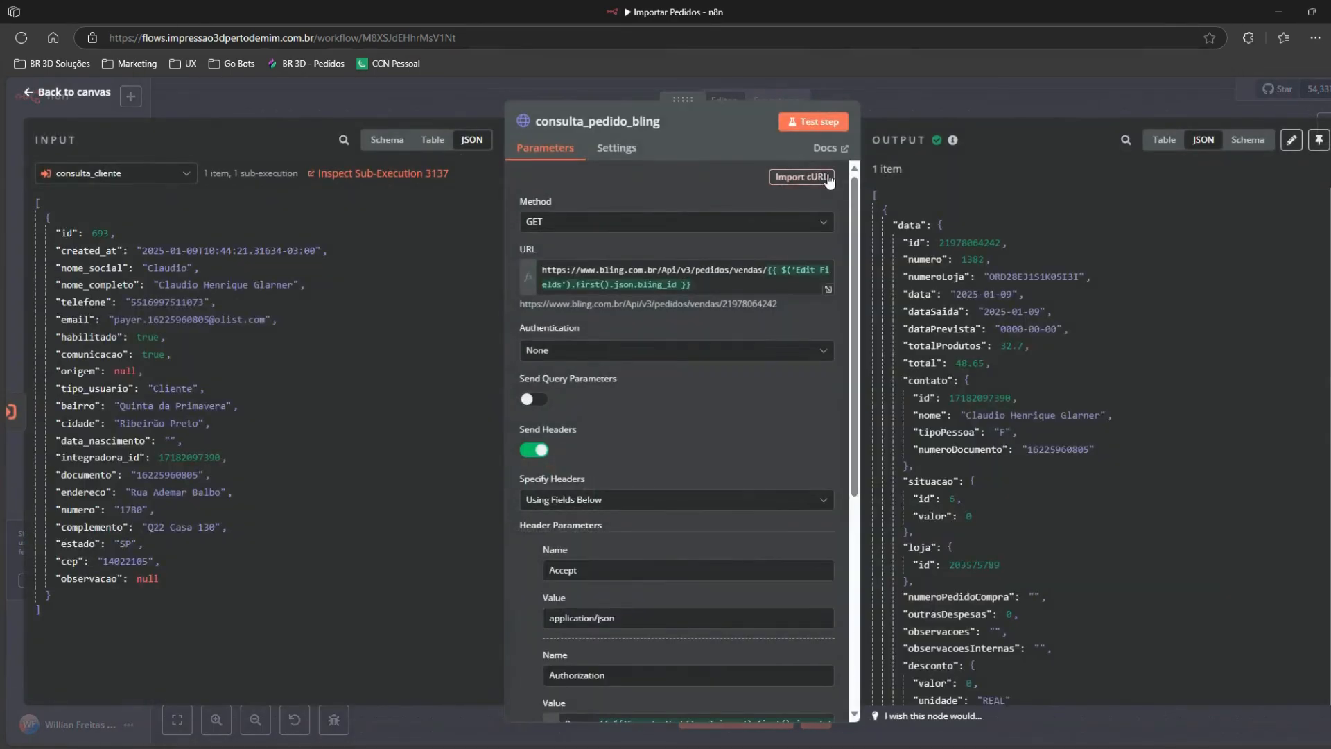
{"action": "left_click", "coordinate": [802, 177]}
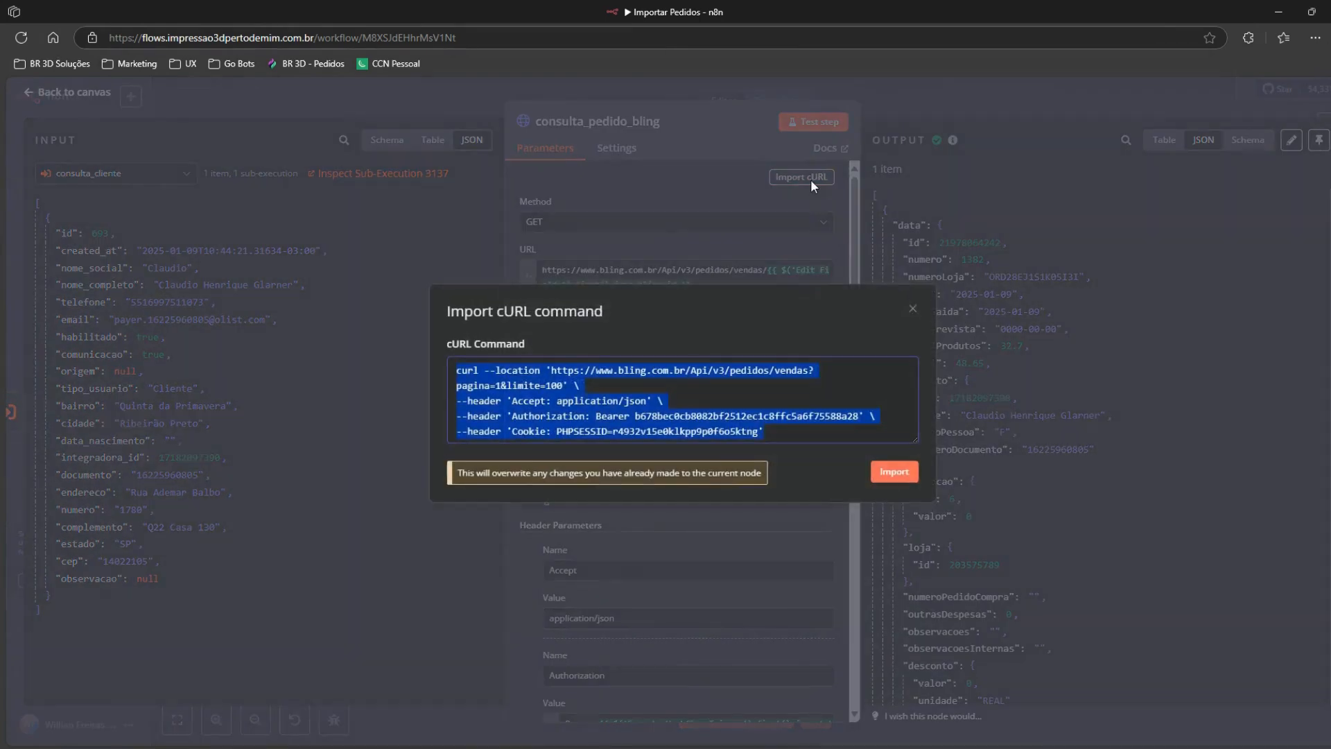
{"action": "key", "text": "ctrl+v"}
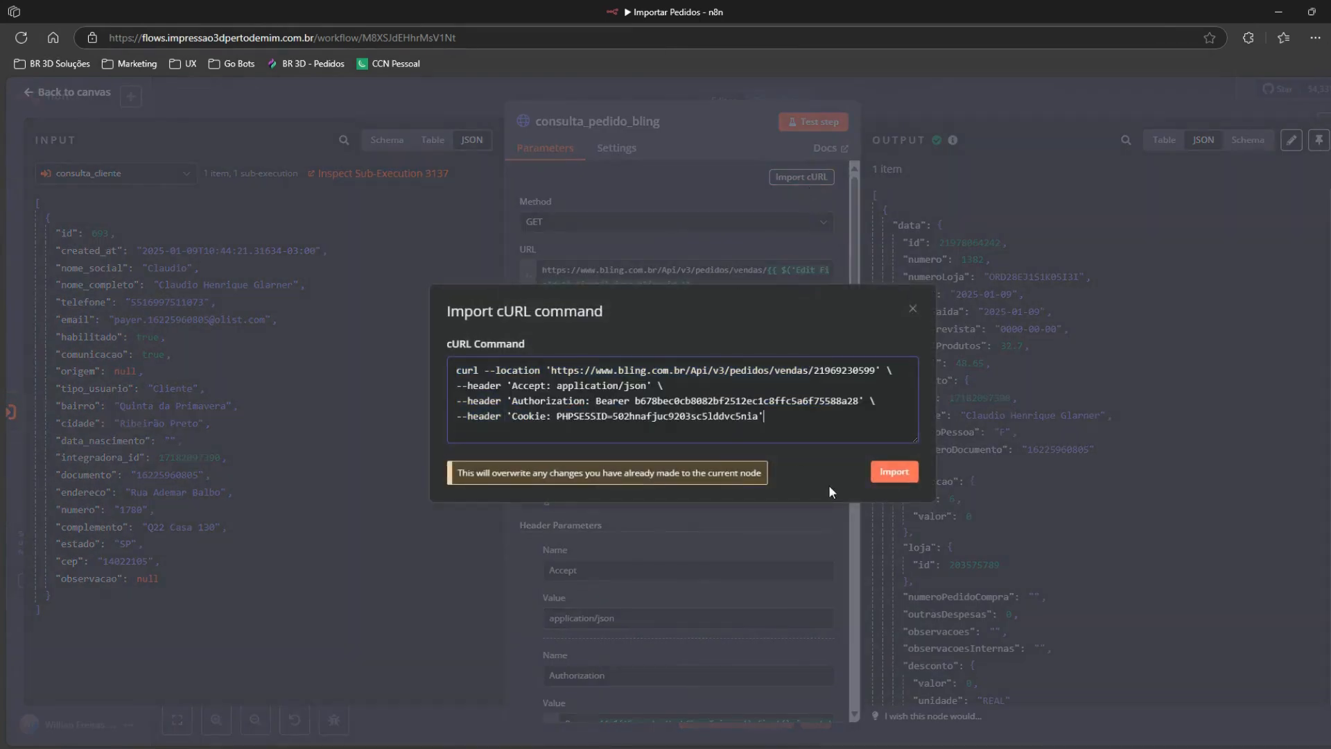
{"action": "left_click", "coordinate": [906, 478]}
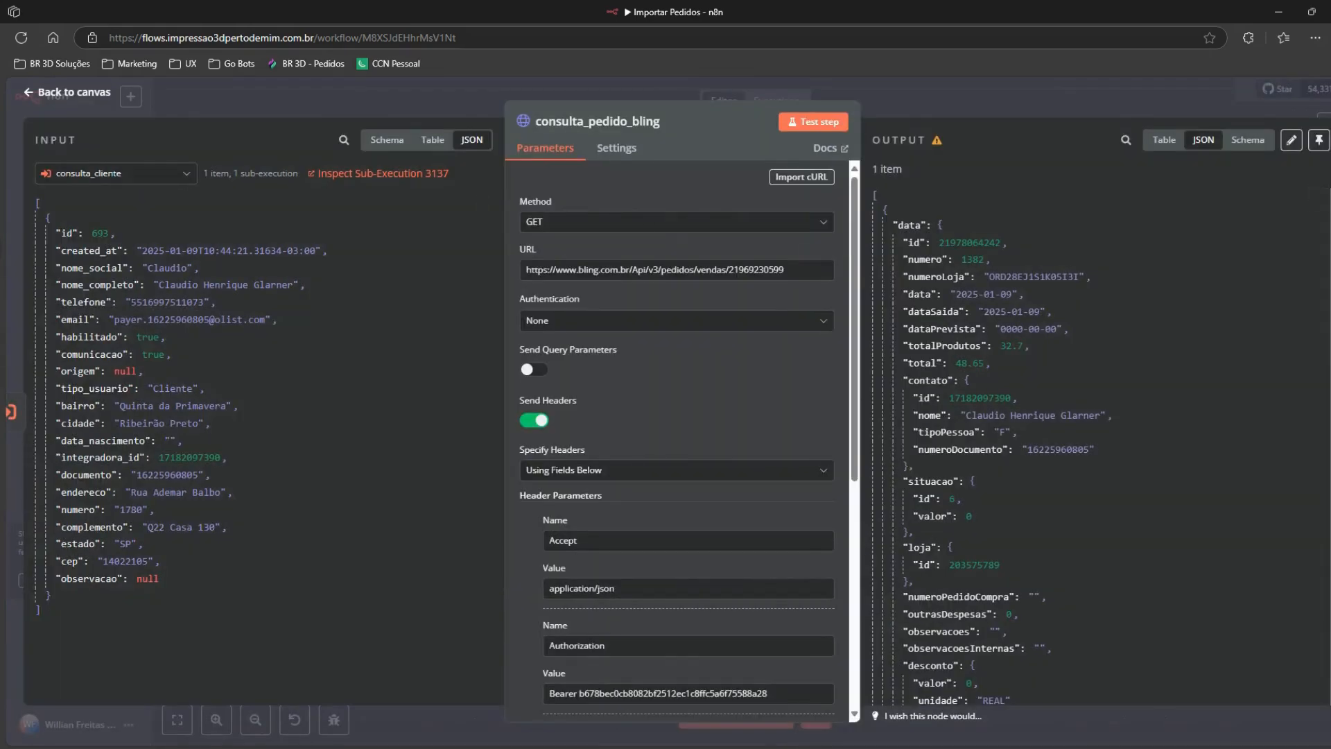
Step: In the Importar Cliente workflow, set the consultar-contato node's Authorization header value to Bearer {{ $('integracao').item.json.token }}
{"action": "left_click", "coordinate": [14, 277]}
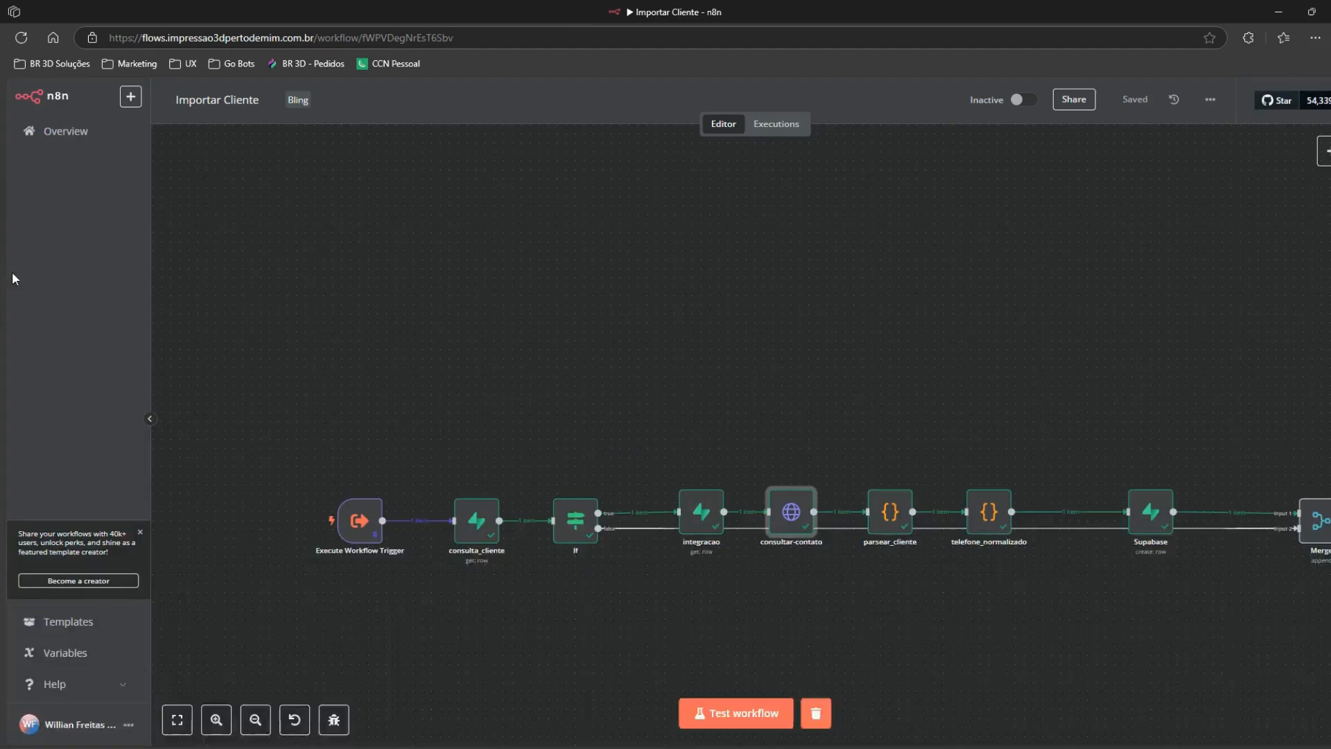
{"action": "double_click", "coordinate": [788, 512]}
{"action": "scroll", "coordinate": [636, 459], "scroll_direction": "down", "scroll_amount": 1}
{"action": "scroll", "coordinate": [637, 459], "scroll_direction": "down", "scroll_amount": 3}
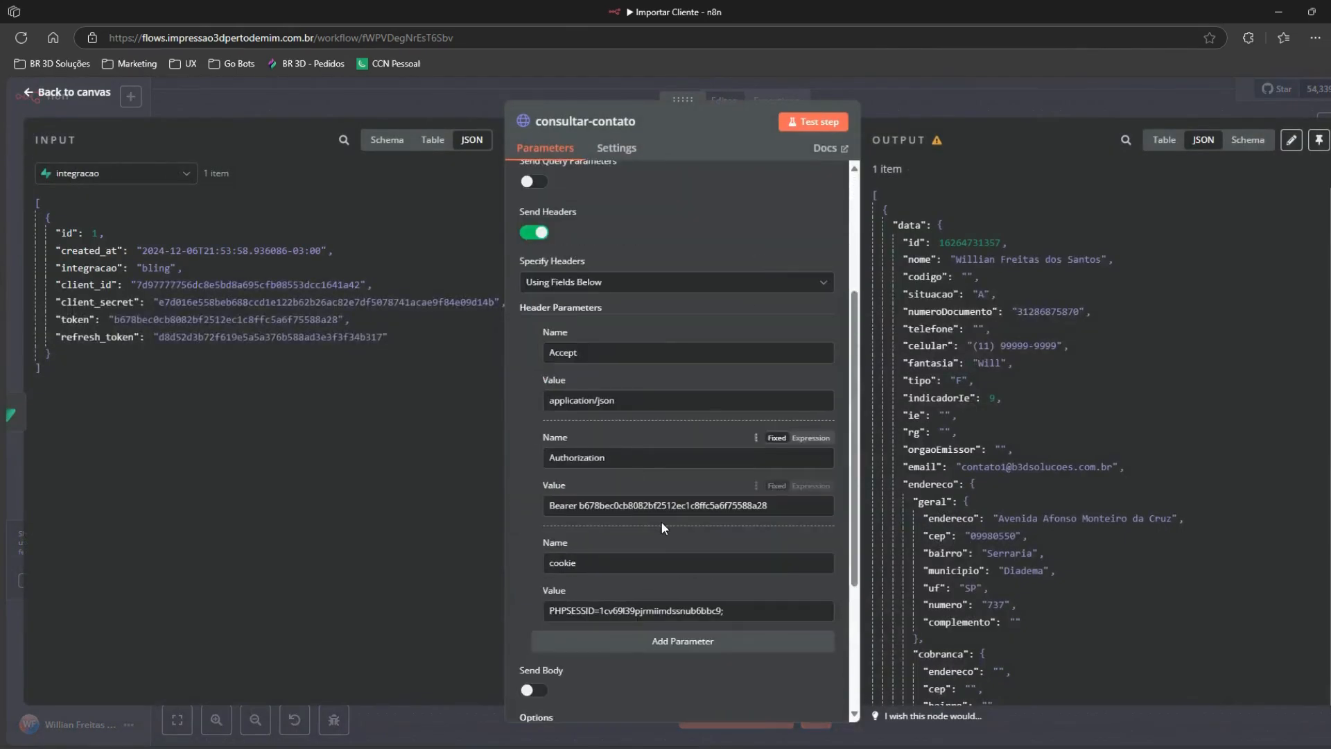
{"action": "double_click", "coordinate": [660, 506]}
{"action": "key", "text": "BackSpace"}
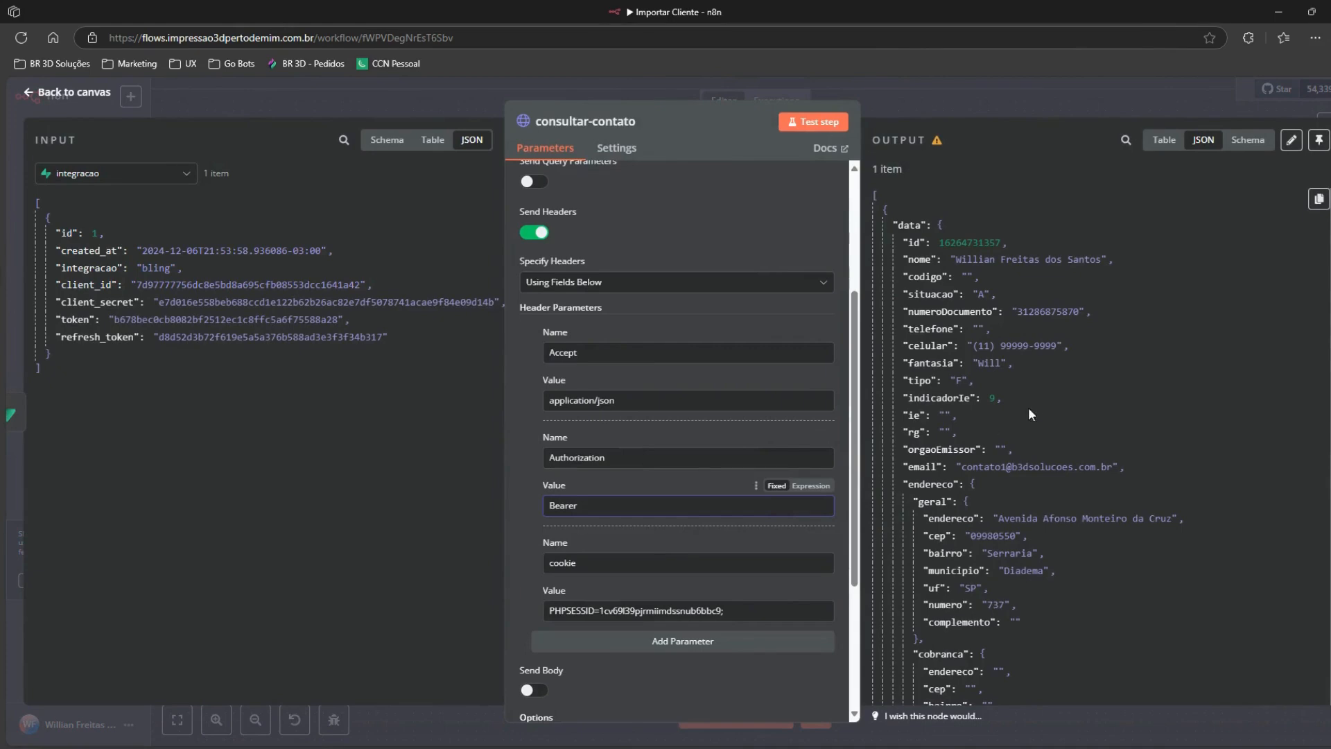
{"action": "type", "text": "{{"}
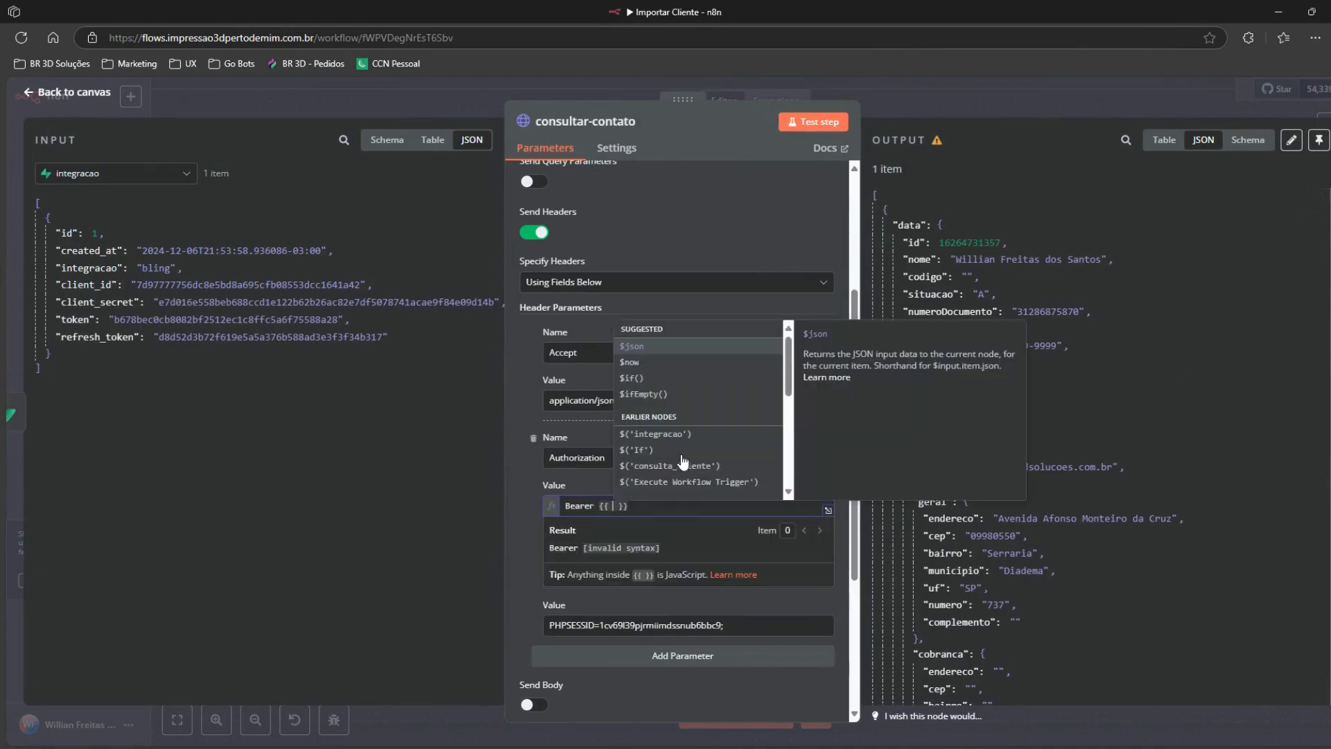
{"action": "left_click", "coordinate": [678, 437]}
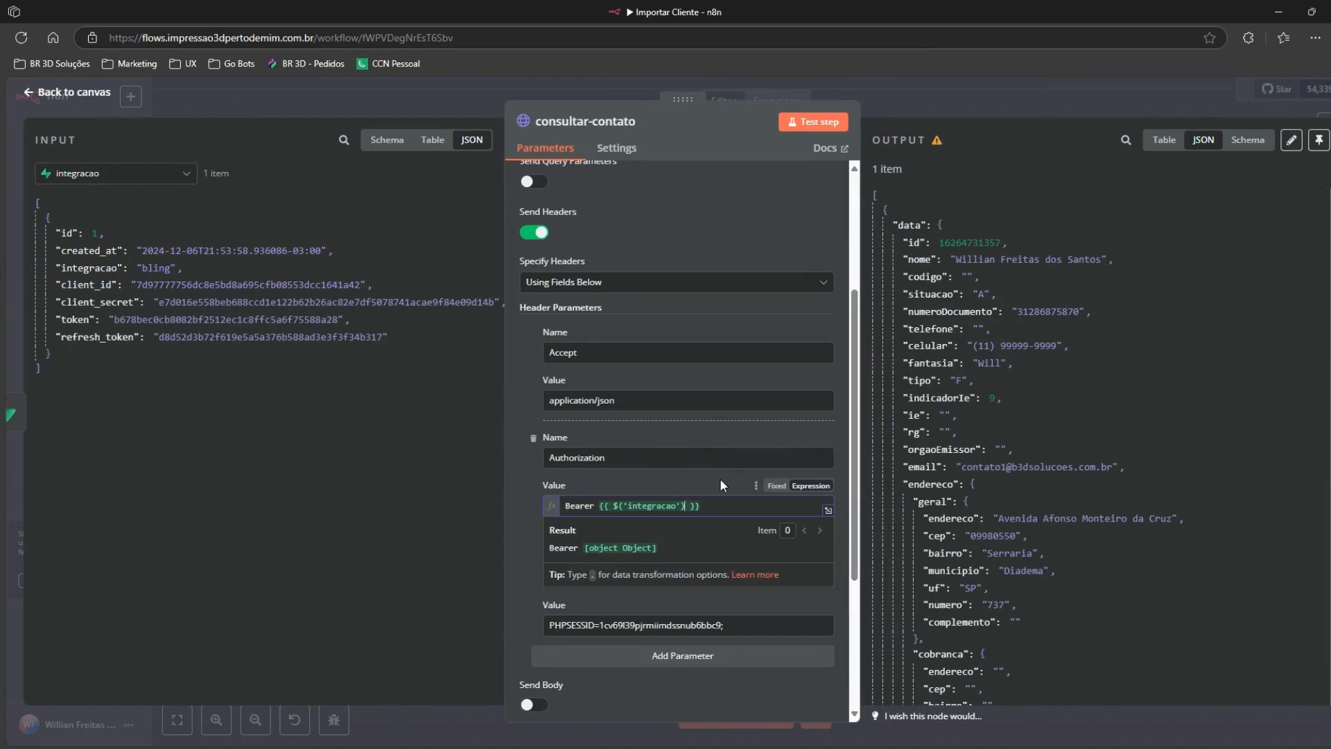
{"action": "type", "text": ".item.j"}
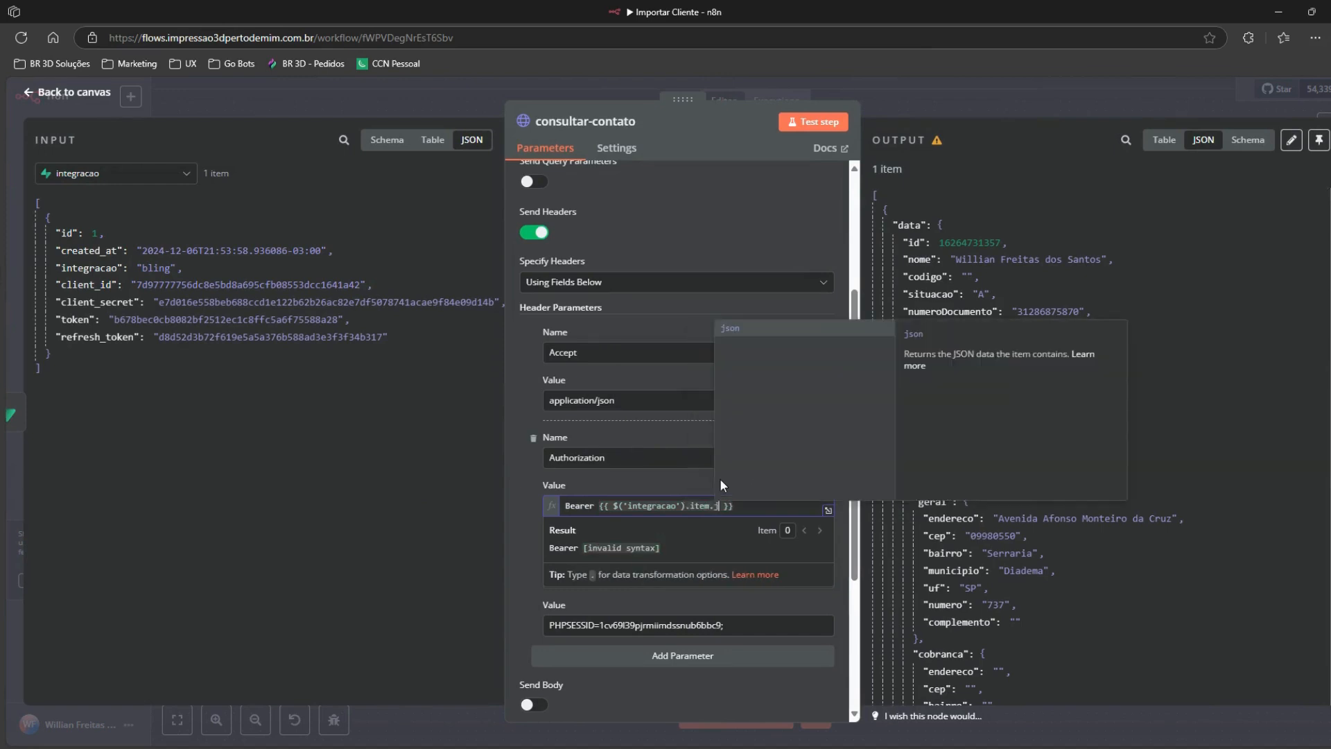
{"action": "type", "text": "son."}
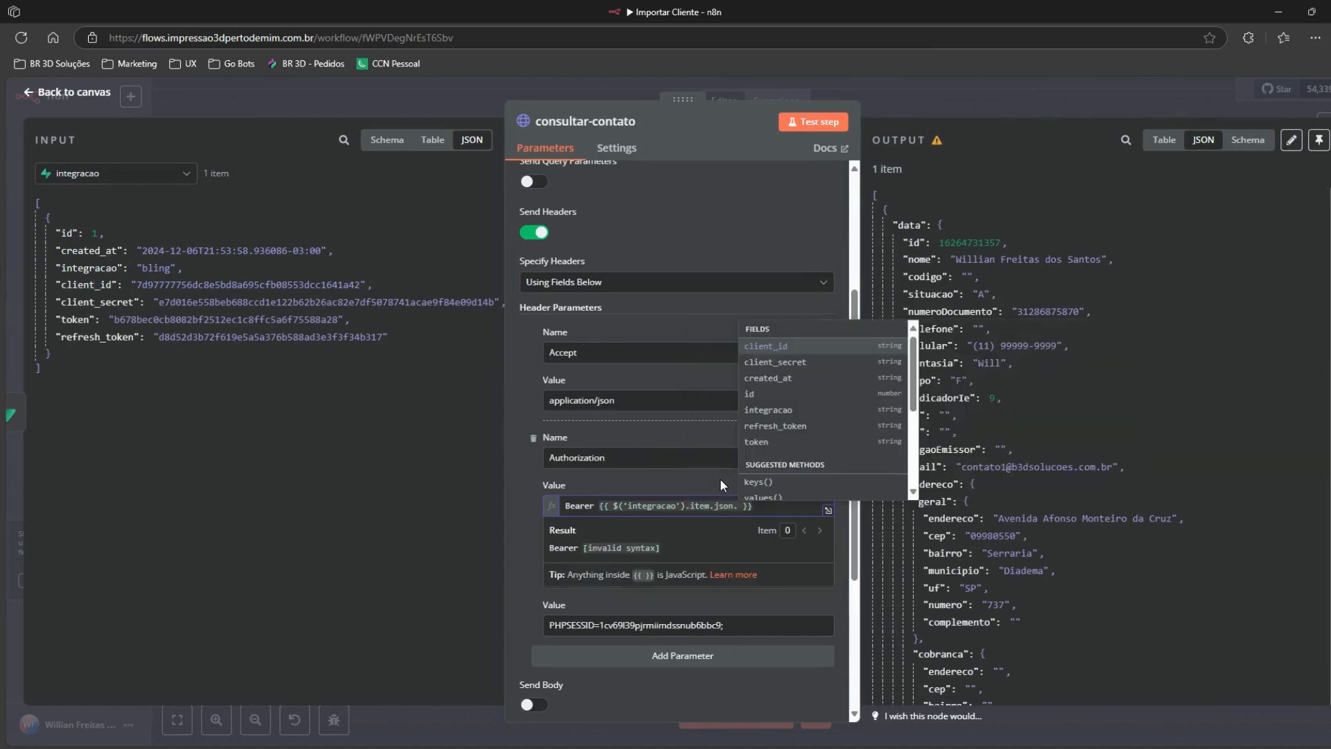
{"action": "key", "text": "Down"}
{"action": "key", "text": "Down"}
{"action": "key", "text": "Down"}
{"action": "key", "text": "Down"}
{"action": "key", "text": "Down"}
{"action": "key", "text": "Down"}
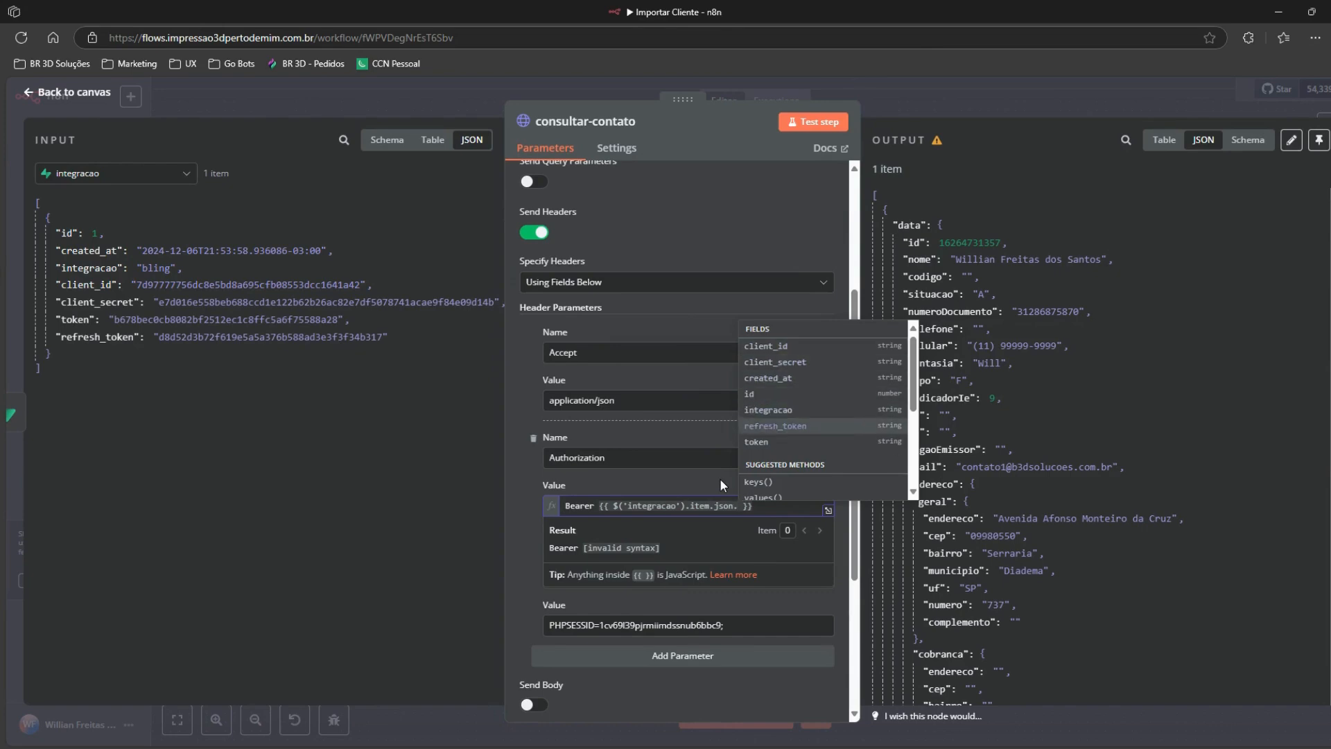
{"action": "key", "text": "Return"}
{"action": "left_click", "coordinate": [635, 464]}
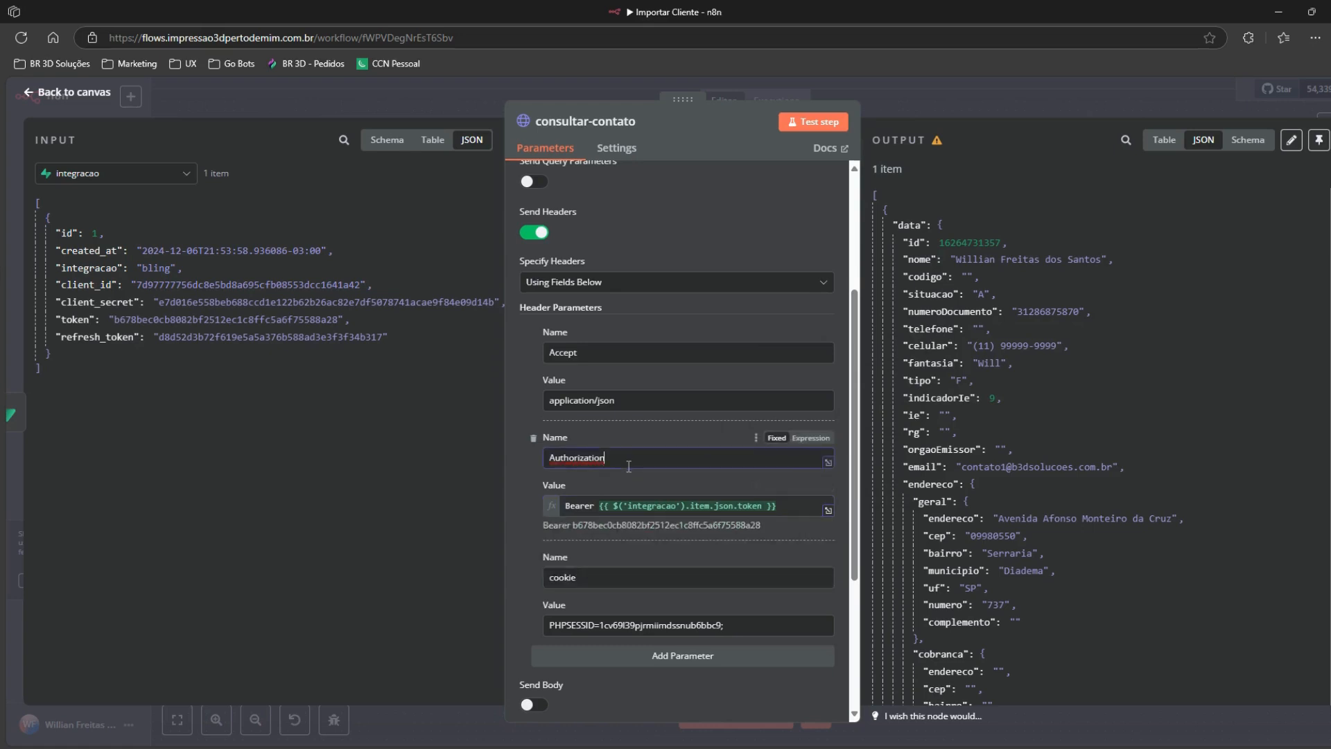
Step: Delete the cookie header parameter from the consultar-contato node, test the node and close it
{"action": "left_click", "coordinate": [534, 558]}
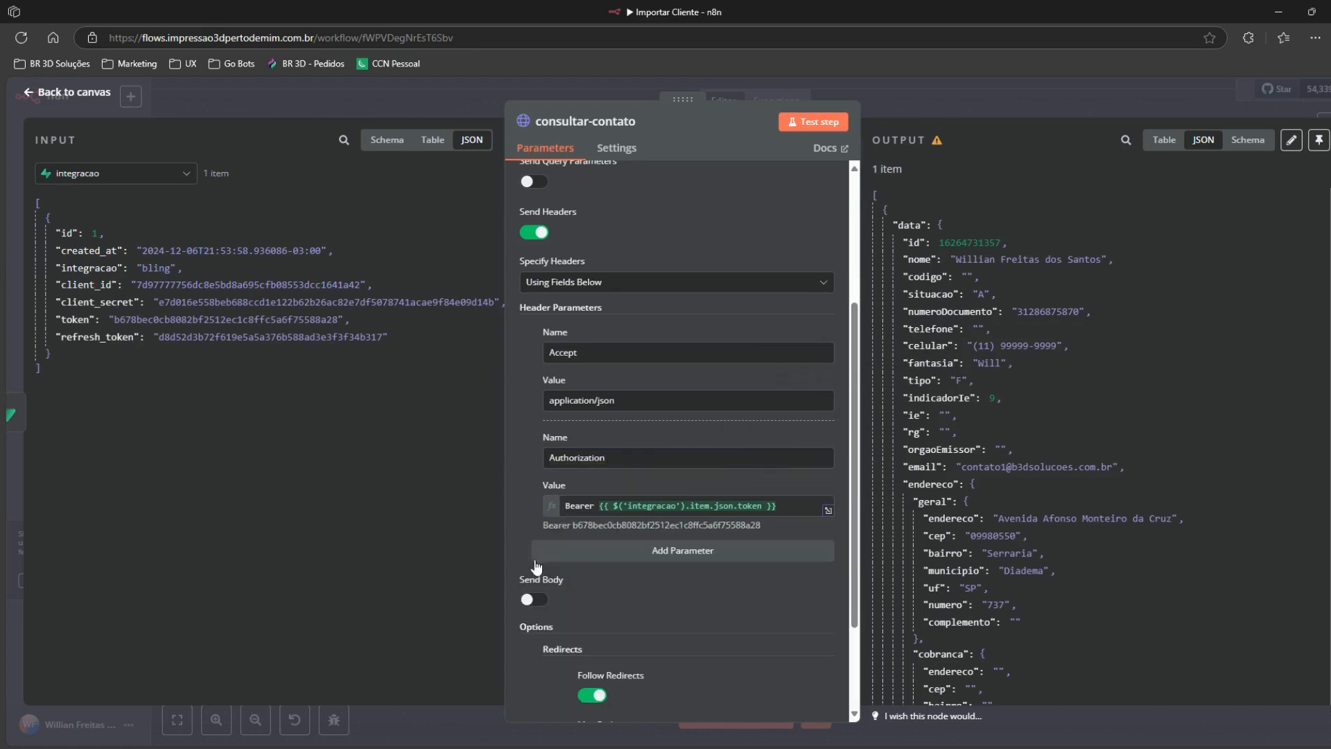
{"action": "left_click", "coordinate": [818, 121]}
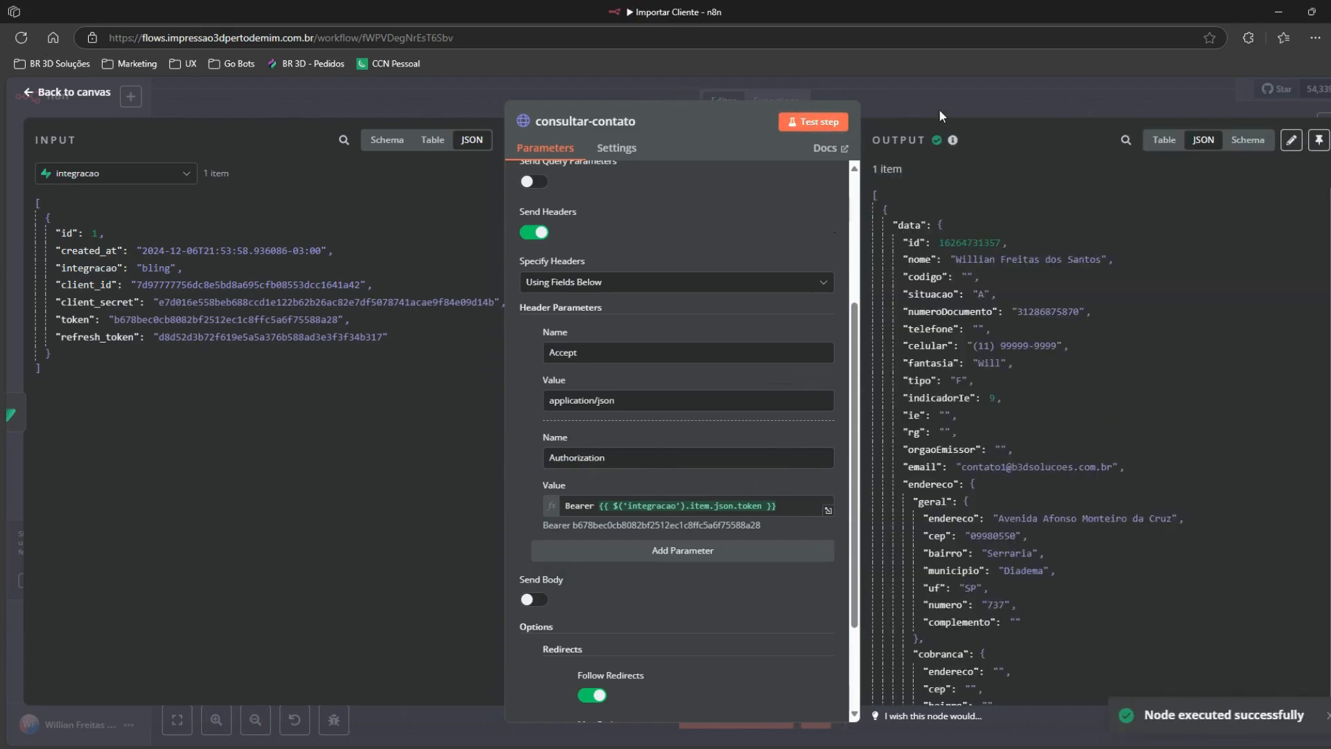
{"action": "left_click", "coordinate": [955, 89]}
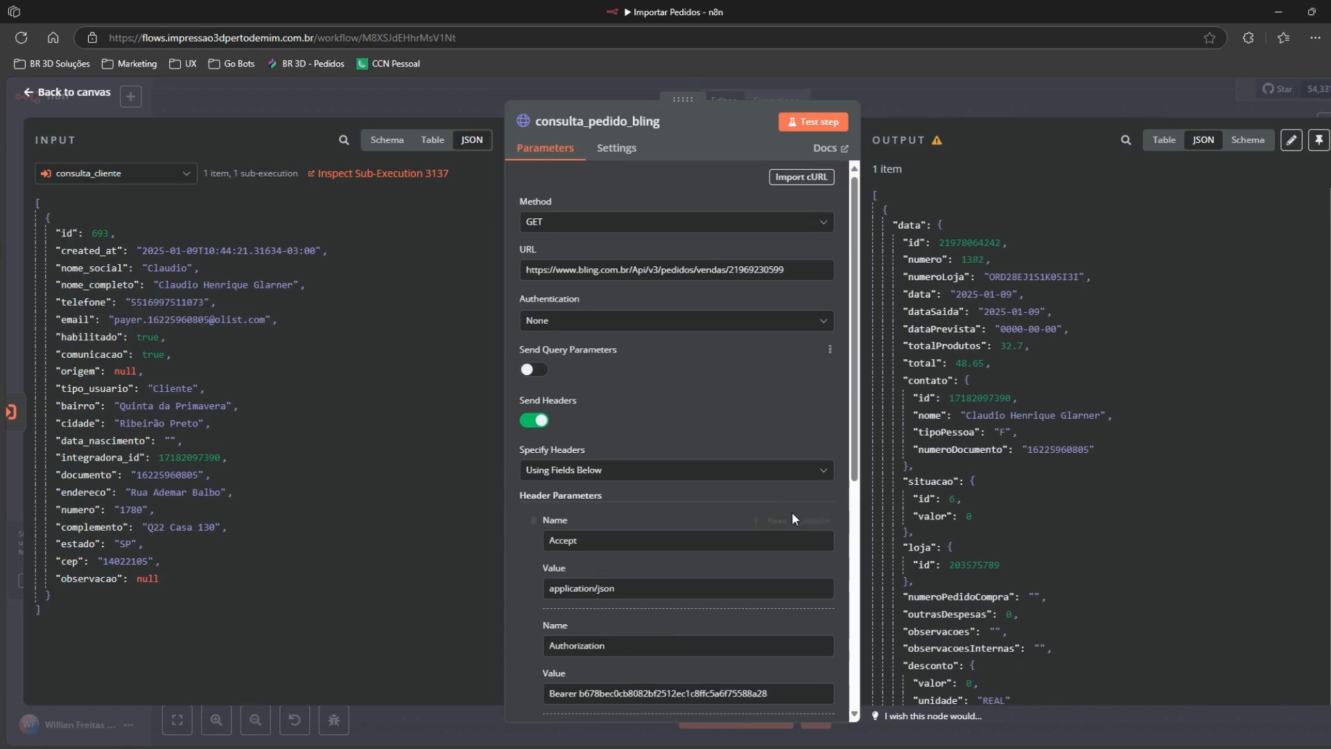
Step: In the consulta_pedido_bling node, replace the hard-coded order ID ending the URL with the expression {{ $('Edit Fields').item.json.bling_id }}
{"action": "double_click", "coordinate": [768, 270]}
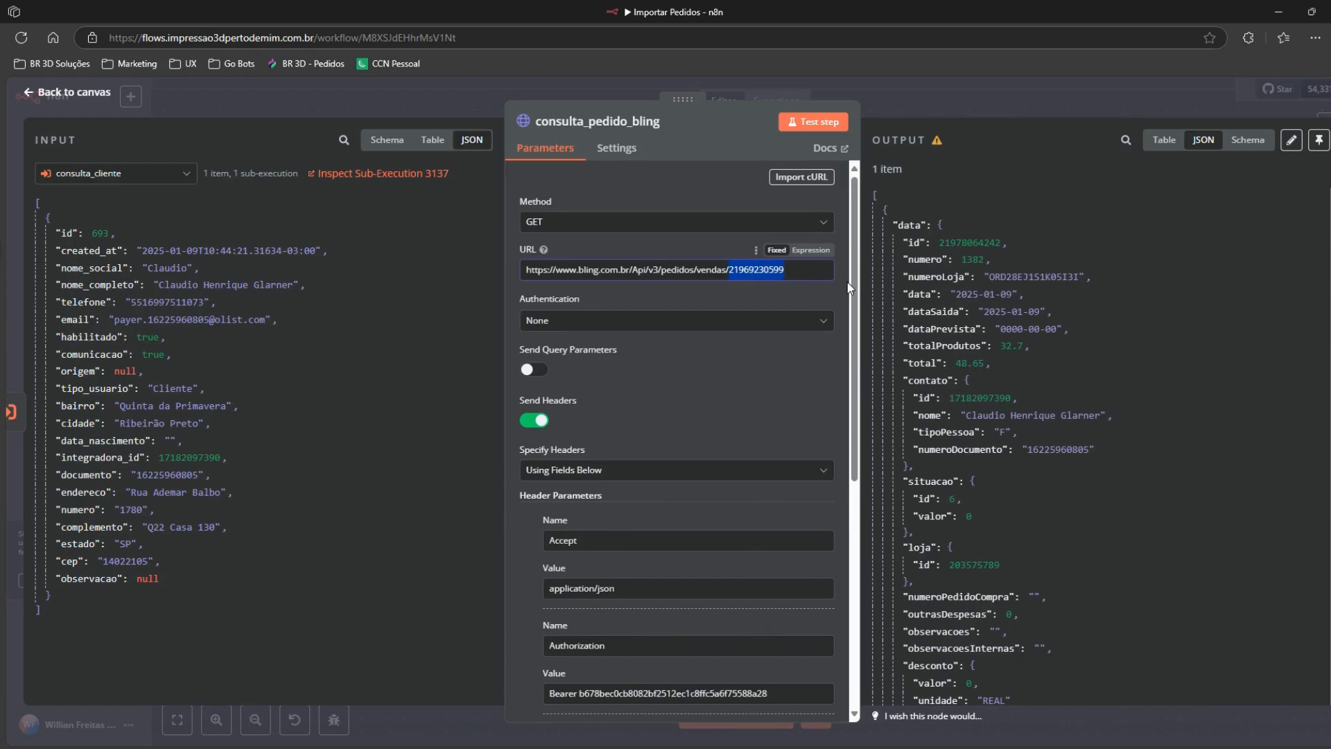
{"action": "key", "text": "BackSpace"}
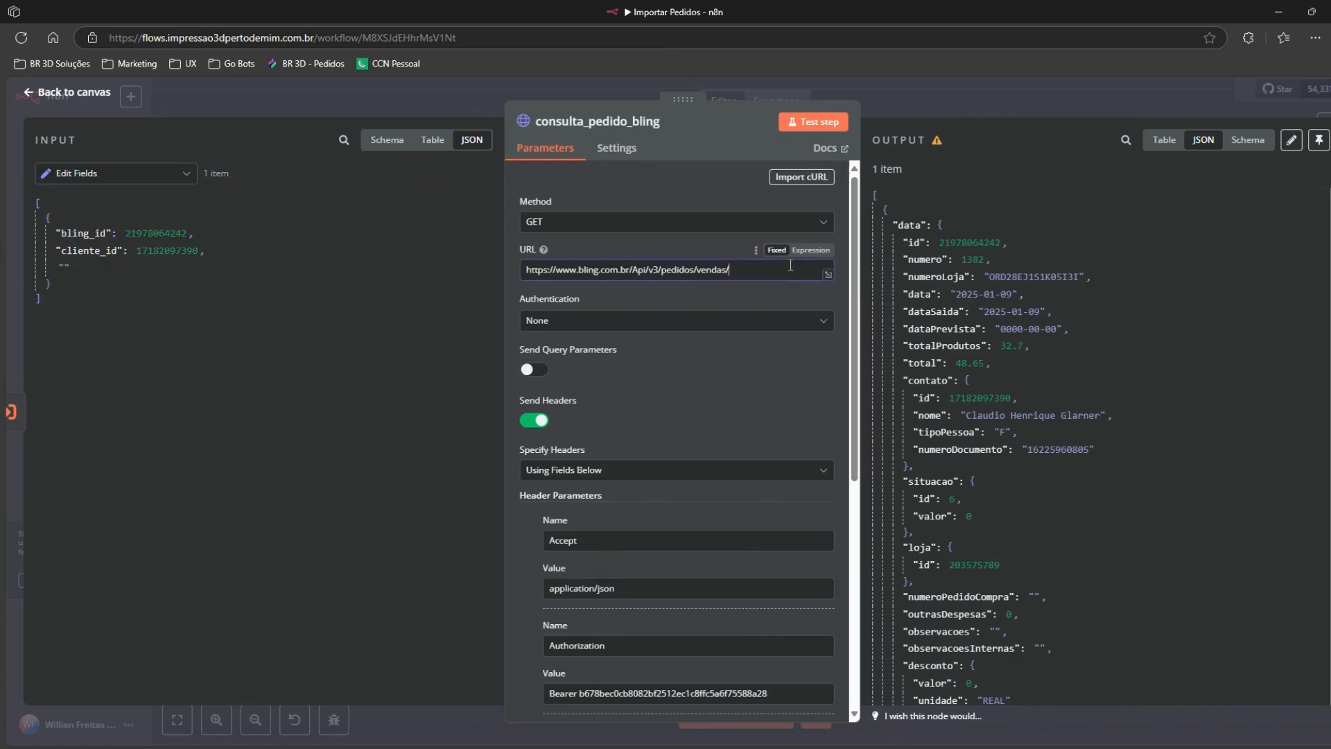
{"action": "left_click", "coordinate": [808, 250]}
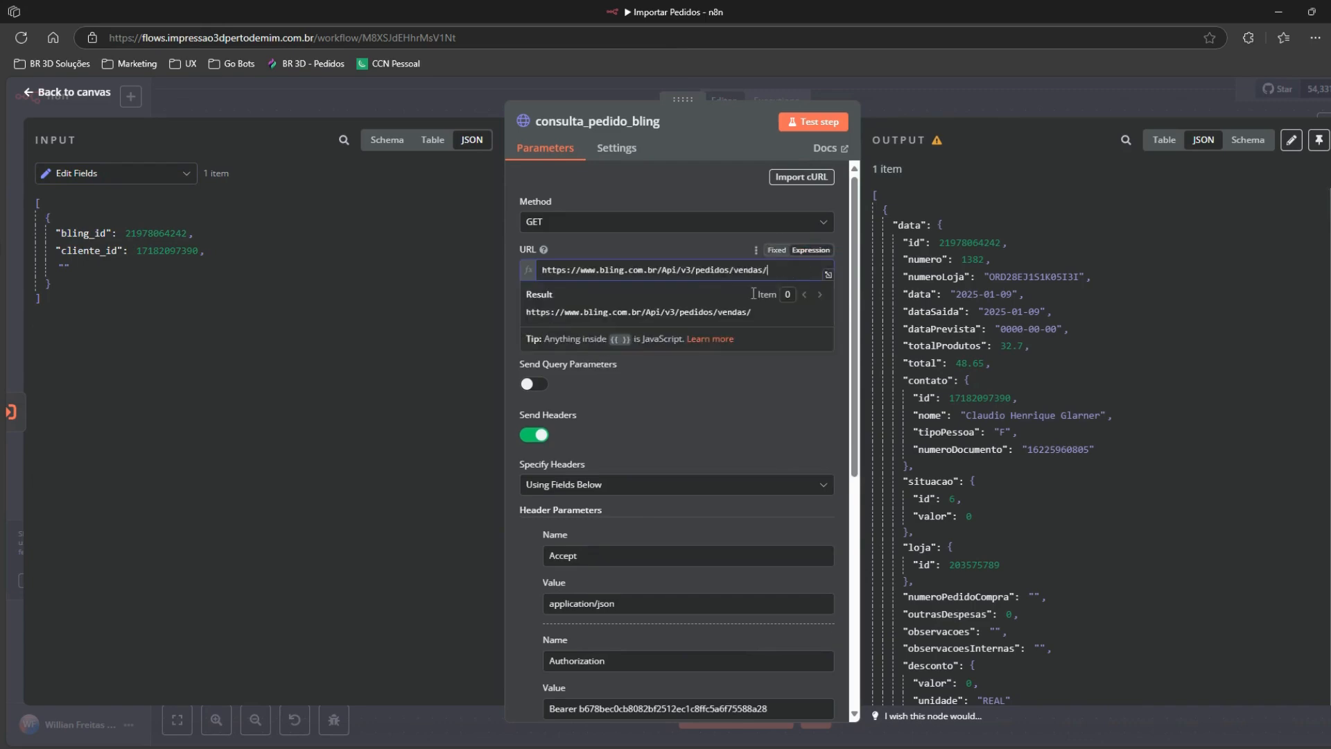
{"action": "type", "text": "{{"}
{"action": "left_click", "coordinate": [839, 219]}
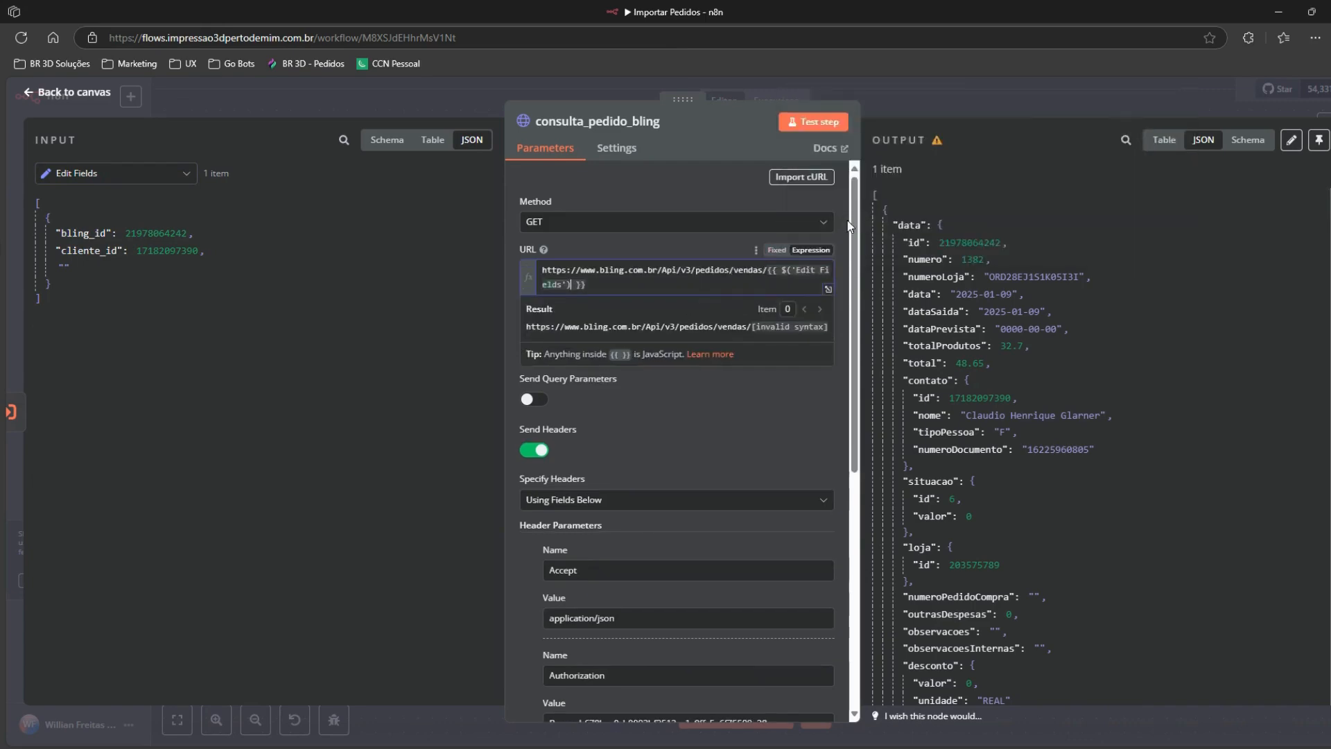
{"action": "type", "text": ".i"}
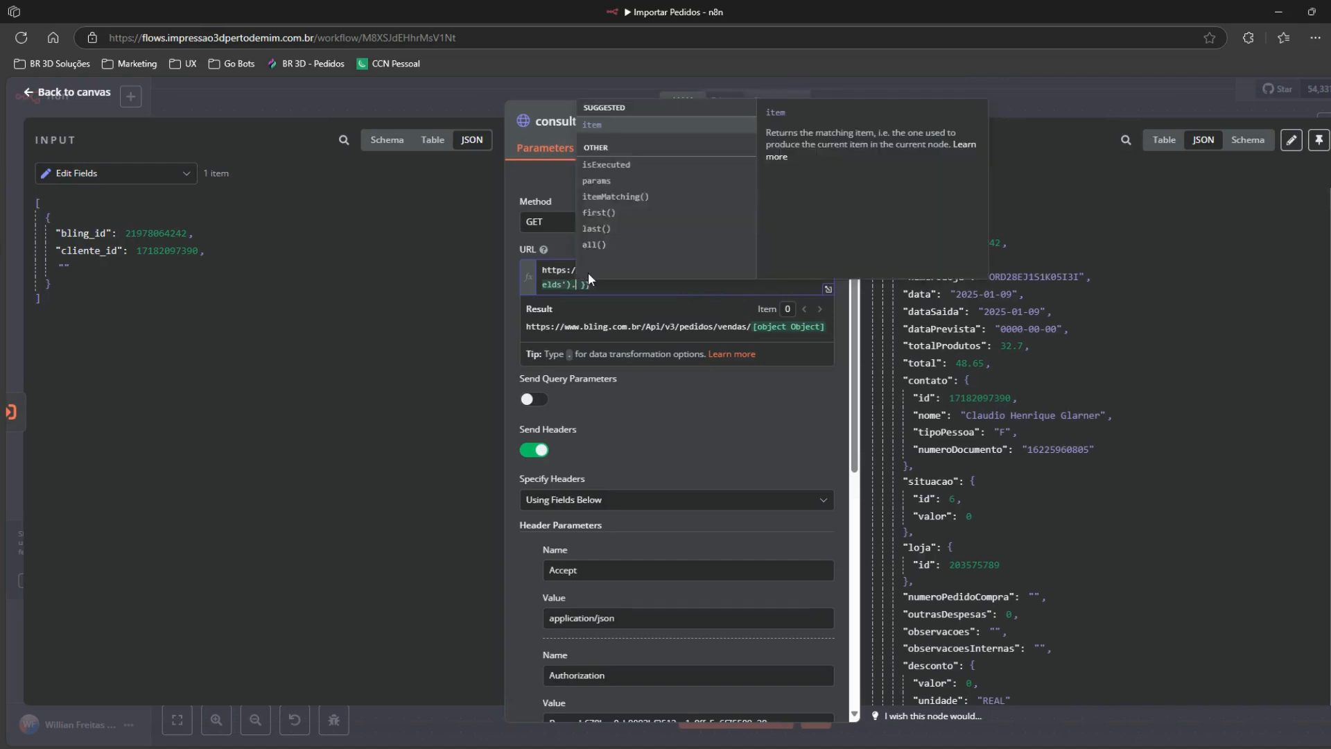
{"action": "left_click", "coordinate": [623, 125]}
{"action": "type", "text": ".j"}
{"action": "left_click", "coordinate": [622, 122]}
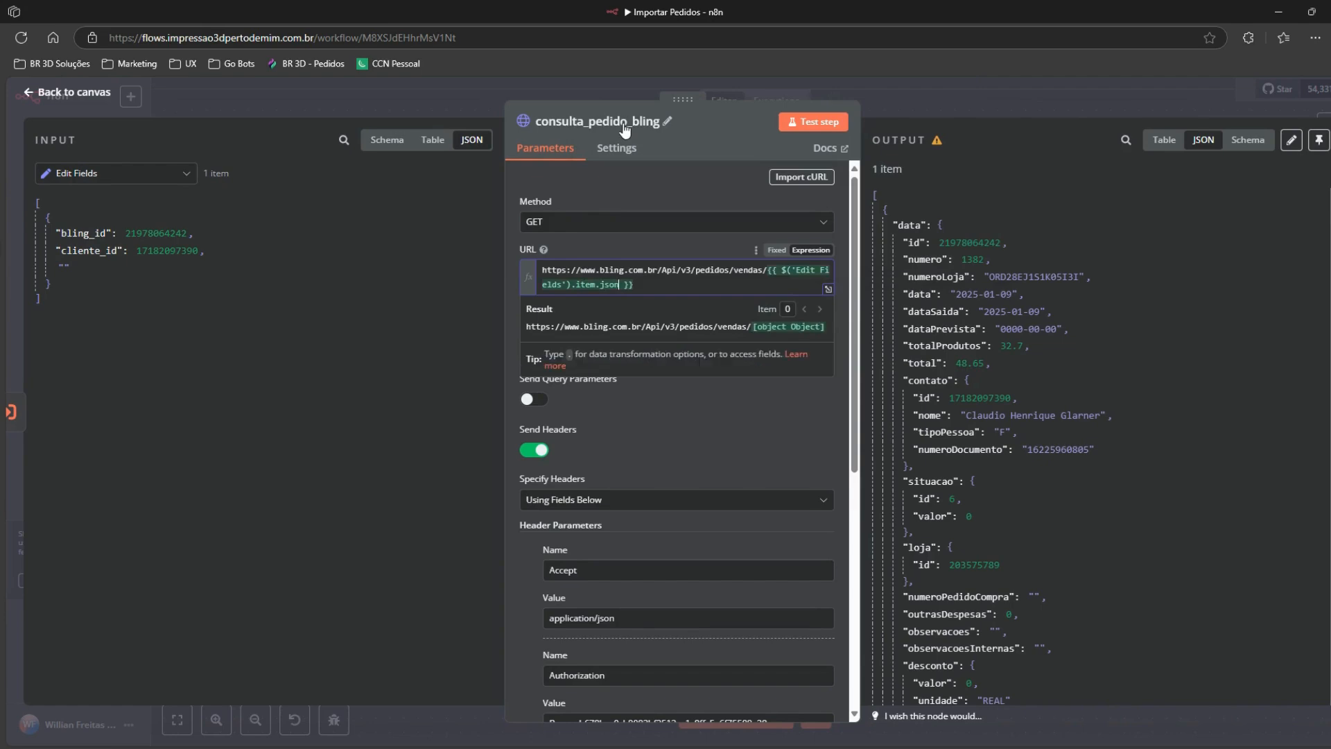
{"action": "type", "text": "."}
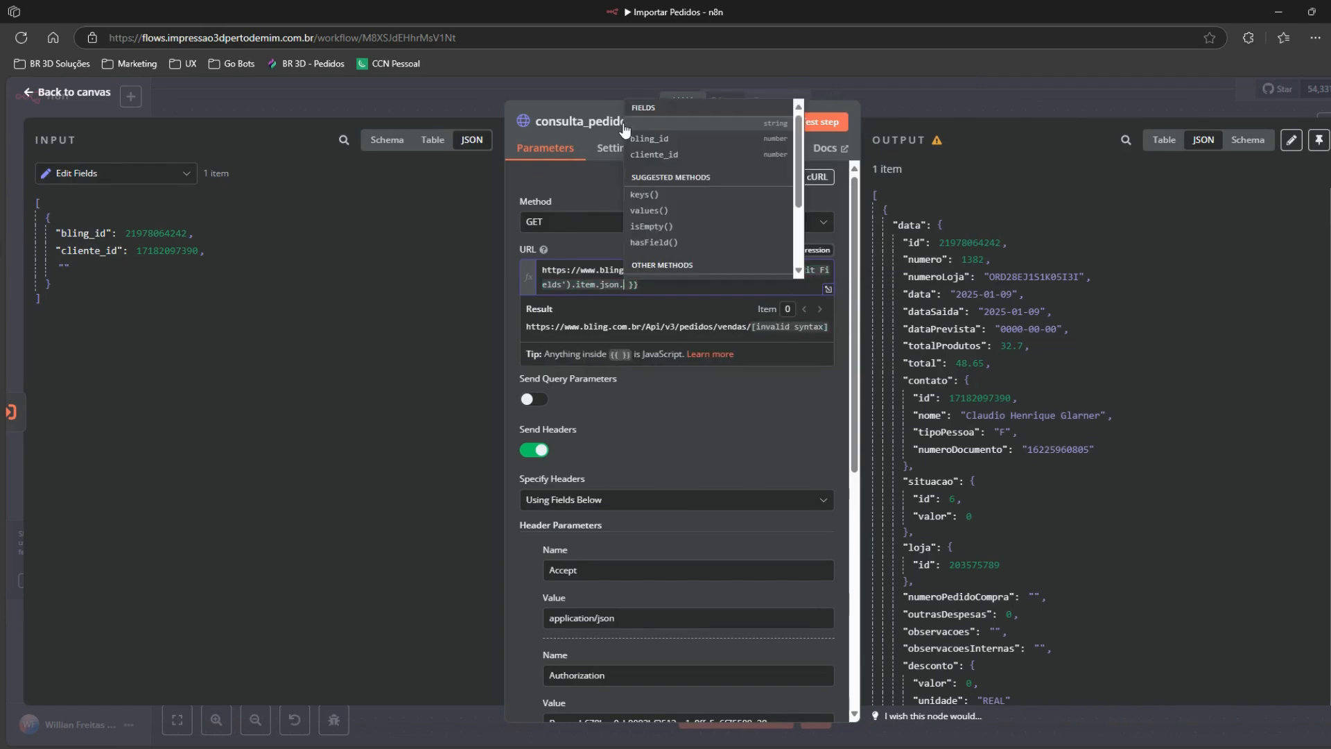
{"action": "key", "text": "Down"}
{"action": "key", "text": "Return"}
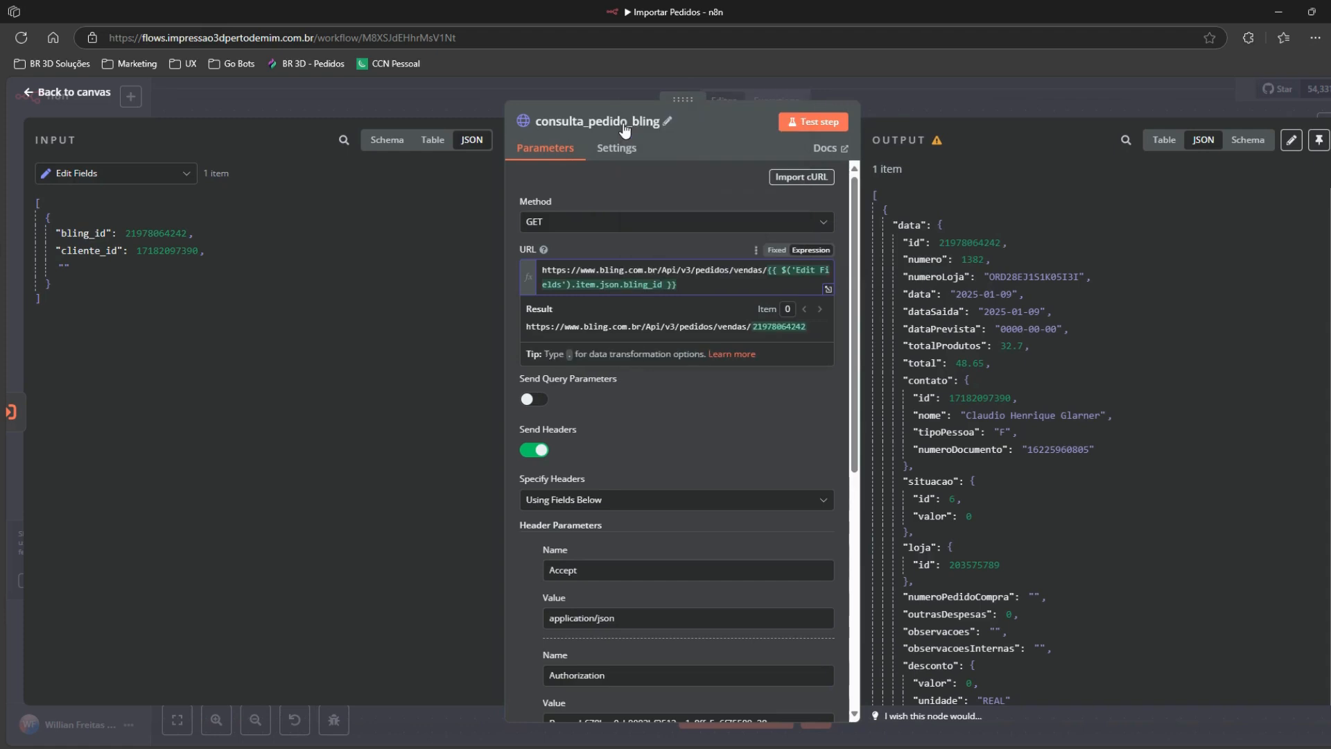
Step: Delete the cookie header from consulta_pedido_bling, clear the hard-coded token after Bearer and switch the Authorization value to an expression
{"action": "left_click", "coordinate": [718, 457]}
{"action": "scroll", "coordinate": [718, 453], "scroll_direction": "down", "scroll_amount": 3}
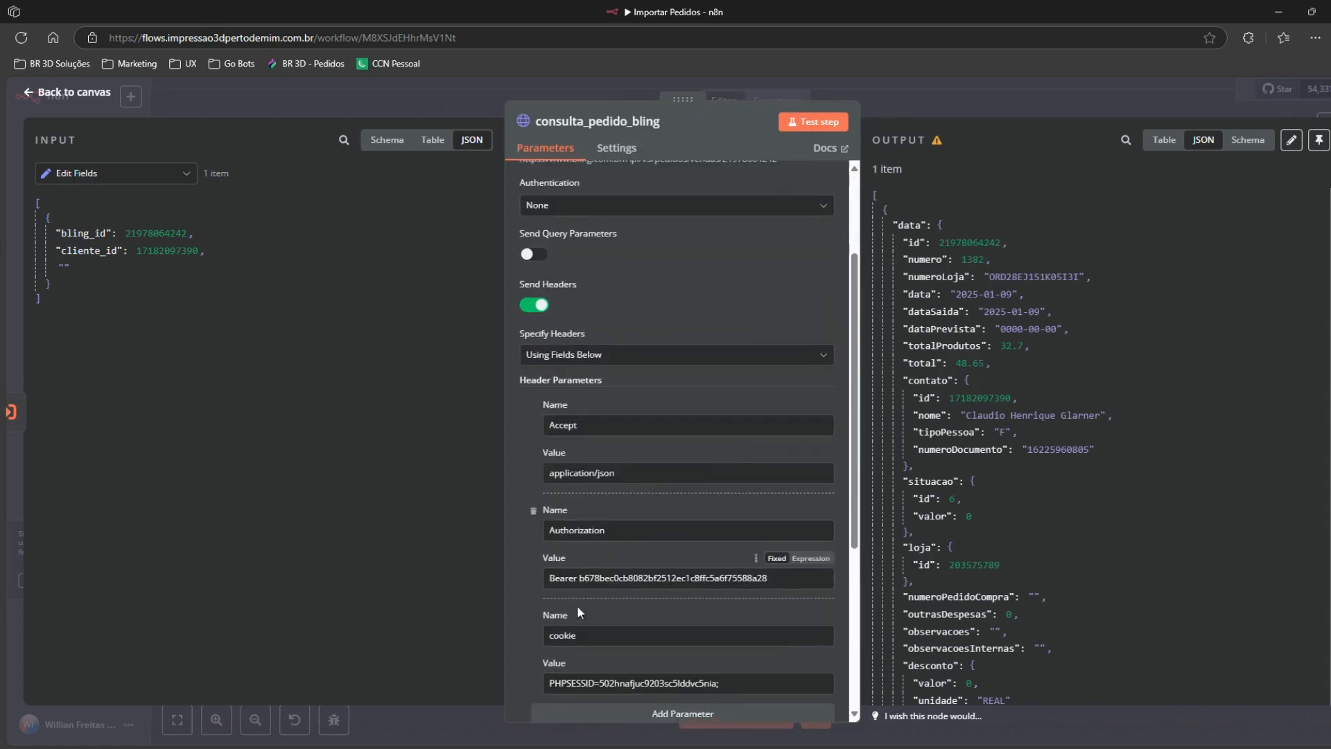
{"action": "double_click", "coordinate": [603, 578]}
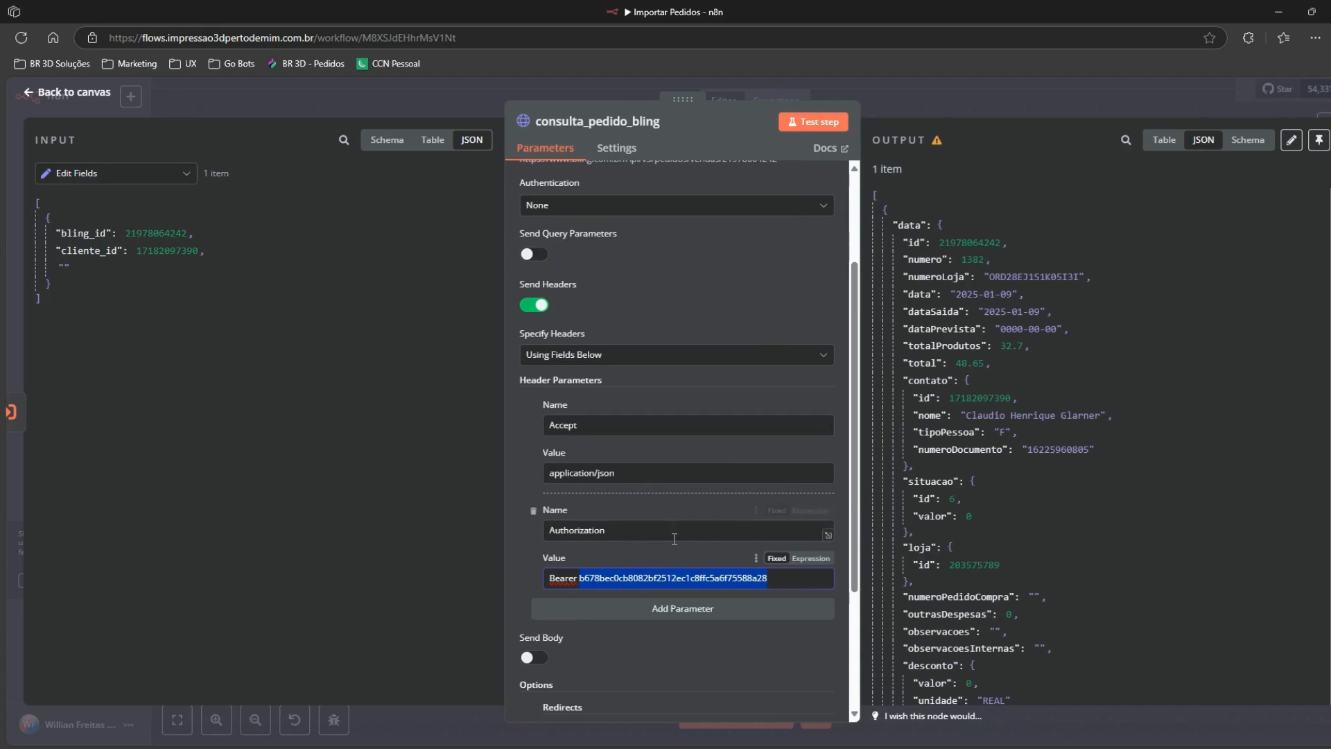
{"action": "key", "text": "BackSpace"}
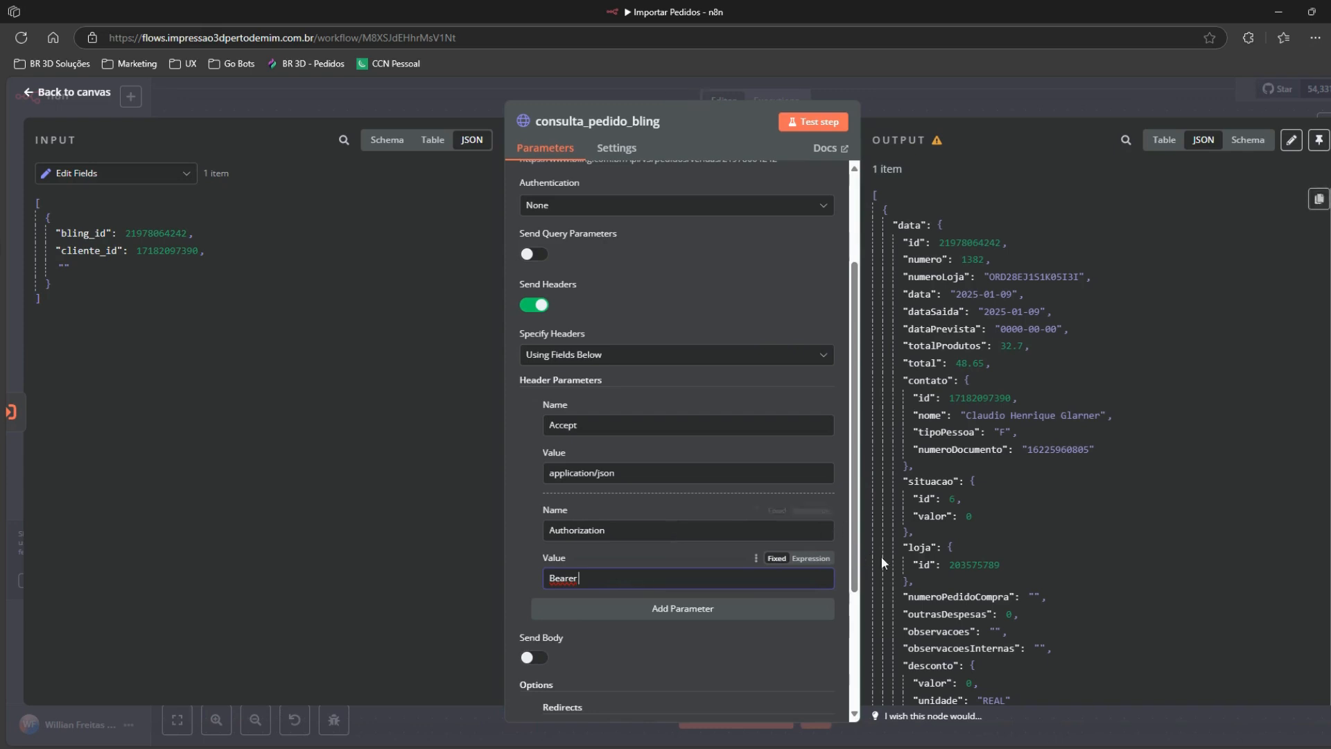
{"action": "left_click", "coordinate": [811, 558]}
Step: Try the reference {{ $('Execute Workflow').first().json. }} after Bearer in the Authorization value
{"action": "type", "text": "{{"}
{"action": "scroll", "coordinate": [720, 494], "scroll_direction": "up", "scroll_amount": 5}
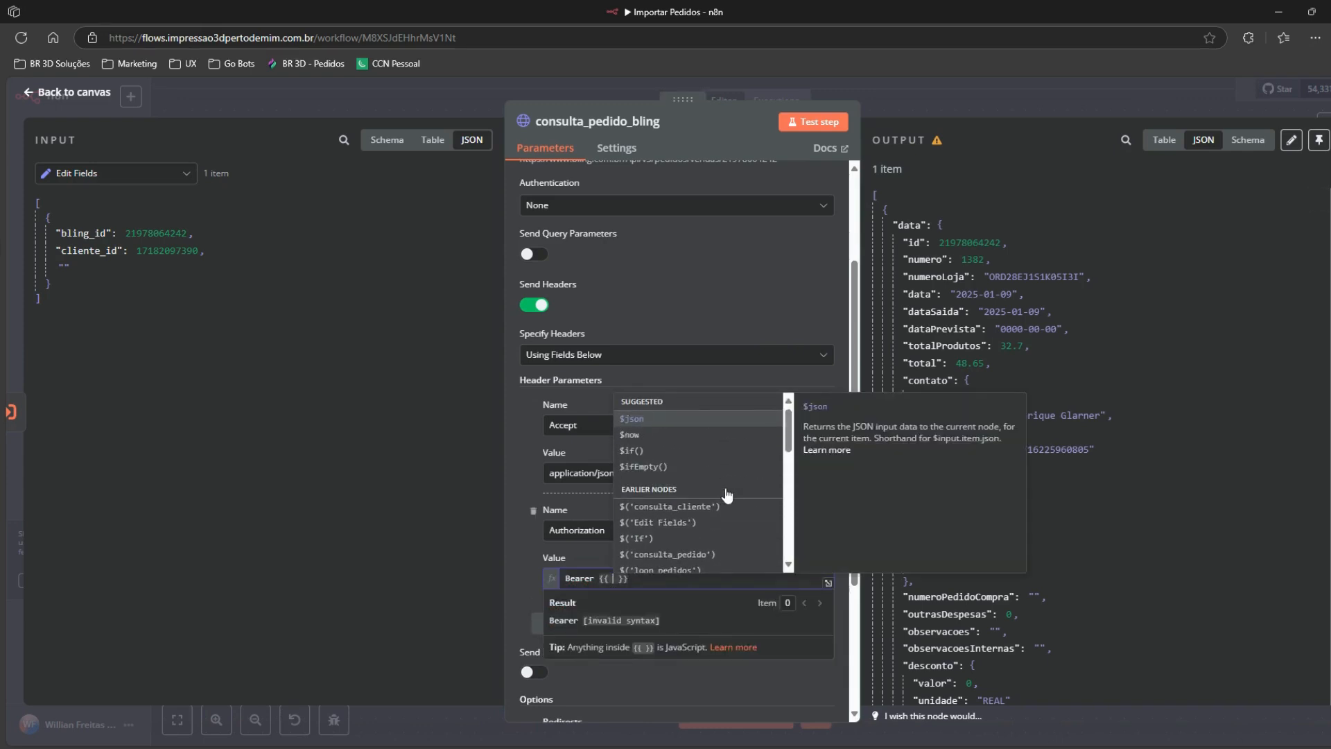
{"action": "scroll", "coordinate": [726, 494], "scroll_direction": "down", "scroll_amount": 5}
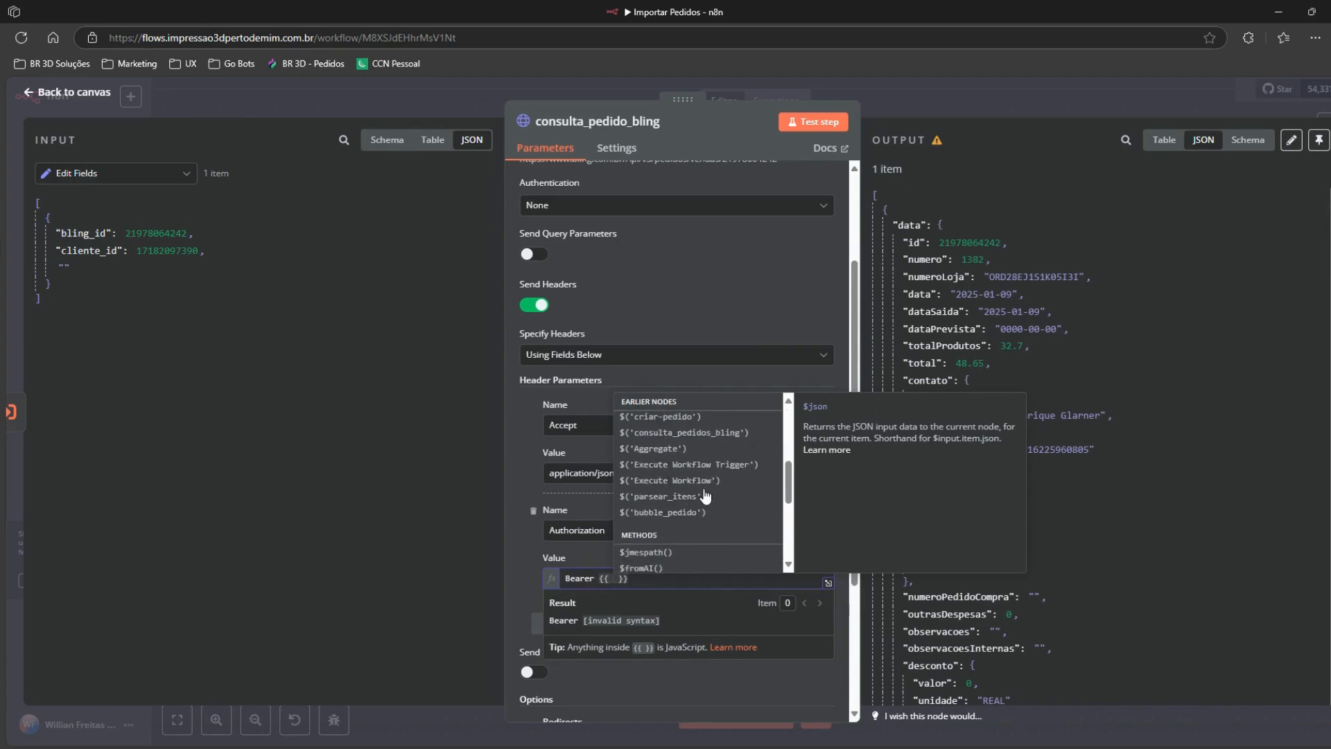
{"action": "left_click", "coordinate": [706, 481]}
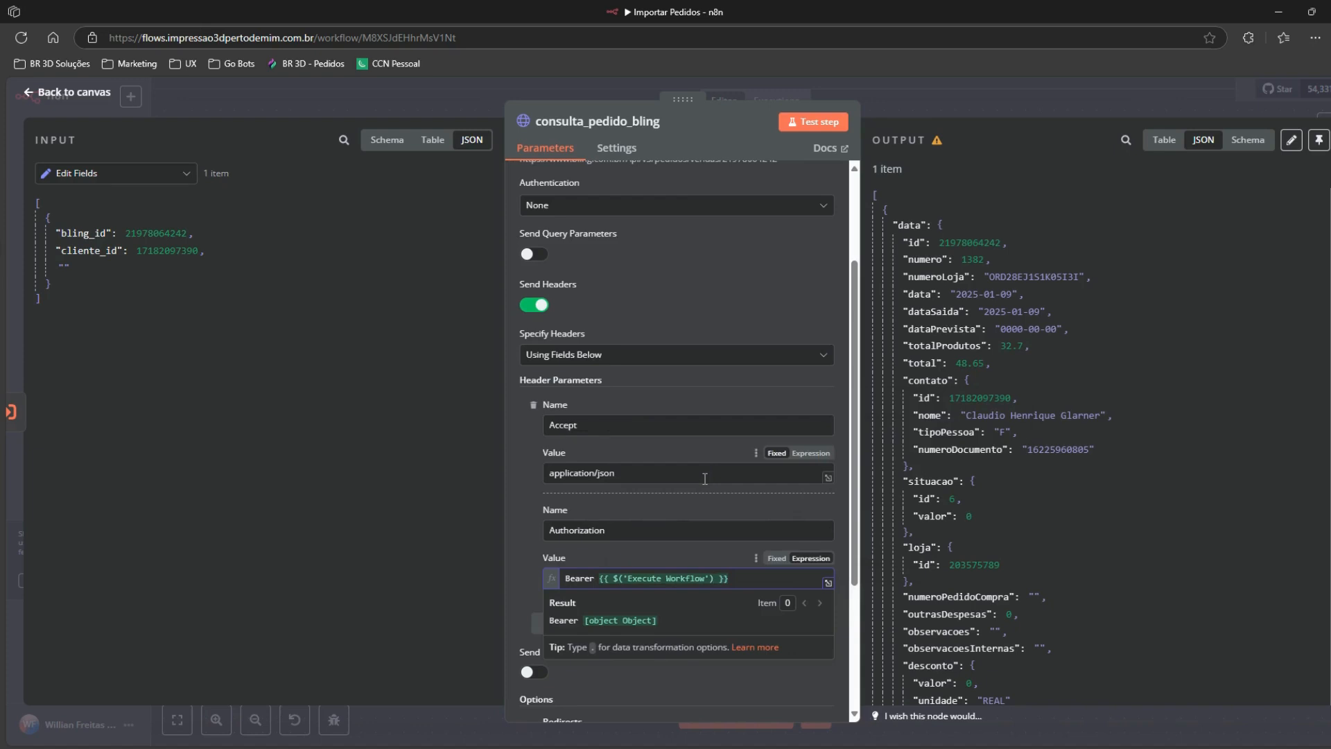
{"action": "scroll", "coordinate": [735, 429], "scroll_direction": "down", "scroll_amount": 1}
{"action": "type", "text": ".i"}
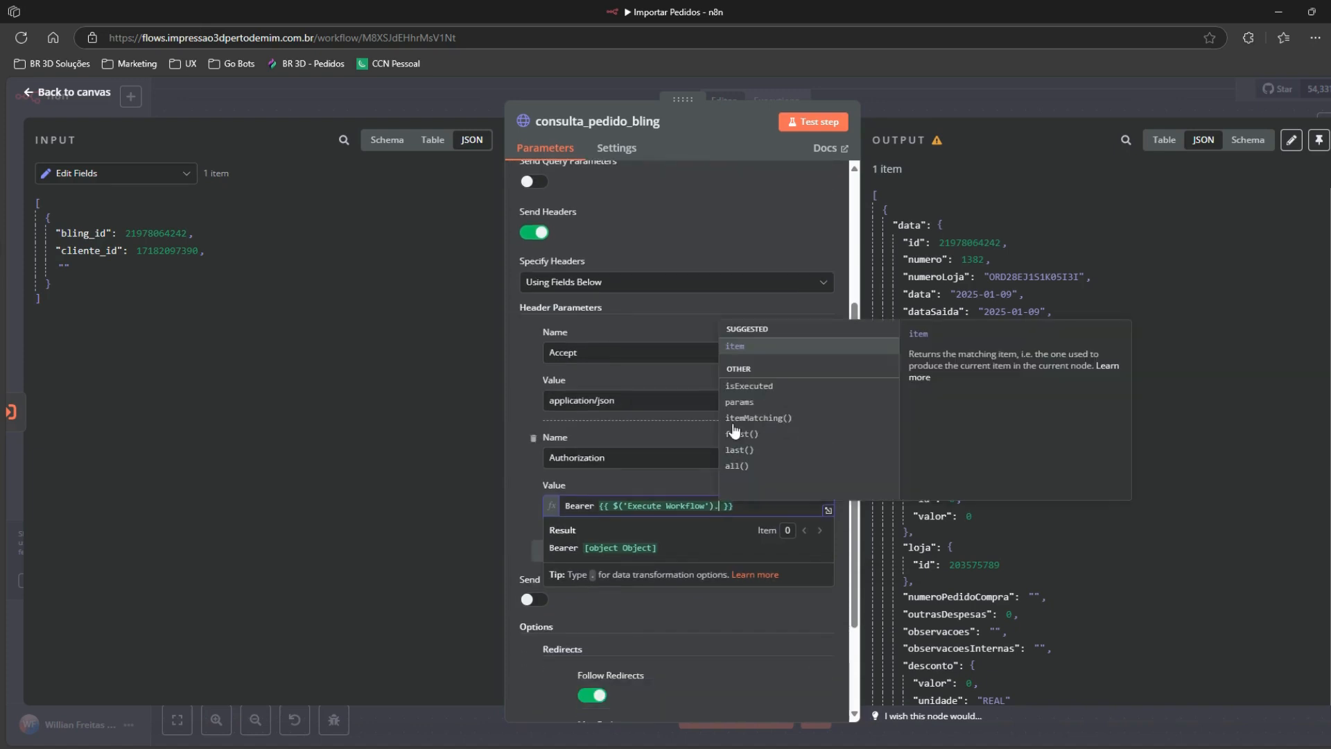
{"action": "key", "text": "Return"}
{"action": "key", "text": "BackSpace"}
{"action": "key", "text": "BackSpace"}
{"action": "key", "text": "BackSpace"}
{"action": "key", "text": "BackSpace"}
{"action": "type", "text": "first()"}
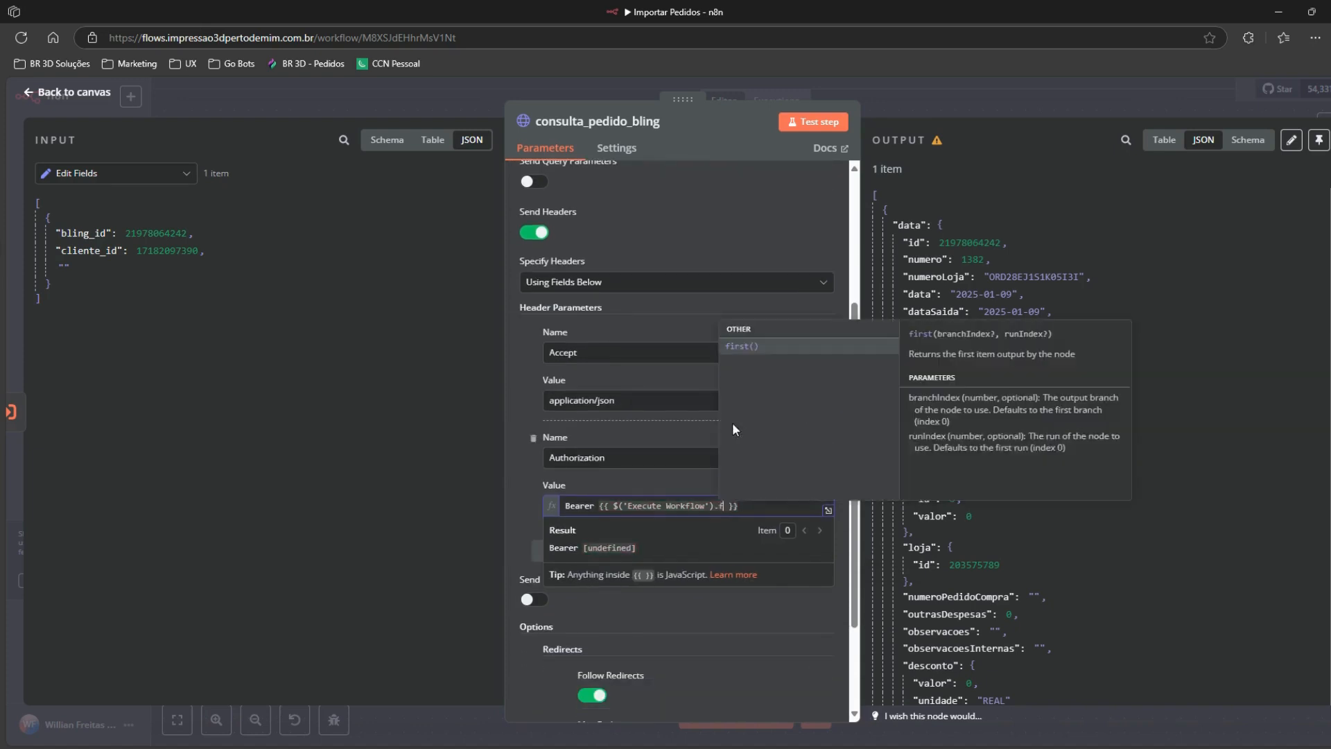
{"action": "key", "text": "Return"}
{"action": "type", "text": ".json"}
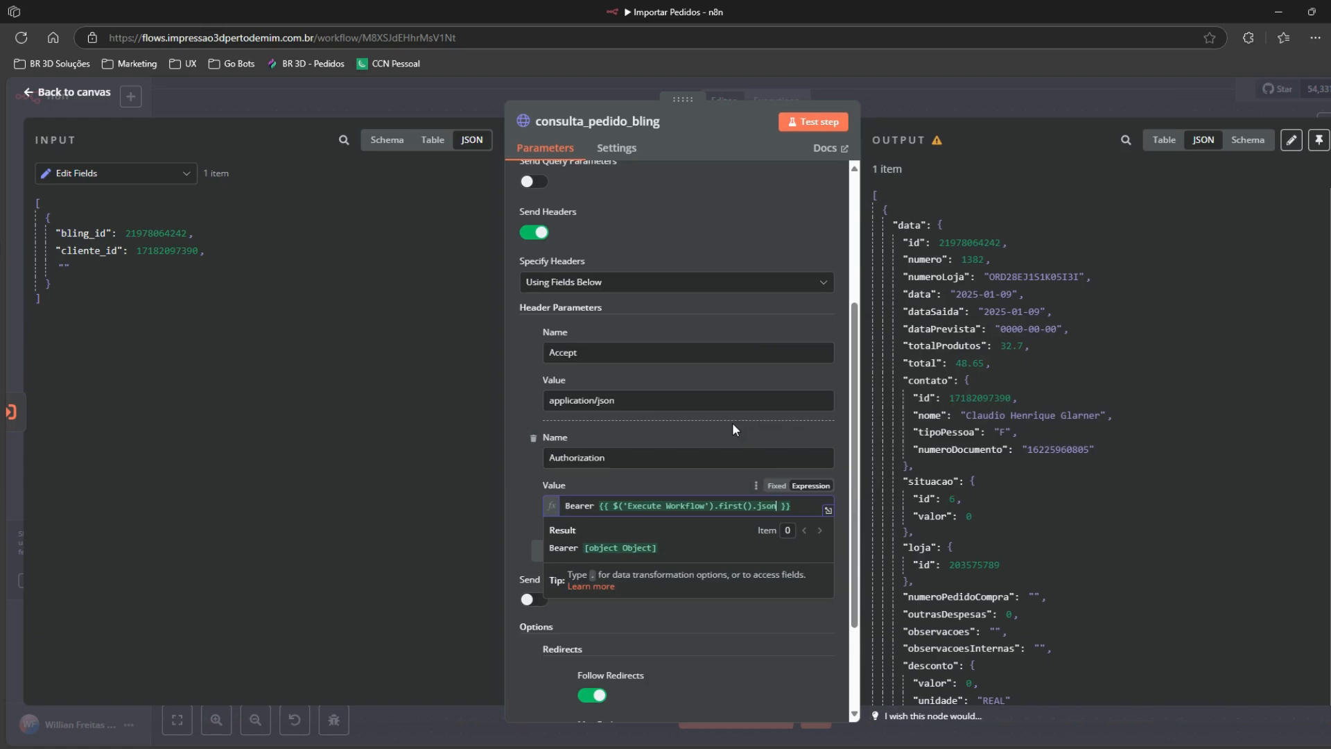
{"action": "type", "text": "."}
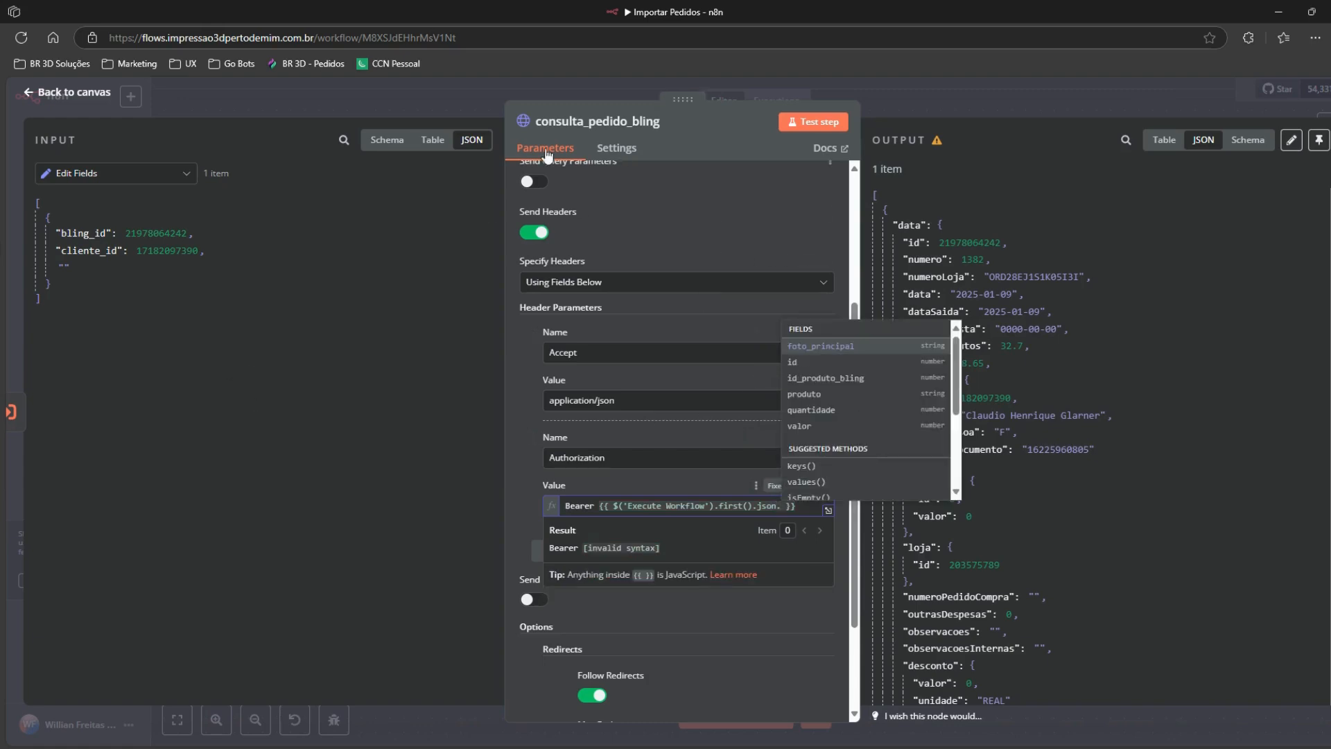
Step: Look over the workflow's first nodes and inspect the Execute Workflow and Execute Workflow Trigger data in consulta_pedido_bling's input for the stored token
{"action": "left_click", "coordinate": [359, 98]}
{"action": "left_click_drag", "start_coordinate": [326, 390], "coordinate": [1156, 378]}
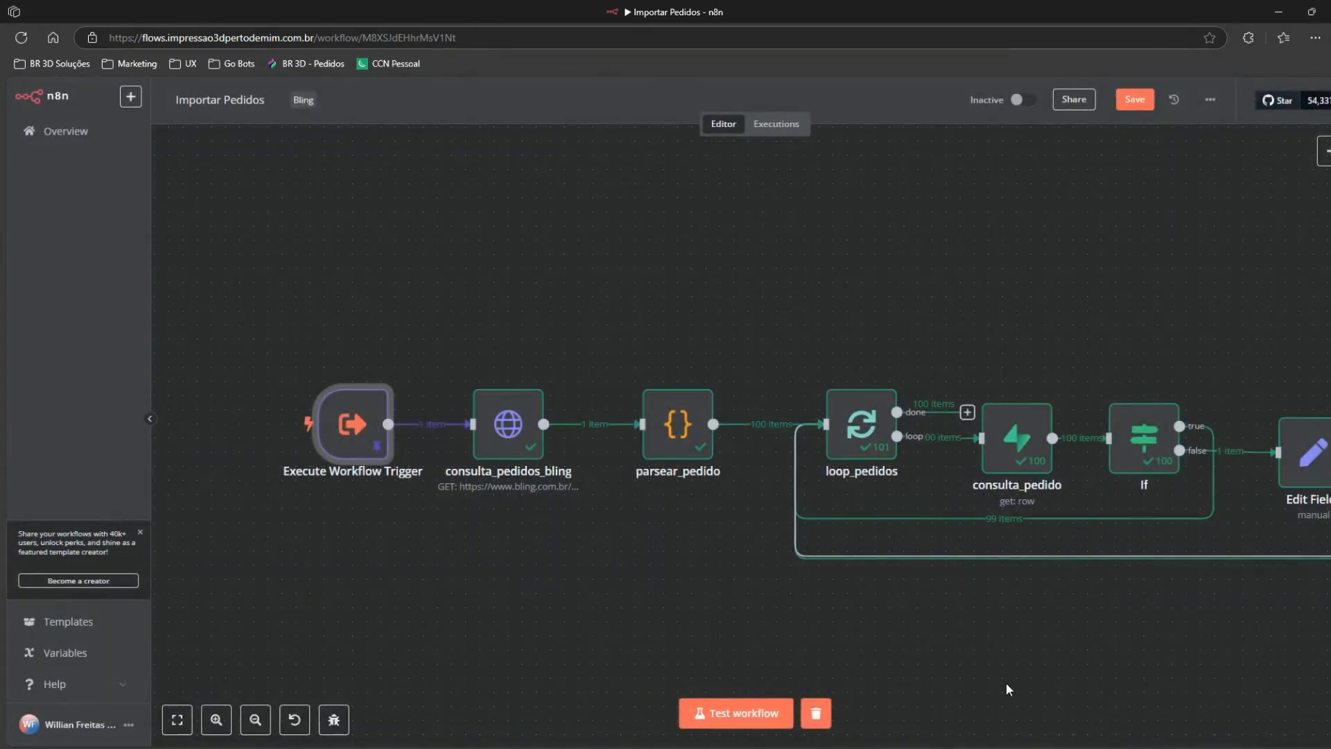
{"action": "left_click_drag", "start_coordinate": [1129, 721], "coordinate": [272, 721]}
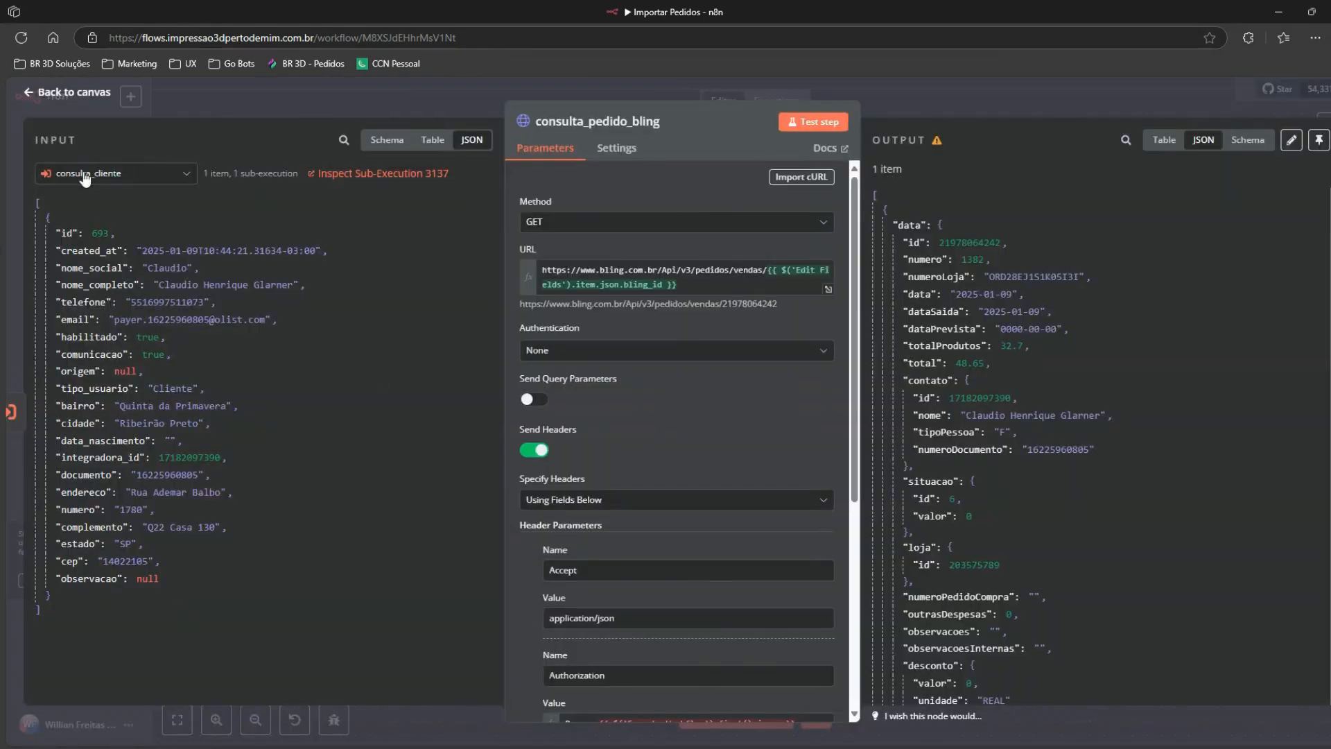
{"action": "left_click", "coordinate": [85, 179]}
{"action": "scroll", "coordinate": [125, 325], "scroll_direction": "down", "scroll_amount": 4}
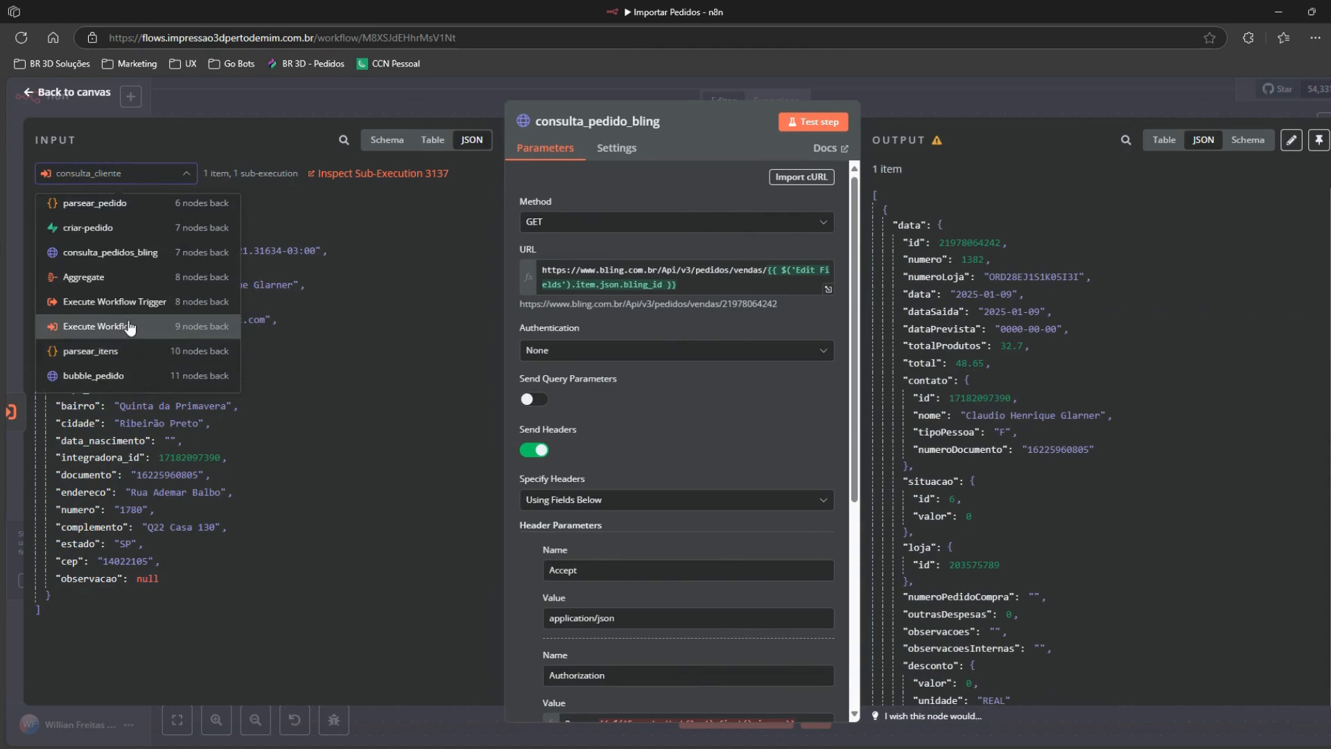
{"action": "left_click", "coordinate": [131, 326]}
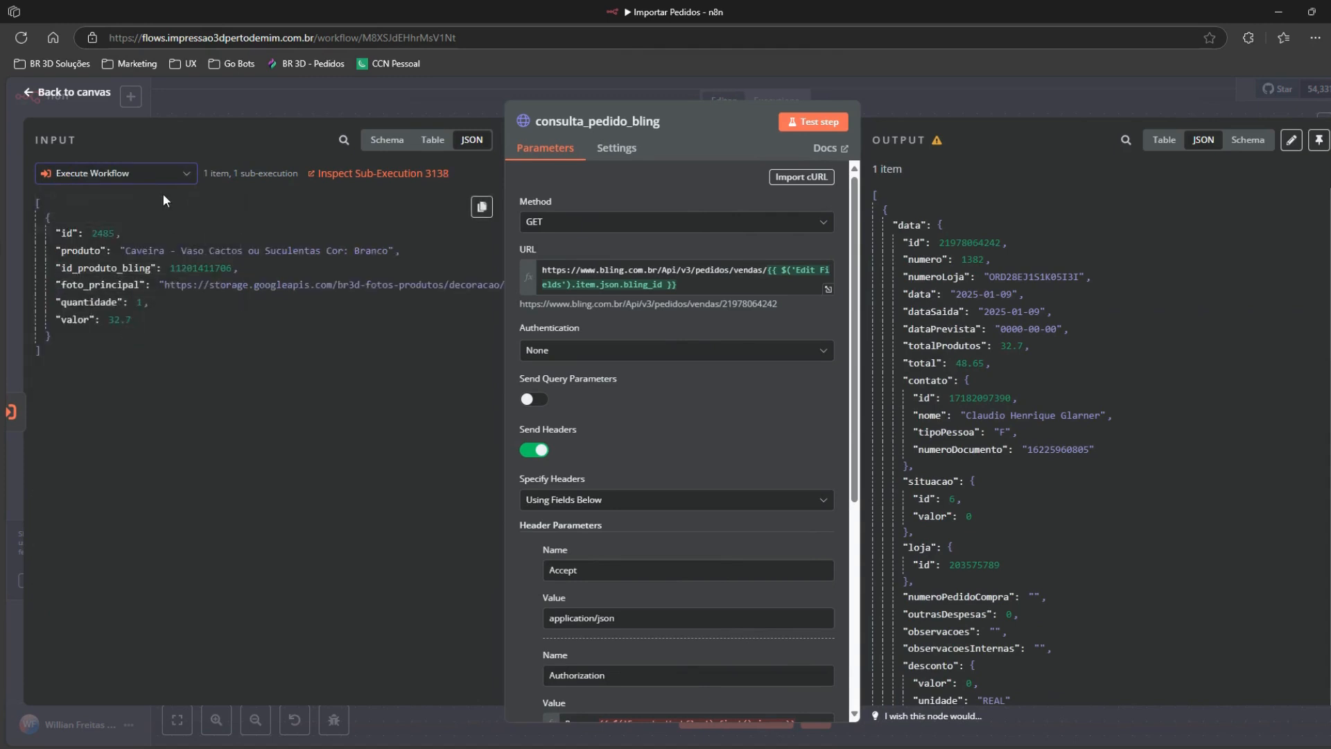
{"action": "left_click", "coordinate": [120, 175]}
{"action": "left_click", "coordinate": [136, 301]}
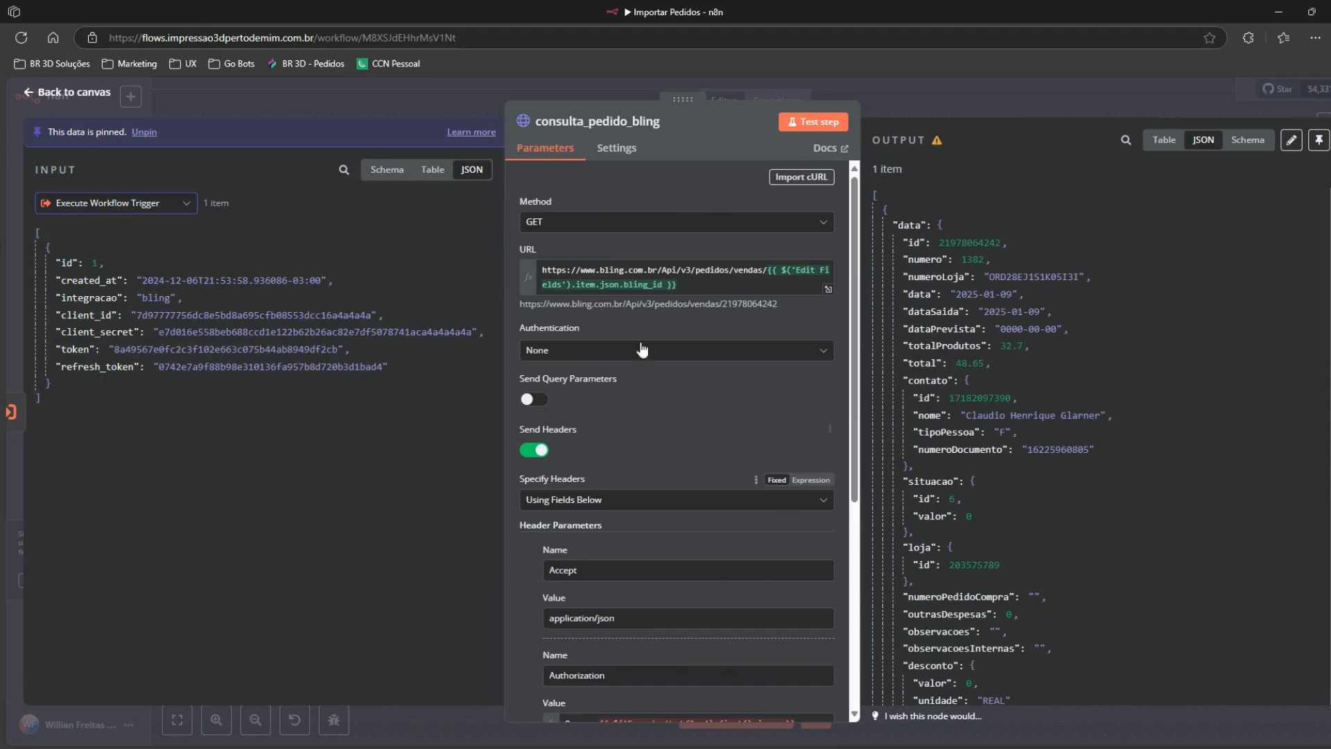
Step: Replace the expression after Bearer in the Authorization value with a reference to $('Execute Workflow Trigger')
{"action": "scroll", "coordinate": [776, 521], "scroll_direction": "down", "scroll_amount": 3}
{"action": "left_click", "coordinate": [820, 509]}
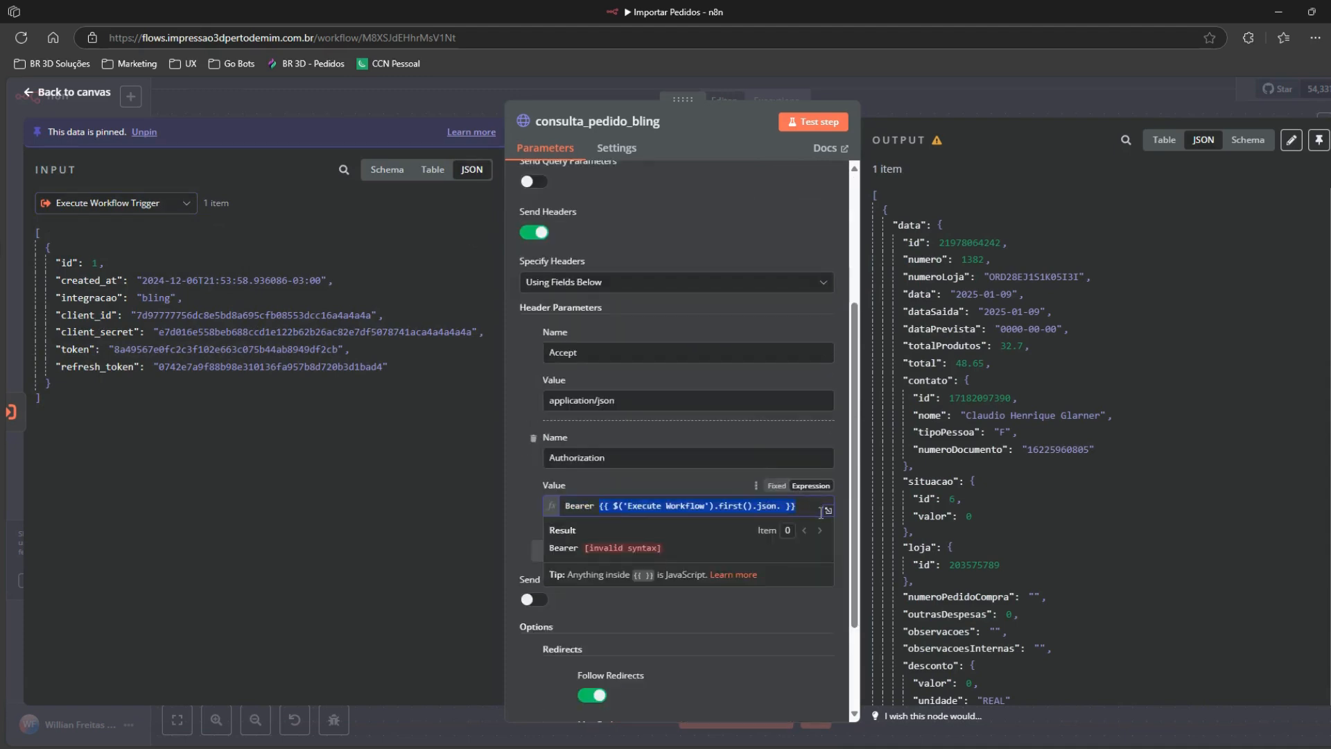
{"action": "key", "text": "BackSpace"}
{"action": "type", "text": "{"}
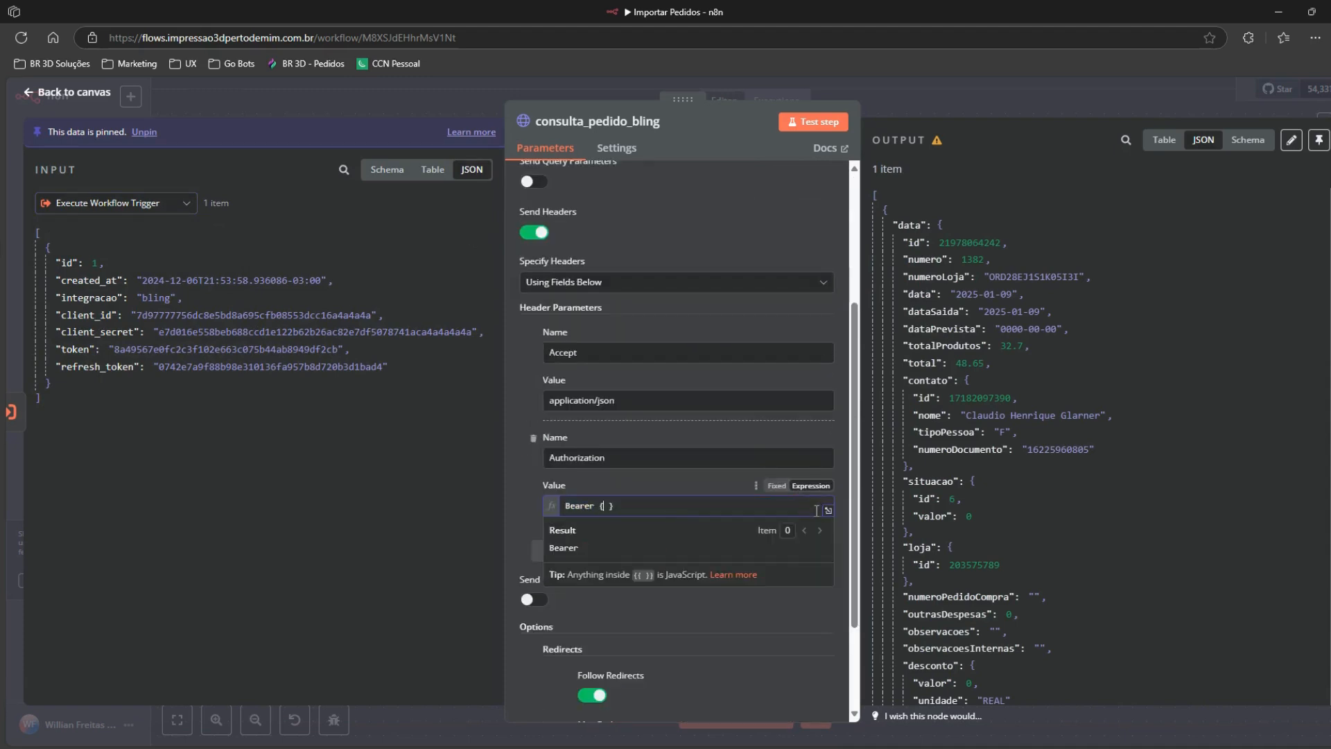
{"action": "type", "text": "{  "}
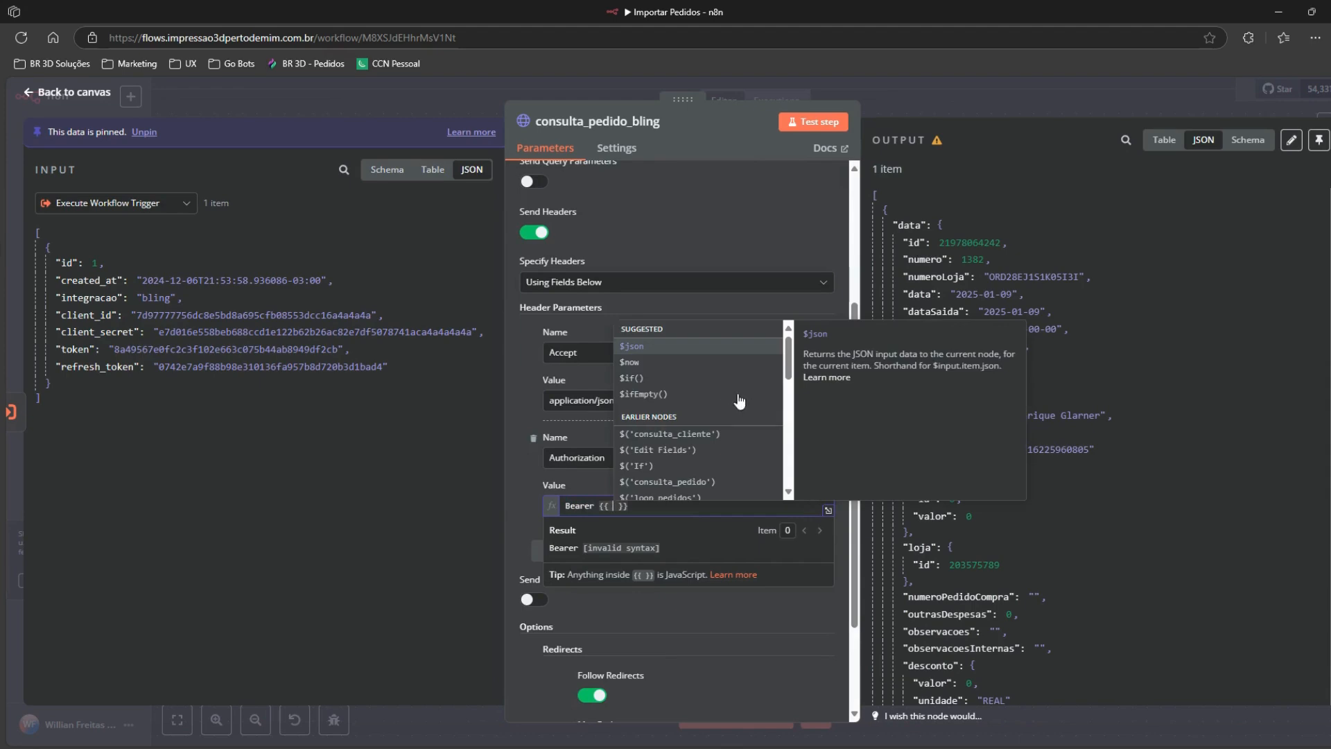
{"action": "type", "text": "e"}
{"action": "key", "text": "BackSpace"}
{"action": "scroll", "coordinate": [735, 392], "scroll_direction": "down", "scroll_amount": 5}
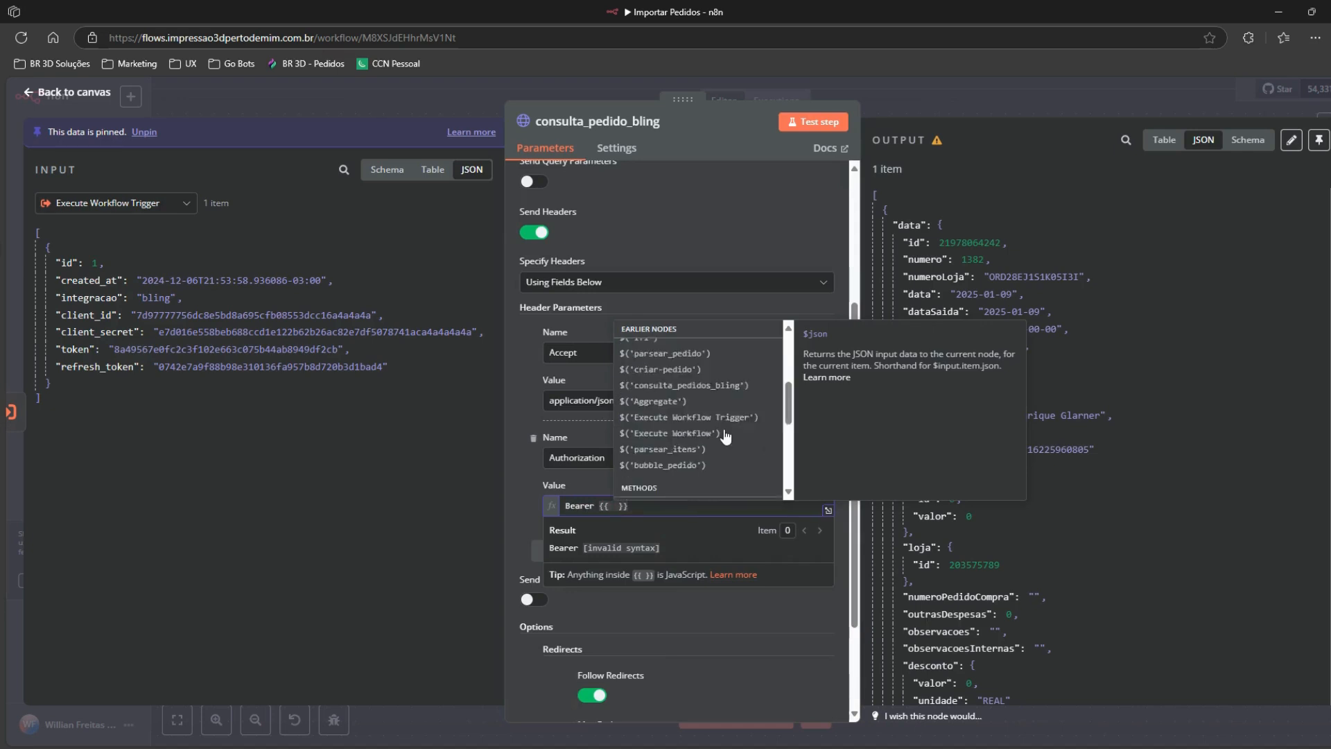
{"action": "left_click", "coordinate": [733, 391]}
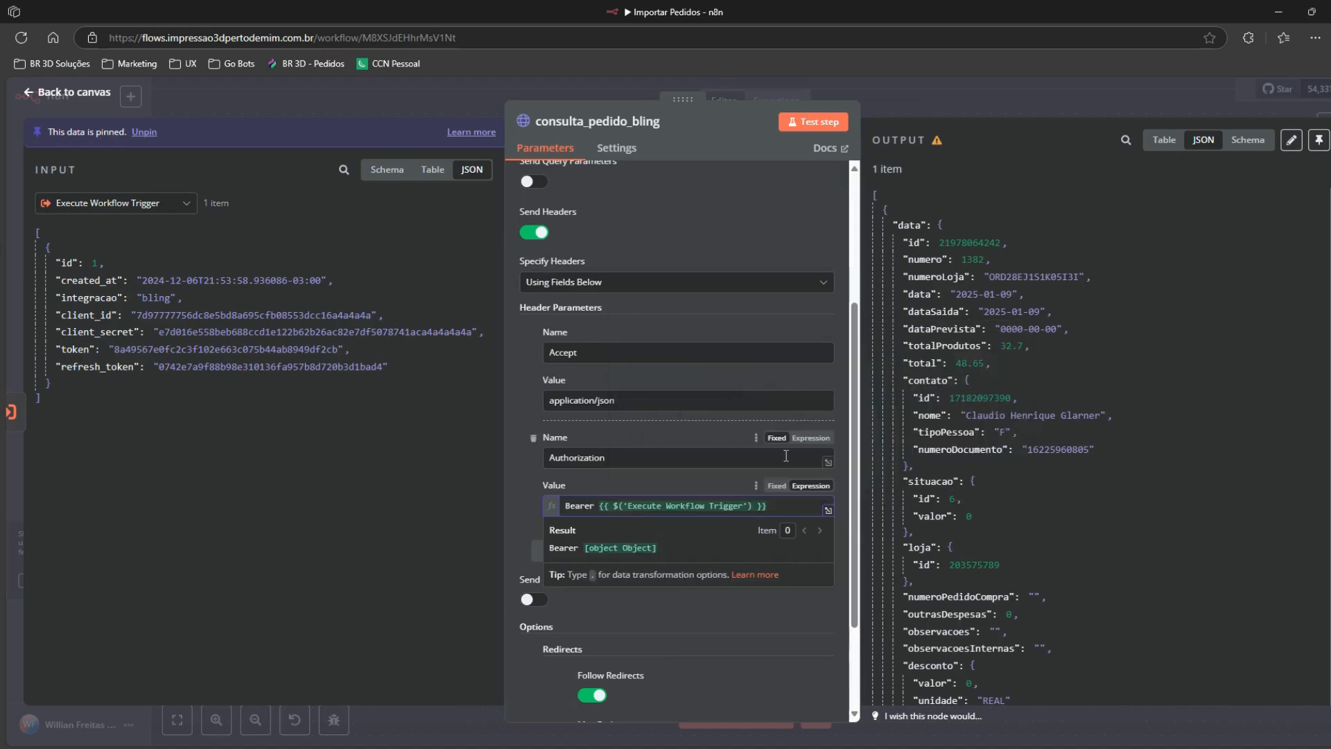
Step: Extend the trigger reference with .item.json.token so the Authorization value is Bearer {{ $('Execute Workflow Trigger').item.json.token }}
{"action": "type", "text": ".item"}
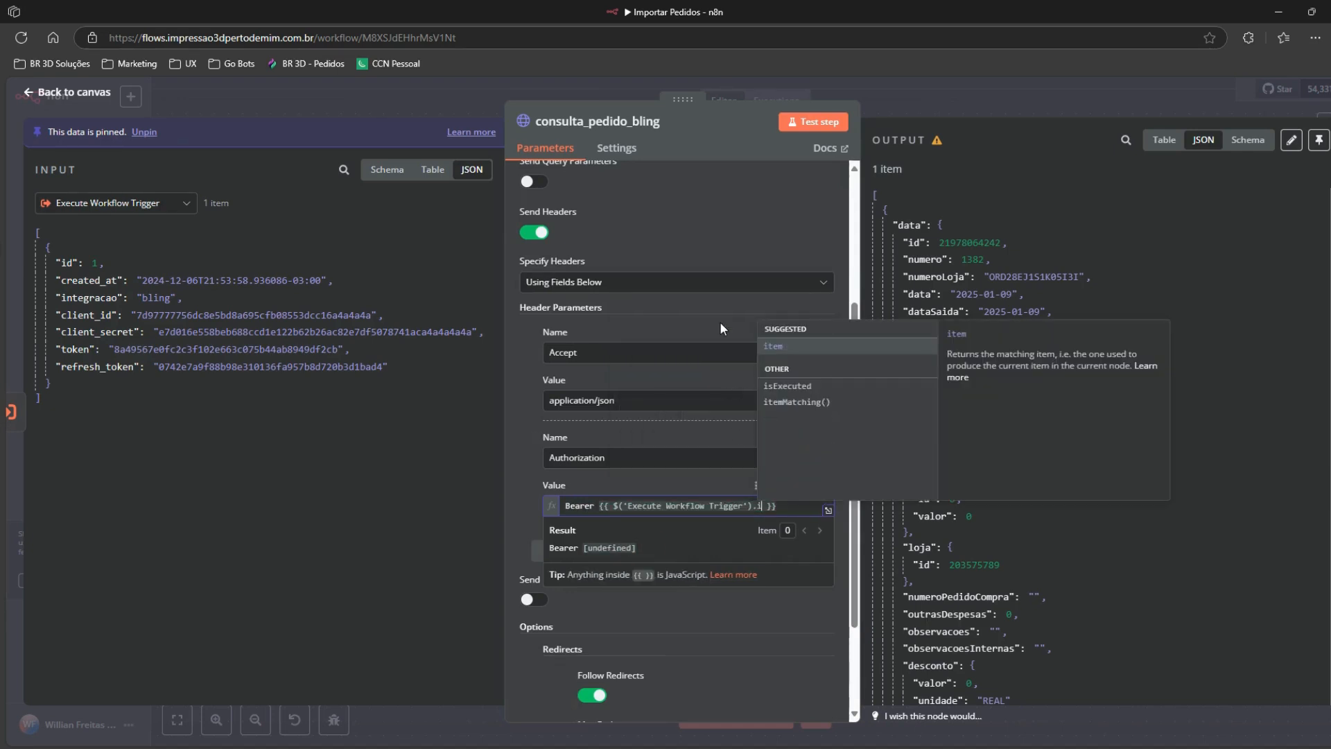
{"action": "key", "text": "Return"}
{"action": "type", "text": ".json"}
{"action": "key", "text": "Return"}
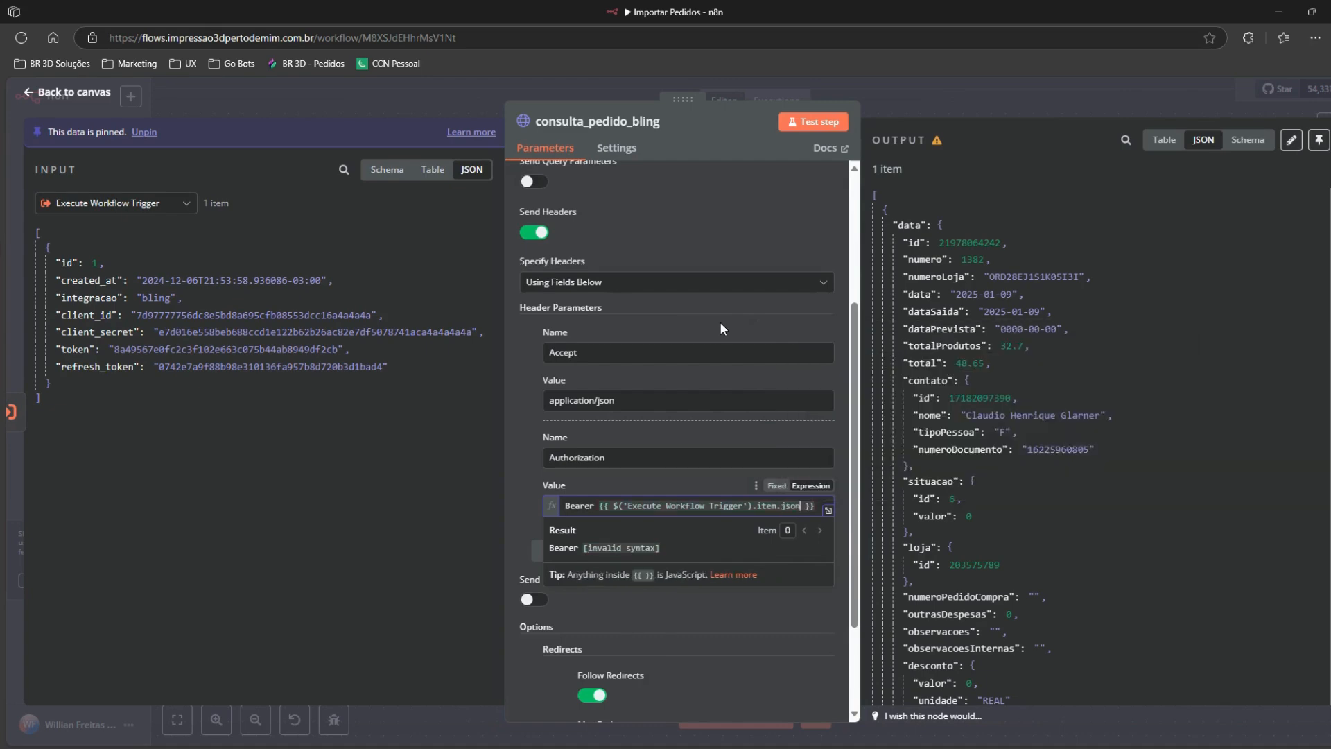
{"action": "type", "text": "."}
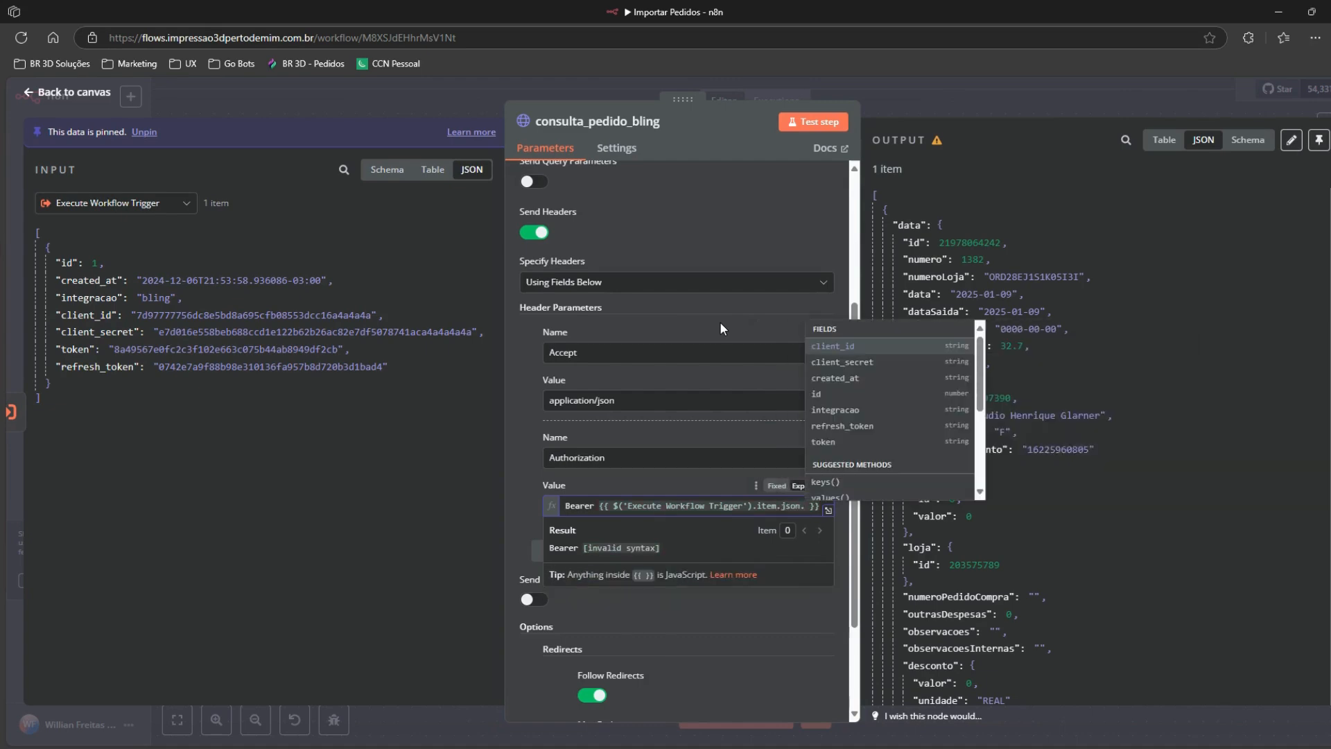
{"action": "key", "text": "Down"}
{"action": "key", "text": "Down"}
{"action": "key", "text": "Down"}
{"action": "key", "text": "Down"}
{"action": "key", "text": "Down"}
{"action": "key", "text": "Down"}
{"action": "key", "text": "Return"}
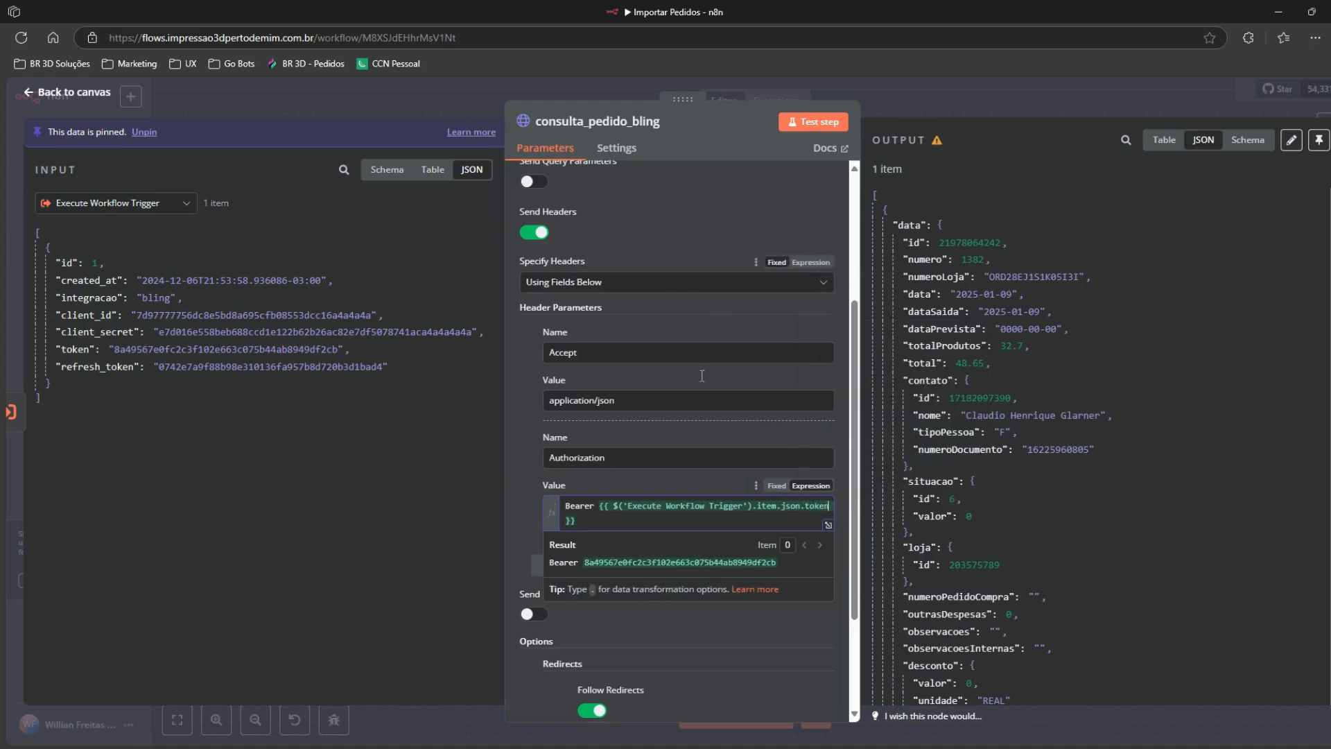
{"action": "left_click", "coordinate": [530, 525]}
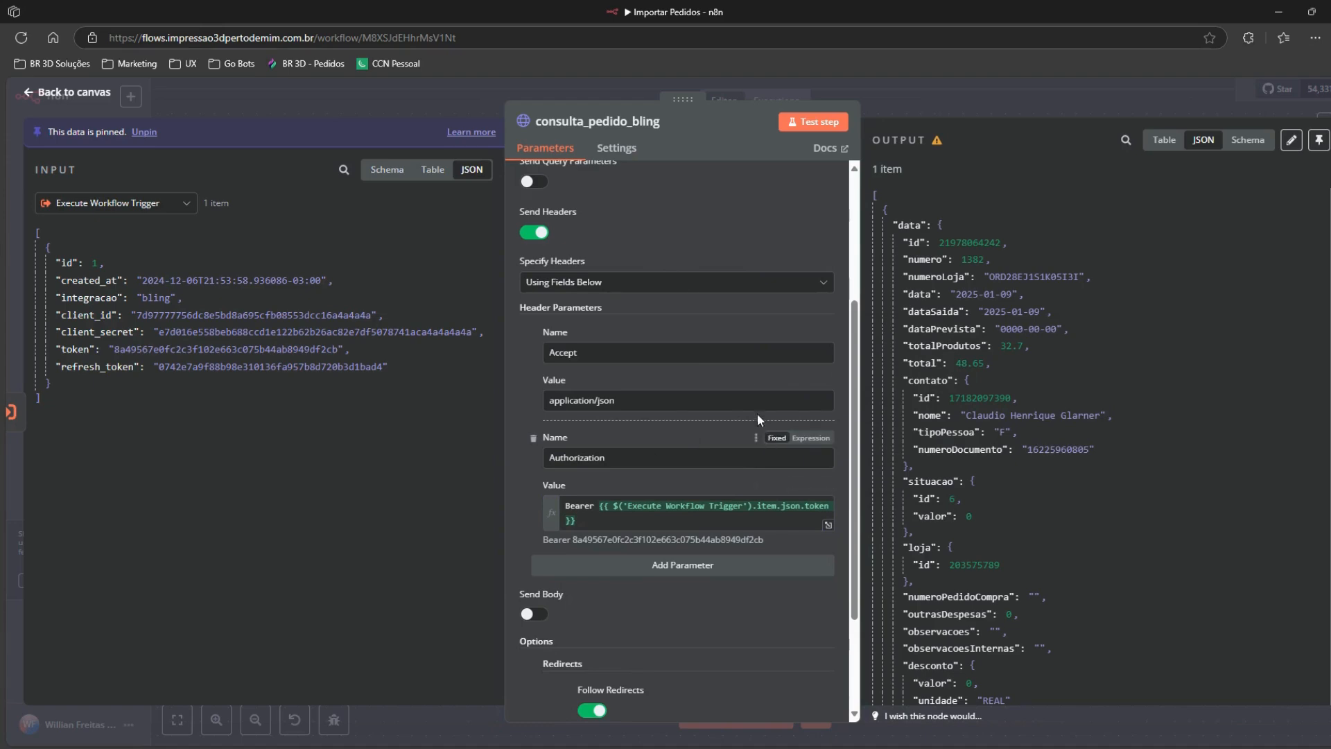
Step: Check the consulta_pedido_bling URL and header parameters, test the node and close it
{"action": "scroll", "coordinate": [757, 413], "scroll_direction": "up", "scroll_amount": 3}
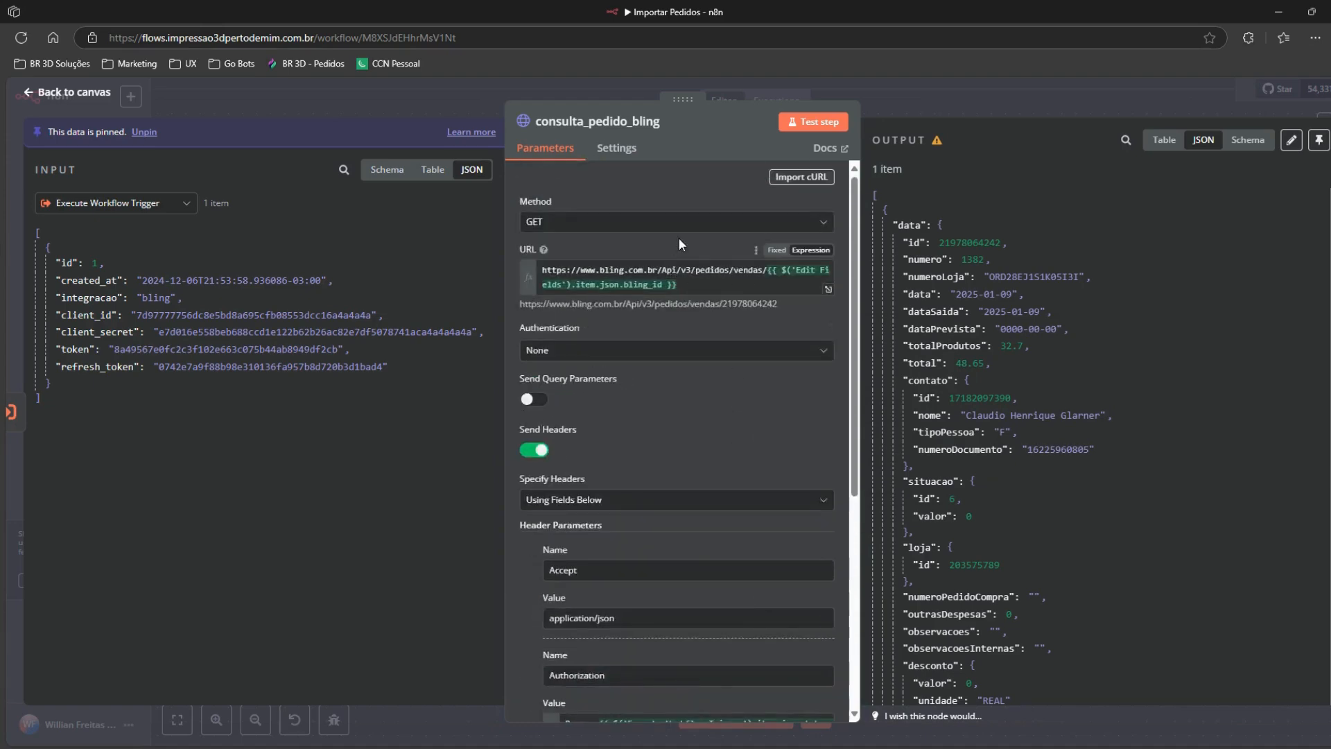
{"action": "scroll", "coordinate": [727, 652], "scroll_direction": "down", "scroll_amount": 4}
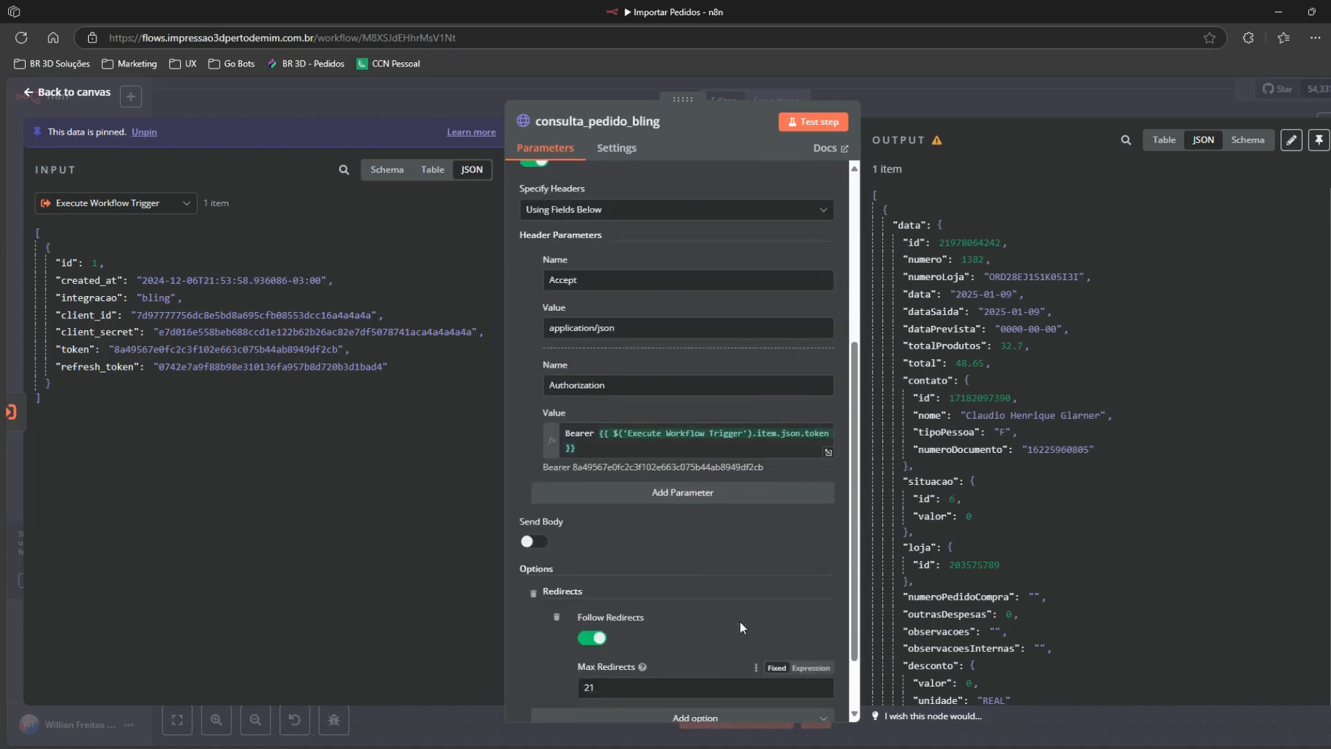
{"action": "left_click", "coordinate": [829, 122]}
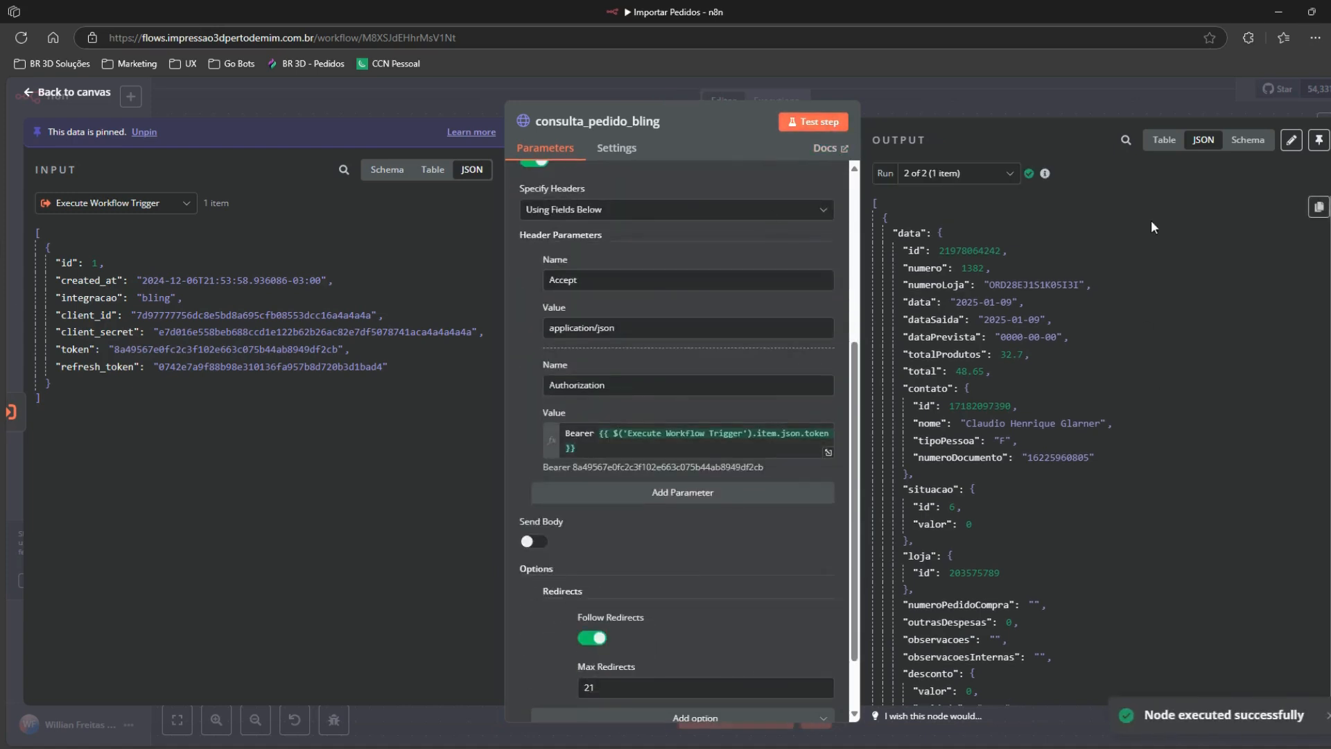
{"action": "left_click", "coordinate": [966, 115]}
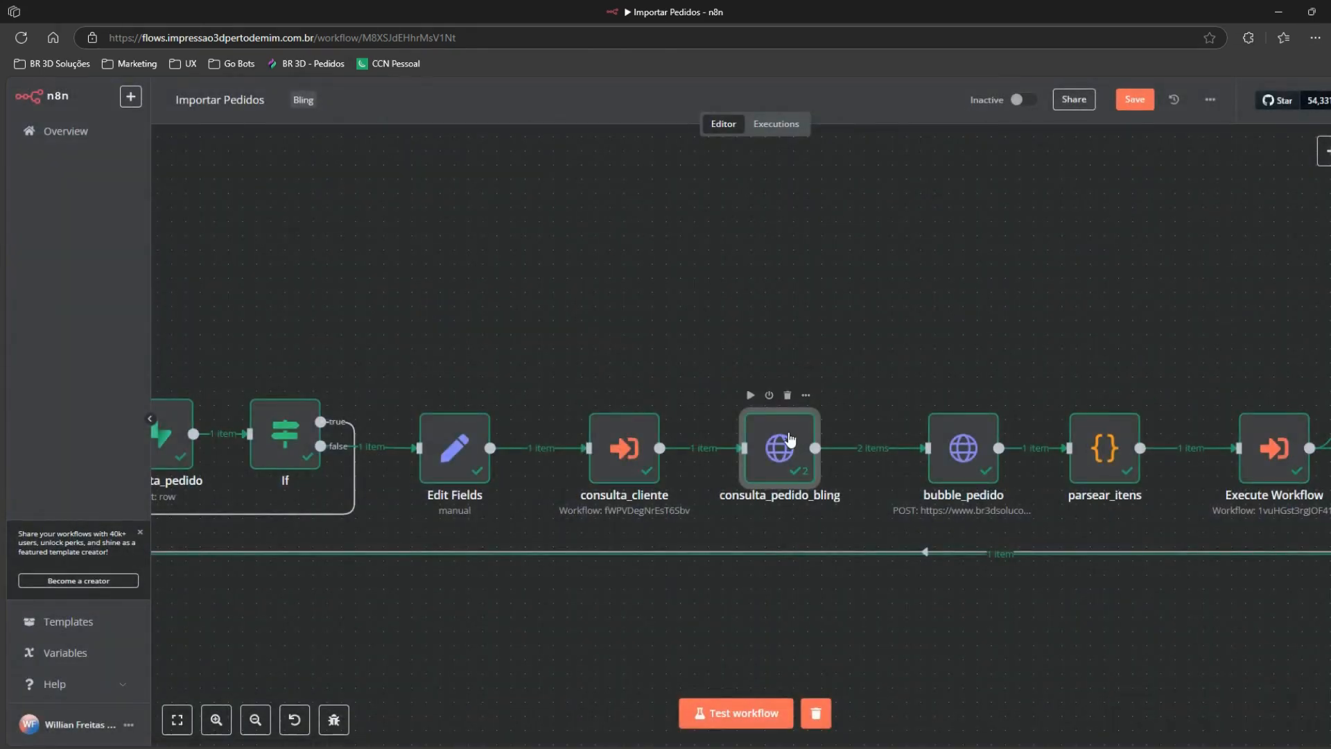
Step: Reopen the consulta_pedido_bling node, read through the order data in its JSON output and close it
{"action": "double_click", "coordinate": [790, 438]}
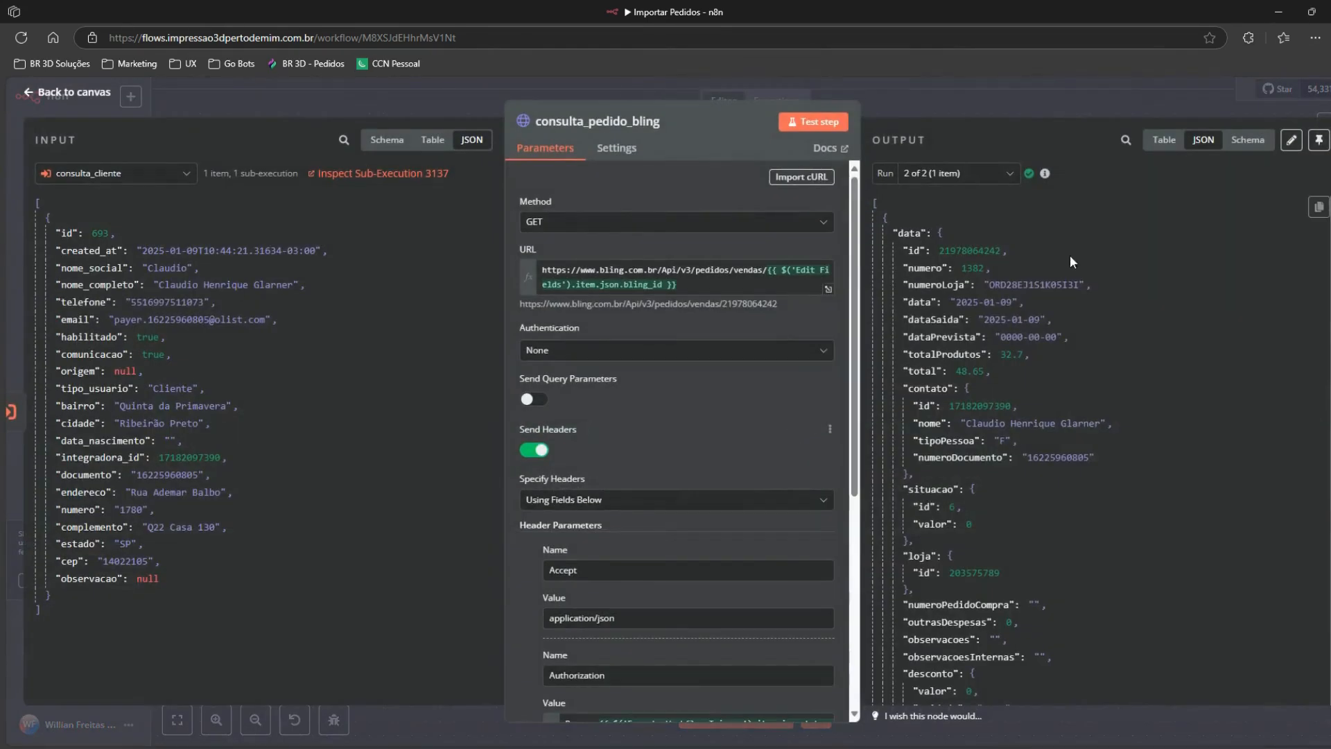
{"action": "scroll", "coordinate": [1208, 544], "scroll_direction": "down", "scroll_amount": 10}
{"action": "scroll", "coordinate": [1208, 544], "scroll_direction": "down", "scroll_amount": 15}
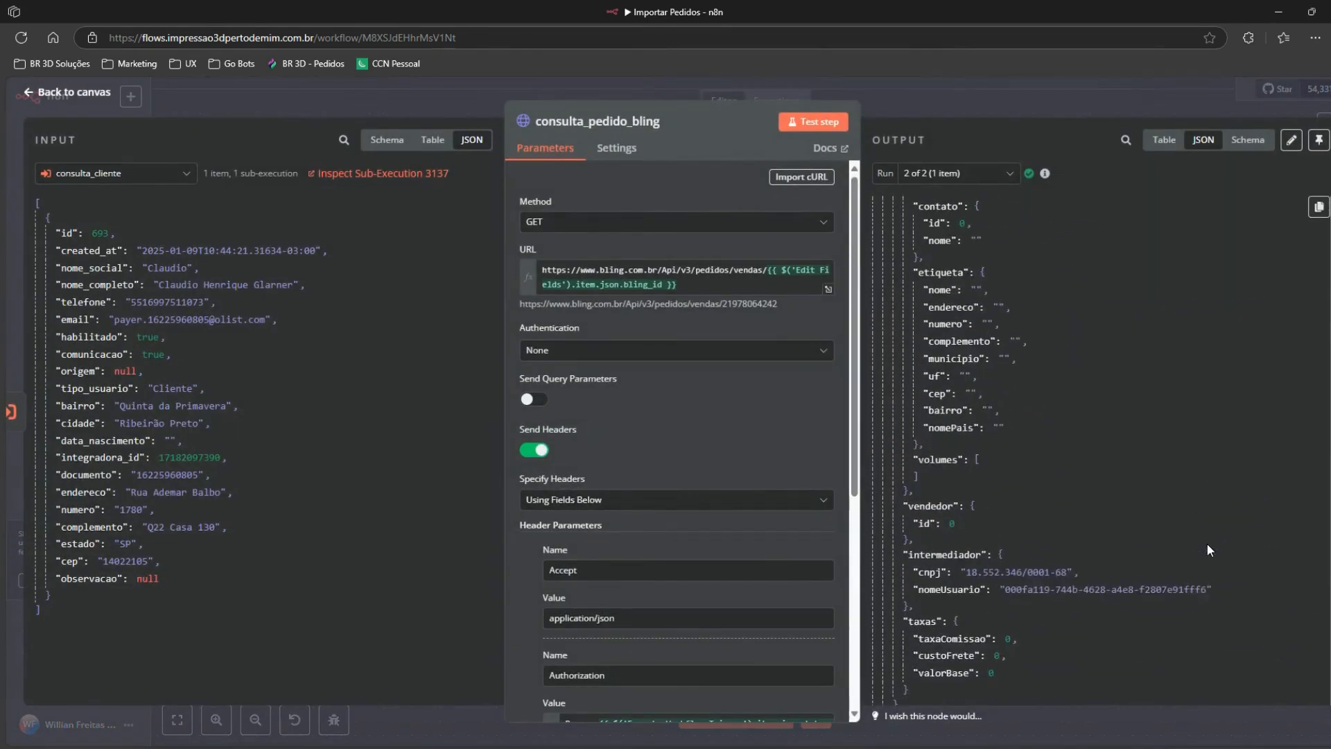
{"action": "scroll", "coordinate": [1218, 544], "scroll_direction": "up", "scroll_amount": 10}
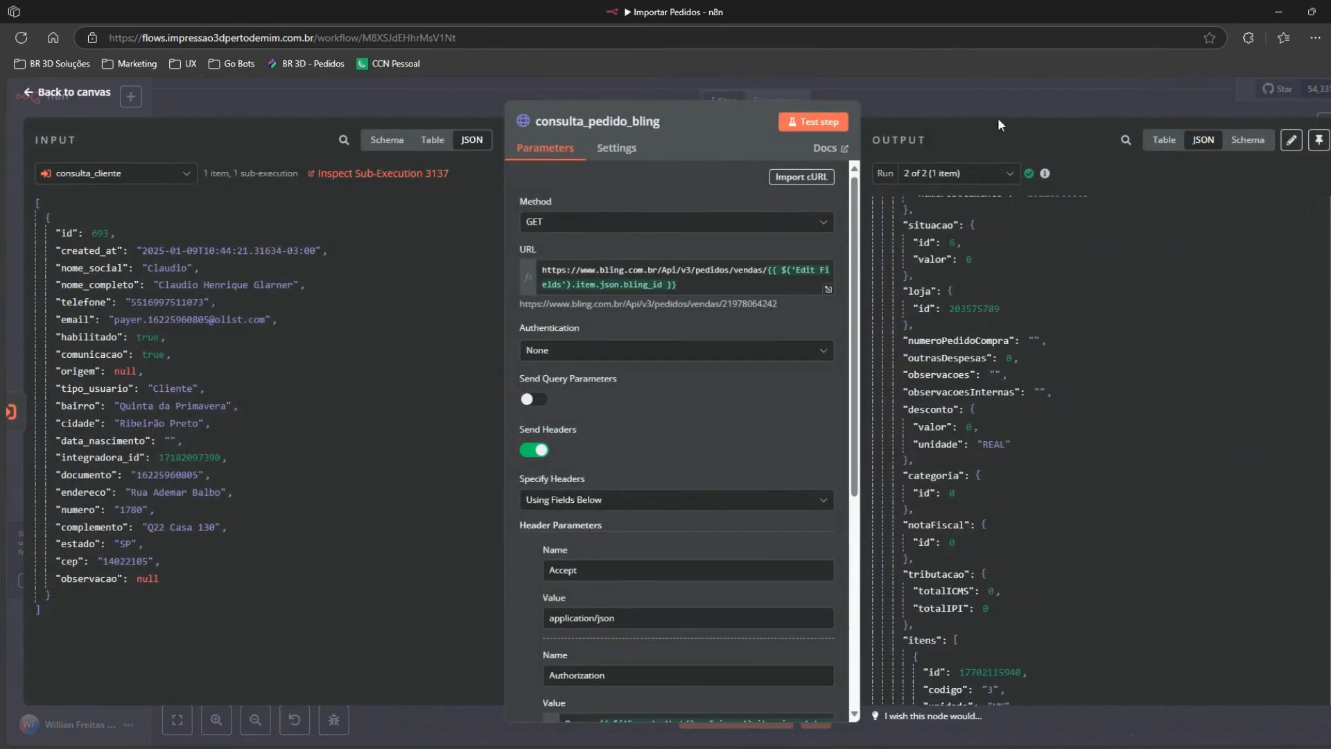
{"action": "left_click", "coordinate": [981, 112]}
Step: Open the bubble_pedido node to examine its POST request settings and output, and return to the canvas
{"action": "left_click_drag", "start_coordinate": [1055, 631], "coordinate": [521, 620]}
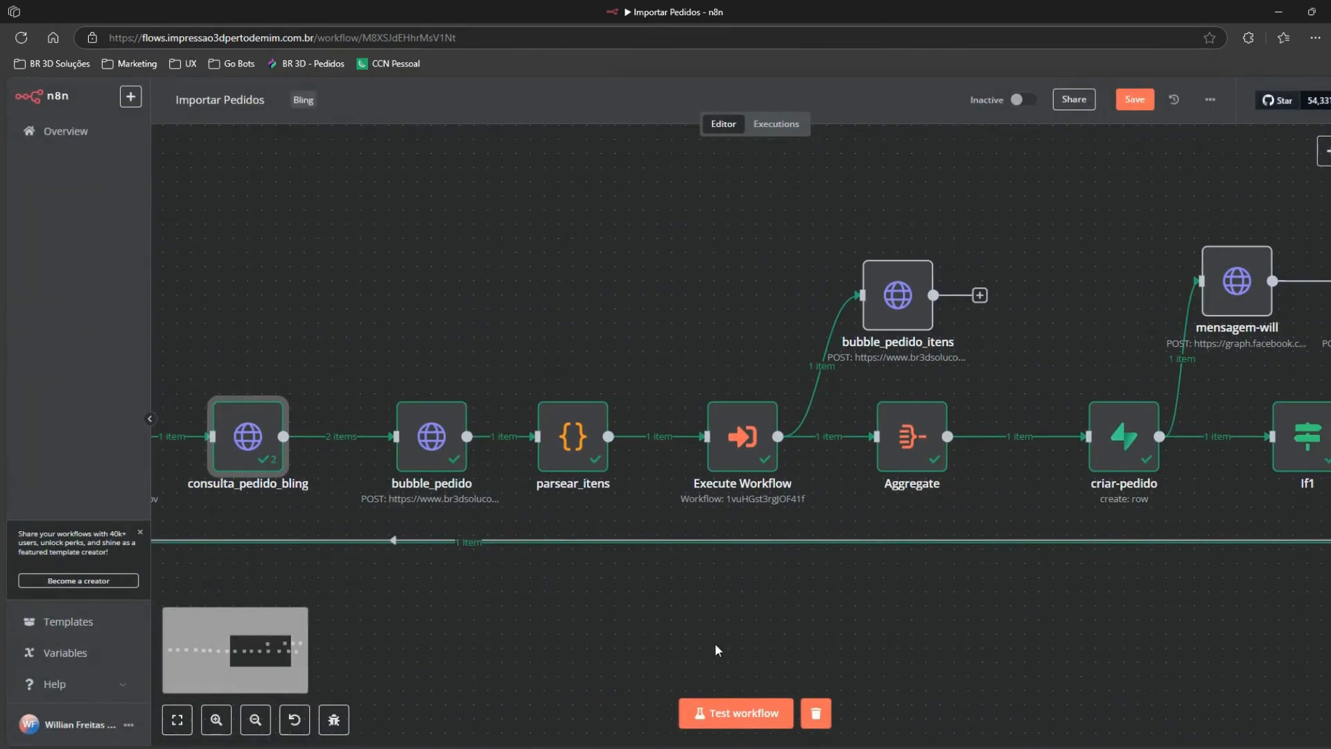
{"action": "double_click", "coordinate": [436, 445]}
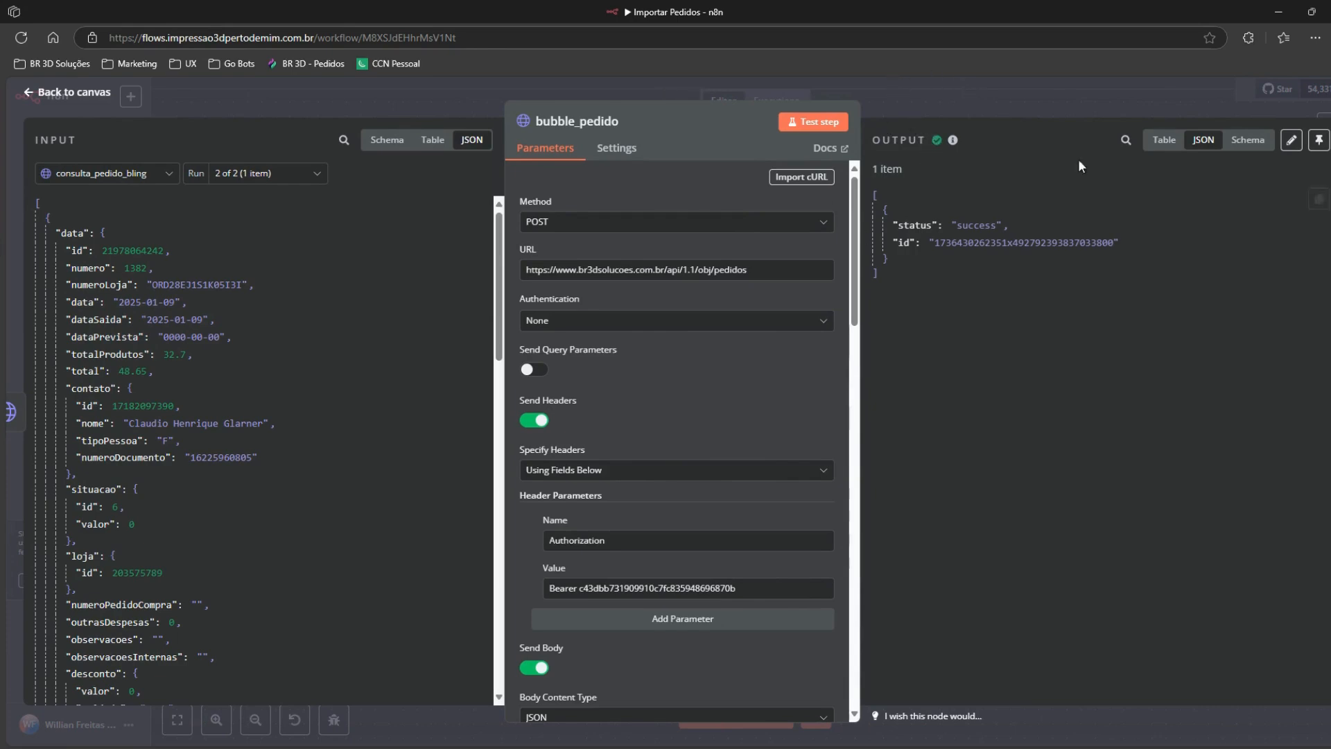
{"action": "left_click", "coordinate": [1015, 111]}
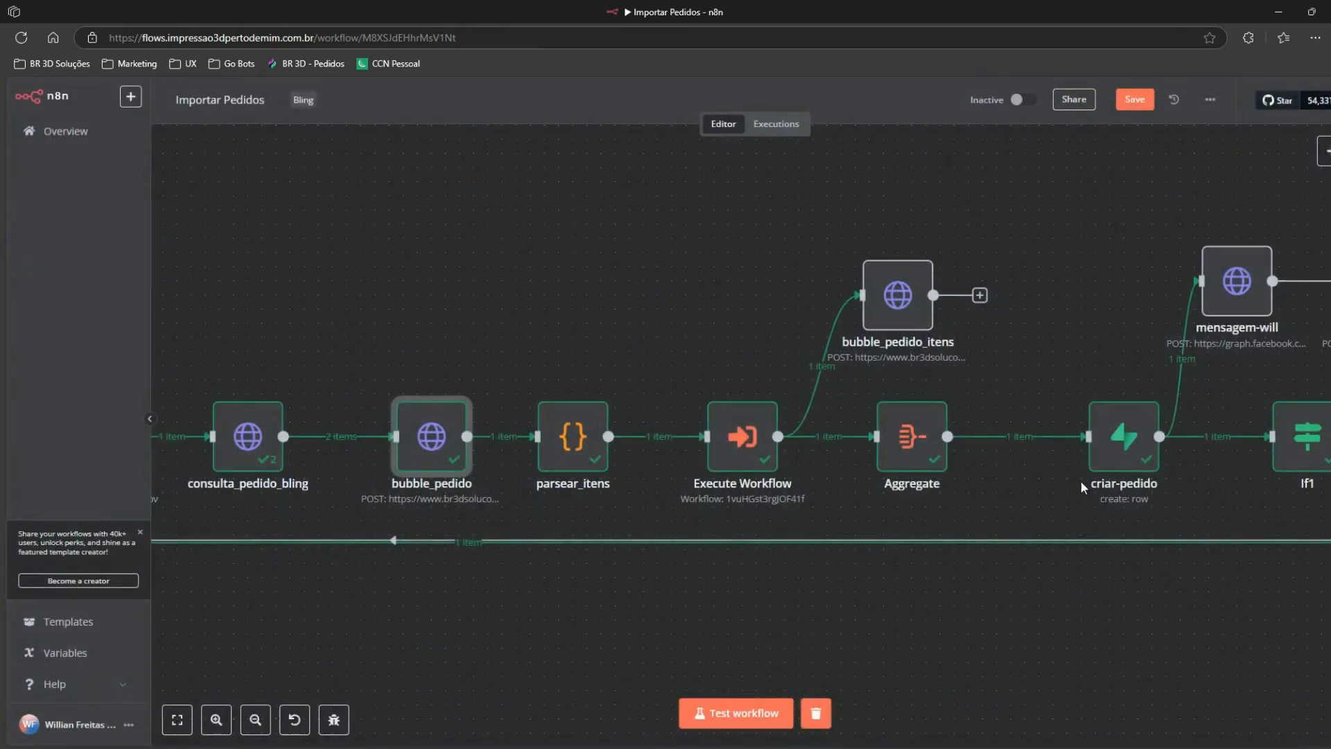
Step: Open the parsear_itens node, show consulta_pedido_bling as its input and read through that order's JSON data
{"action": "left_click_drag", "start_coordinate": [1106, 595], "coordinate": [943, 620]}
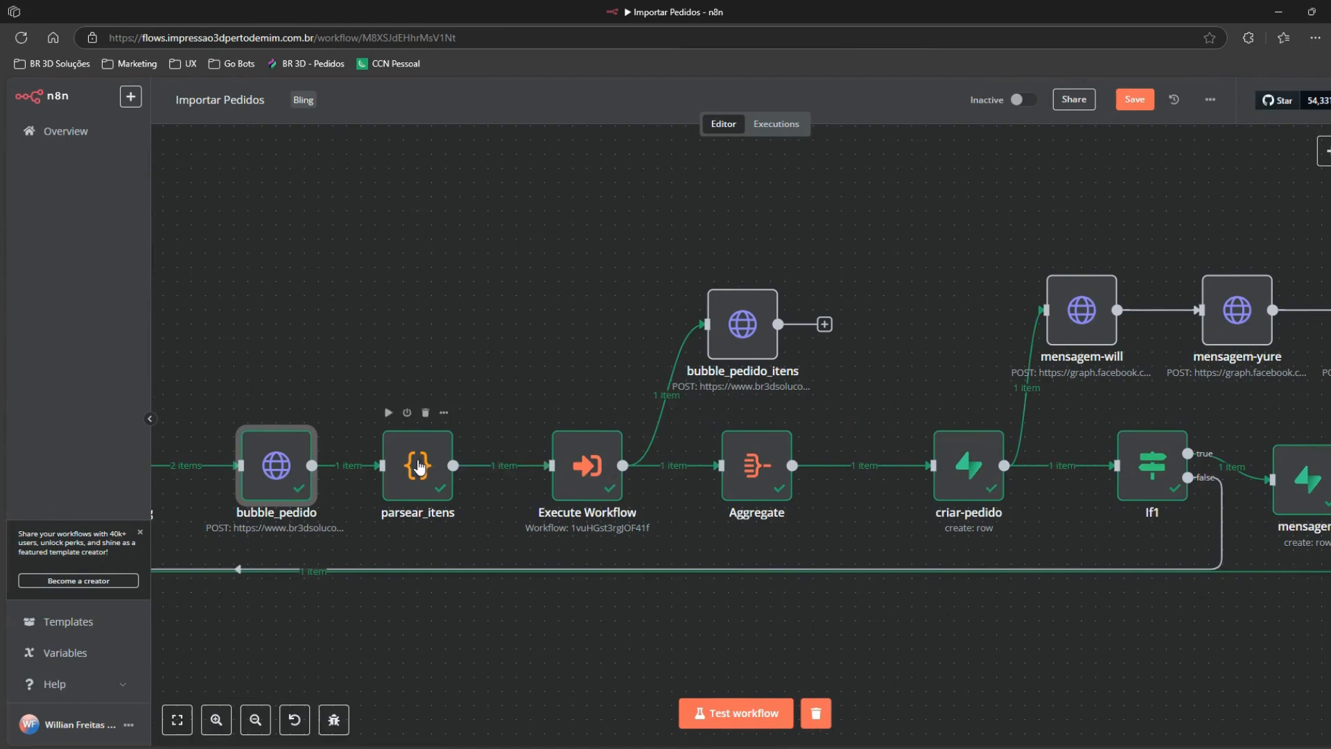
{"action": "left_click_drag", "start_coordinate": [394, 358], "coordinate": [497, 360]}
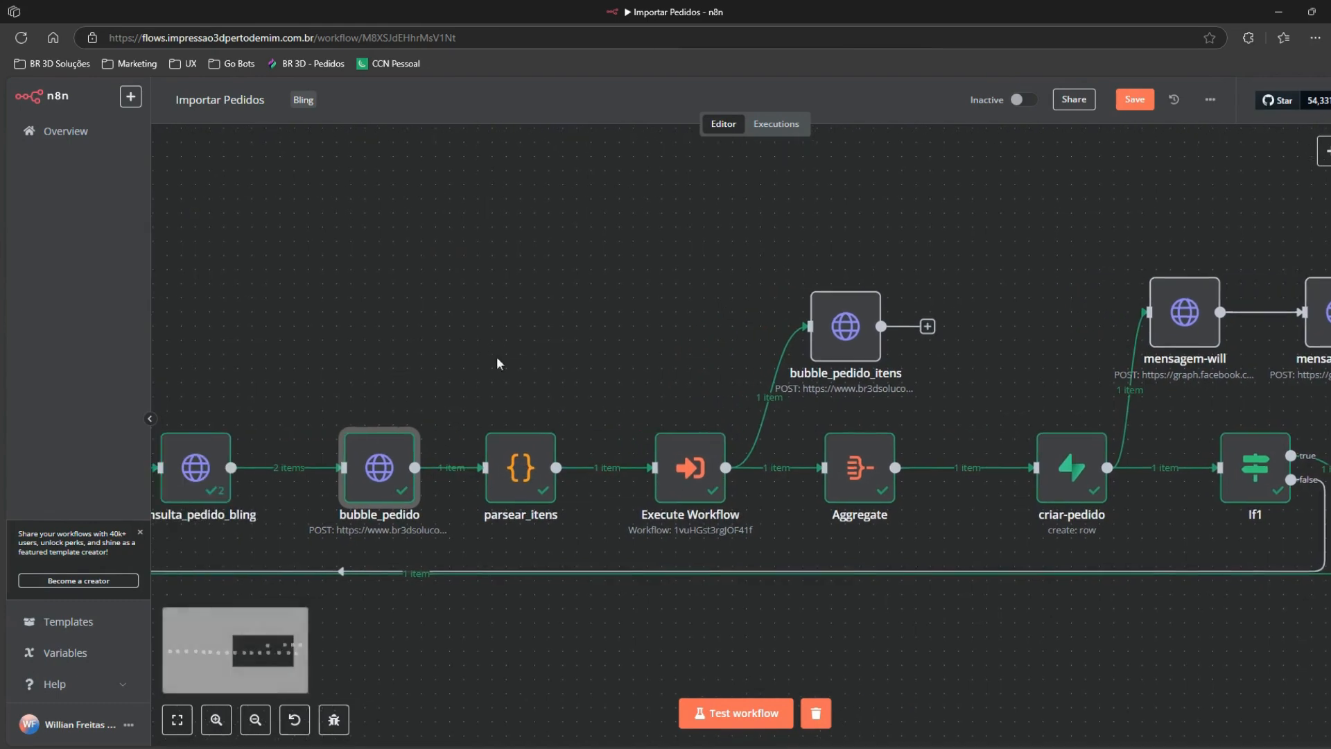
{"action": "left_click", "coordinate": [525, 461]}
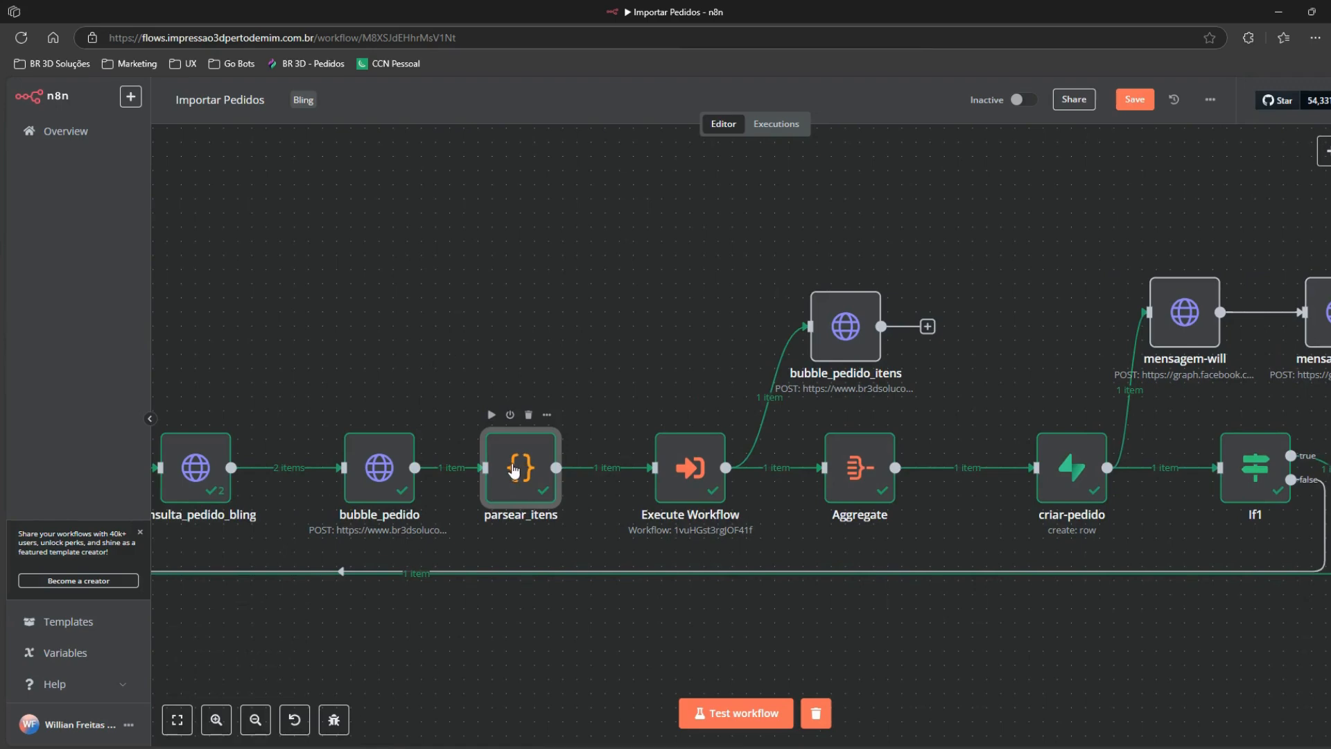
{"action": "double_click", "coordinate": [520, 461]}
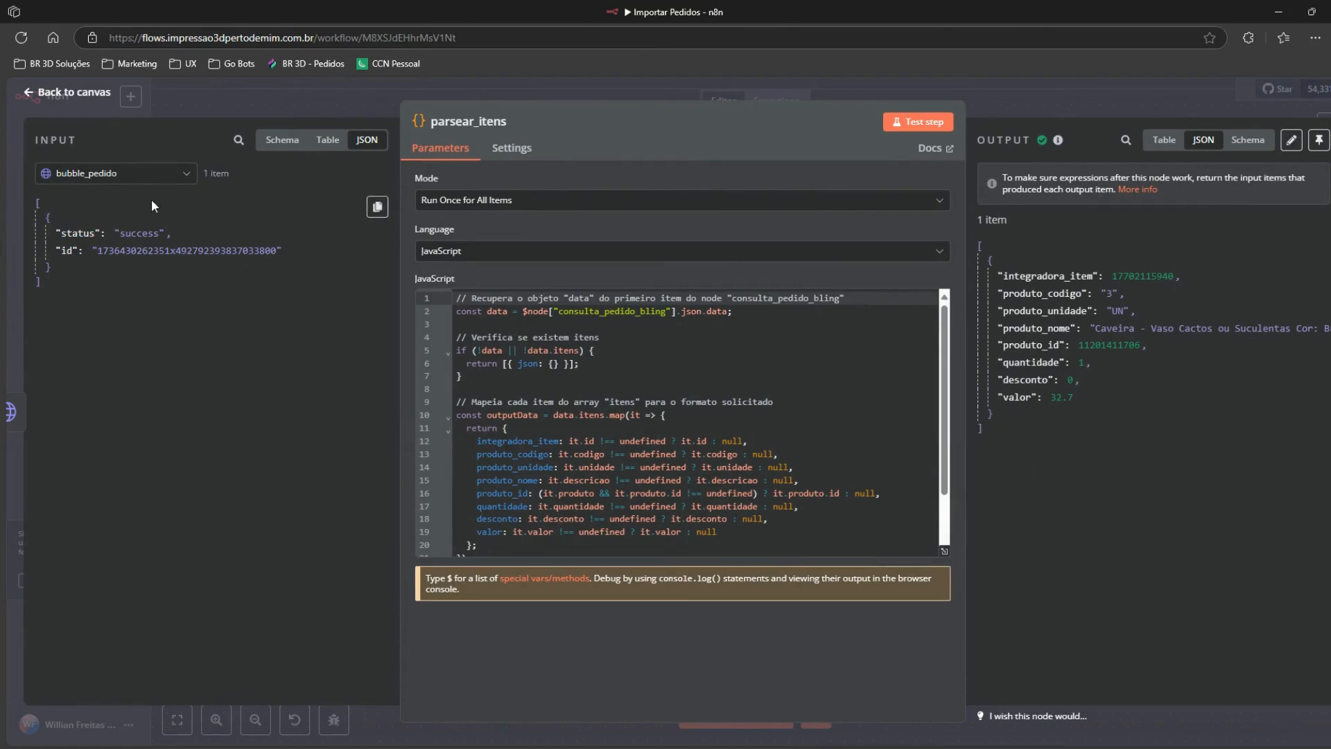
{"action": "left_click", "coordinate": [142, 173]}
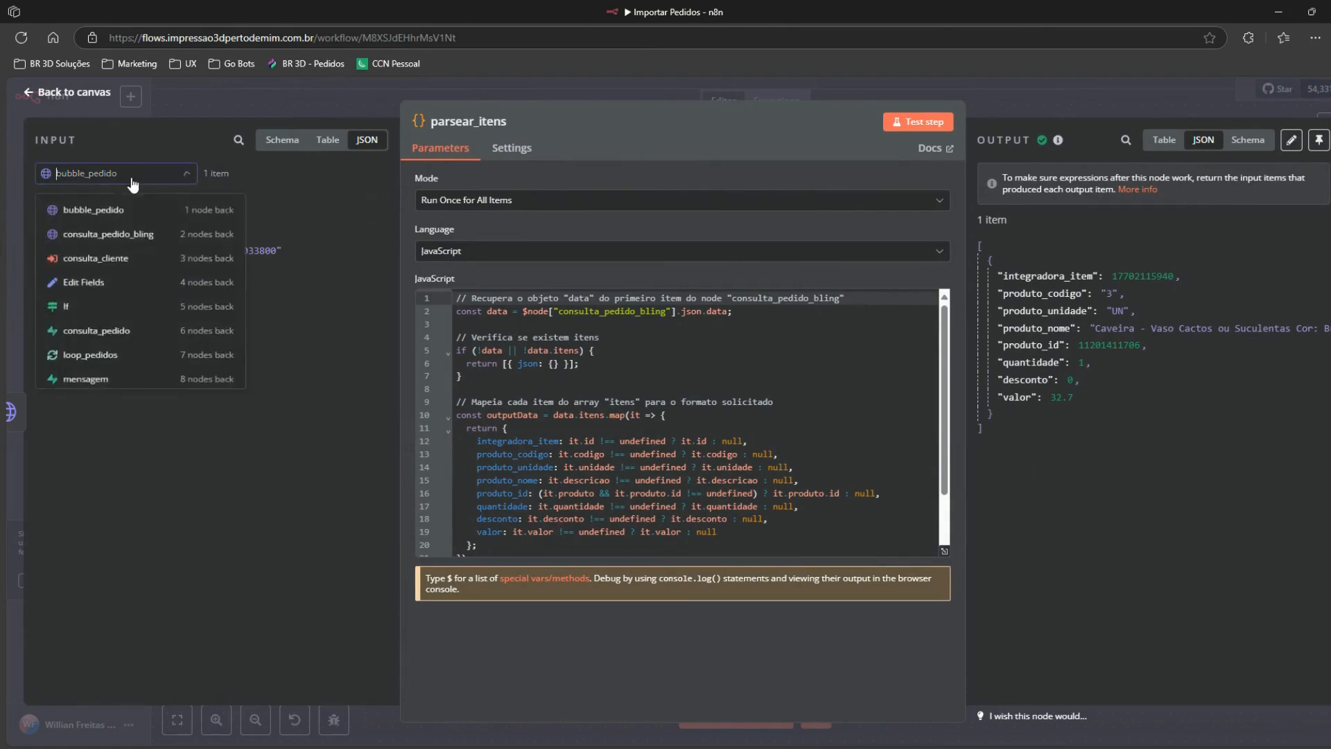
{"action": "left_click", "coordinate": [137, 236]}
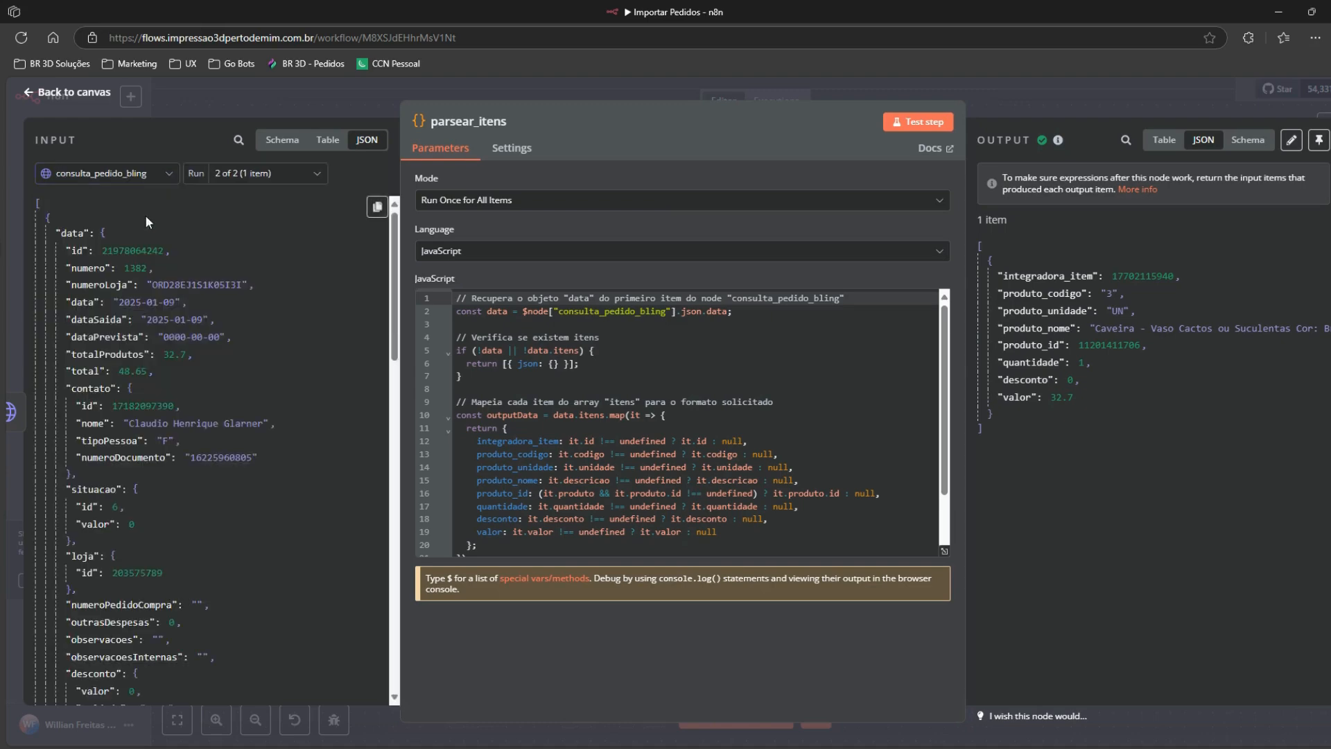
{"action": "scroll", "coordinate": [341, 393], "scroll_direction": "down", "scroll_amount": 10}
{"action": "scroll", "coordinate": [332, 405], "scroll_direction": "down", "scroll_amount": 3}
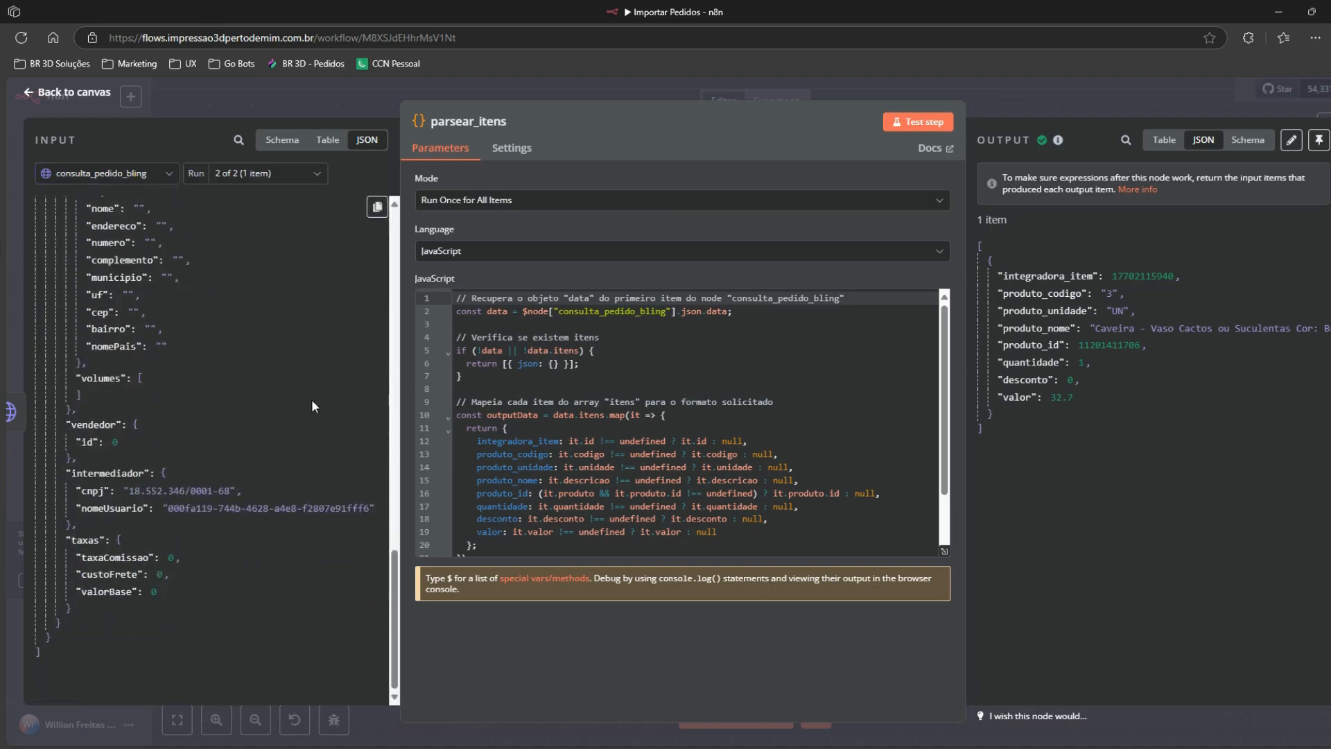
{"action": "scroll", "coordinate": [337, 430], "scroll_direction": "up", "scroll_amount": 15}
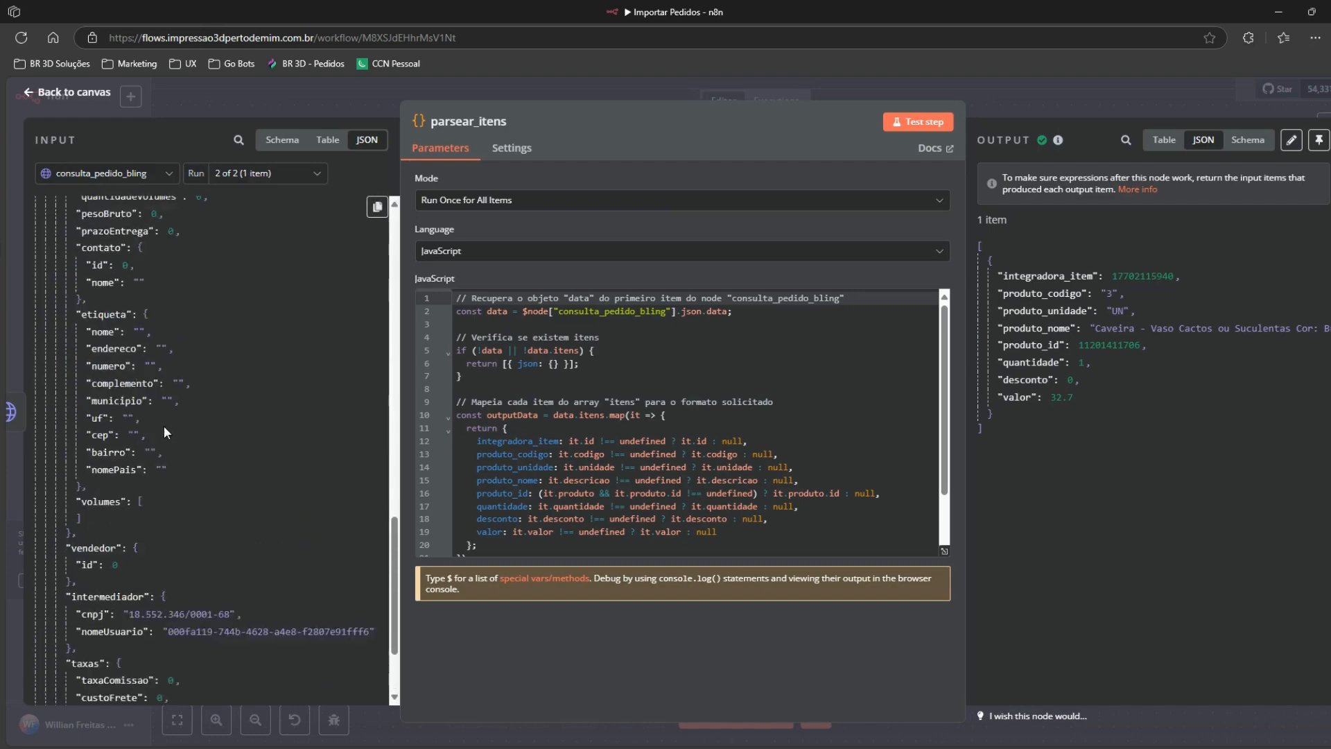
{"action": "scroll", "coordinate": [337, 426], "scroll_direction": "up", "scroll_amount": 10}
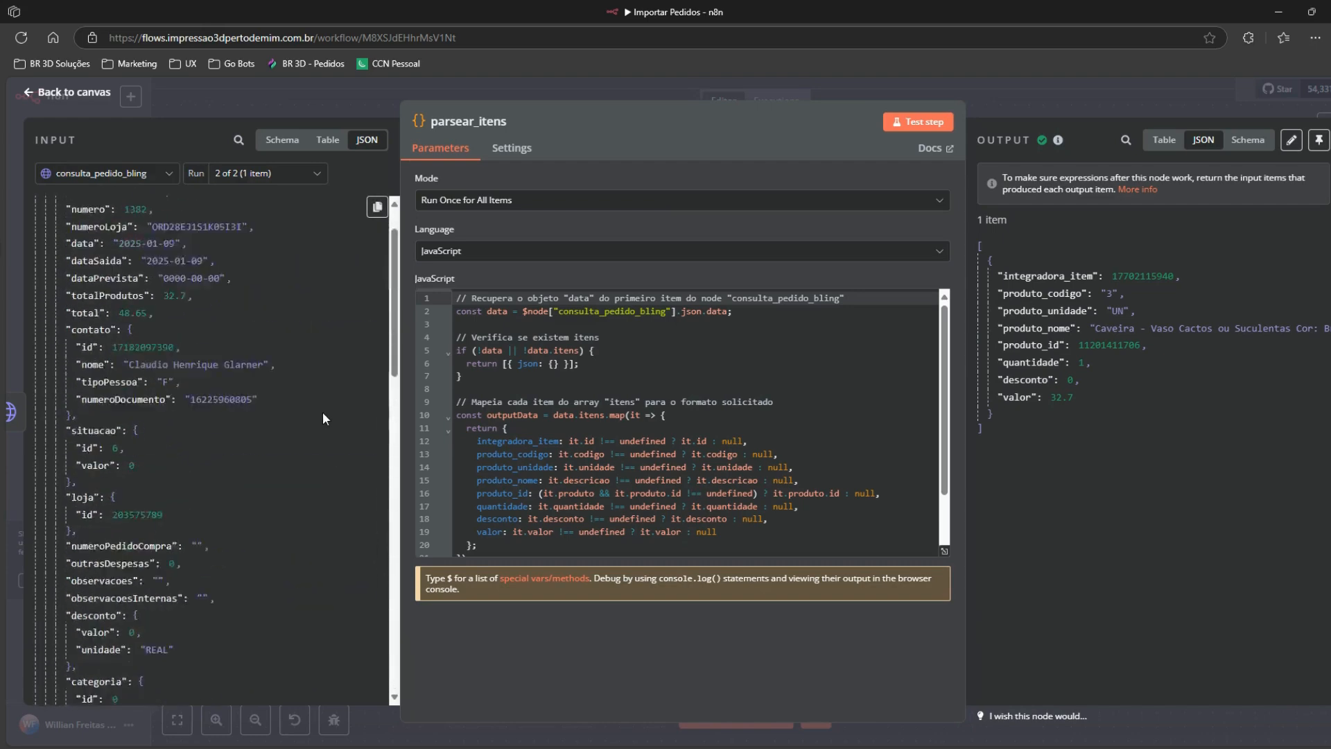
Step: Examine the output fields mapped in the parsear_itens JavaScript, from integradora_item through desconto, and return to the canvas
{"action": "double_click", "coordinate": [500, 443]}
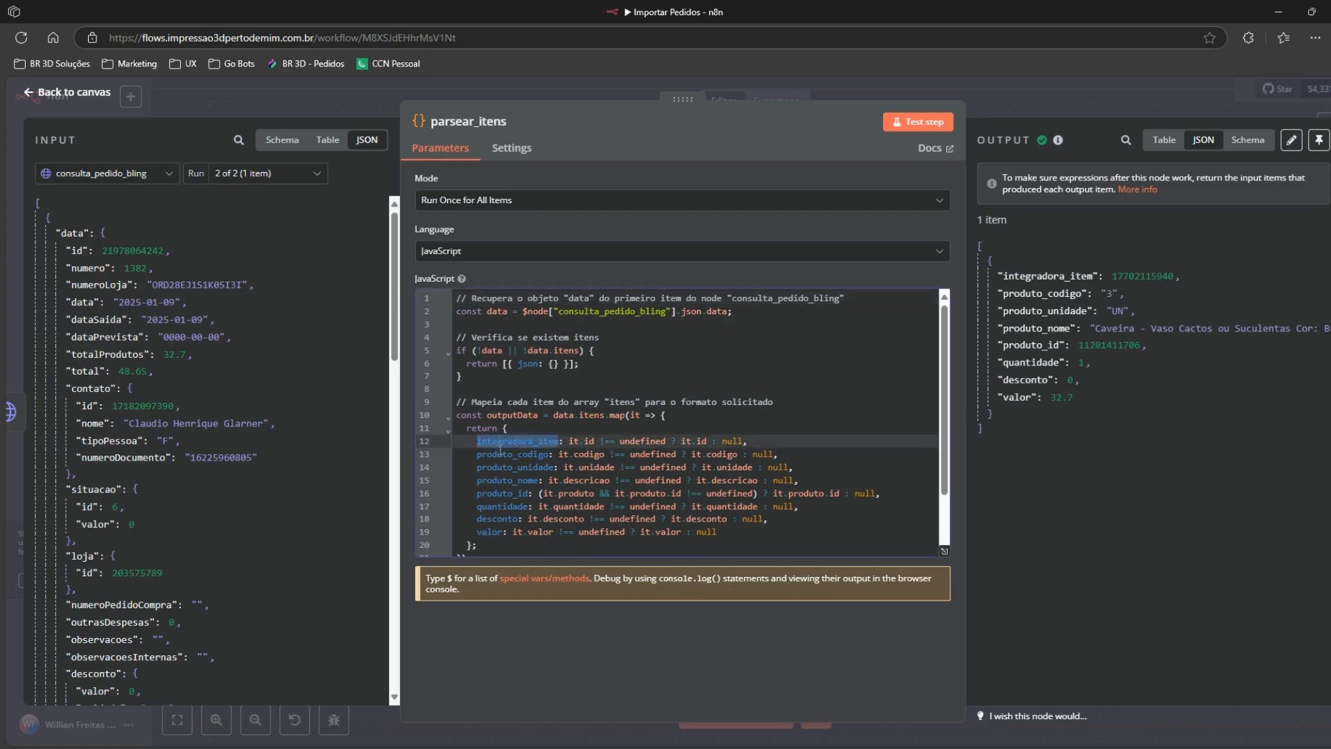
{"action": "double_click", "coordinate": [500, 455]}
{"action": "double_click", "coordinate": [507, 467]}
{"action": "double_click", "coordinate": [507, 480]}
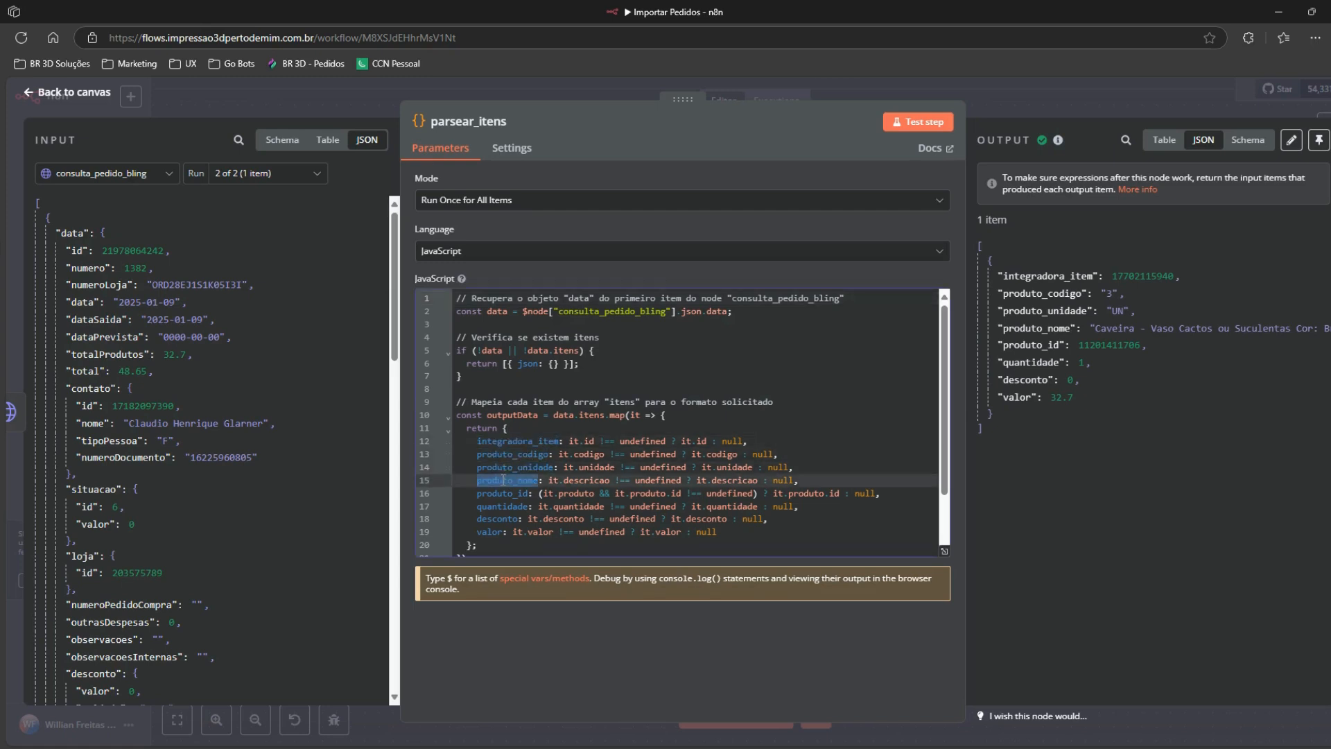
{"action": "double_click", "coordinate": [505, 493]}
{"action": "left_click", "coordinate": [502, 518]}
{"action": "double_click", "coordinate": [503, 518]}
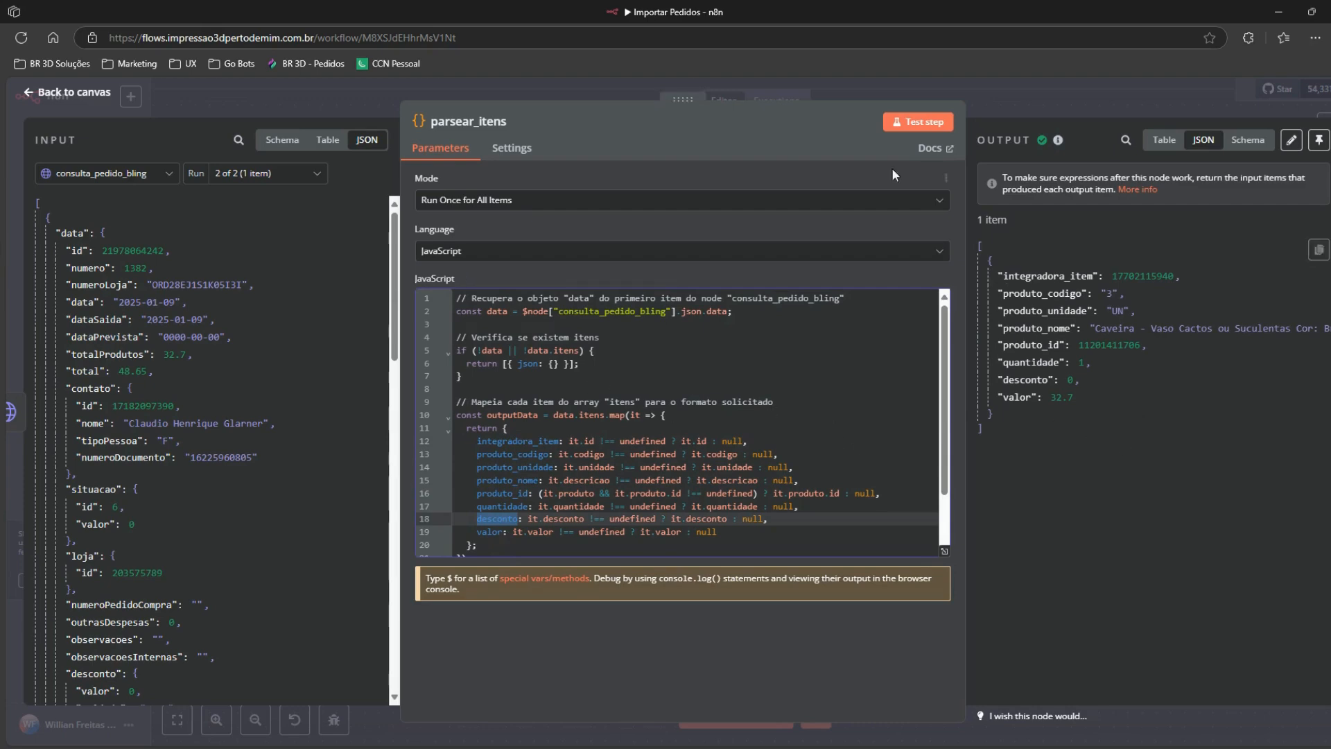
{"action": "left_click", "coordinate": [1040, 98]}
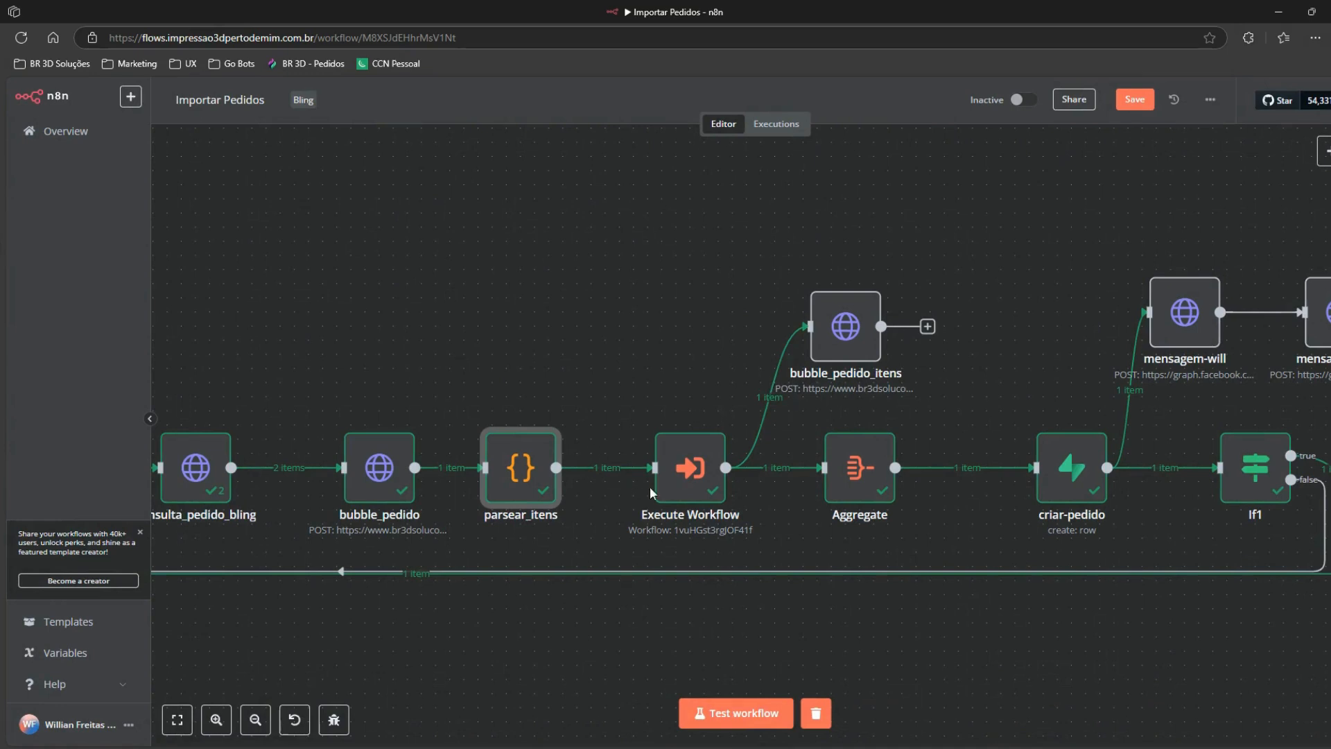
Step: Rename the Execute Workflow node after parsear_itens as itens_produto and return to the canvas
{"action": "mouse_move", "coordinate": [704, 466]}
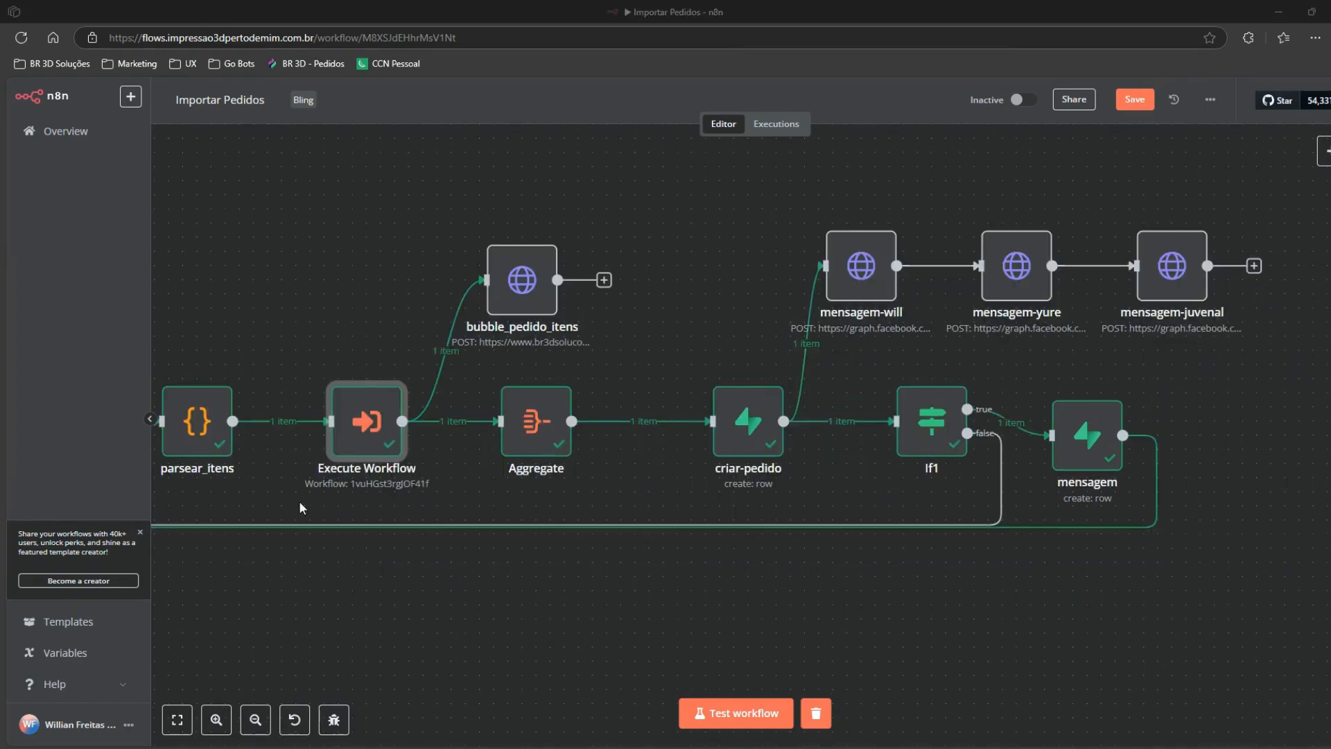
{"action": "left_click_drag", "start_coordinate": [345, 280], "coordinate": [424, 294]}
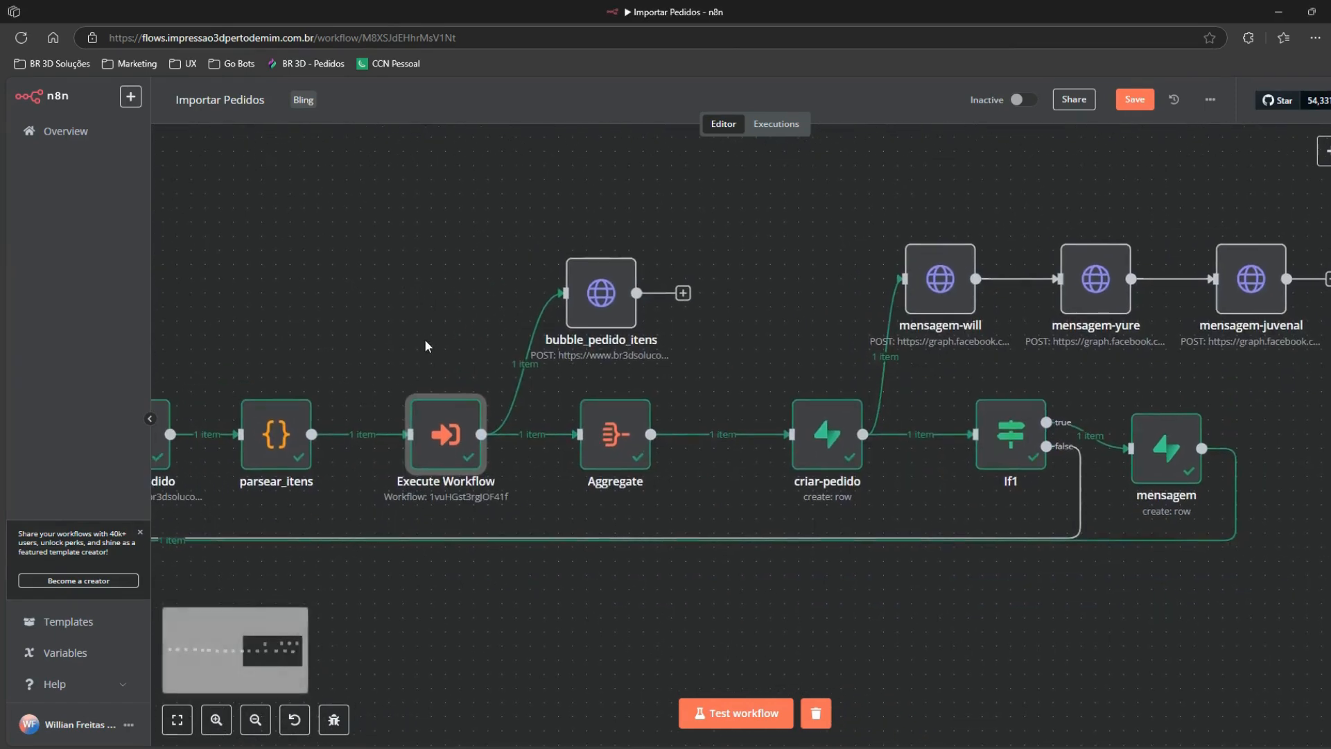
{"action": "double_click", "coordinate": [444, 430]}
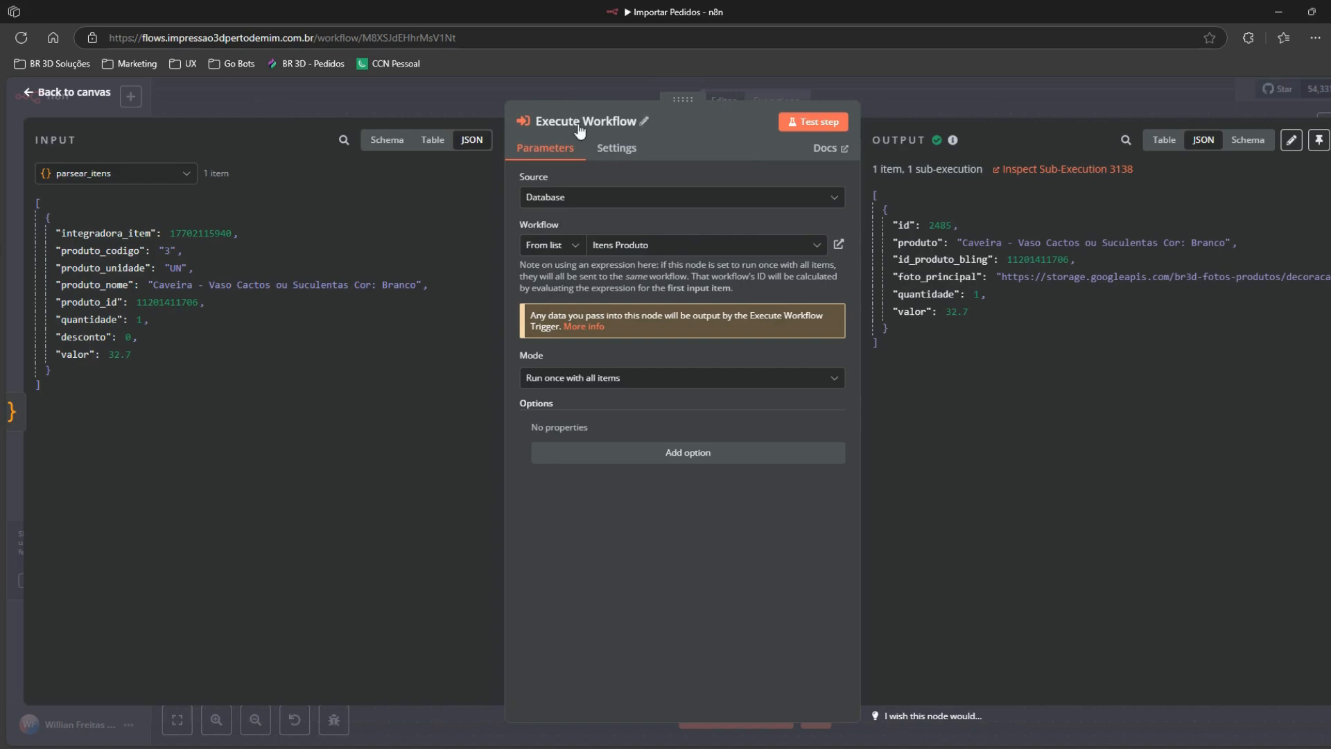
{"action": "left_click", "coordinate": [631, 122]}
{"action": "triple_click", "coordinate": [672, 122]}
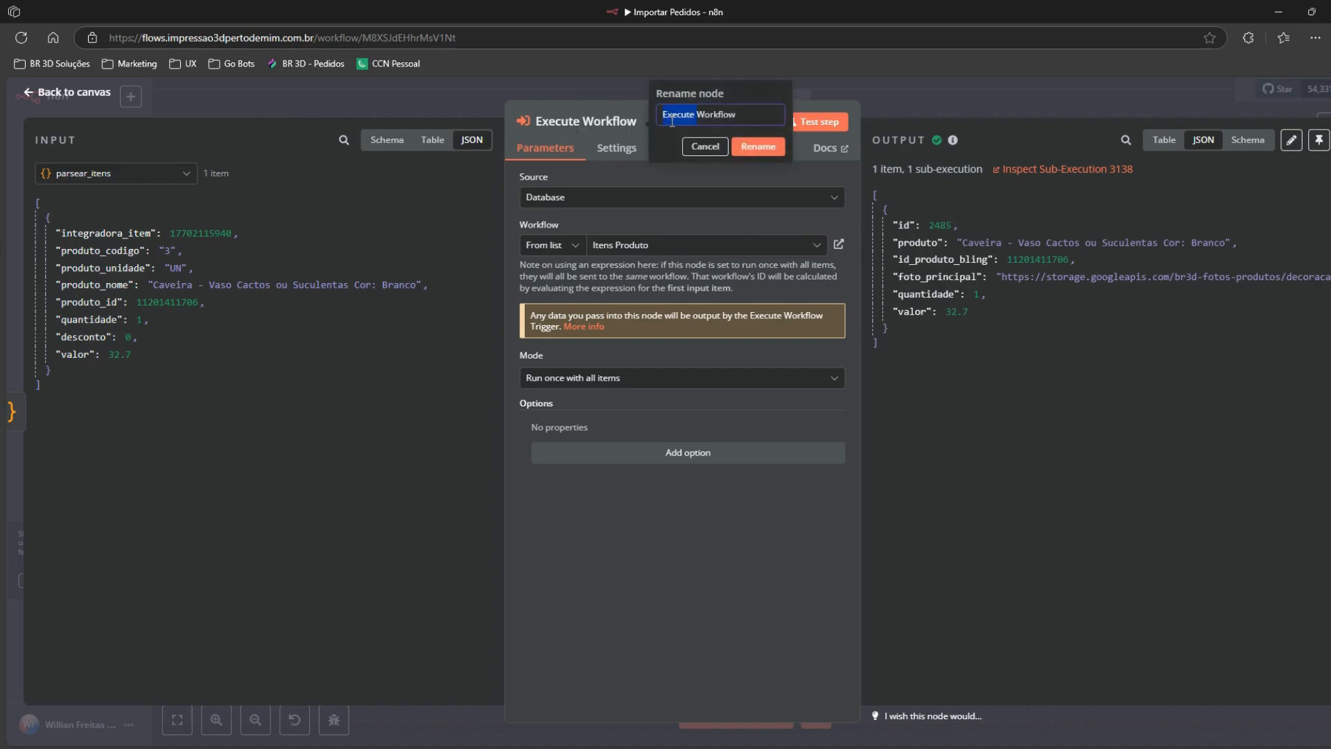
{"action": "type", "text": "itrens_produto"}
{"action": "left_click", "coordinate": [771, 149]}
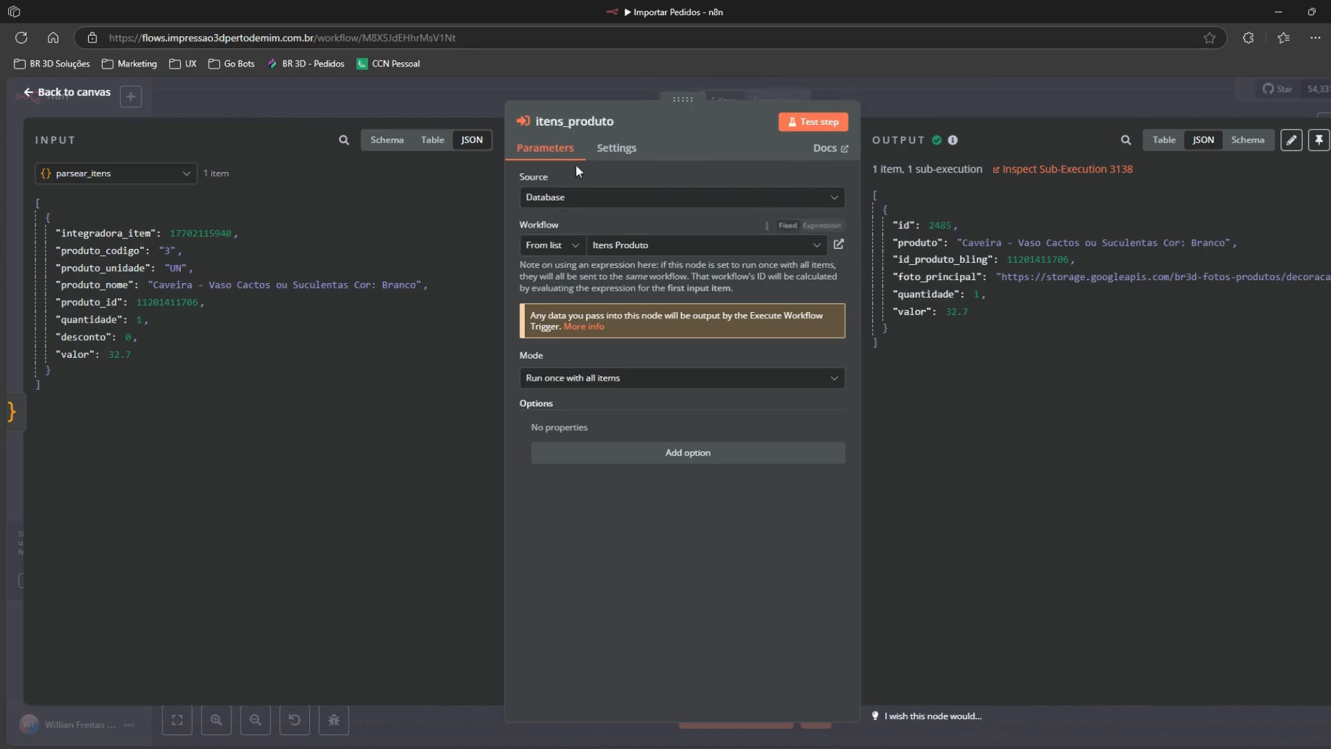
{"action": "left_click", "coordinate": [455, 101]}
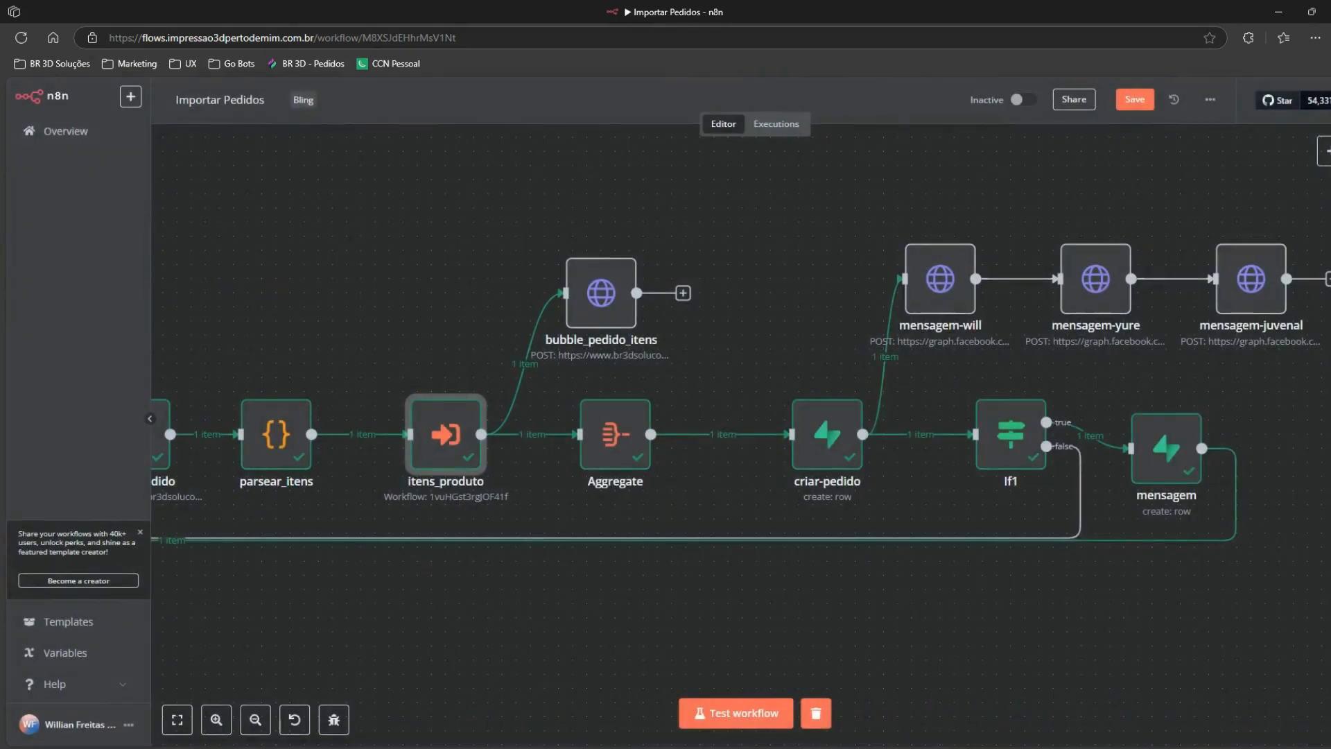
Step: Filter the workflow overview by the Bling tag, view the Itens Produto workflow and return to the filtered list
{"action": "mouse_move", "coordinate": [4, 272]}
{"action": "left_click", "coordinate": [59, 273]}
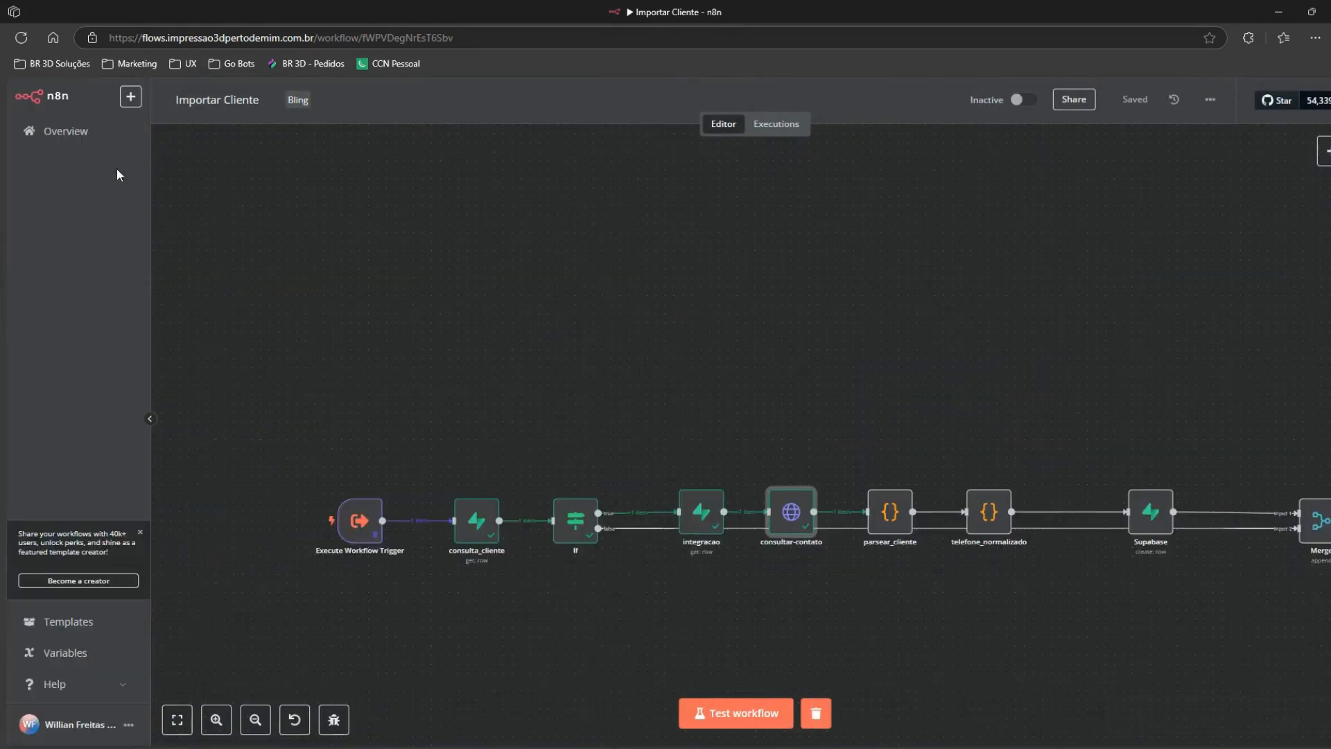
{"action": "left_click", "coordinate": [76, 142]}
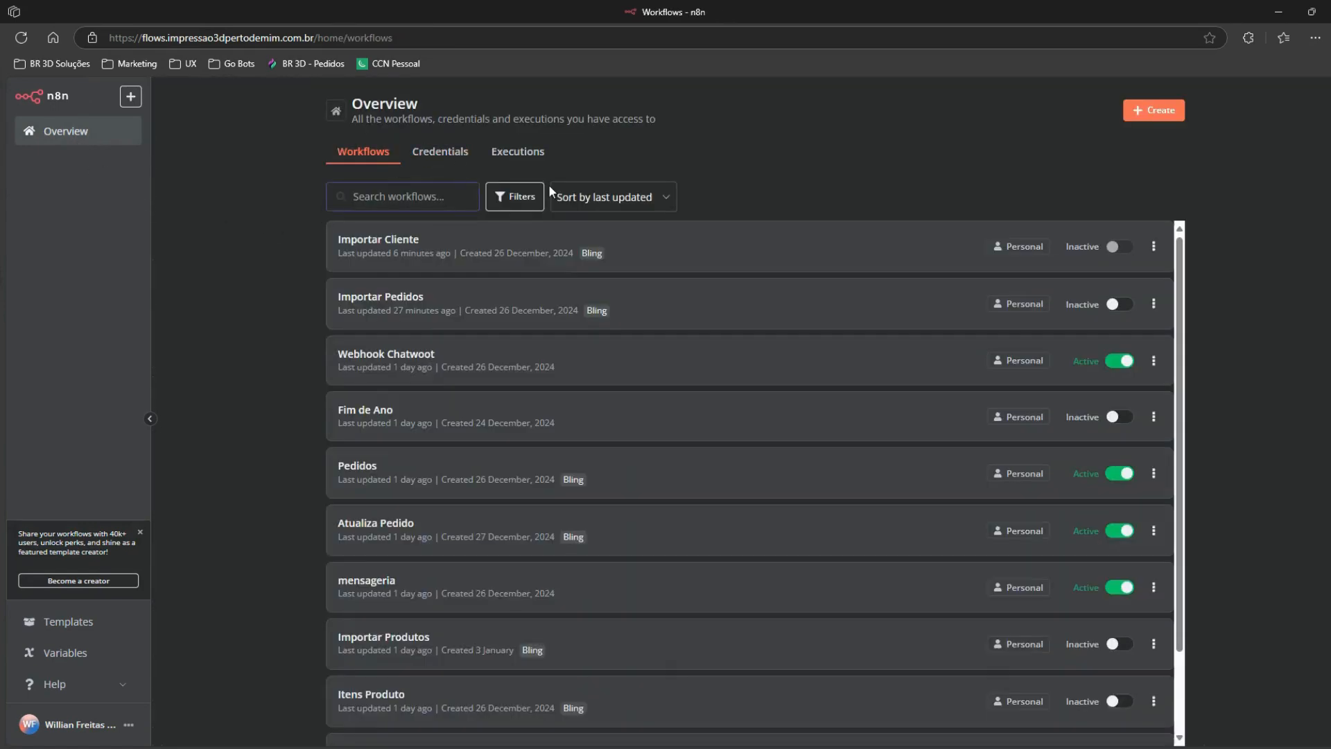
{"action": "left_click", "coordinate": [516, 197]}
{"action": "left_click", "coordinate": [461, 260]}
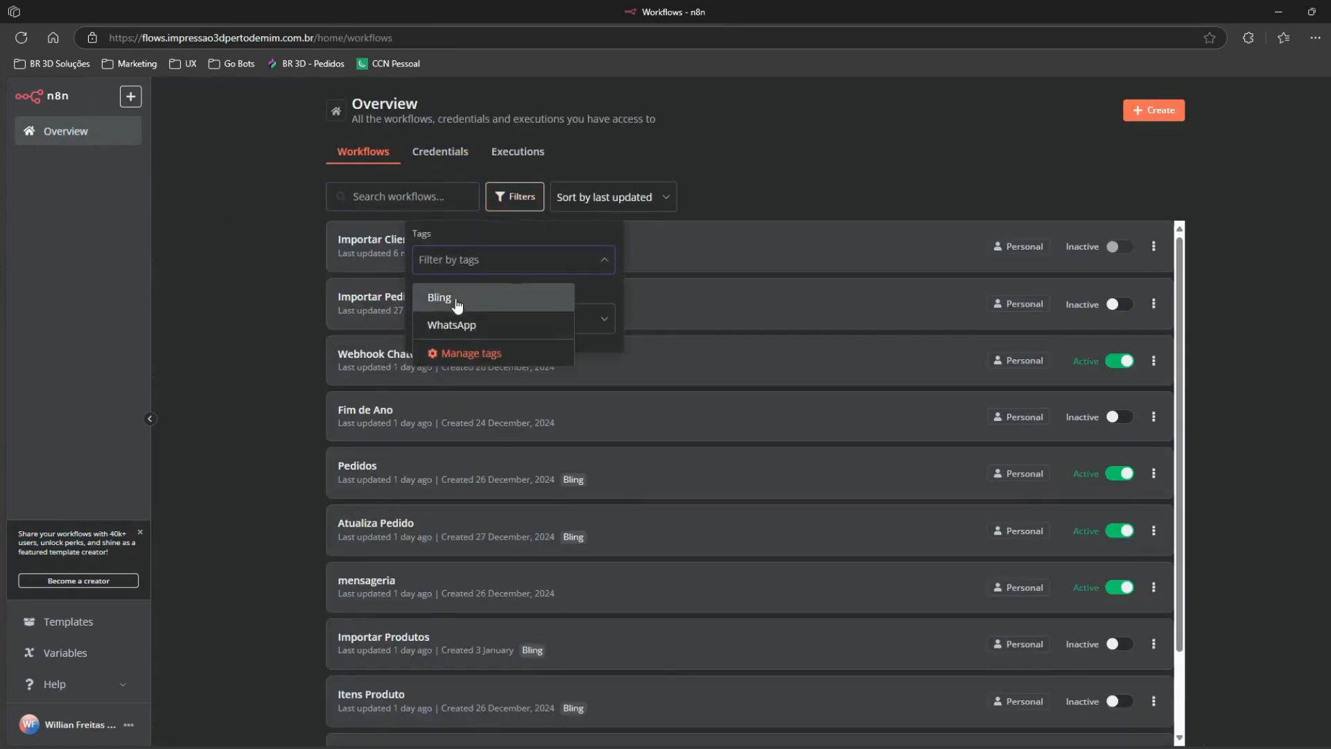
{"action": "left_click", "coordinate": [458, 303]}
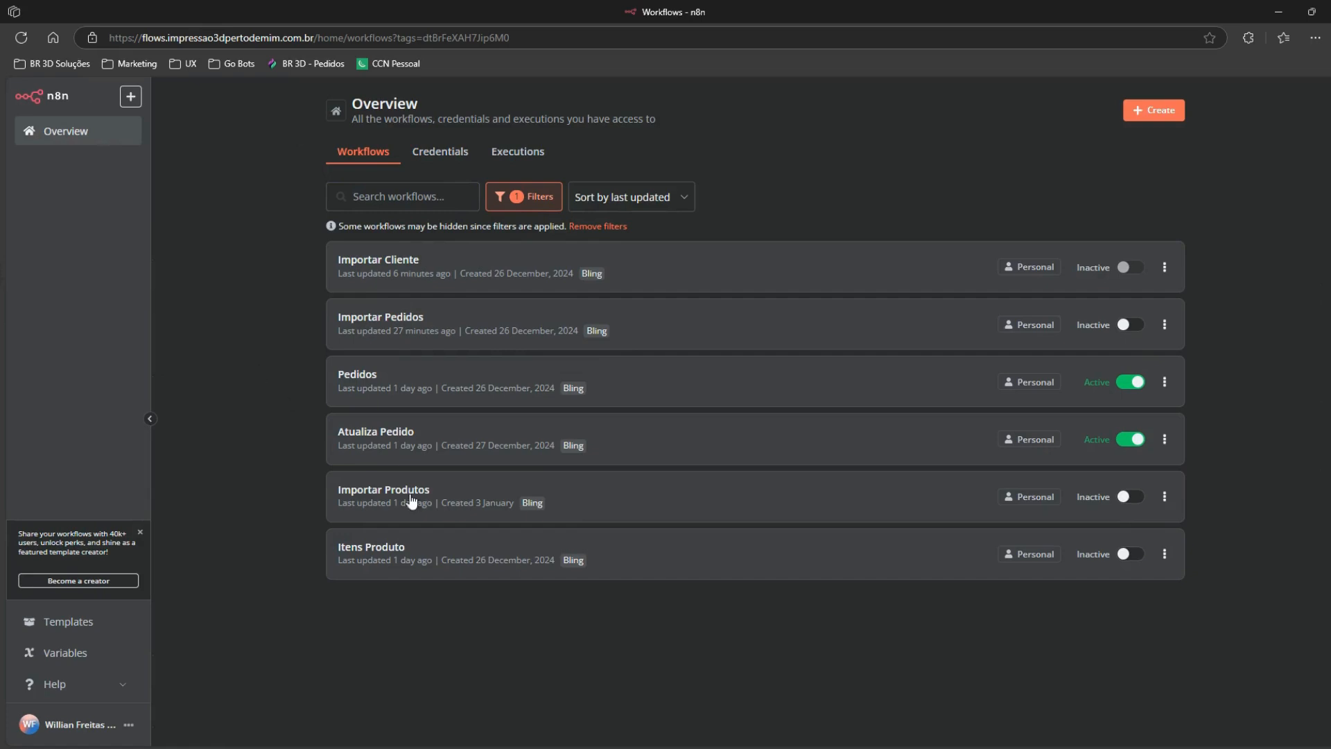
{"action": "left_click", "coordinate": [401, 554]}
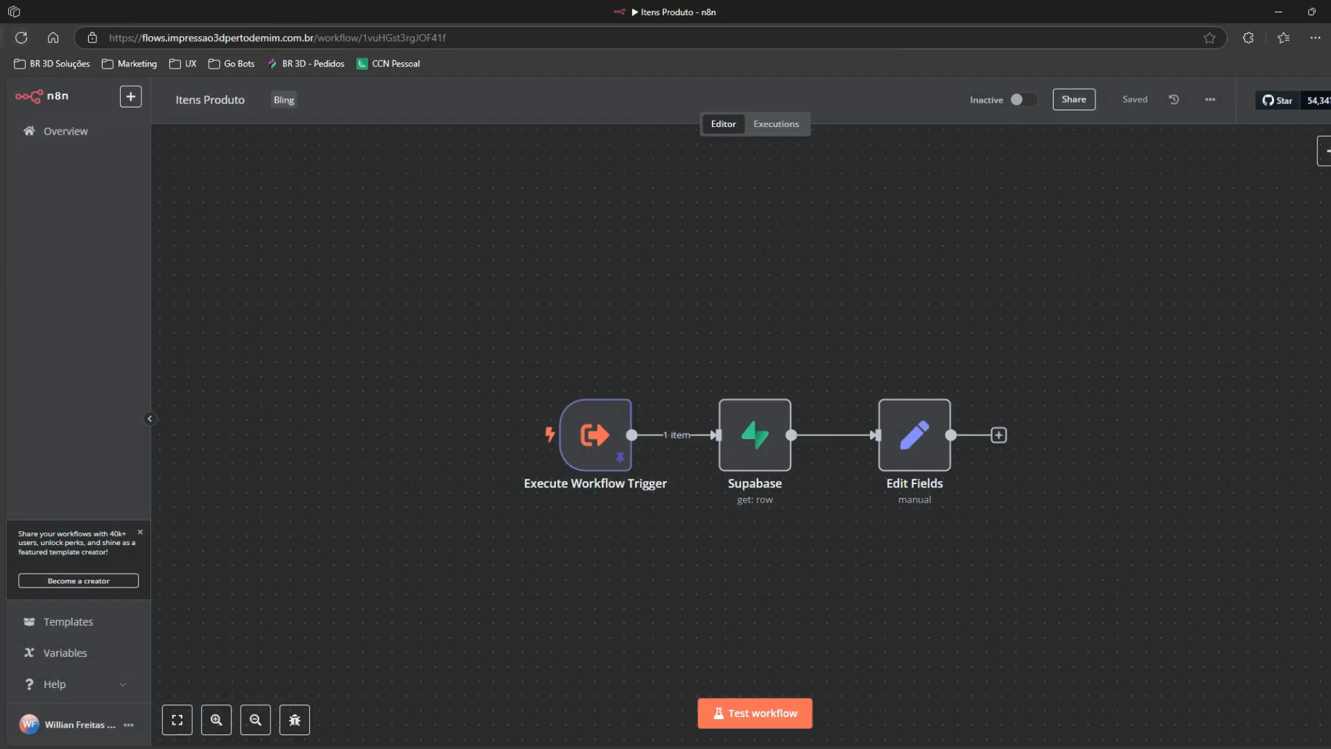
{"action": "key", "text": "alt+Left"}
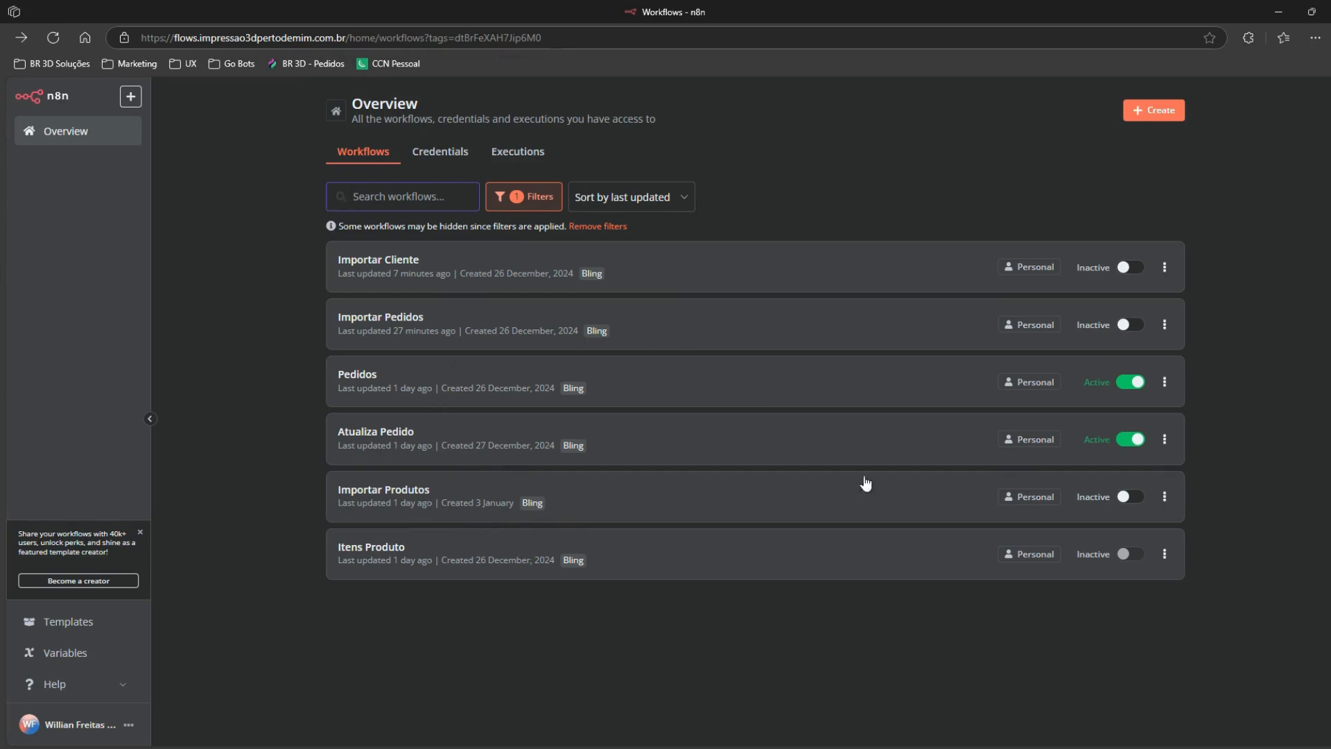
Step: Switch to Postman's Consultar Pedido ID request and examine the id, codigo, valor and descricao fields under itens in the response
{"action": "mouse_move", "coordinate": [0, 176]}
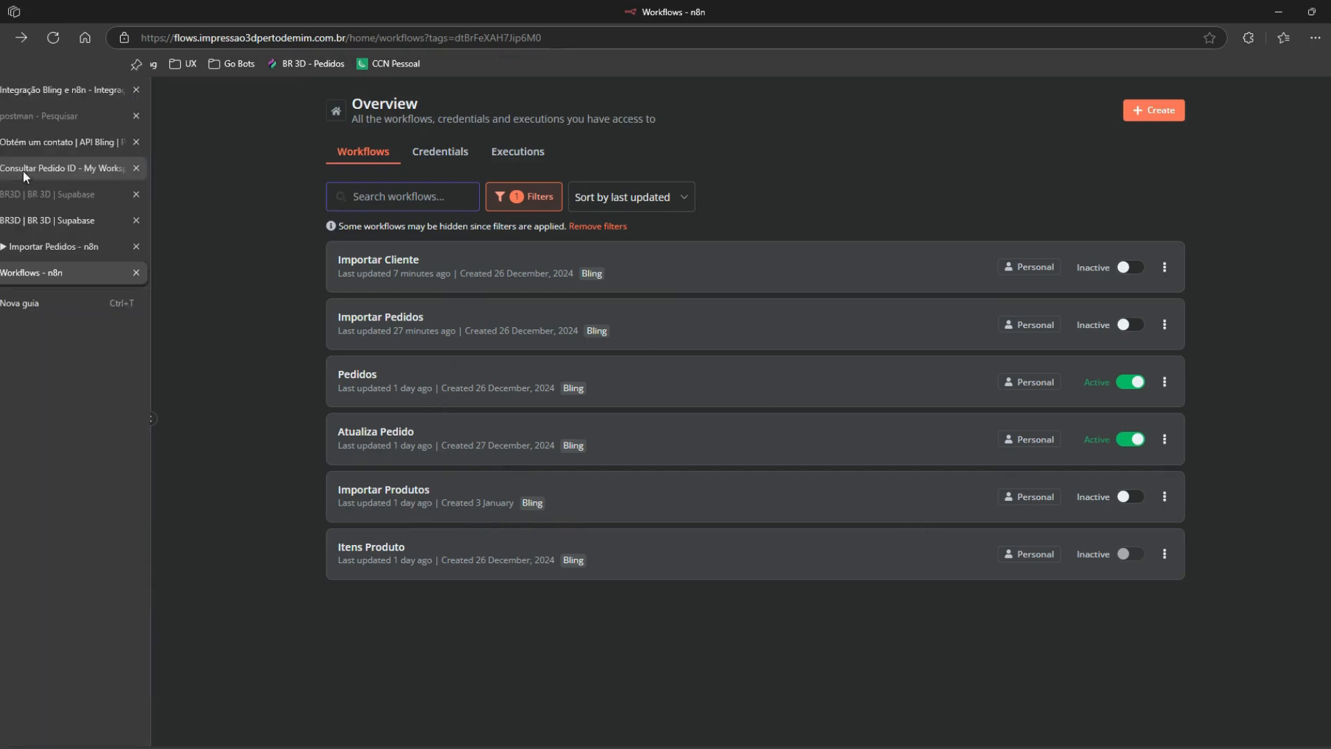
{"action": "left_click", "coordinate": [48, 171]}
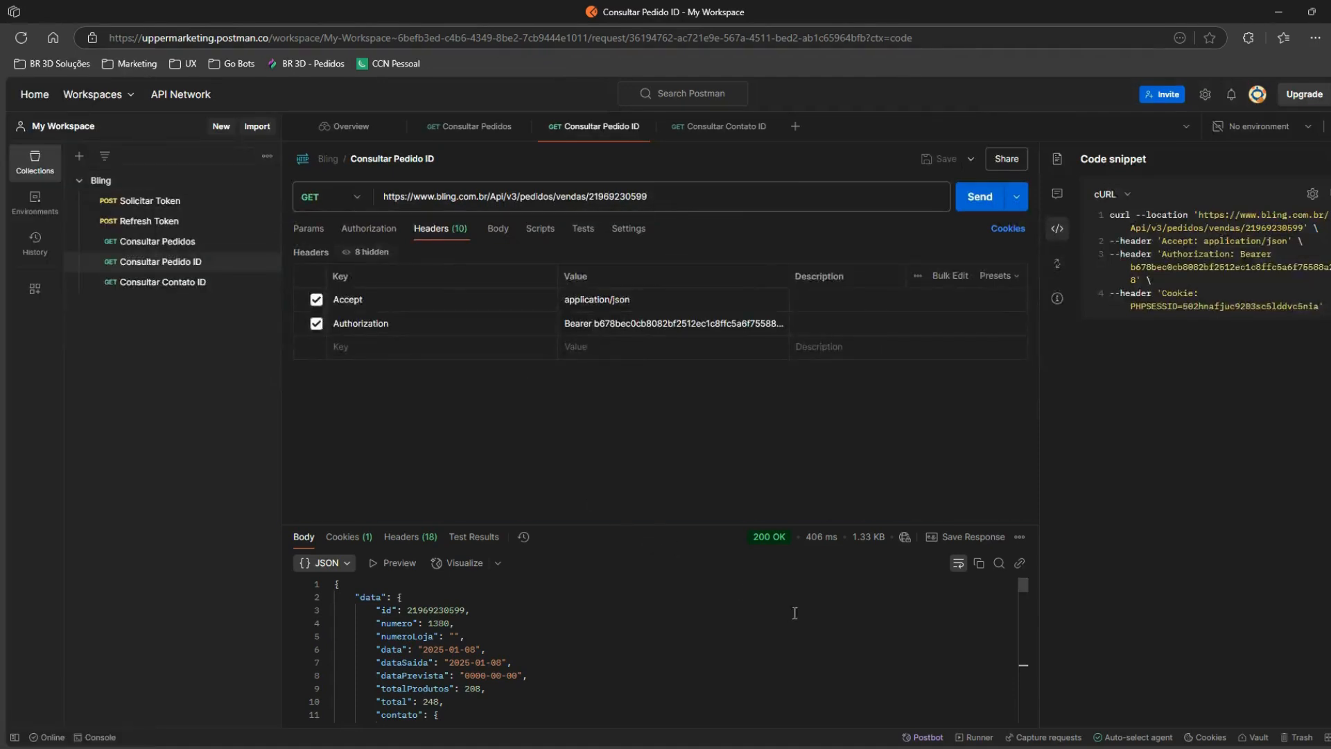
{"action": "scroll", "coordinate": [823, 610], "scroll_direction": "down", "scroll_amount": 6}
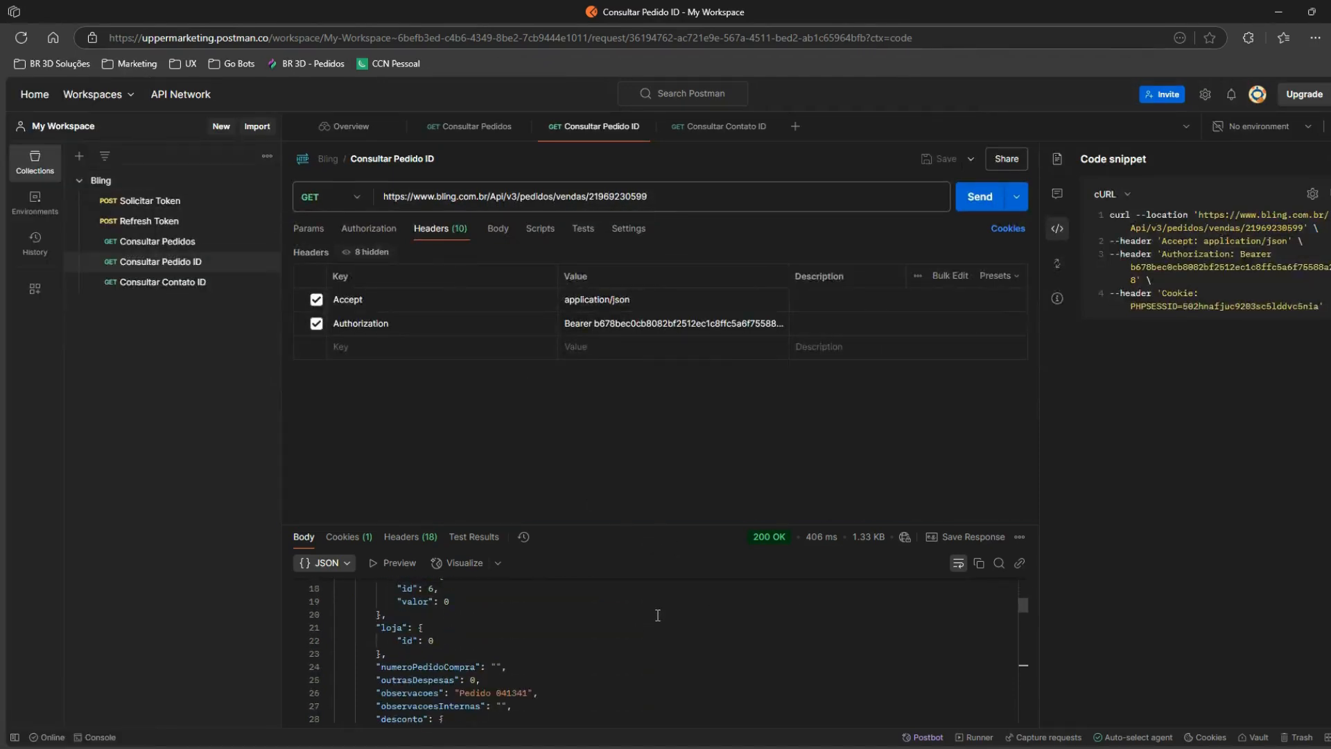
{"action": "scroll", "coordinate": [658, 616], "scroll_direction": "down", "scroll_amount": 8}
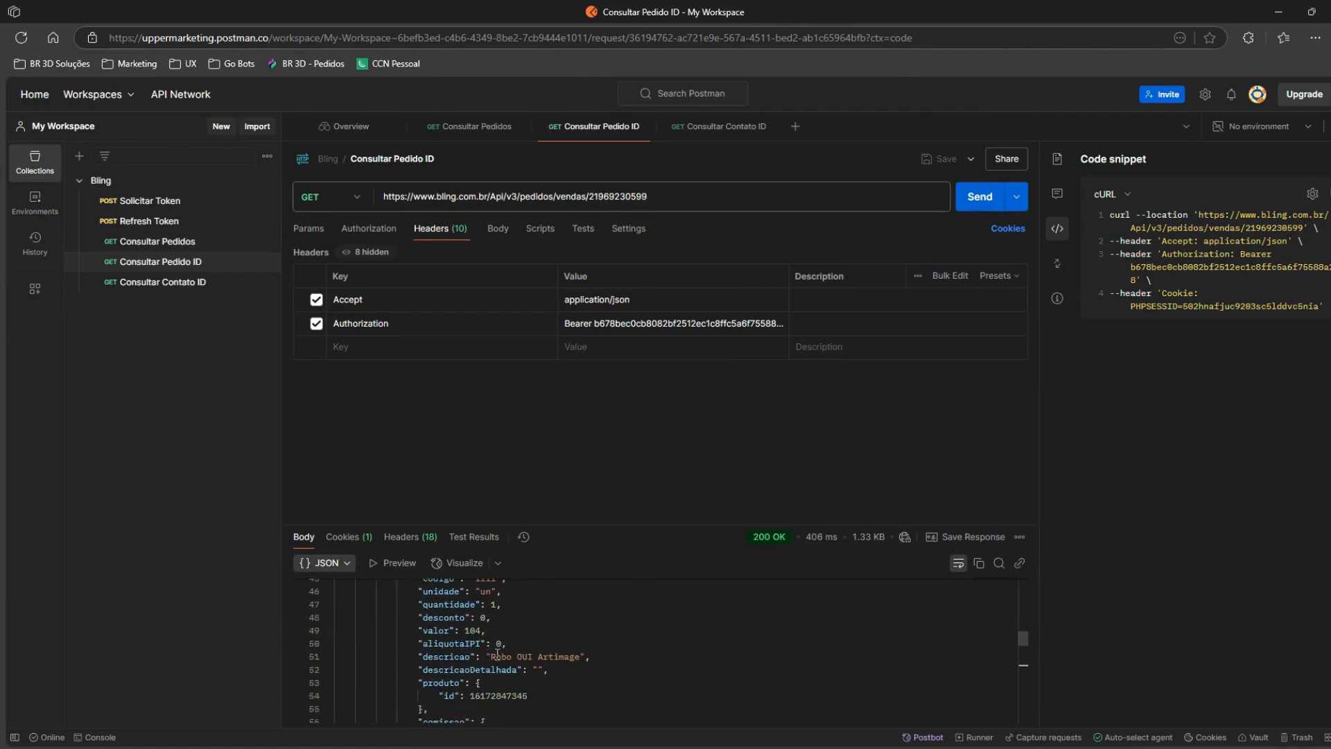
{"action": "left_click_drag", "start_coordinate": [497, 655], "coordinate": [577, 656]}
{"action": "scroll", "coordinate": [500, 652], "scroll_direction": "up", "scroll_amount": 2}
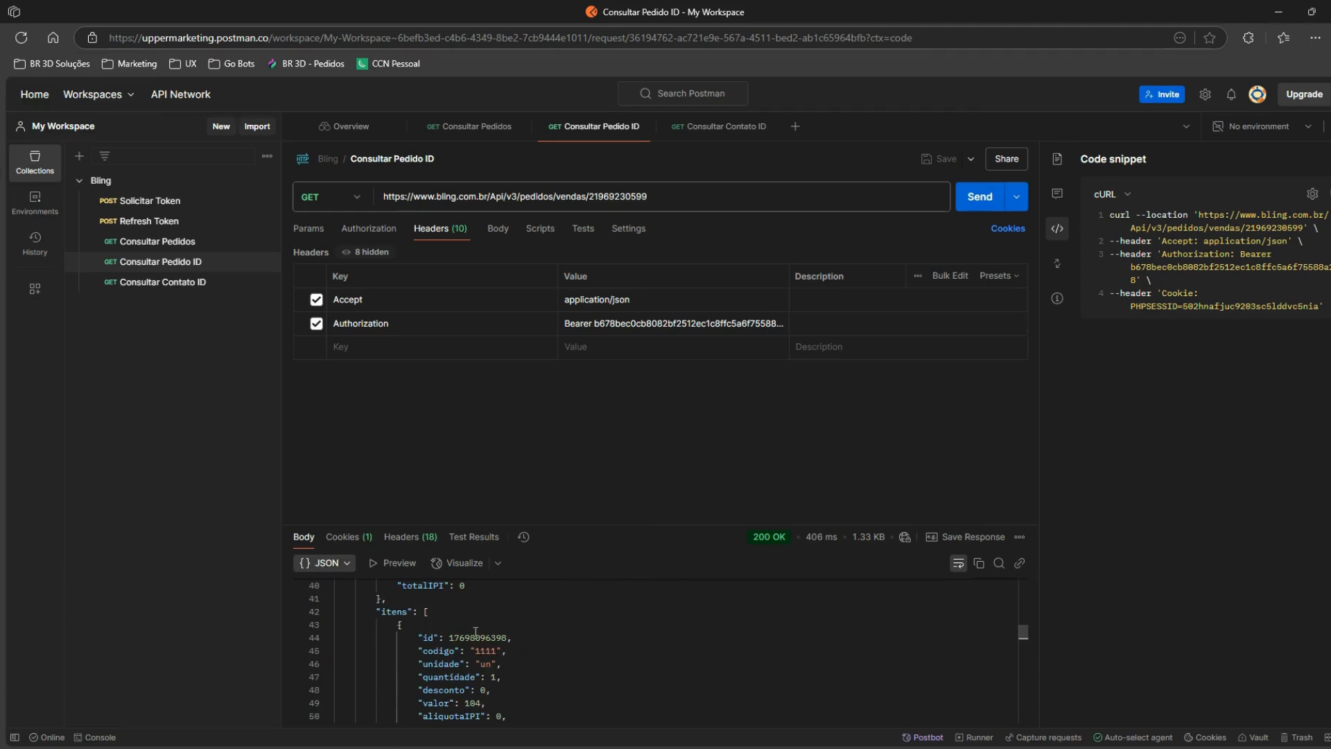
{"action": "double_click", "coordinate": [476, 632]}
{"action": "scroll", "coordinate": [526, 643], "scroll_direction": "down", "scroll_amount": 2}
{"action": "scroll", "coordinate": [508, 648], "scroll_direction": "up", "scroll_amount": 1}
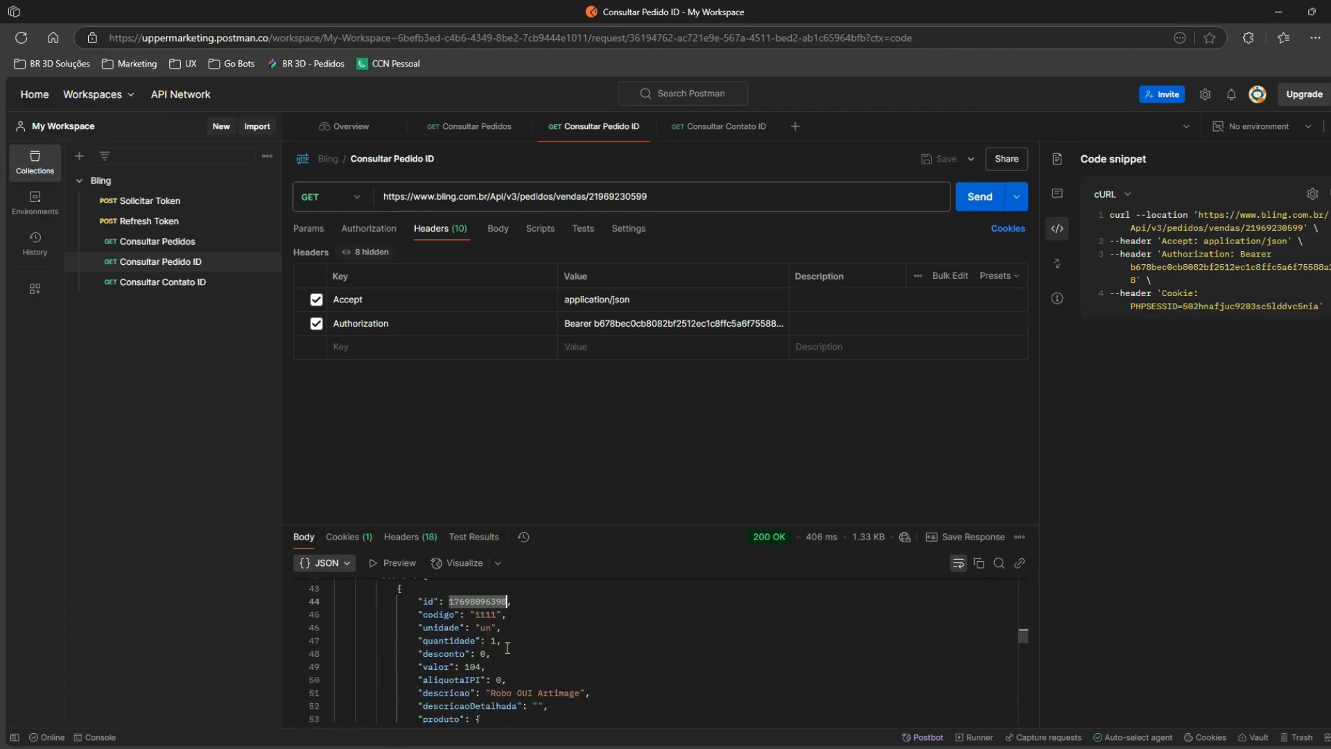
{"action": "double_click", "coordinate": [484, 614]}
{"action": "scroll", "coordinate": [583, 590], "scroll_direction": "down", "scroll_amount": 1}
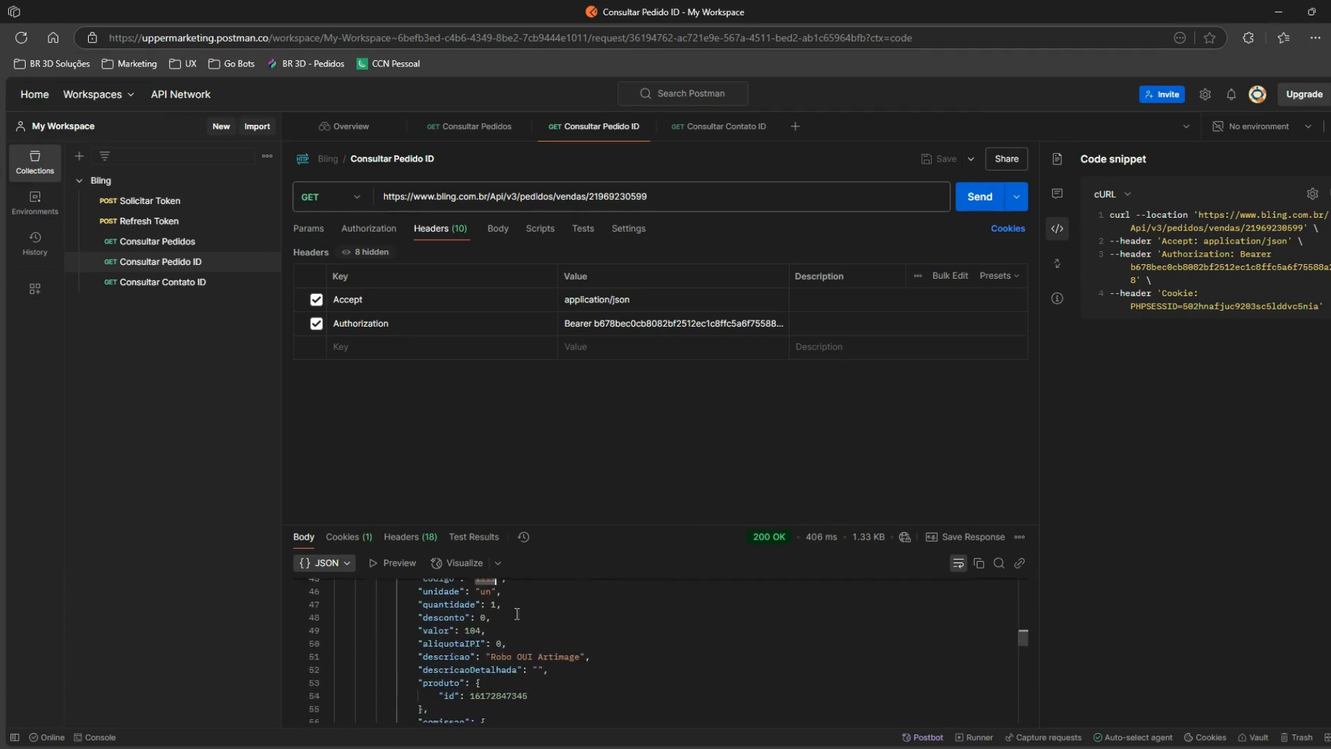
{"action": "double_click", "coordinate": [479, 632]}
{"action": "scroll", "coordinate": [777, 640], "scroll_direction": "down", "scroll_amount": 2}
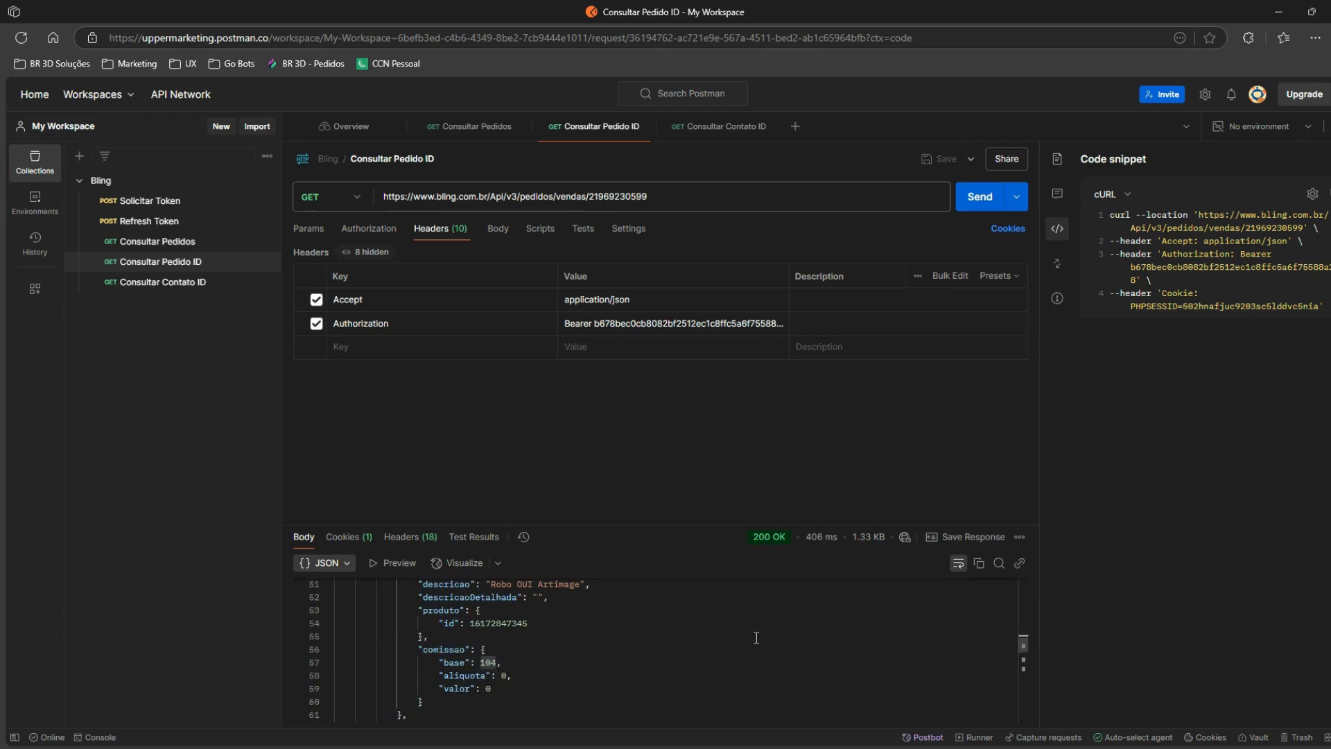
{"action": "scroll", "coordinate": [757, 637], "scroll_direction": "up", "scroll_amount": 3}
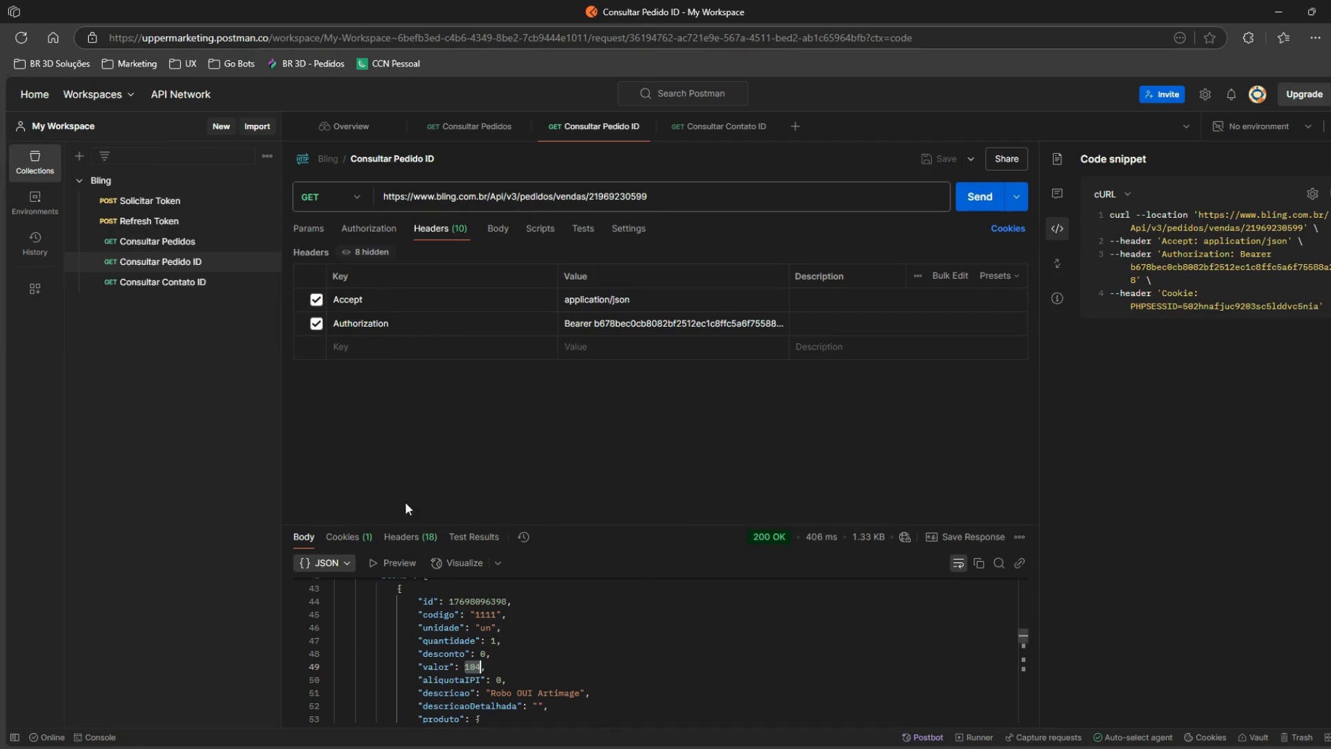
{"action": "mouse_move", "coordinate": [36, 225]}
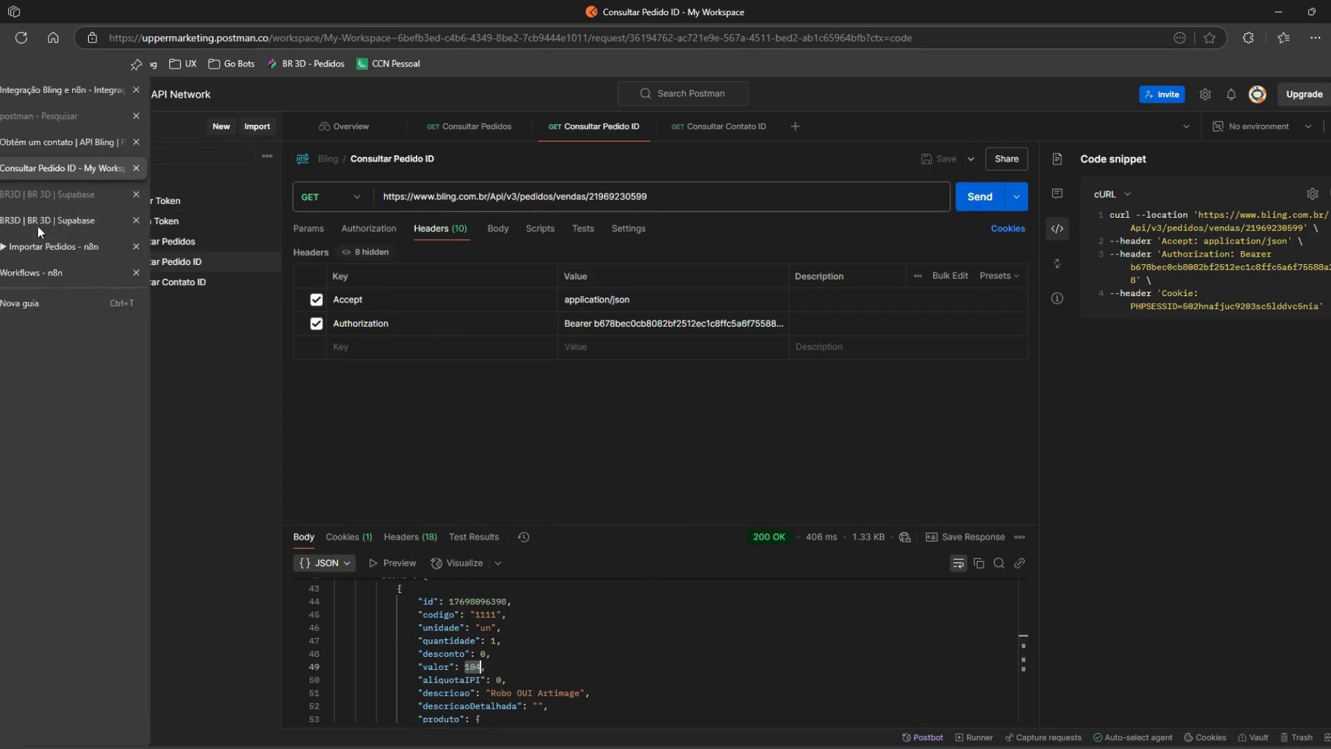
Step: Switch to the n8n workflow list, view the Schedule Trigger settings of the Importar Produtos workflow and return to the list
{"action": "left_click", "coordinate": [58, 270]}
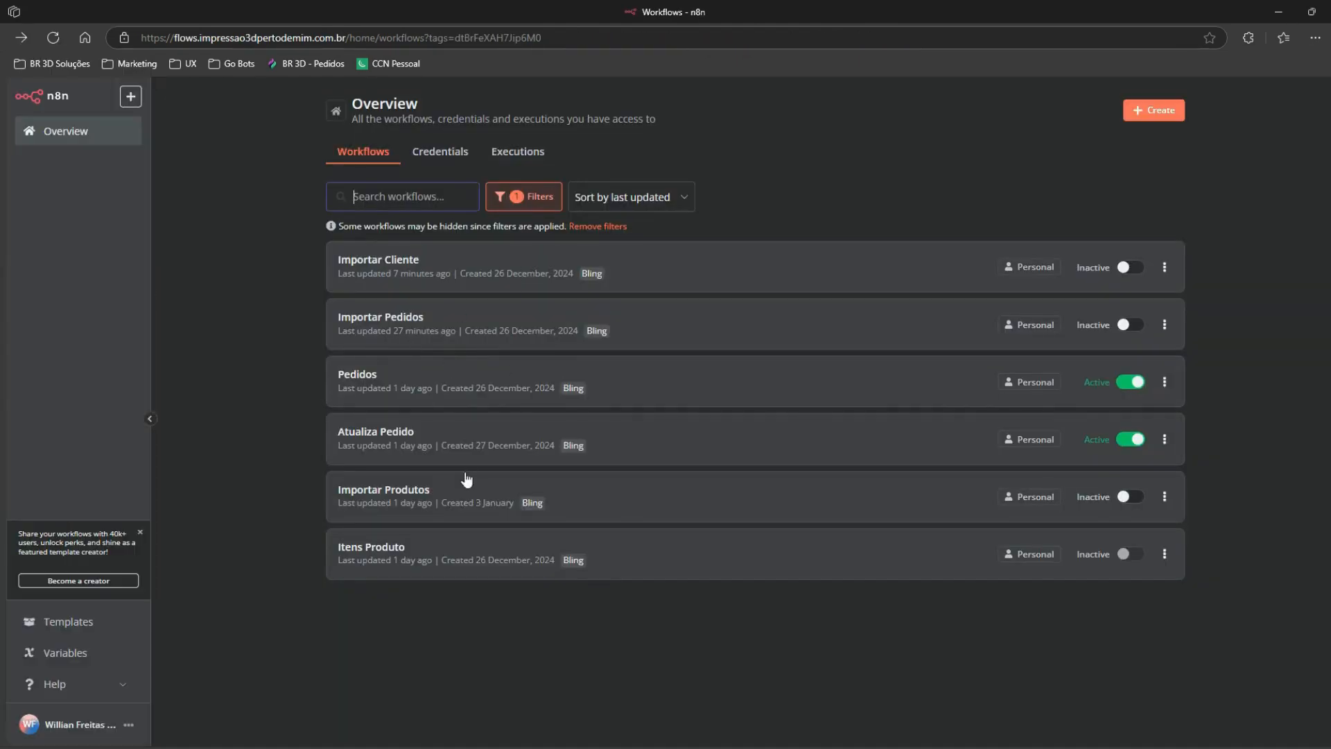
{"action": "left_click", "coordinate": [433, 510]}
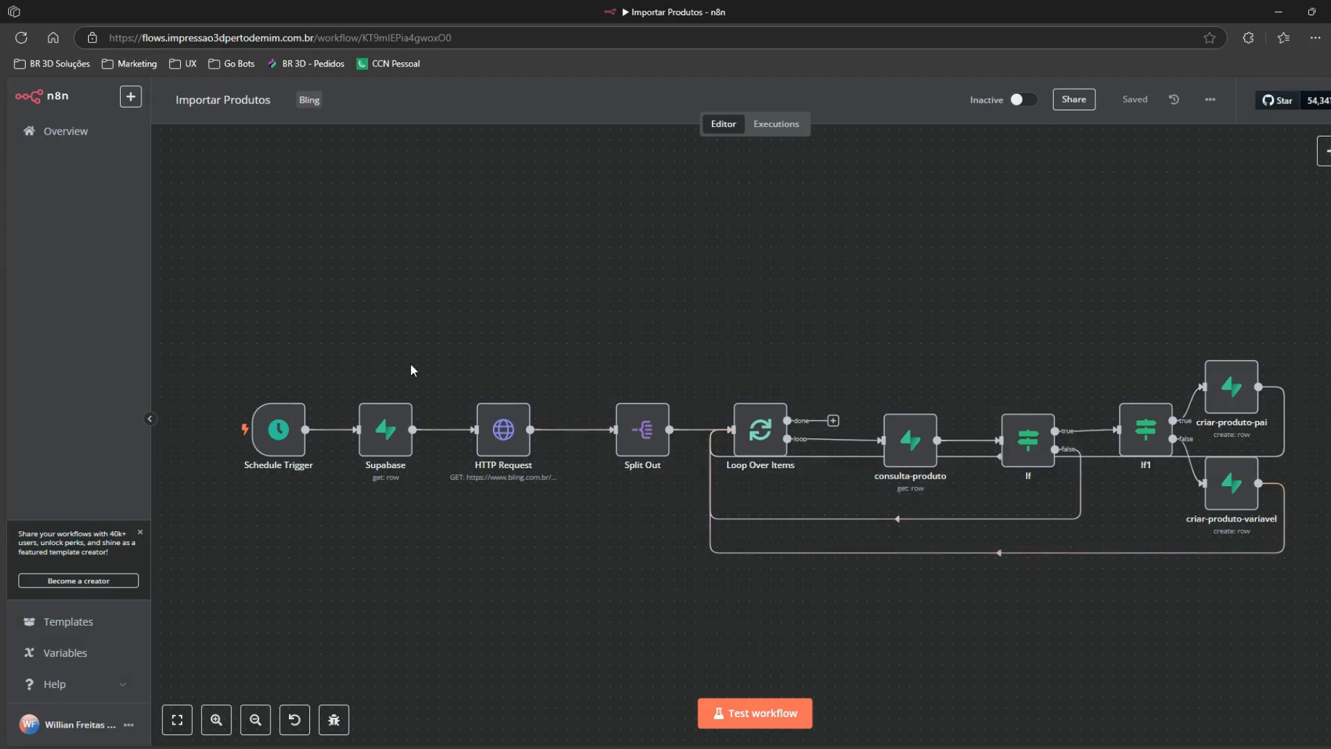
{"action": "double_click", "coordinate": [279, 430]}
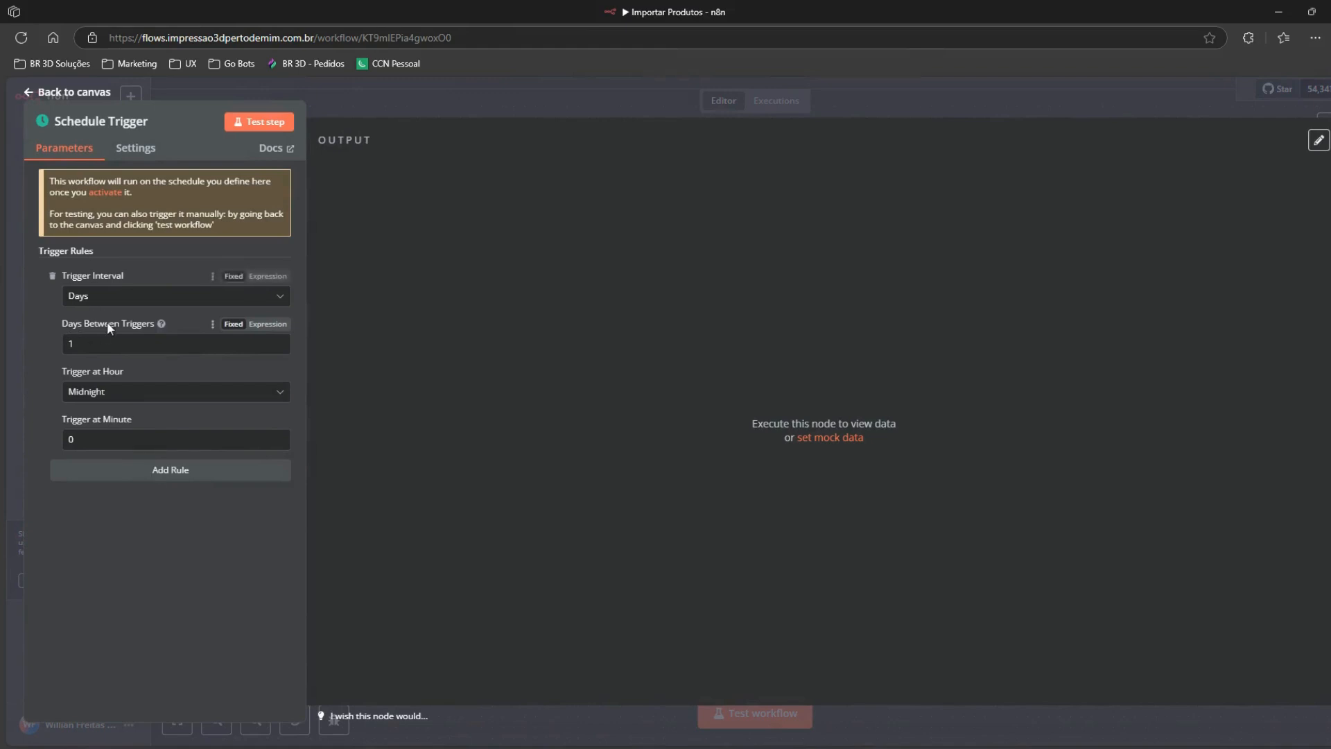
{"action": "left_click", "coordinate": [352, 105]}
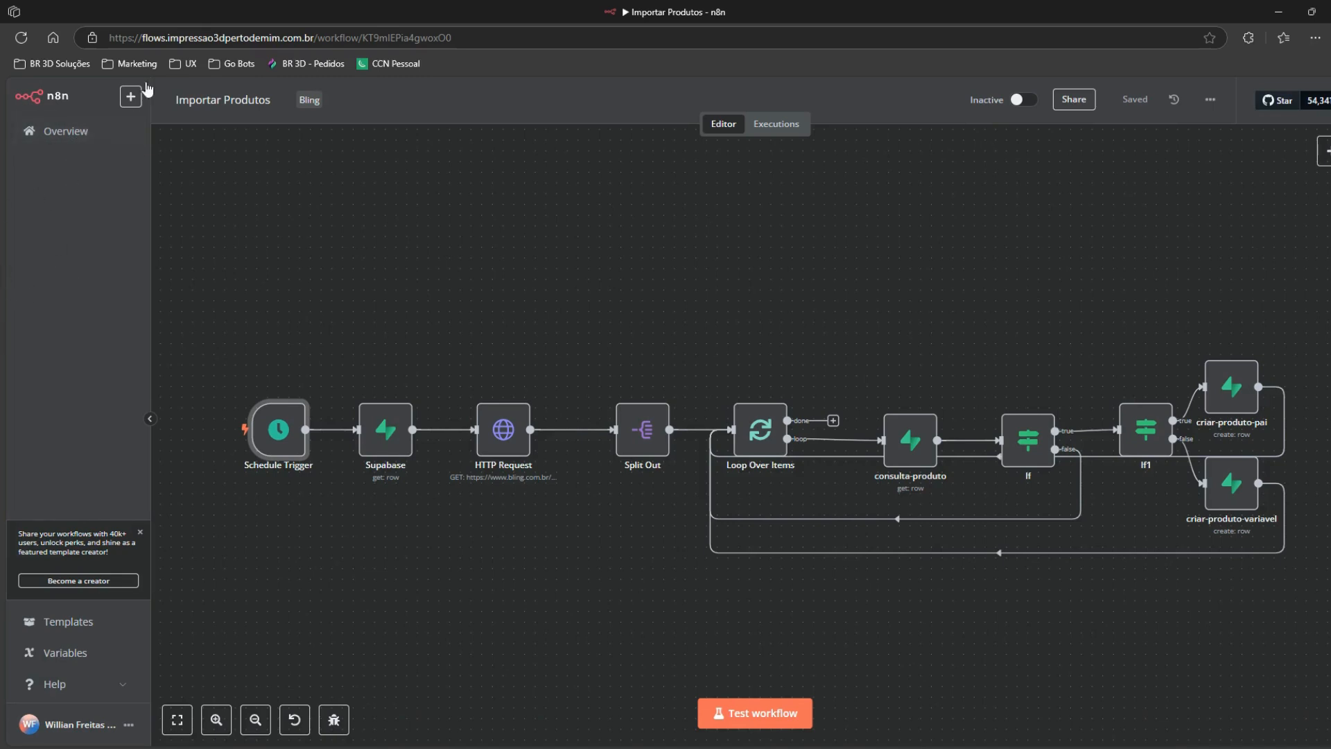
{"action": "key", "text": "alt+Left"}
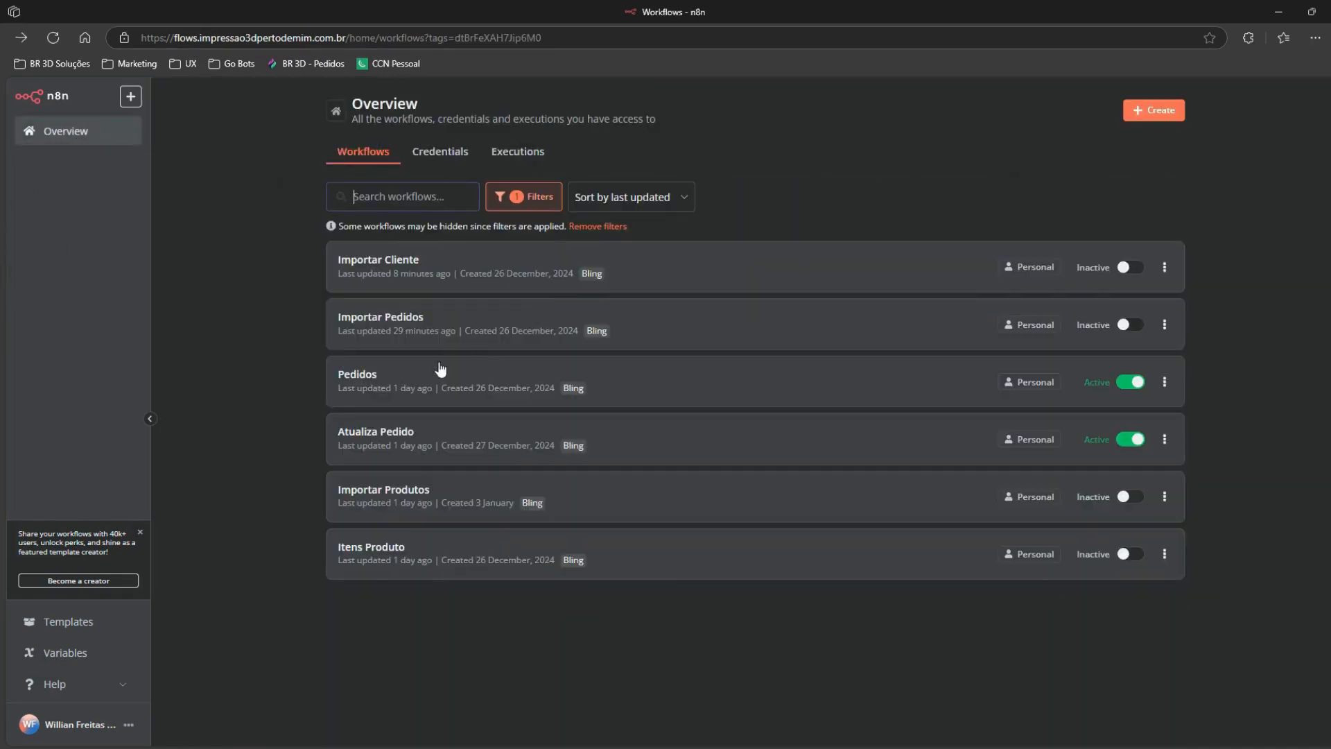
Step: Open the Itens Produto workflow and test its Supabase node that gets the produtos row by id_produto_bling
{"action": "left_click", "coordinate": [377, 558]}
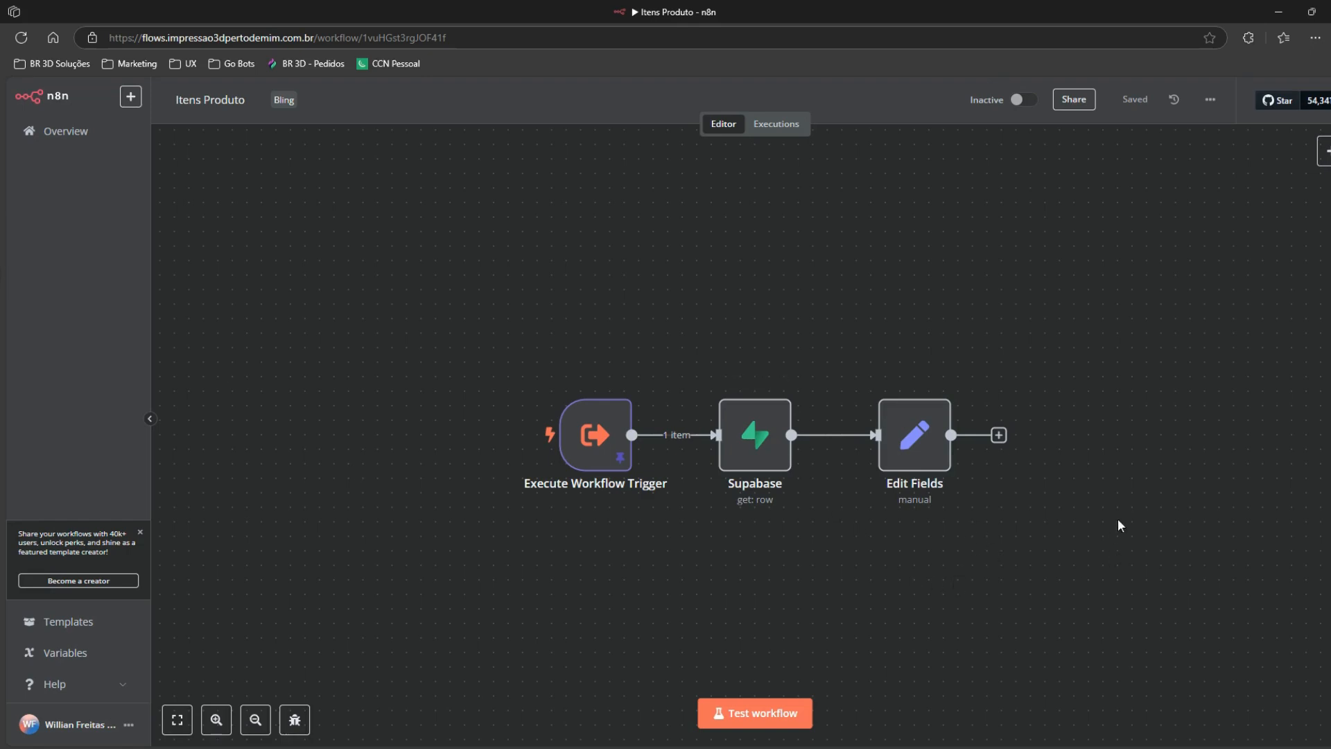
{"action": "left_click_drag", "start_coordinate": [1112, 460], "coordinate": [866, 441]}
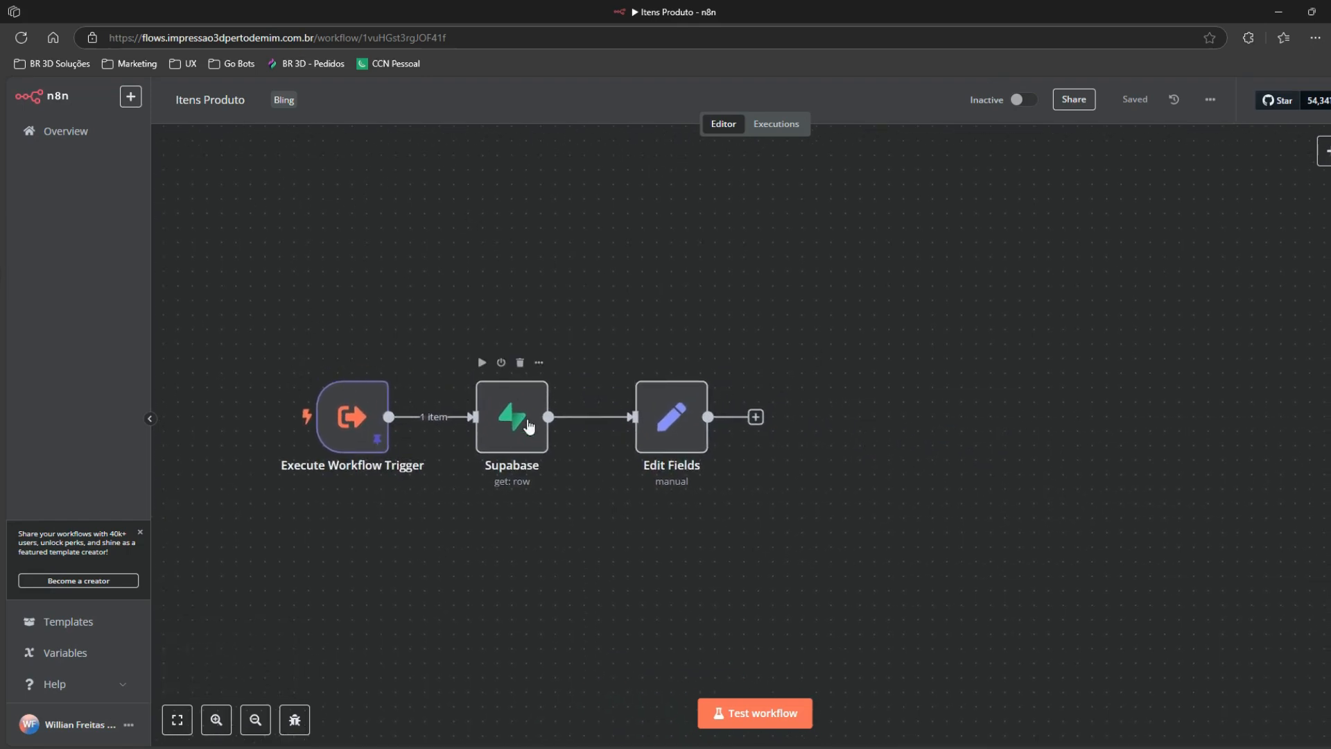
{"action": "double_click", "coordinate": [505, 419]}
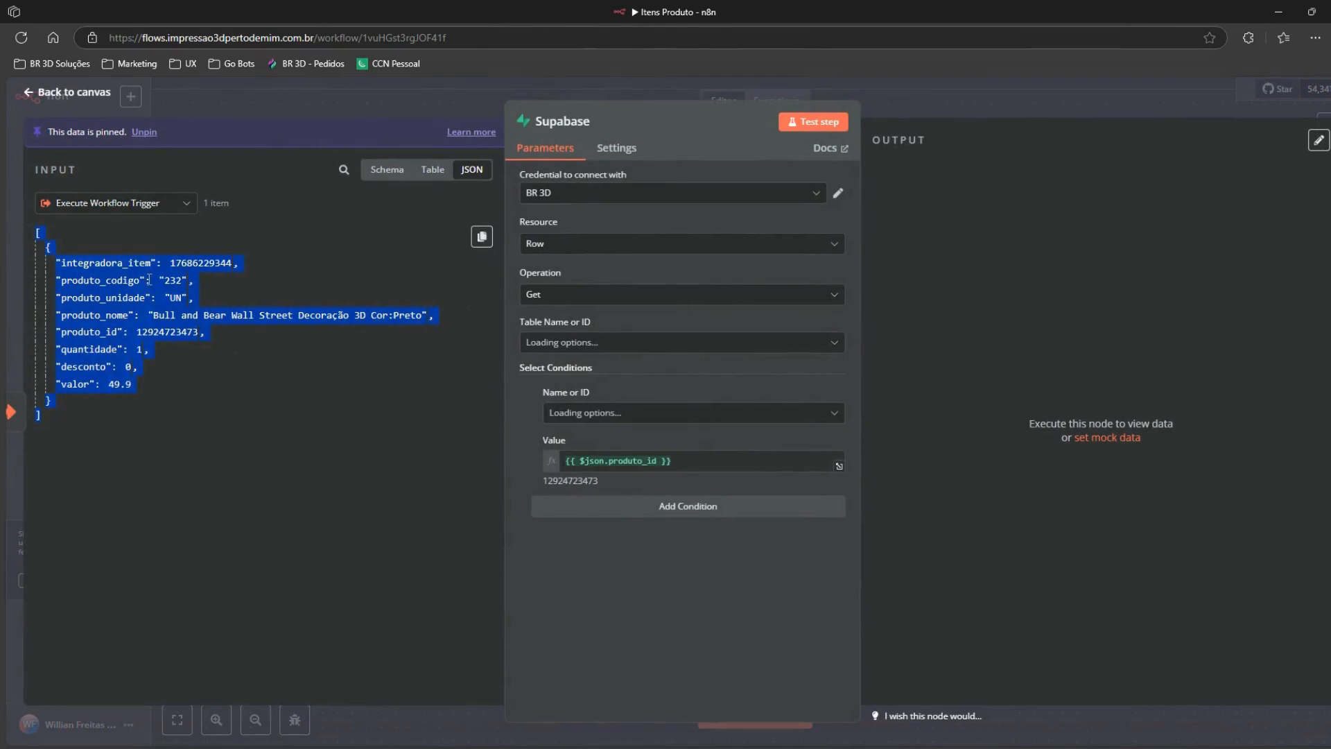
{"action": "left_click", "coordinate": [317, 447]}
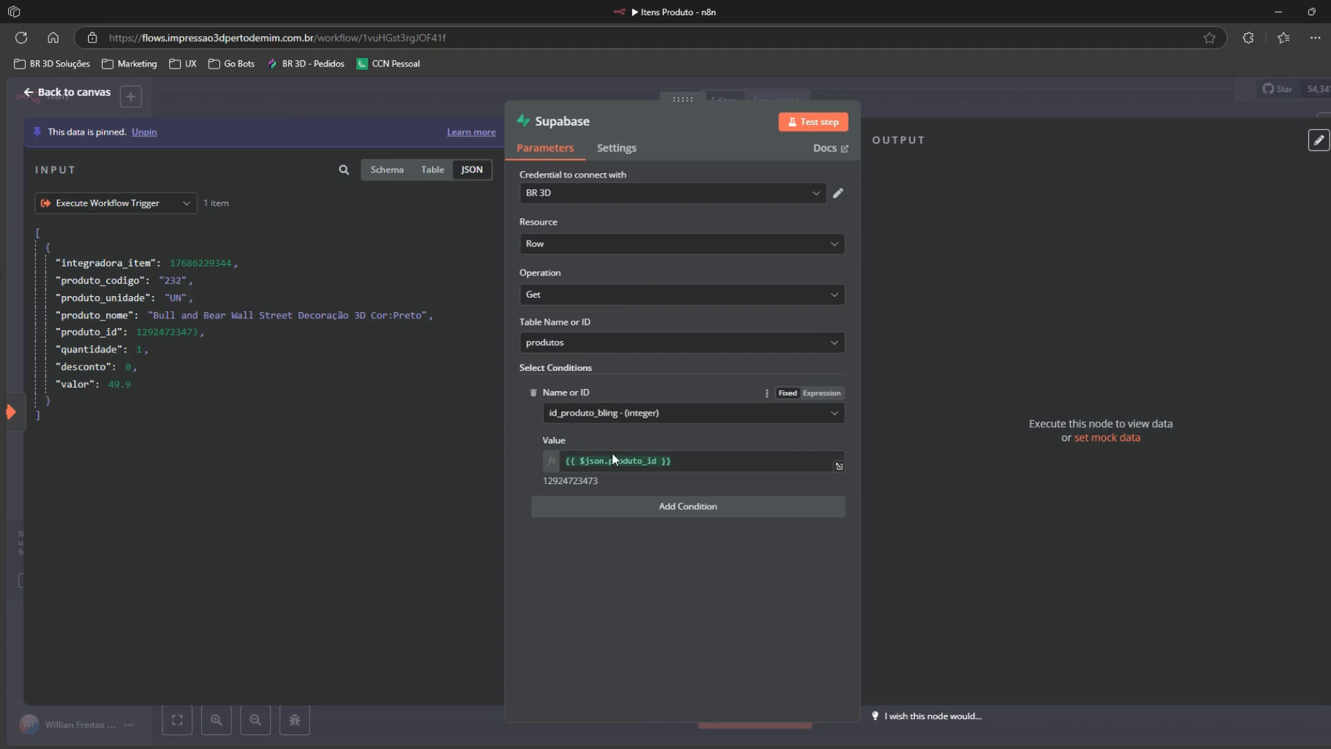
{"action": "left_click", "coordinate": [821, 124]}
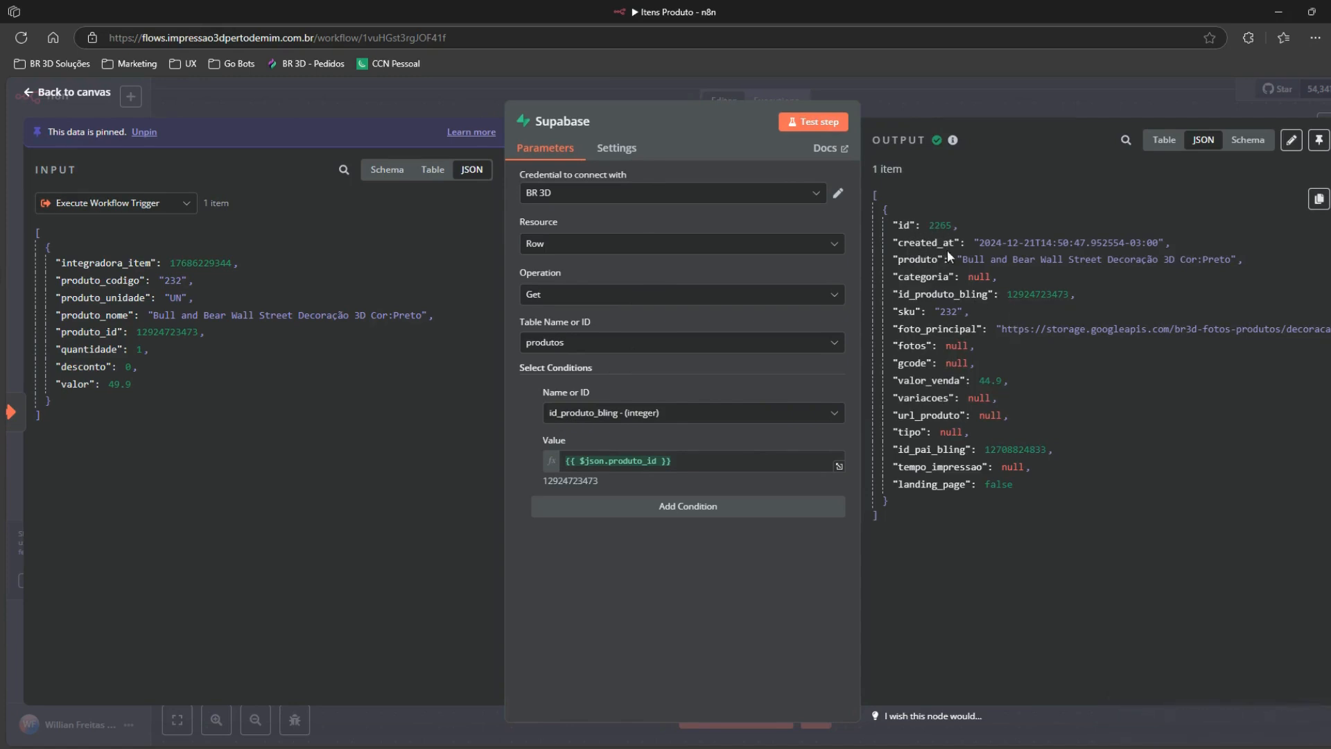
Step: Examine the produto, categoria, id_produto_bling, sku, foto_principal and fotos fields in the Supabase node's output and return to the canvas
{"action": "left_click_drag", "start_coordinate": [964, 260], "coordinate": [1219, 258]}
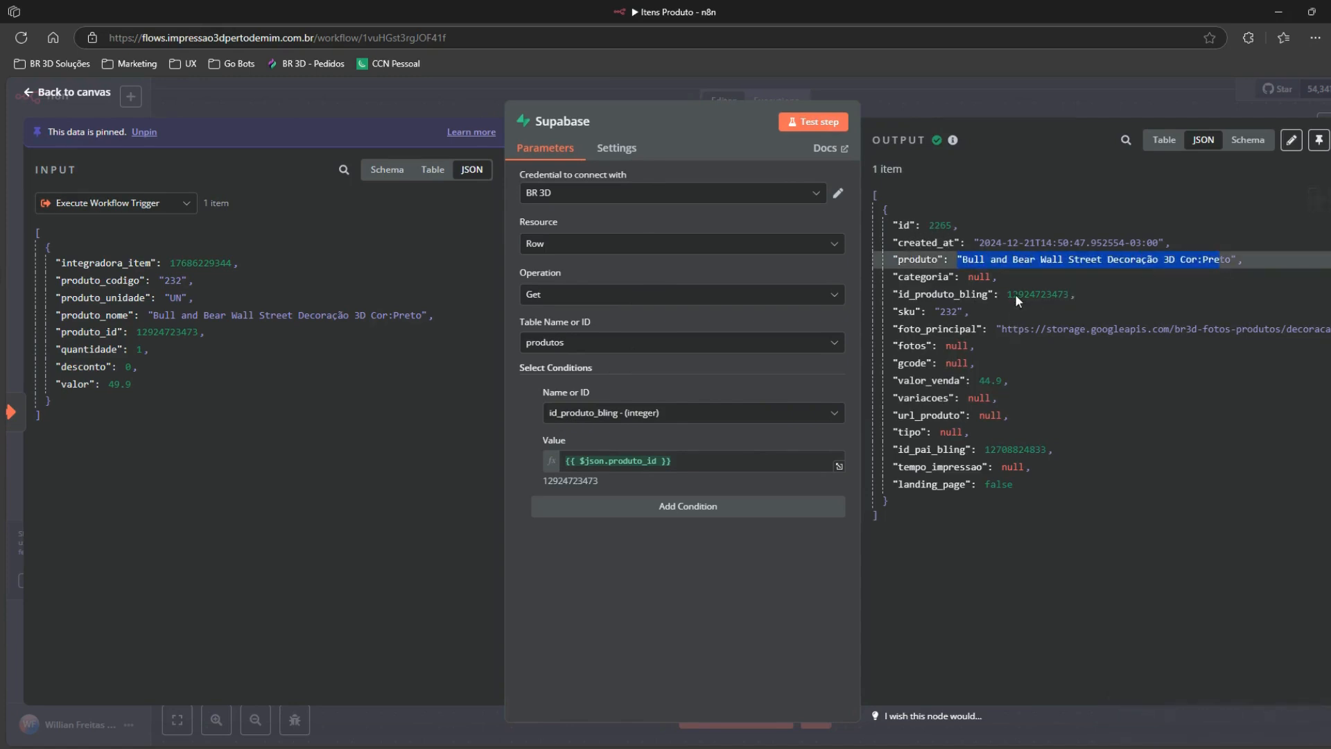
{"action": "double_click", "coordinate": [981, 277]}
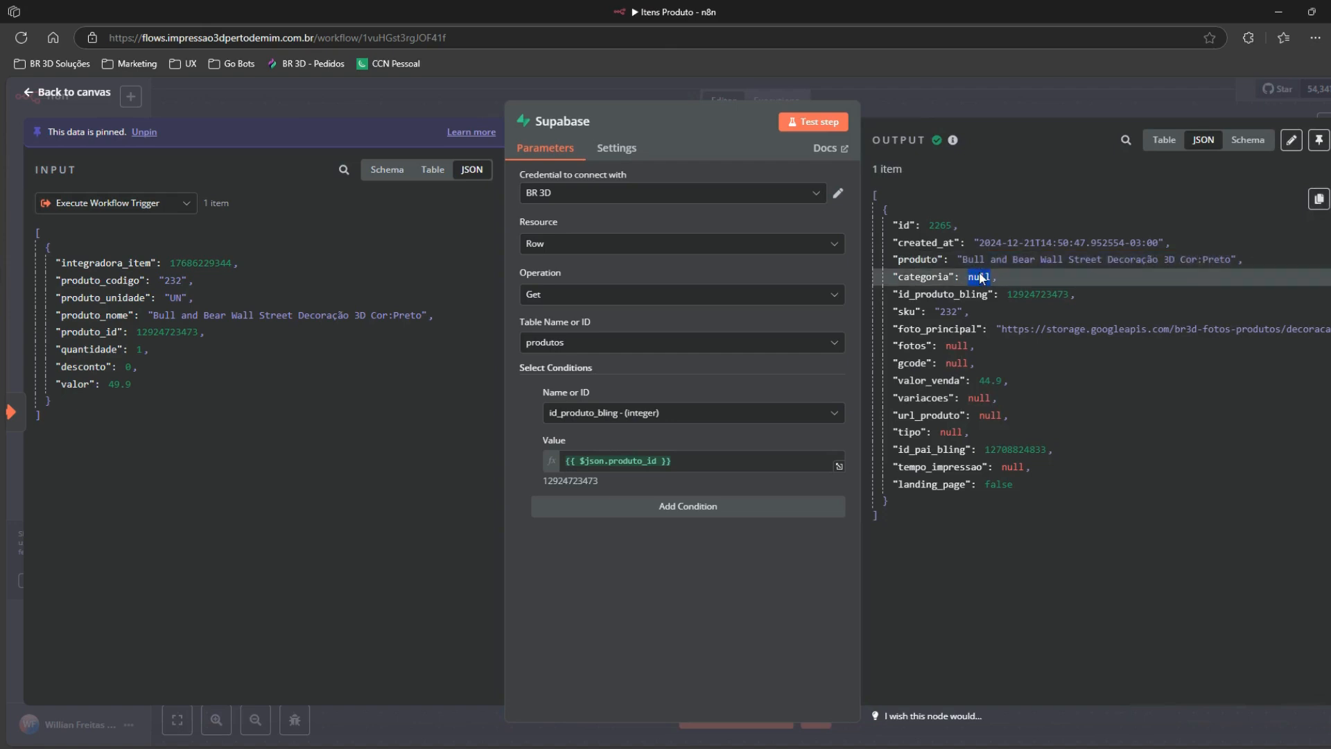
{"action": "double_click", "coordinate": [1025, 294]}
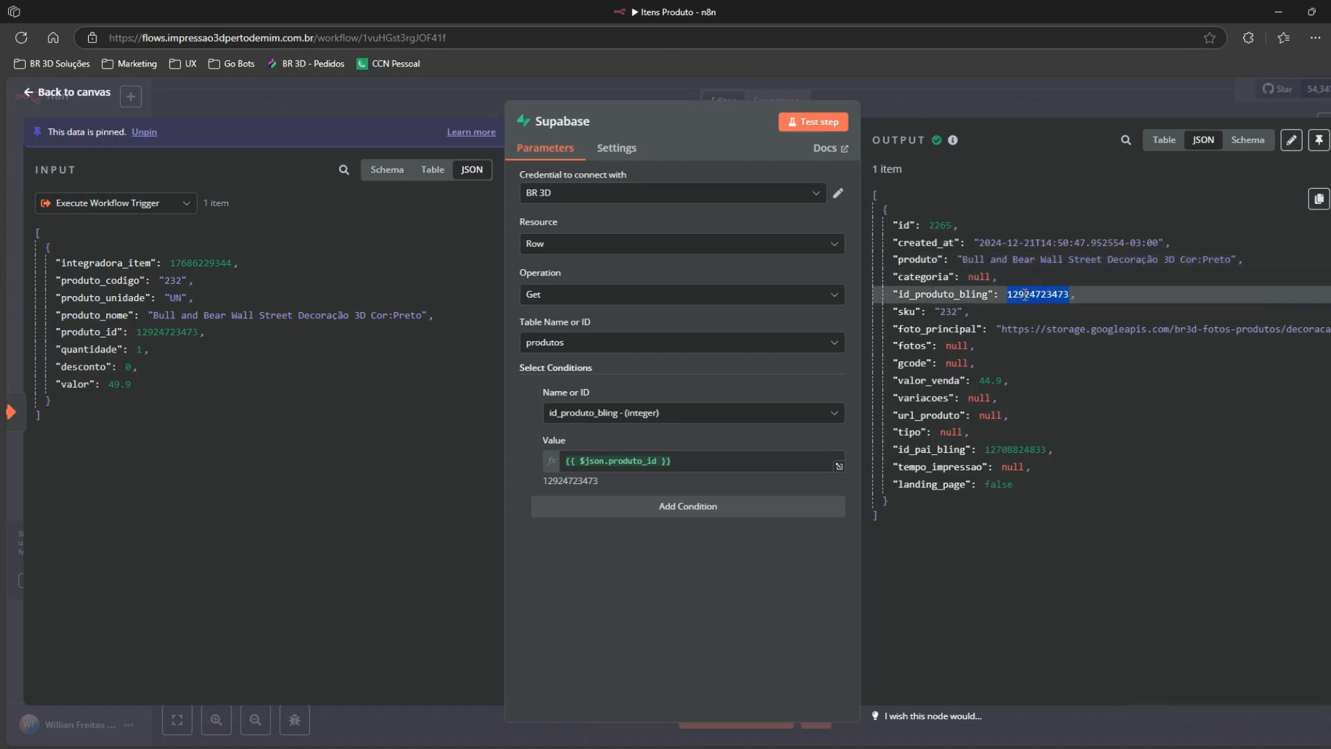
{"action": "double_click", "coordinate": [949, 311]}
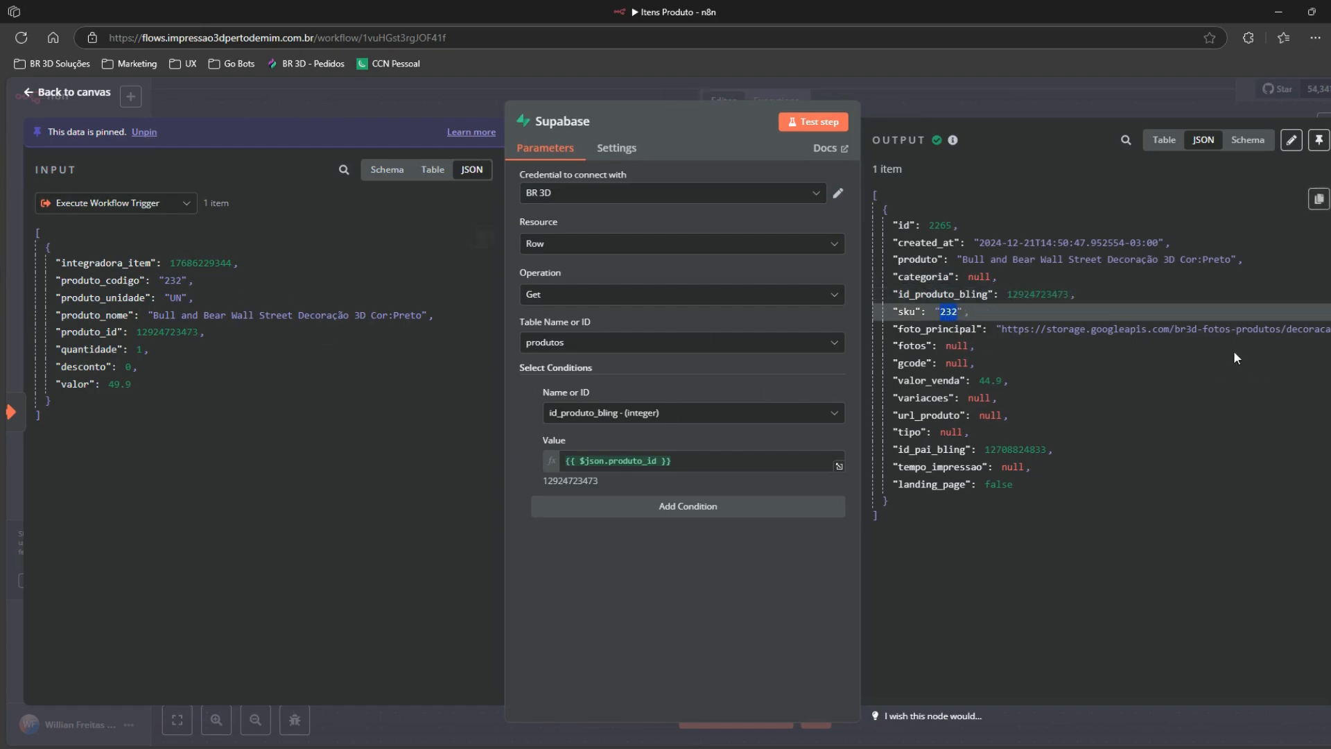
{"action": "double_click", "coordinate": [1059, 329]}
{"action": "triple_click", "coordinate": [1059, 327]}
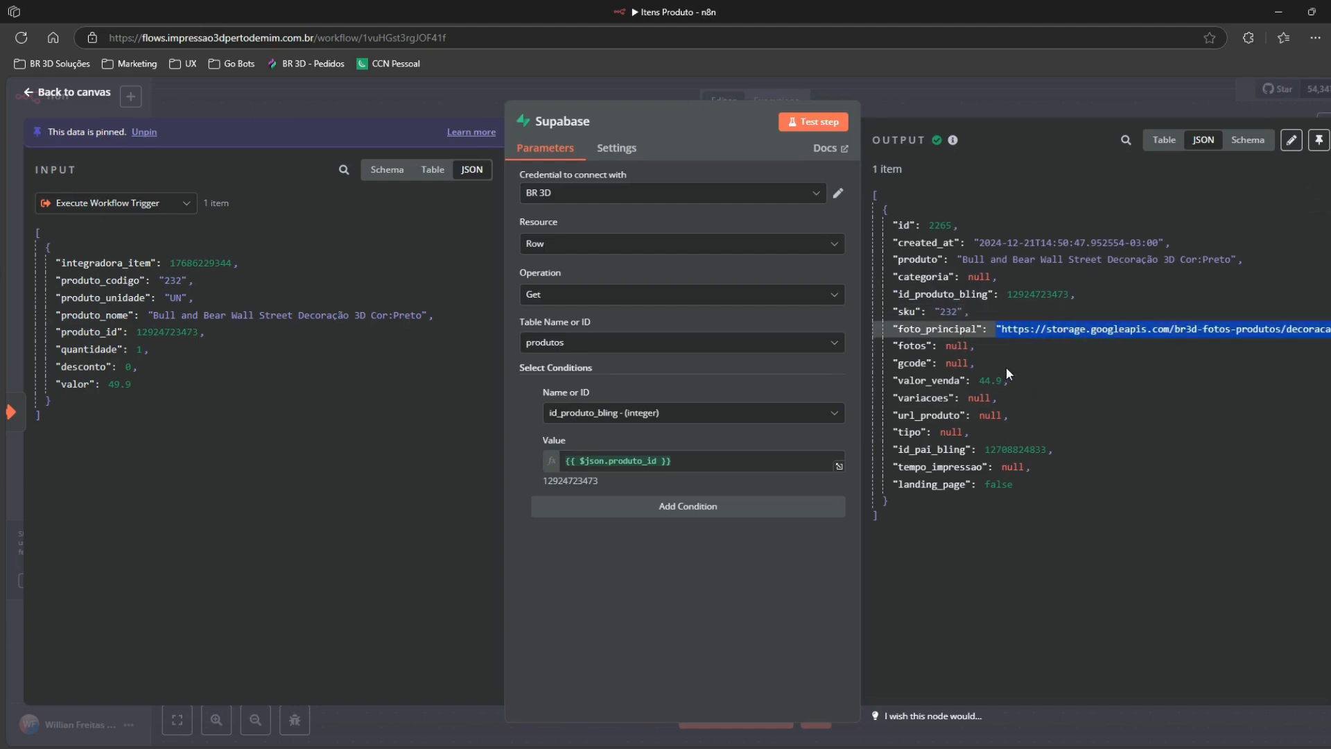
{"action": "left_click", "coordinate": [956, 348]}
{"action": "double_click", "coordinate": [956, 346]}
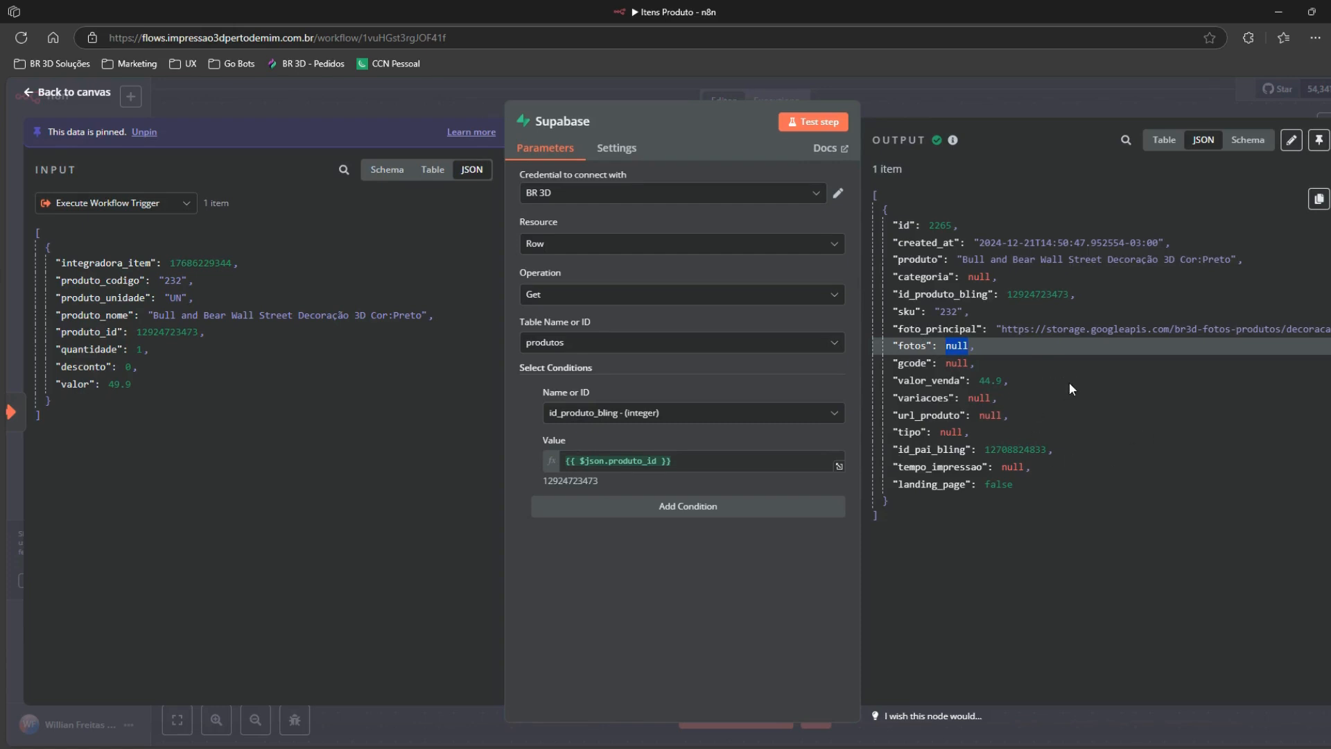
{"action": "left_click", "coordinate": [1071, 114]}
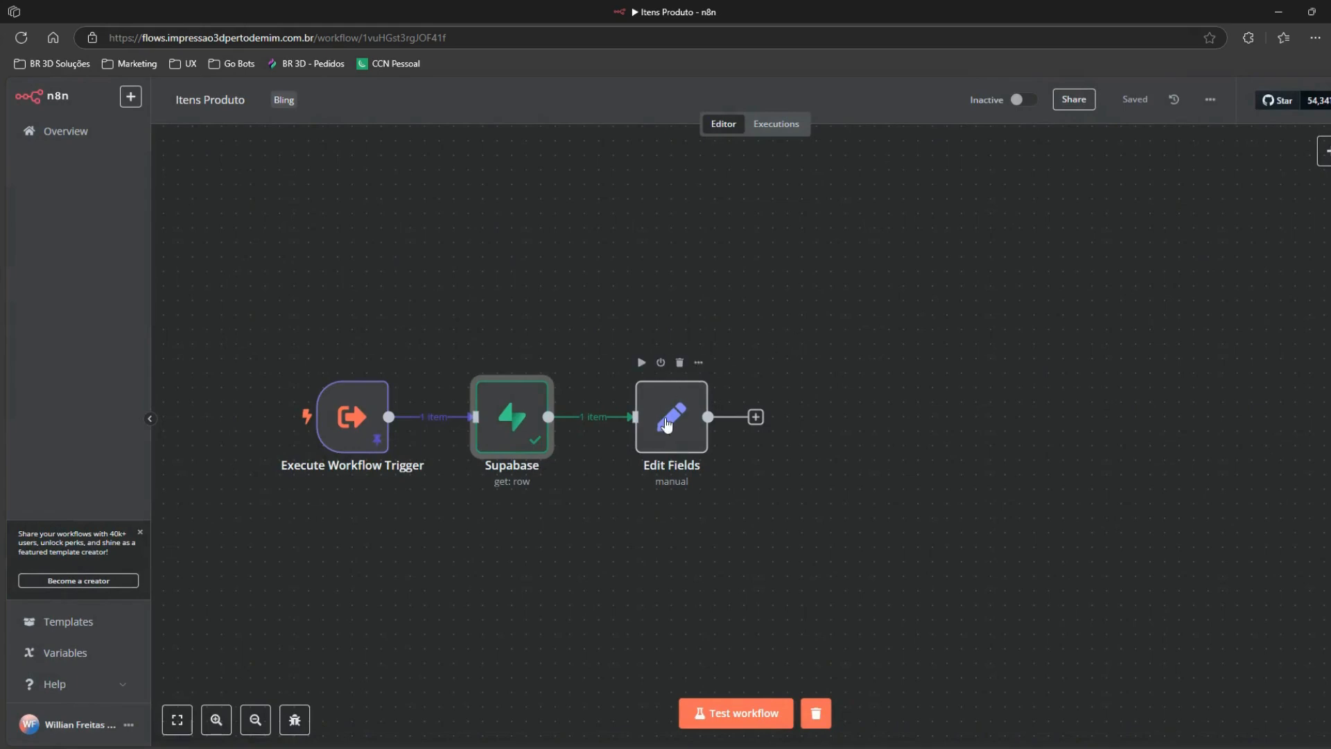
Step: Examine the fields mapped in the Edit Fields node, from id through quantidade and valor, and return to the canvas
{"action": "left_click", "coordinate": [666, 425]}
{"action": "double_click", "coordinate": [667, 425]}
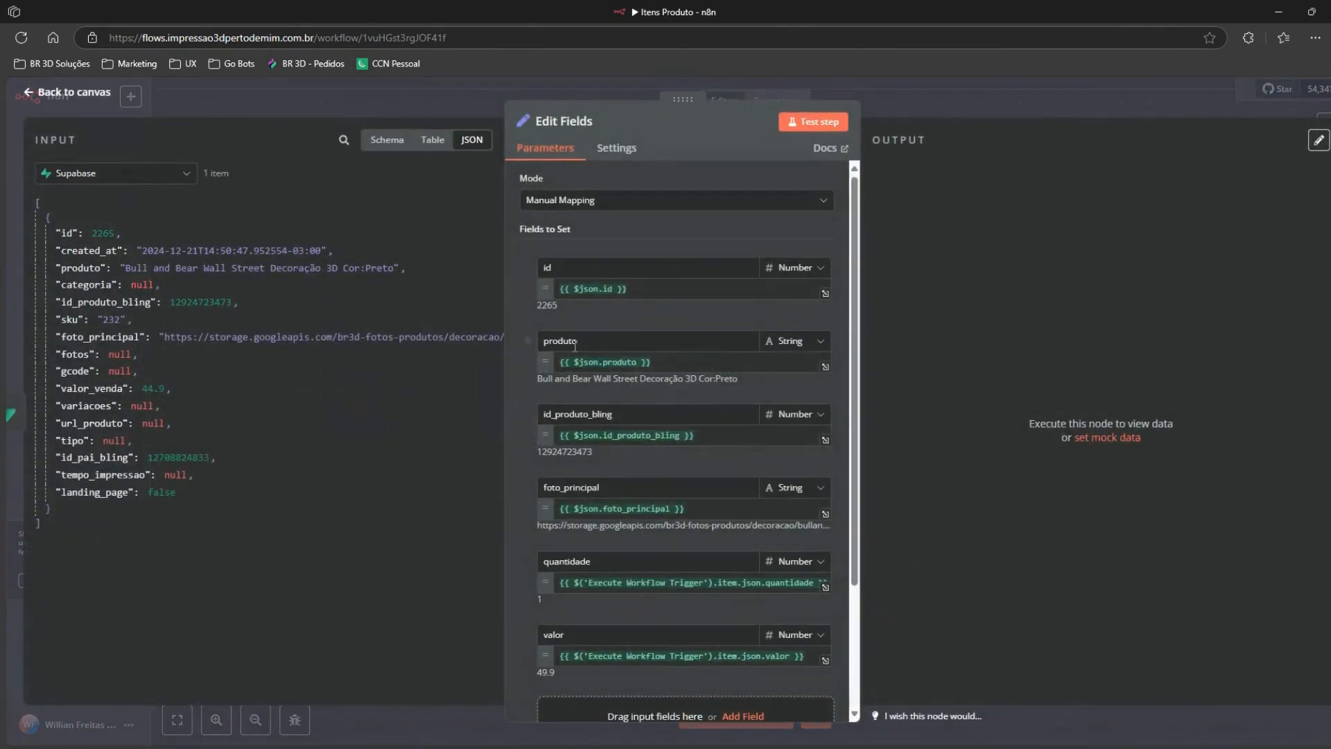
{"action": "scroll", "coordinate": [655, 424], "scroll_direction": "down", "scroll_amount": 3}
{"action": "scroll", "coordinate": [642, 422], "scroll_direction": "up", "scroll_amount": 3}
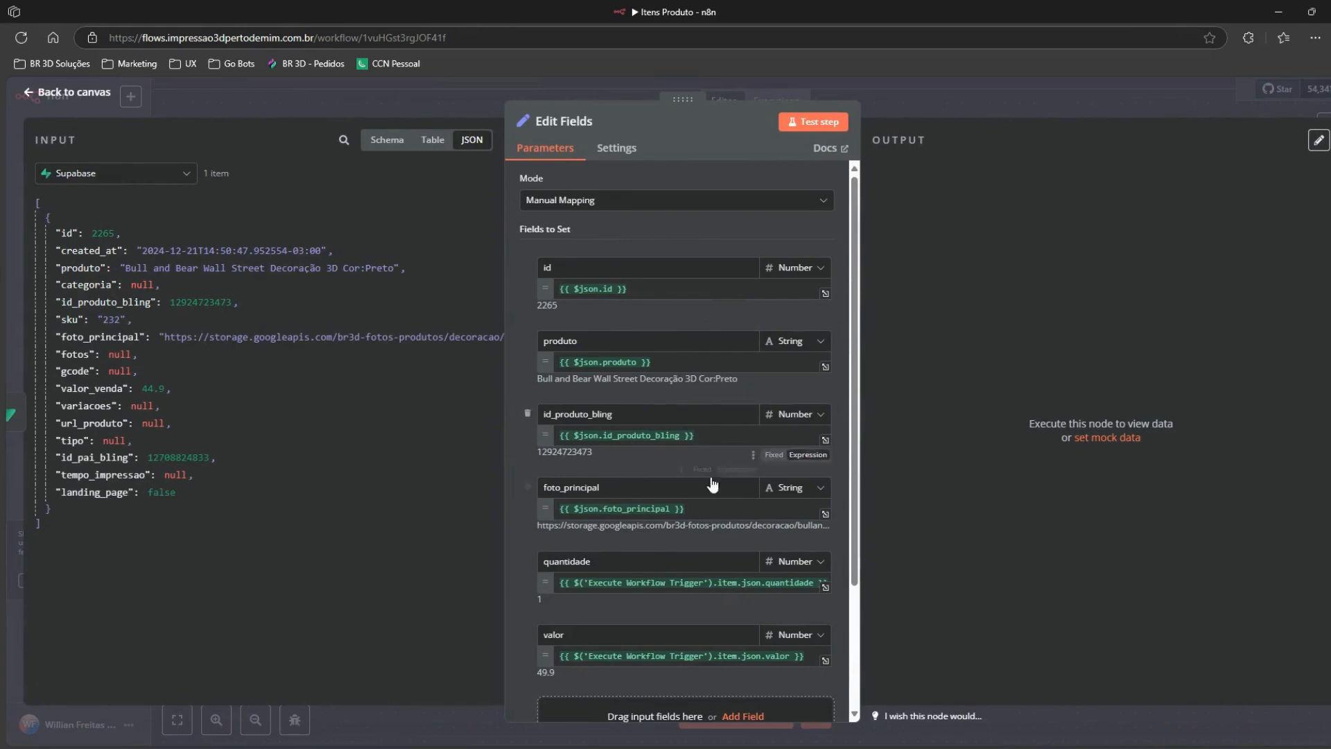
{"action": "scroll", "coordinate": [704, 471], "scroll_direction": "down", "scroll_amount": 1}
{"action": "scroll", "coordinate": [660, 461], "scroll_direction": "down", "scroll_amount": 1}
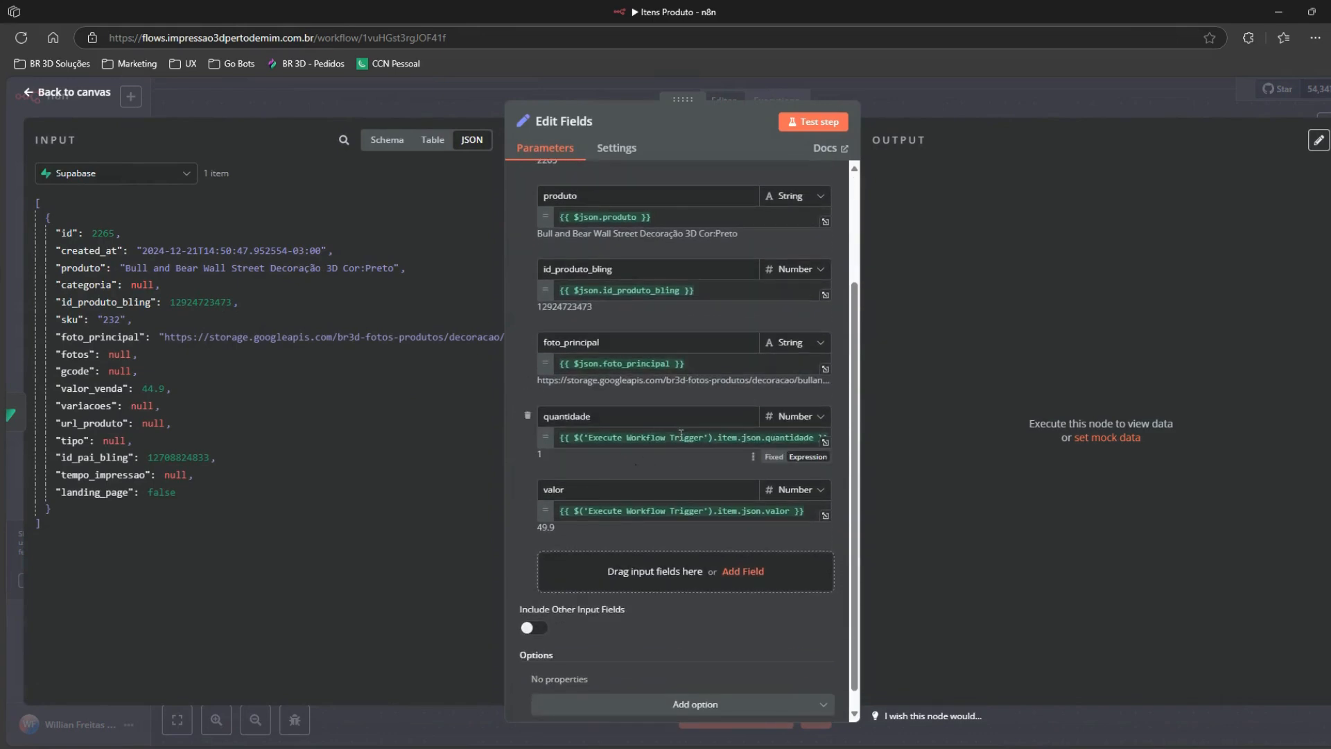
{"action": "scroll", "coordinate": [679, 433], "scroll_direction": "up", "scroll_amount": 2}
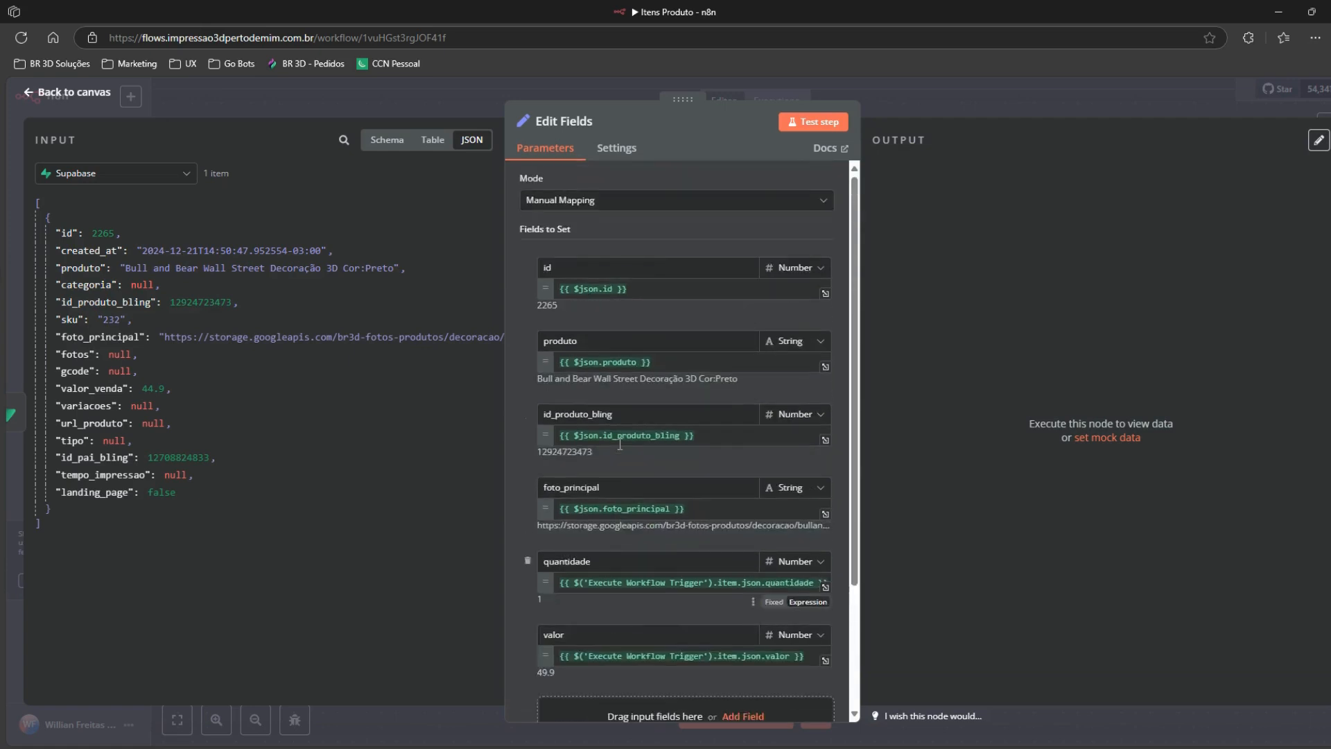
{"action": "left_click", "coordinate": [426, 93]}
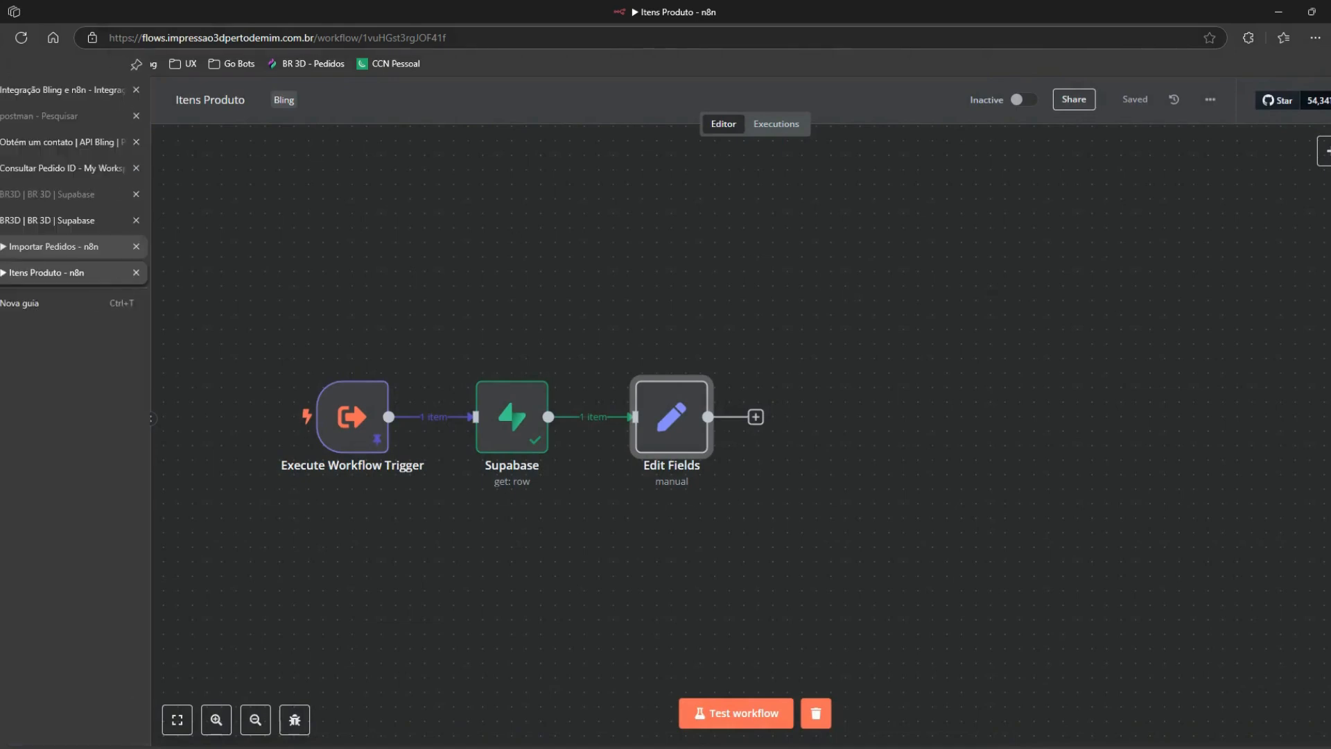
Step: Switch to the Importar Pedidos workflow, examine the itens_produto data entering the Aggregate node and return to the canvas
{"action": "left_click", "coordinate": [70, 248]}
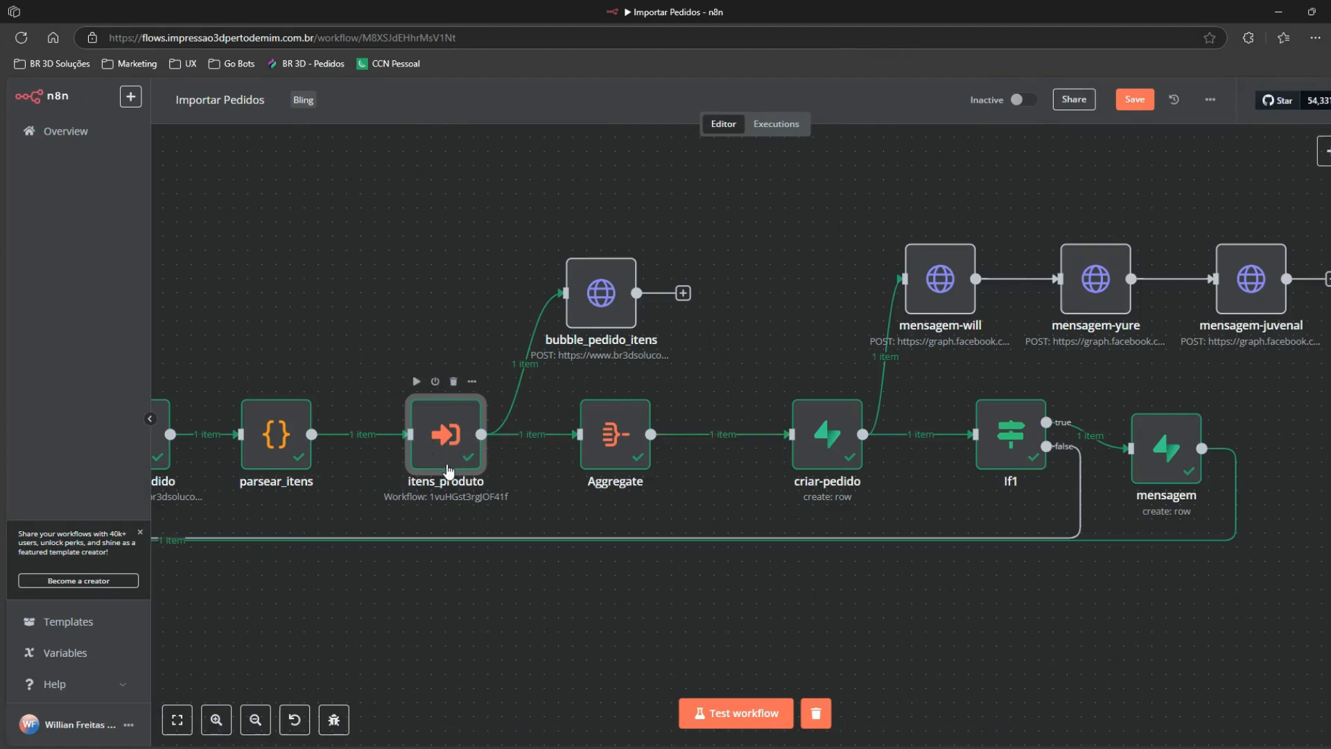
{"action": "mouse_move", "coordinate": [533, 344]}
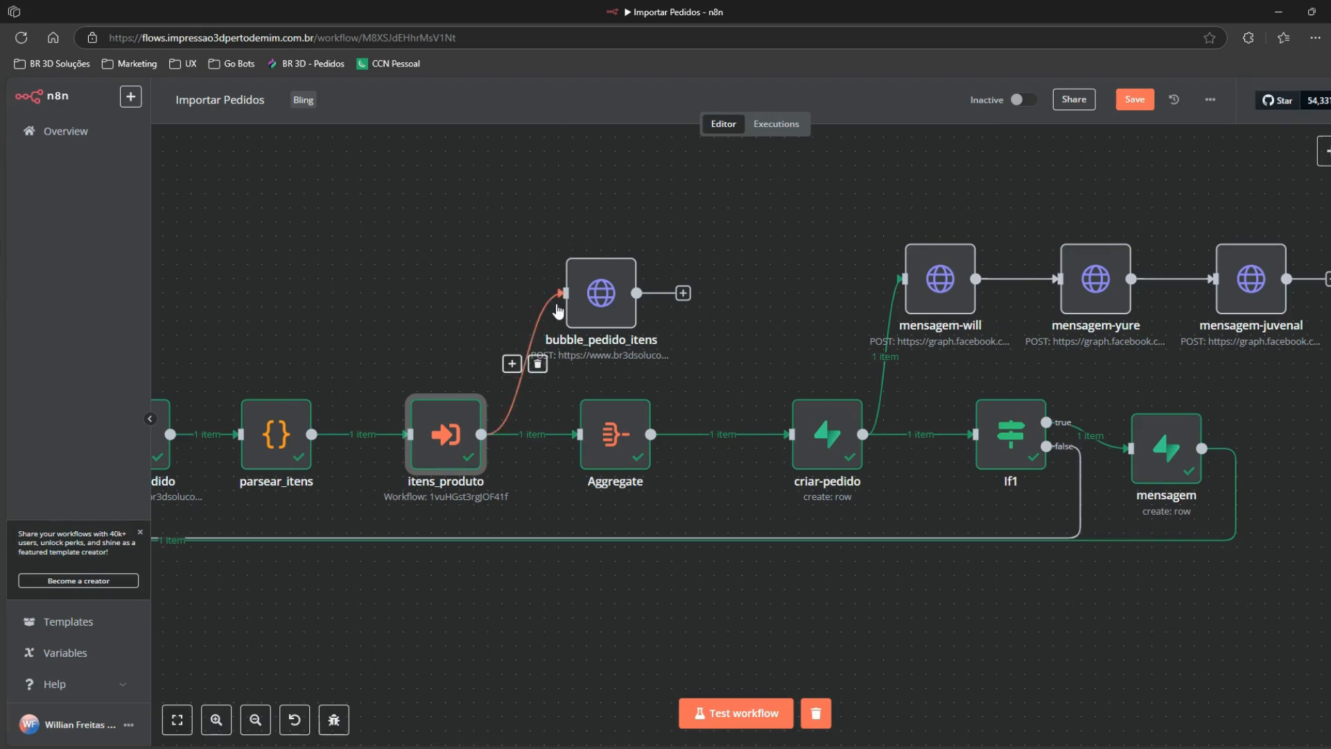
{"action": "mouse_move", "coordinate": [567, 435]}
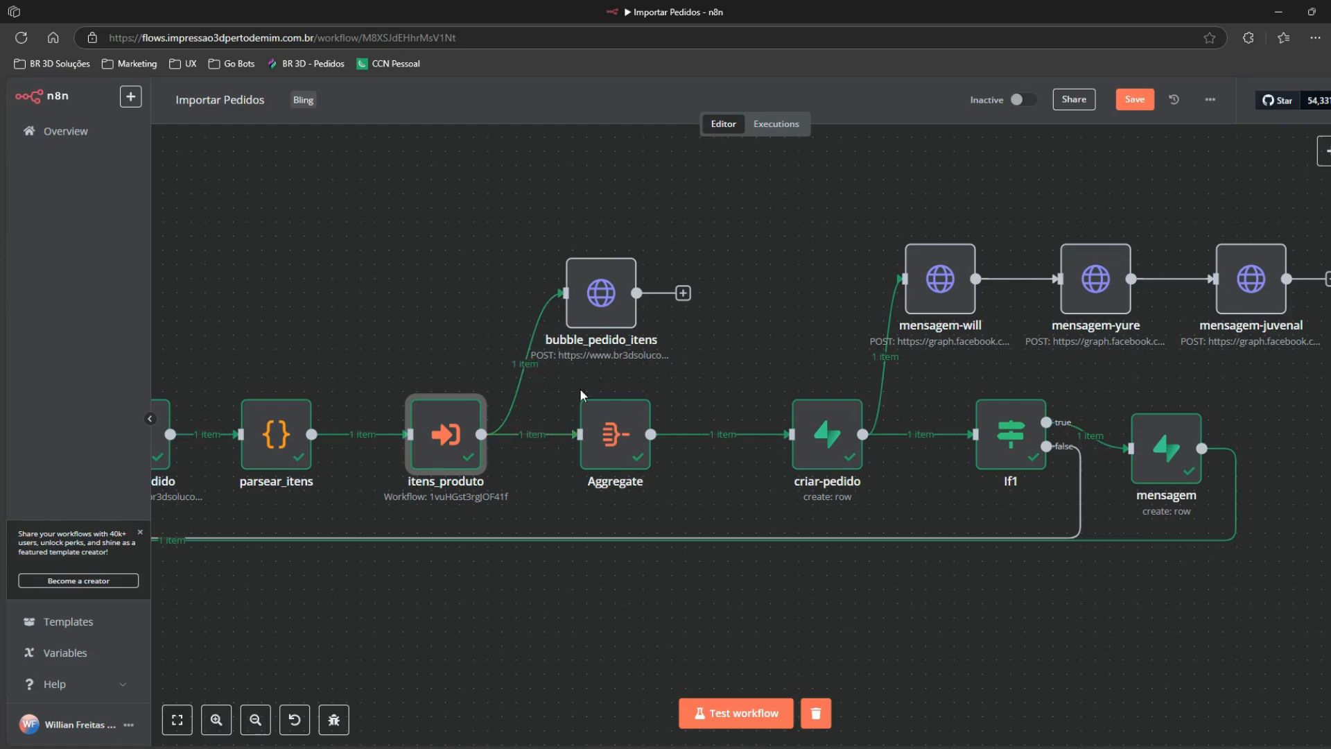
{"action": "mouse_move", "coordinate": [527, 416]}
{"action": "double_click", "coordinate": [612, 443]}
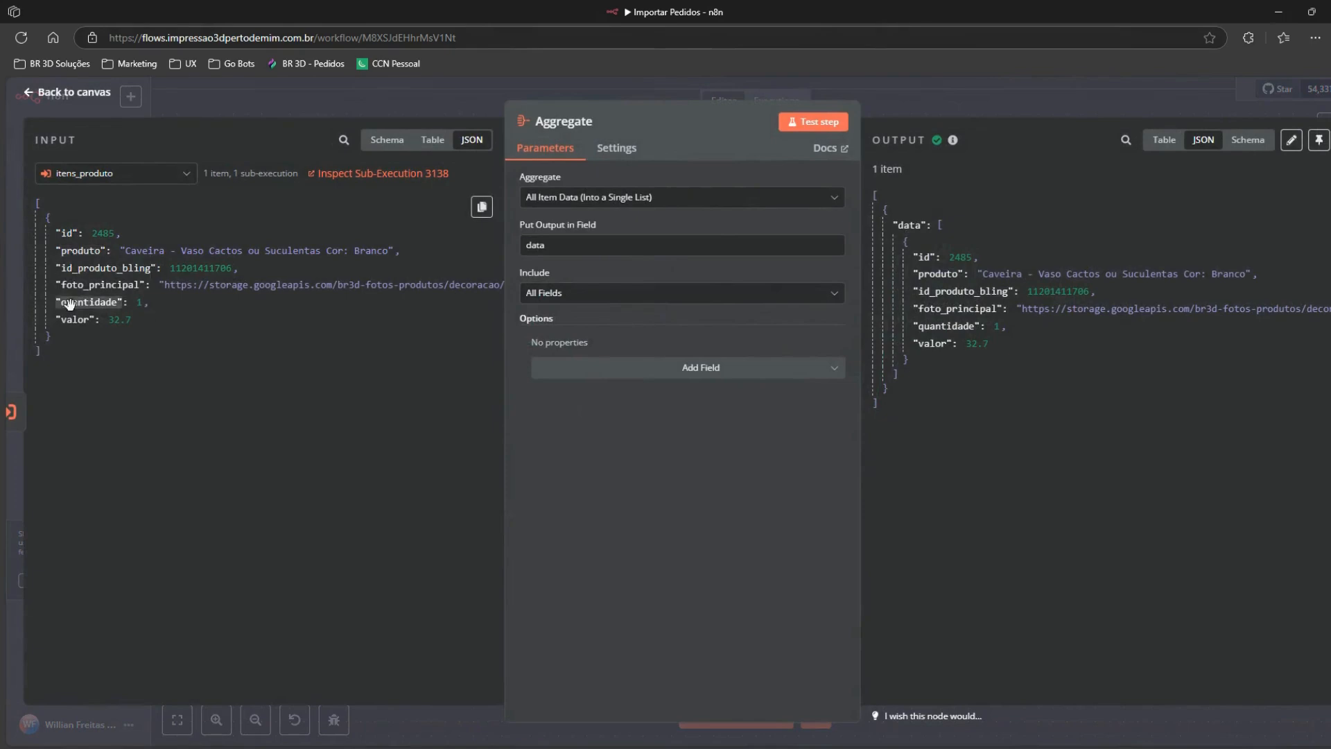
{"action": "left_click_drag", "start_coordinate": [74, 345], "coordinate": [43, 220]}
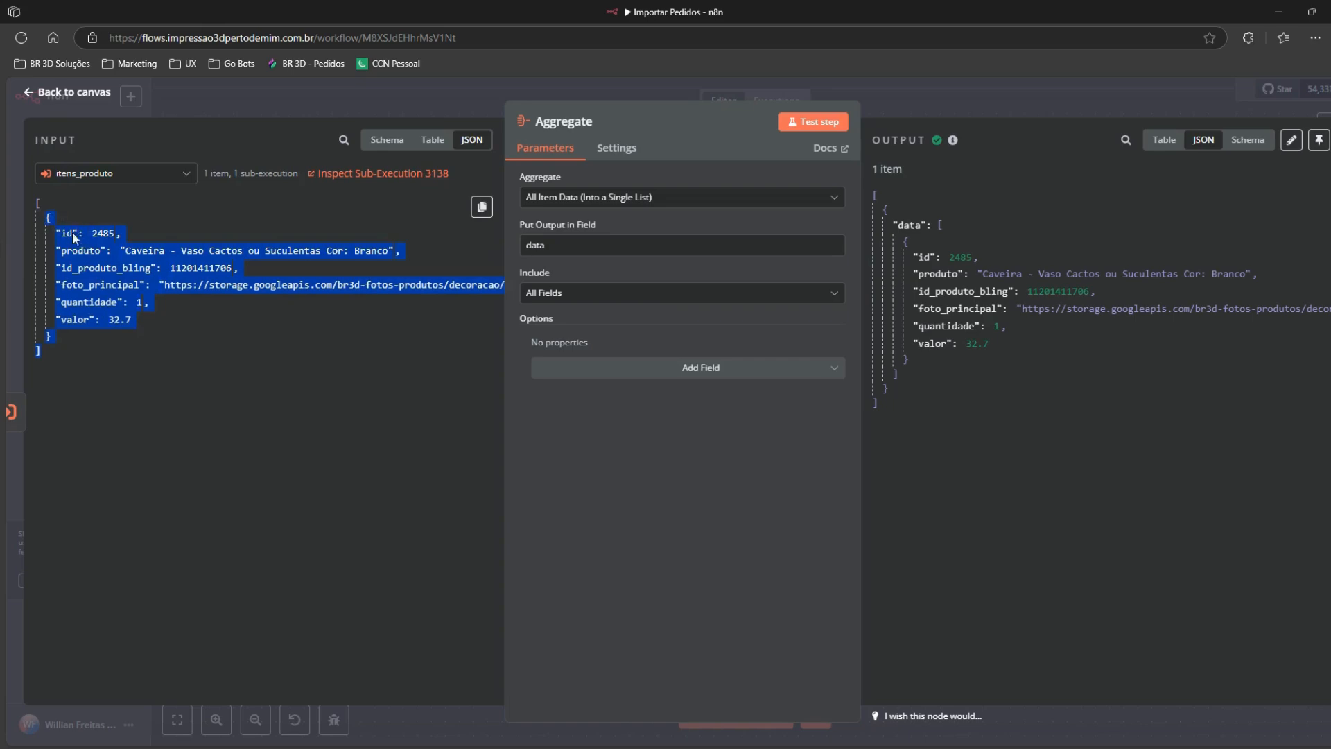
{"action": "left_click", "coordinate": [337, 87]}
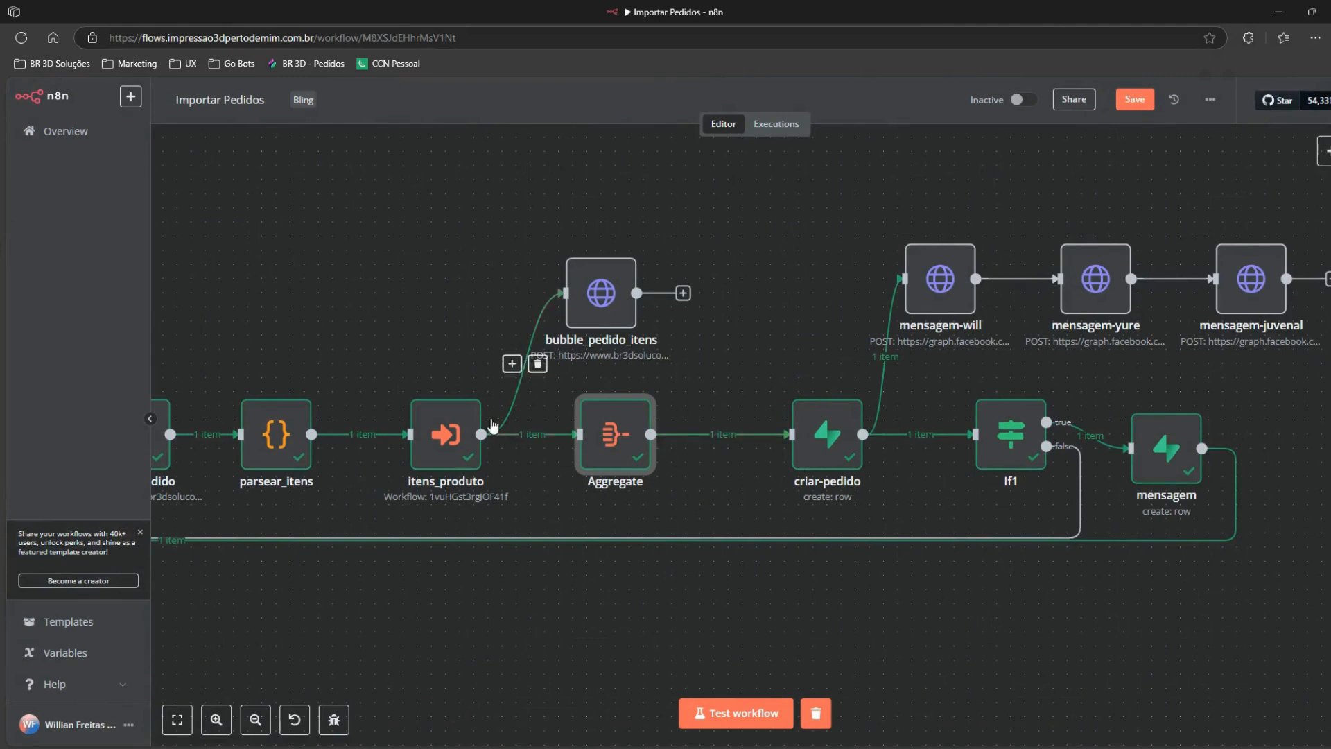
Step: Open the criar-pedido Supabase node and examine the pedidos table fields it sends, from cliente through itens, telefone, pedido_bubble and marketplace
{"action": "mouse_move", "coordinate": [710, 441]}
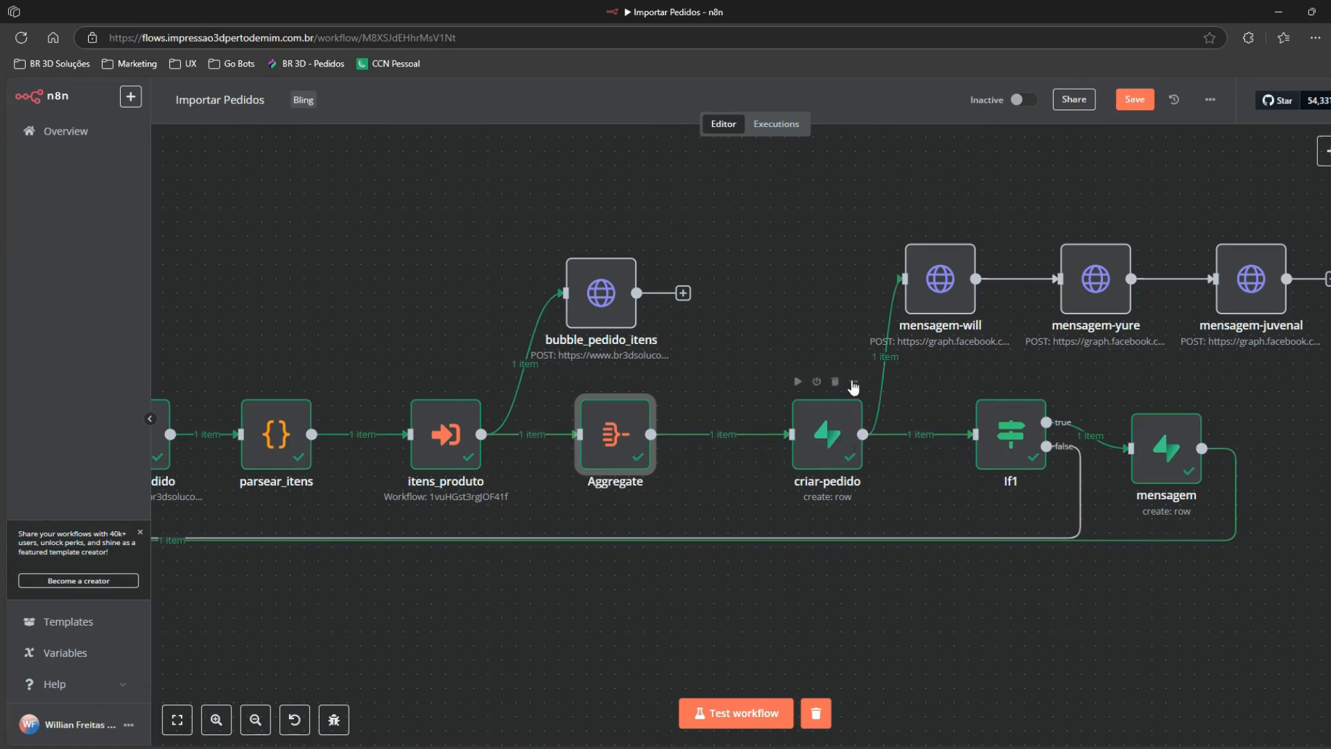
{"action": "left_click", "coordinate": [829, 449]}
{"action": "double_click", "coordinate": [828, 449]}
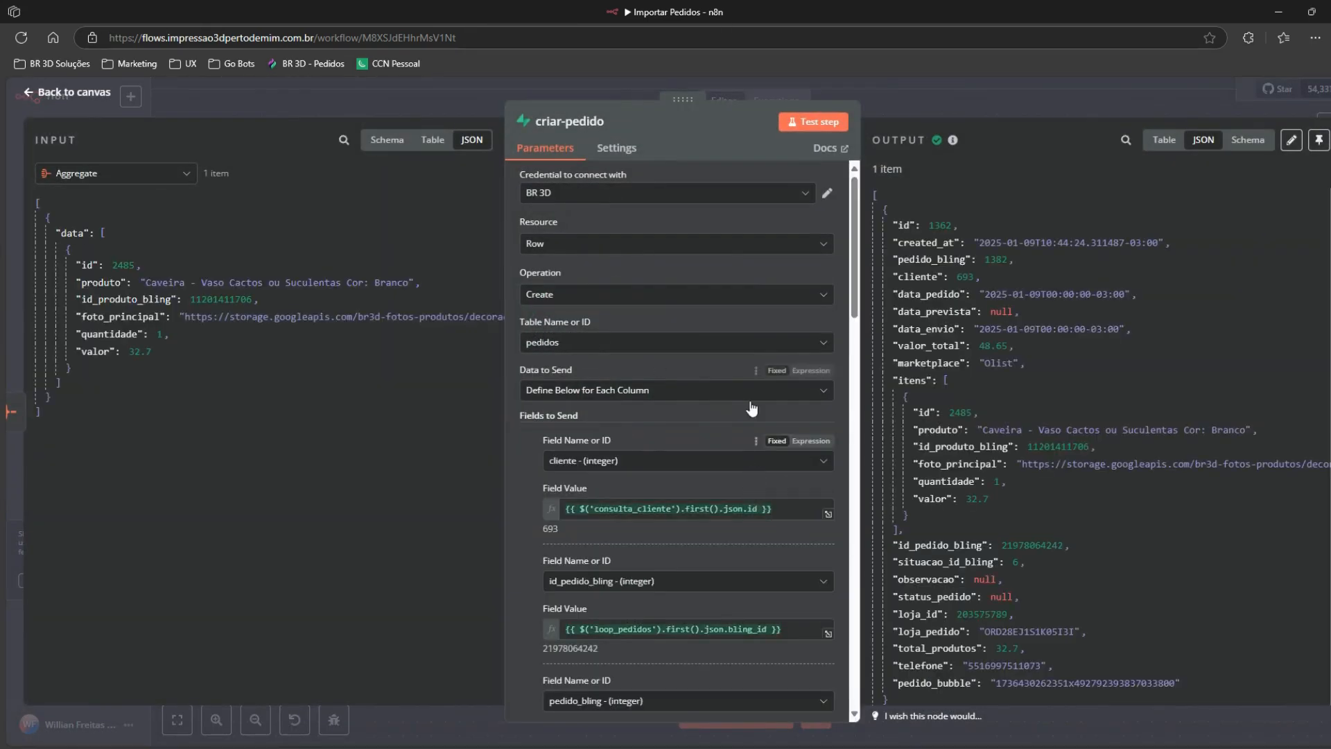
{"action": "scroll", "coordinate": [647, 418], "scroll_direction": "down", "scroll_amount": 3}
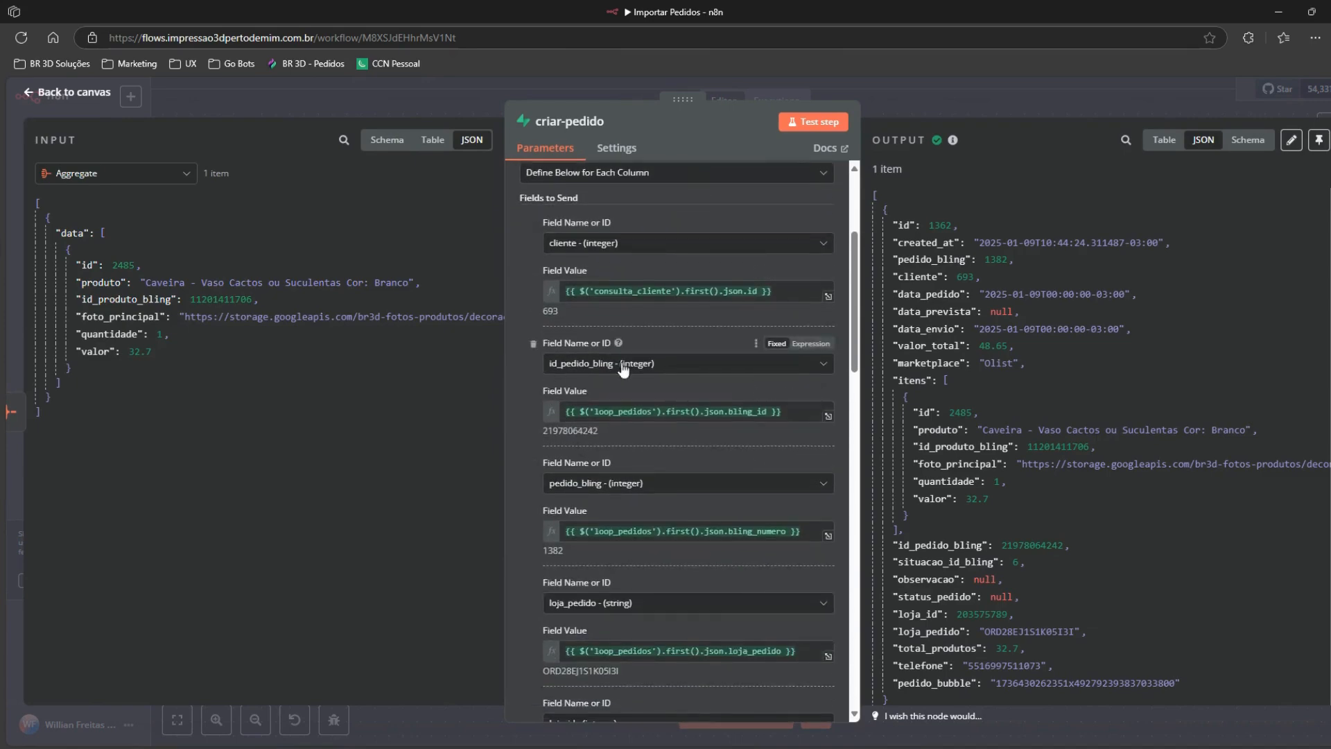
{"action": "scroll", "coordinate": [683, 353], "scroll_direction": "down", "scroll_amount": 3}
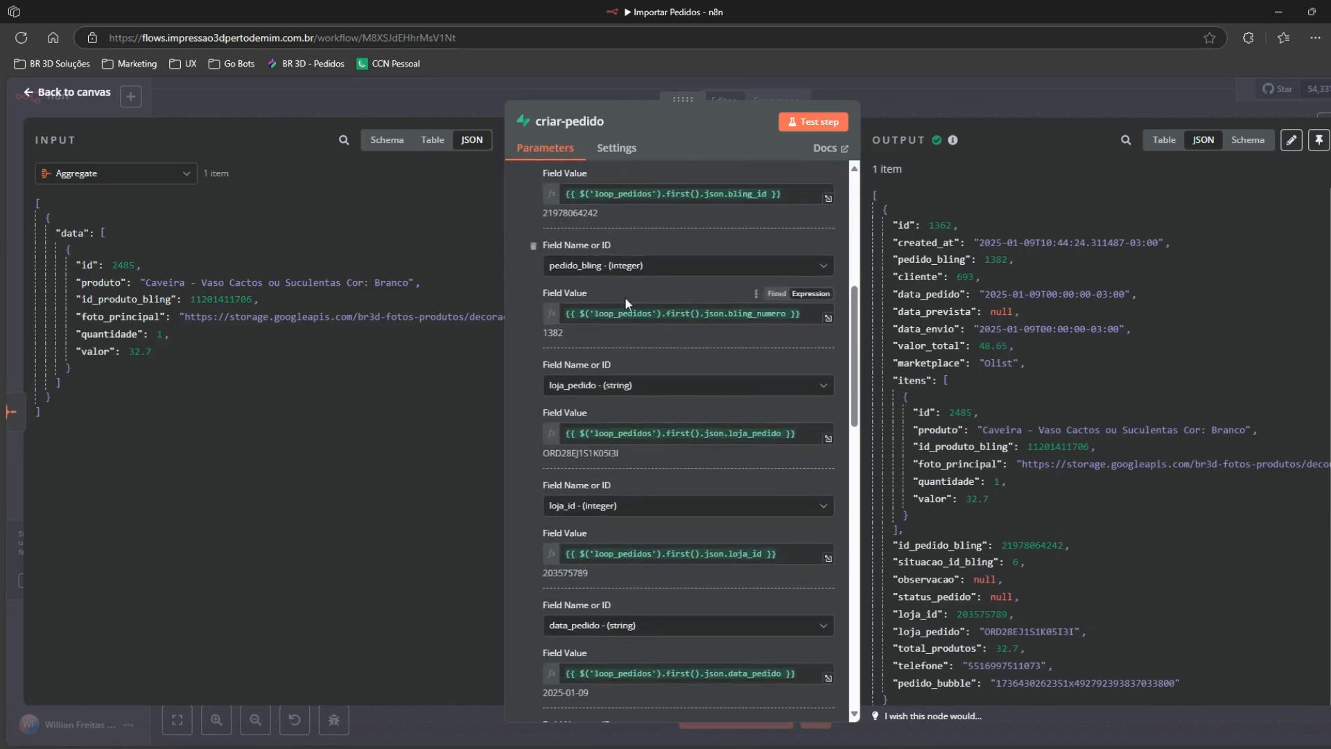
{"action": "scroll", "coordinate": [650, 285], "scroll_direction": "down", "scroll_amount": 1}
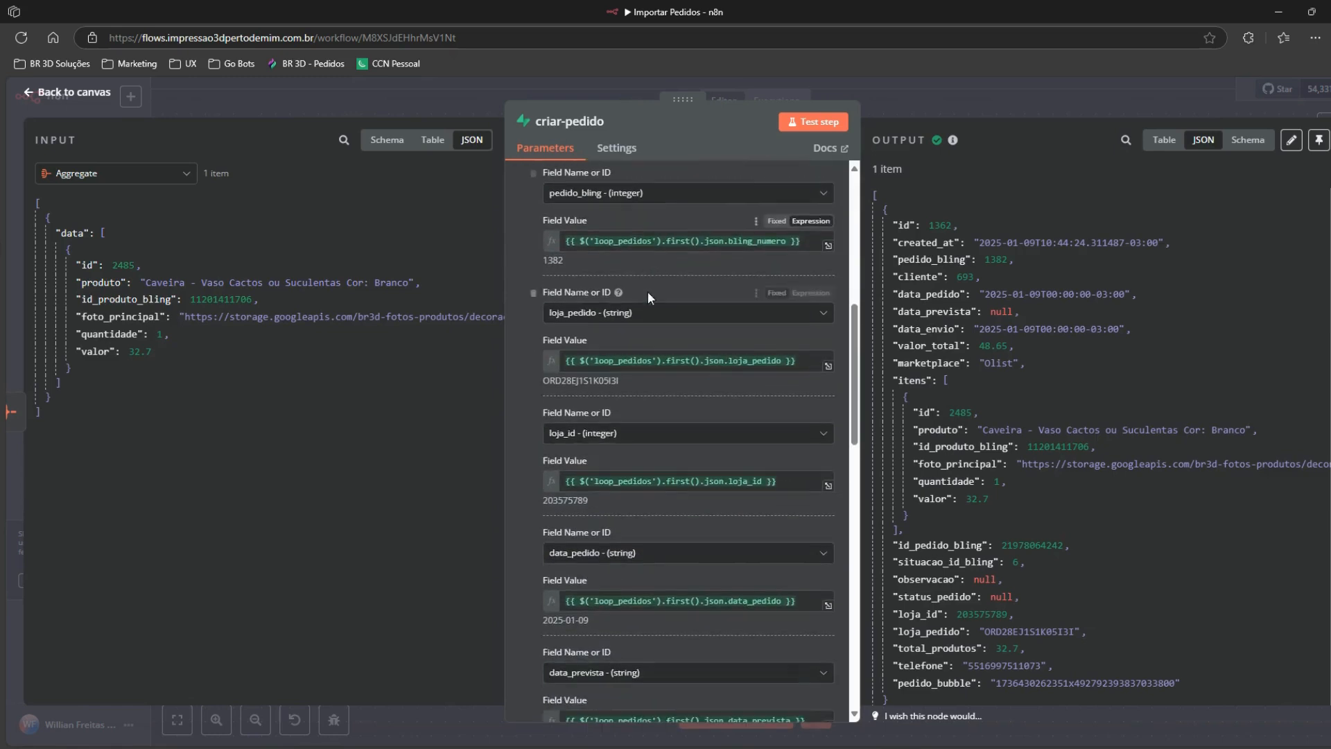
{"action": "scroll", "coordinate": [627, 328], "scroll_direction": "down", "scroll_amount": 1}
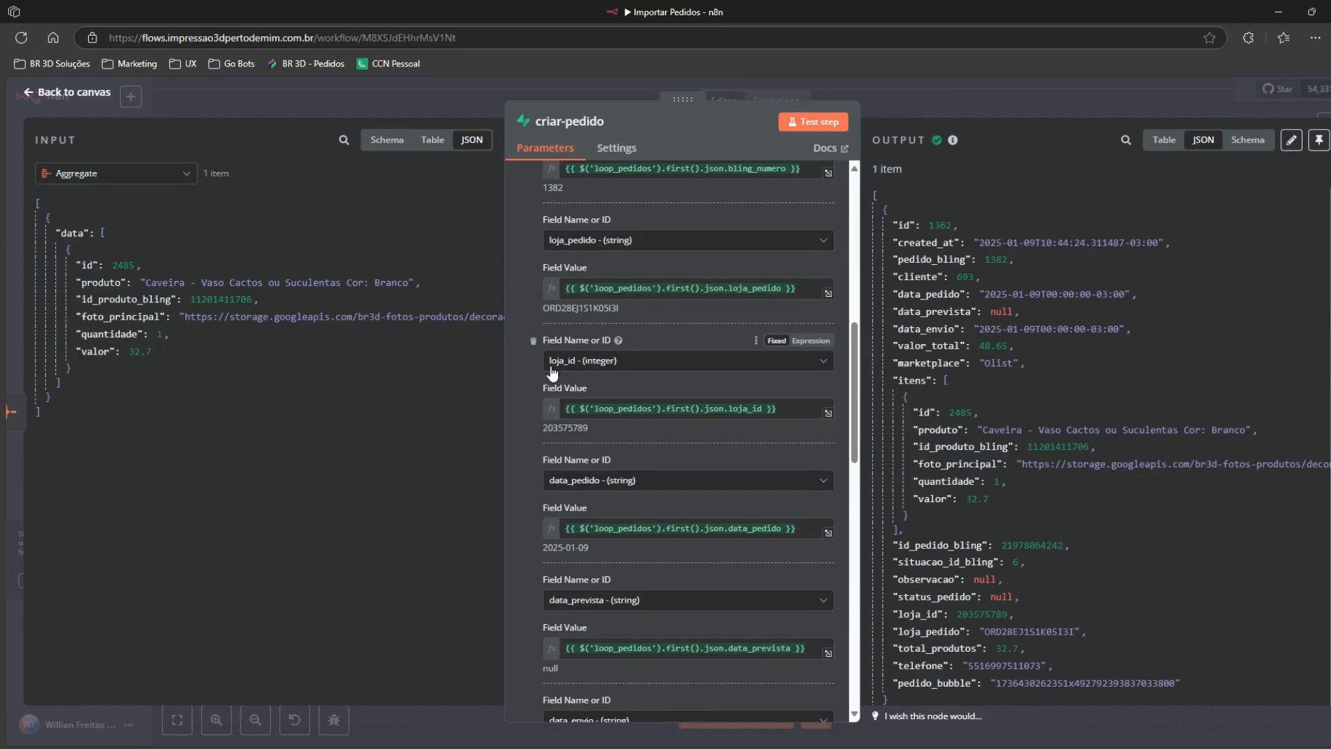
{"action": "scroll", "coordinate": [627, 388], "scroll_direction": "down", "scroll_amount": 1}
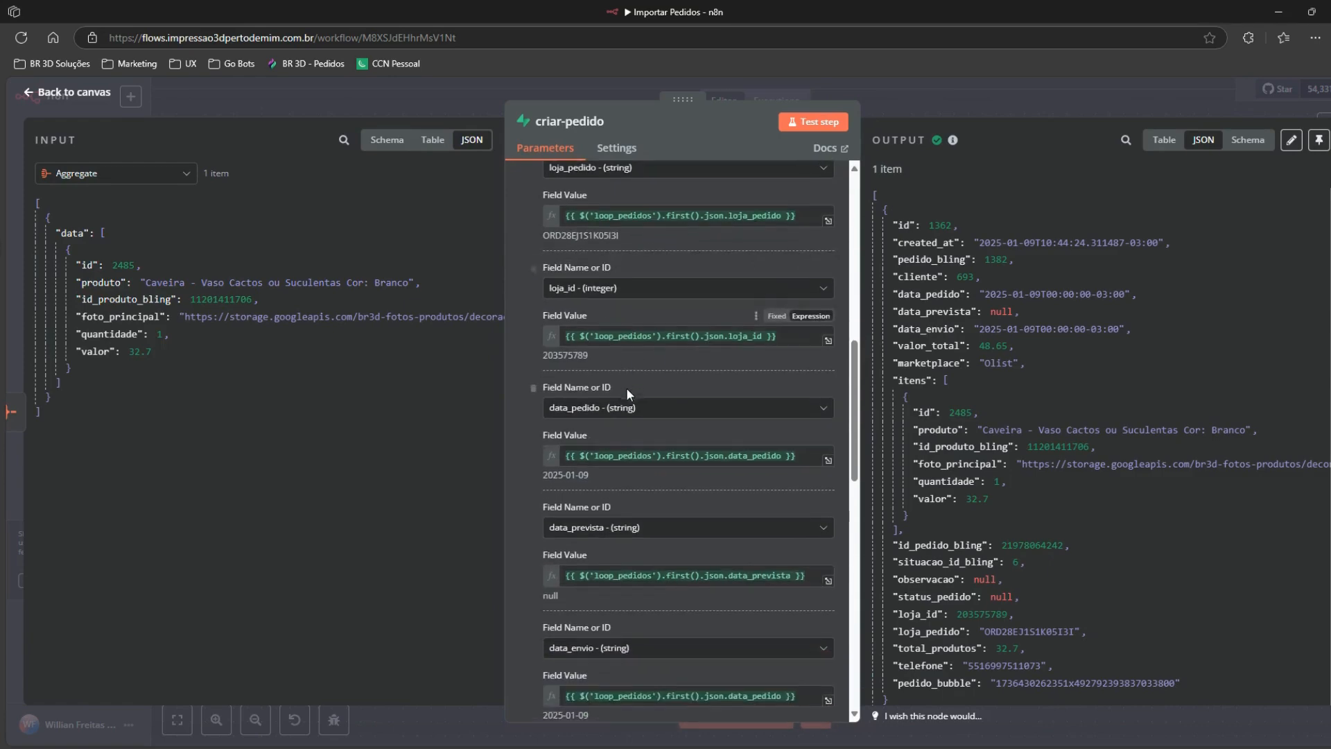
{"action": "scroll", "coordinate": [625, 427], "scroll_direction": "down", "scroll_amount": 3}
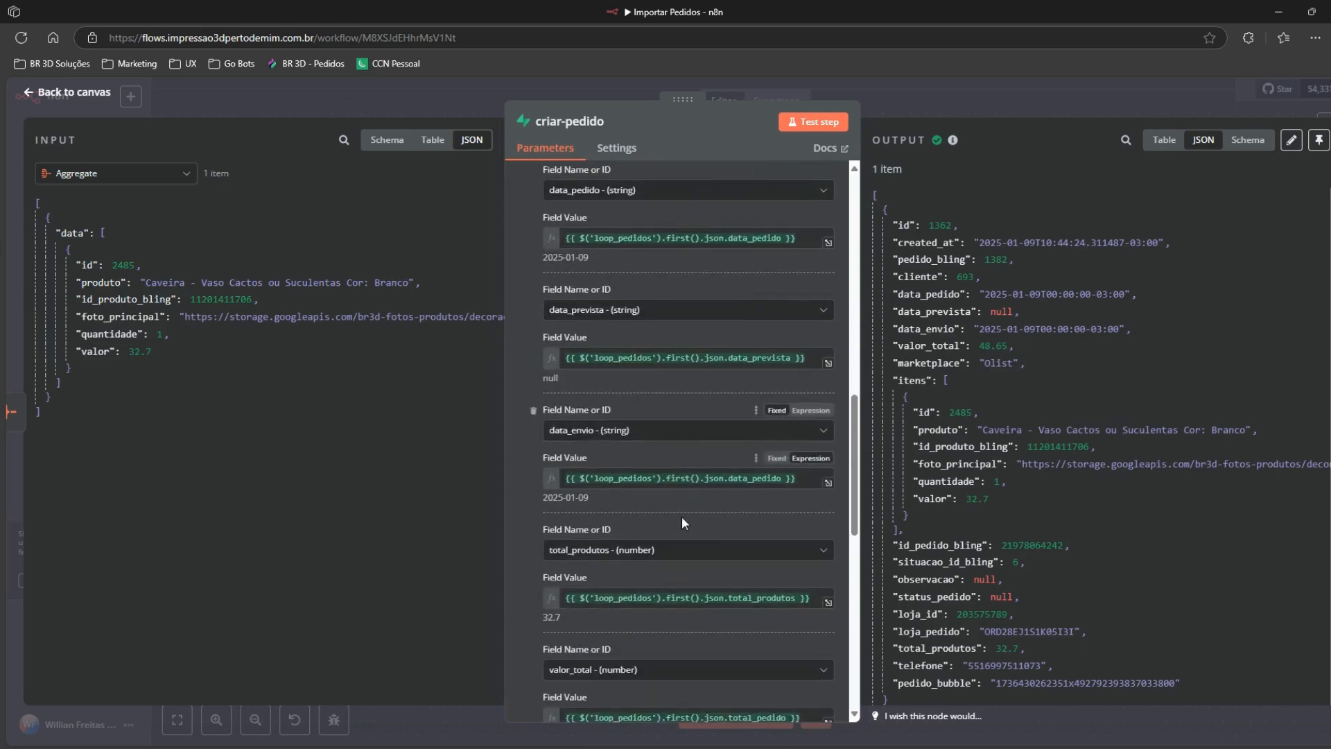
{"action": "scroll", "coordinate": [676, 520], "scroll_direction": "down", "scroll_amount": 7}
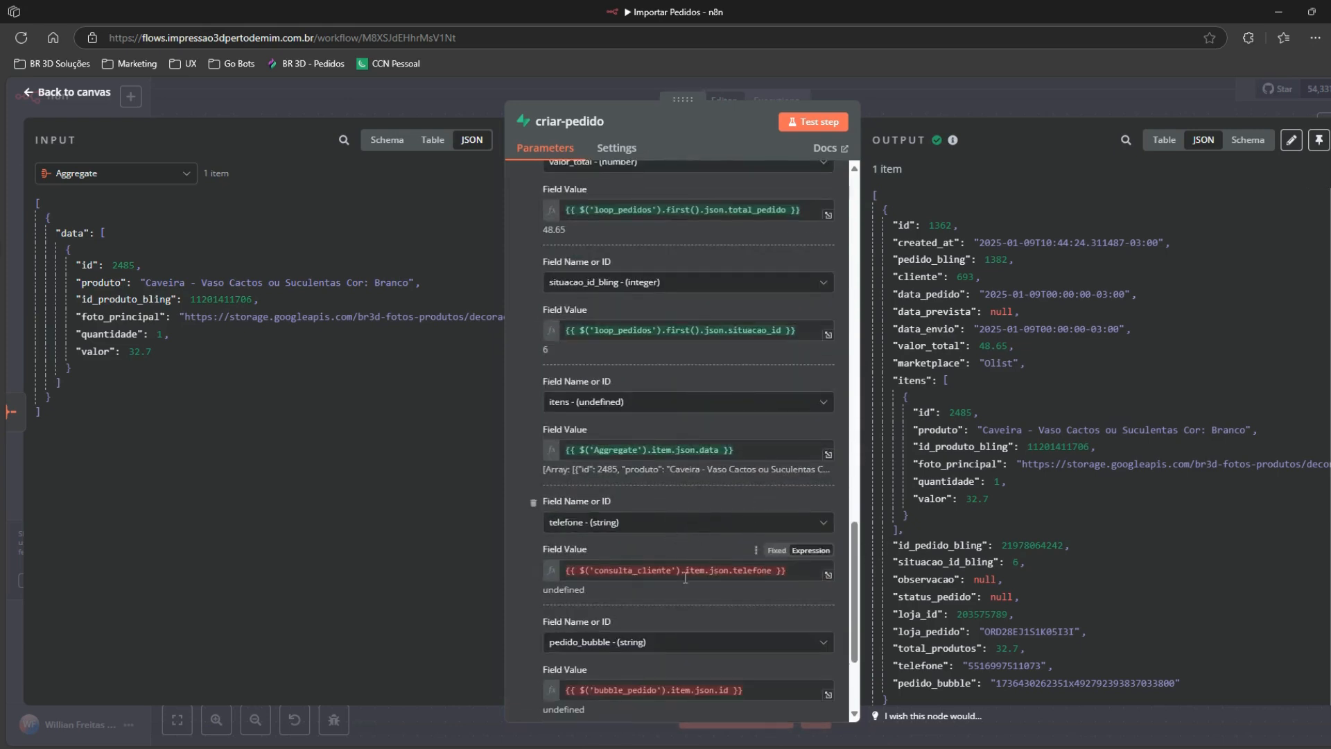
{"action": "scroll", "coordinate": [640, 593], "scroll_direction": "down", "scroll_amount": 2}
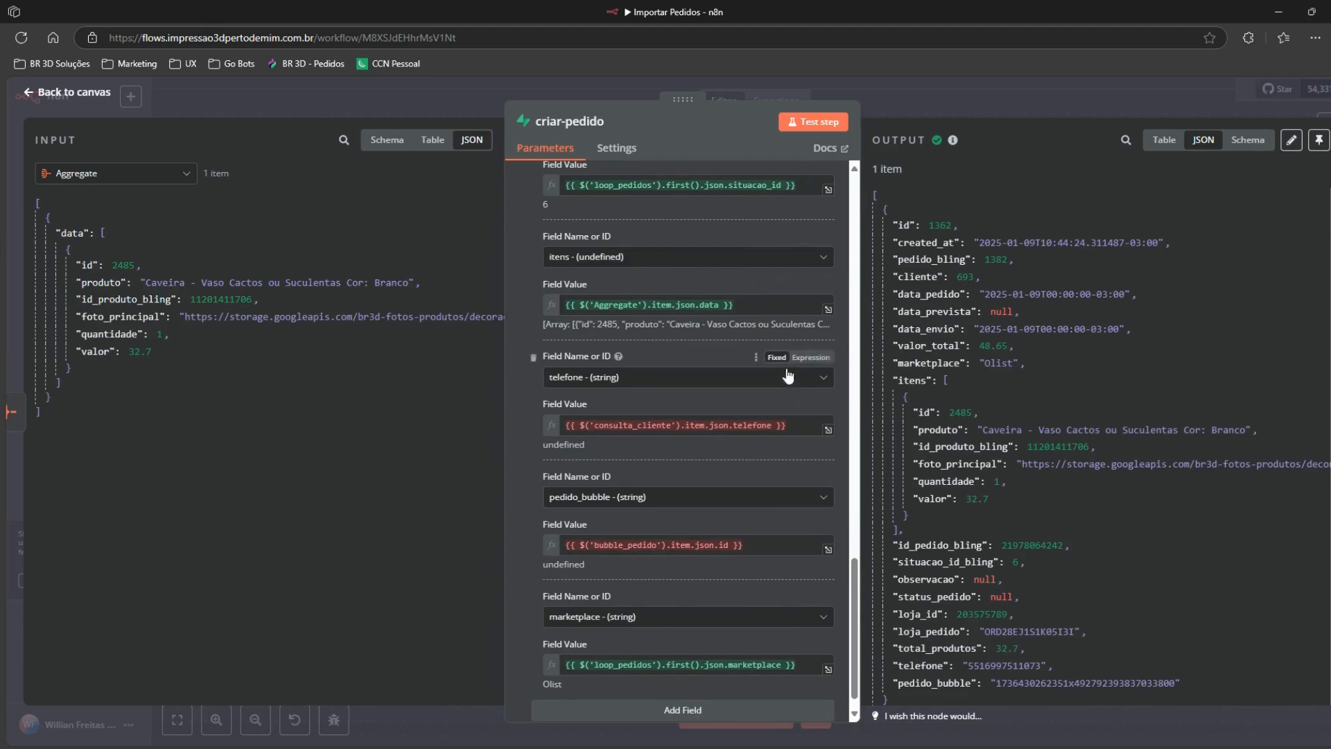
Step: In the telefone field's expression, replace item with first() so it reads from consulta_cliente's first item
{"action": "double_click", "coordinate": [695, 424]}
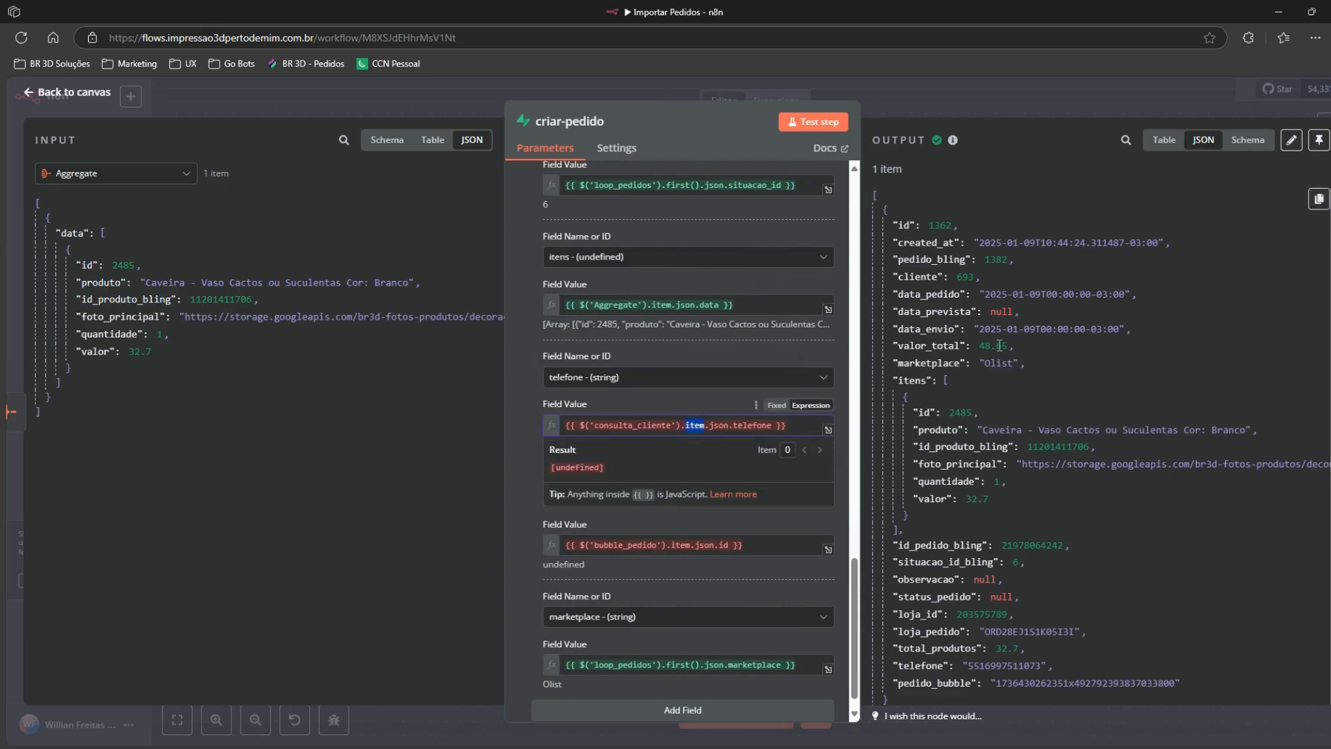
{"action": "type", "text": "first"}
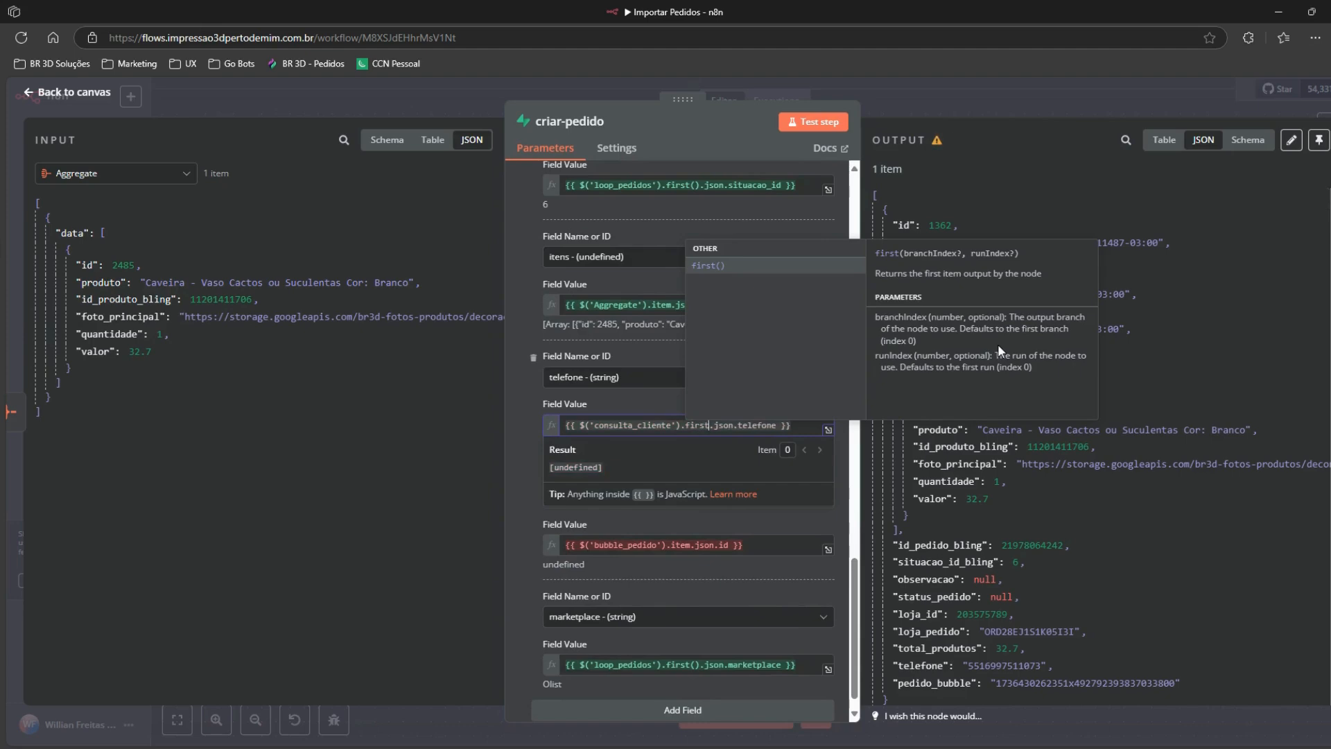
{"action": "key", "text": "Return"}
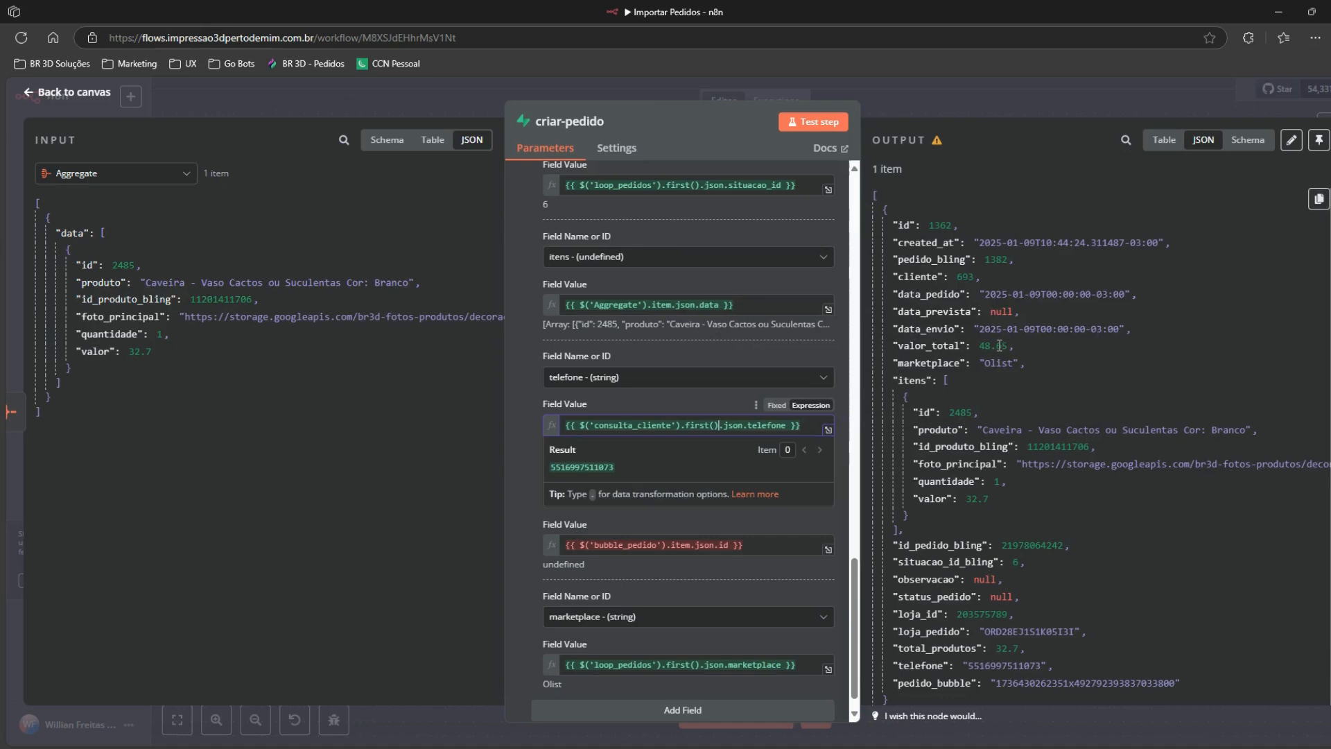
Step: Change the pedido_bubble field's expression to {{ $('bubble_pedido').first().json.id }}, review the neighbouring mappings and return to the canvas
{"action": "left_click", "coordinate": [678, 545]}
{"action": "double_click", "coordinate": [679, 545]}
{"action": "type", "text": "firs"}
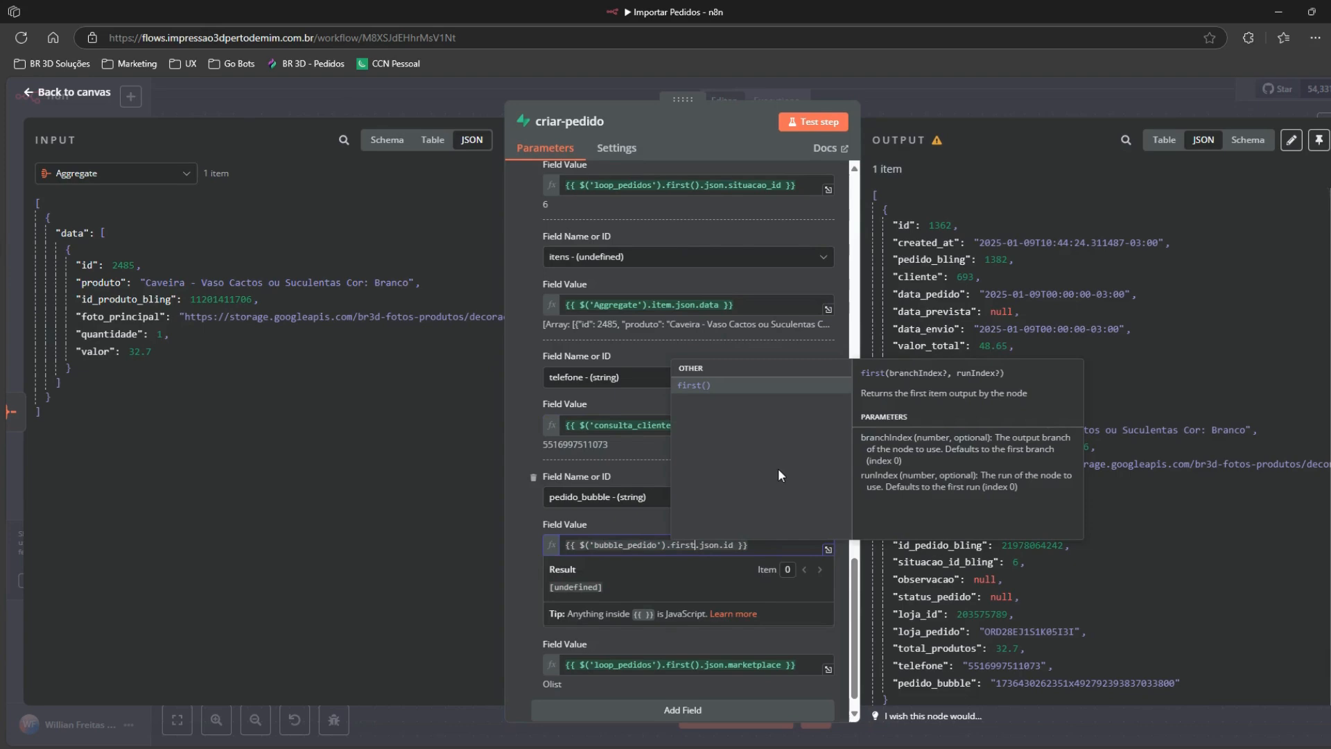
{"action": "key", "text": "Return"}
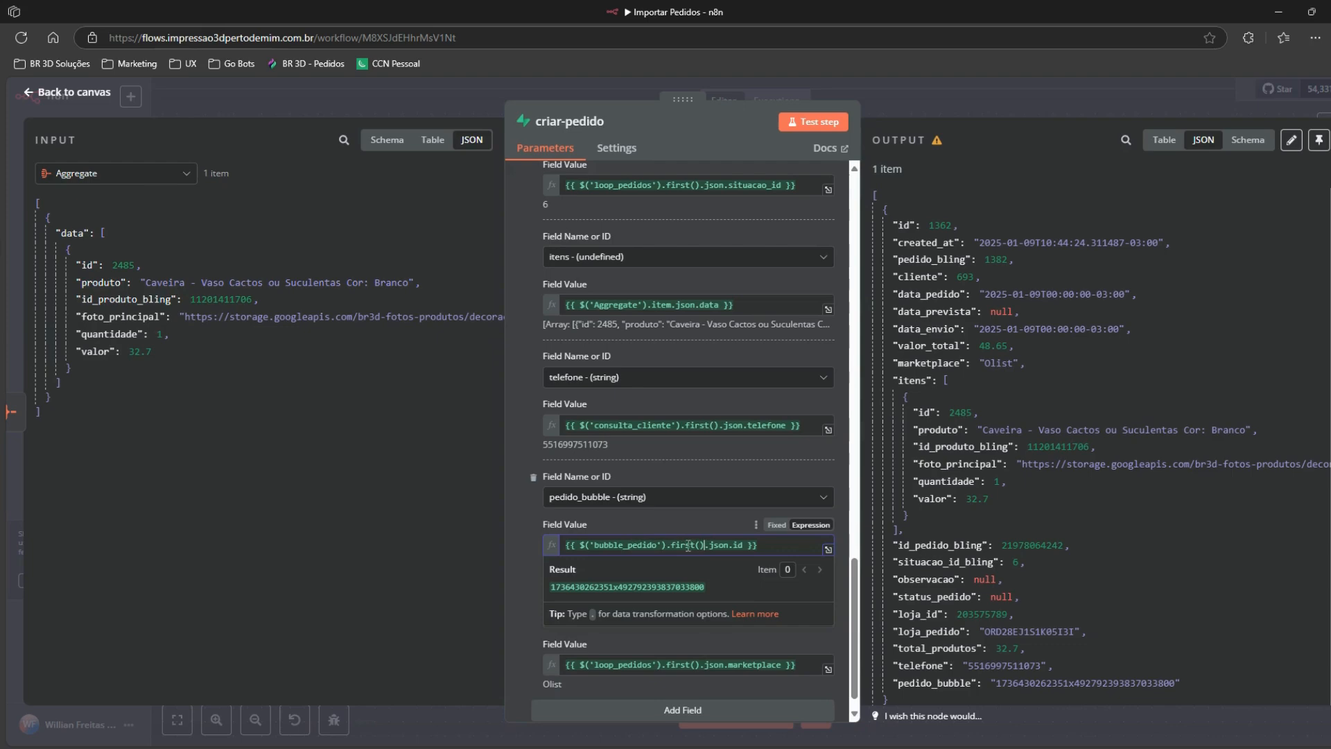
{"action": "scroll", "coordinate": [726, 524], "scroll_direction": "up", "scroll_amount": 1}
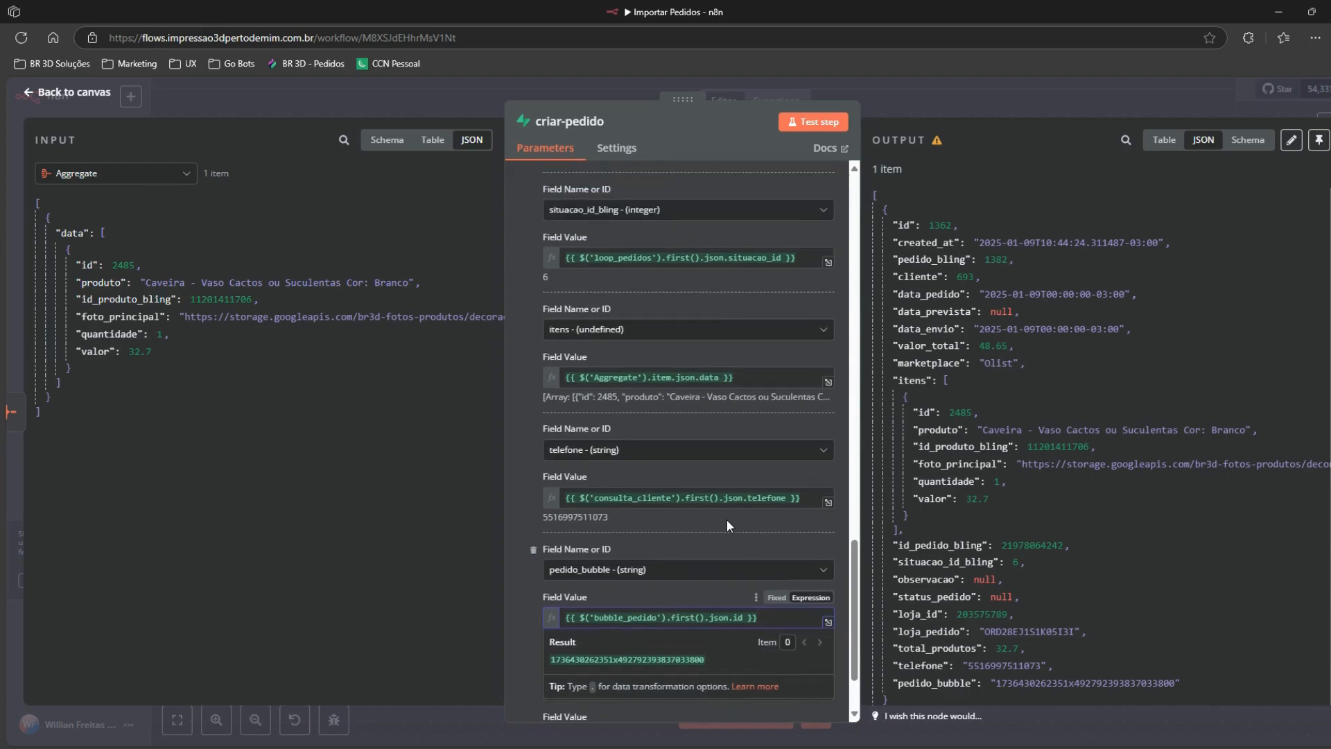
{"action": "scroll", "coordinate": [696, 512], "scroll_direction": "down", "scroll_amount": 1}
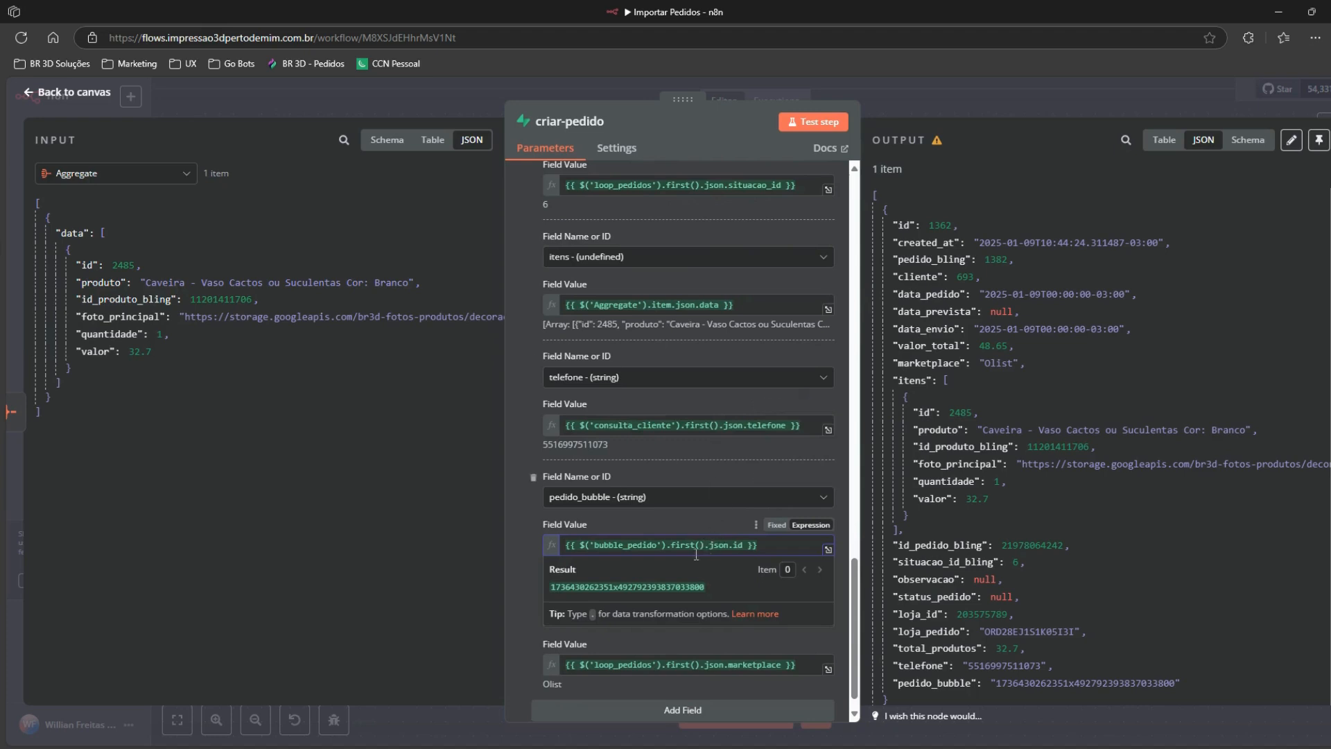
{"action": "scroll", "coordinate": [717, 548], "scroll_direction": "down", "scroll_amount": 1}
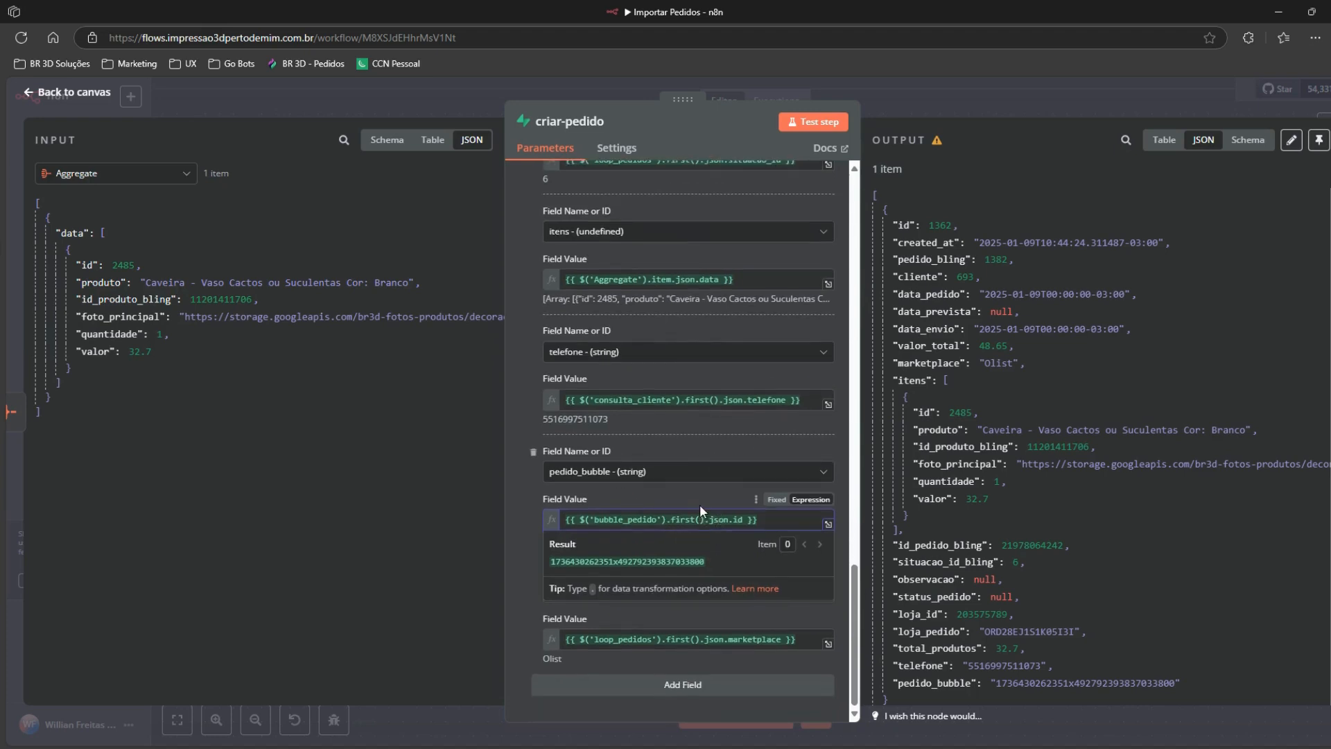
{"action": "scroll", "coordinate": [702, 510], "scroll_direction": "up", "scroll_amount": 1}
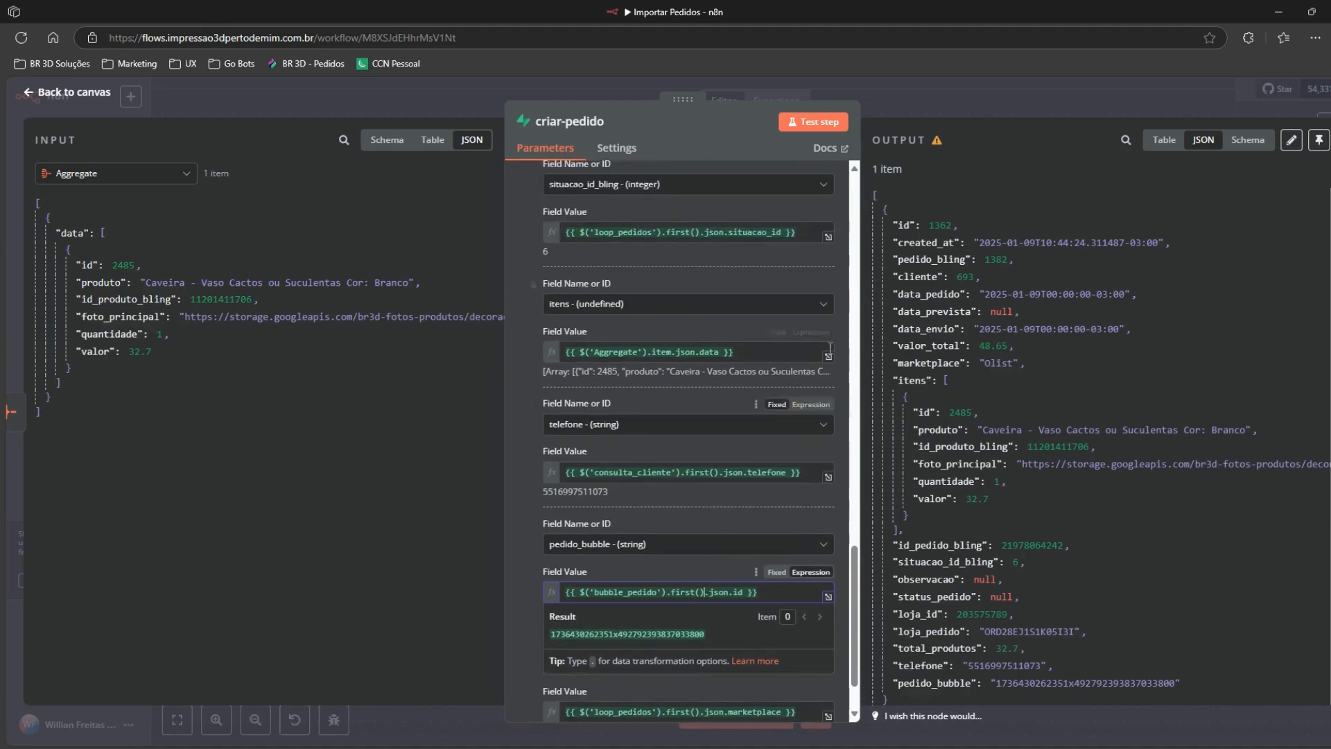
{"action": "scroll", "coordinate": [756, 269], "scroll_direction": "up", "scroll_amount": 1}
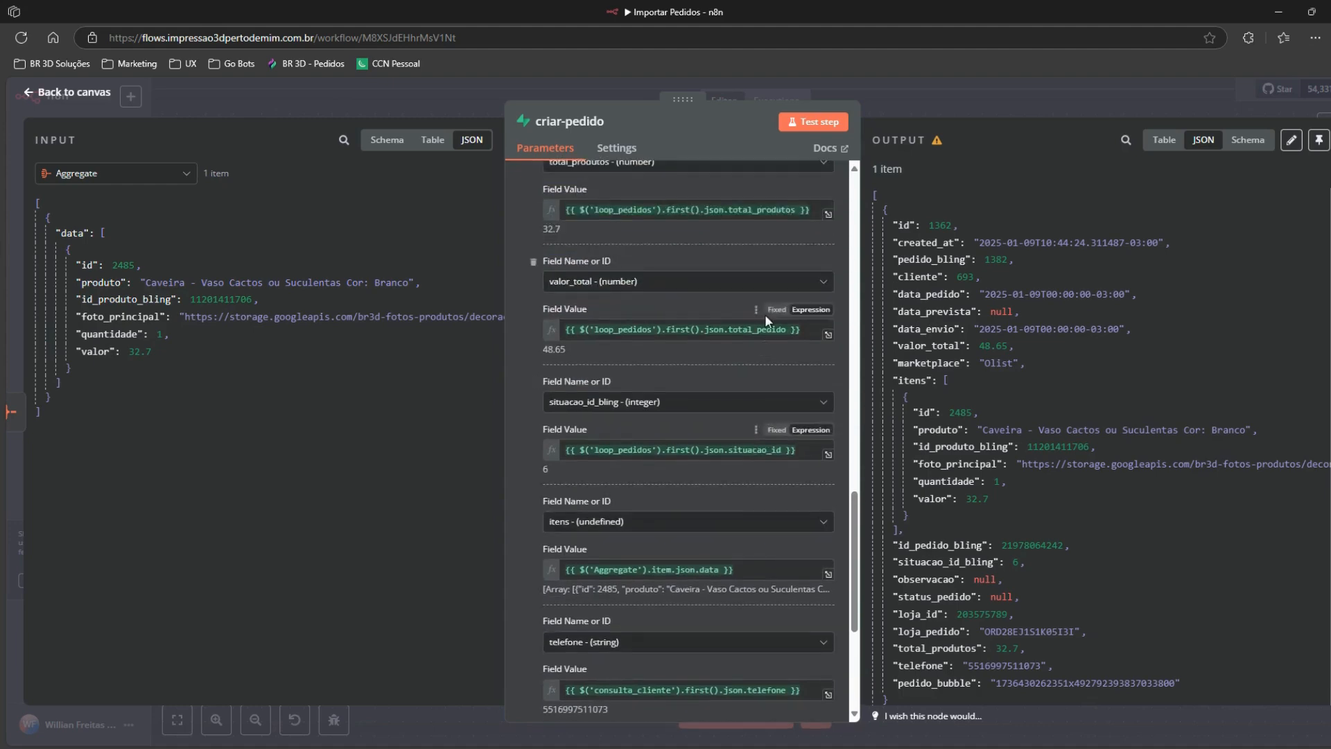
{"action": "left_click", "coordinate": [947, 100]}
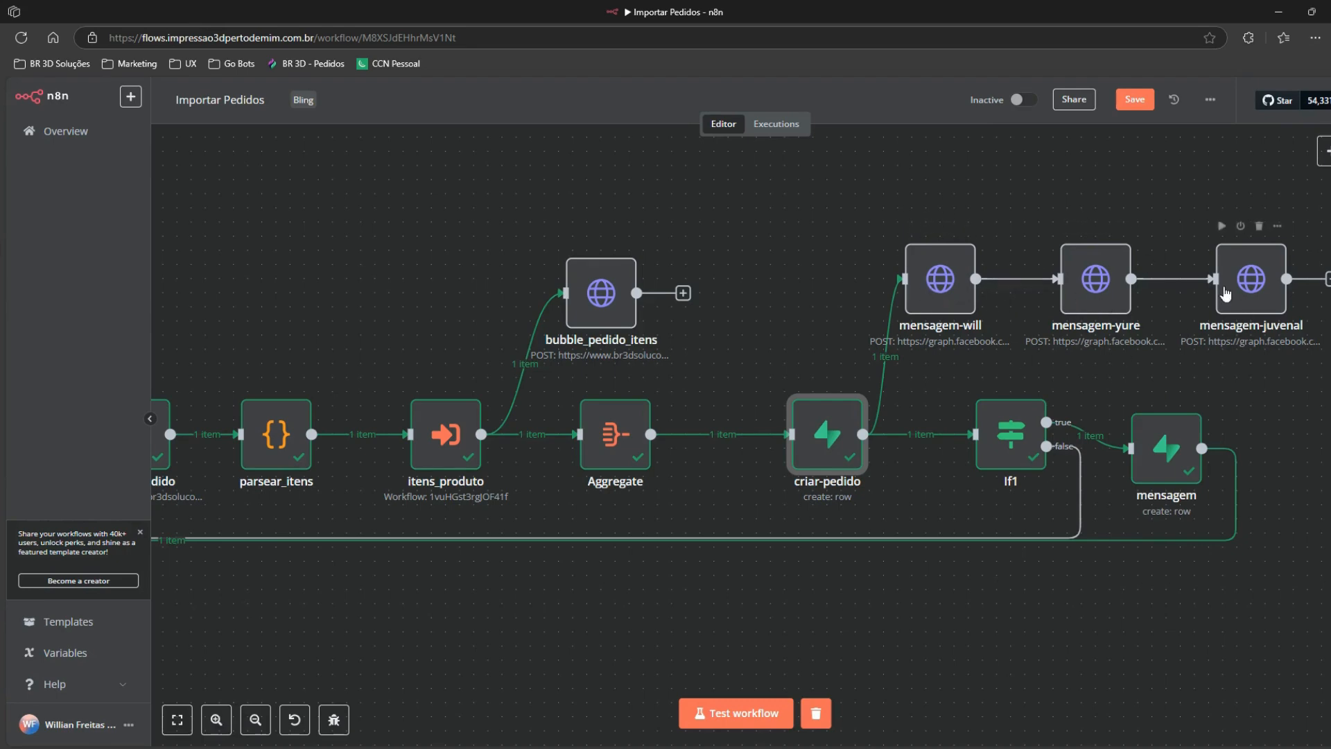
Step: Open the WhatsApp Manager message templates page in a new browser tab
{"action": "left_click_drag", "start_coordinate": [1328, 440], "coordinate": [876, 455]}
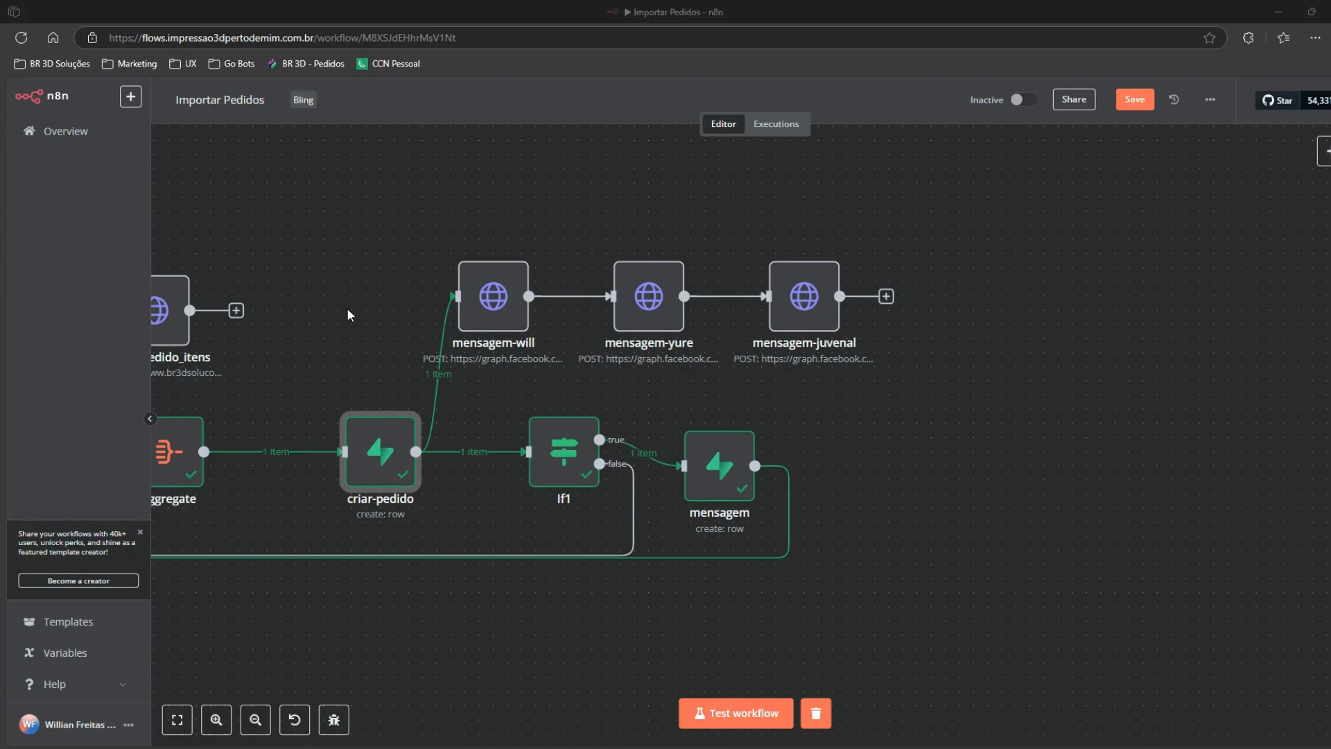
{"action": "key", "text": "ctrl+t"}
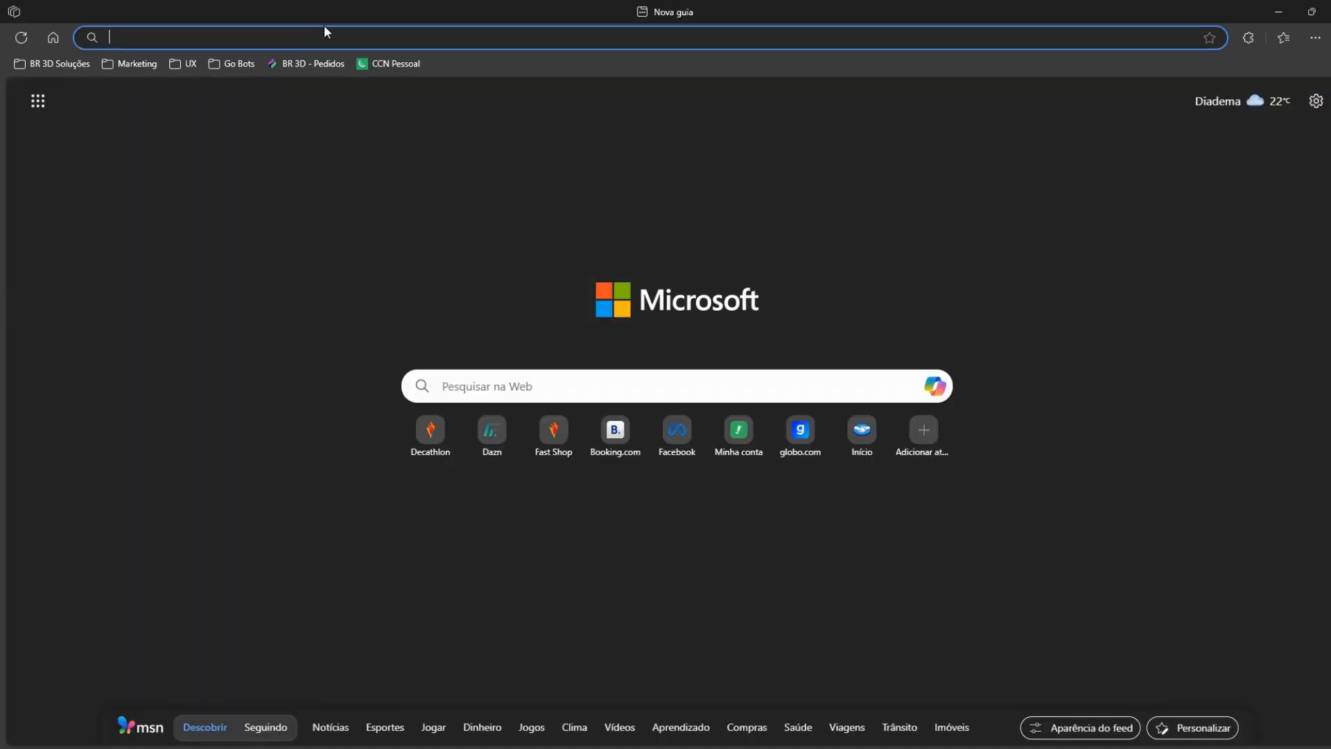
{"action": "key", "text": "ctrl+v"}
{"action": "key", "text": "Return"}
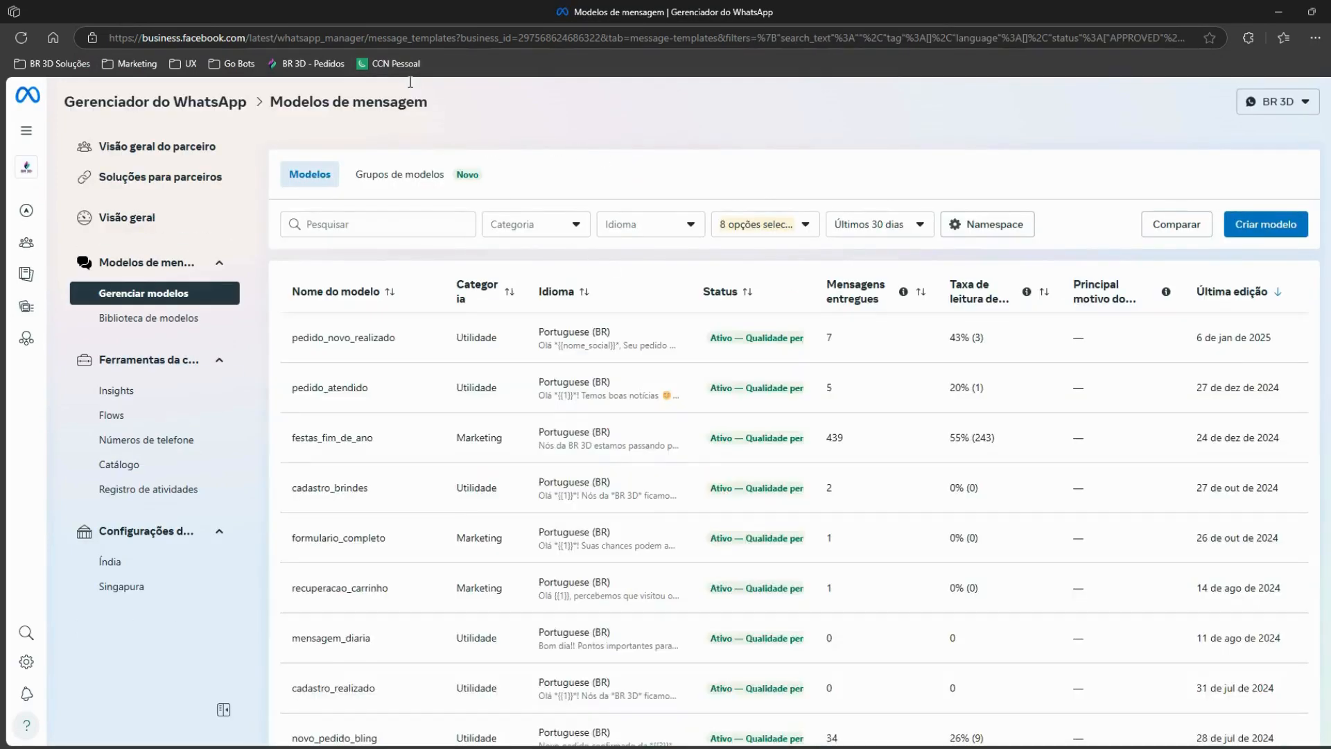
Step: Open the novo_pedido_bling template and examine its preview, including the marketplace name and total value variables
{"action": "mouse_move", "coordinate": [48, 113]}
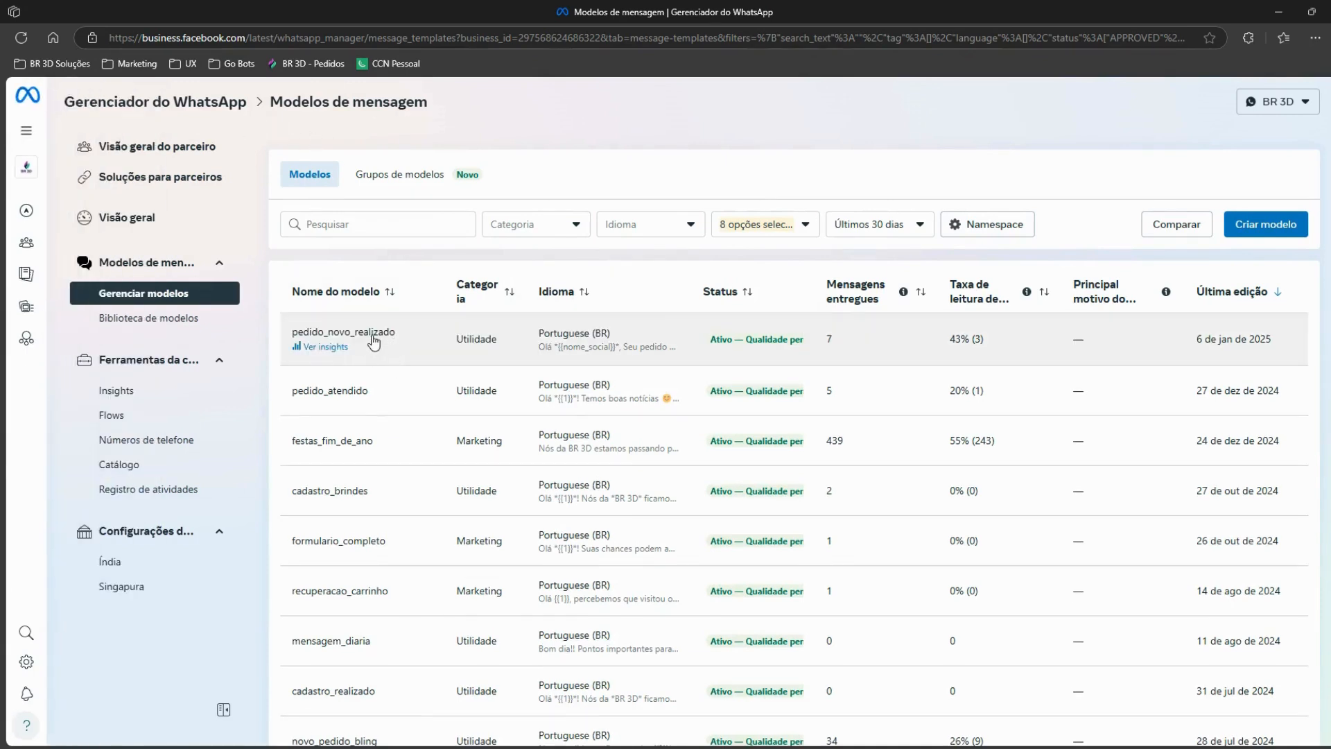
{"action": "scroll", "coordinate": [402, 356], "scroll_direction": "down", "scroll_amount": 1}
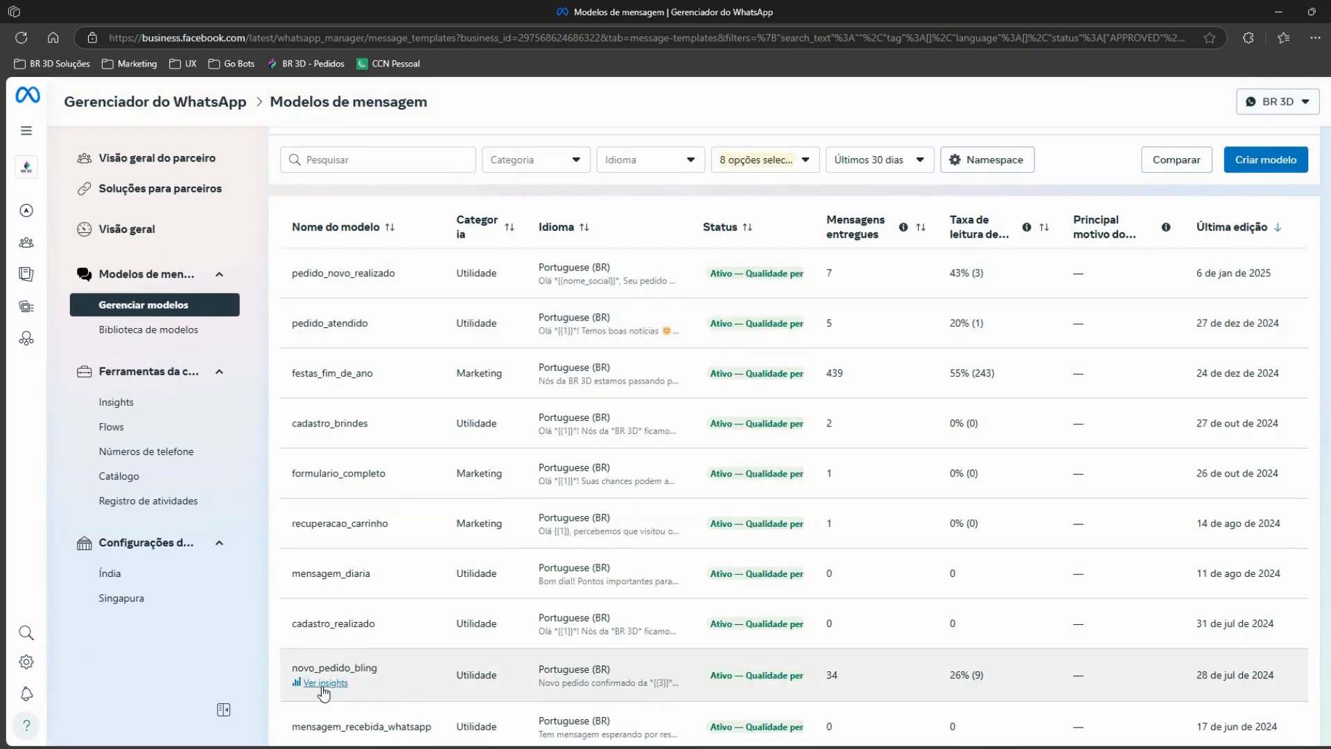
{"action": "left_click", "coordinate": [378, 671]}
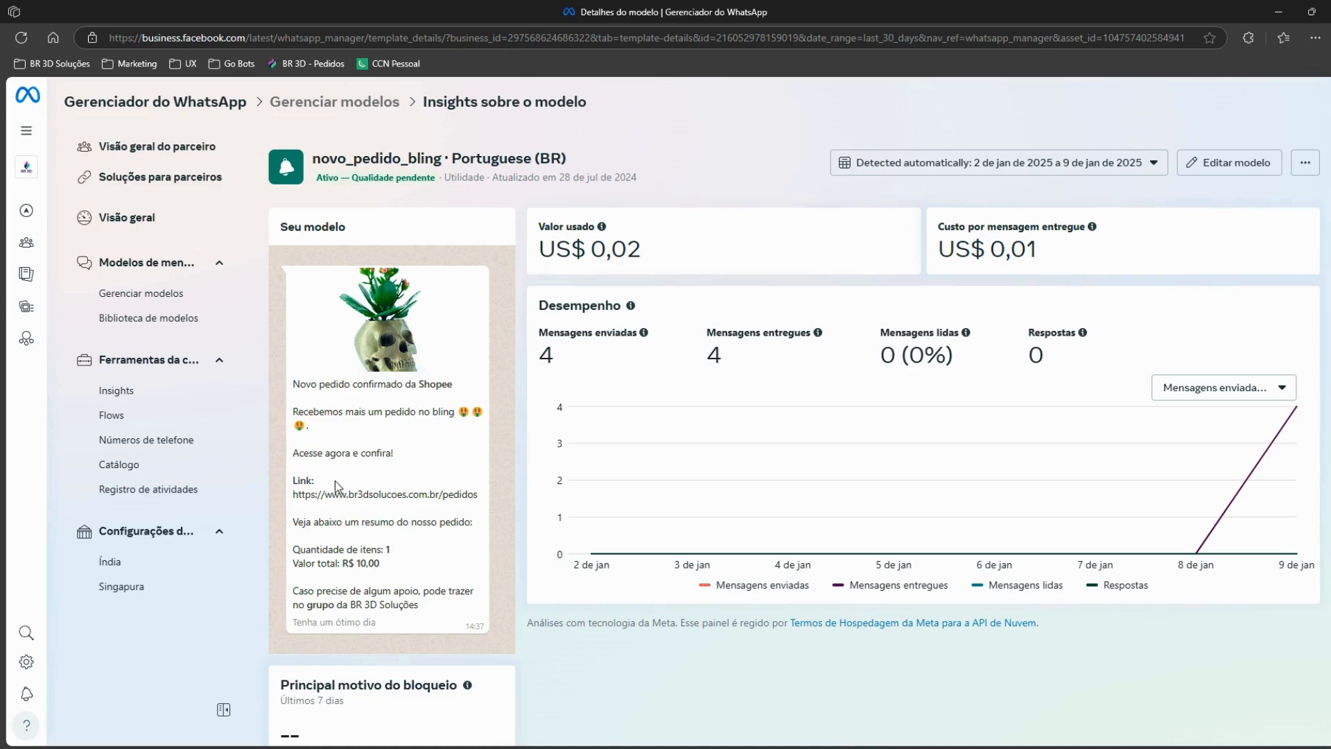
{"action": "scroll", "coordinate": [312, 518], "scroll_direction": "down", "scroll_amount": 1}
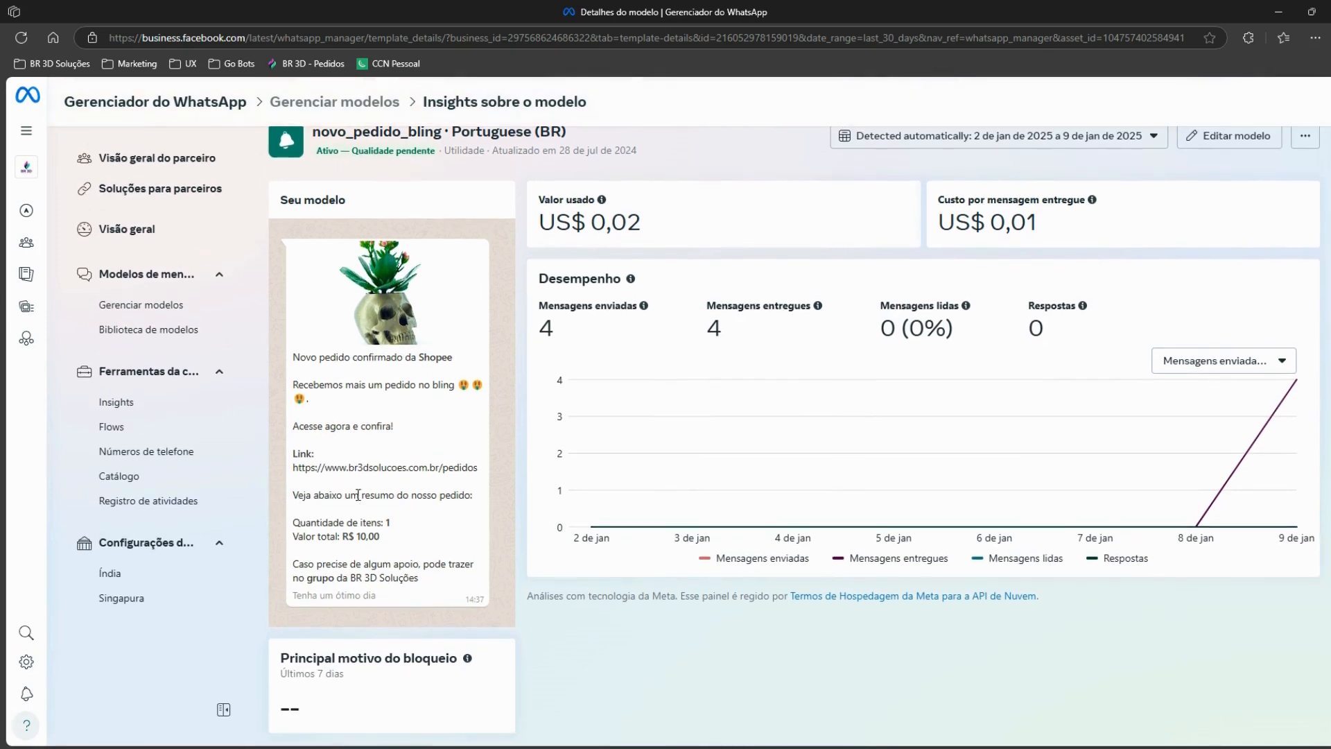
{"action": "double_click", "coordinate": [359, 538]}
{"action": "double_click", "coordinate": [437, 357]}
Step: Switch back to the Importar Pedidos workflow, examine the first WhatsApp message node's URL, headers and JSON body, and return to the canvas
{"action": "mouse_move", "coordinate": [24, 276]}
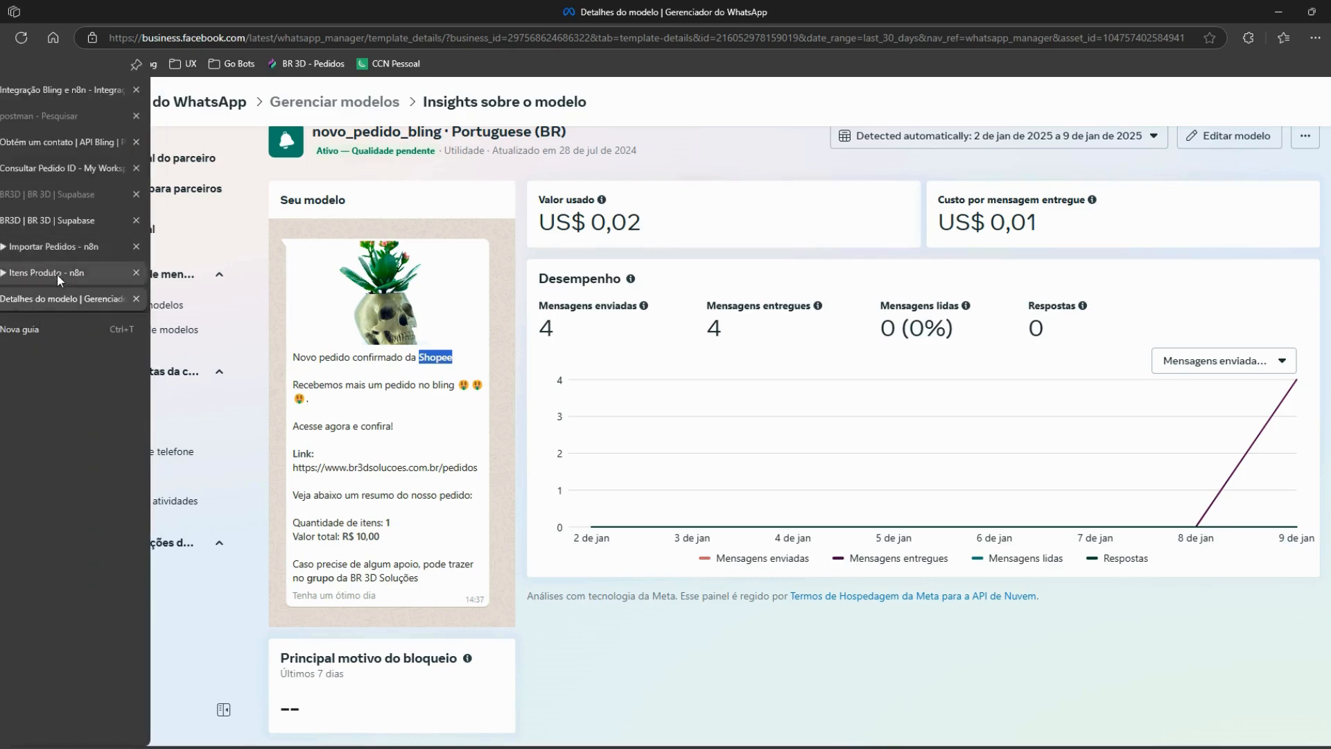
{"action": "left_click", "coordinate": [55, 247]}
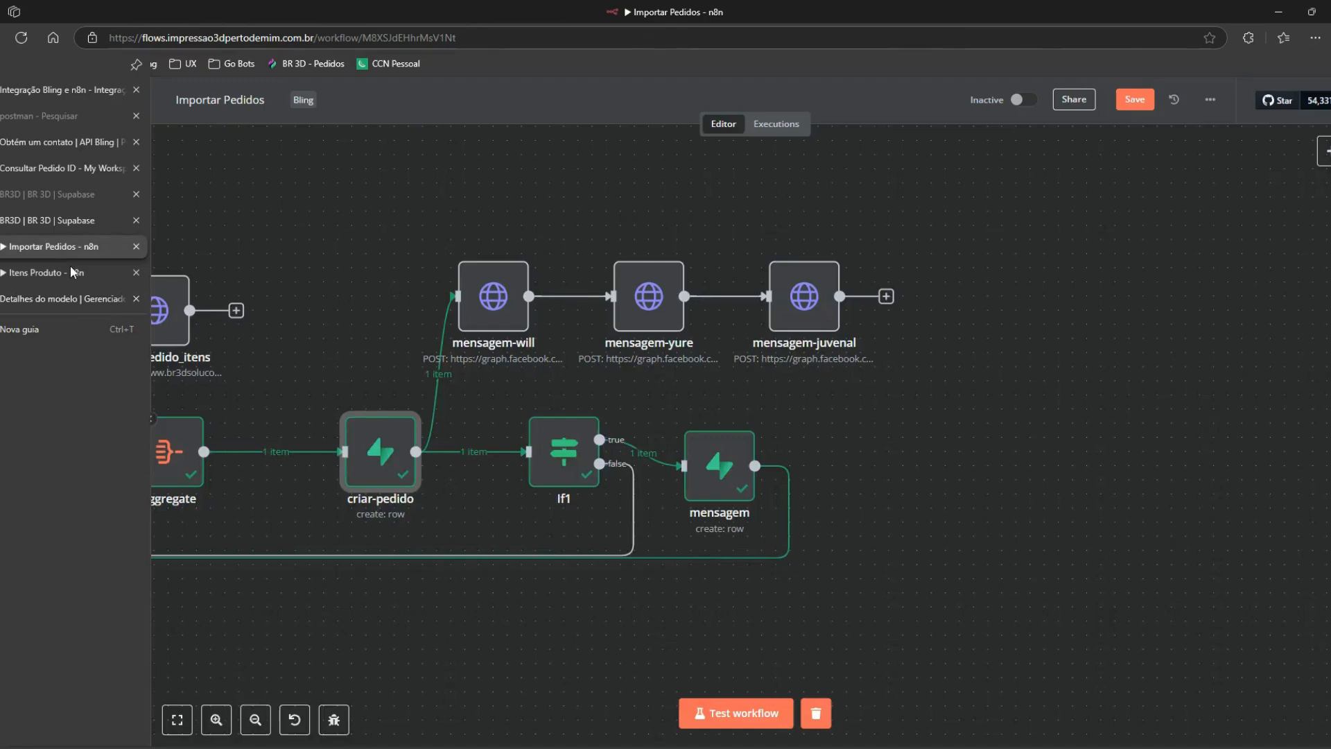
{"action": "double_click", "coordinate": [493, 296]}
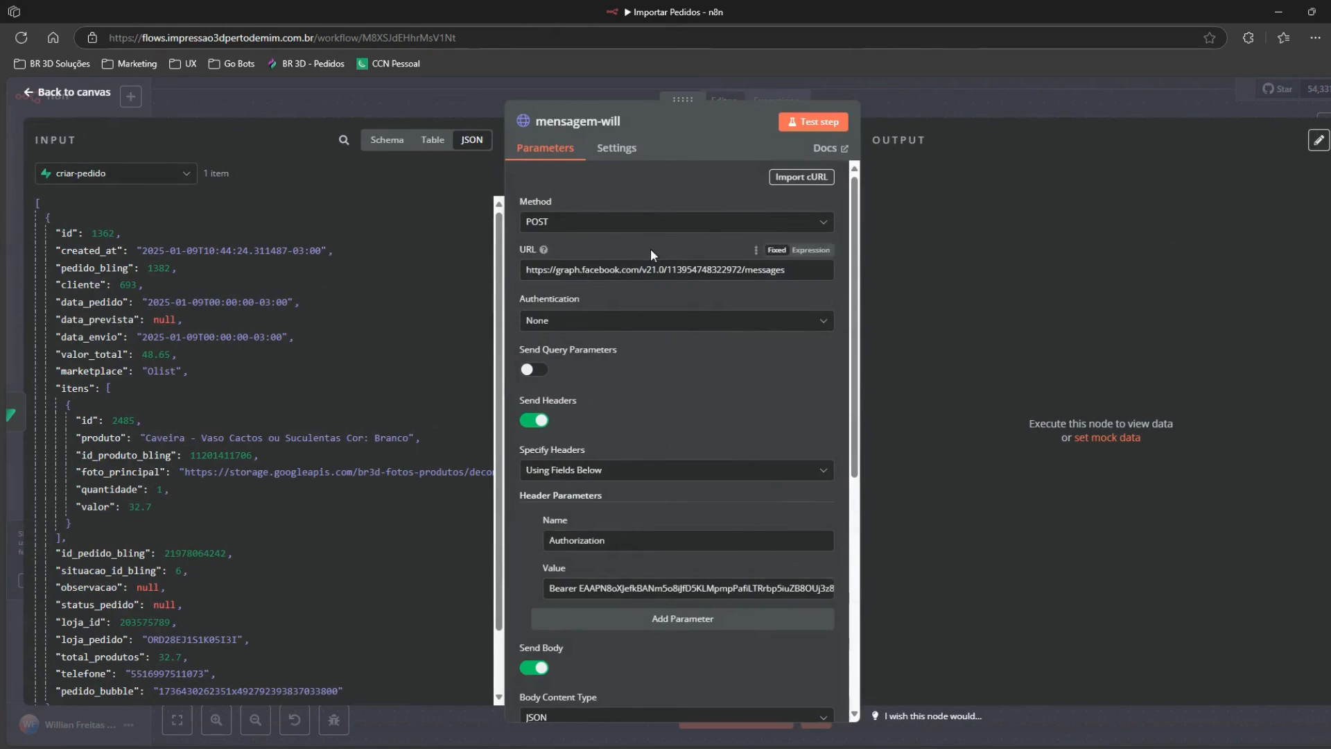
{"action": "scroll", "coordinate": [663, 298], "scroll_direction": "down", "scroll_amount": 5}
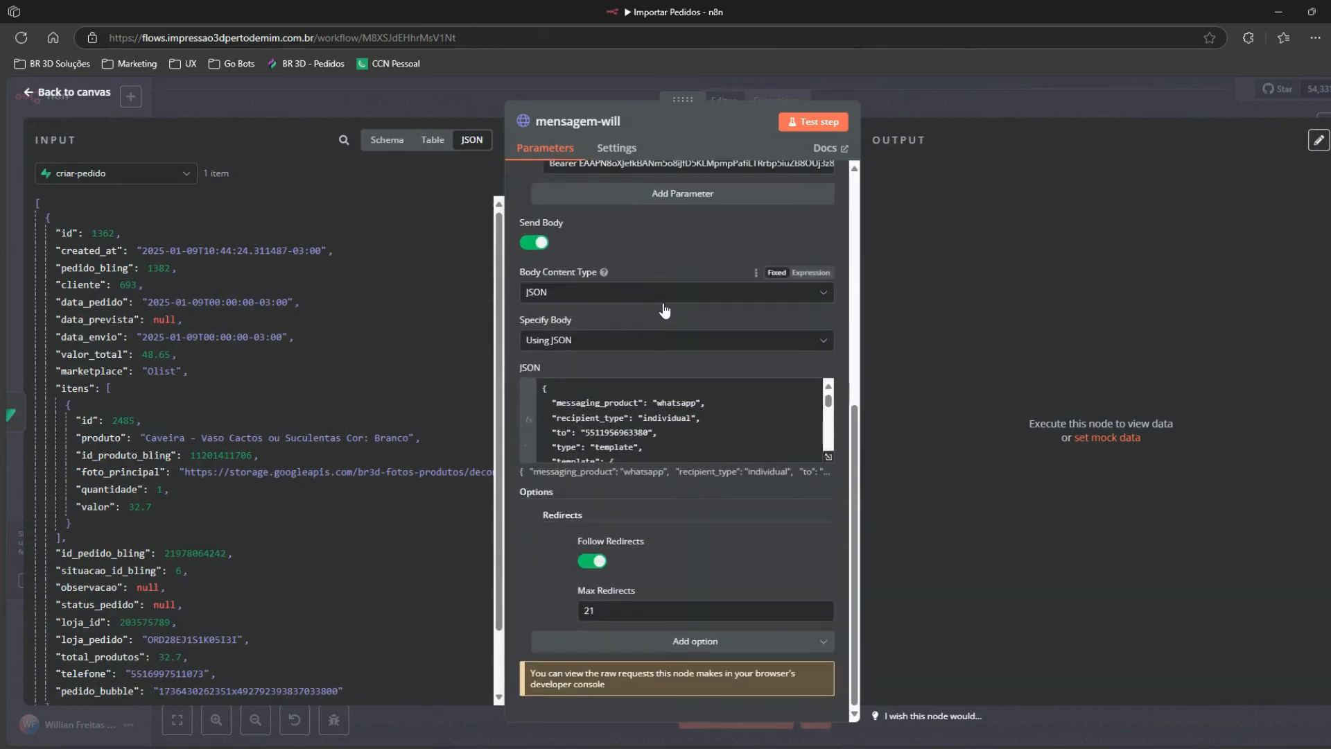
{"action": "scroll", "coordinate": [663, 305], "scroll_direction": "up", "scroll_amount": 5}
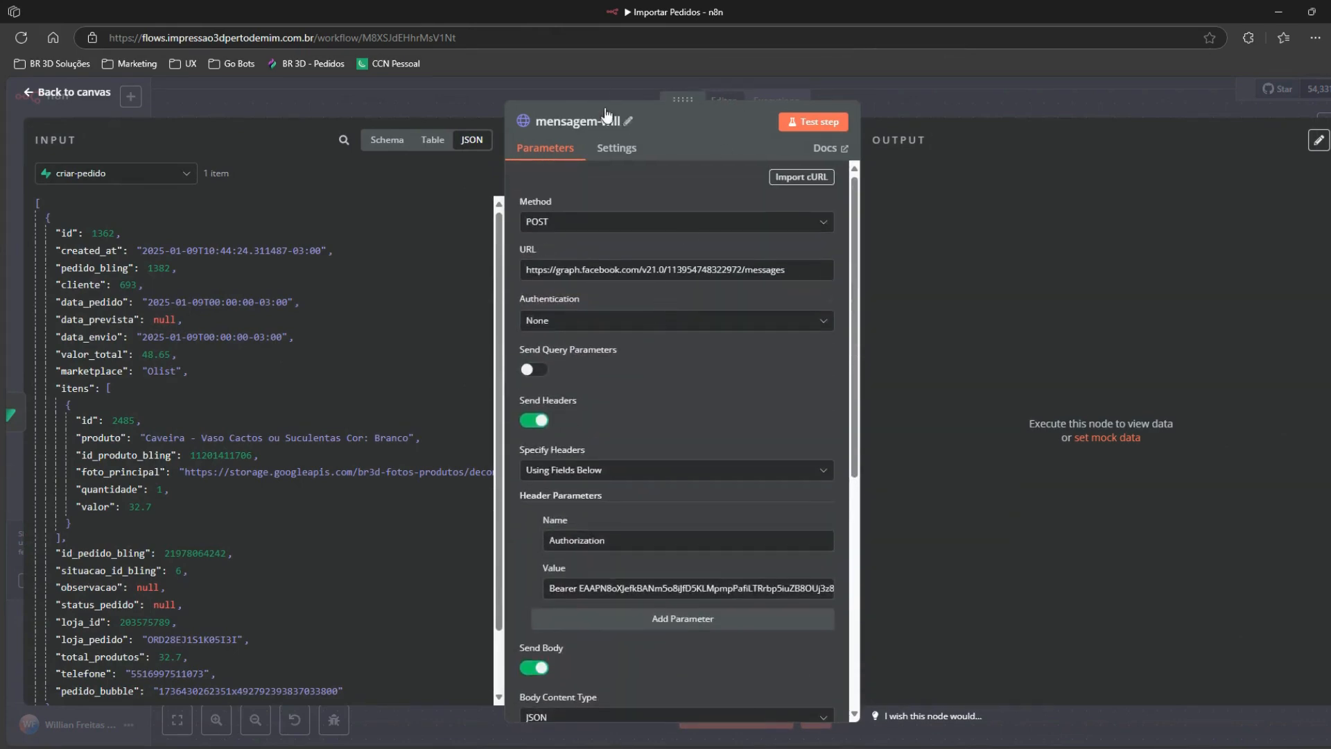
{"action": "left_click", "coordinate": [576, 89]}
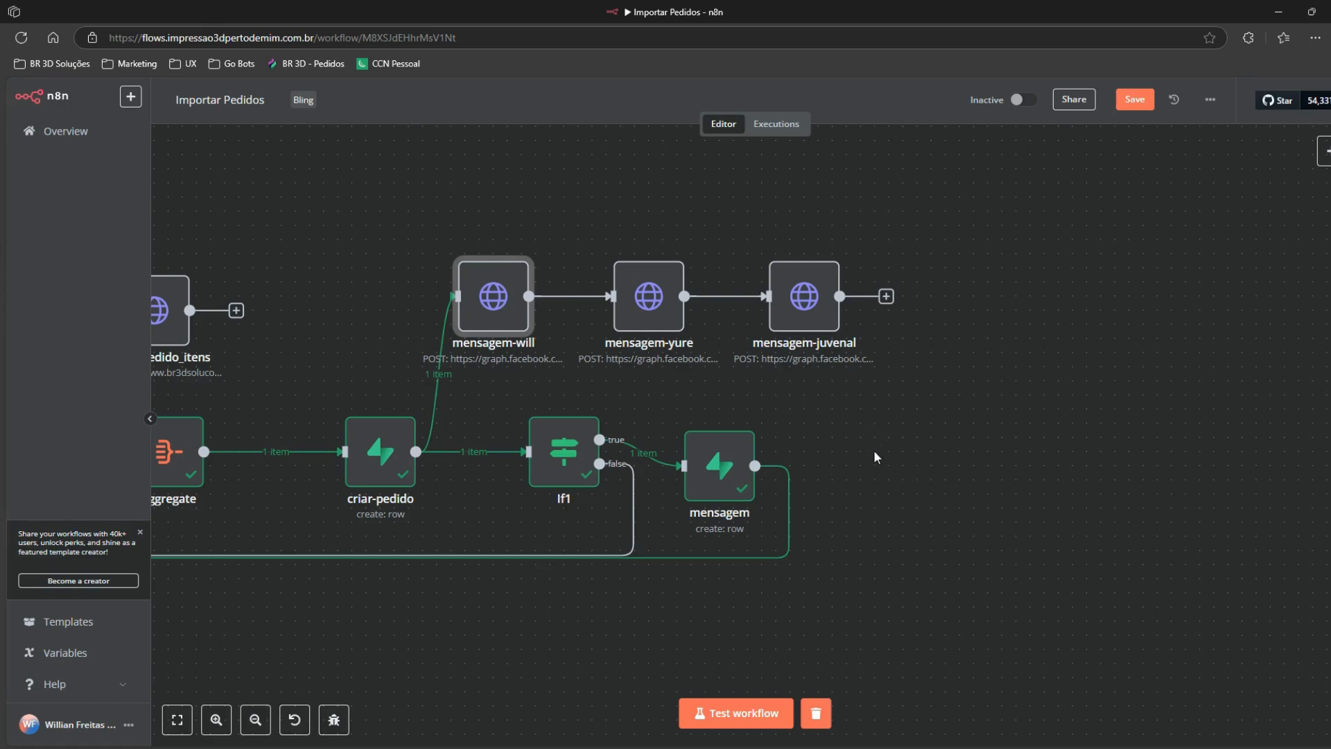
{"action": "left_click_drag", "start_coordinate": [885, 456], "coordinate": [937, 365]}
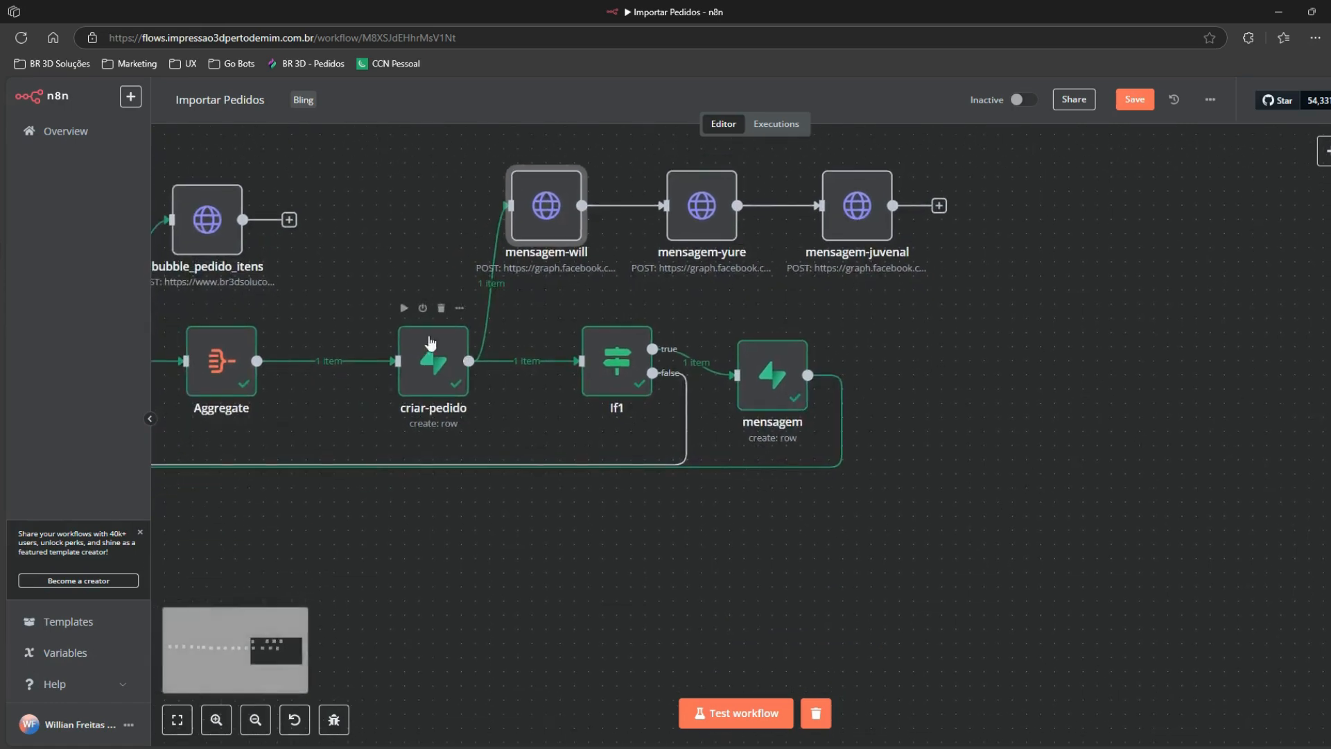
Step: Examine the If1 node's not-empty condition on the telefone field and return to the canvas
{"action": "mouse_move", "coordinate": [555, 373]}
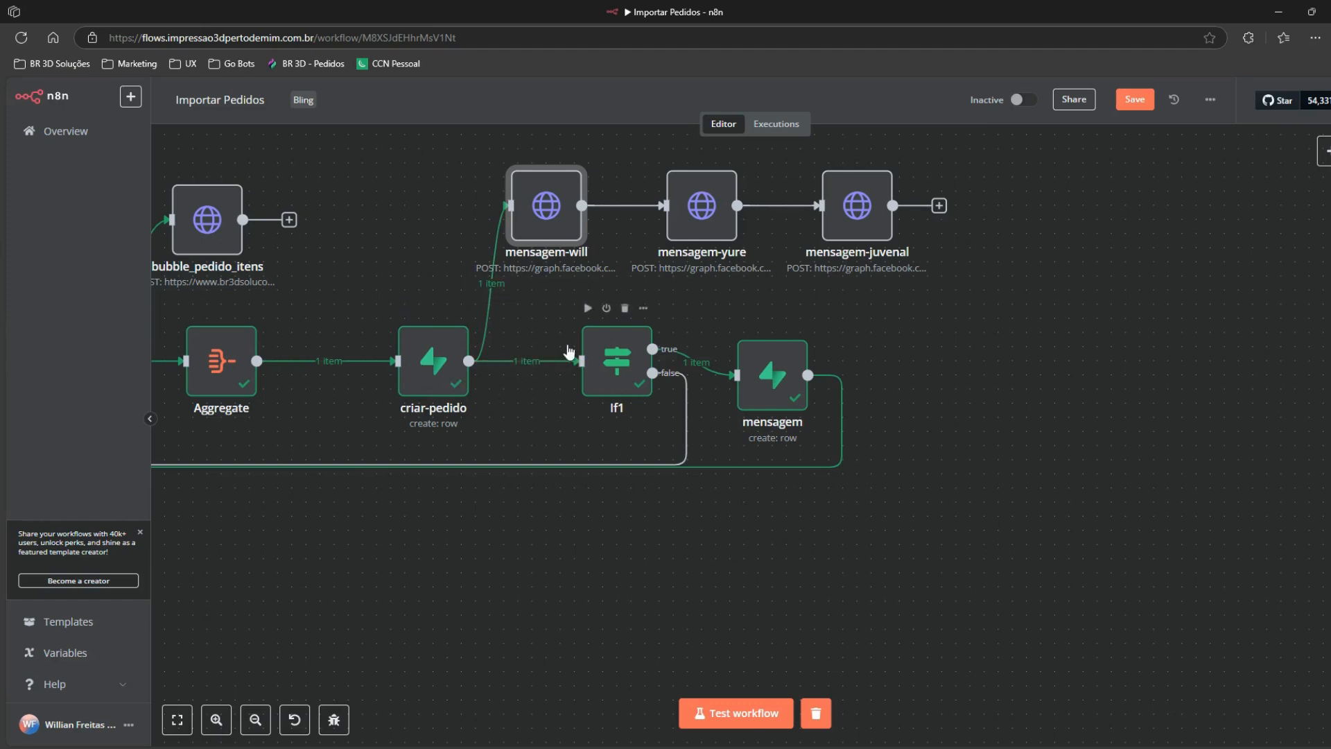
{"action": "left_click", "coordinate": [618, 355]}
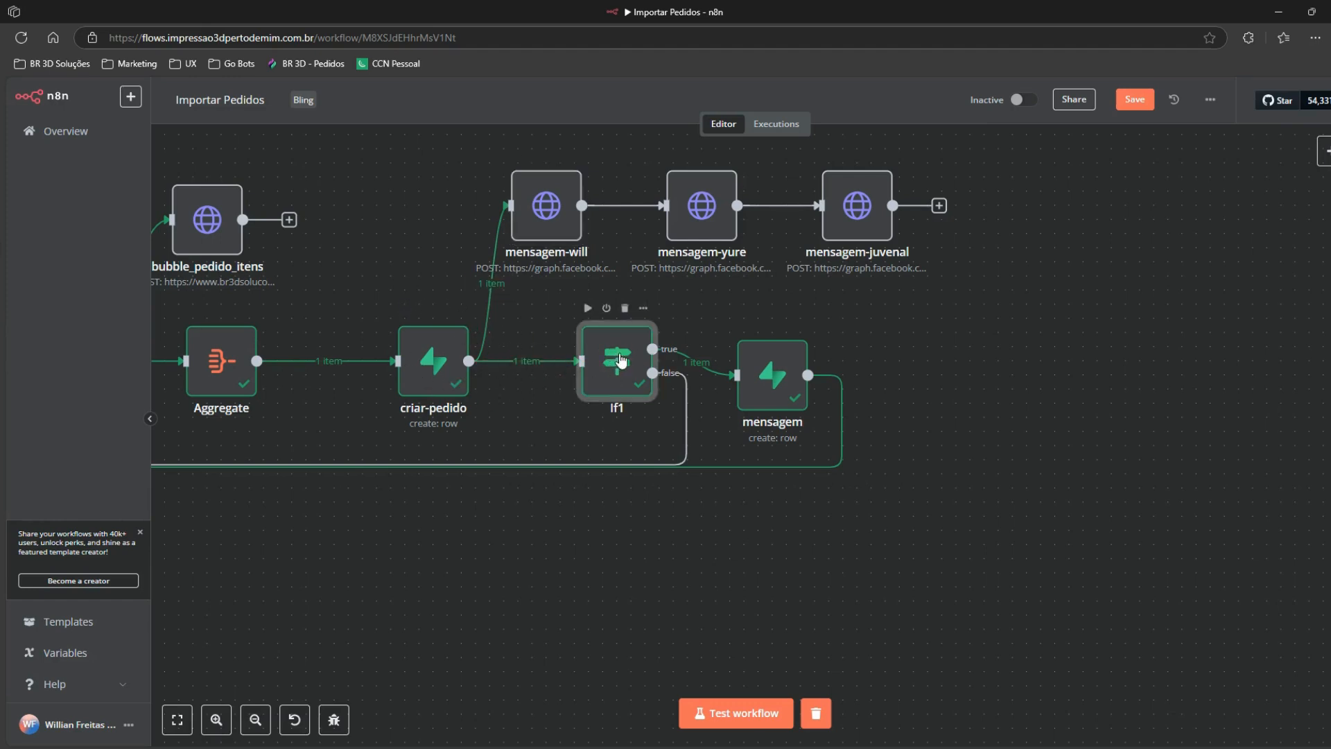
{"action": "double_click", "coordinate": [620, 358]}
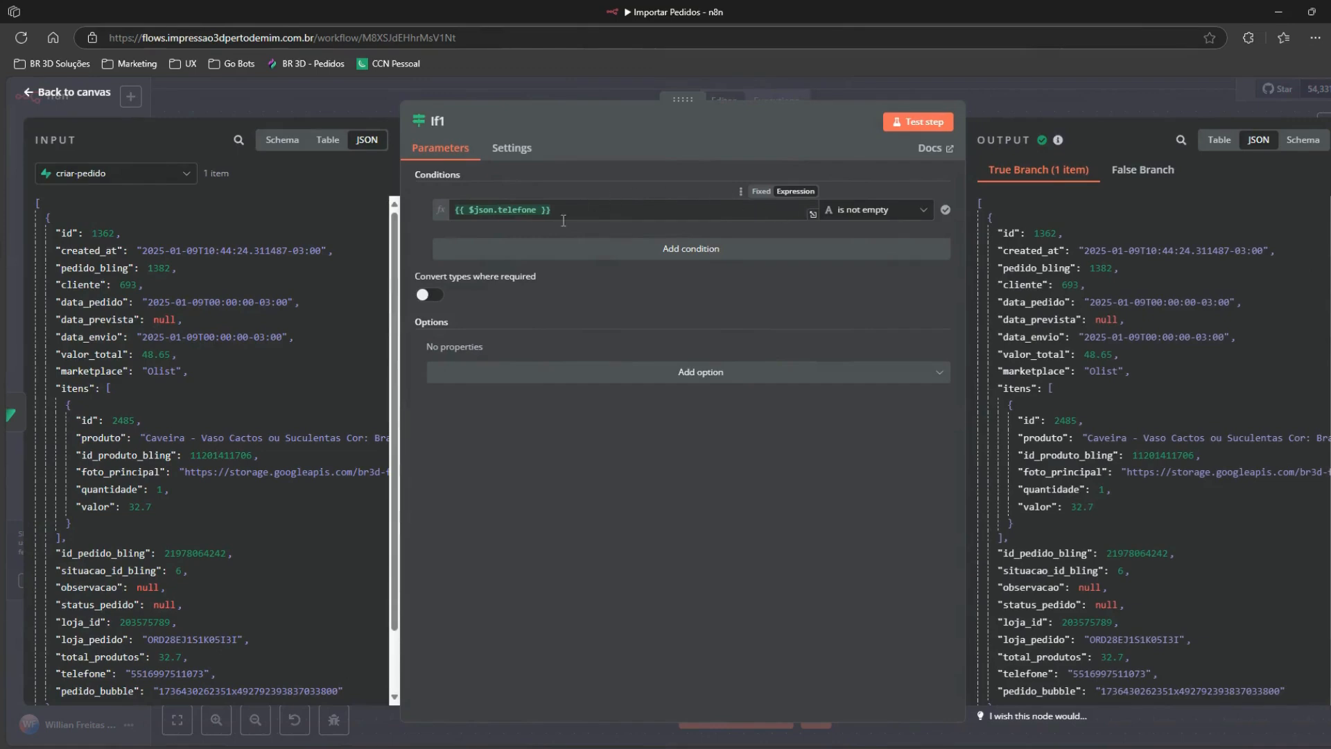
{"action": "left_click", "coordinate": [601, 87]}
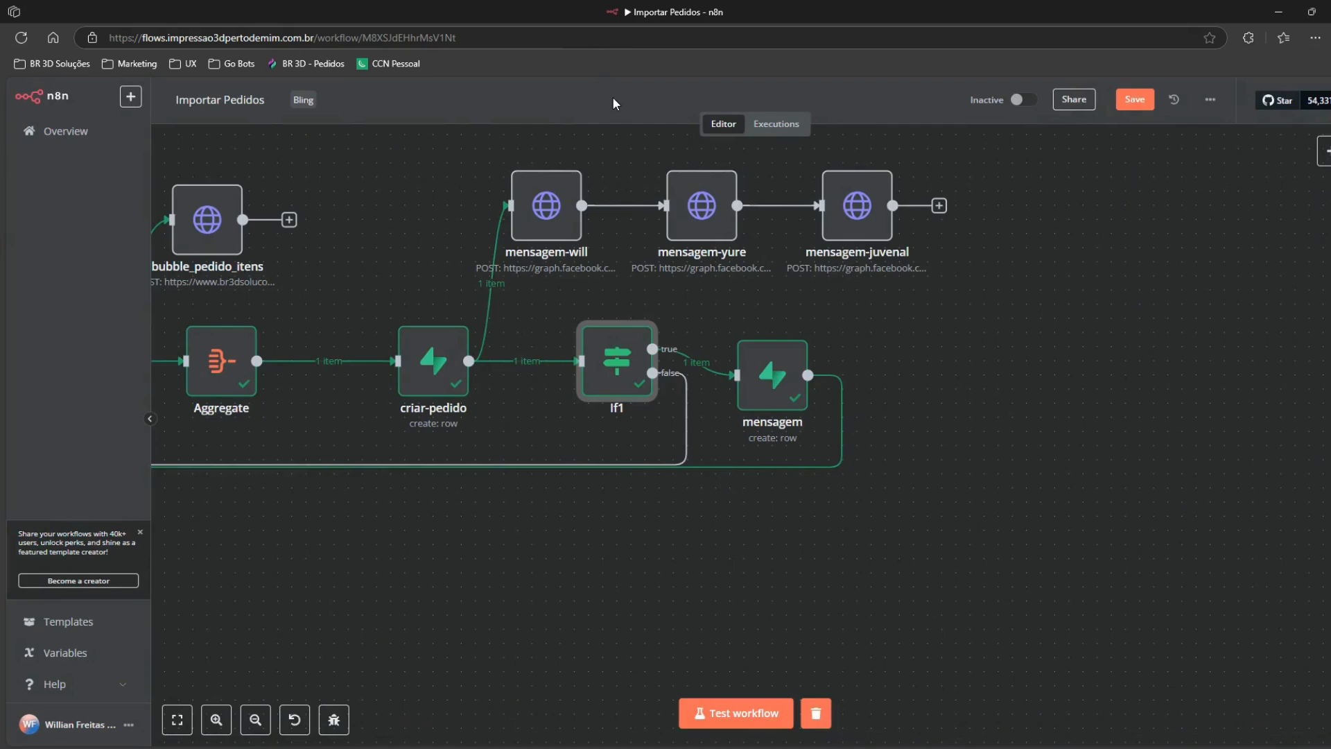
{"action": "double_click", "coordinate": [632, 364]}
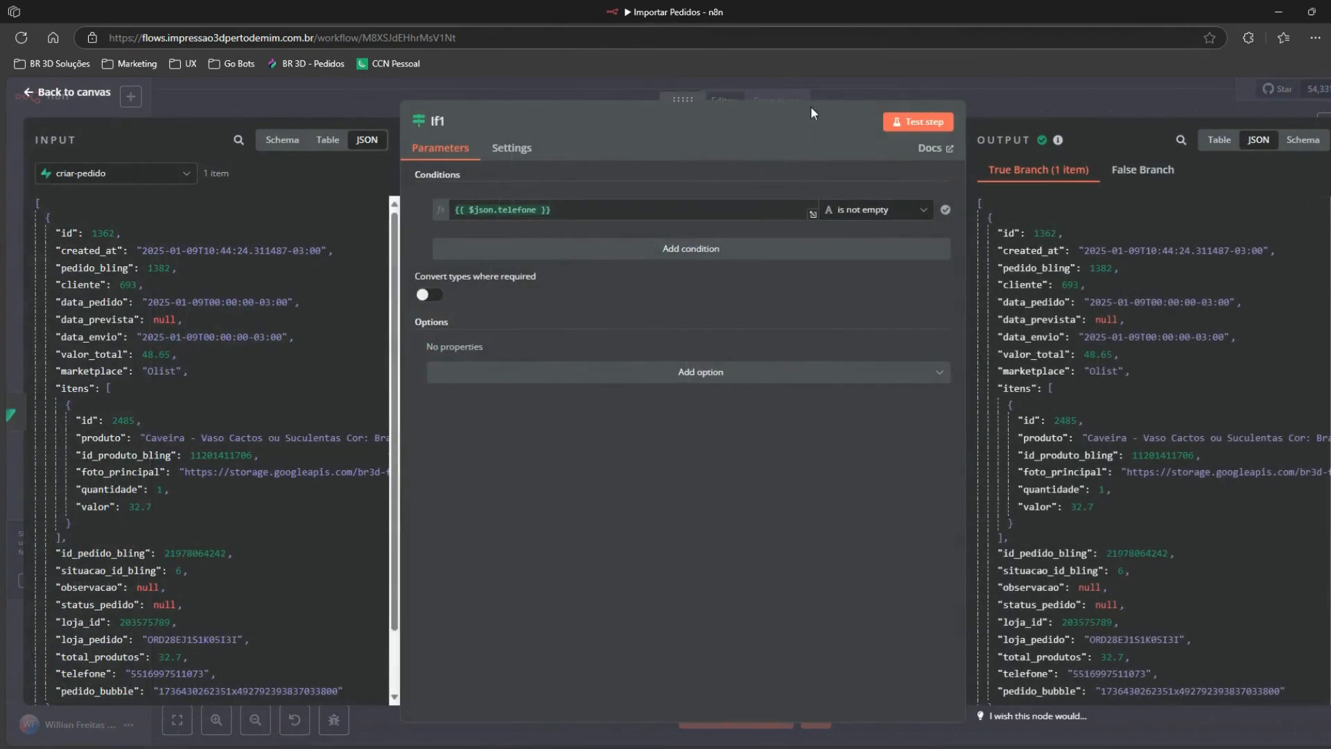
{"action": "left_click", "coordinate": [834, 96]}
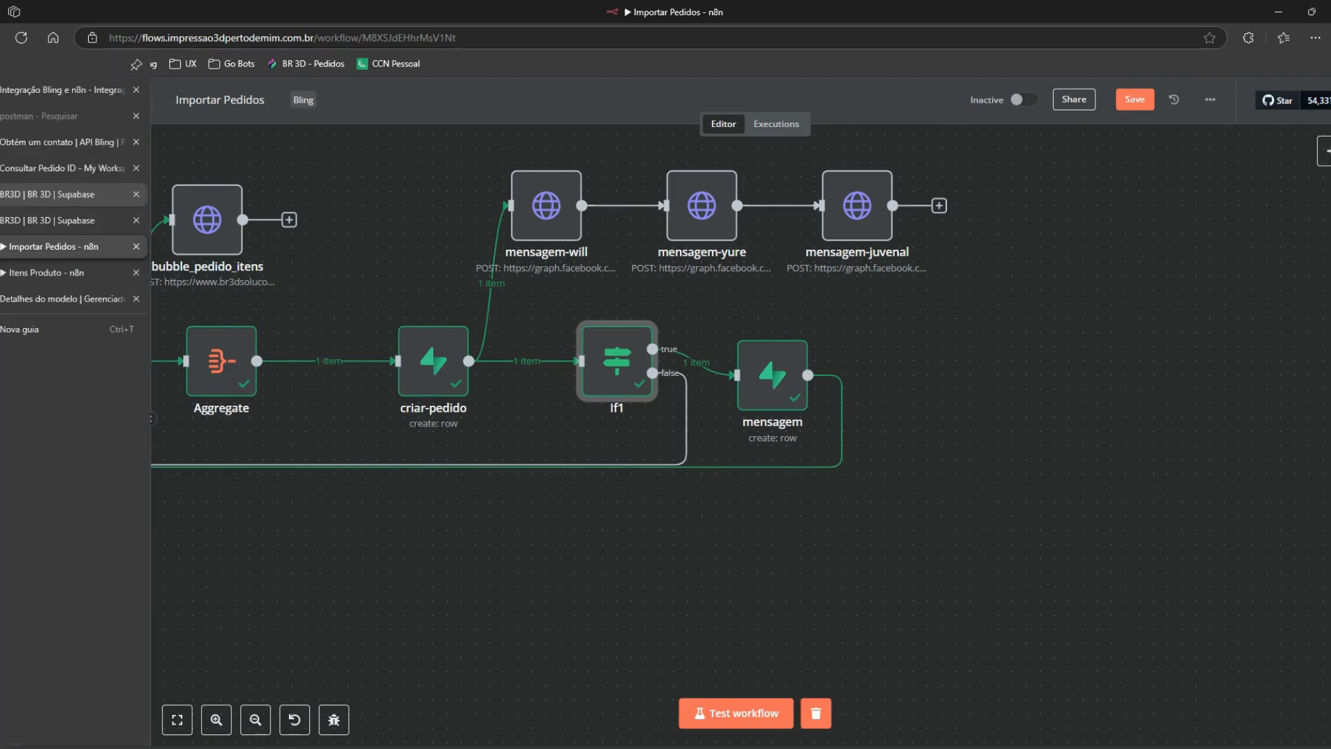
Step: Switch to Supabase and examine the columns of the mensagens table in the database tables list, including the enviada field
{"action": "left_click", "coordinate": [42, 194]}
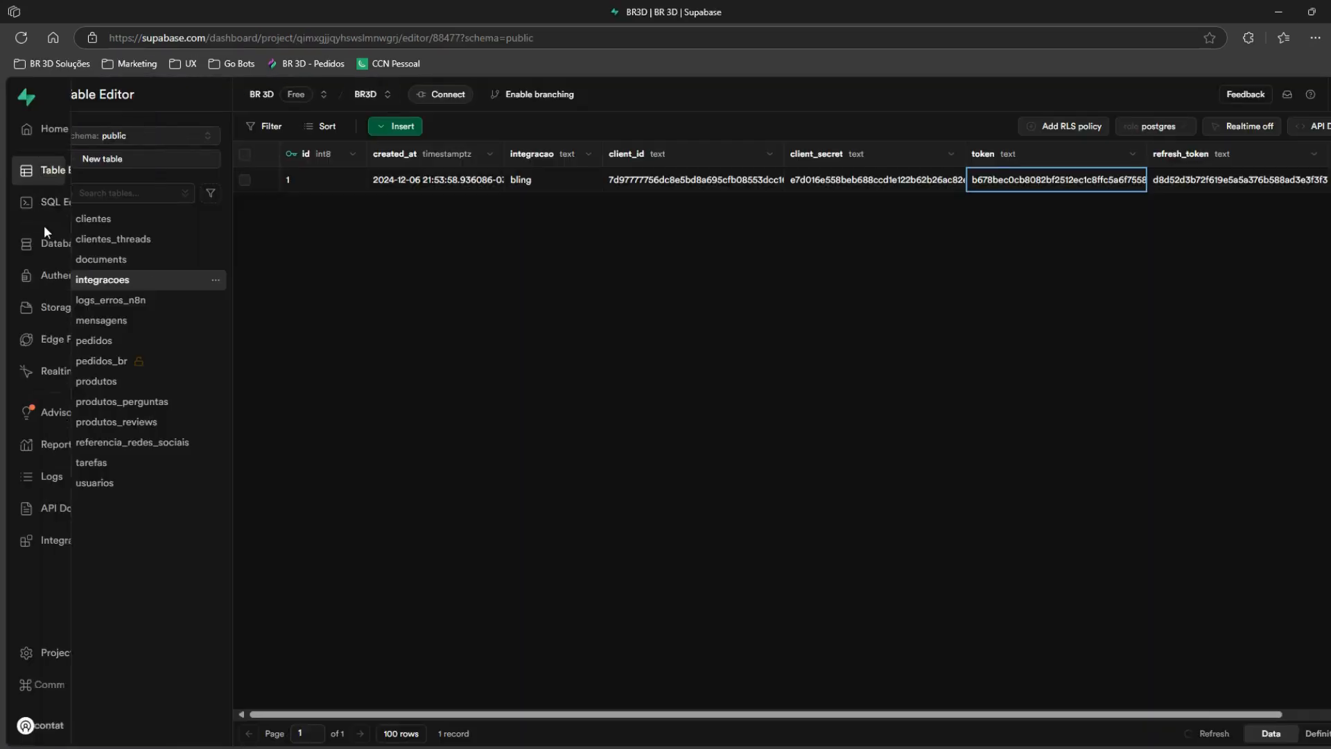
{"action": "mouse_move", "coordinate": [35, 197]}
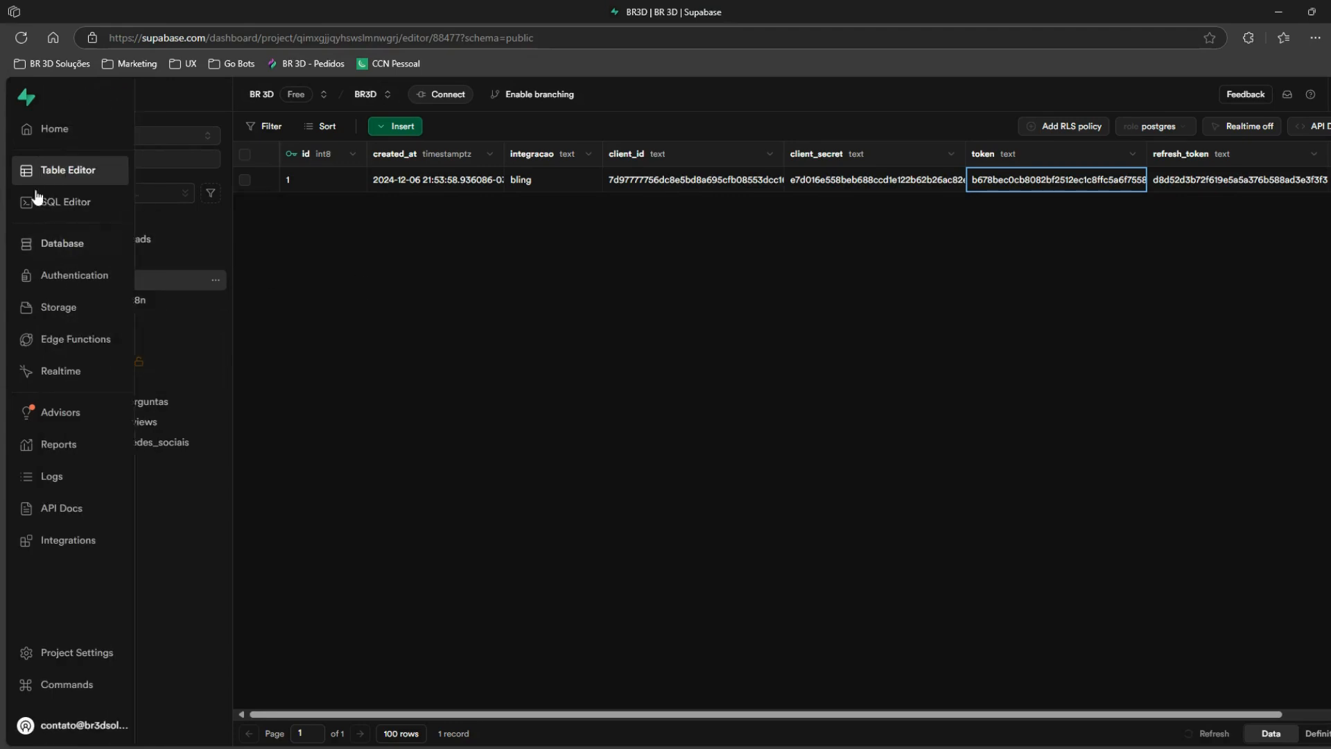
{"action": "left_click", "coordinate": [63, 244]}
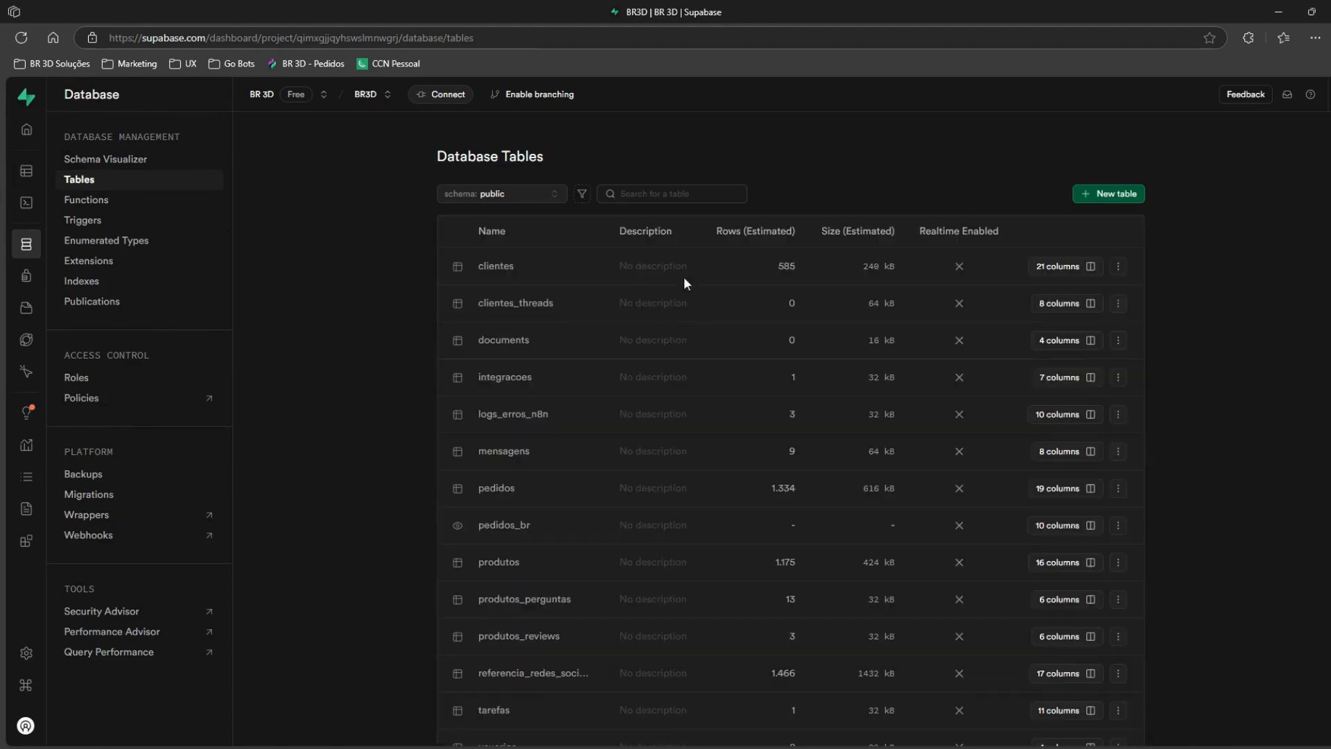
{"action": "scroll", "coordinate": [573, 387], "scroll_direction": "down", "scroll_amount": 1}
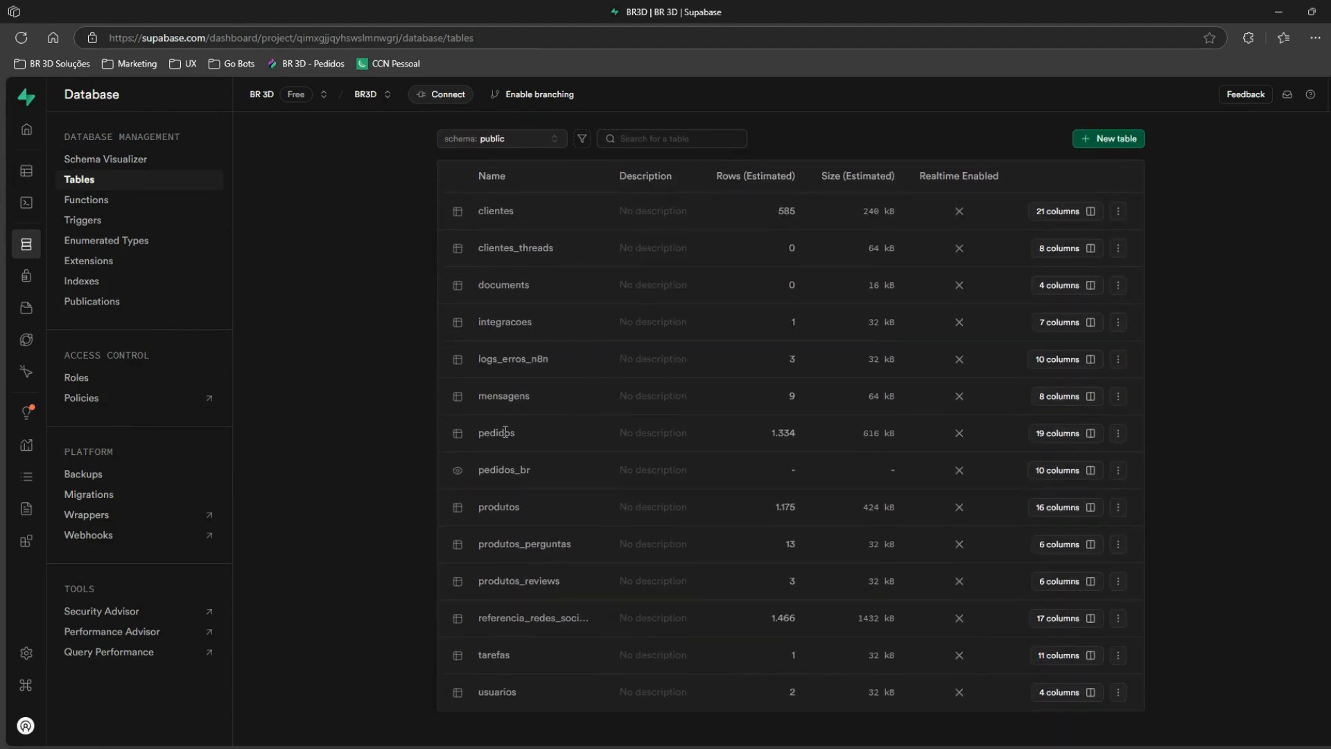
{"action": "left_click", "coordinate": [1058, 396]}
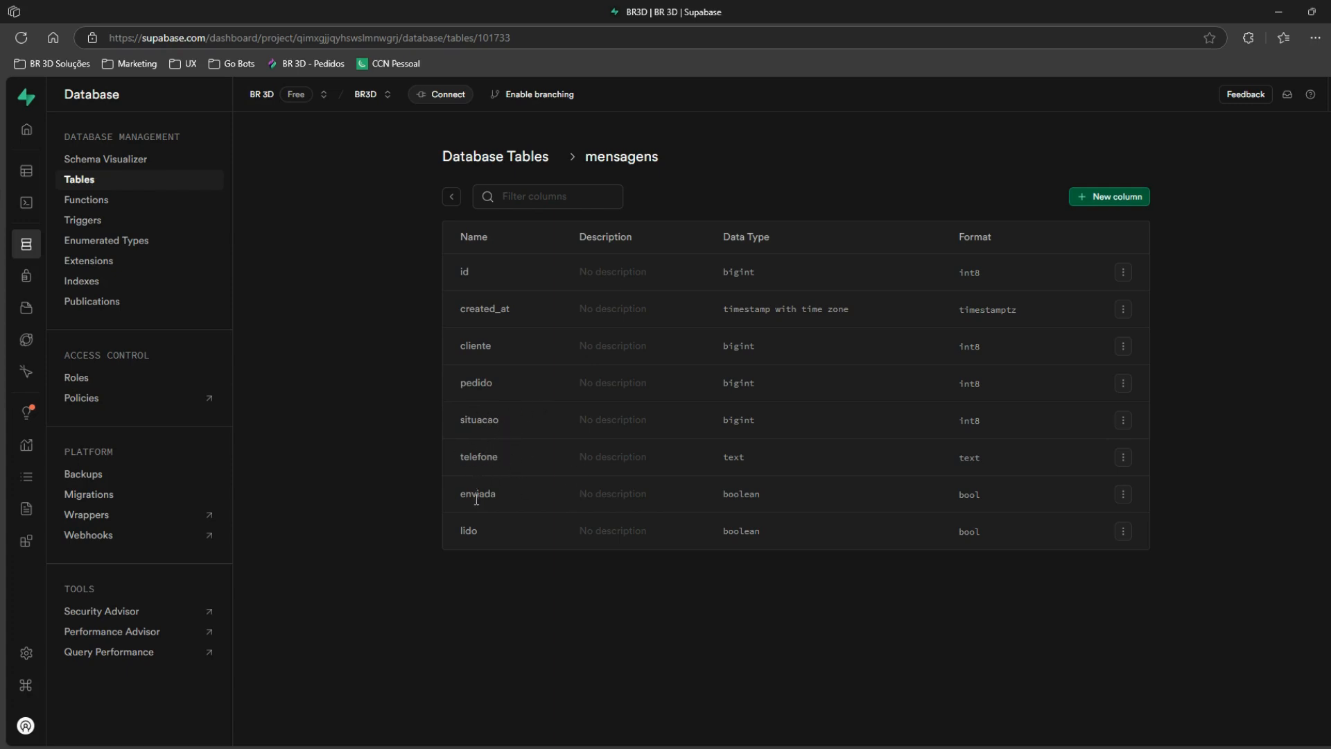
{"action": "left_click_drag", "start_coordinate": [473, 495], "coordinate": [501, 503]}
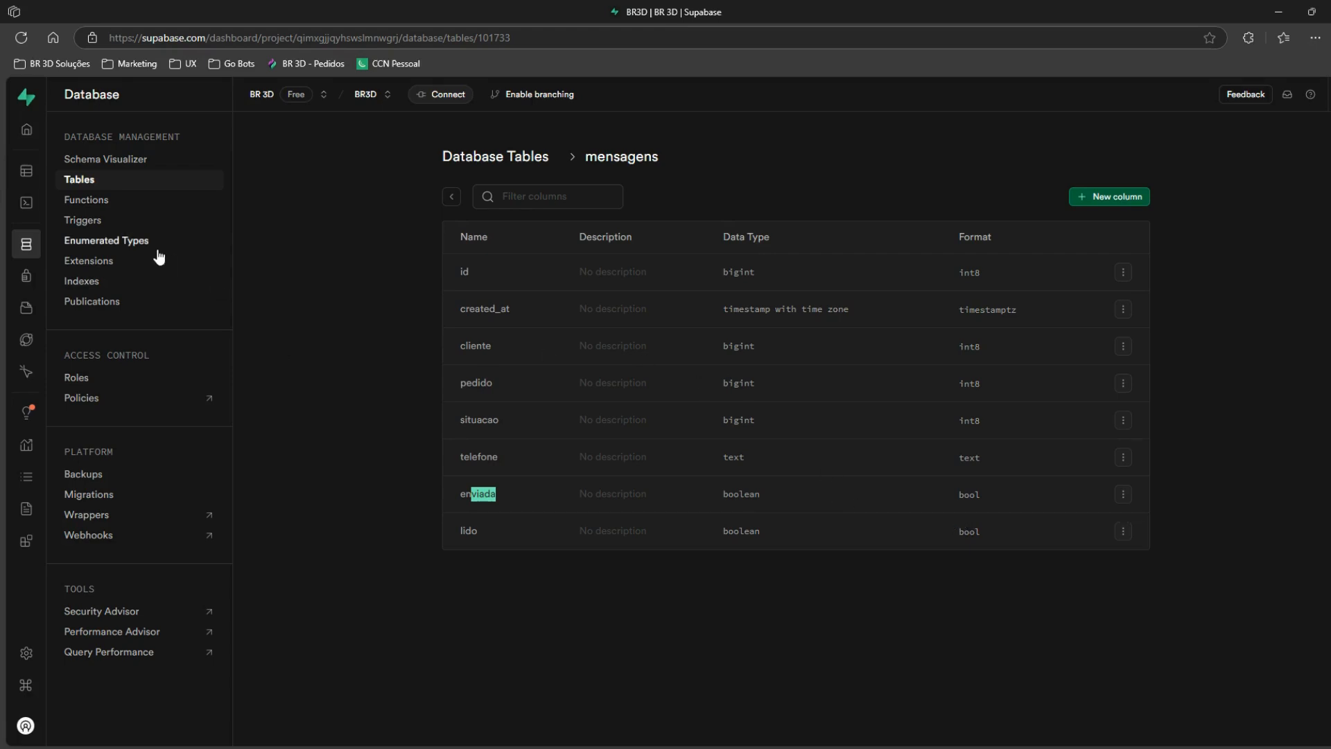
Step: Switch back to the Importar Pedidos workflow in n8n and review the whole node chain from the trigger to the message nodes
{"action": "mouse_move", "coordinate": [3, 208]}
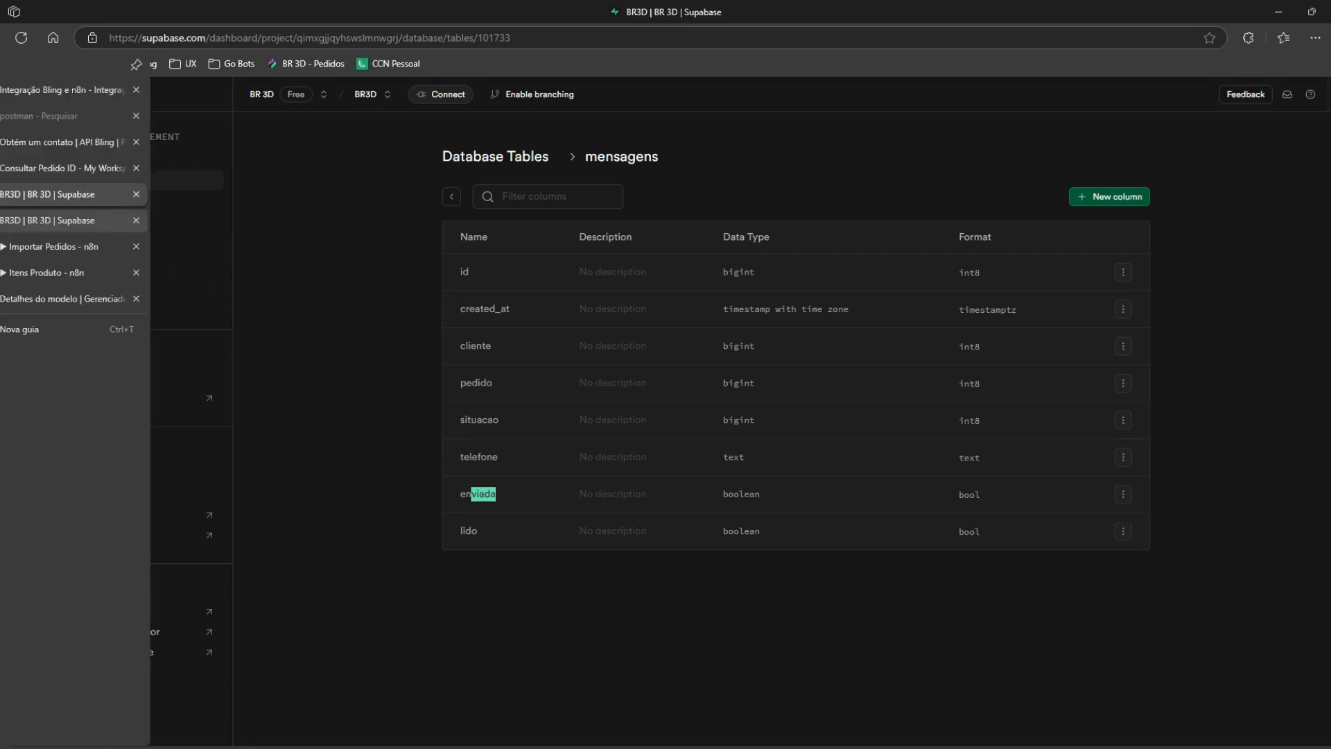
{"action": "left_click", "coordinate": [84, 194]}
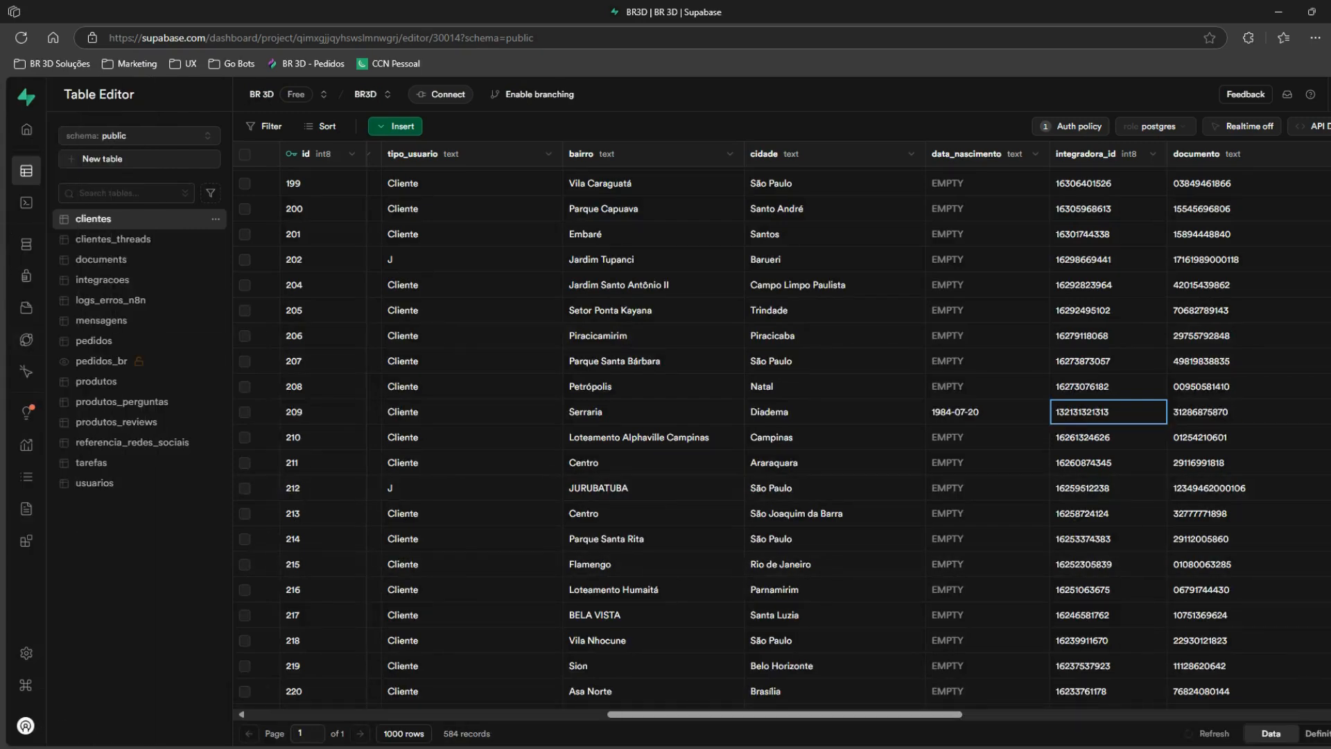
{"action": "mouse_move", "coordinate": [3, 249]}
{"action": "left_click", "coordinate": [76, 251]}
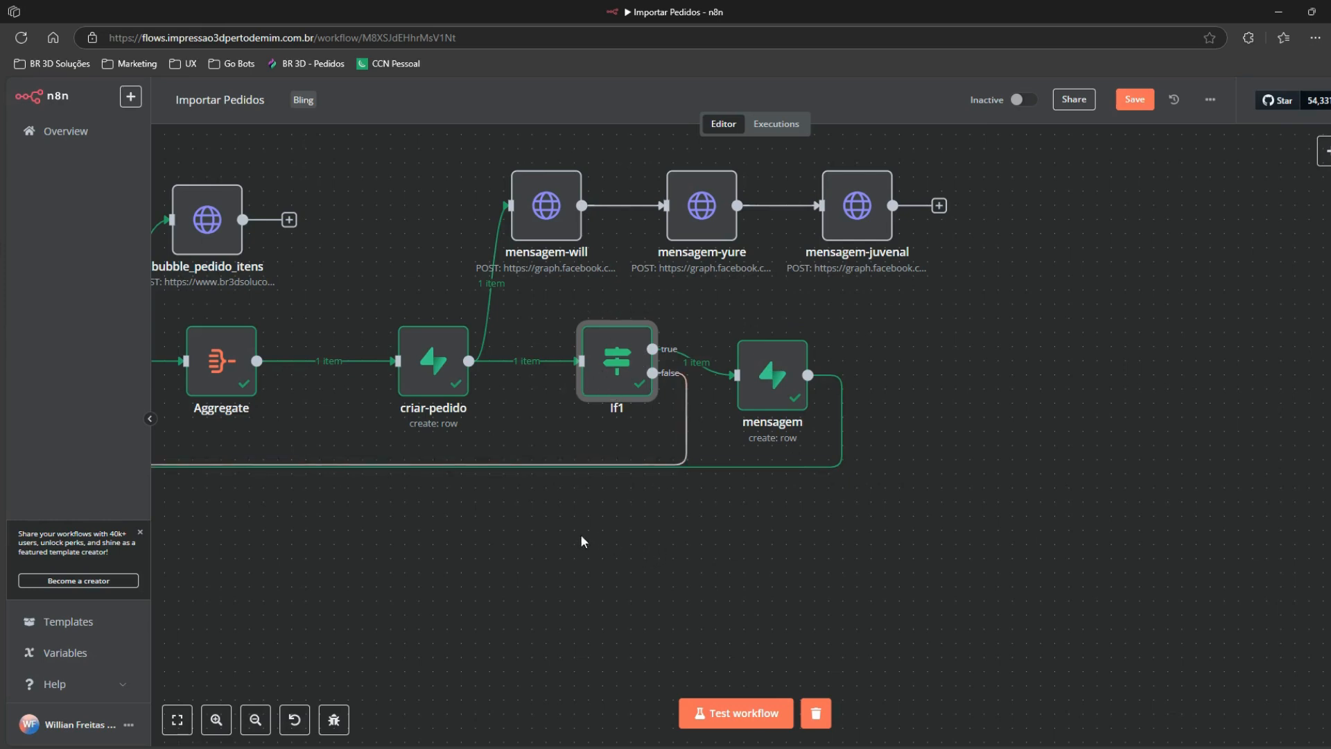
{"action": "scroll", "coordinate": [444, 583], "scroll_direction": "down", "scroll_amount": 4}
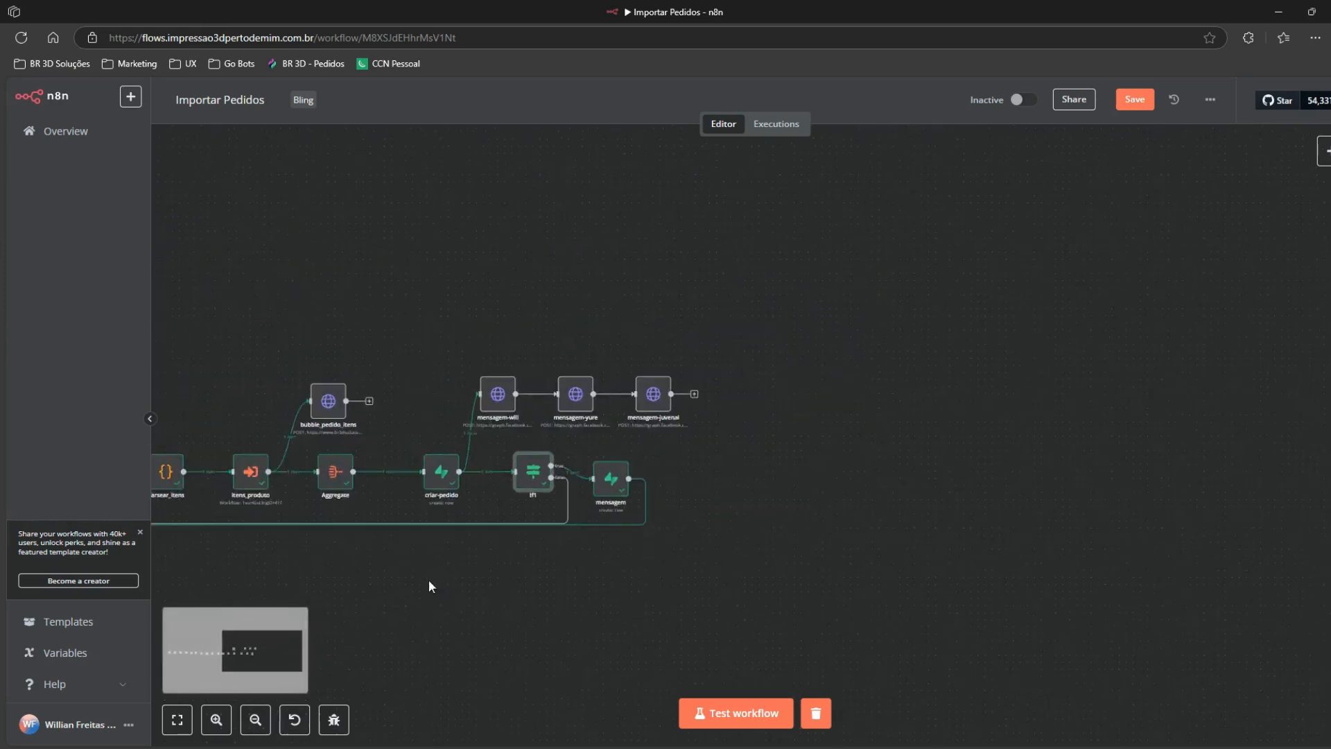
{"action": "scroll", "coordinate": [666, 578], "scroll_direction": "left", "scroll_amount": 10}
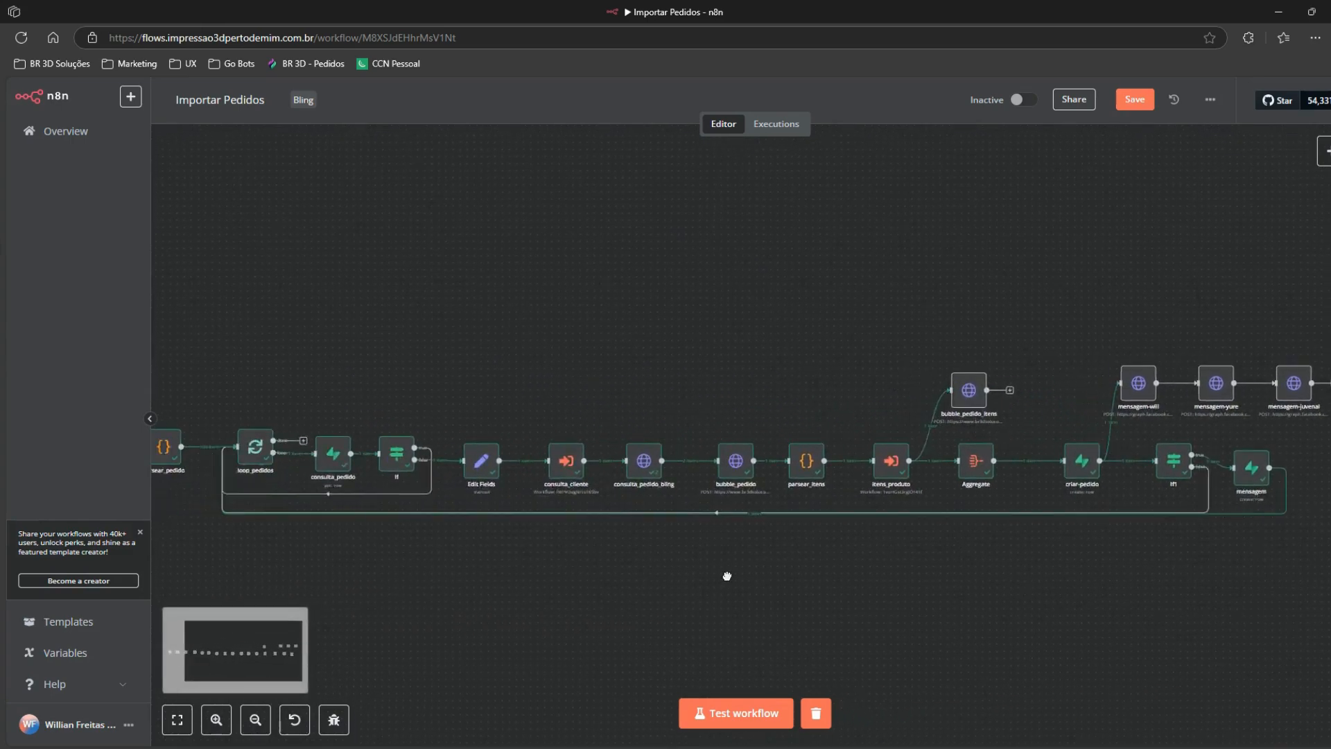
{"action": "scroll", "coordinate": [727, 576], "scroll_direction": "left", "scroll_amount": 3}
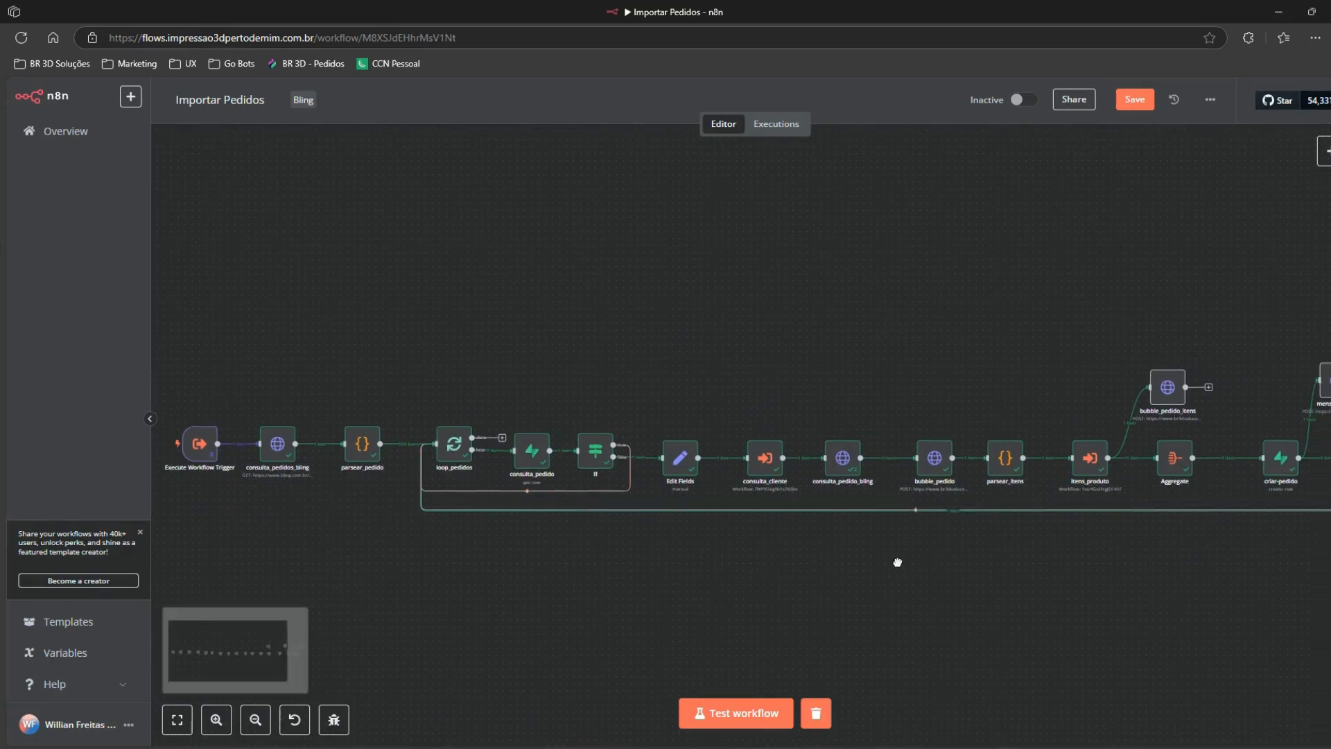
{"action": "left_click_drag", "start_coordinate": [897, 559], "coordinate": [672, 580]}
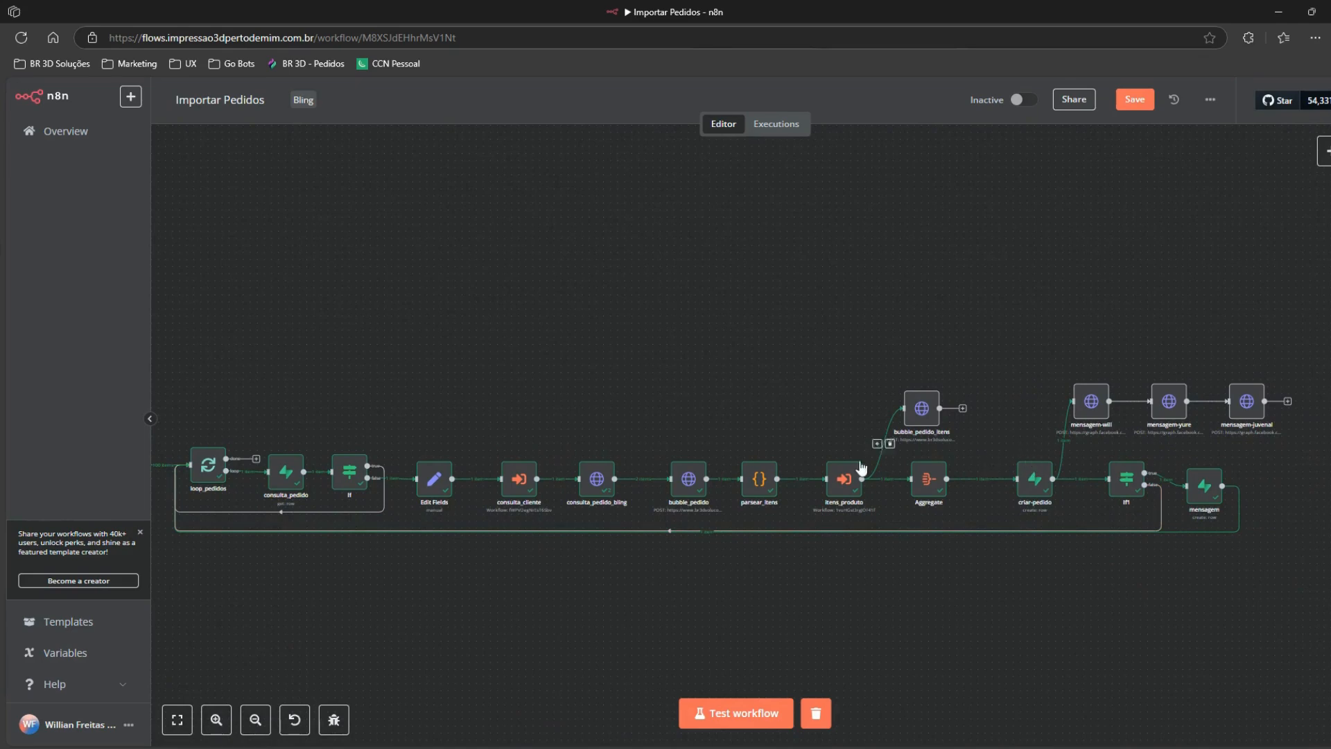
{"action": "left_click_drag", "start_coordinate": [505, 576], "coordinate": [808, 570]}
{"action": "scroll", "coordinate": [831, 536], "scroll_direction": "right", "scroll_amount": 5}
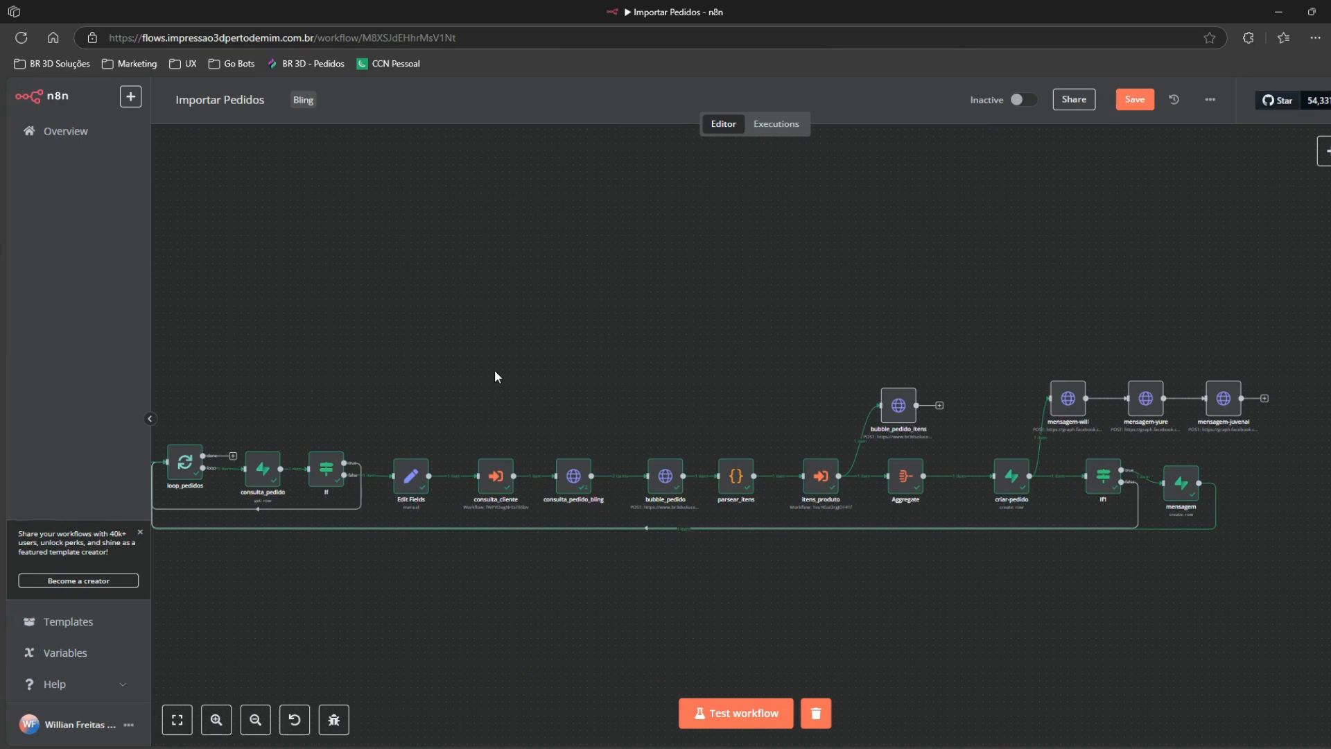
{"action": "left_click_drag", "start_coordinate": [1257, 446], "coordinate": [1173, 443]}
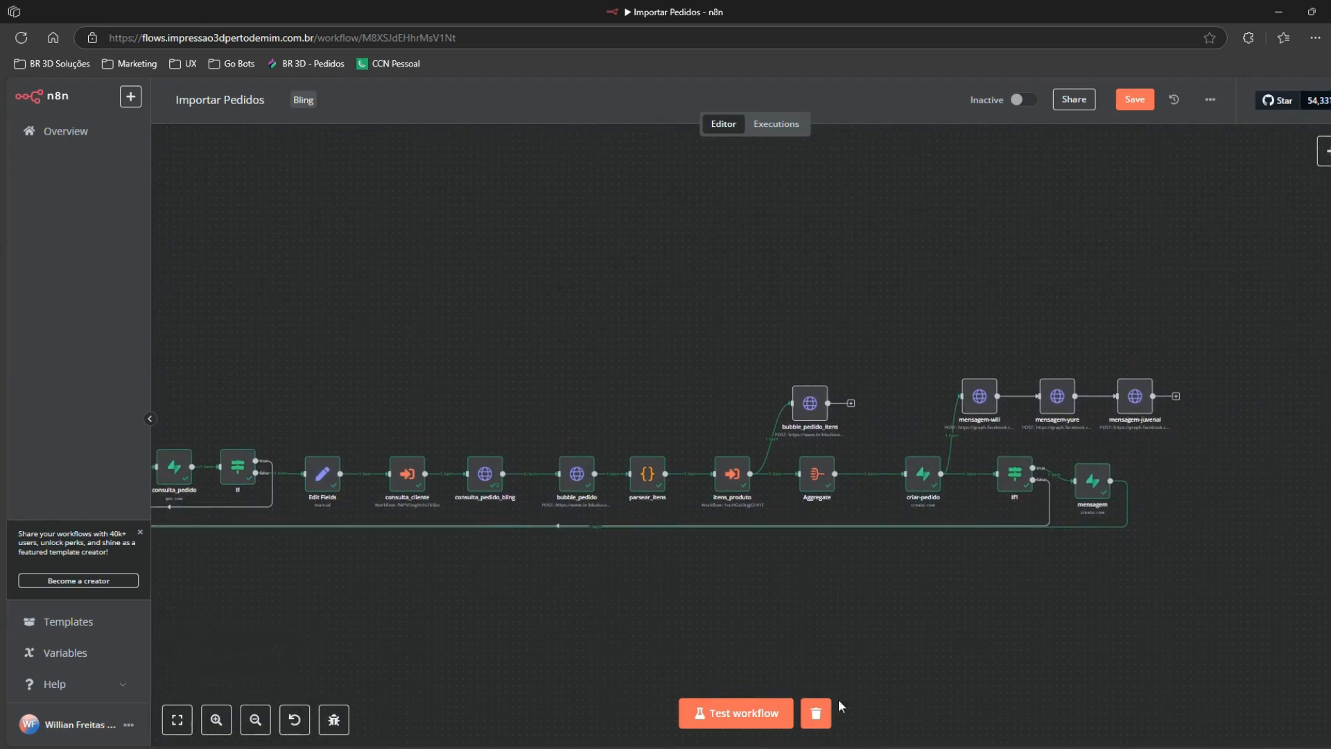
{"action": "left_click_drag", "start_coordinate": [883, 633], "coordinate": [1041, 549]}
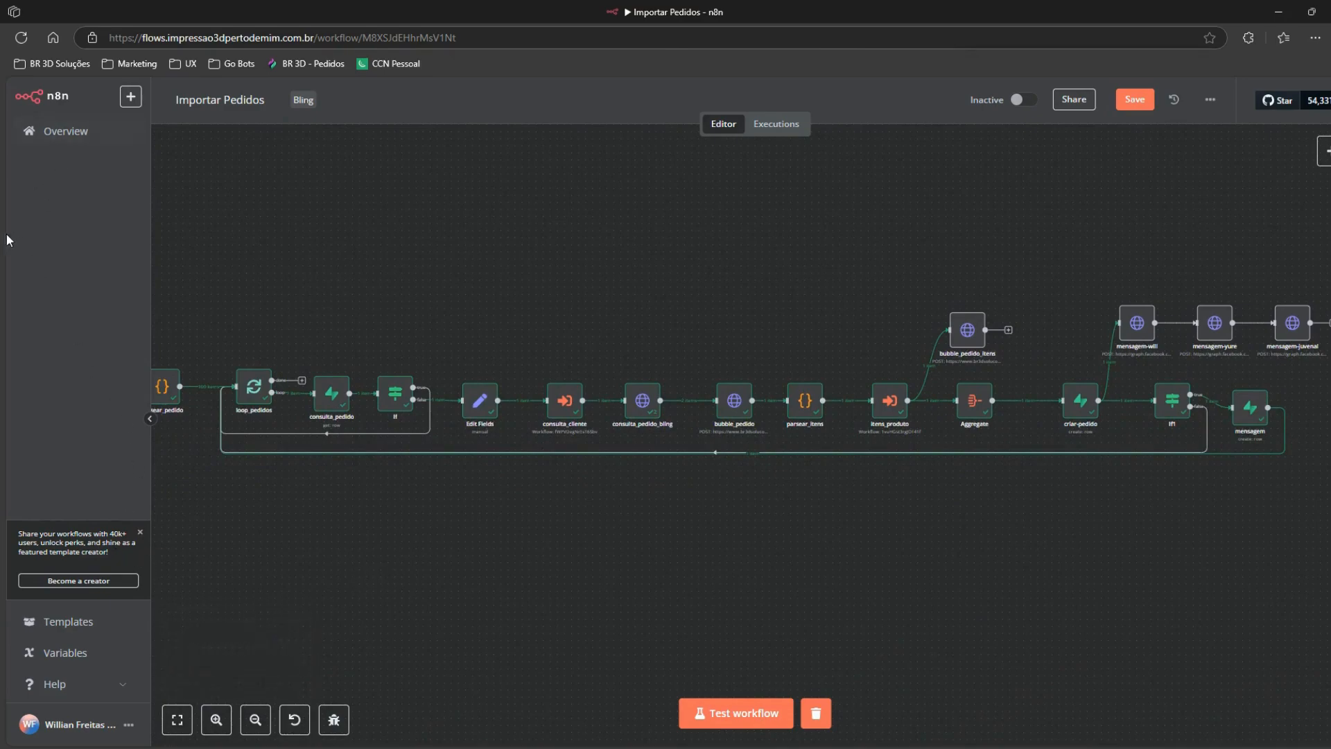
Step: Switch to the Supabase project and open the pedidos table in the Table Editor
{"action": "mouse_move", "coordinate": [2, 280]}
{"action": "left_click", "coordinate": [30, 195]}
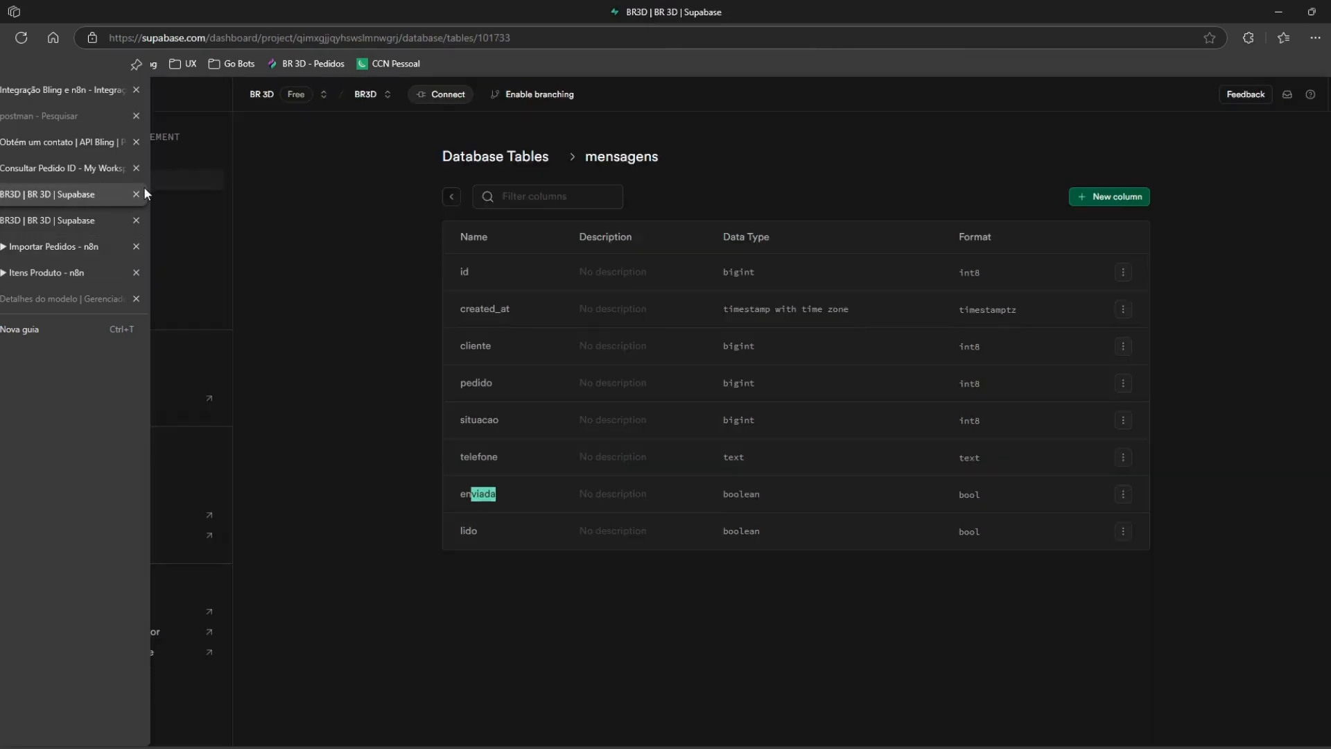
{"action": "mouse_move", "coordinate": [36, 198]}
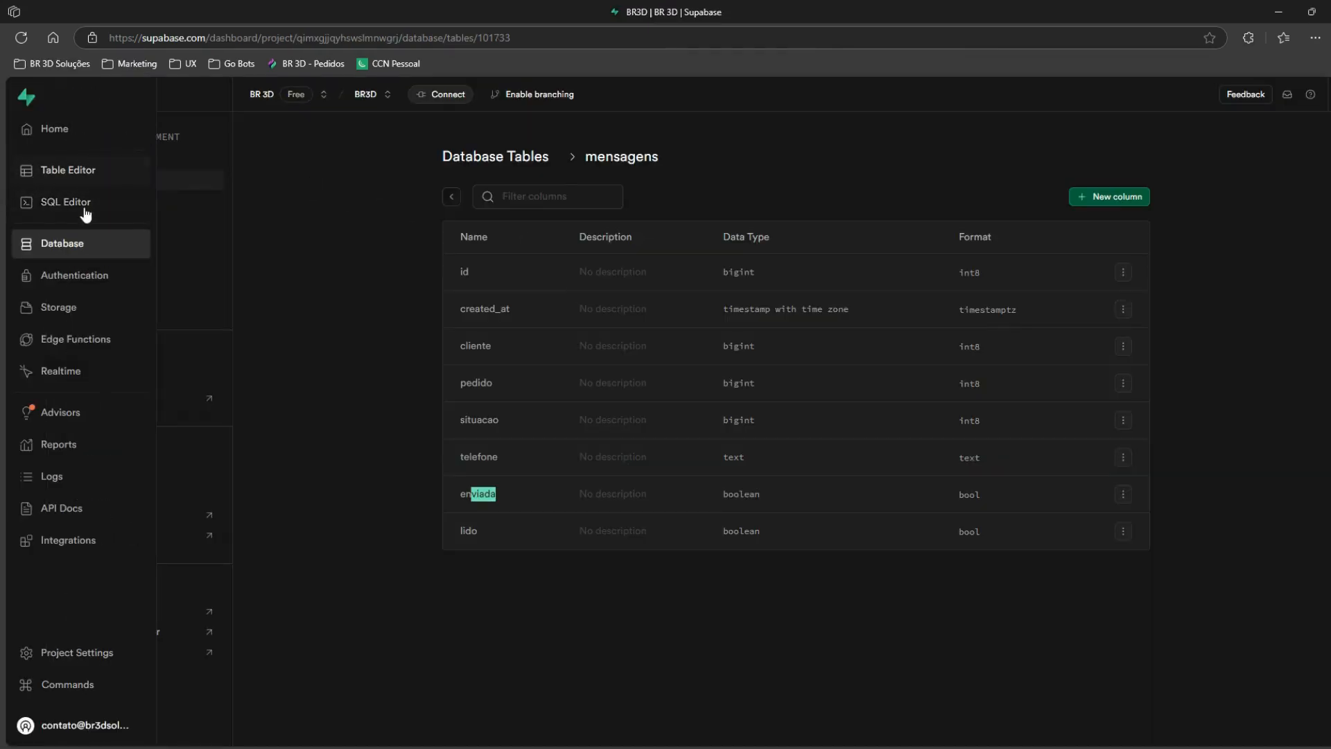
{"action": "left_click", "coordinate": [62, 174]}
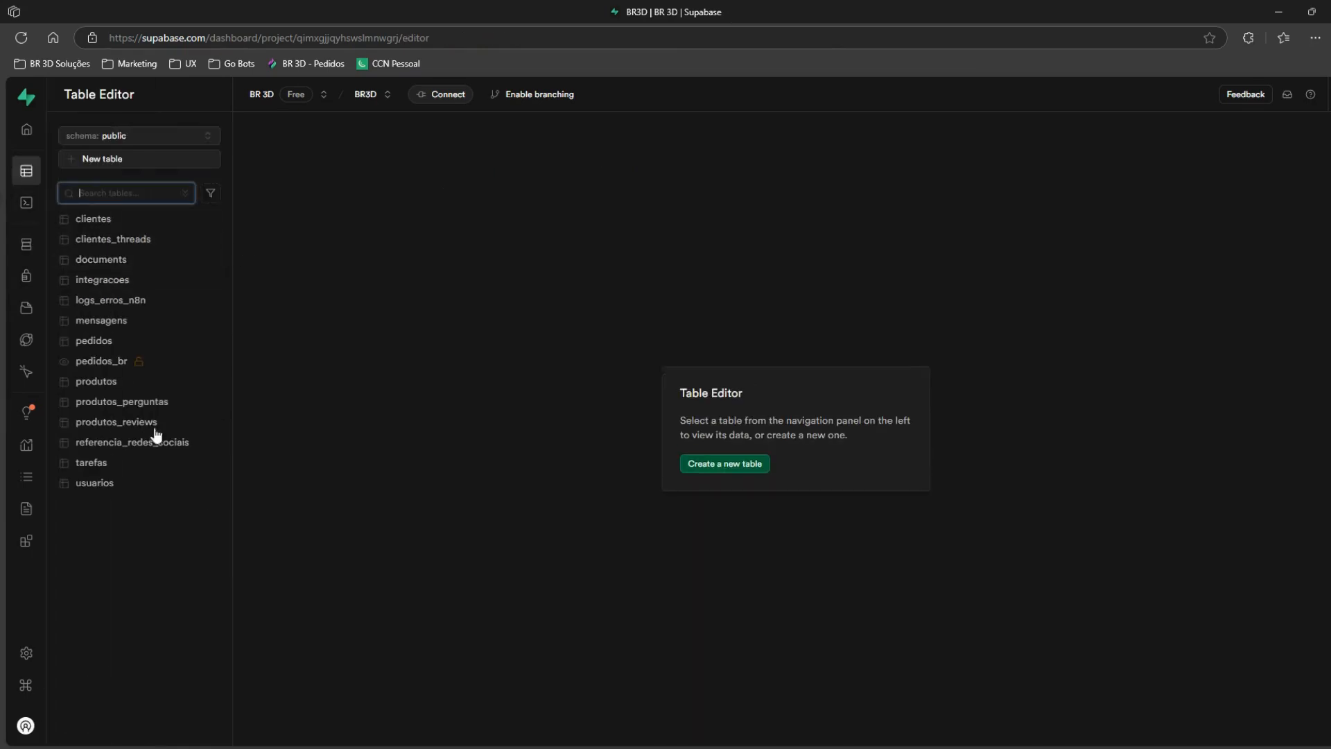
{"action": "left_click", "coordinate": [119, 341]}
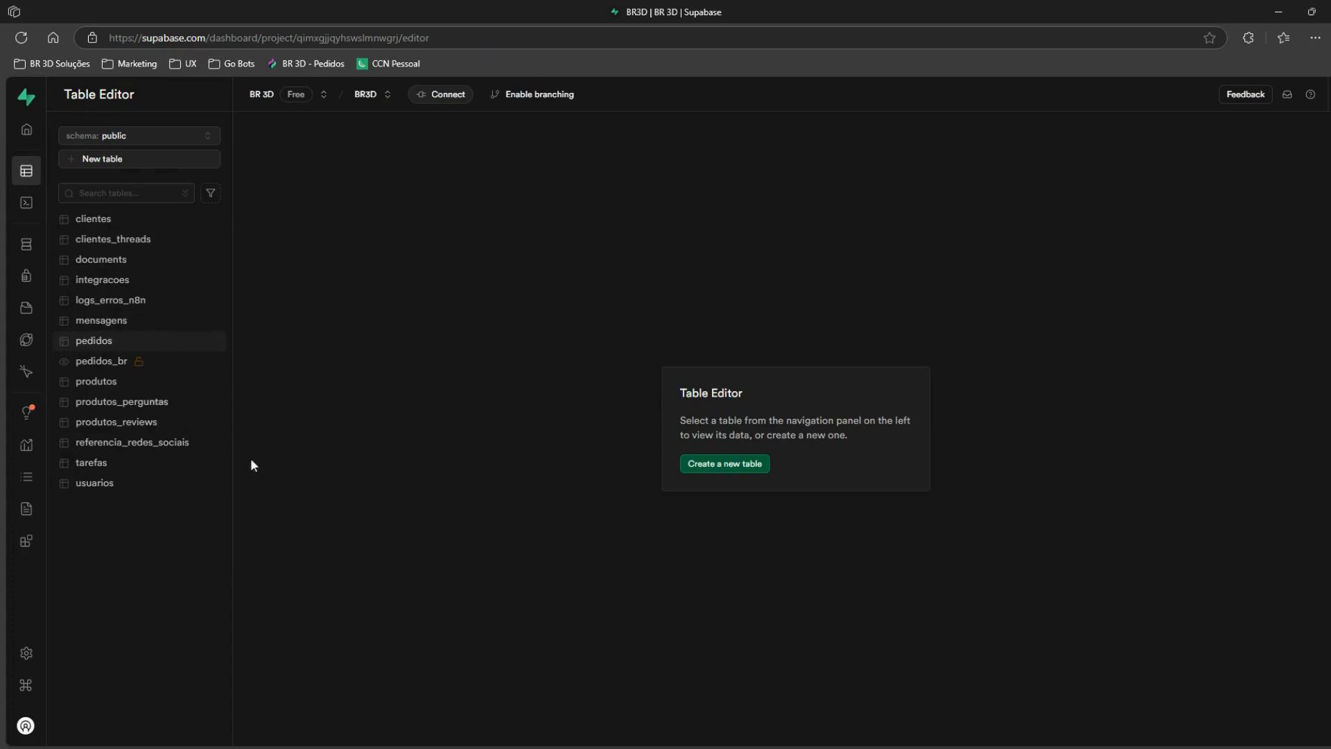
{"action": "left_click", "coordinate": [92, 344]}
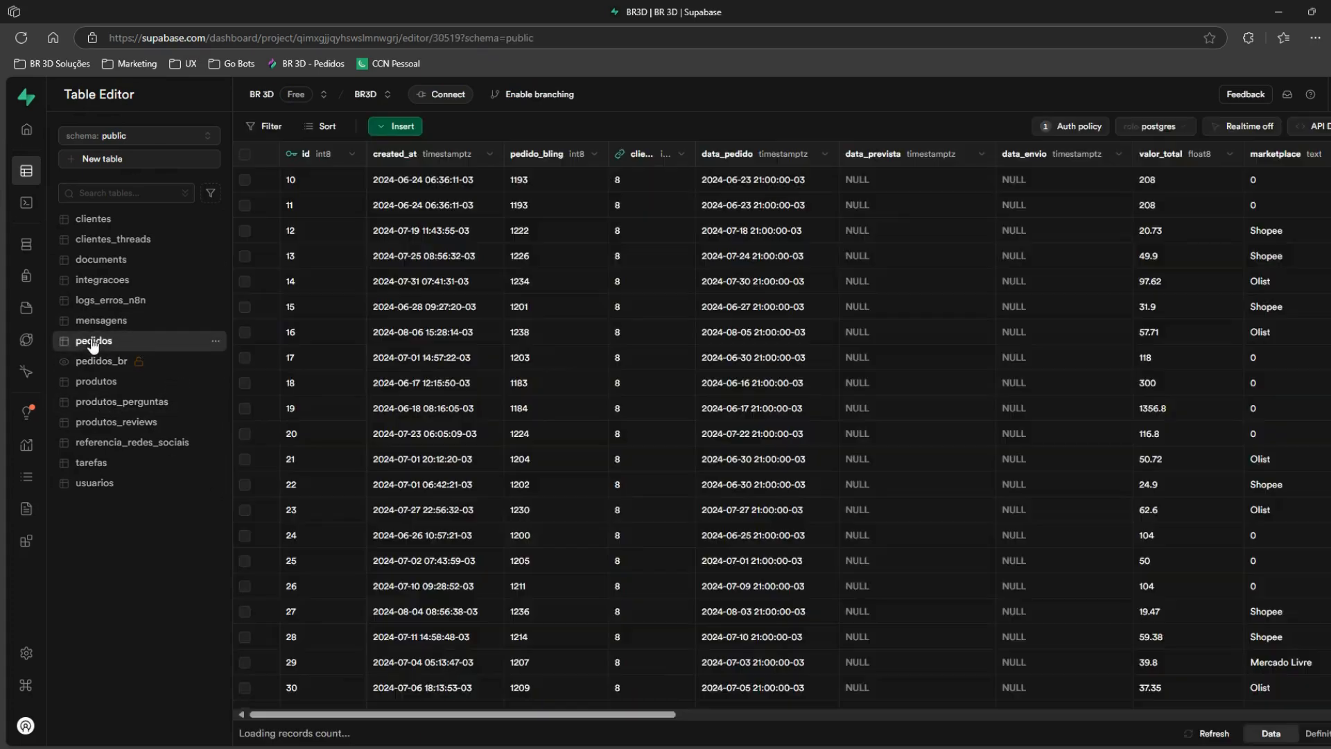
Step: Display 1000 rows per page in the pedidos table and go to the last records on page 2
{"action": "left_click", "coordinate": [407, 735]}
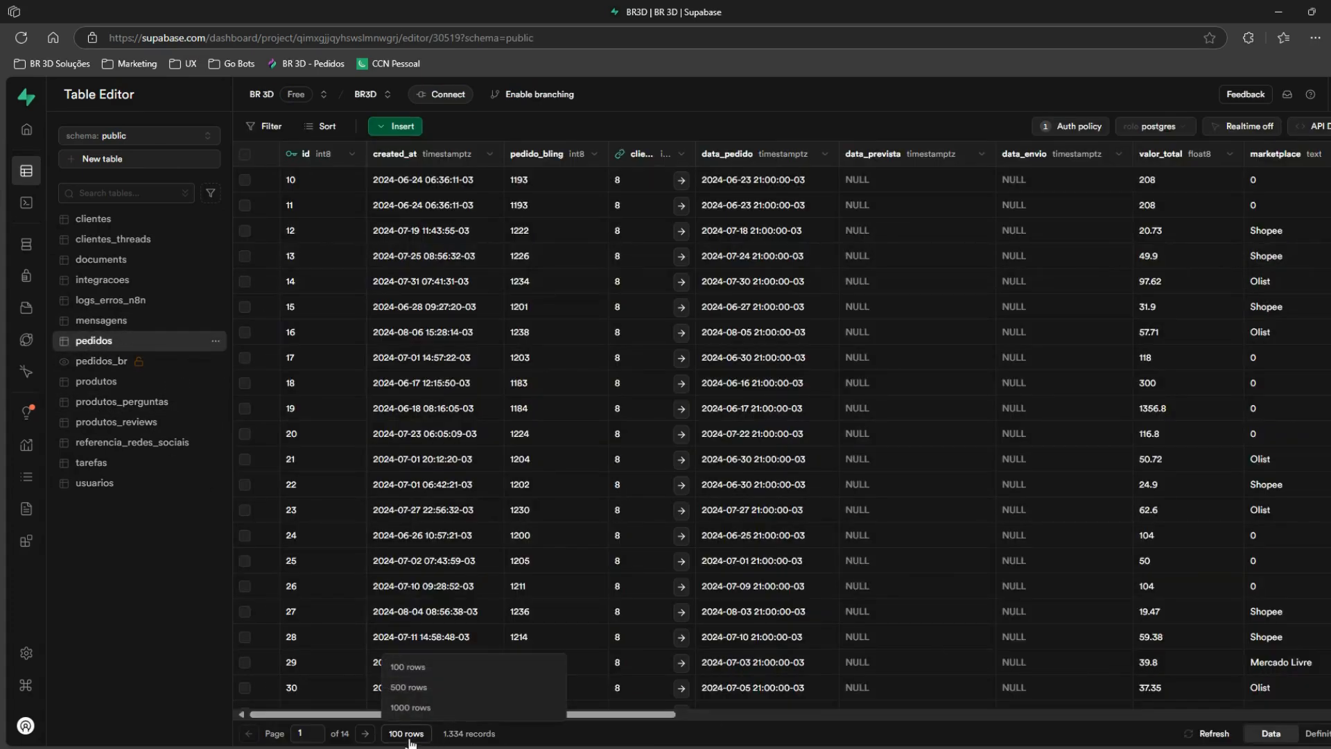
{"action": "left_click", "coordinate": [411, 708]}
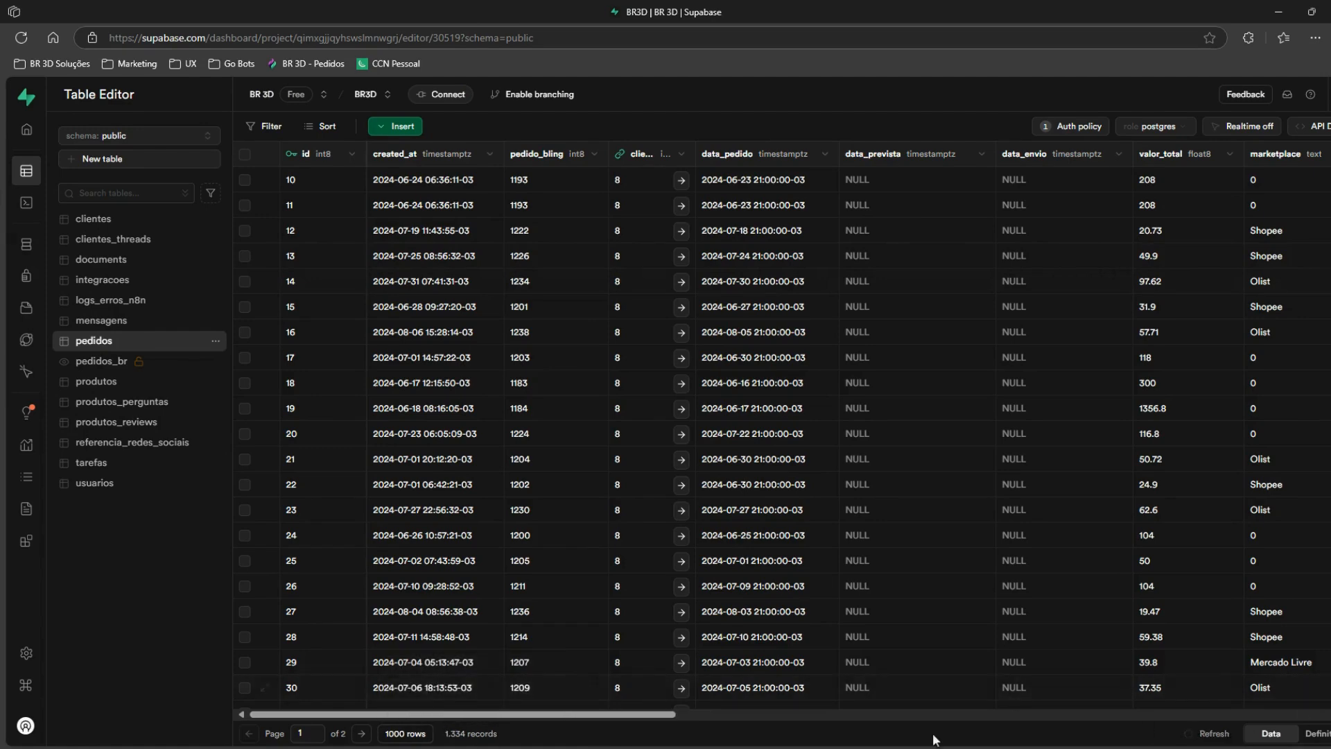
{"action": "left_click", "coordinate": [362, 734]}
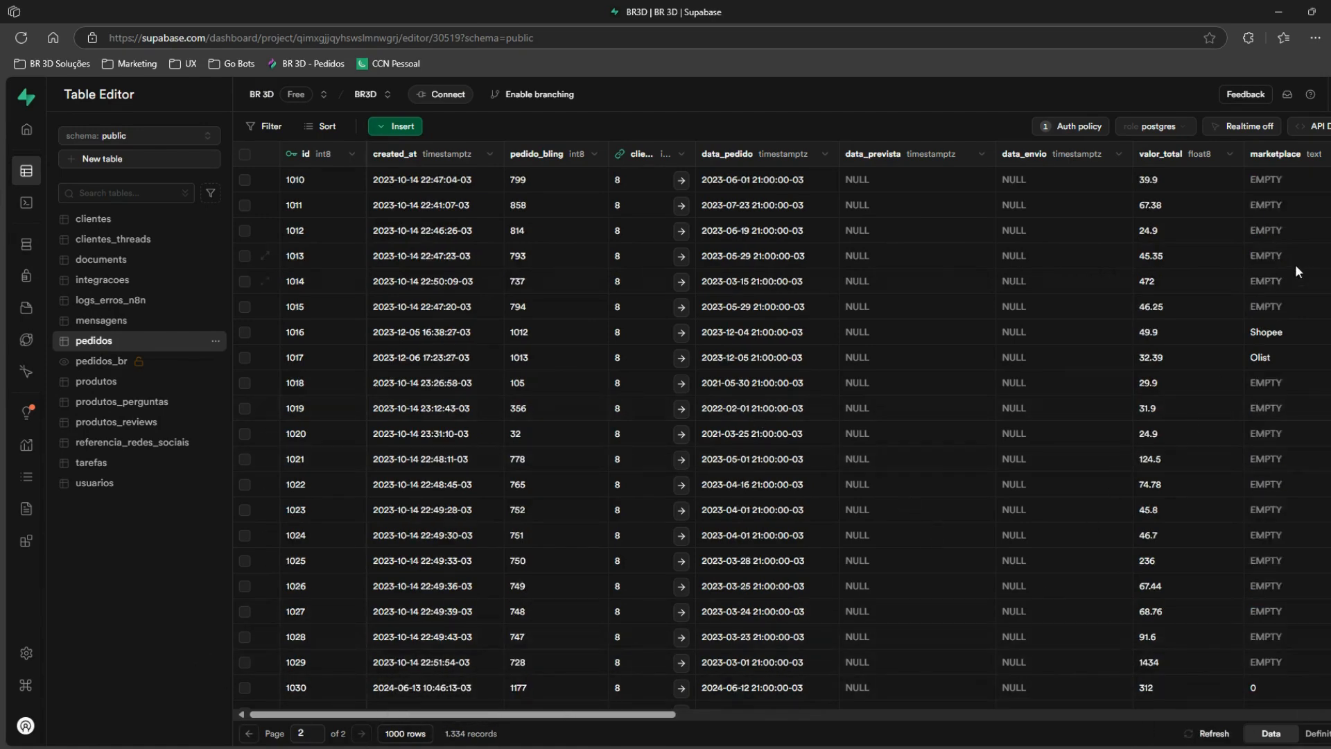
{"action": "scroll", "coordinate": [782, 437], "scroll_direction": "down", "scroll_amount": 20}
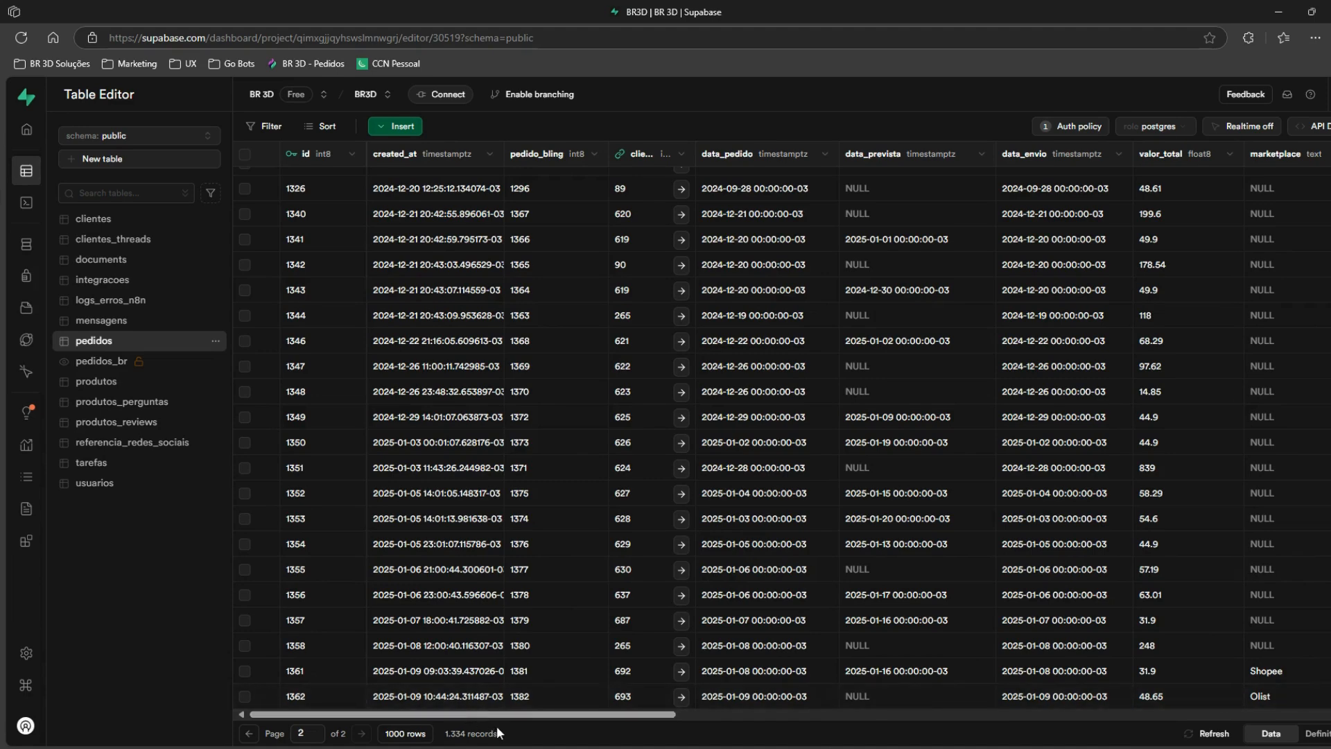
Step: Examine the last order's dates, total value and marketplace, and open its itens JSON in the expanded editor
{"action": "left_click_drag", "start_coordinate": [505, 715], "coordinate": [548, 718]}
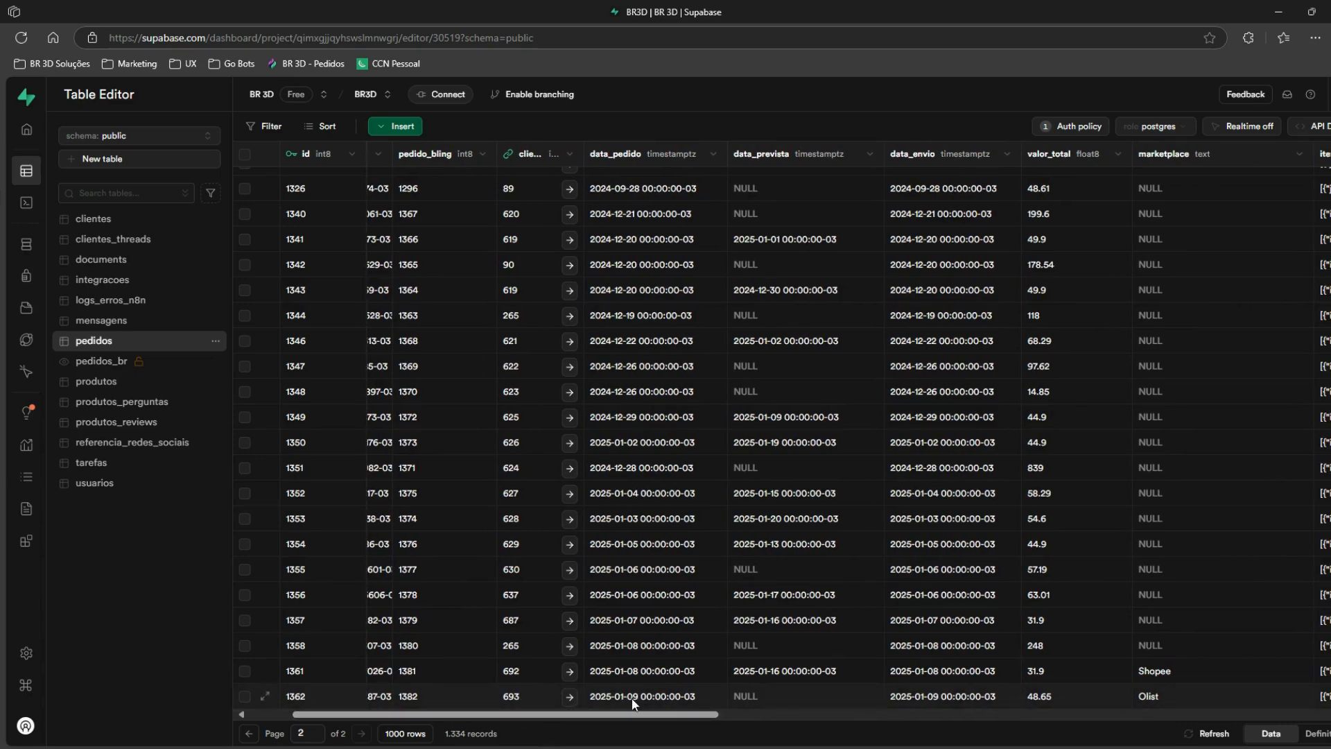
{"action": "left_click_drag", "start_coordinate": [667, 717], "coordinate": [735, 730]}
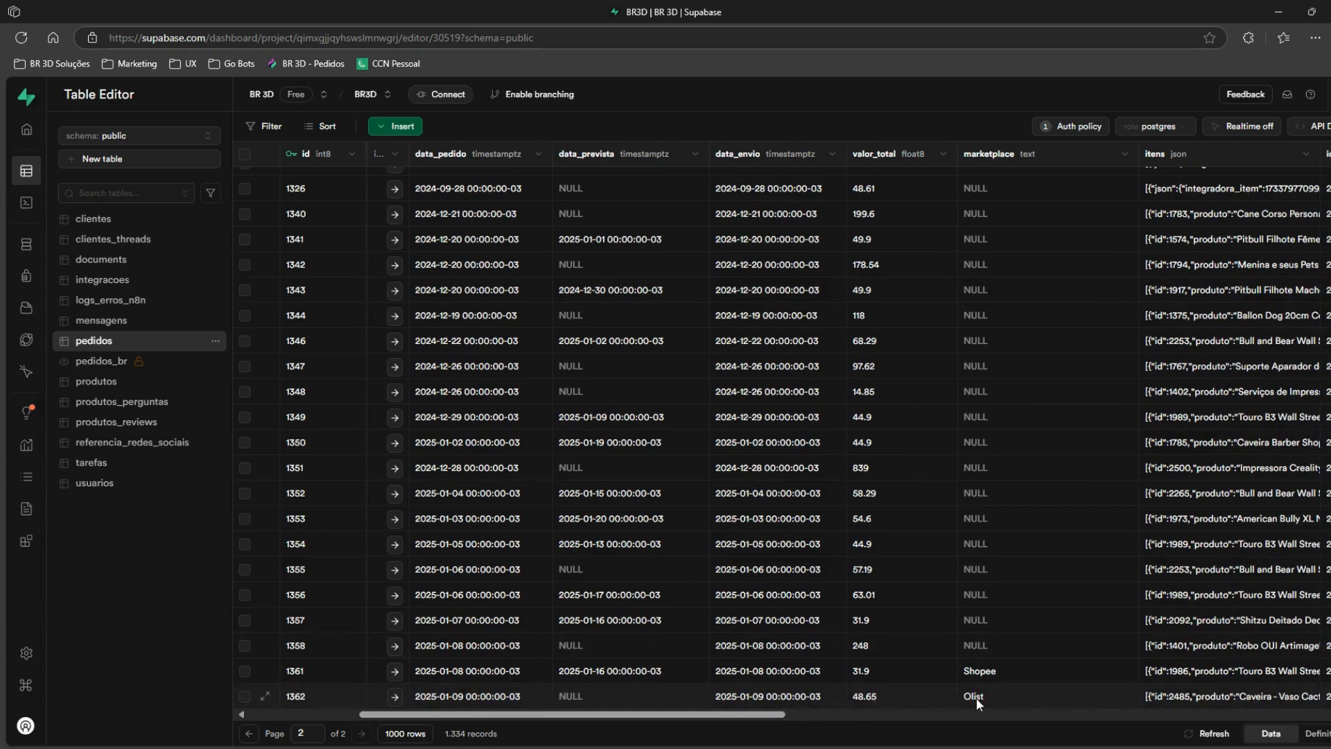
{"action": "double_click", "coordinate": [1173, 697]}
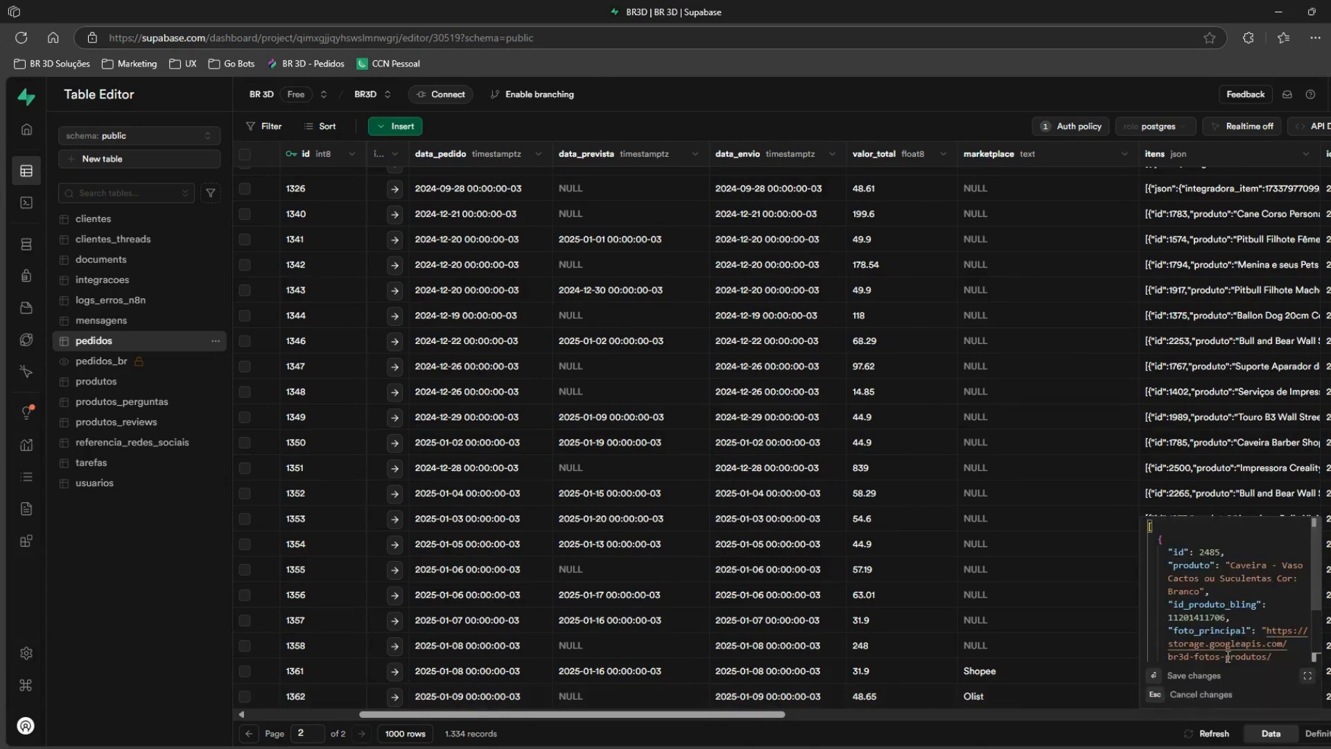
{"action": "left_click", "coordinate": [1309, 678]}
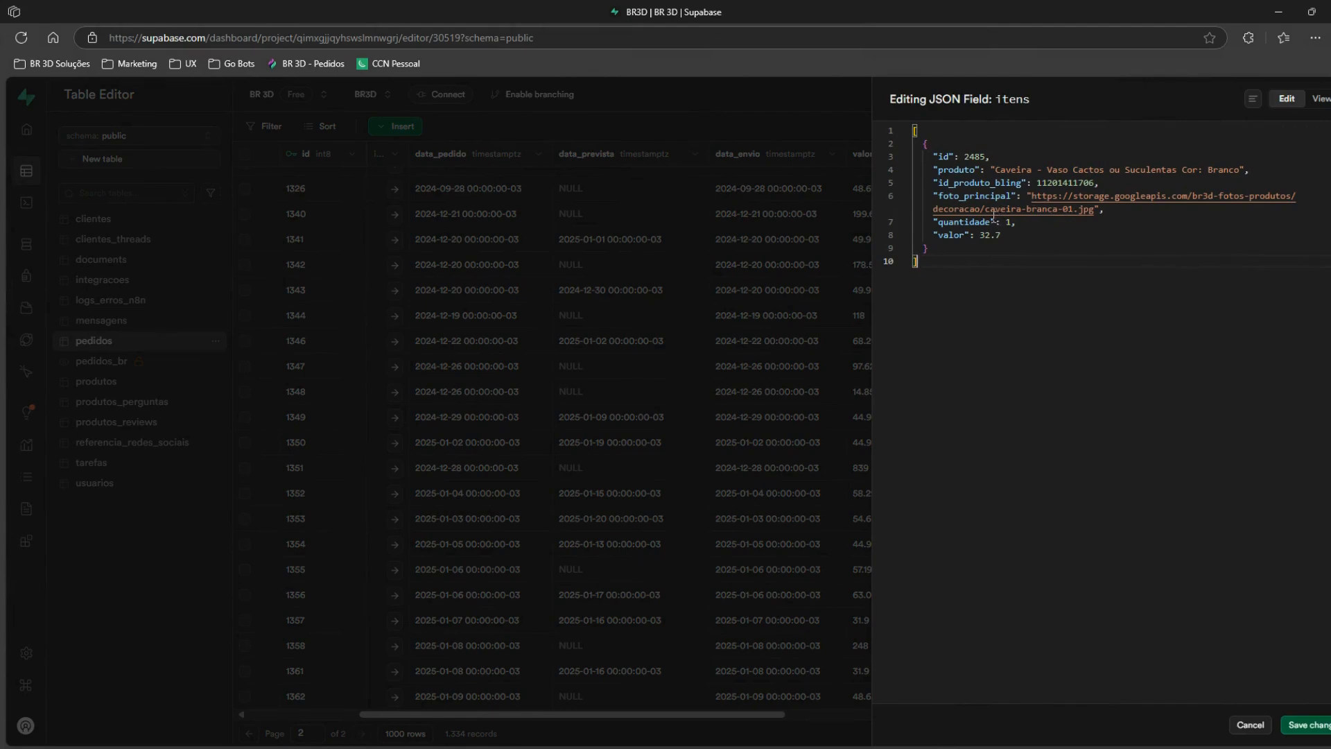
Step: Switch to WhatsApp Web and examine the new-order notifications in the open chat, comparing product image, marketplace, item quantity and total value
{"action": "left_click", "coordinate": [810, 107]}
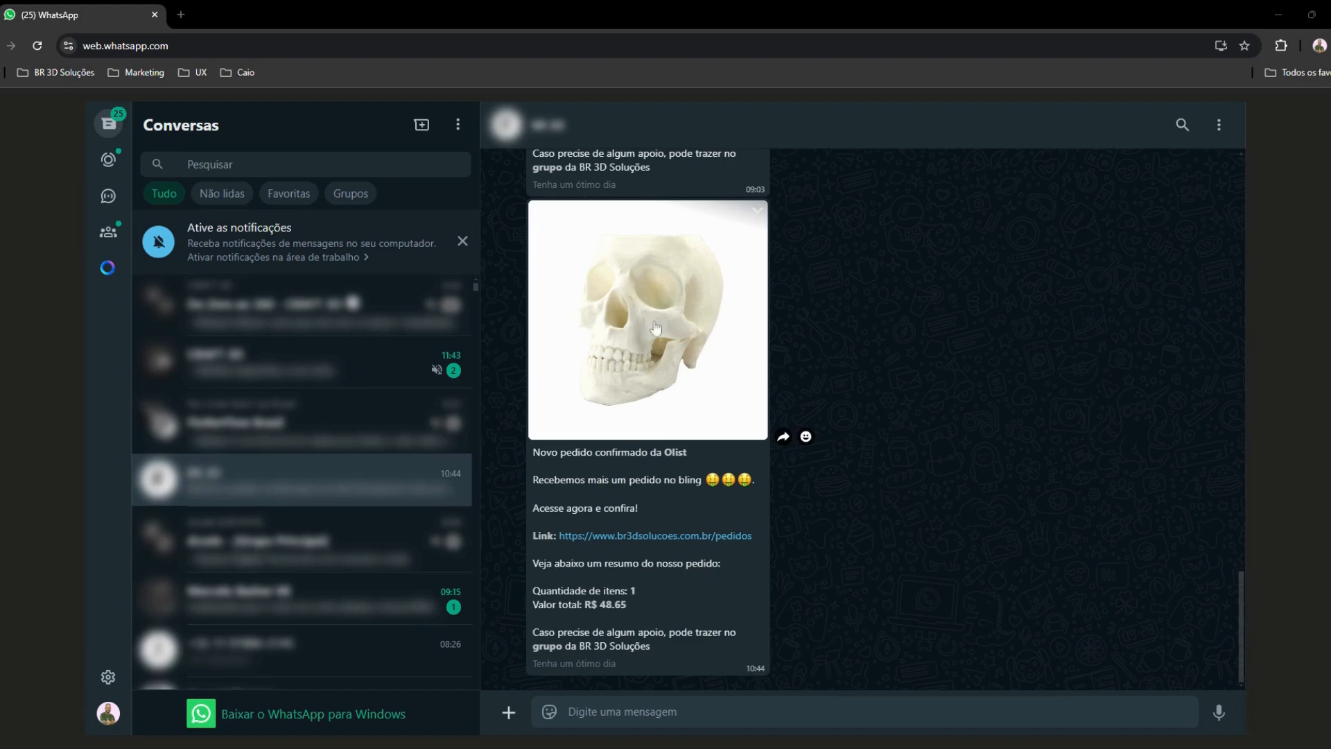
{"action": "scroll", "coordinate": [651, 329], "scroll_direction": "up", "scroll_amount": 4}
{"action": "scroll", "coordinate": [659, 312], "scroll_direction": "up", "scroll_amount": 2}
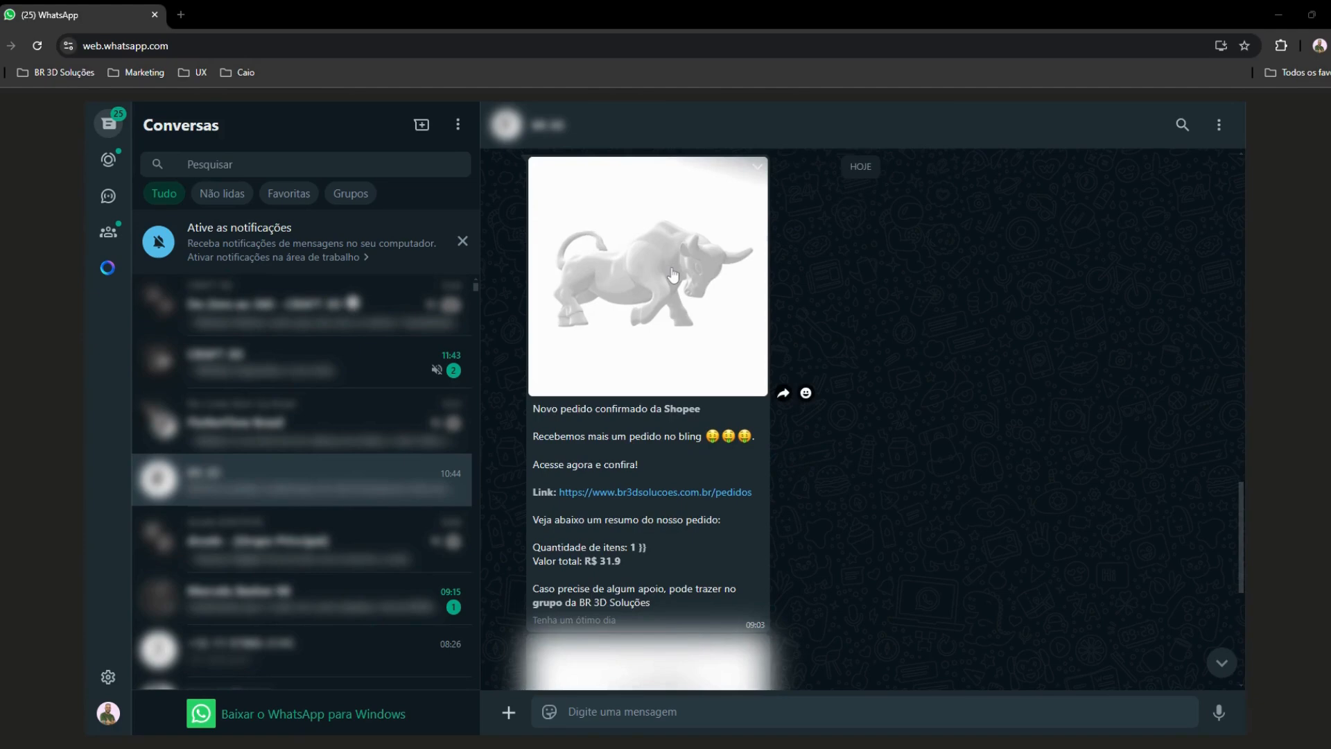
{"action": "scroll", "coordinate": [669, 277], "scroll_direction": "up", "scroll_amount": 5}
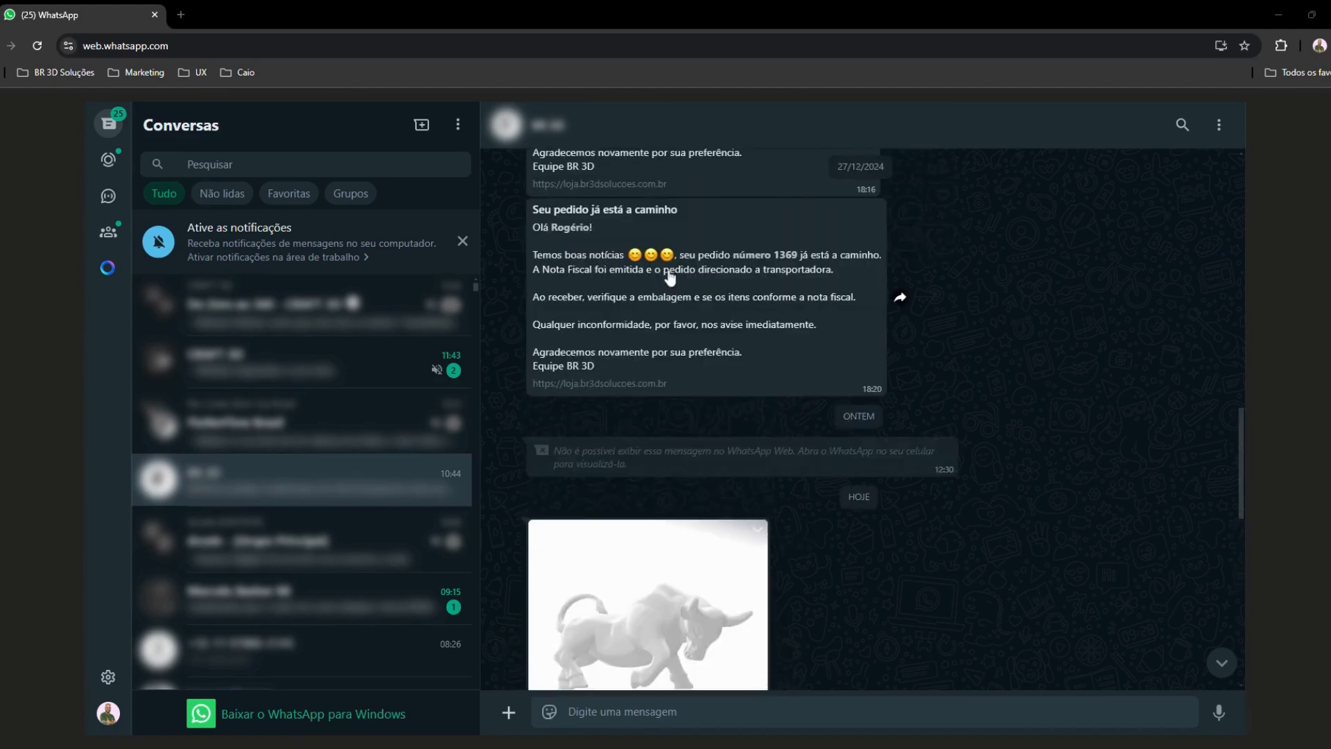
{"action": "scroll", "coordinate": [741, 364], "scroll_direction": "down", "scroll_amount": 1}
{"action": "scroll", "coordinate": [740, 357], "scroll_direction": "down", "scroll_amount": 5}
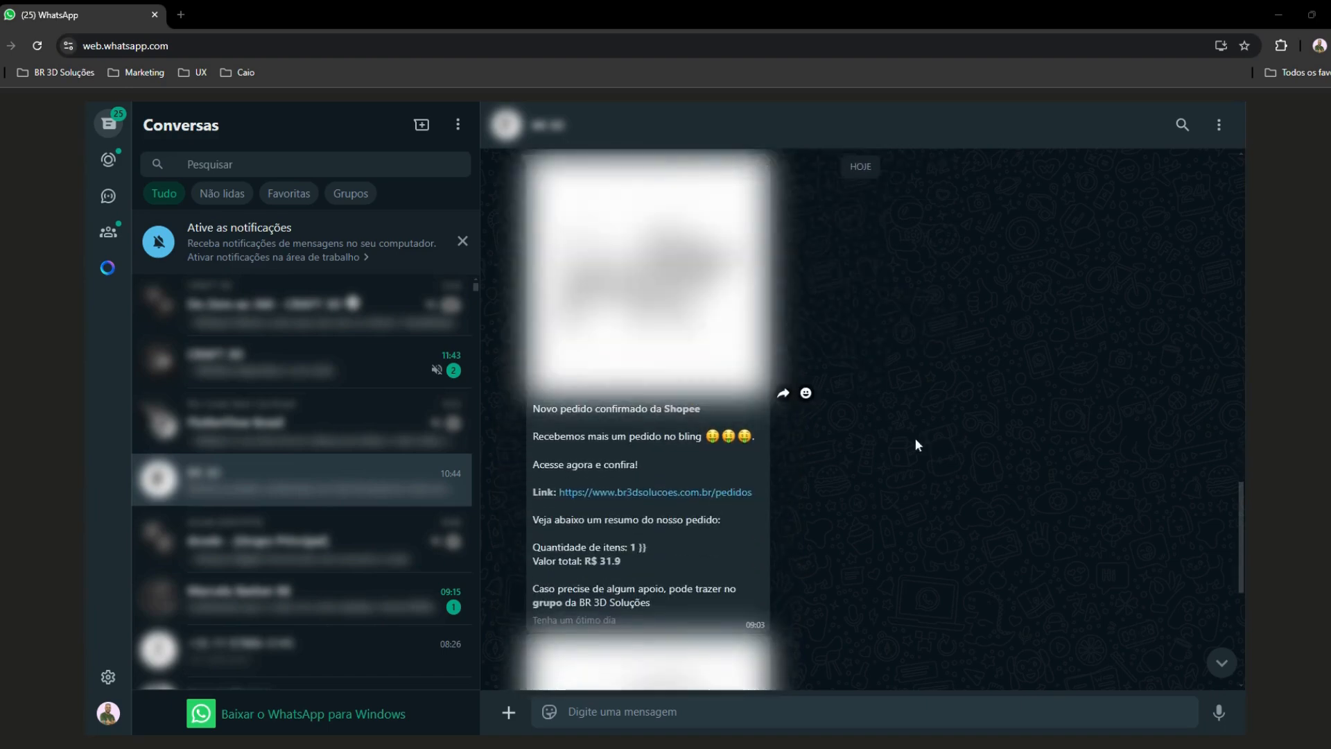
{"action": "scroll", "coordinate": [912, 440], "scroll_direction": "down", "scroll_amount": 4}
{"action": "scroll", "coordinate": [763, 416], "scroll_direction": "down", "scroll_amount": 5}
{"action": "scroll", "coordinate": [693, 395], "scroll_direction": "up", "scroll_amount": 3}
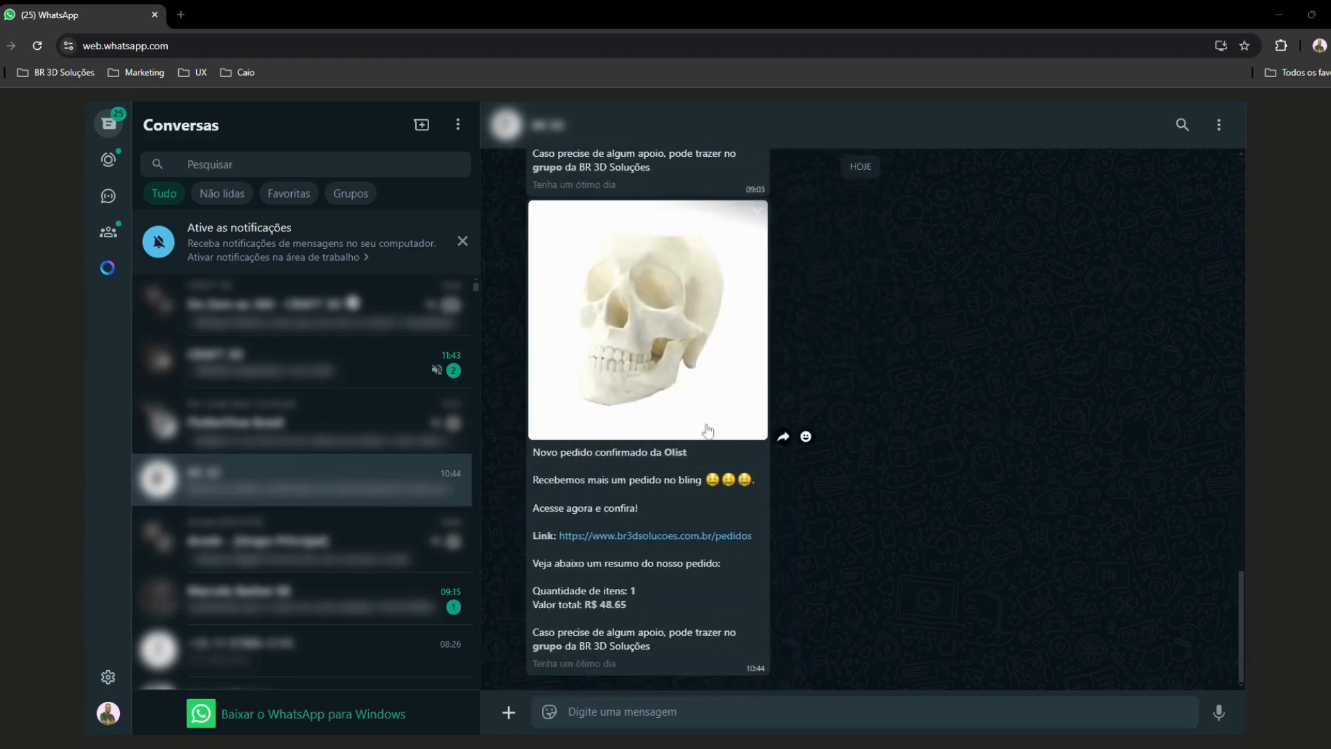
{"action": "scroll", "coordinate": [665, 378], "scroll_direction": "up", "scroll_amount": 2}
{"action": "scroll", "coordinate": [664, 377], "scroll_direction": "up", "scroll_amount": 7}
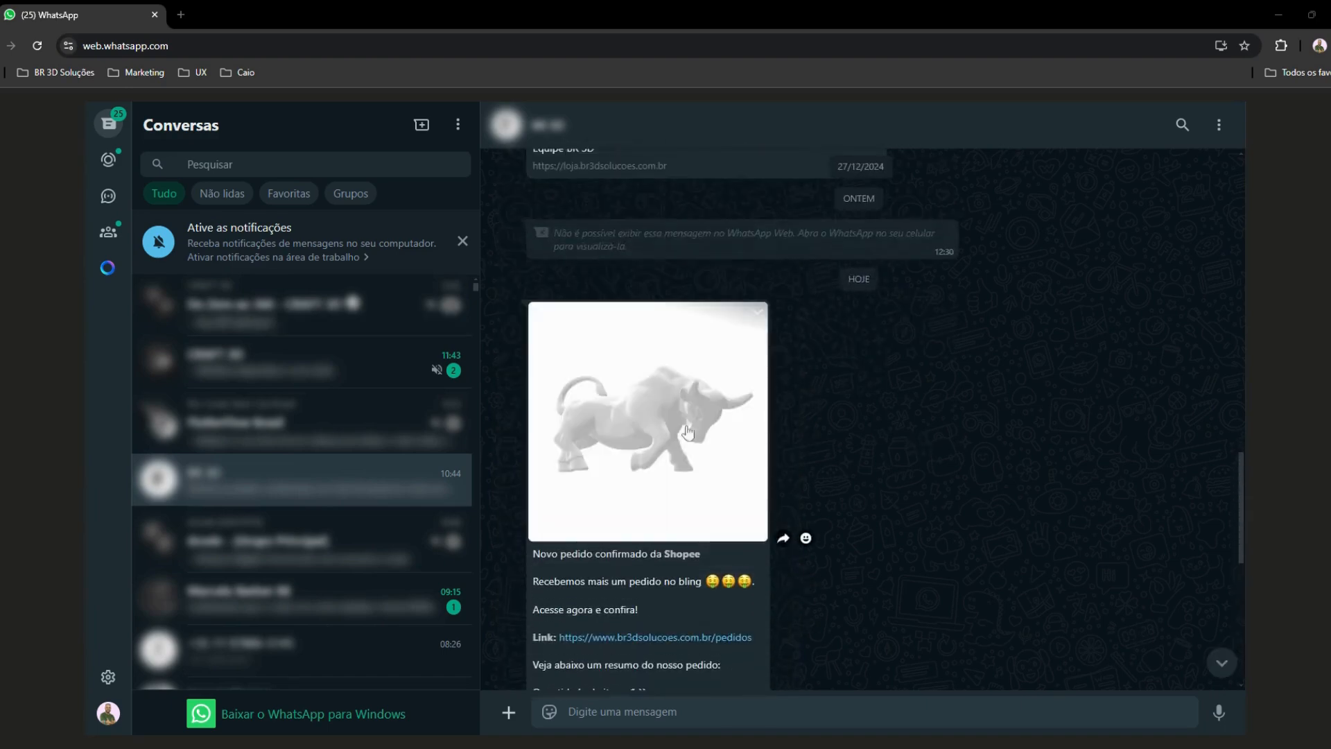
{"action": "scroll", "coordinate": [685, 454], "scroll_direction": "down", "scroll_amount": 6}
{"action": "scroll", "coordinate": [682, 473], "scroll_direction": "down", "scroll_amount": 1}
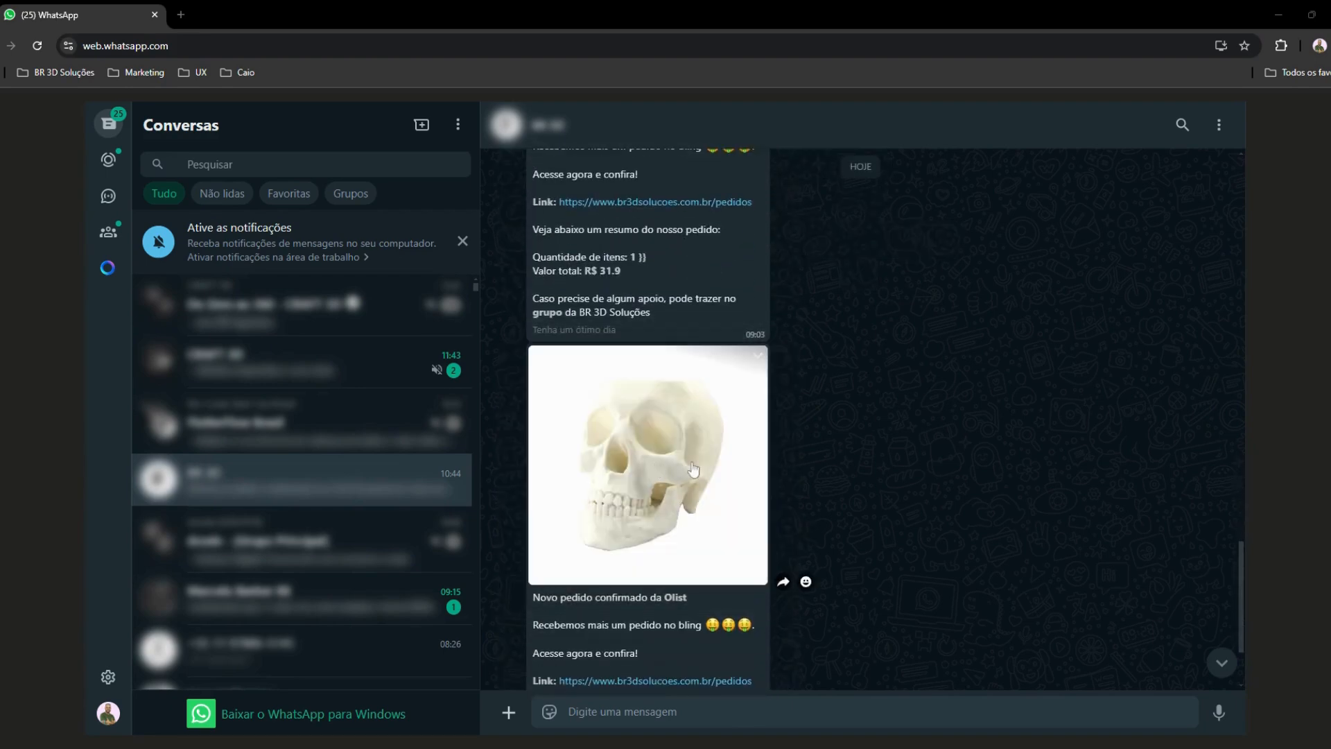
{"action": "scroll", "coordinate": [728, 426], "scroll_direction": "down", "scroll_amount": 2}
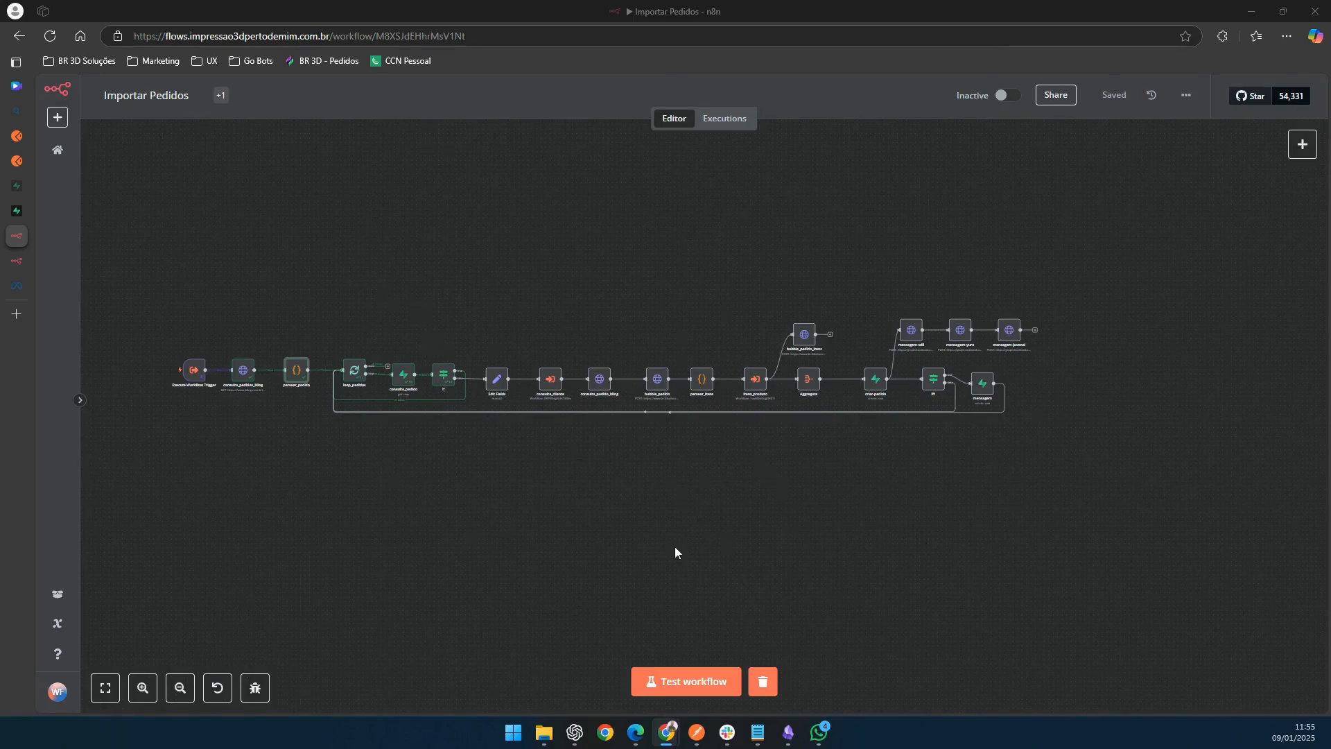
Step: Switch to n8n, run a test of the Importar Pedidos workflow and open the consulta_pedido_bling node
{"action": "left_click", "coordinate": [686, 682]}
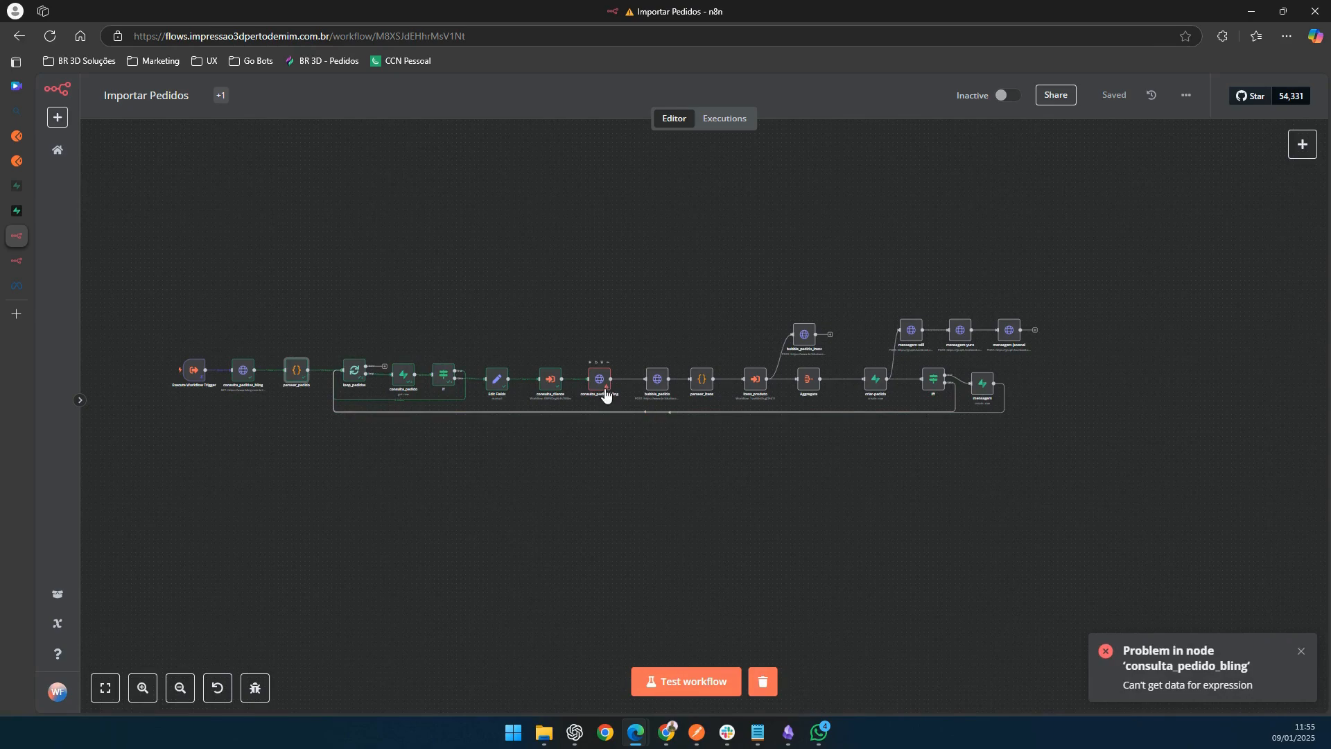
{"action": "scroll", "coordinate": [634, 380], "scroll_direction": "up", "scroll_amount": 4}
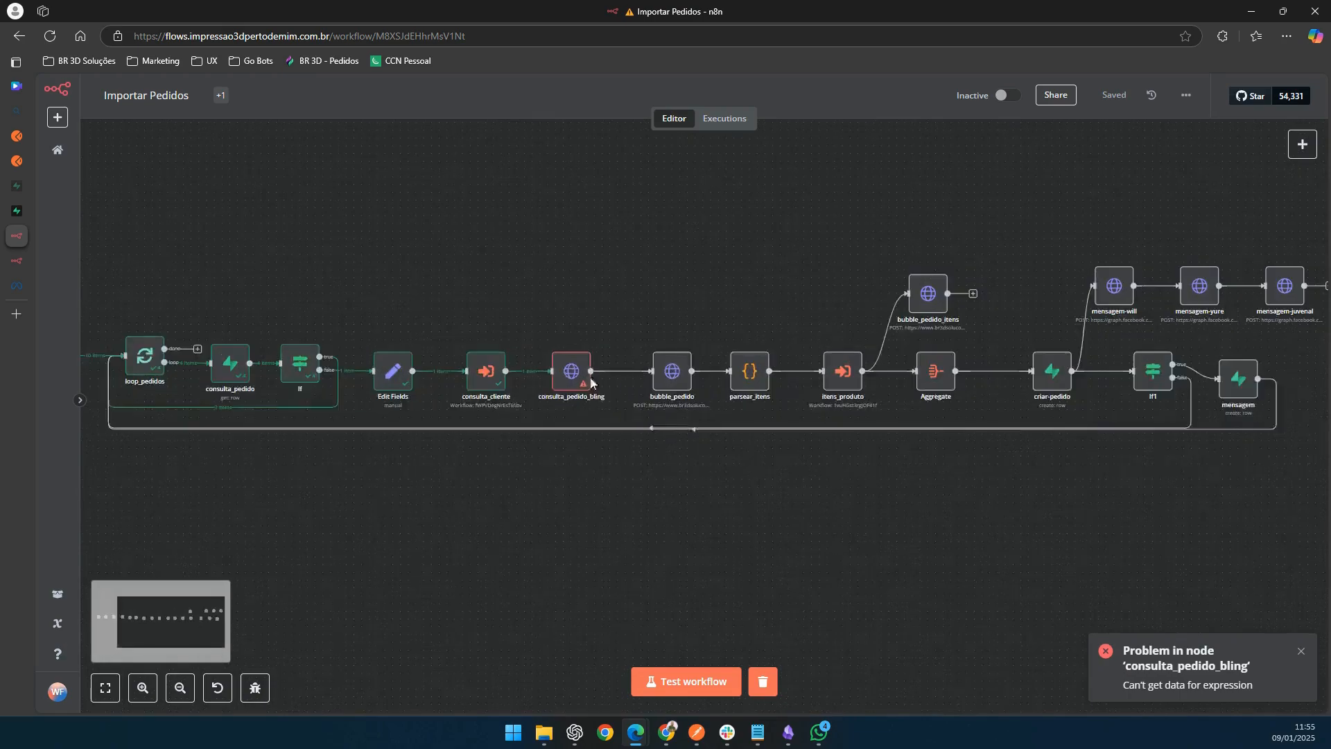
{"action": "double_click", "coordinate": [563, 375]}
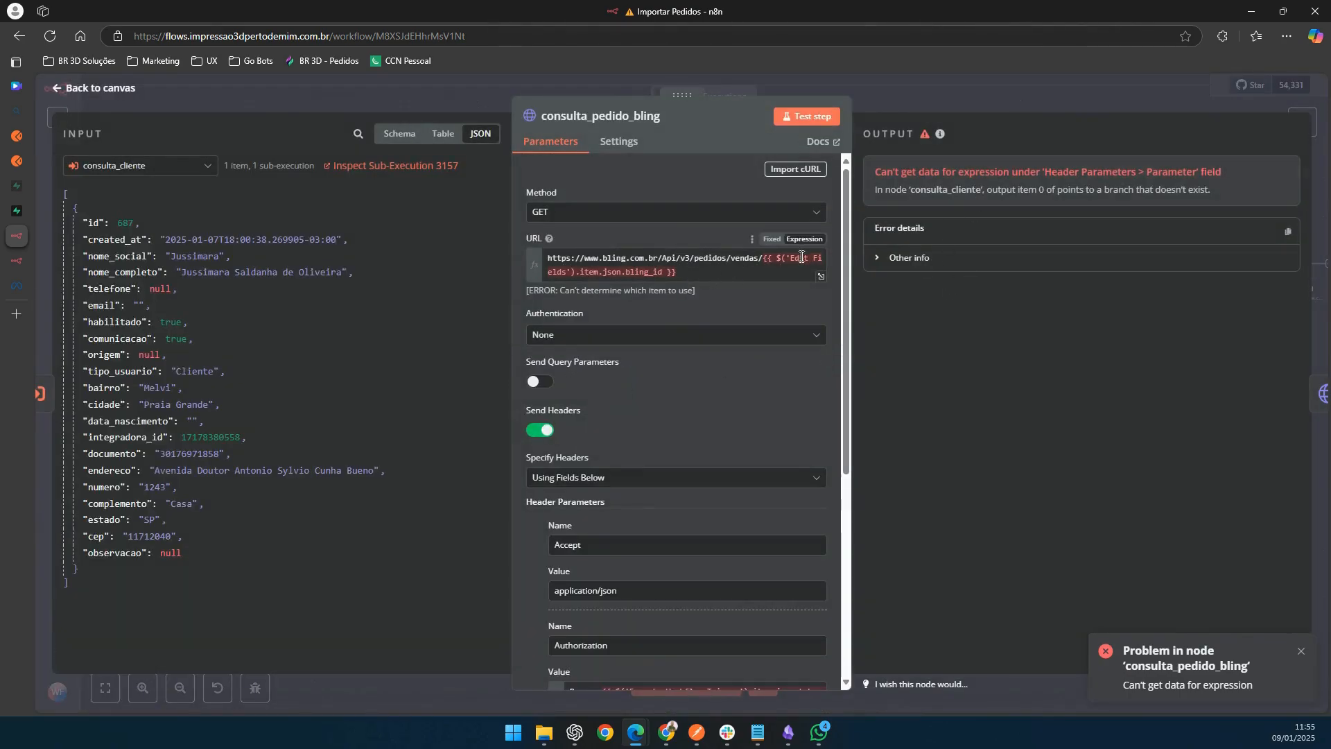
Step: Try replacing item with first in the Edit Fields expression of the consulta_pedido_bling URL
{"action": "double_click", "coordinate": [588, 272]}
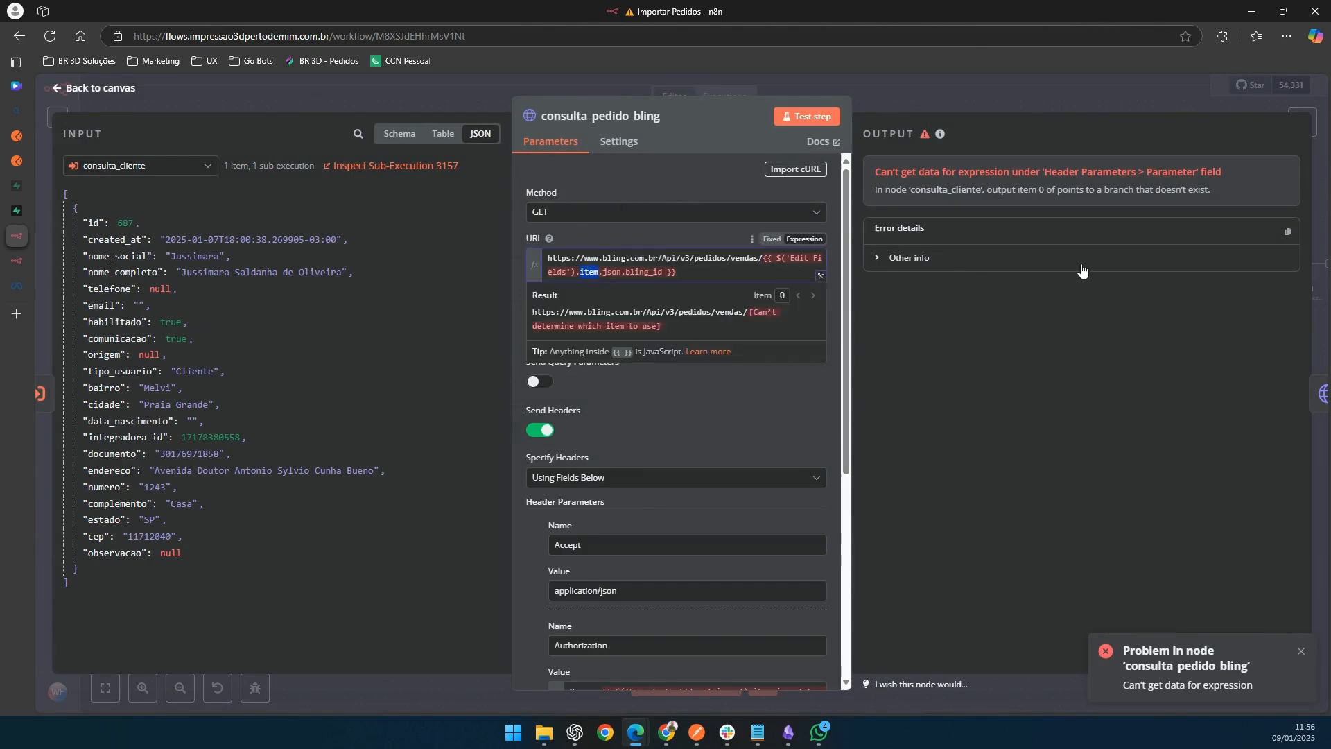
{"action": "type", "text": "first"}
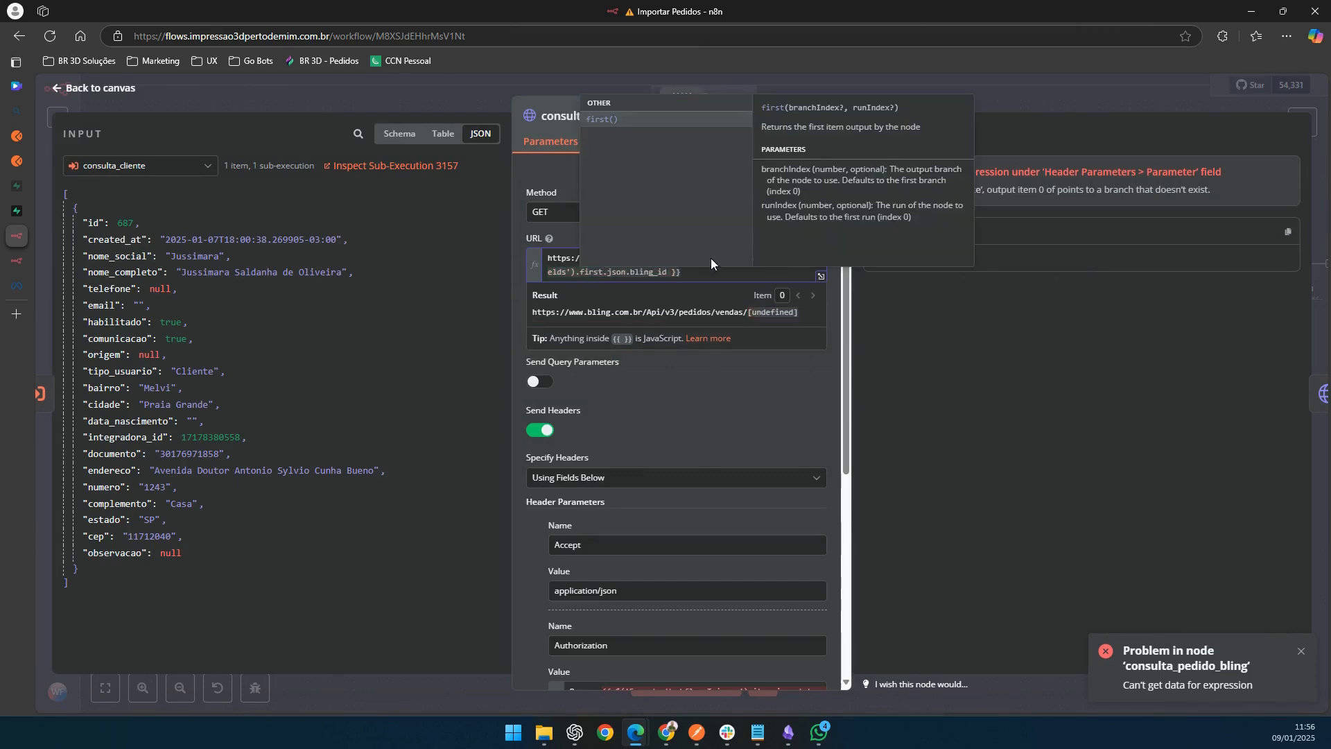
{"action": "left_click", "coordinate": [695, 275]}
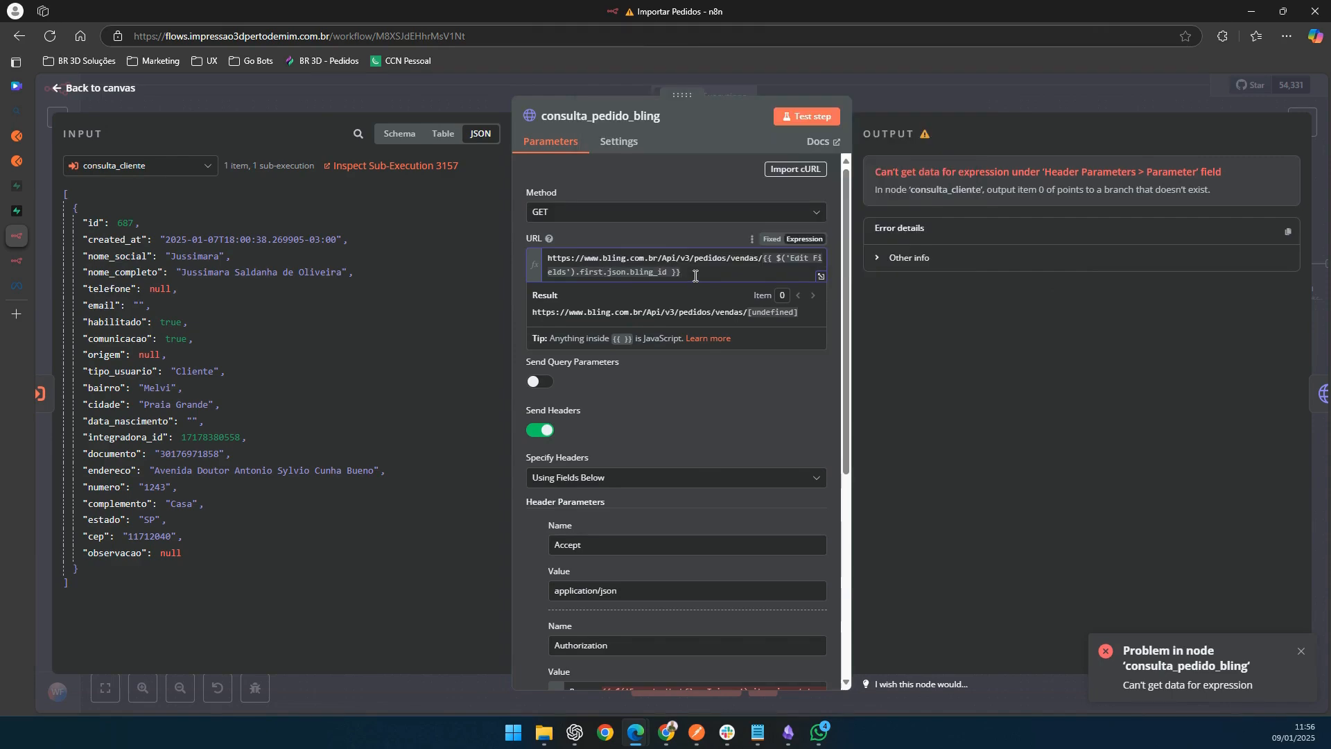
{"action": "left_click", "coordinate": [763, 405]}
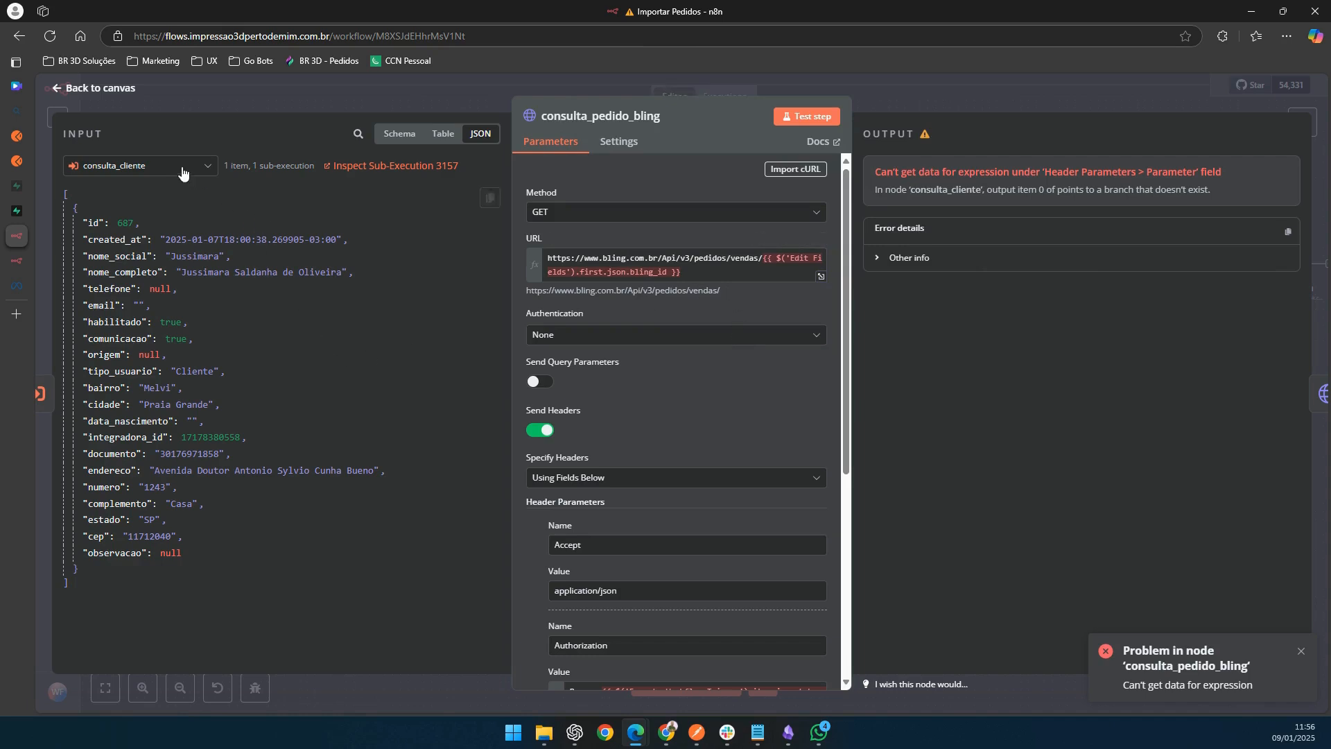
Step: Show the Edit Fields data as the node's input and delete the expression after vendas/ in the URL
{"action": "left_click", "coordinate": [124, 172]}
{"action": "left_click", "coordinate": [114, 224]}
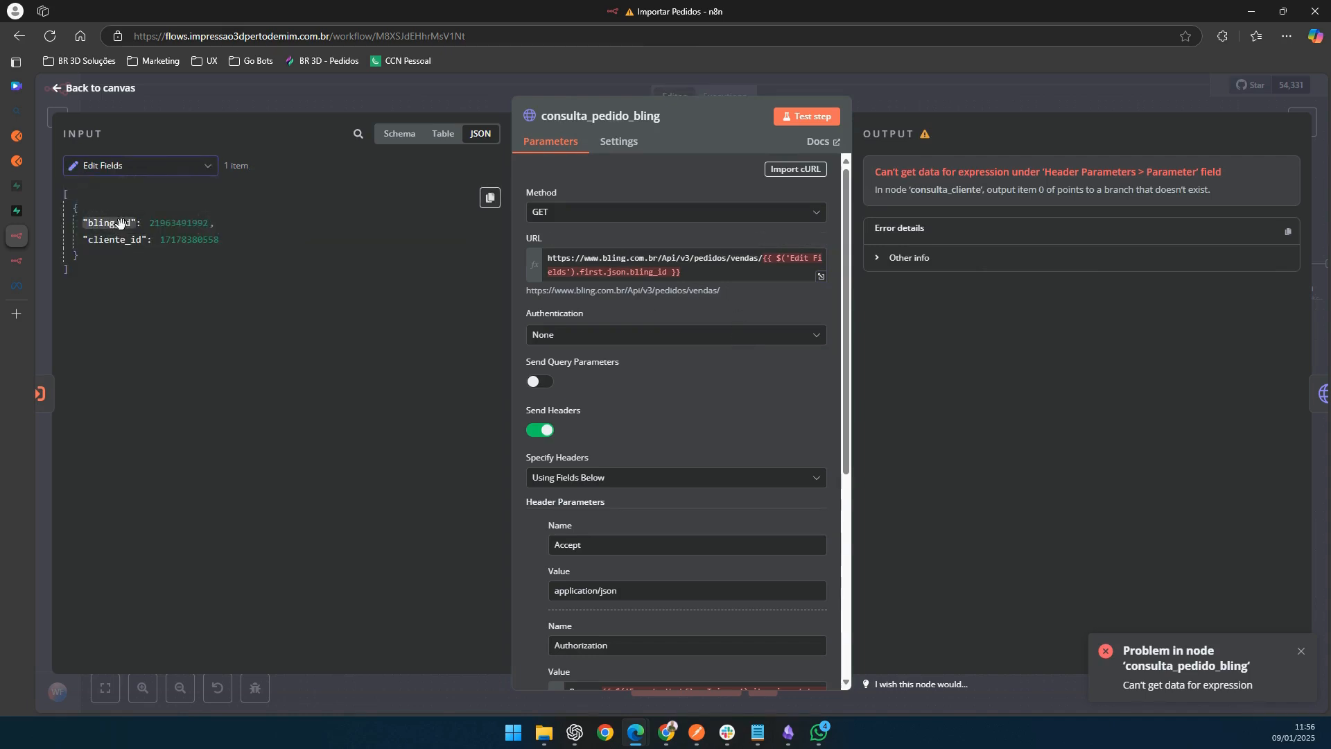
{"action": "left_click", "coordinate": [698, 272]}
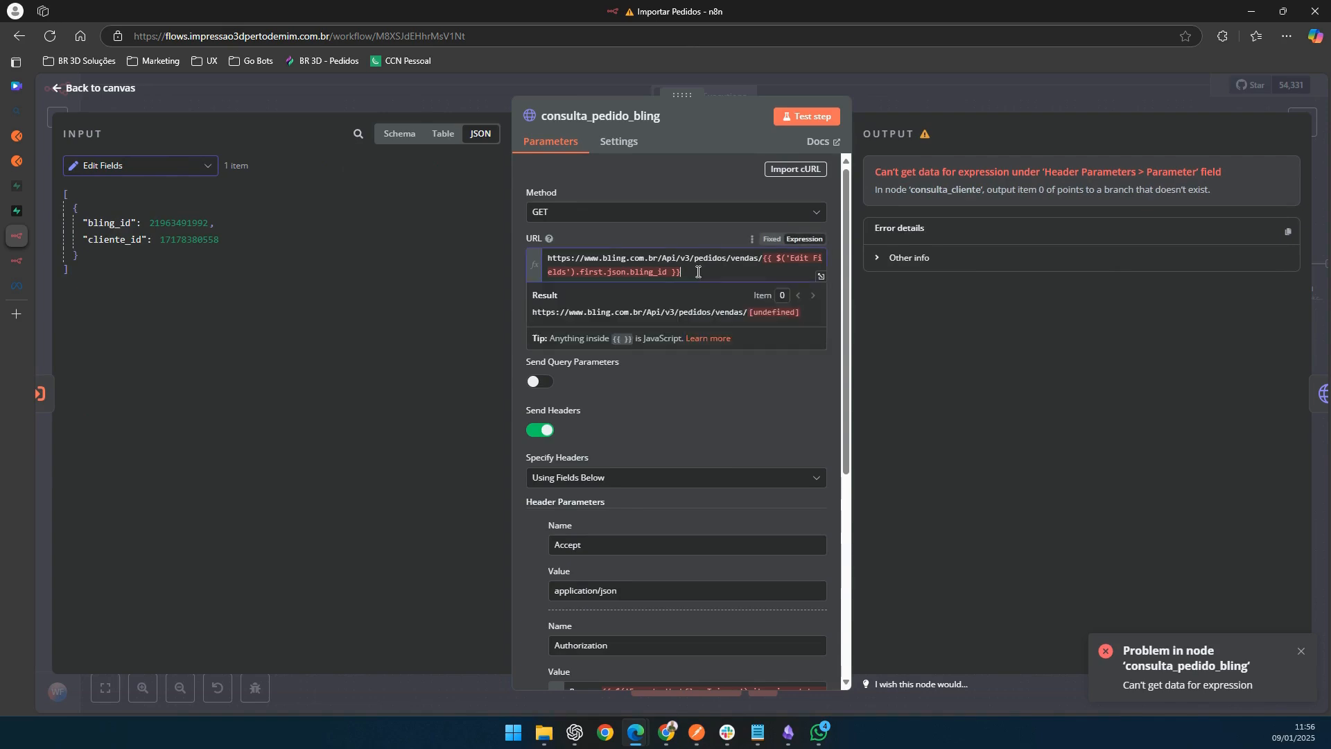
{"action": "left_click_drag", "start_coordinate": [698, 269], "coordinate": [764, 260]}
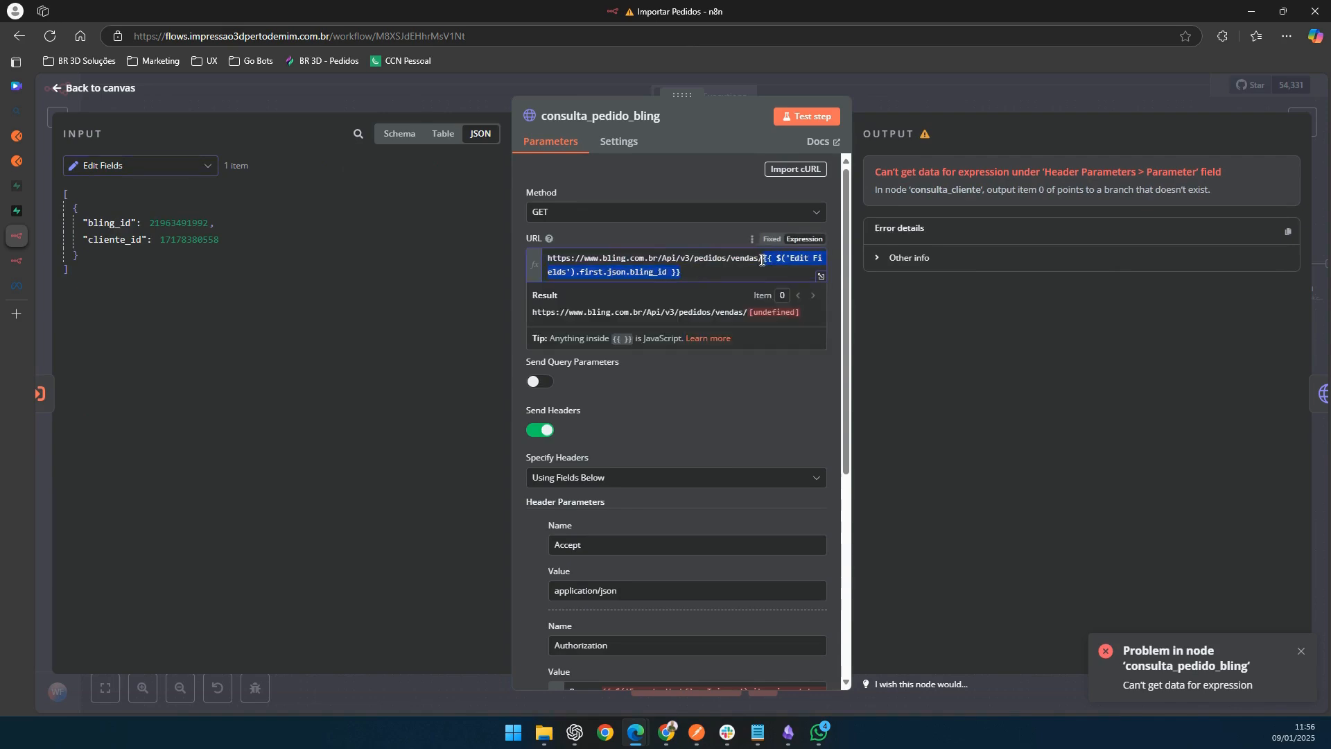
{"action": "key", "text": "BackSpace"}
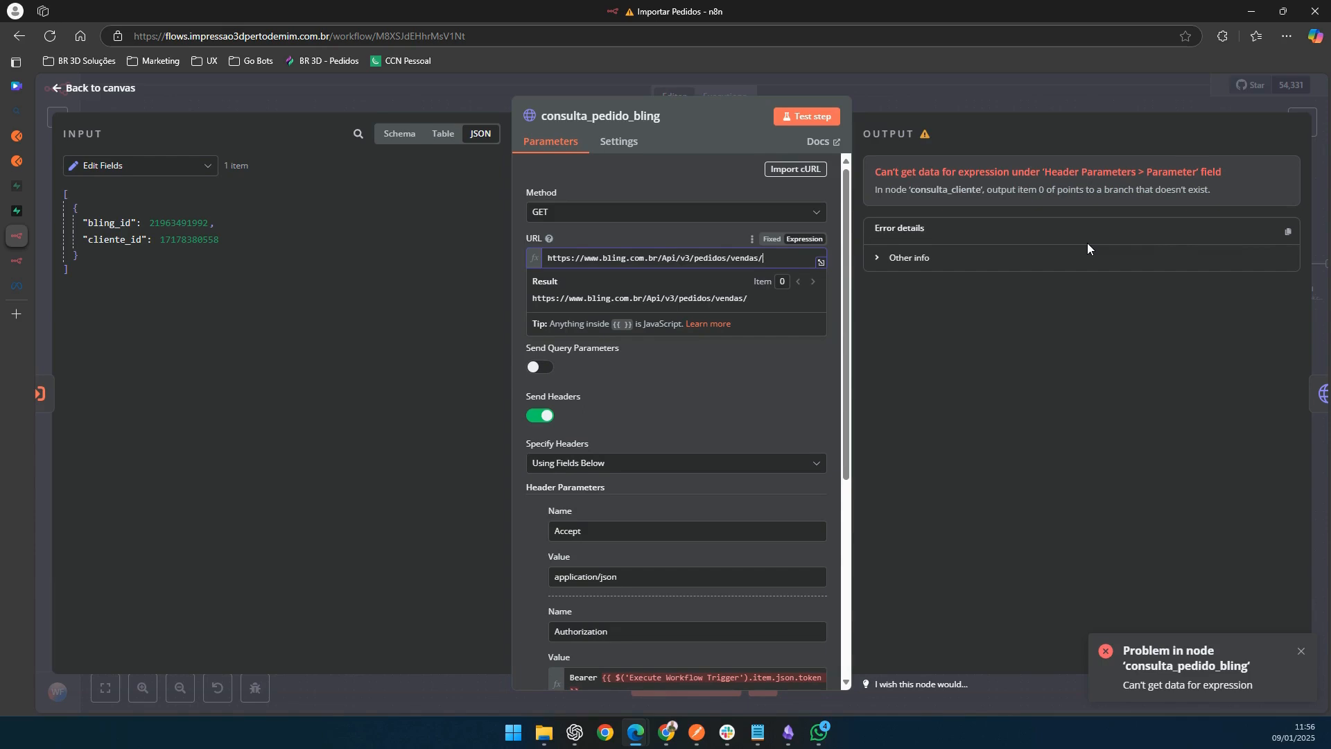
Step: Append the expression {{ $('Edit Fields').first().json.bling_id }} to the pedidos/vendas/ URL
{"action": "type", "text": "{{"}
{"action": "key", "text": "Down"}
{"action": "key", "text": "Down"}
{"action": "key", "text": "Down"}
{"action": "key", "text": "Down"}
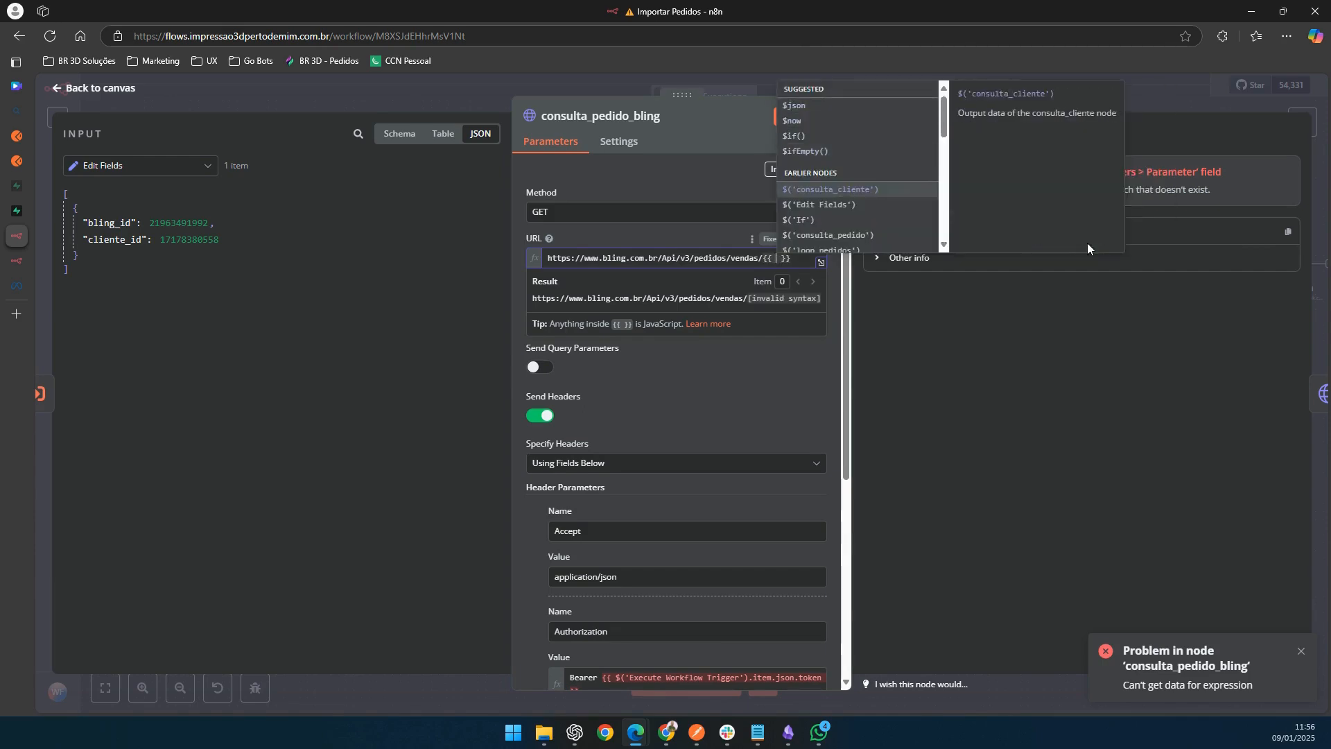
{"action": "key", "text": "Down"}
{"action": "key", "text": "Return"}
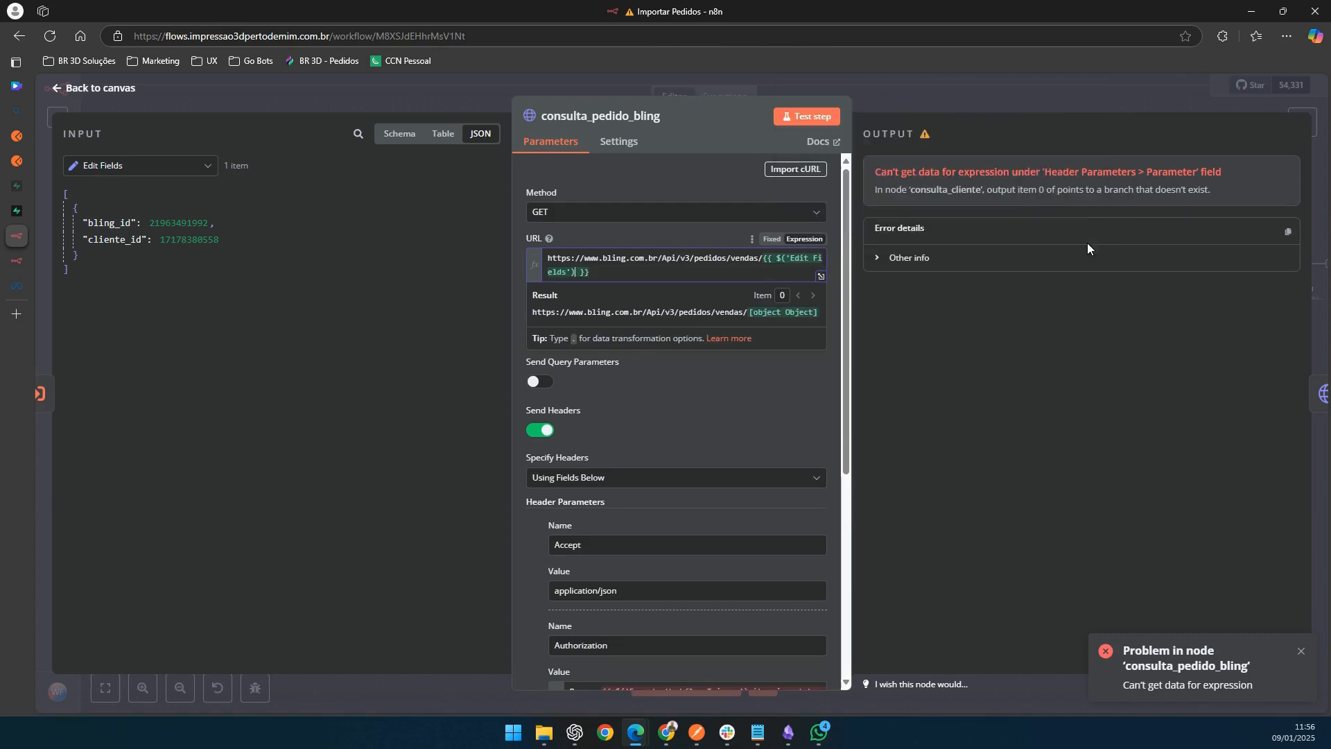
{"action": "type", "text": ".item"}
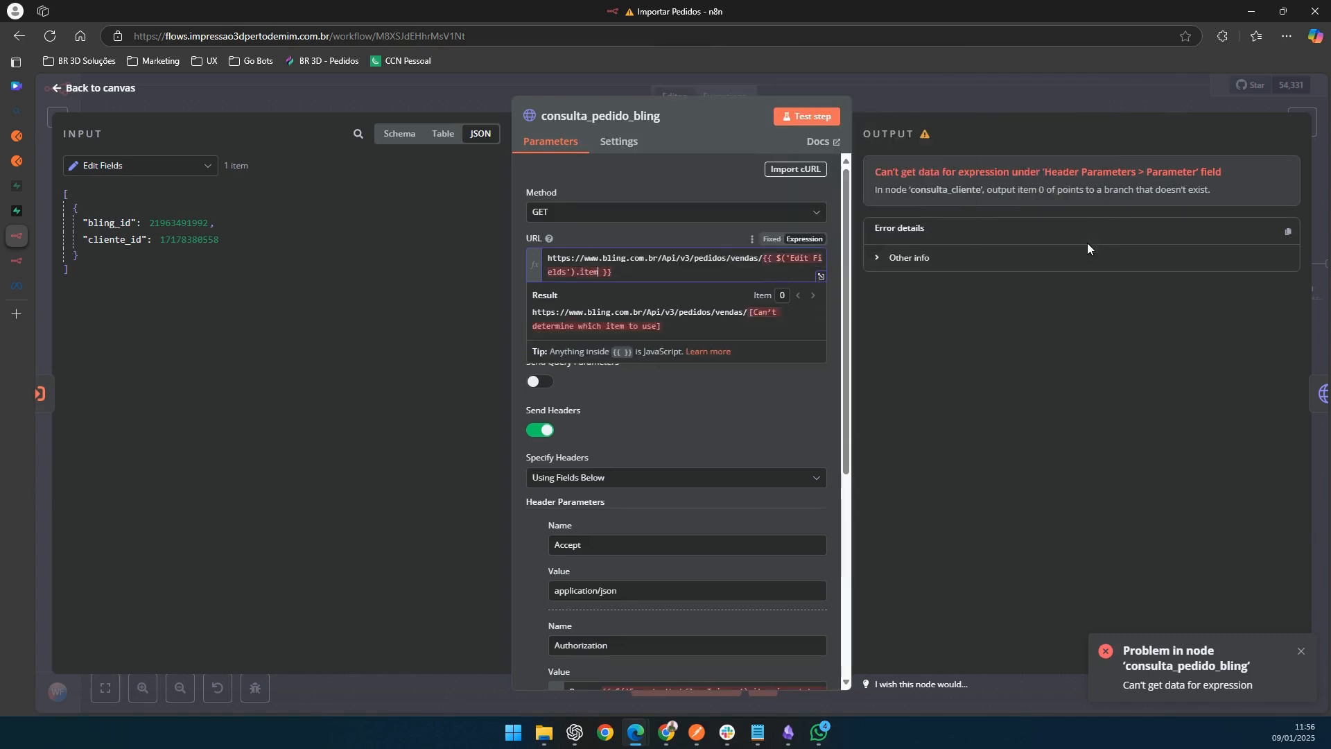
{"action": "key", "text": "BackSpace"}
{"action": "key", "text": "BackSpace"}
{"action": "key", "text": "BackSpace"}
{"action": "key", "text": "BackSpace"}
{"action": "type", "text": "f"}
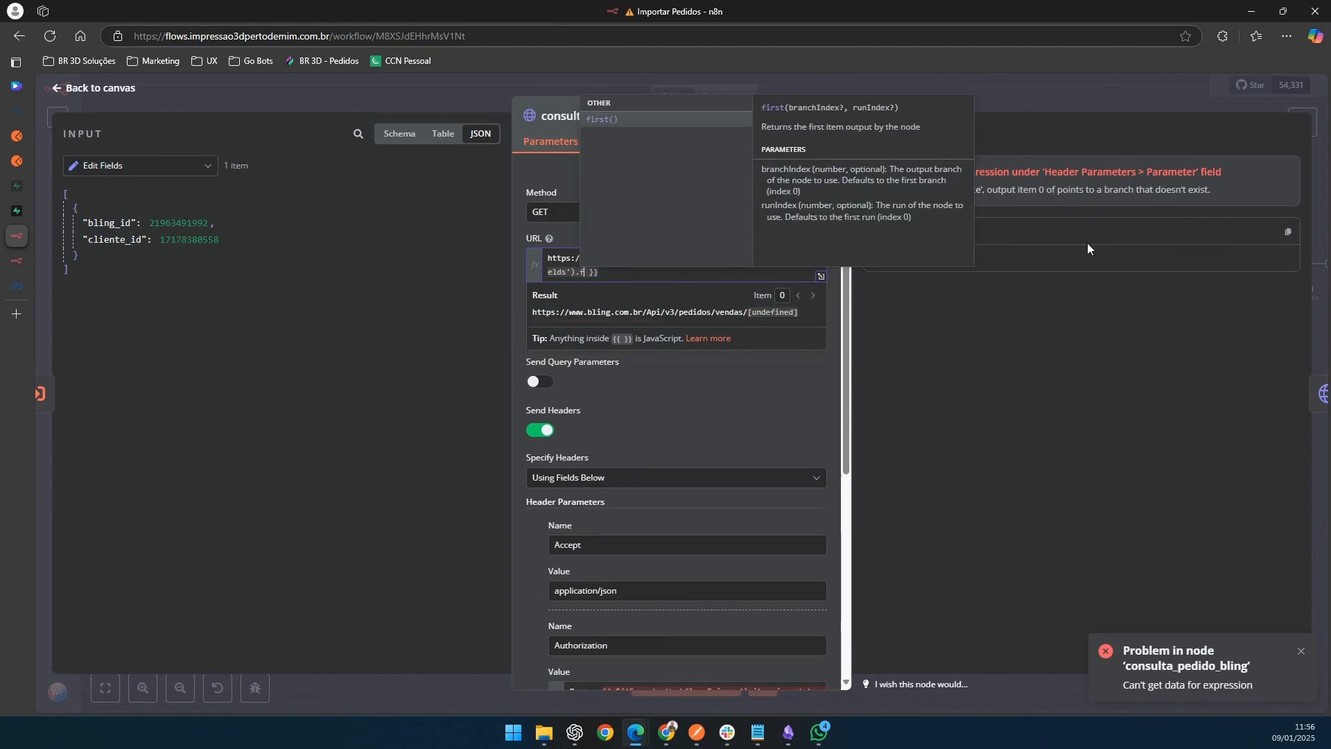
{"action": "key", "text": "Return"}
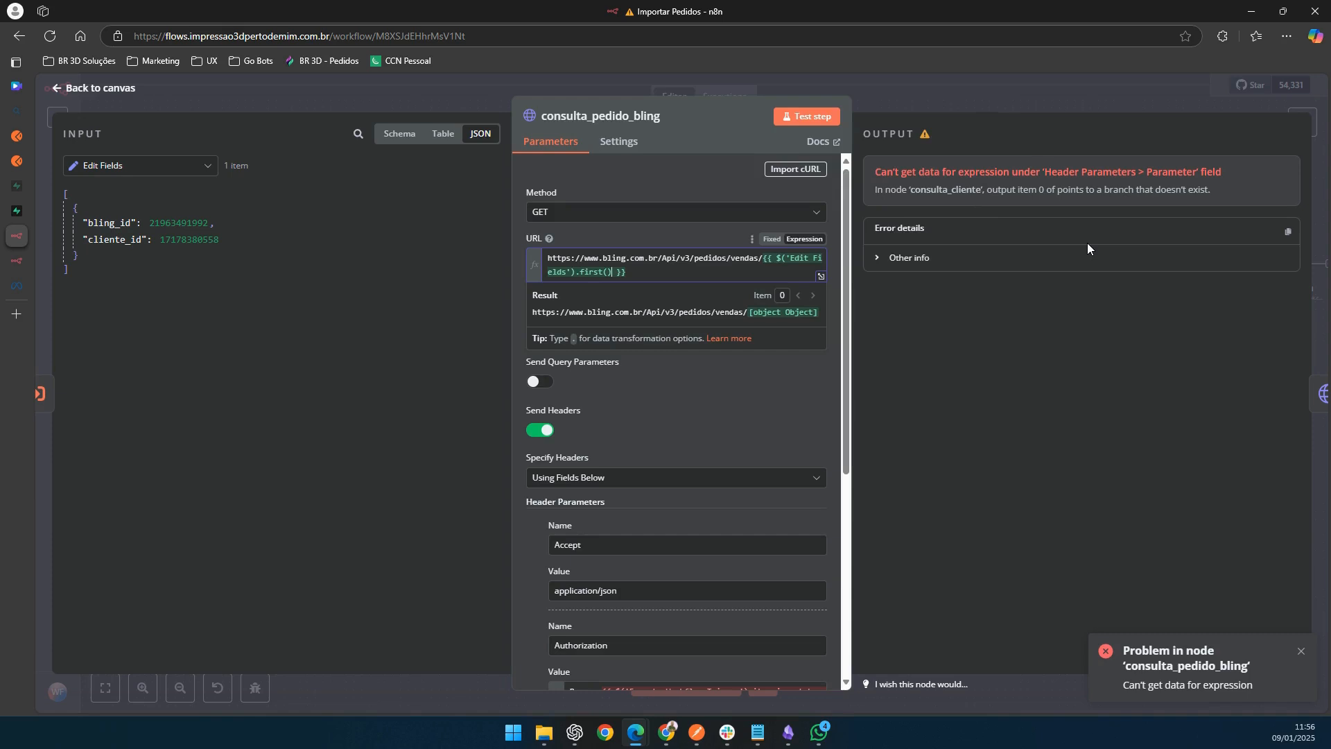
{"action": "type", "text": ".json"}
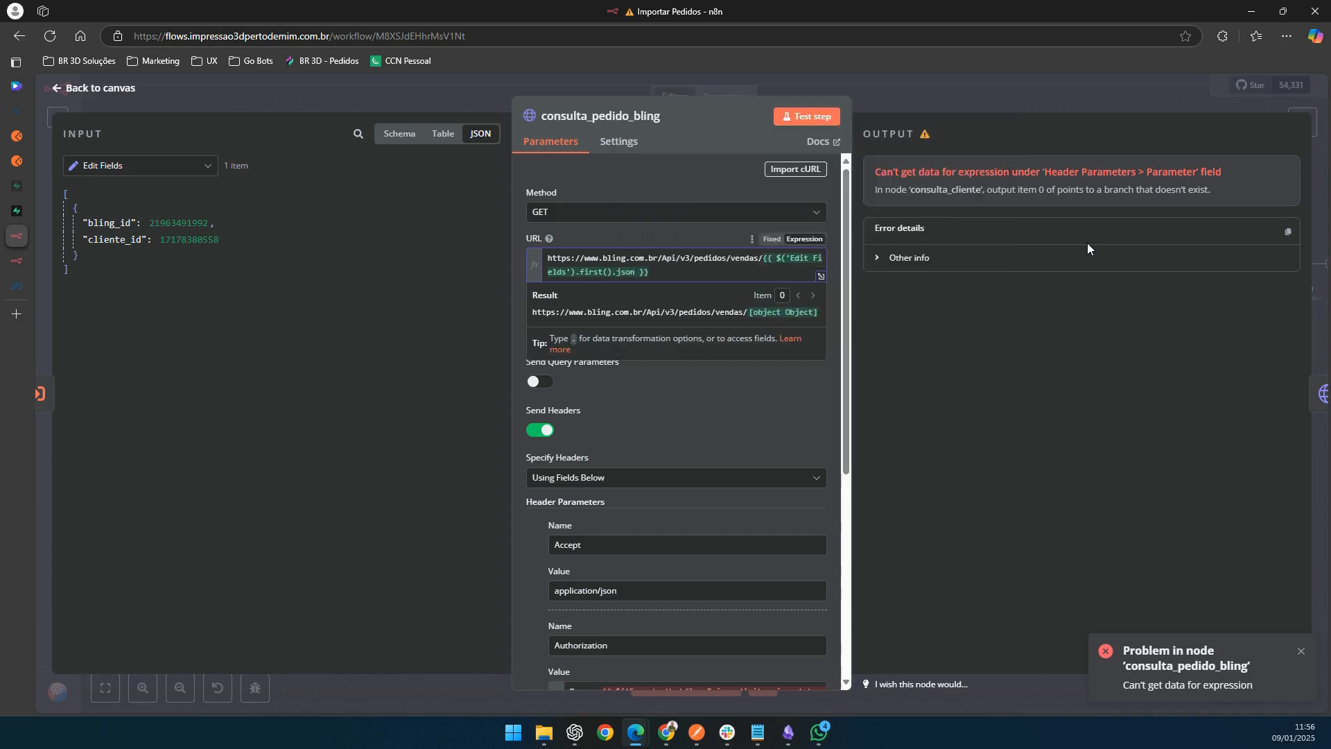
{"action": "type", "text": "."}
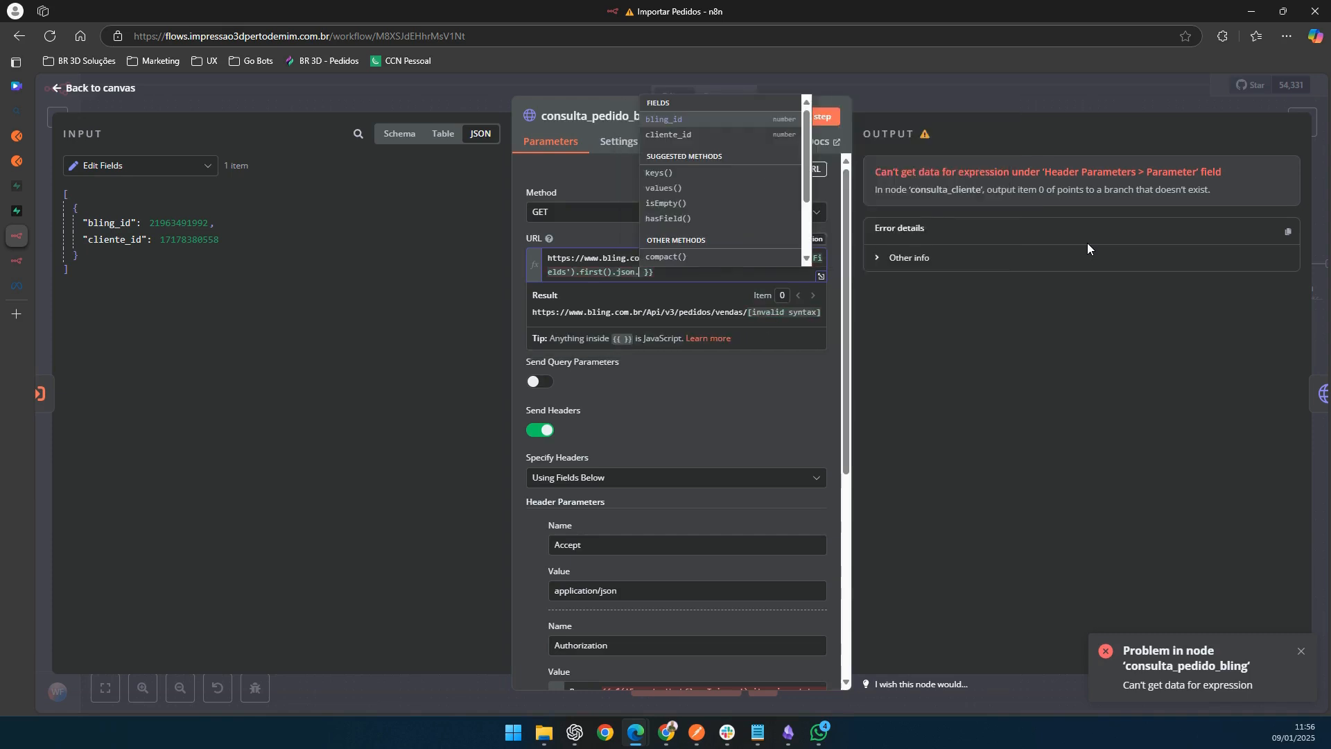
{"action": "key", "text": "Return"}
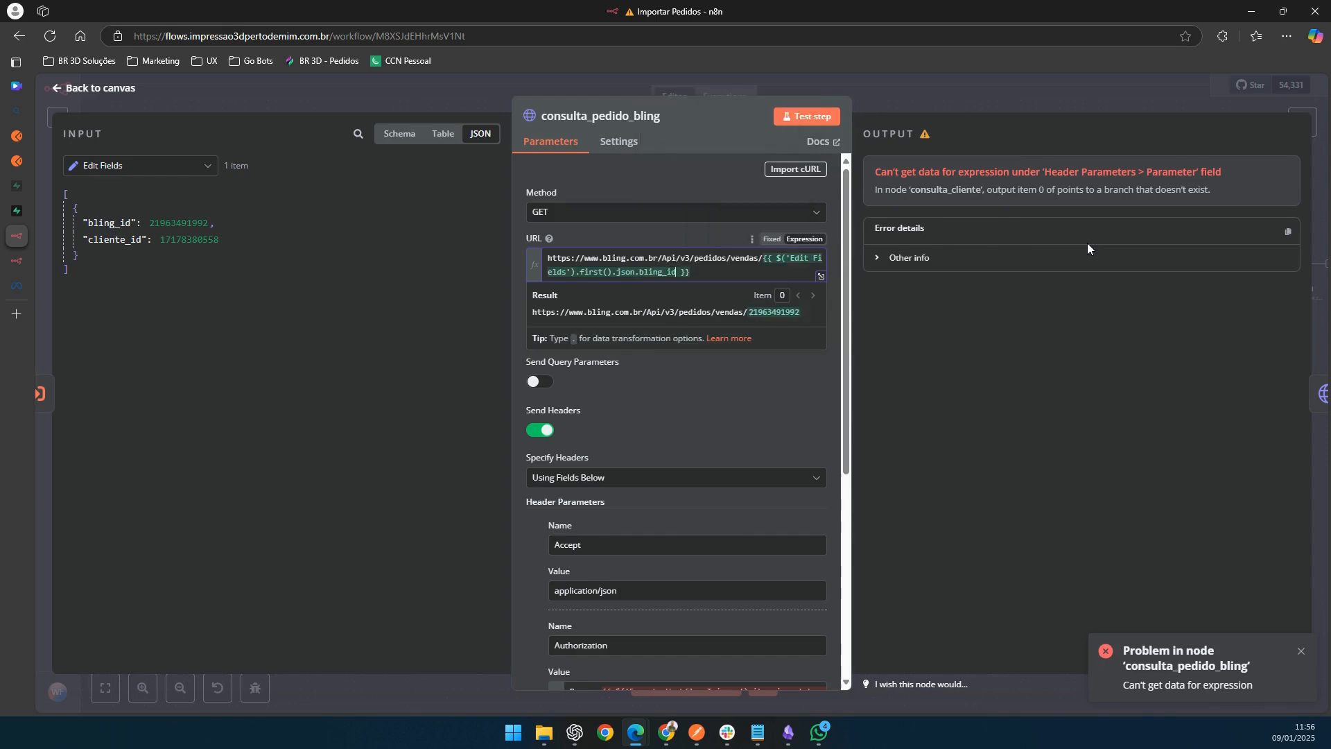
{"action": "double_click", "coordinate": [596, 273]}
{"action": "left_click_drag", "start_coordinate": [614, 273], "coordinate": [581, 273]}
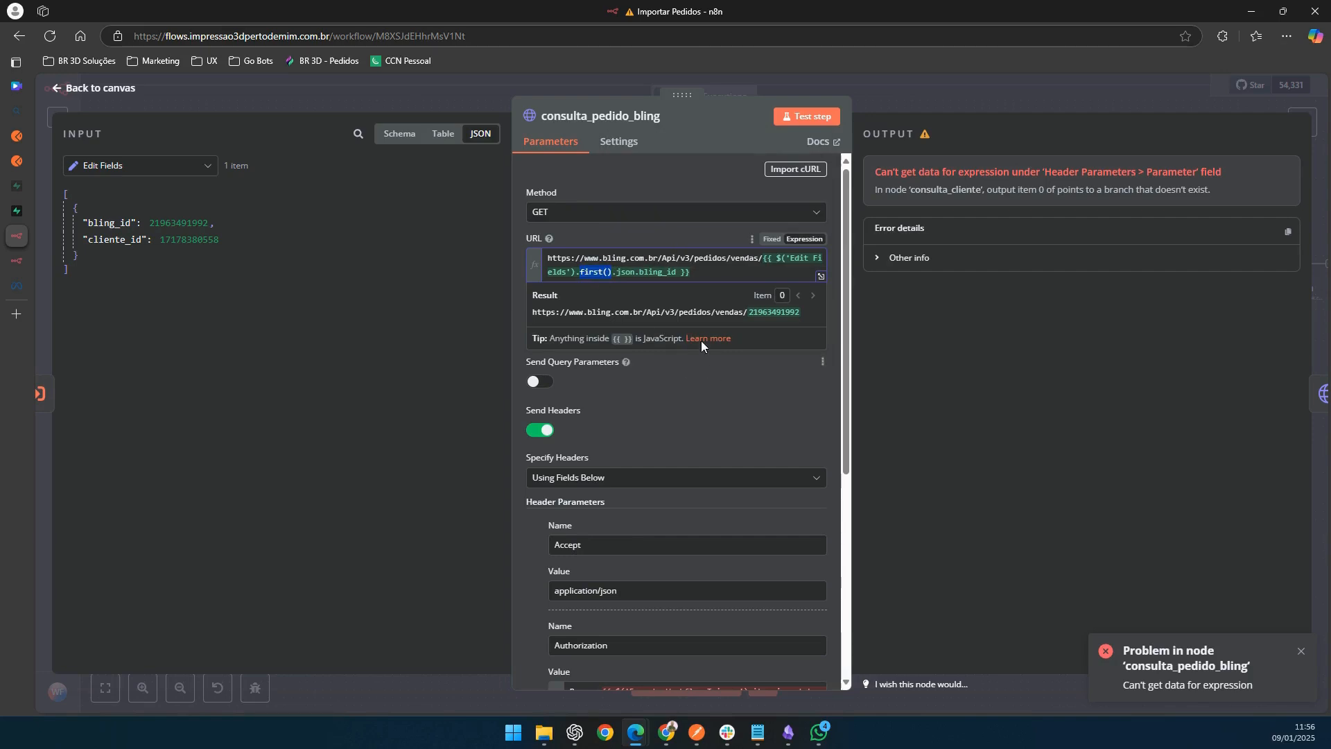
Step: Replace item with first() in the Authorization header's Execute Workflow Trigger token expression and return to the canvas
{"action": "scroll", "coordinate": [763, 475], "scroll_direction": "down", "scroll_amount": 3}
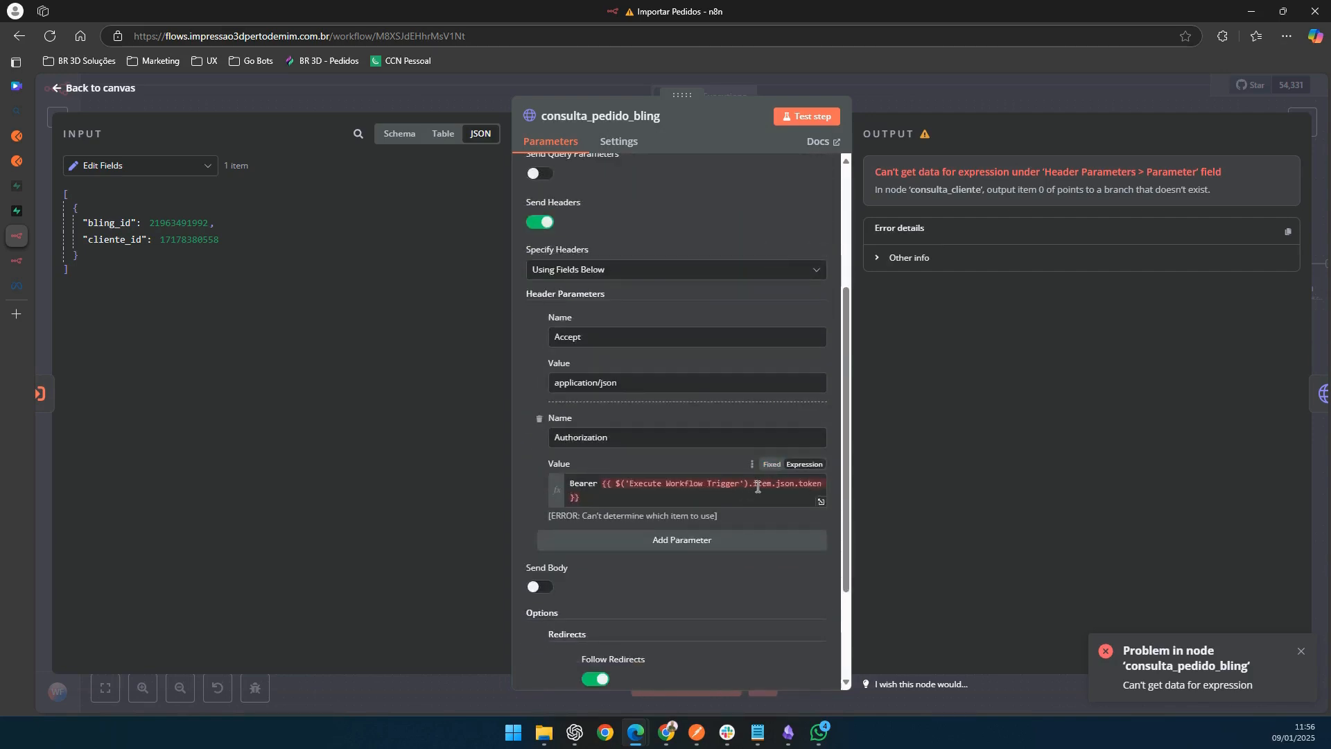
{"action": "double_click", "coordinate": [762, 483]}
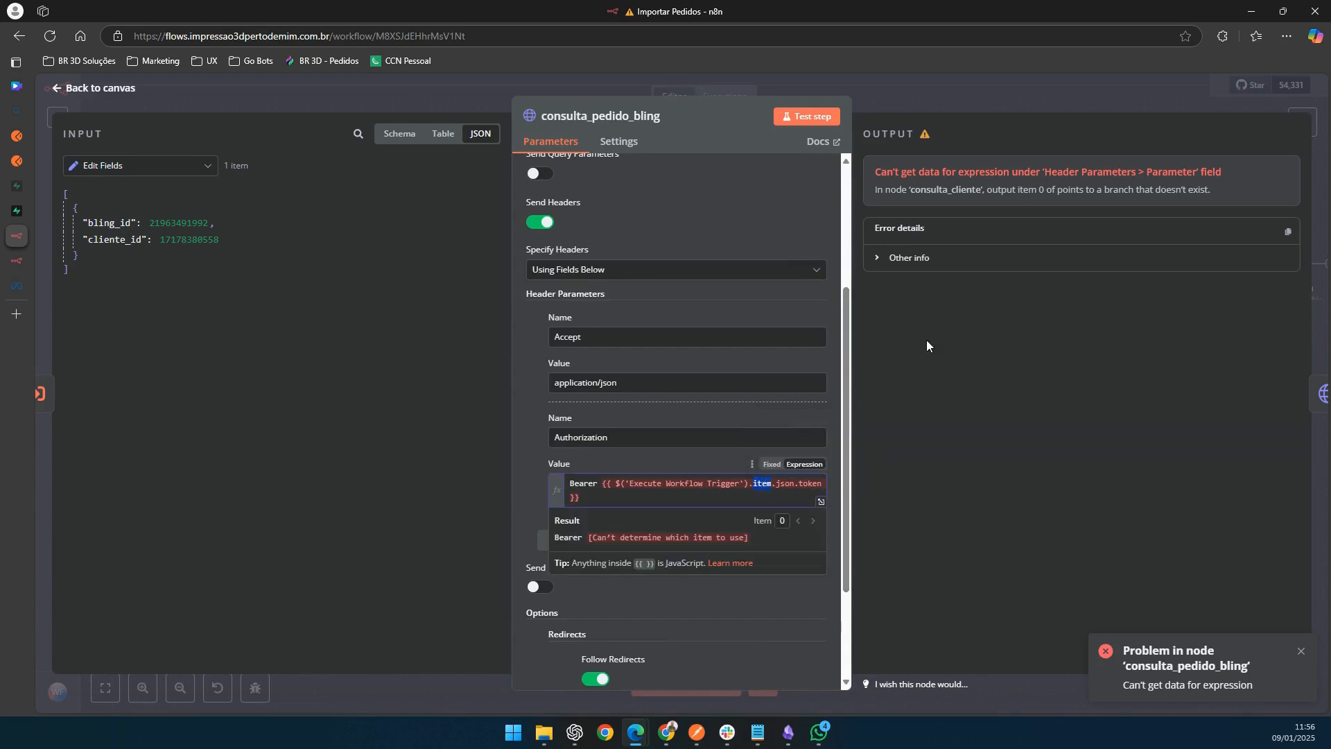
{"action": "type", "text": "first()"}
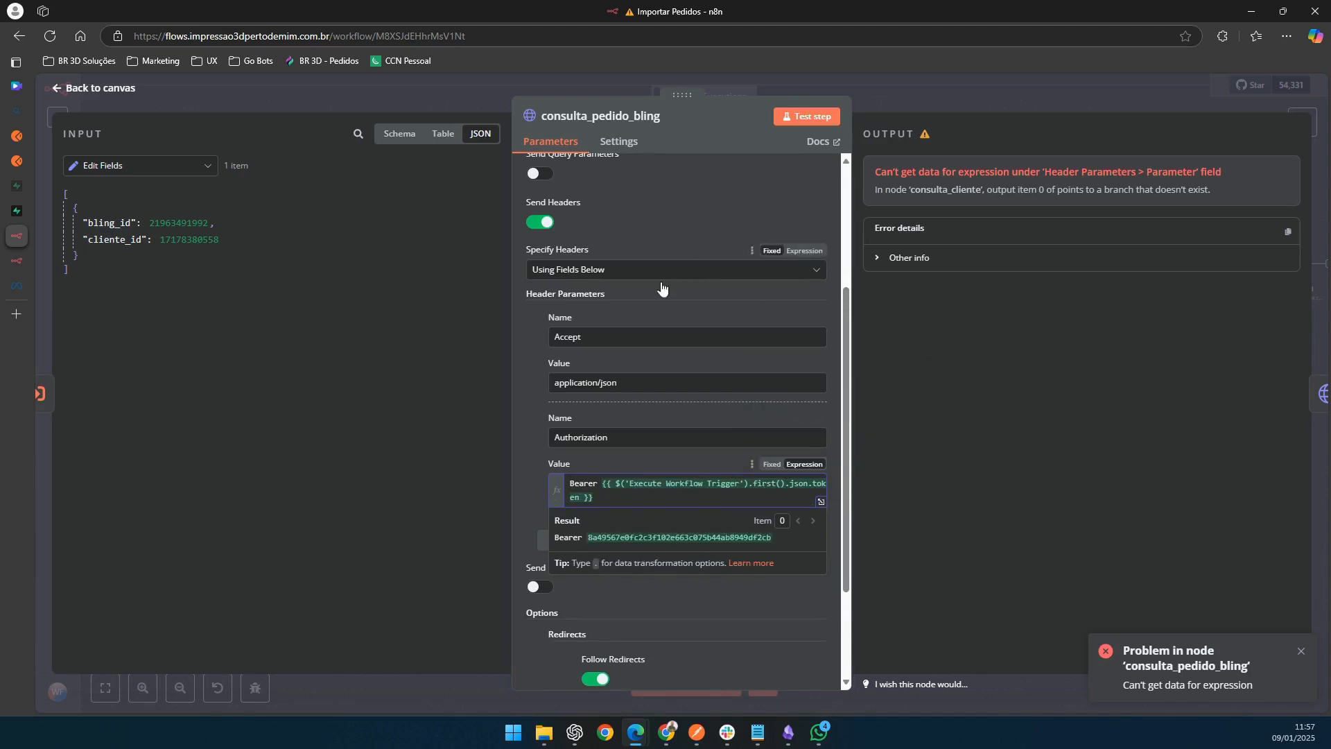
{"action": "left_click", "coordinate": [525, 373]}
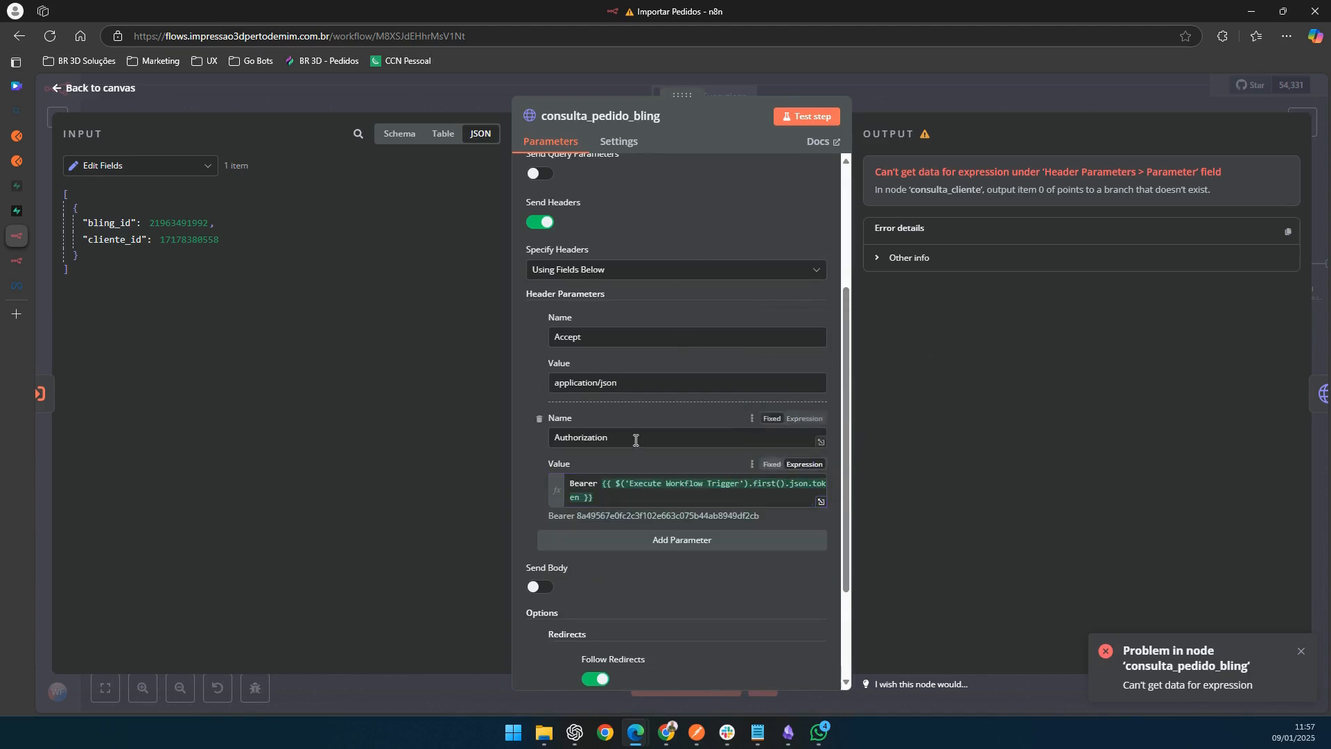
{"action": "left_click", "coordinate": [910, 104]}
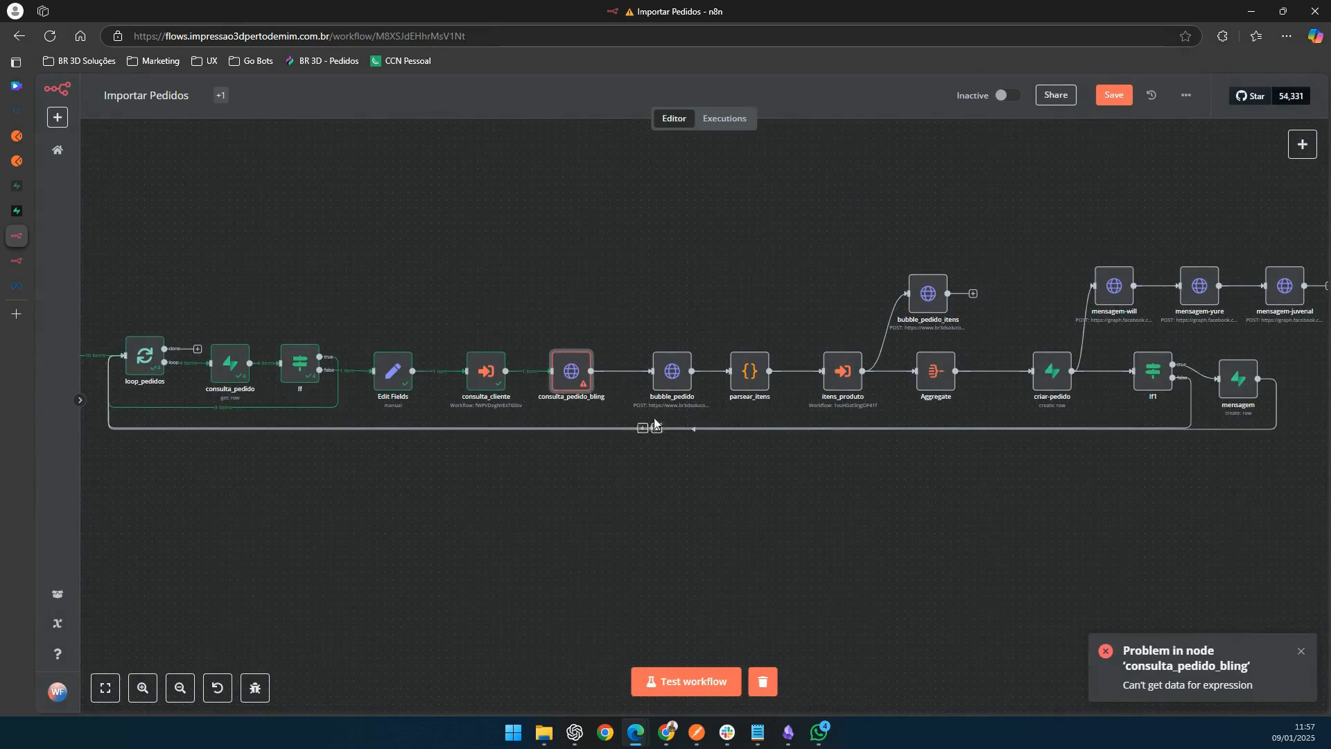
Step: Test the workflow again, switch to WhatsApp Web and enlarge the product image of the newest Shopee order notification
{"action": "left_click", "coordinate": [682, 683]}
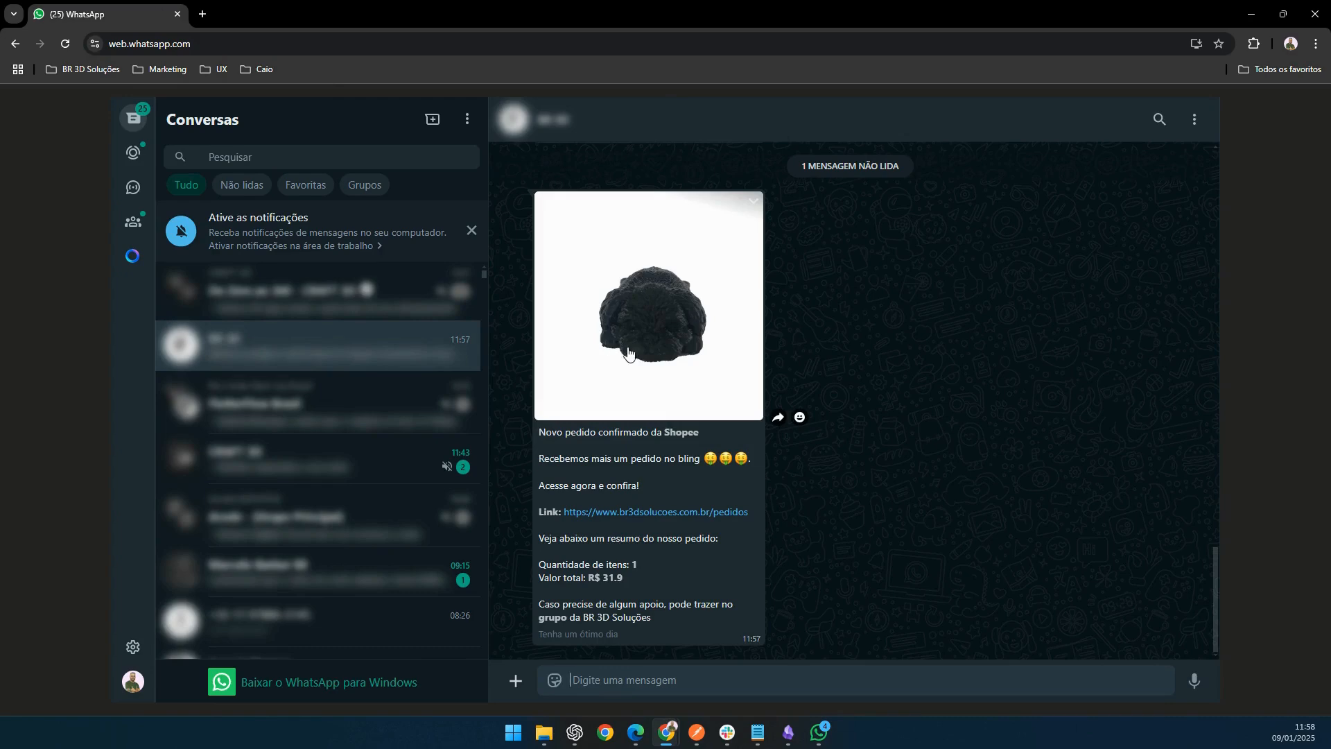
{"action": "left_click", "coordinate": [689, 356]}
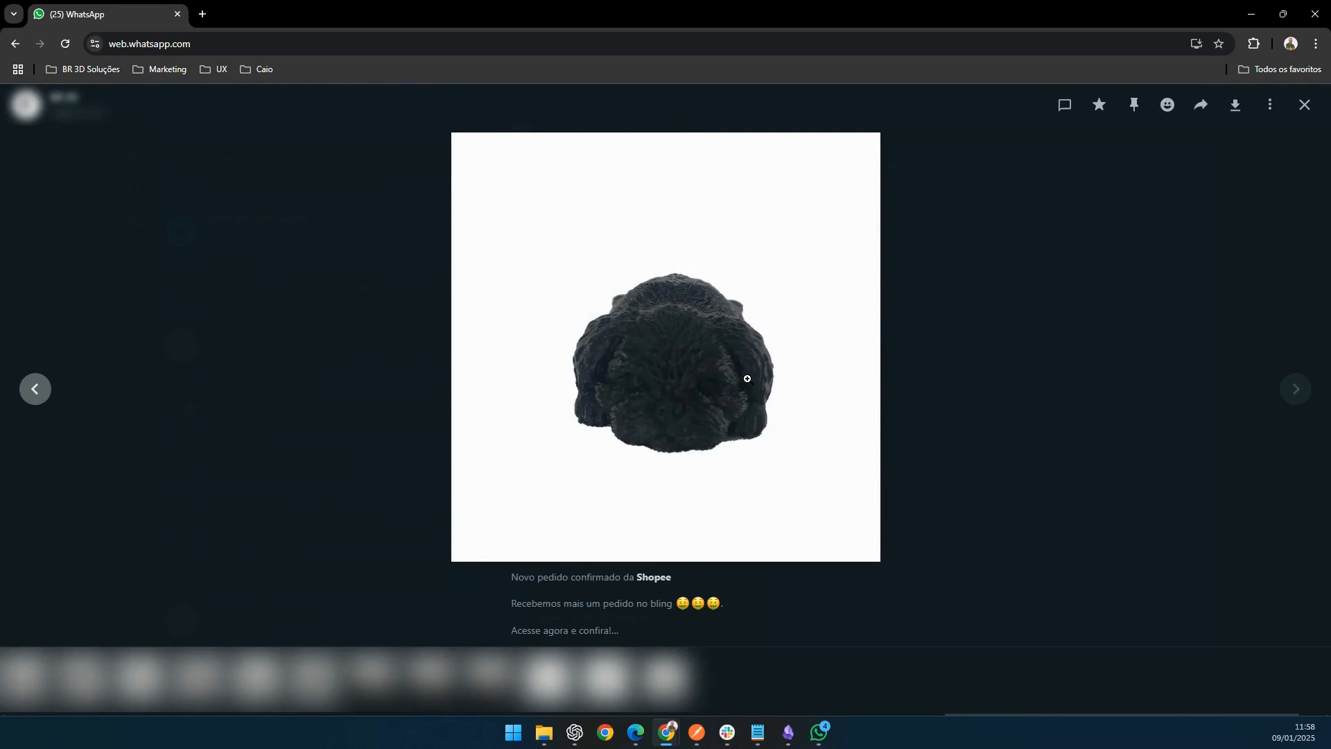
Step: Leave WhatsApp Web, load the BR 3D - Pedidos page in a new Edge tab and review the Shopee order's details
{"action": "key", "text": "Escape"}
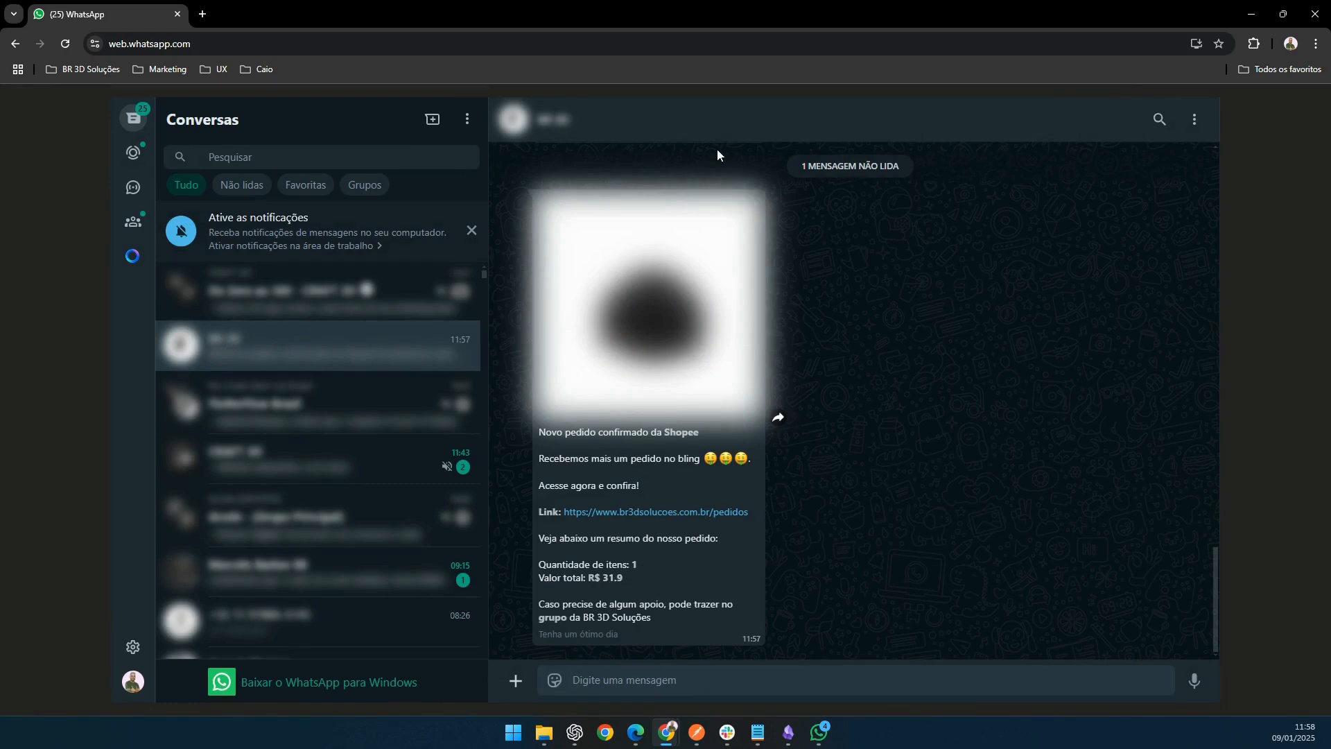
{"action": "left_click", "coordinate": [1252, 13]}
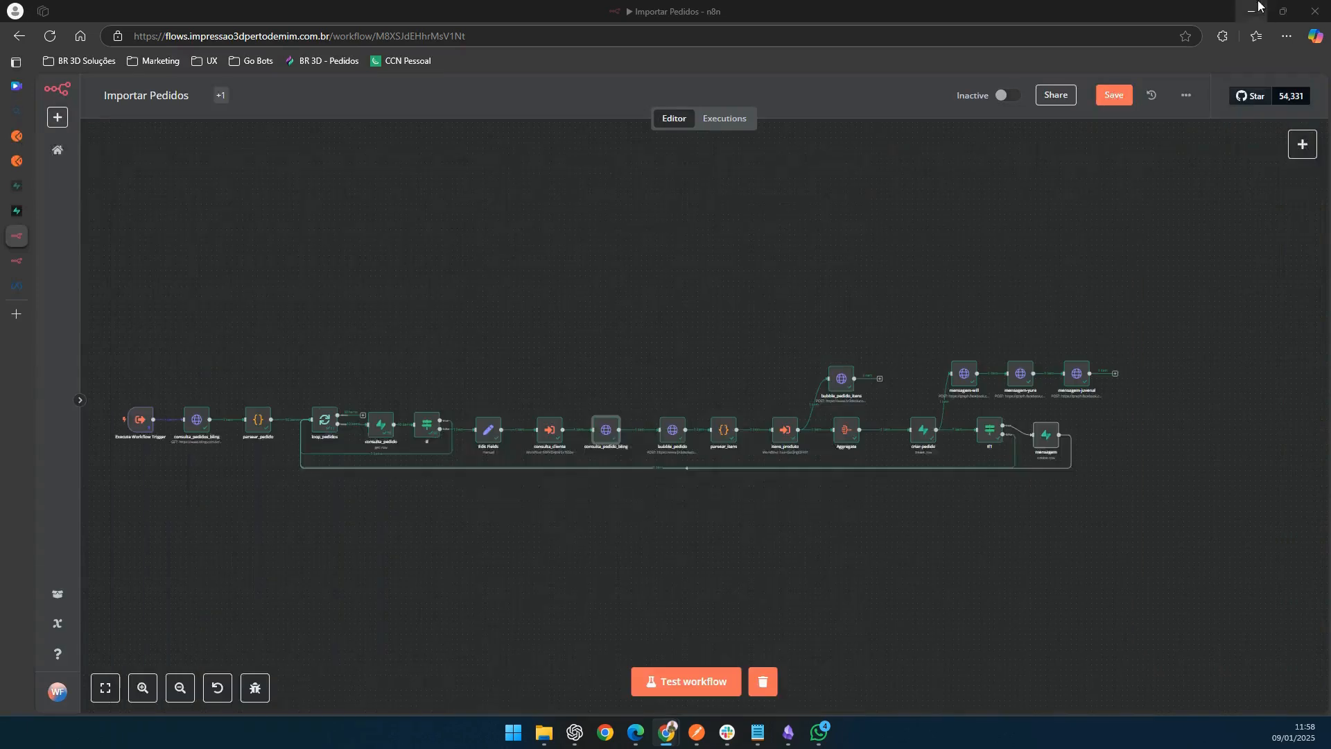
{"action": "left_click", "coordinate": [31, 314]}
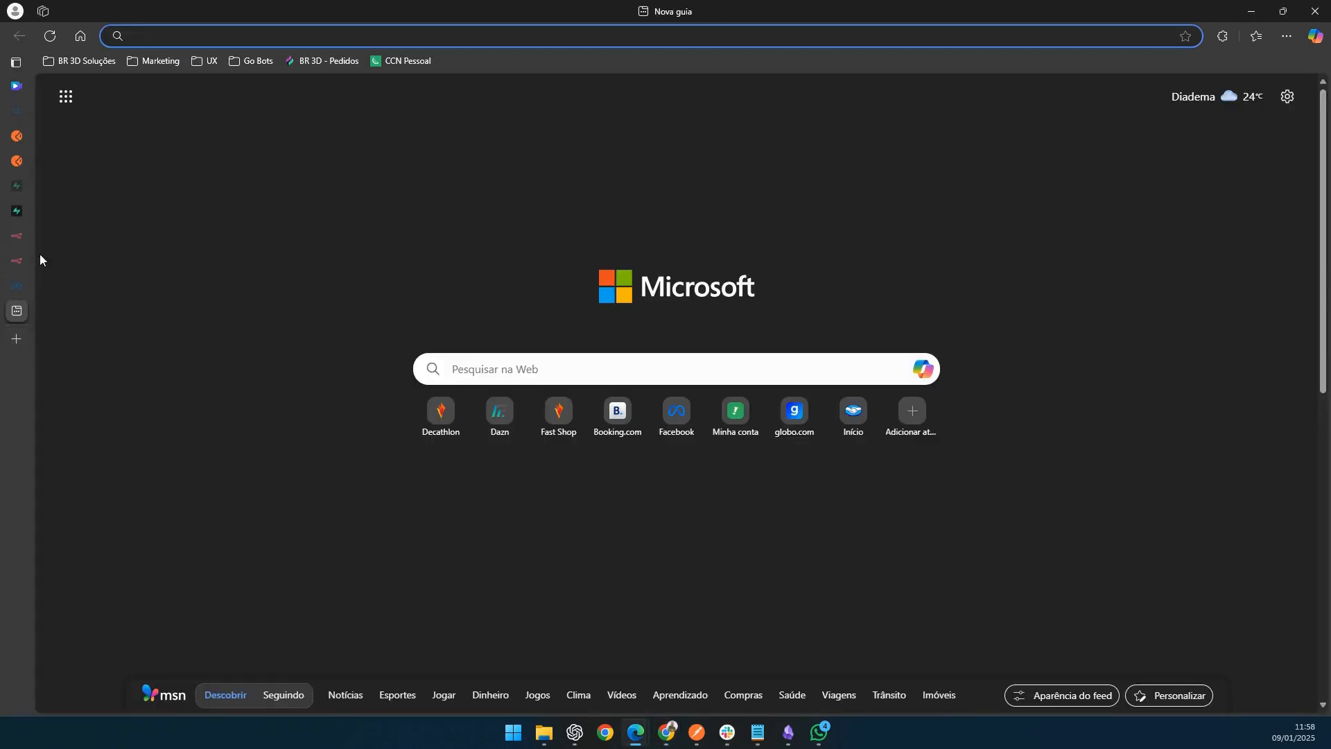
{"action": "left_click", "coordinate": [339, 61]}
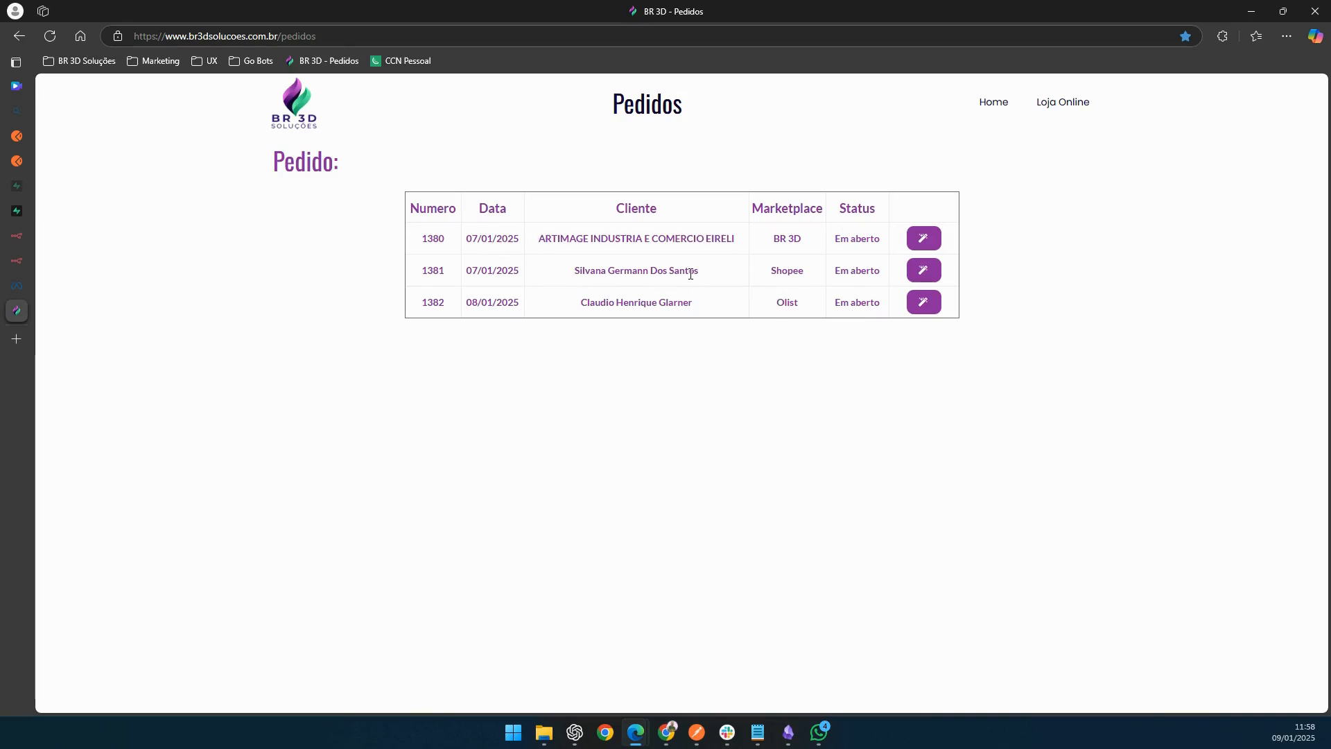
{"action": "left_click", "coordinate": [924, 272]}
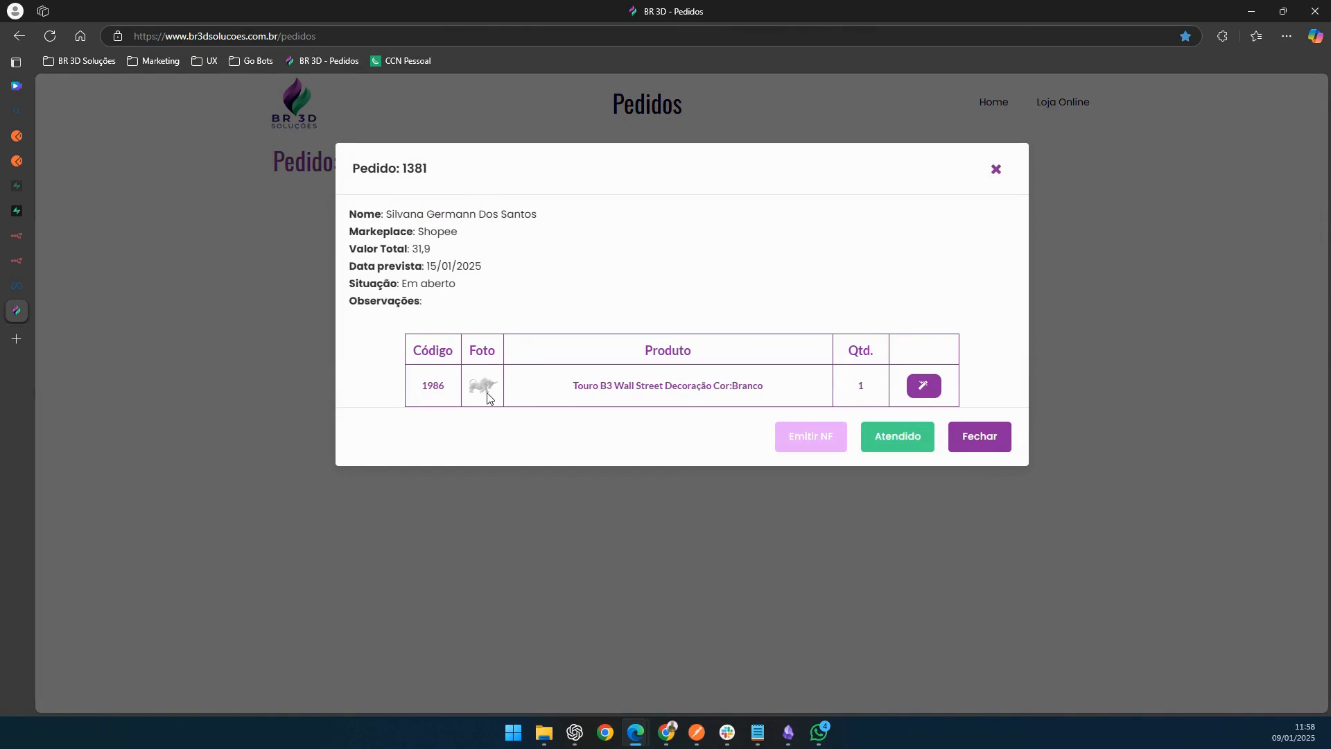
{"action": "left_click", "coordinate": [991, 173]}
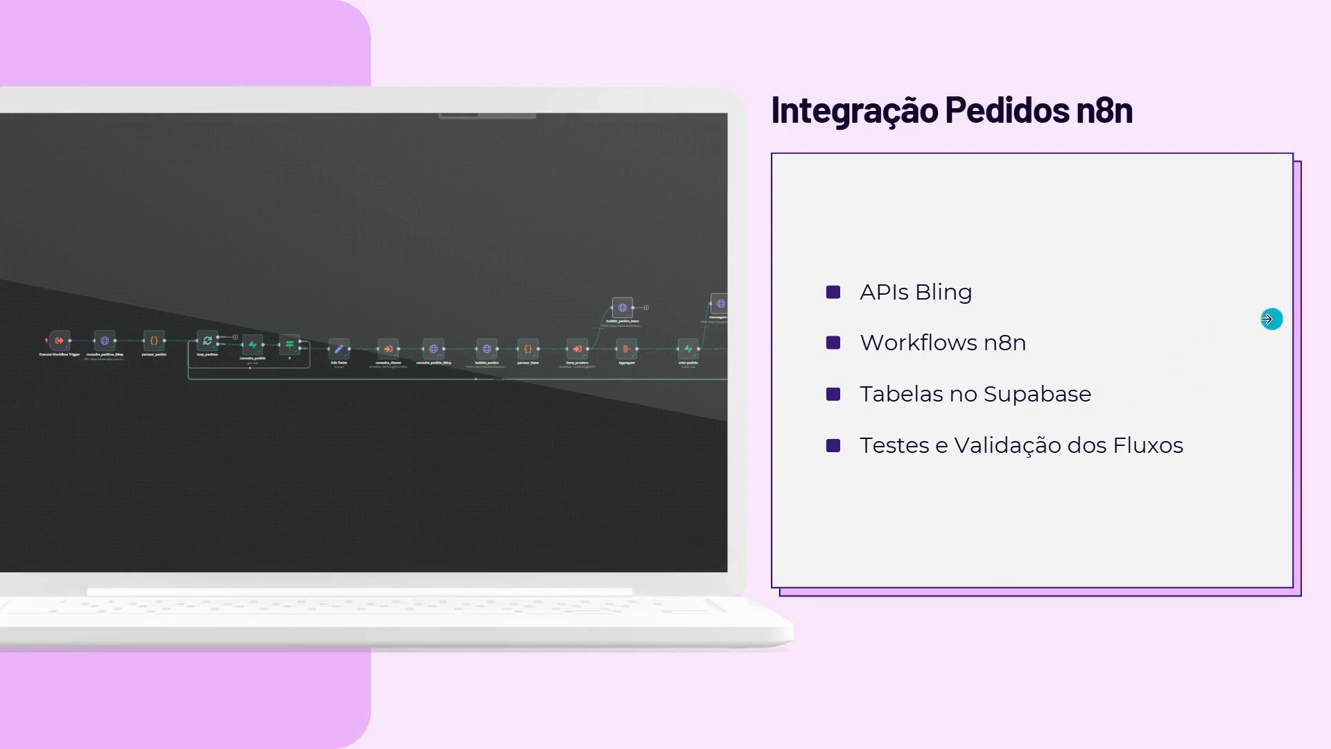
{"action": "left_click", "coordinate": [1268, 319]}
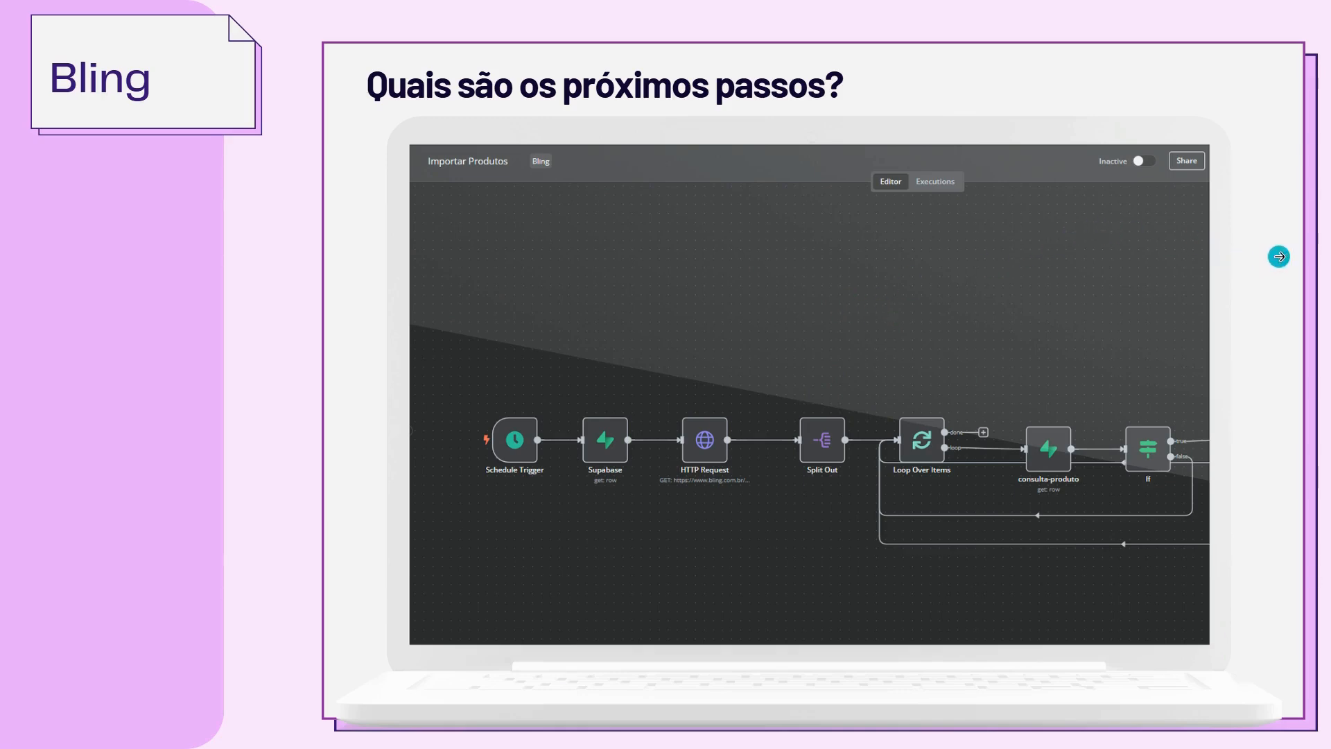
{"action": "left_click", "coordinate": [1279, 256]}
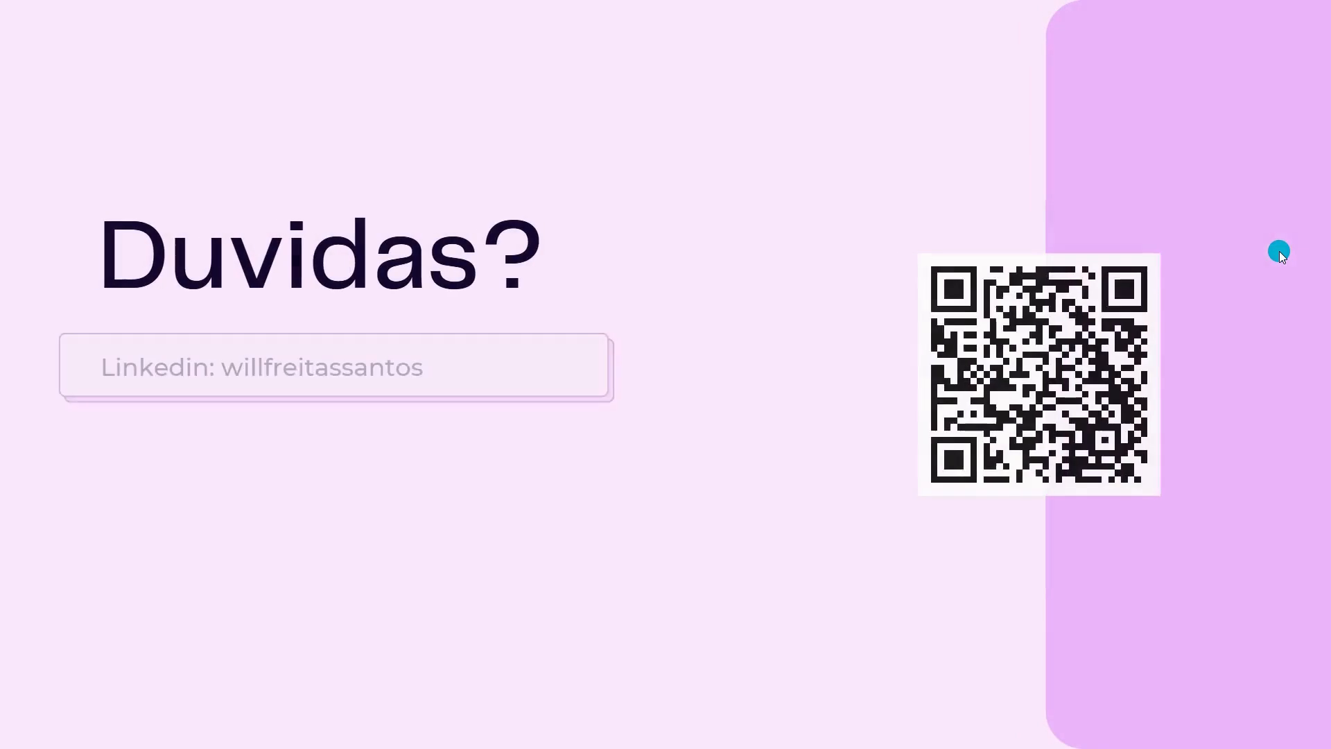